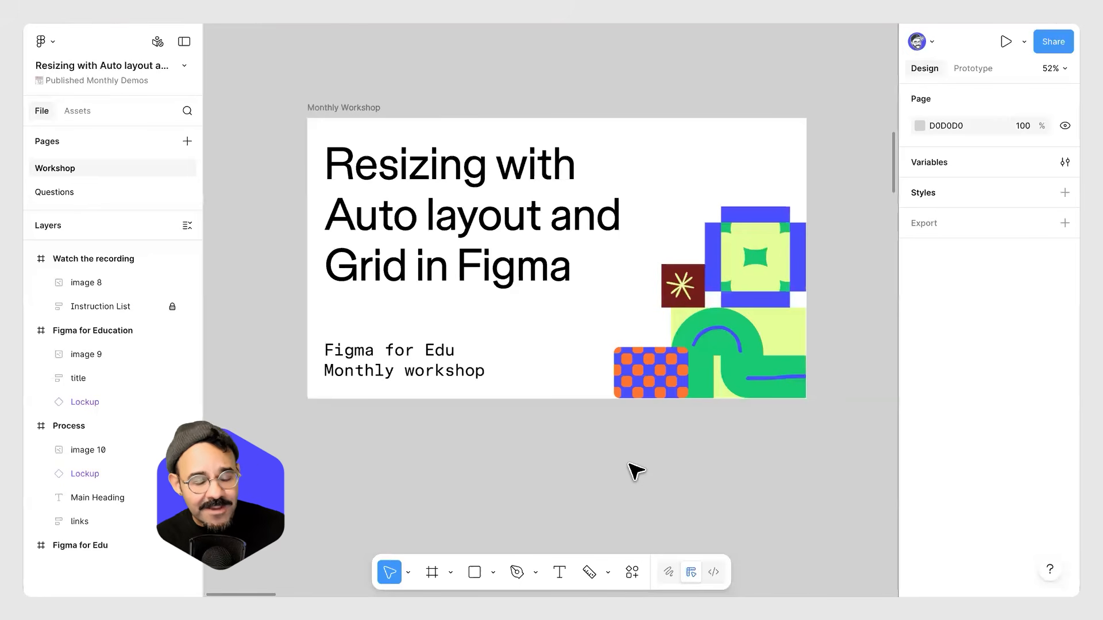
Pan across the canvas to examine the Trivet / Feed mobile screen and its auto layout main frame.
{"action": "scroll", "coordinate": [740, 445], "scroll_direction": "right", "scroll_amount": 10}
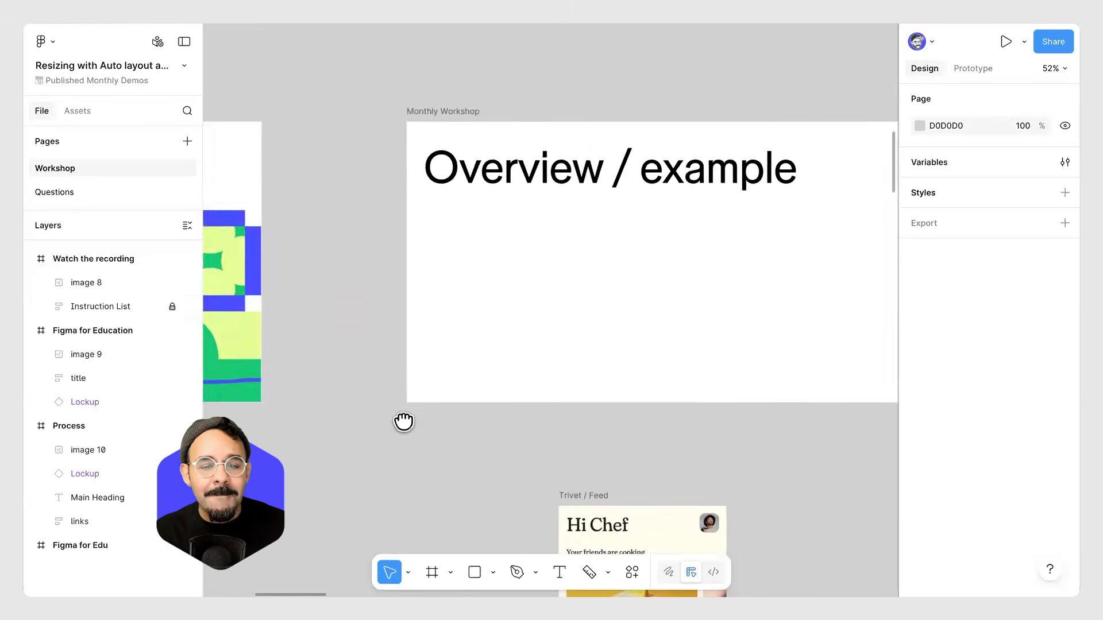
{"action": "left_click_drag", "start_coordinate": [395, 409], "coordinate": [398, 405]}
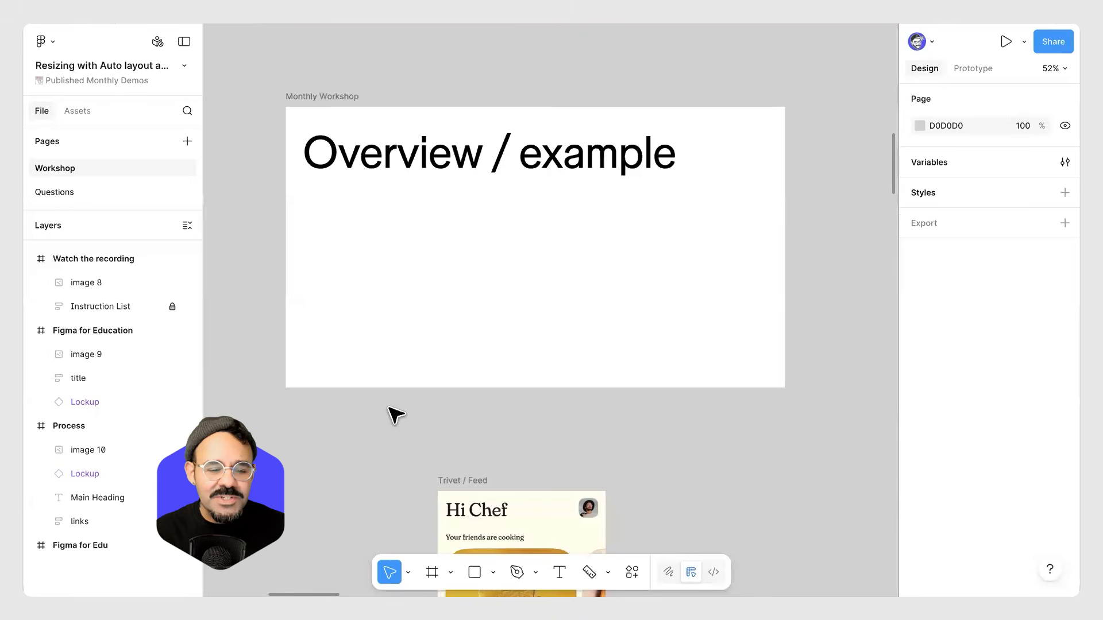
{"action": "scroll", "coordinate": [439, 336], "scroll_direction": "down", "scroll_amount": 8}
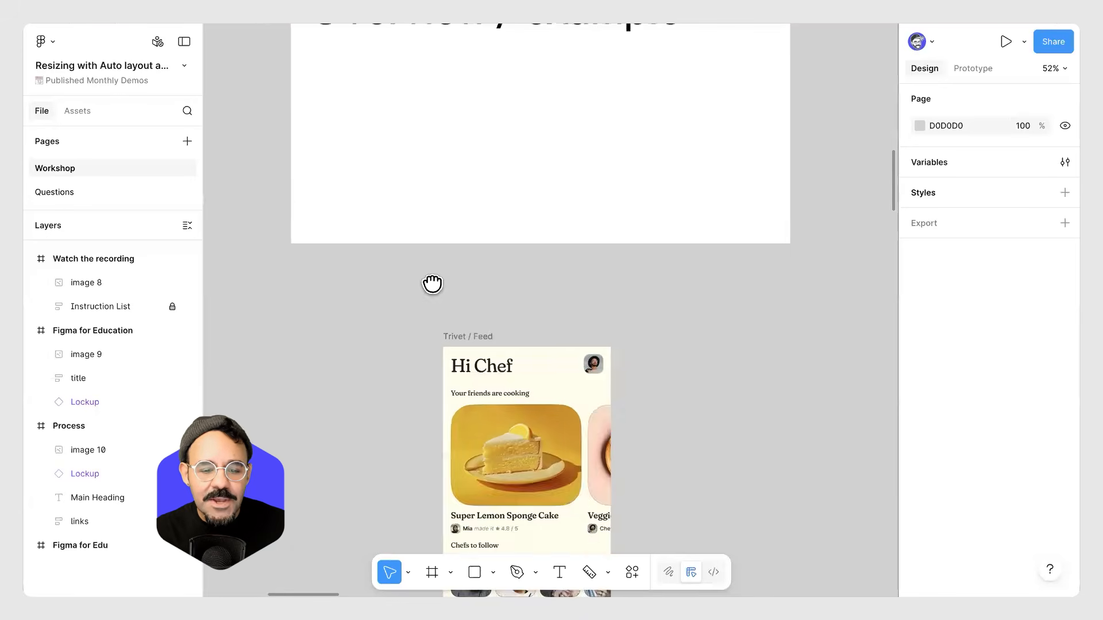
{"action": "scroll", "coordinate": [431, 311], "scroll_direction": "down", "scroll_amount": 2}
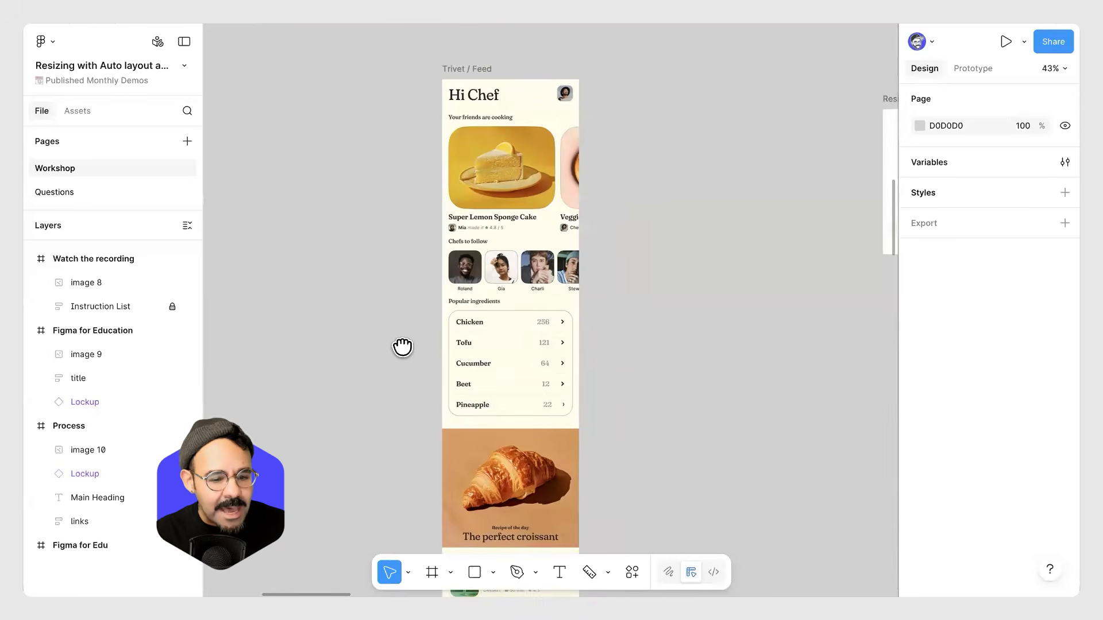
{"action": "scroll", "coordinate": [480, 335], "scroll_direction": "down", "scroll_amount": 2}
{"action": "scroll", "coordinate": [529, 338], "scroll_direction": "up", "scroll_amount": 5}
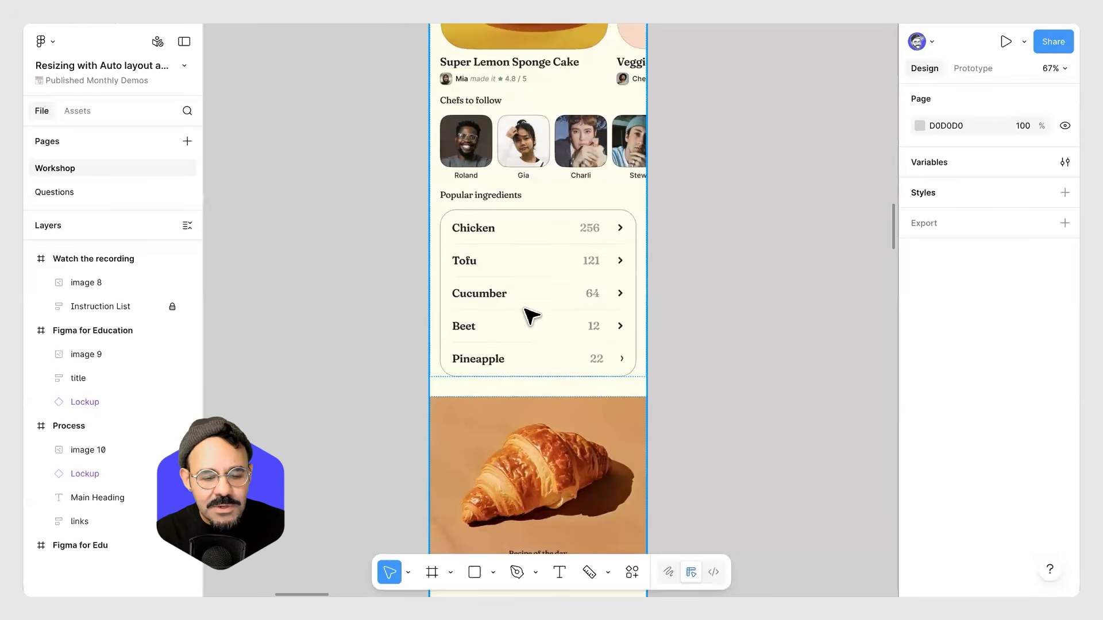
{"action": "left_click", "coordinate": [541, 247]}
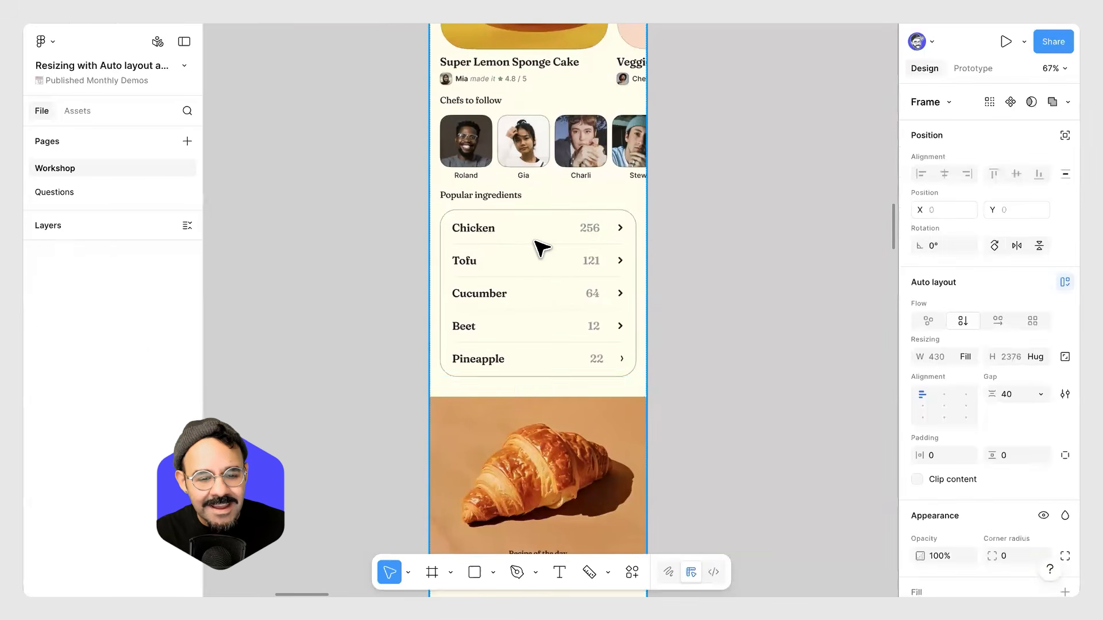
{"action": "left_click", "coordinate": [727, 300]}
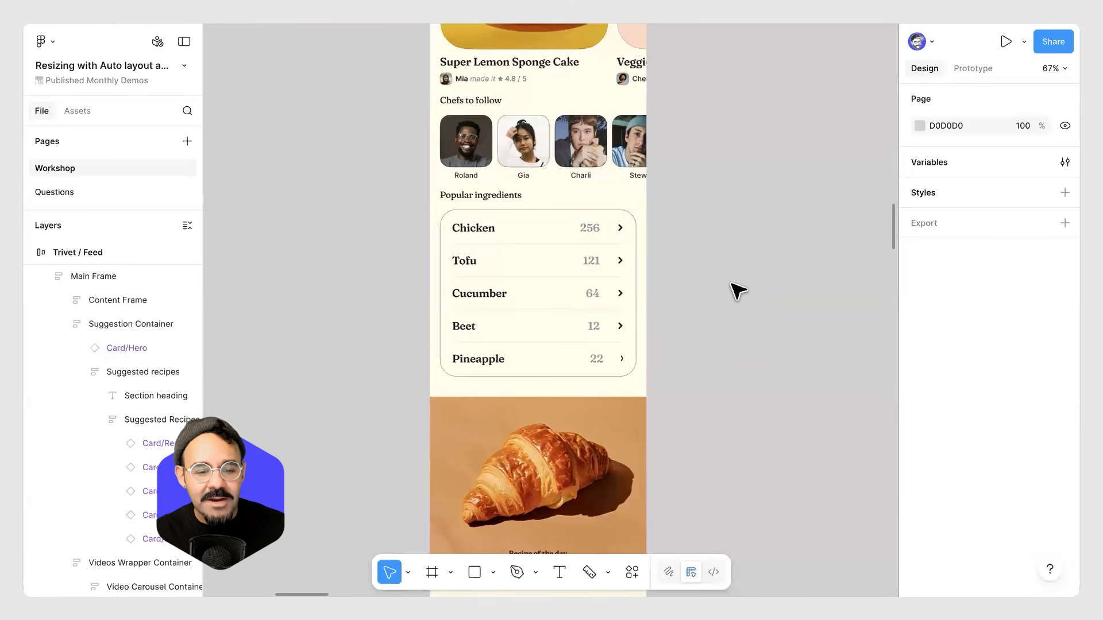
{"action": "scroll", "coordinate": [731, 322], "scroll_direction": "down", "scroll_amount": 4}
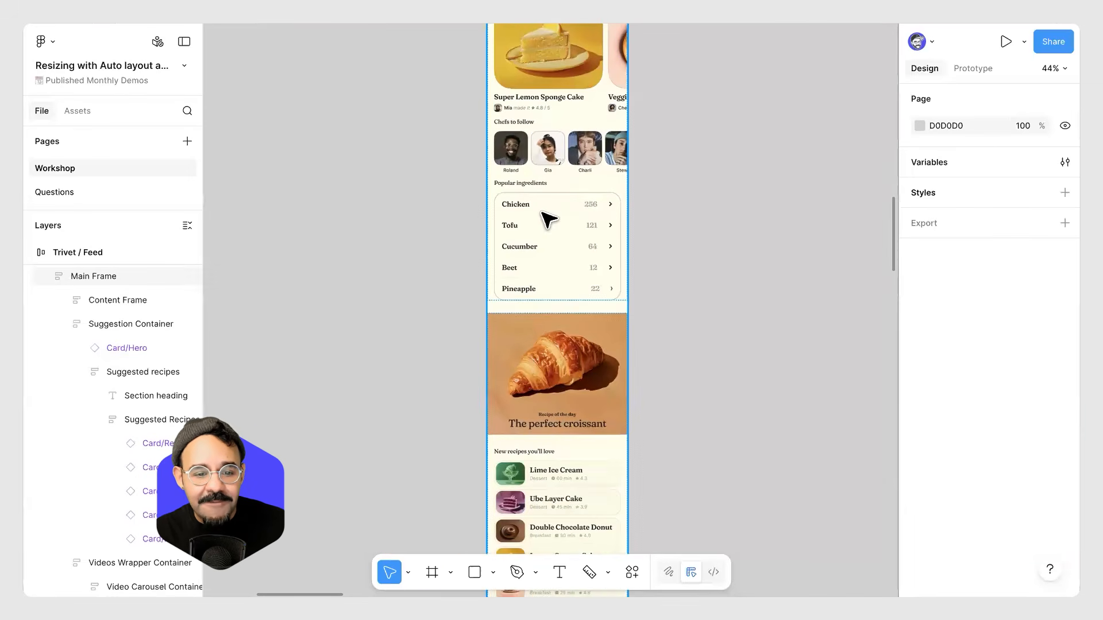
Inspect the auto layout settings of a Cucumber item inside the Popular ingredients list.
{"action": "left_click", "coordinate": [544, 247]}
{"action": "double_click", "coordinate": [544, 246]}
{"action": "double_click", "coordinate": [596, 255]}
{"action": "scroll", "coordinate": [609, 257], "scroll_direction": "up", "scroll_amount": 5}
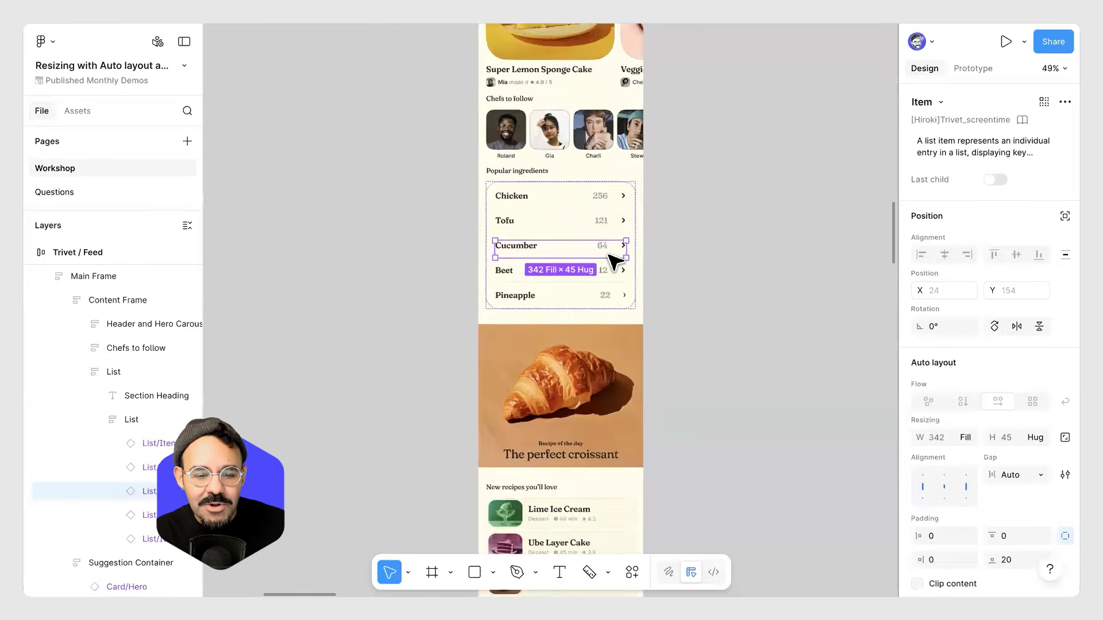
{"action": "scroll", "coordinate": [603, 245], "scroll_direction": "down", "scroll_amount": 7}
{"action": "left_click", "coordinate": [701, 153]}
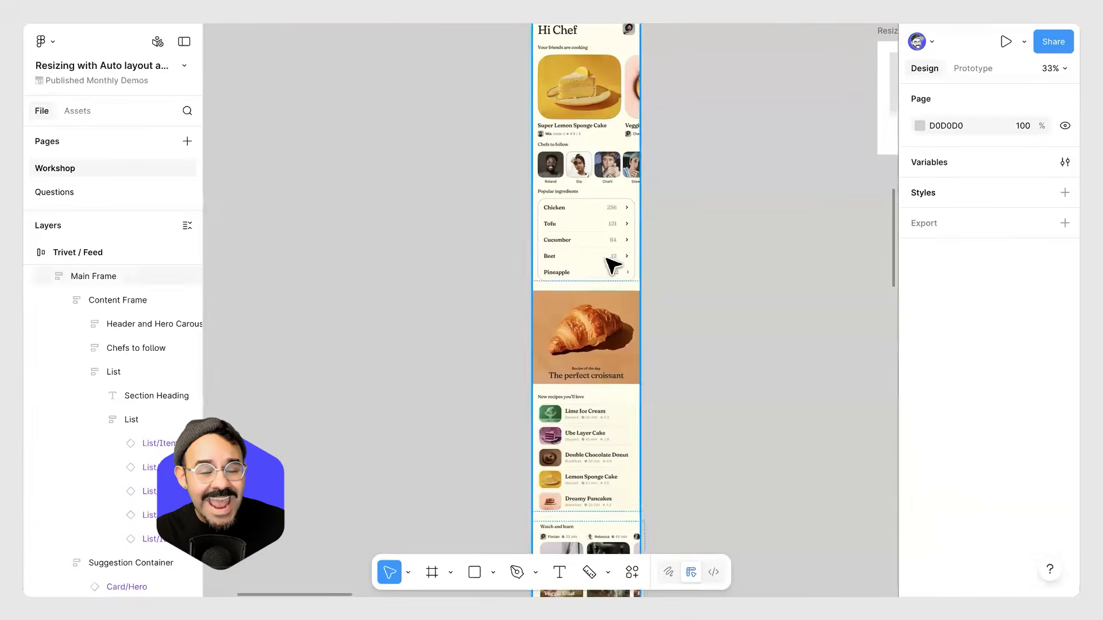
Select the Cucumber item in the Popular ingredients list and duplicate it repeatedly so the list grows.
{"action": "scroll", "coordinate": [561, 162], "scroll_direction": "up", "scroll_amount": 5}
{"action": "double_click", "coordinate": [561, 164]}
{"action": "double_click", "coordinate": [561, 164]}
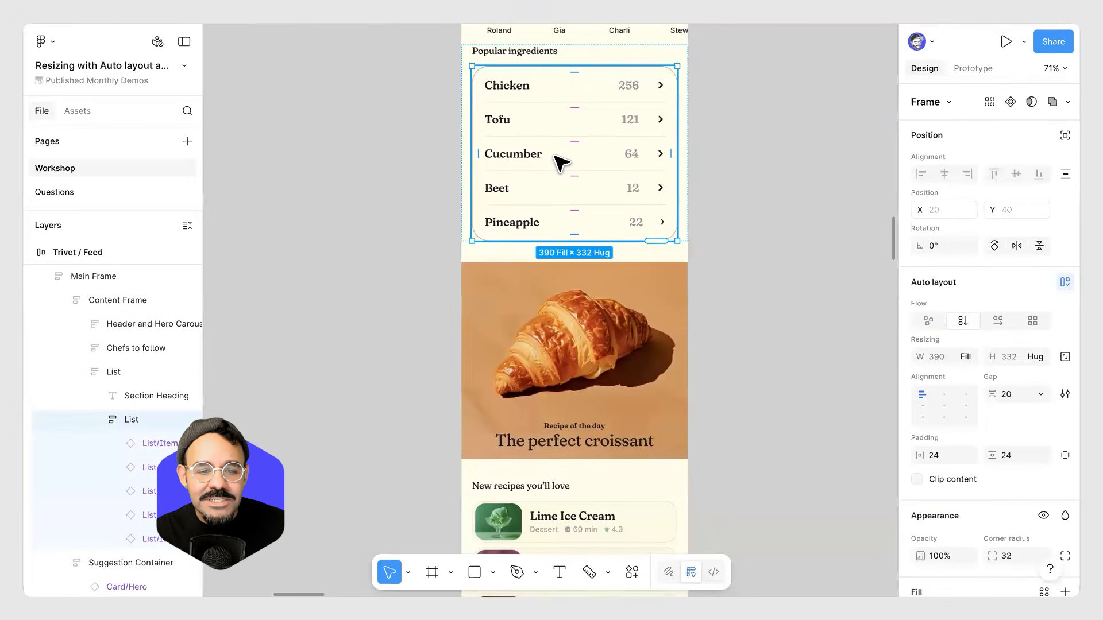
{"action": "left_click", "coordinate": [586, 155]}
{"action": "key", "text": "ctrl+d"}
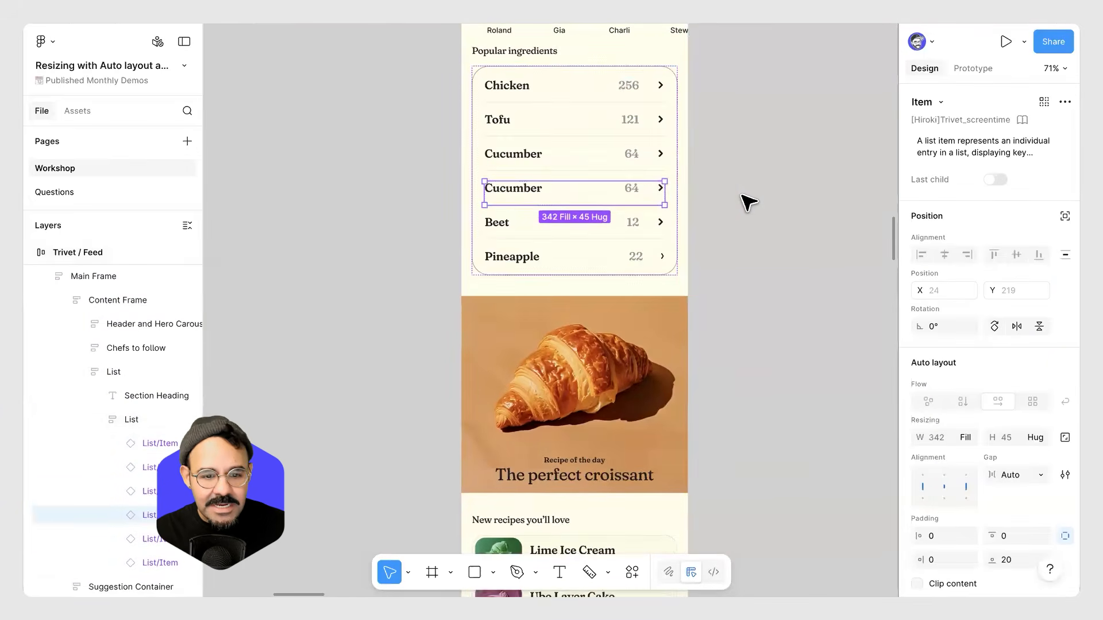
{"action": "key", "text": "ctrl+d"}
{"action": "key", "text": "ctrl+d"}
{"action": "scroll", "coordinate": [790, 242], "scroll_direction": "down", "scroll_amount": 3}
{"action": "key", "text": "ctrl+d"}
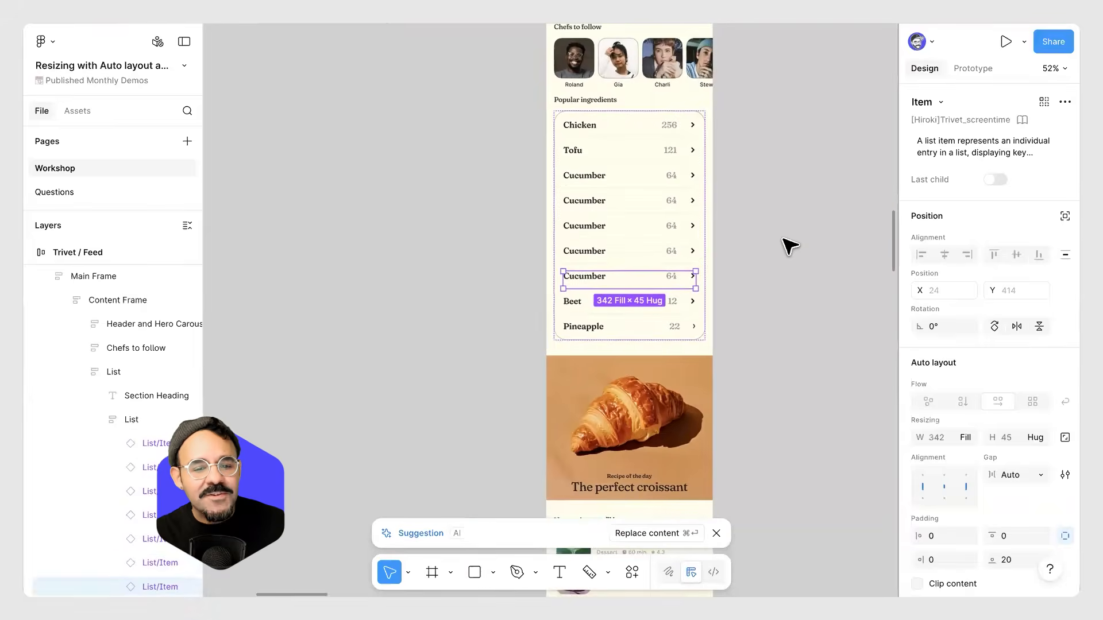
{"action": "key", "text": "ctrl+d"}
{"action": "key", "text": "ctrl+d"}
{"action": "key", "text": "ctrl+d"}
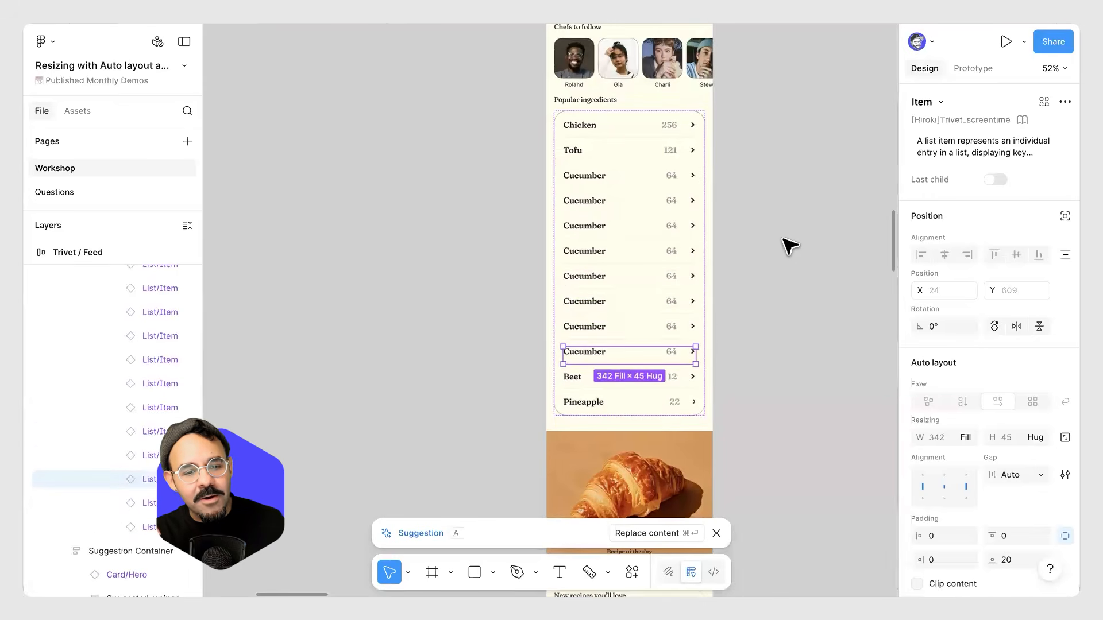
Undo the last four duplications, leaving four Cucumber rows in the list.
{"action": "key", "text": "ctrl+z"}
{"action": "key", "text": "ctrl+z"}
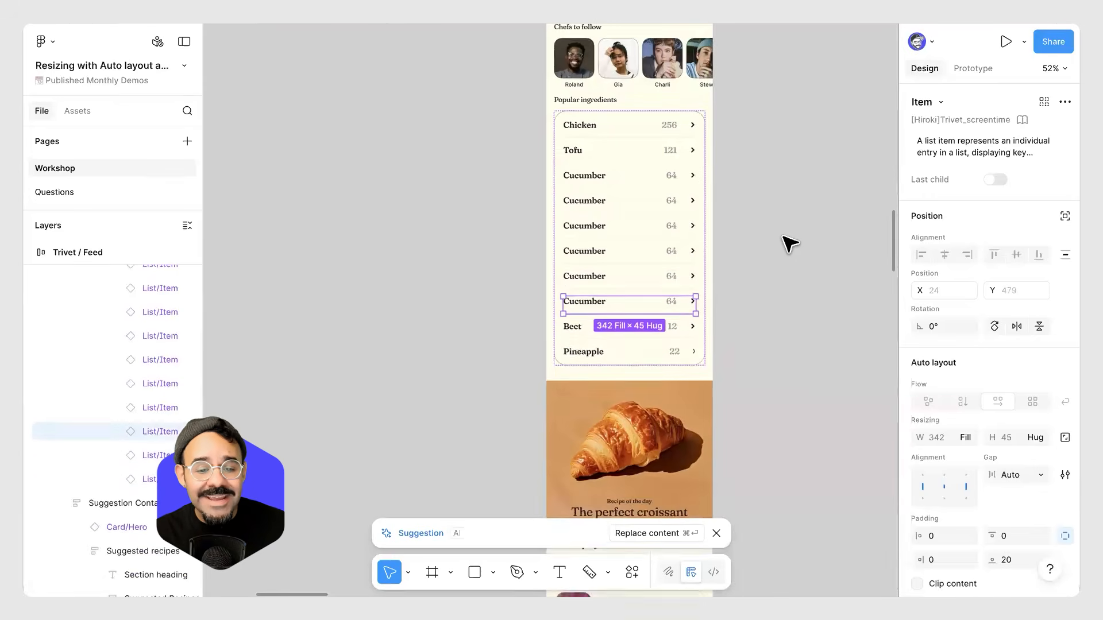
{"action": "key", "text": "ctrl+z"}
{"action": "key", "text": "ctrl+z"}
{"action": "left_click", "coordinate": [788, 211]}
Zoom and pan over the Trivet / Feed screen to review the extended ingredients list.
{"action": "scroll", "coordinate": [781, 215], "scroll_direction": "up", "scroll_amount": 2}
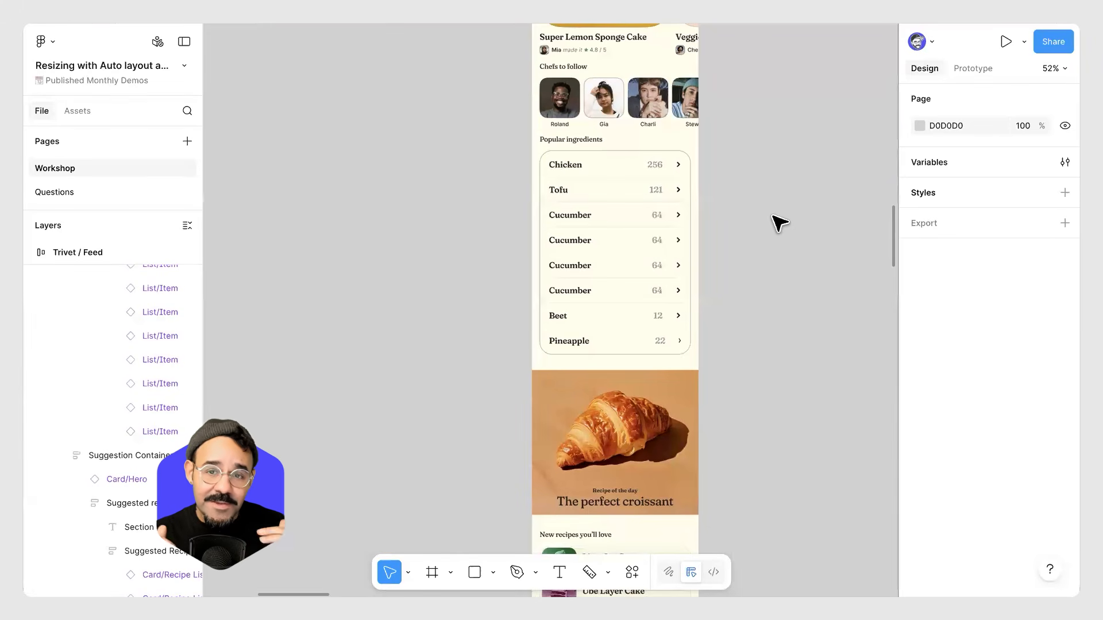
{"action": "scroll", "coordinate": [773, 212], "scroll_direction": "down", "scroll_amount": 2, "text": "ctrl"}
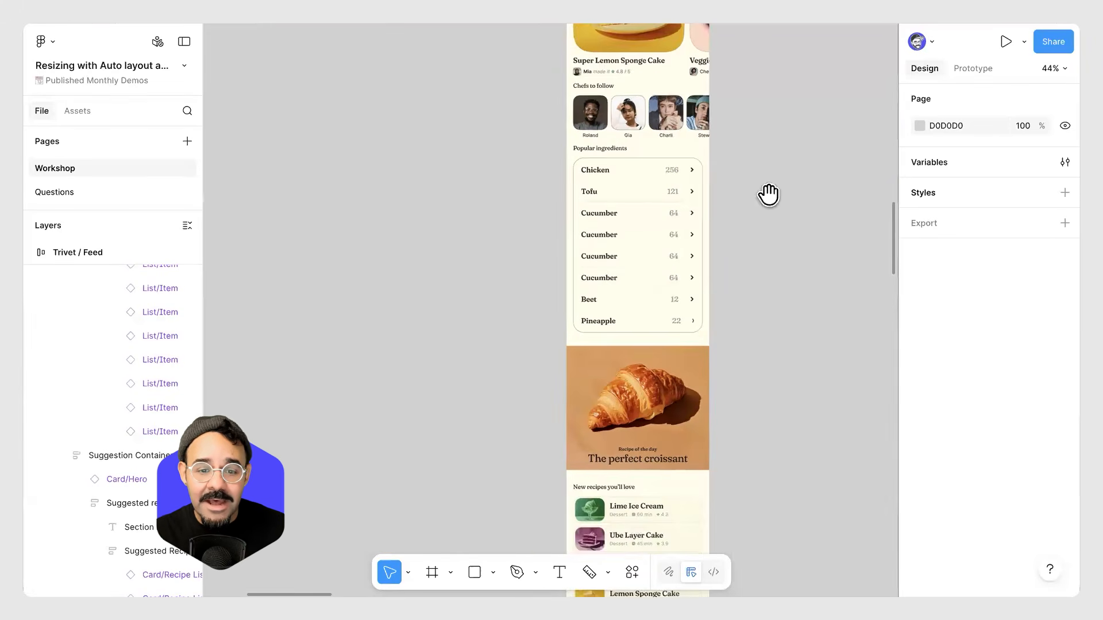
{"action": "scroll", "coordinate": [773, 177], "scroll_direction": "up", "scroll_amount": 5}
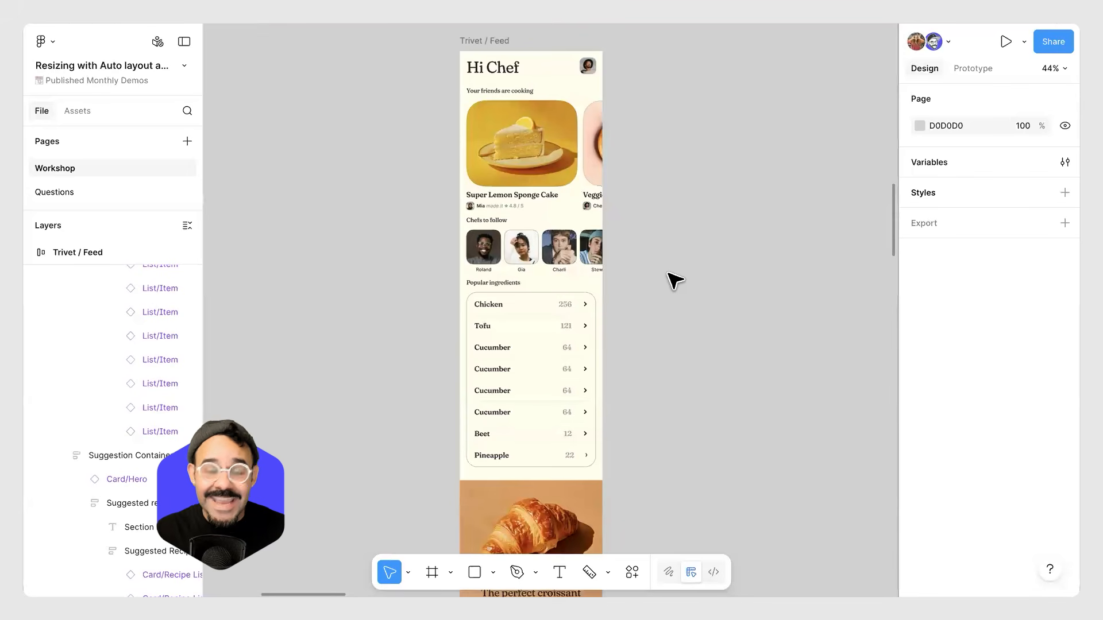
{"action": "scroll", "coordinate": [675, 282], "scroll_direction": "up", "scroll_amount": 3, "text": "ctrl"}
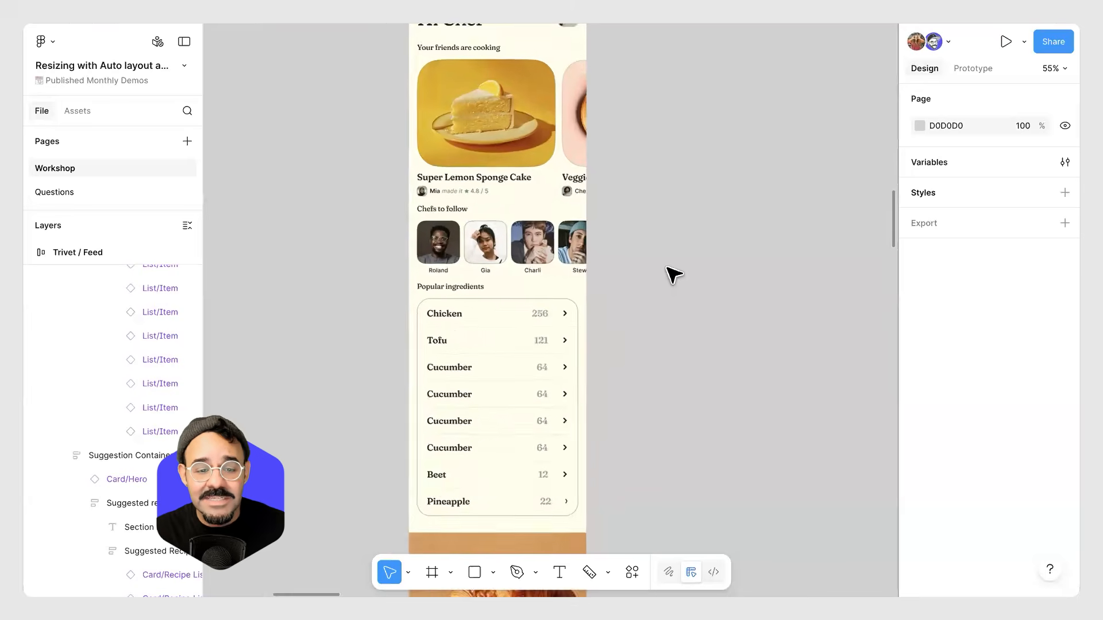
{"action": "scroll", "coordinate": [703, 195], "scroll_direction": "down", "scroll_amount": 5, "text": "ctrl"}
{"action": "scroll", "coordinate": [703, 196], "scroll_direction": "down", "scroll_amount": 2, "text": "ctrl"}
{"action": "scroll", "coordinate": [591, 337], "scroll_direction": "up", "scroll_amount": 2, "text": "ctrl"}
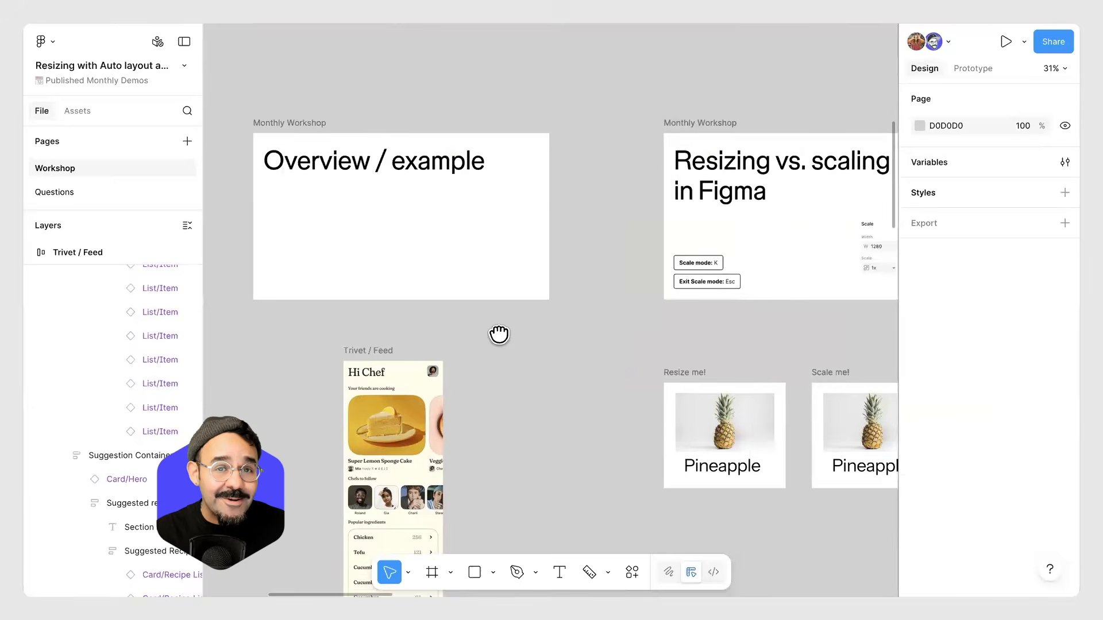
Navigate the canvas to examine the Resizing vs. scaling slide and the Resize me and Scale me frames.
{"action": "scroll", "coordinate": [499, 333], "scroll_direction": "up", "scroll_amount": 2, "text": "ctrl"}
{"action": "scroll", "coordinate": [601, 318], "scroll_direction": "up", "scroll_amount": 2, "text": "ctrl"}
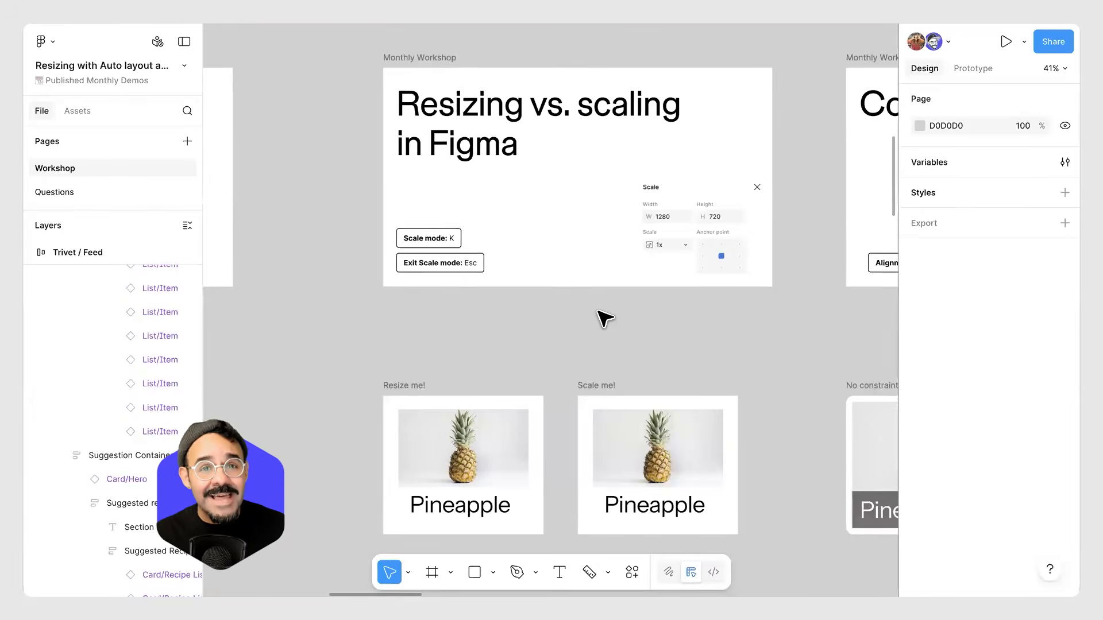
{"action": "scroll", "coordinate": [613, 288], "scroll_direction": "down", "scroll_amount": 2, "text": "ctrl"}
{"action": "scroll", "coordinate": [628, 301], "scroll_direction": "left", "scroll_amount": 6}
{"action": "scroll", "coordinate": [628, 301], "scroll_direction": "down", "scroll_amount": 3}
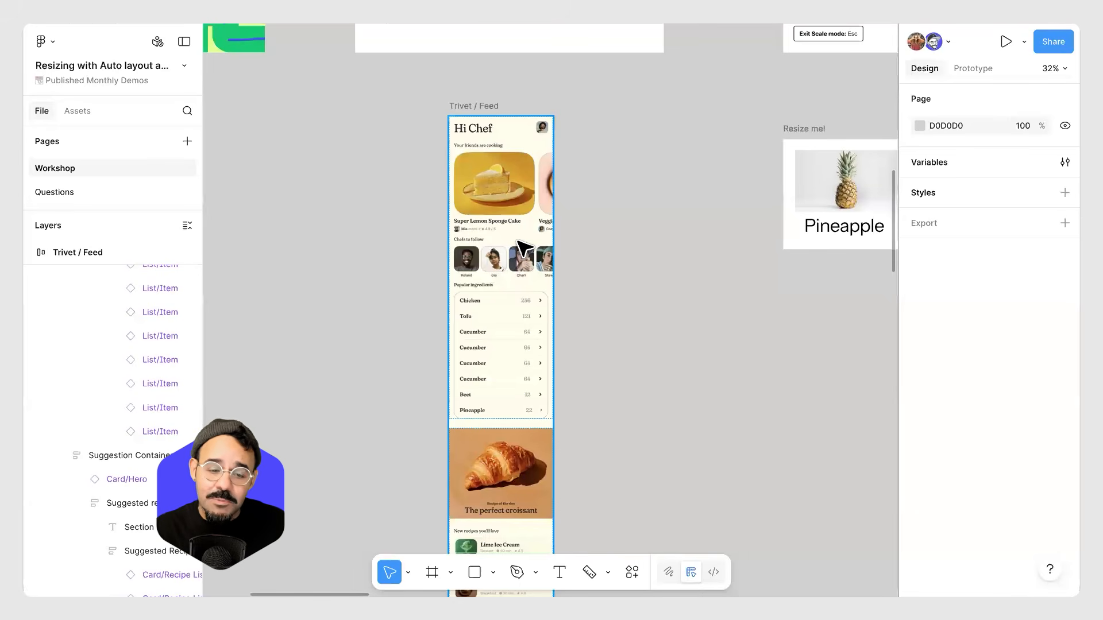
{"action": "scroll", "coordinate": [501, 180], "scroll_direction": "up", "scroll_amount": 5}
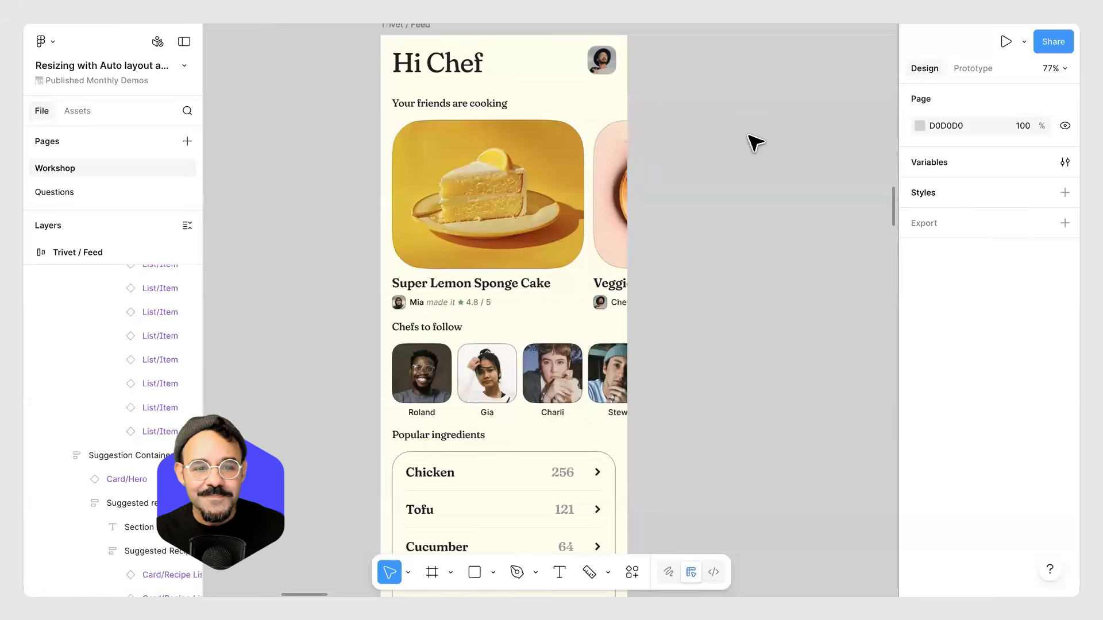
{"action": "scroll", "coordinate": [723, 130], "scroll_direction": "down", "scroll_amount": 4}
{"action": "scroll", "coordinate": [640, 164], "scroll_direction": "right", "scroll_amount": 8}
{"action": "scroll", "coordinate": [576, 175], "scroll_direction": "up", "scroll_amount": 4}
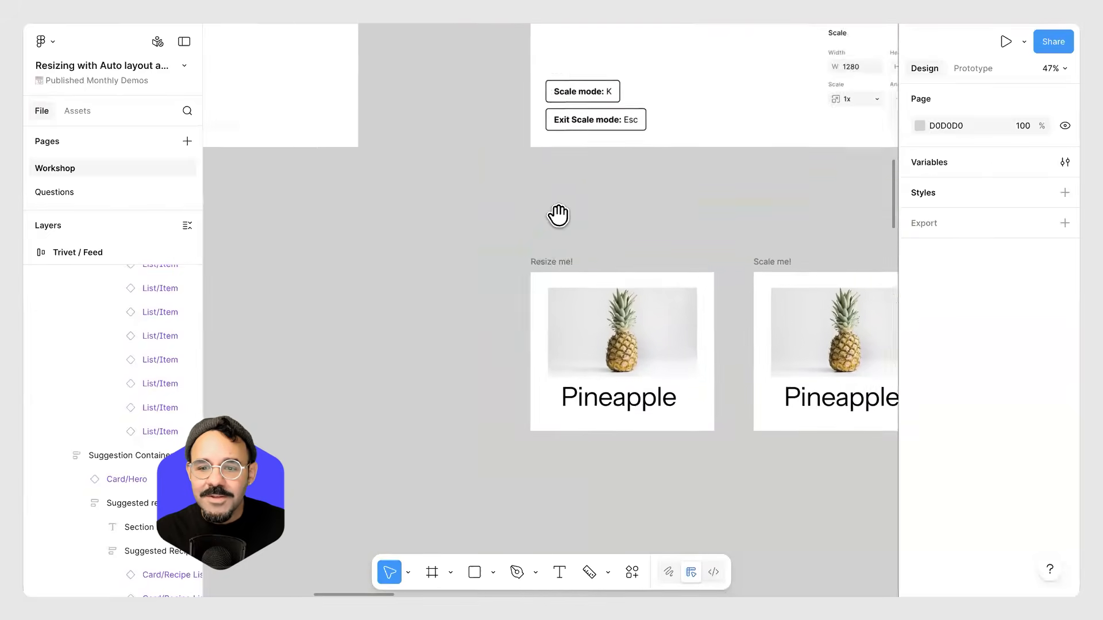
{"action": "scroll", "coordinate": [451, 198], "scroll_direction": "up", "scroll_amount": 3}
{"action": "scroll", "coordinate": [388, 205], "scroll_direction": "up", "scroll_amount": 3}
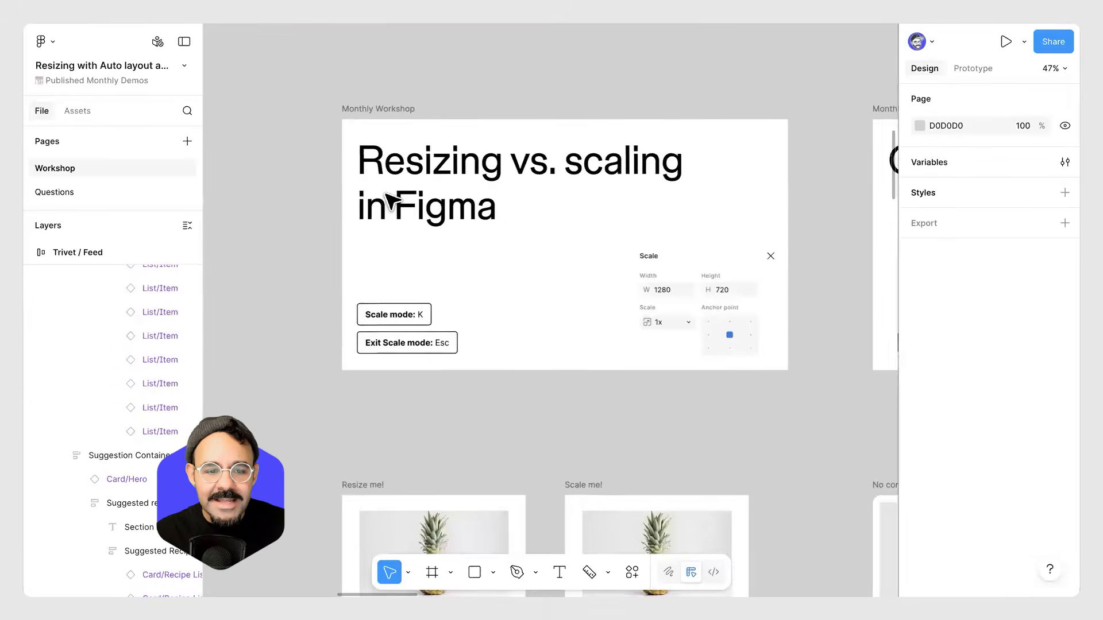
{"action": "left_click_drag", "start_coordinate": [287, 220], "coordinate": [275, 216]}
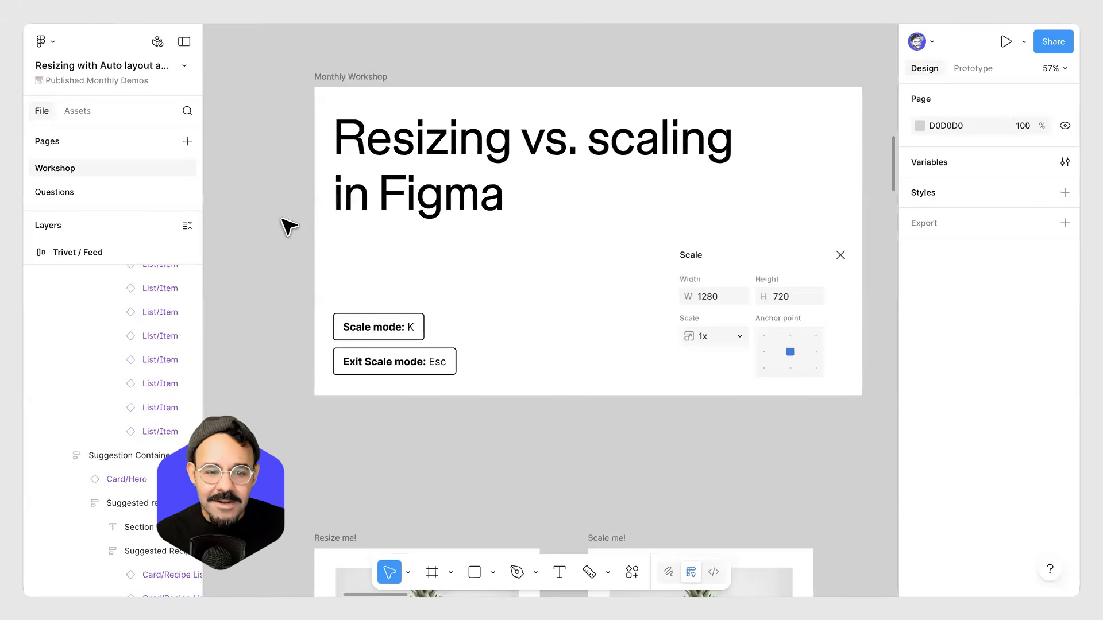
{"action": "scroll", "coordinate": [315, 224], "scroll_direction": "right", "scroll_amount": 1}
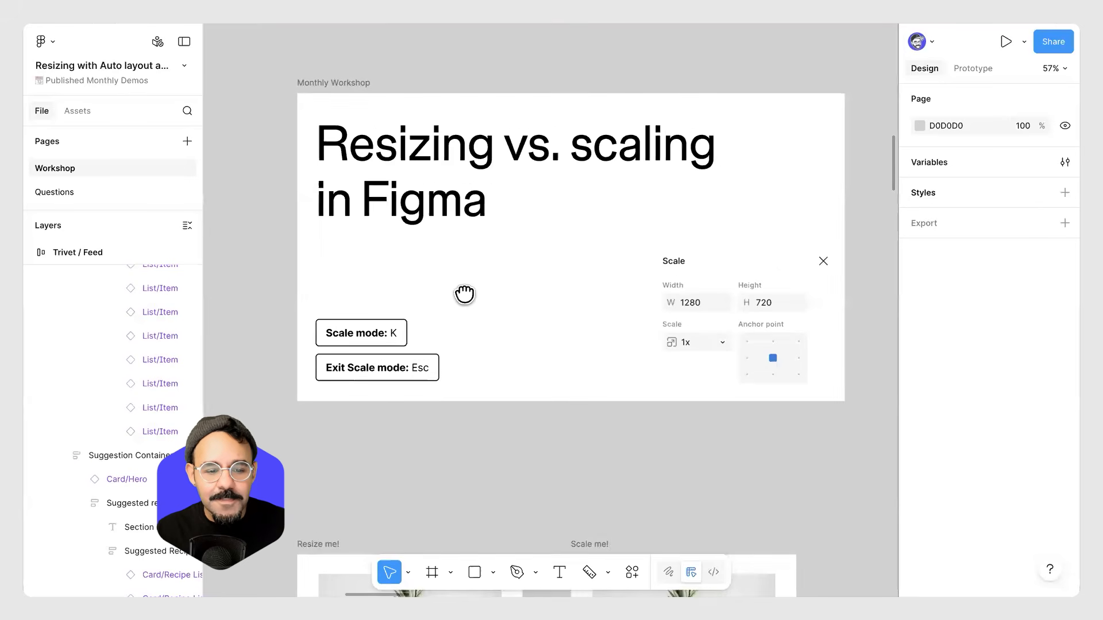
{"action": "scroll", "coordinate": [515, 249], "scroll_direction": "down", "scroll_amount": 5}
{"action": "scroll", "coordinate": [516, 249], "scroll_direction": "down", "scroll_amount": 3}
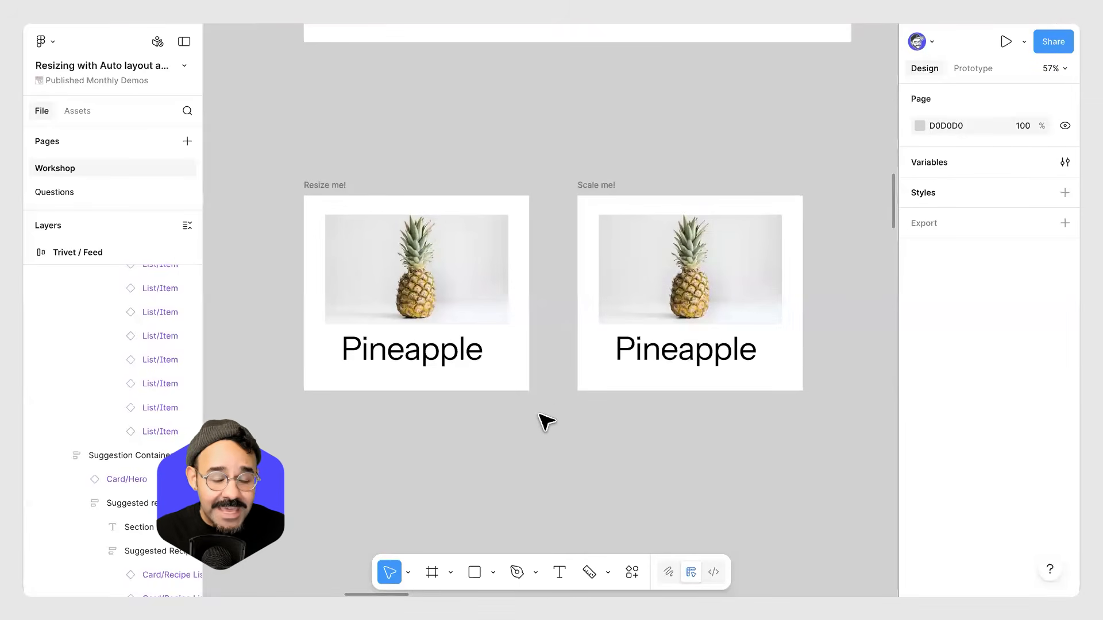
{"action": "scroll", "coordinate": [561, 414], "scroll_direction": "left", "scroll_amount": 1}
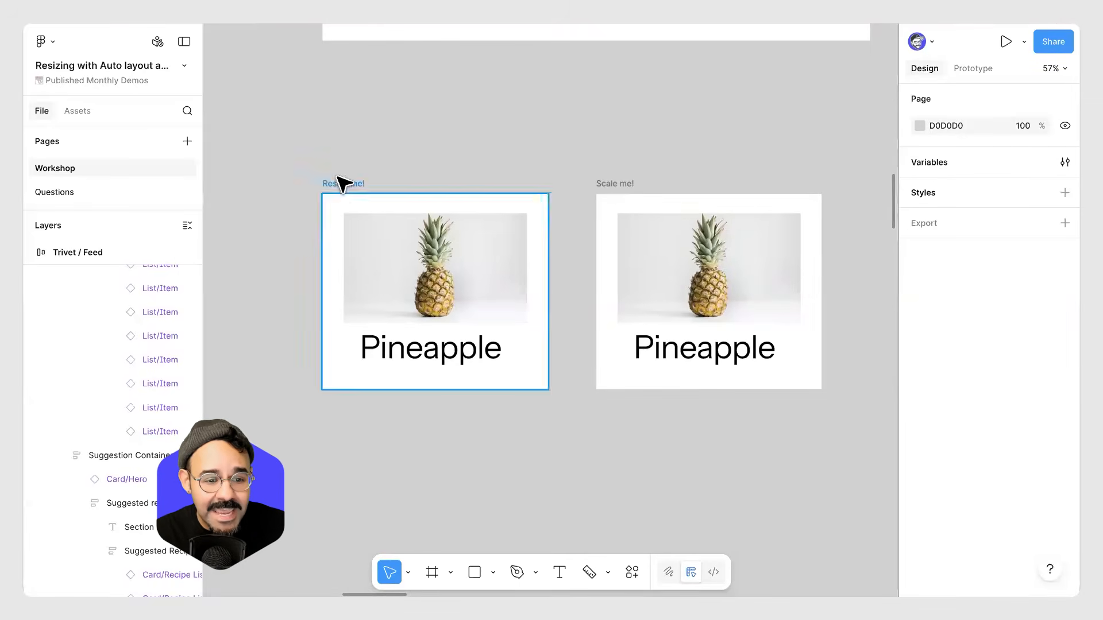
Try resizing the Resize me frame by its corner to about 553 × 523, then undo it.
{"action": "left_click", "coordinate": [406, 271]}
{"action": "left_click_drag", "start_coordinate": [548, 389], "coordinate": [554, 417]}
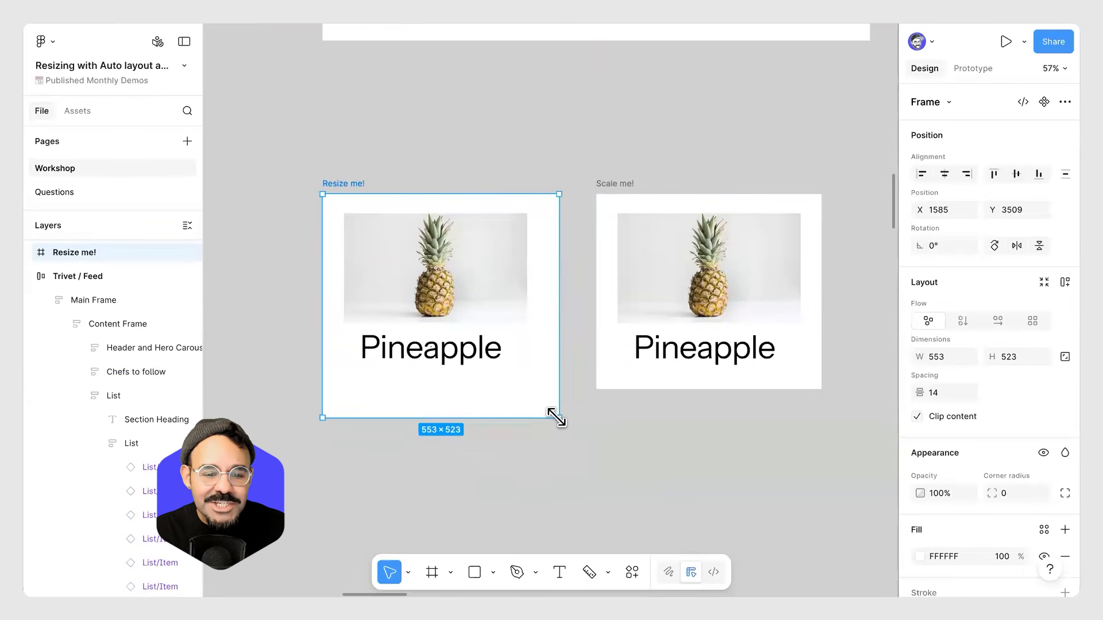
{"action": "key", "text": "ctrl+z"}
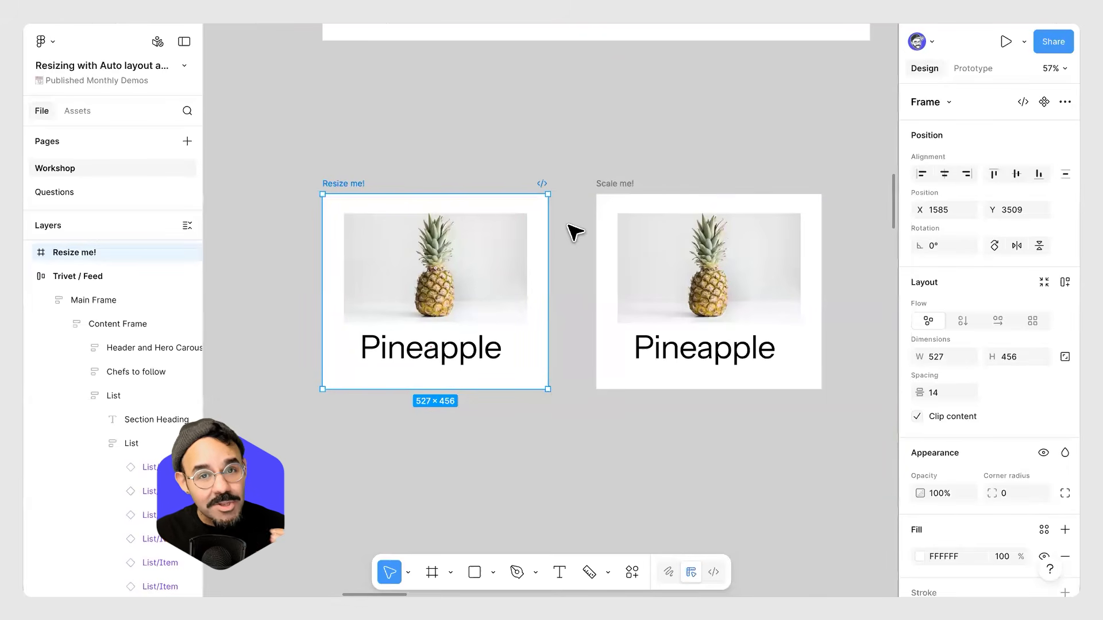
Try resizing the Scale me frame by its corner to about 607 × 527, then undo it.
{"action": "left_click", "coordinate": [620, 192]}
{"action": "scroll", "coordinate": [588, 295], "scroll_direction": "up", "scroll_amount": 3}
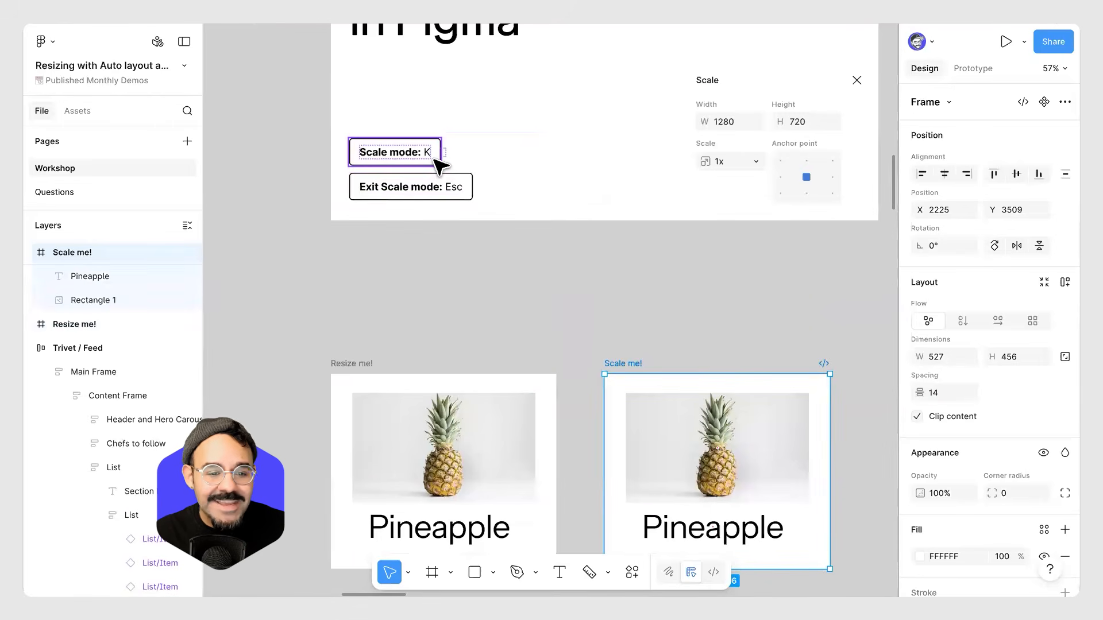
{"action": "left_click_drag", "start_coordinate": [570, 307], "coordinate": [497, 237]}
{"action": "scroll", "coordinate": [550, 274], "scroll_direction": "down", "scroll_amount": 1}
{"action": "scroll", "coordinate": [557, 264], "scroll_direction": "down", "scroll_amount": 2}
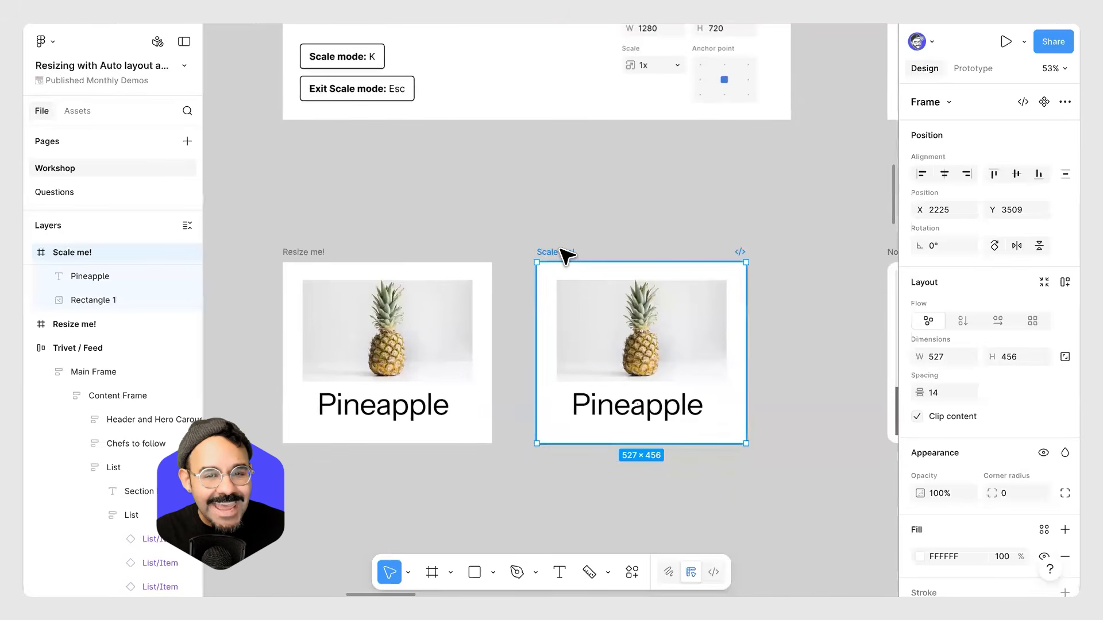
{"action": "left_click_drag", "start_coordinate": [746, 444], "coordinate": [776, 473]}
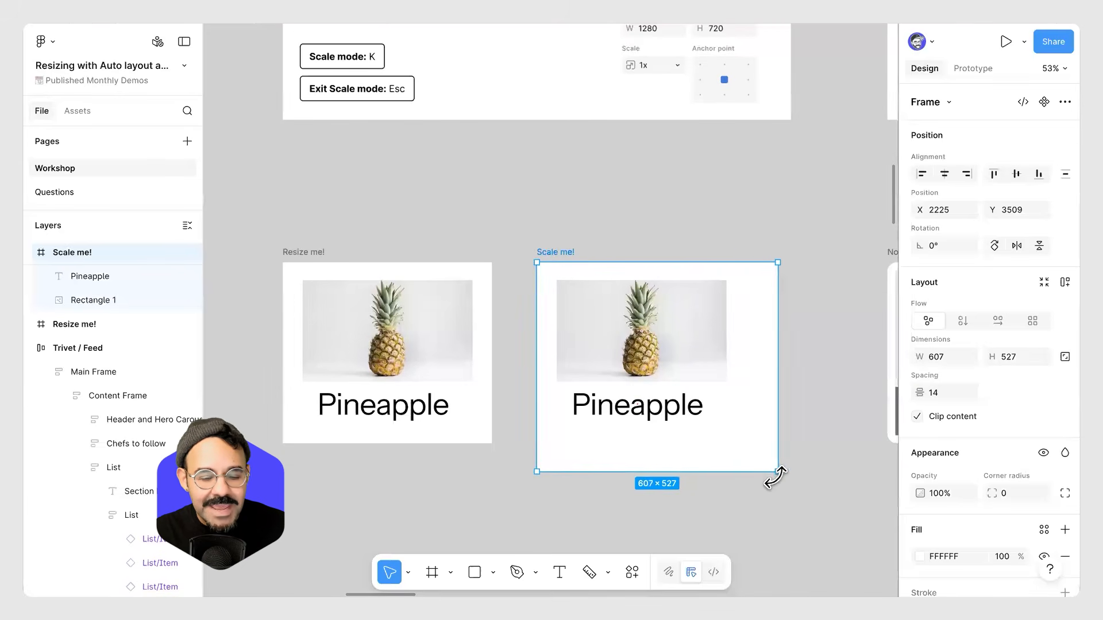
{"action": "key", "text": "ctrl+z"}
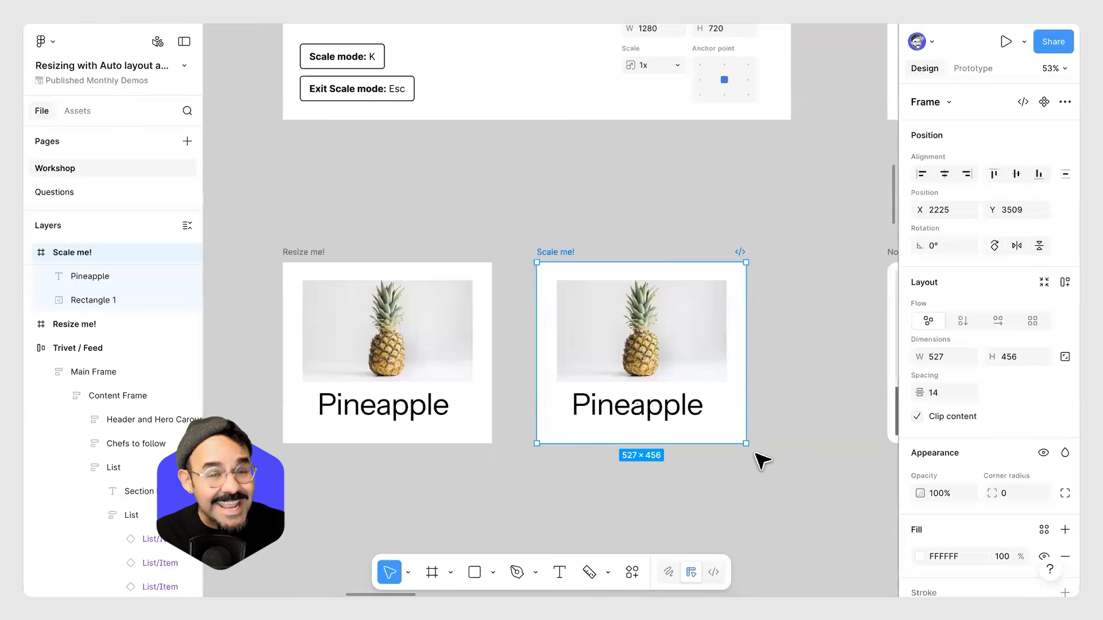
Switch to the Scale tool and try scaling the Scale me frame from its corner, then undo it.
{"action": "key", "text": "k"}
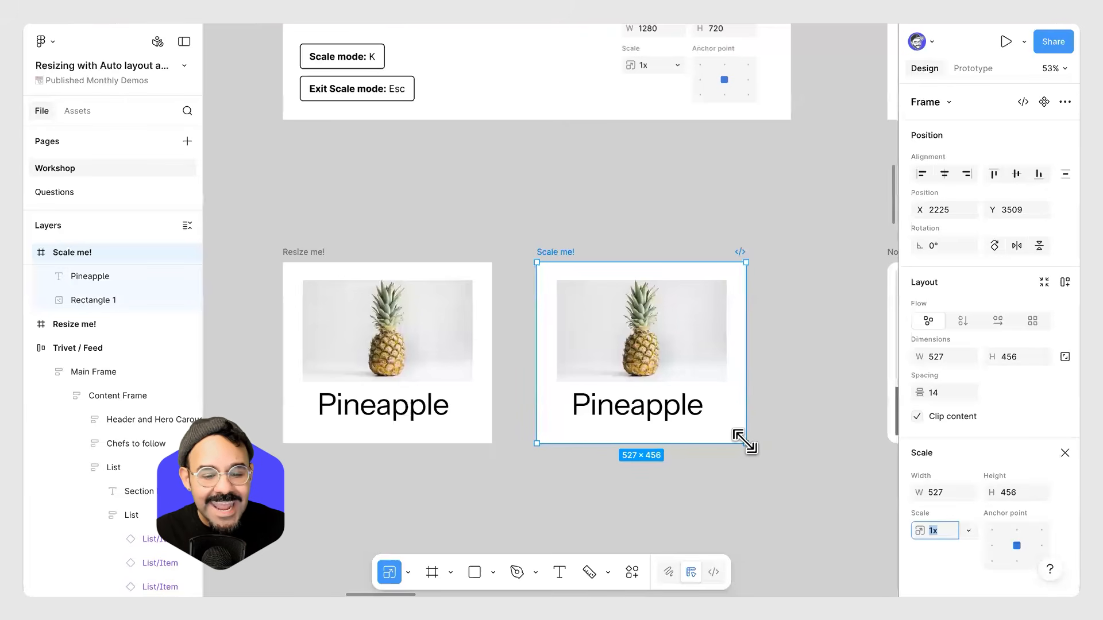
{"action": "left_click", "coordinate": [407, 570]}
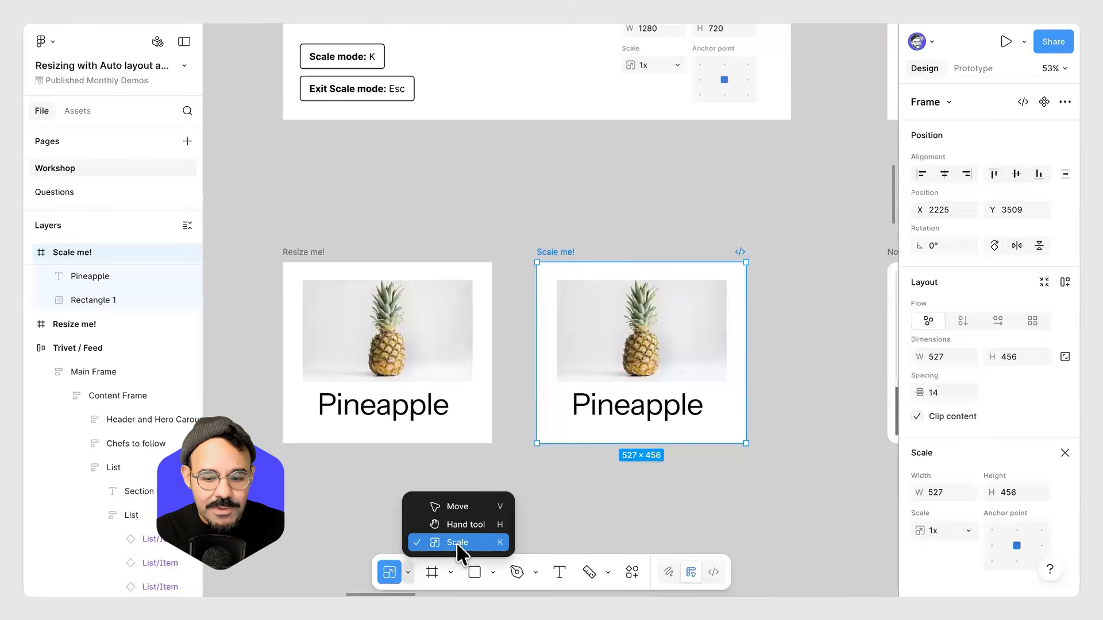
{"action": "left_click", "coordinate": [745, 443]}
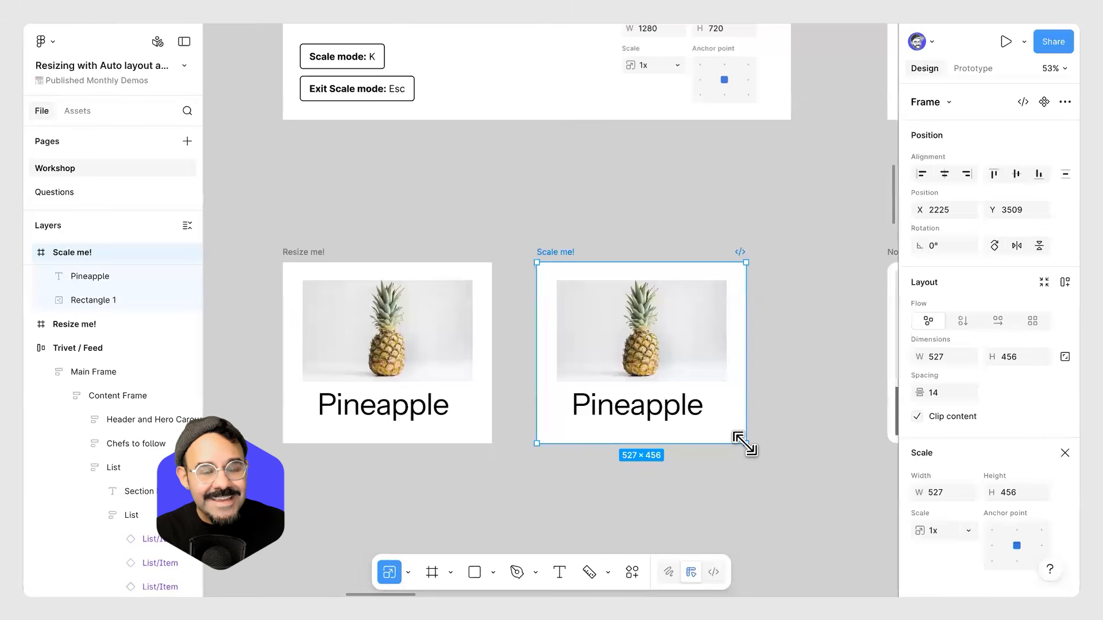
{"action": "left_click_drag", "start_coordinate": [745, 444], "coordinate": [793, 520]}
{"action": "key", "text": "ctrl+z"}
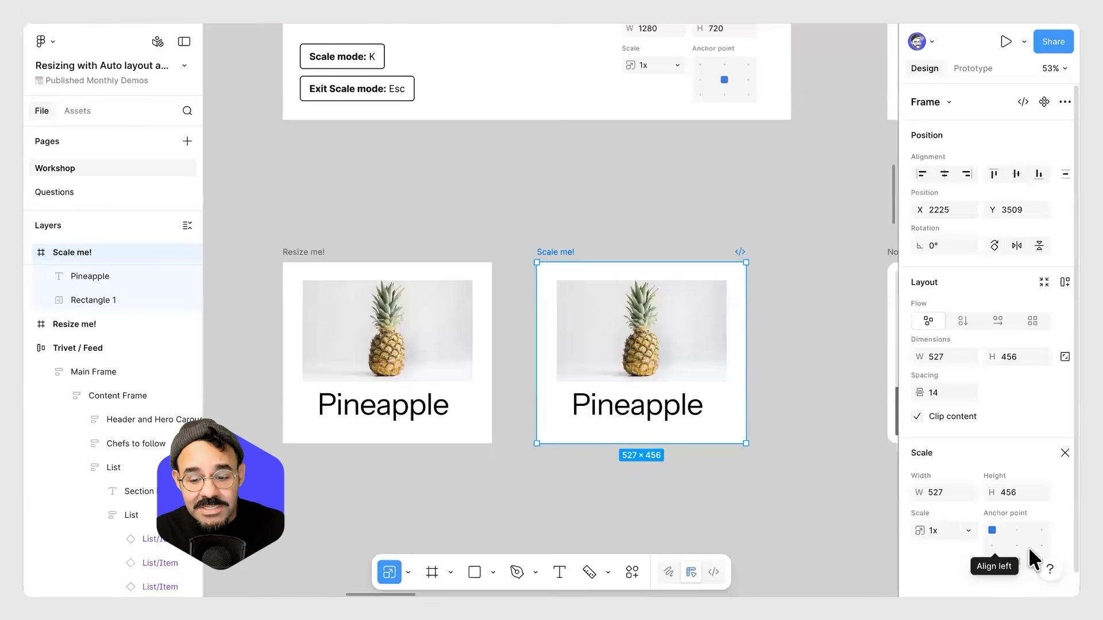
Set the scale anchor point to bottom right and try scaling the Scale me frame's width, then undo it.
{"action": "left_click", "coordinate": [1040, 560]}
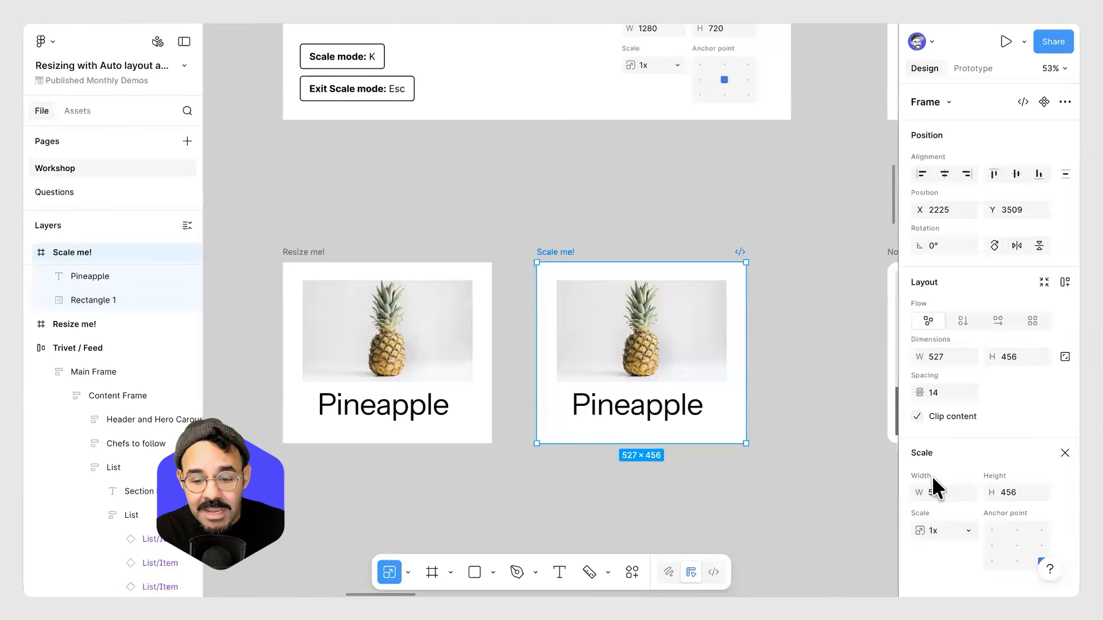
{"action": "left_click_drag", "start_coordinate": [919, 493], "coordinate": [179, 495]}
{"action": "key", "text": "ctrl+z"}
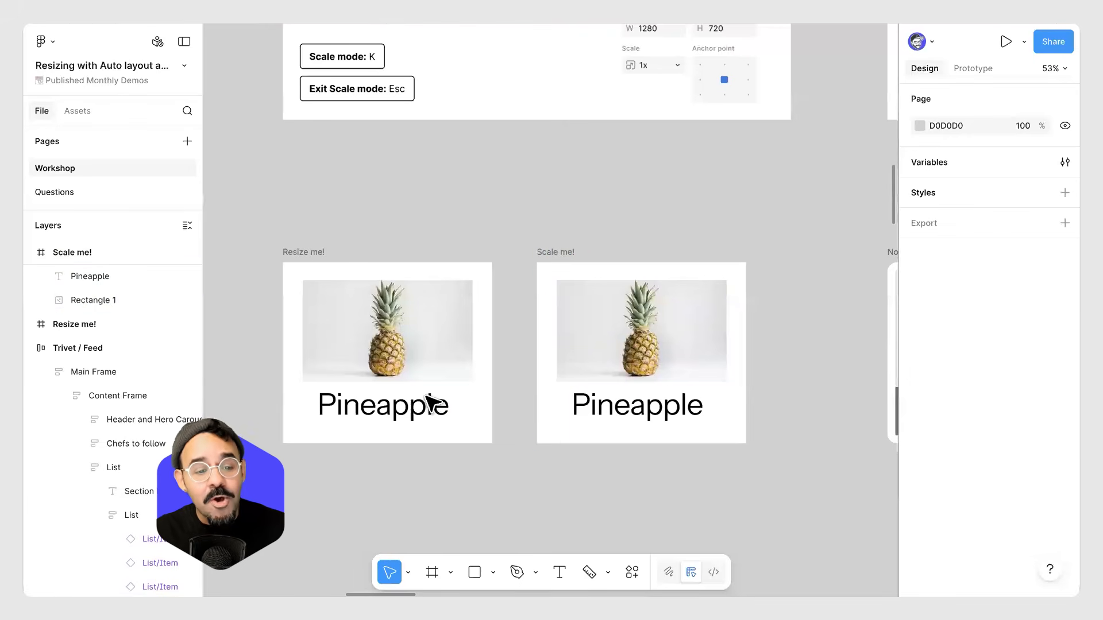
Try resizing the Resize me frame by its corner to about 576 × 577, then undo it.
{"action": "left_click", "coordinate": [316, 253]}
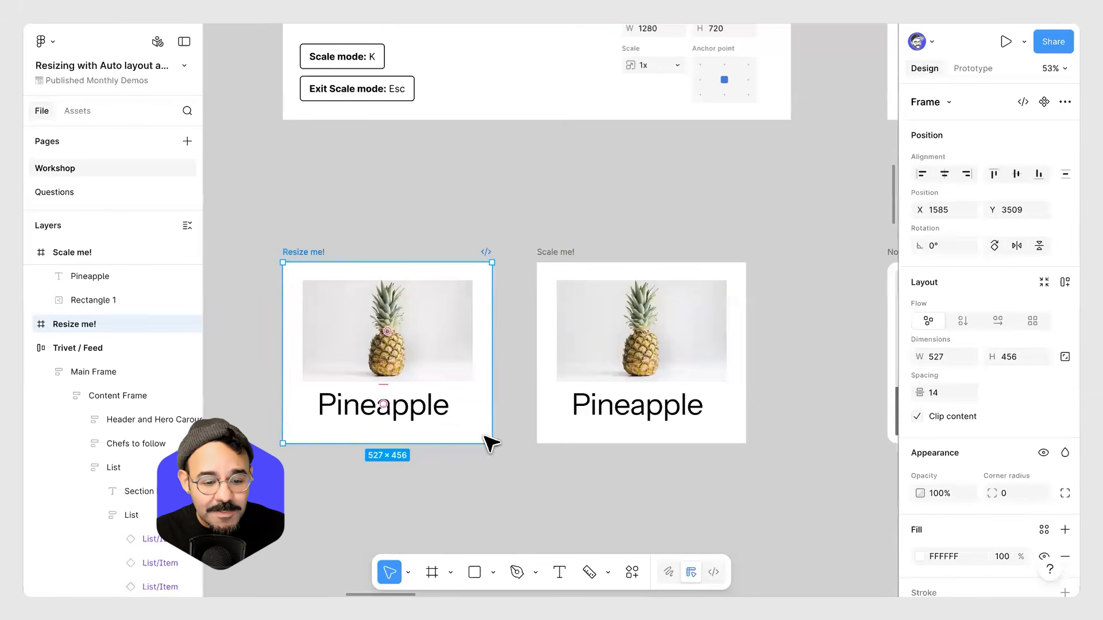
{"action": "left_click_drag", "start_coordinate": [491, 443], "coordinate": [511, 491]}
{"action": "scroll", "coordinate": [676, 462], "scroll_direction": "left", "scroll_amount": 5}
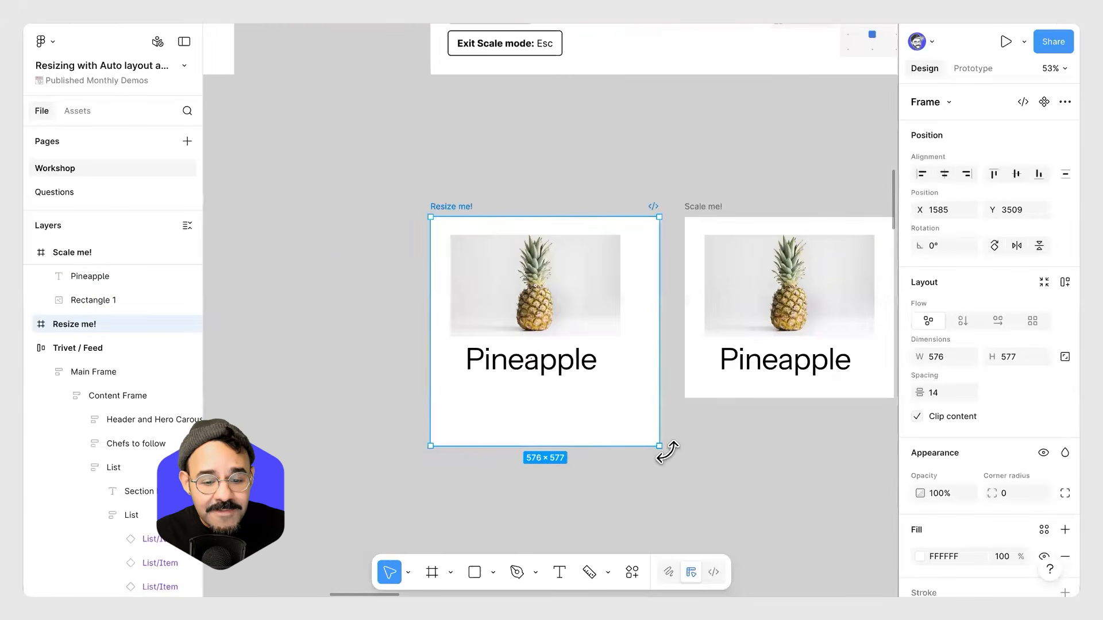
{"action": "left_click_drag", "start_coordinate": [657, 445], "coordinate": [634, 509]}
{"action": "key", "text": "ctrl+z"}
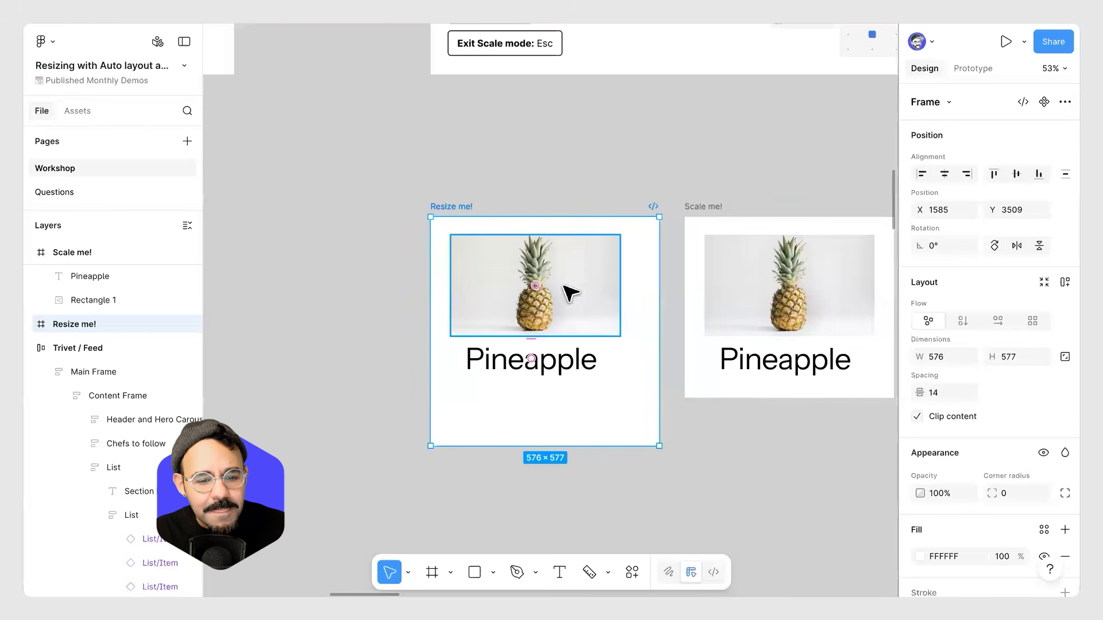
{"action": "key", "text": "ctrl+z"}
Inspect the Pineapple text and image layers inside the Resize me frame.
{"action": "left_click", "coordinate": [556, 371]}
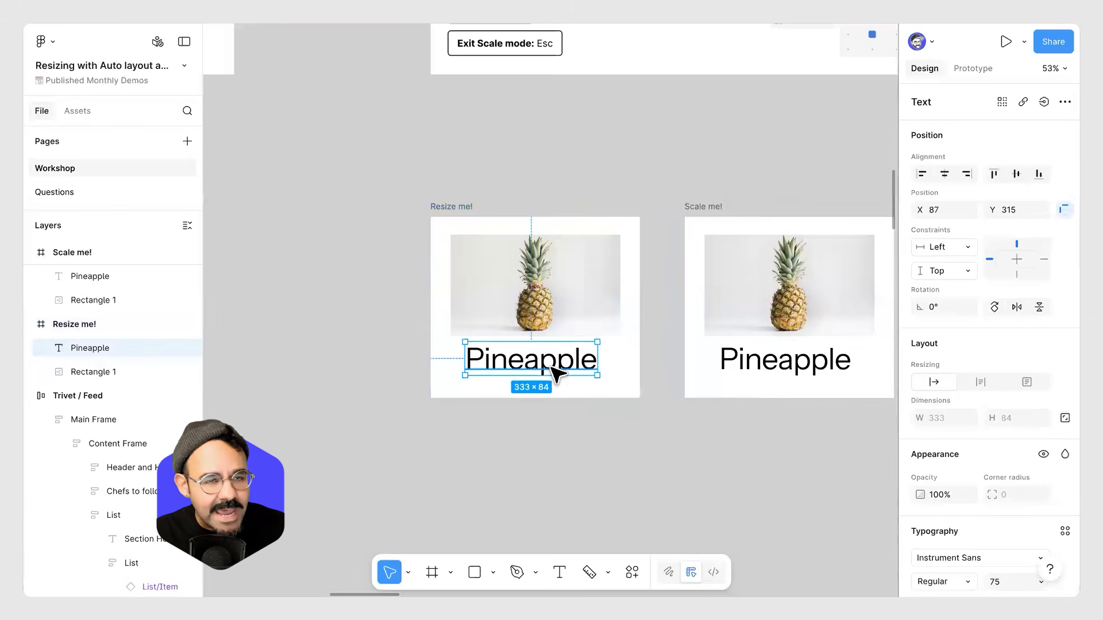
{"action": "left_click", "coordinate": [548, 304]}
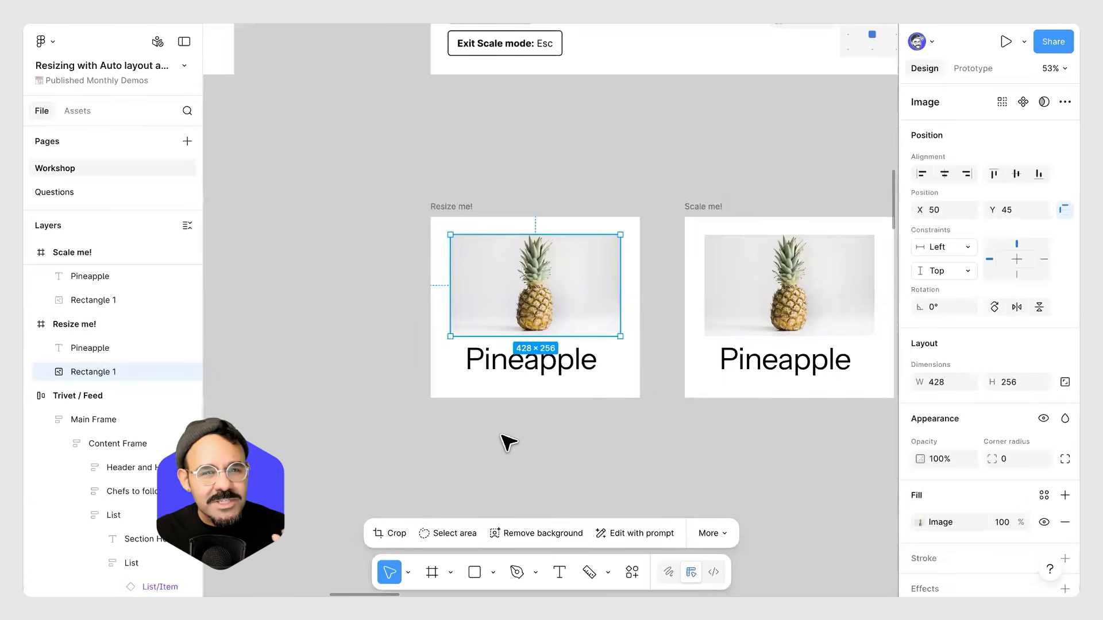
{"action": "key", "text": "Escape"}
Navigate the canvas to the Constraints slide and its No constraints and With constraints frames.
{"action": "left_click_drag", "start_coordinate": [645, 169], "coordinate": [310, 464]}
{"action": "left_click_drag", "start_coordinate": [429, 335], "coordinate": [241, 331]}
{"action": "left_click_drag", "start_coordinate": [609, 367], "coordinate": [439, 362]}
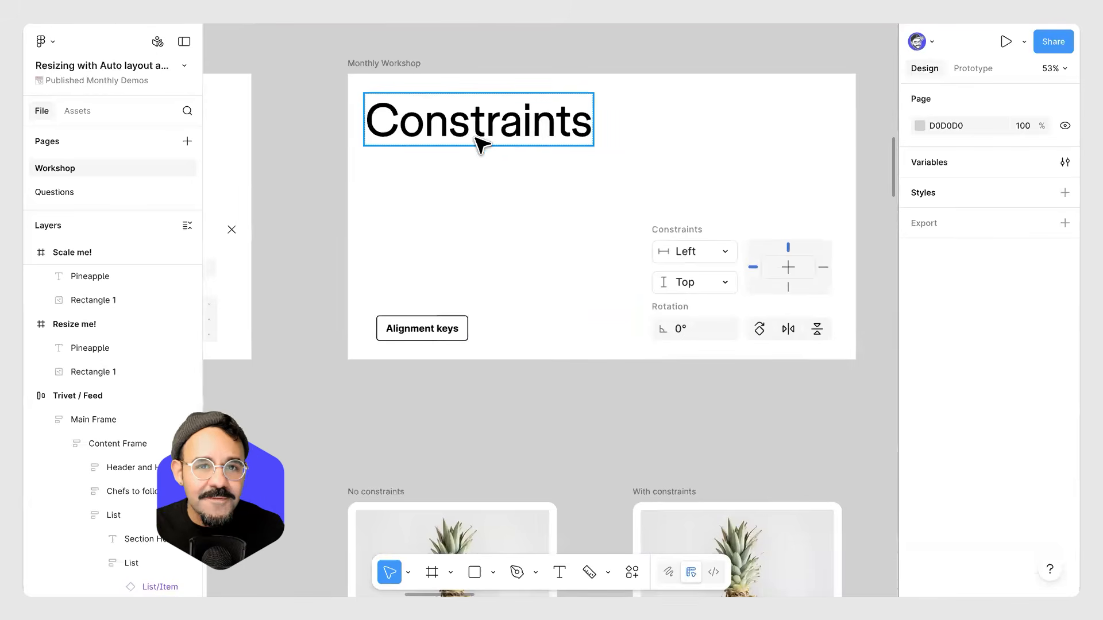
{"action": "left_click_drag", "start_coordinate": [529, 209], "coordinate": [514, 223]}
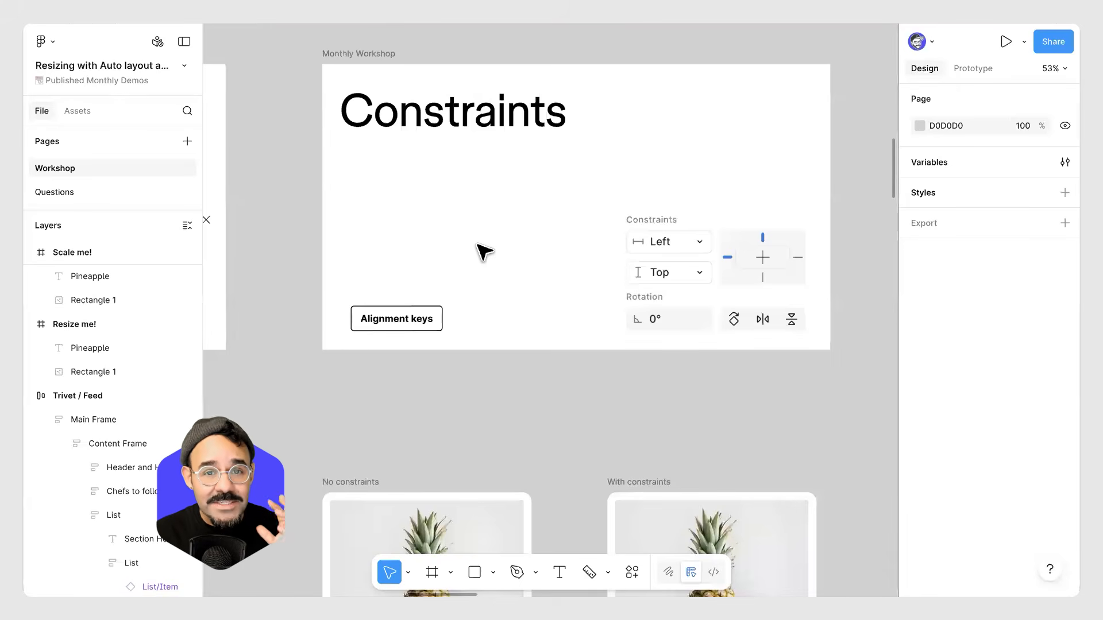
{"action": "scroll", "coordinate": [485, 251], "scroll_direction": "down", "scroll_amount": 5}
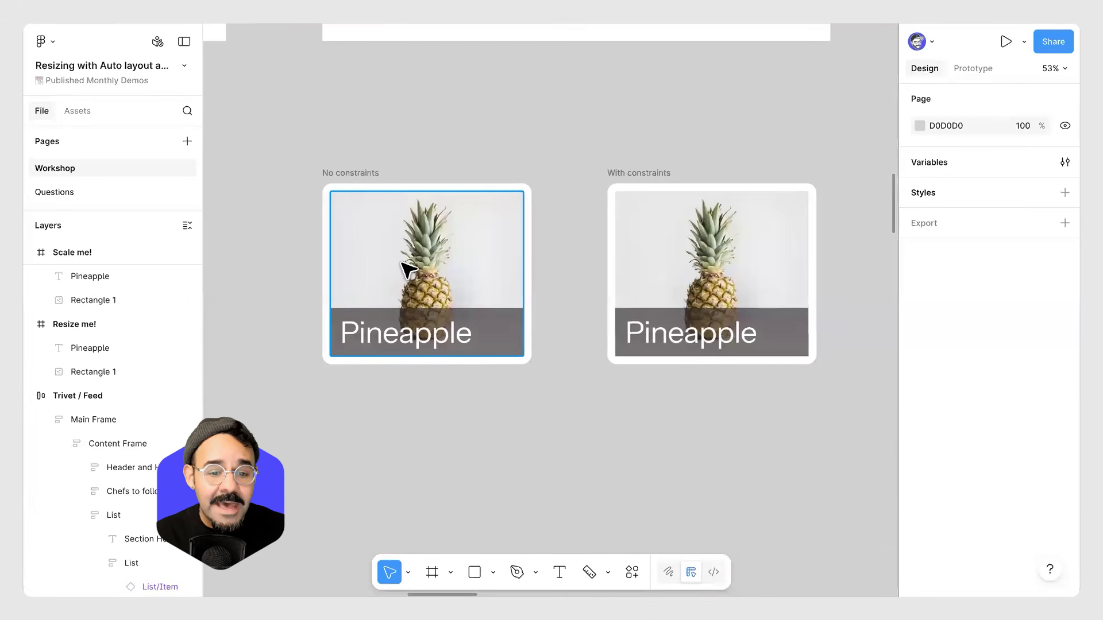
{"action": "scroll", "coordinate": [412, 268], "scroll_direction": "down", "scroll_amount": 2}
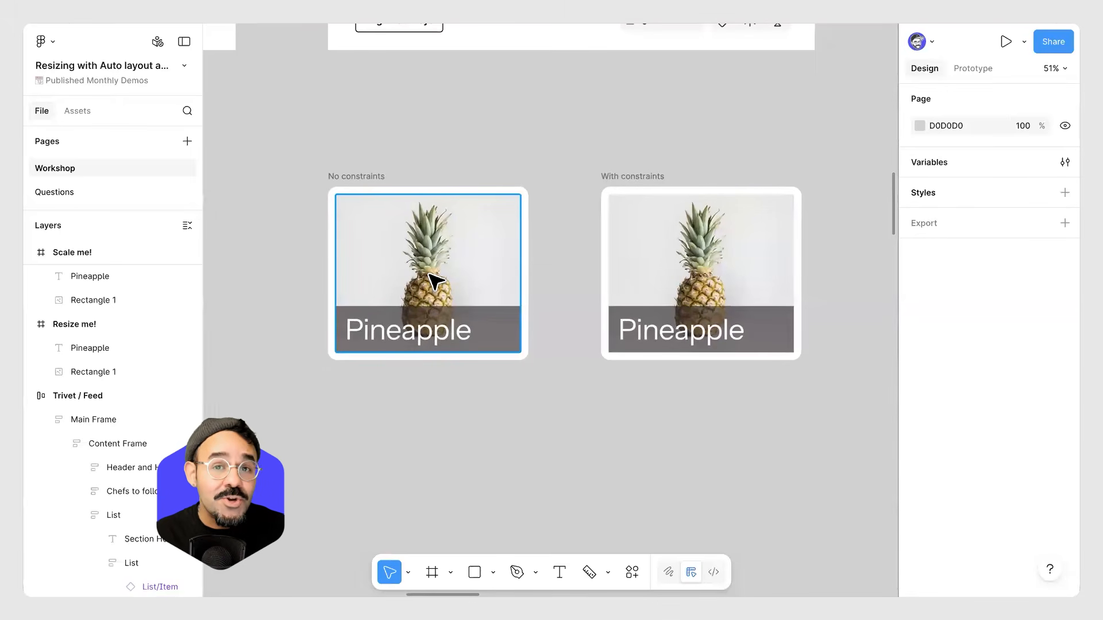
Select the No constraints frame and inspect its image, overlay rectangle and text layers.
{"action": "left_click", "coordinate": [339, 183]}
{"action": "scroll", "coordinate": [339, 182], "scroll_direction": "down", "scroll_amount": 2}
{"action": "left_click_drag", "start_coordinate": [411, 134], "coordinate": [475, 190]}
{"action": "scroll", "coordinate": [450, 248], "scroll_direction": "up", "scroll_amount": 5}
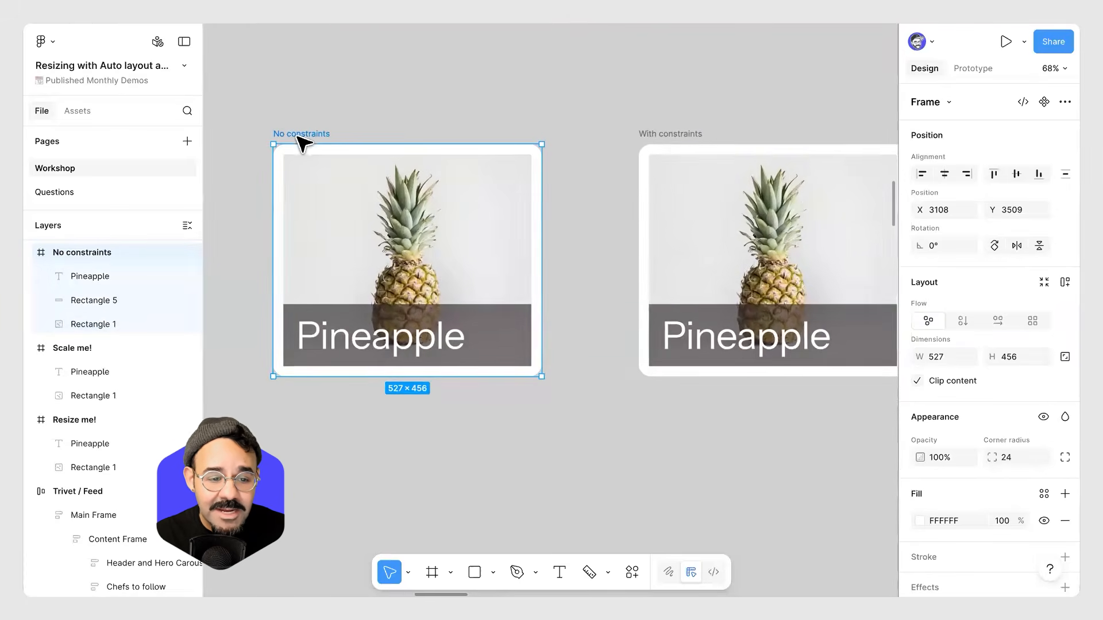
{"action": "left_click", "coordinate": [370, 259]}
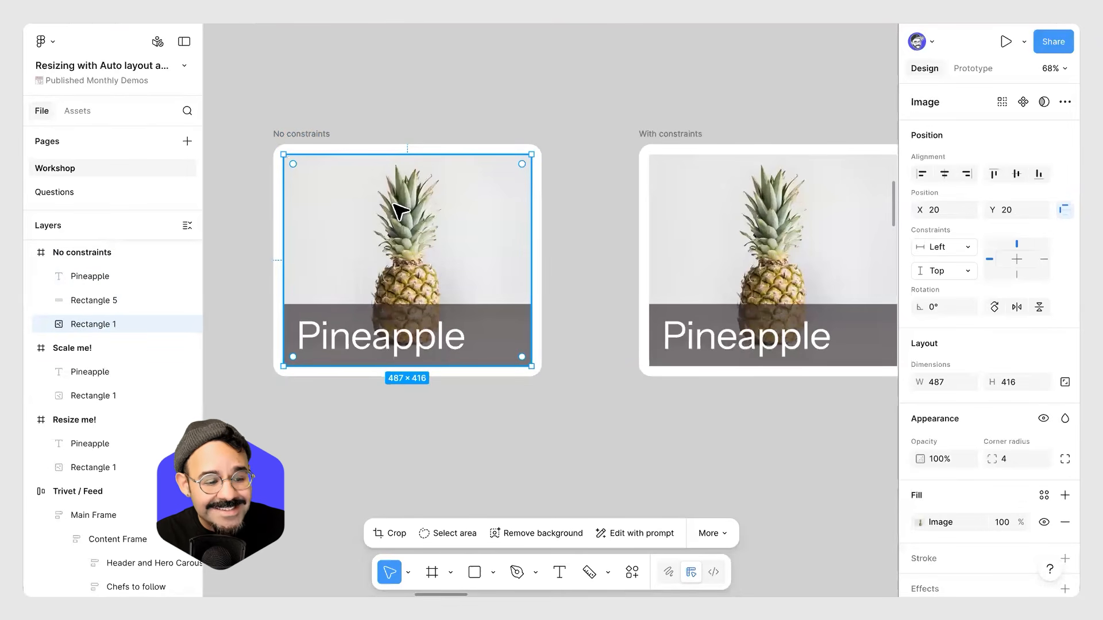
{"action": "left_click", "coordinate": [516, 316]}
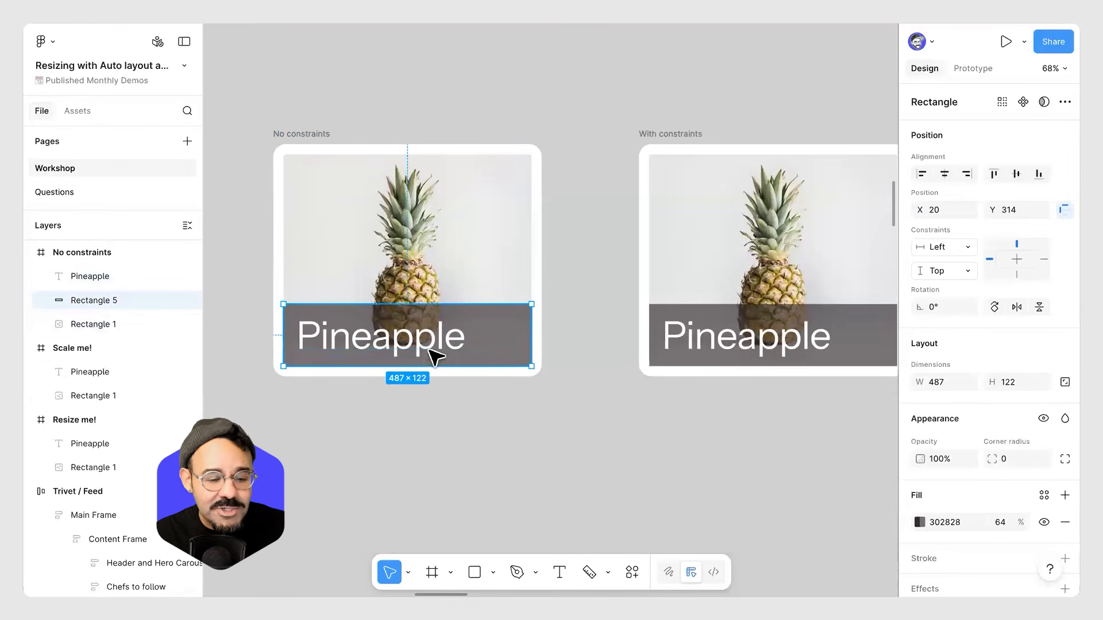
{"action": "left_click", "coordinate": [382, 317]}
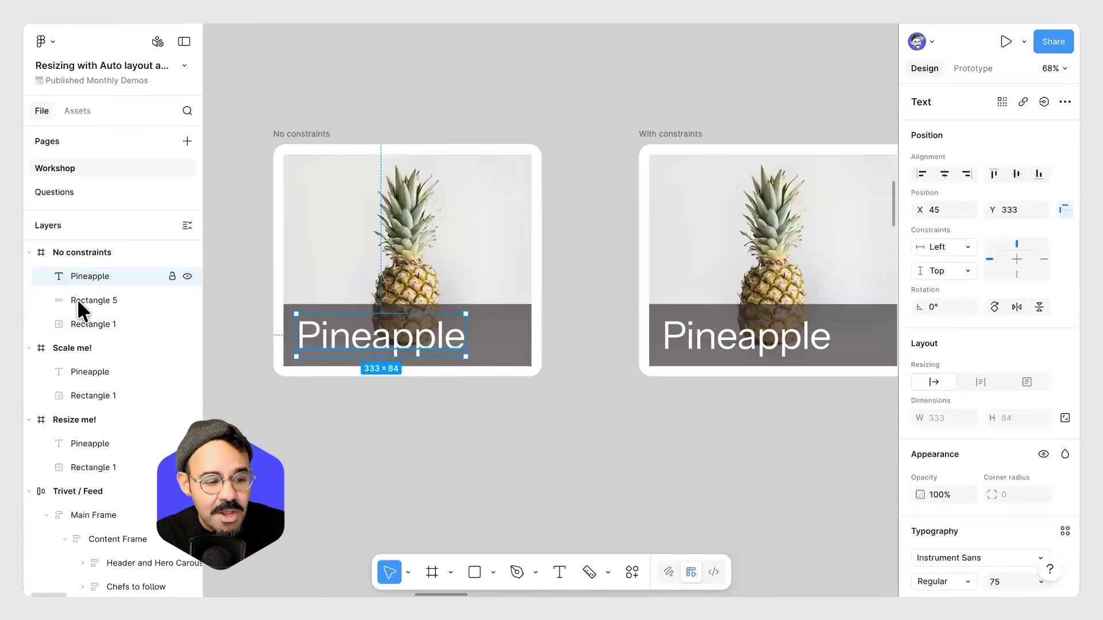
Try resizing the No constraints frame by its corner, then undo it.
{"action": "left_click", "coordinate": [348, 120]}
{"action": "left_click", "coordinate": [327, 137]}
{"action": "left_click_drag", "start_coordinate": [543, 384], "coordinate": [601, 456]}
{"action": "key", "text": "ctrl+z"}
Inspect the constraints of the image, overlay rectangle and text inside the With constraints frame.
{"action": "left_click_drag", "start_coordinate": [640, 420], "coordinate": [492, 434]}
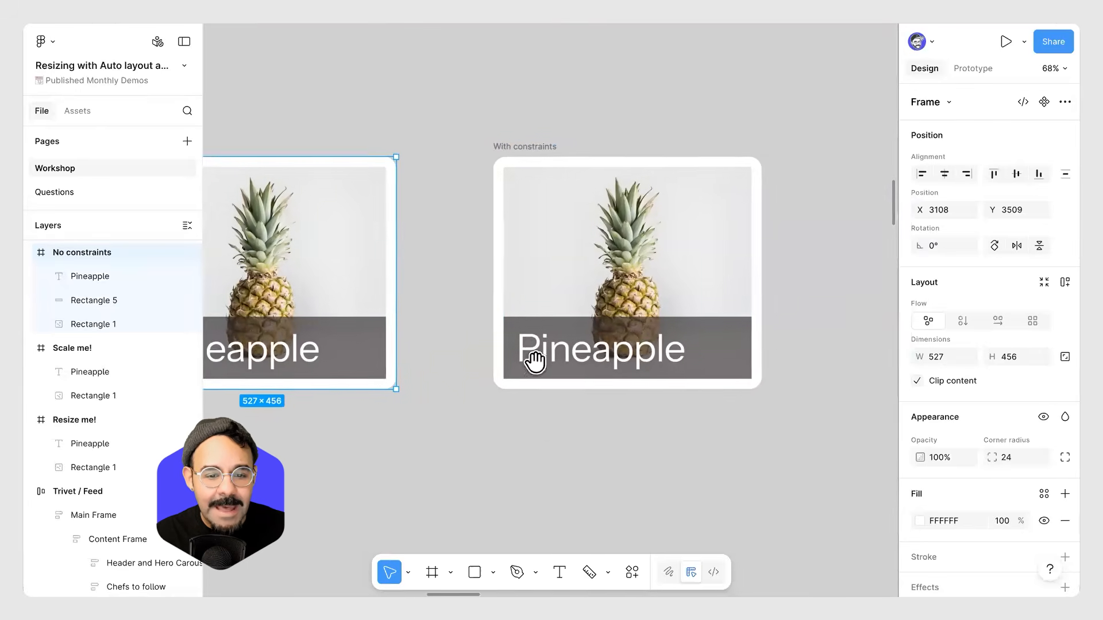
{"action": "left_click", "coordinate": [530, 152]}
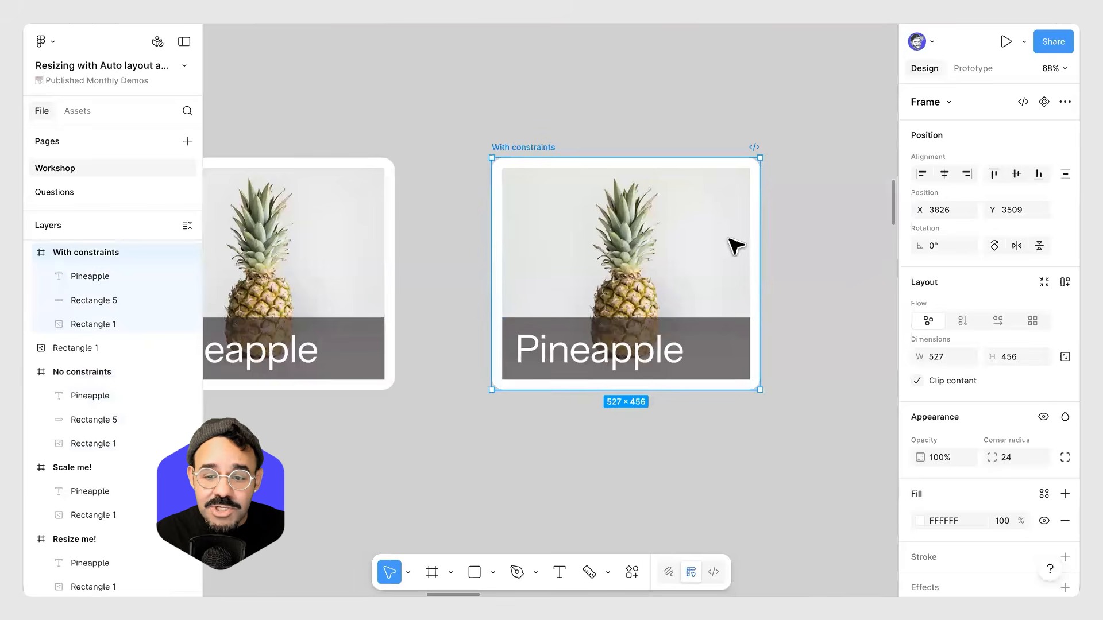
{"action": "left_click", "coordinate": [706, 244]}
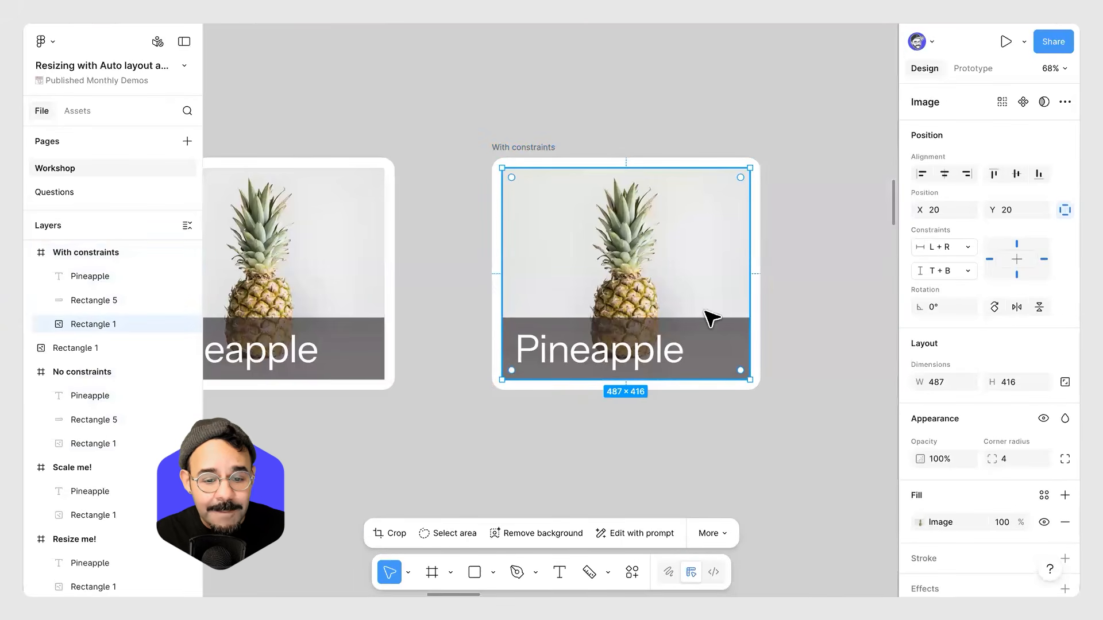
{"action": "left_click", "coordinate": [717, 348]}
{"action": "left_click", "coordinate": [647, 356]}
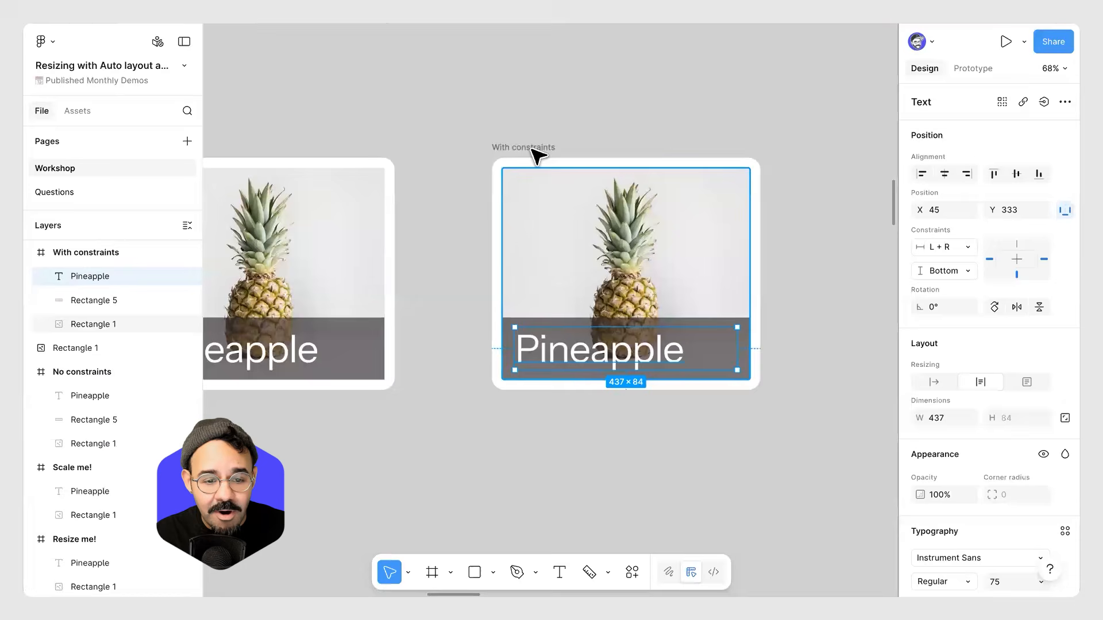
Try resizing the With constraints frame and its image, including to about 633 × 468, then undo it.
{"action": "left_click", "coordinate": [531, 150]}
{"action": "left_click_drag", "start_coordinate": [759, 386], "coordinate": [776, 494]}
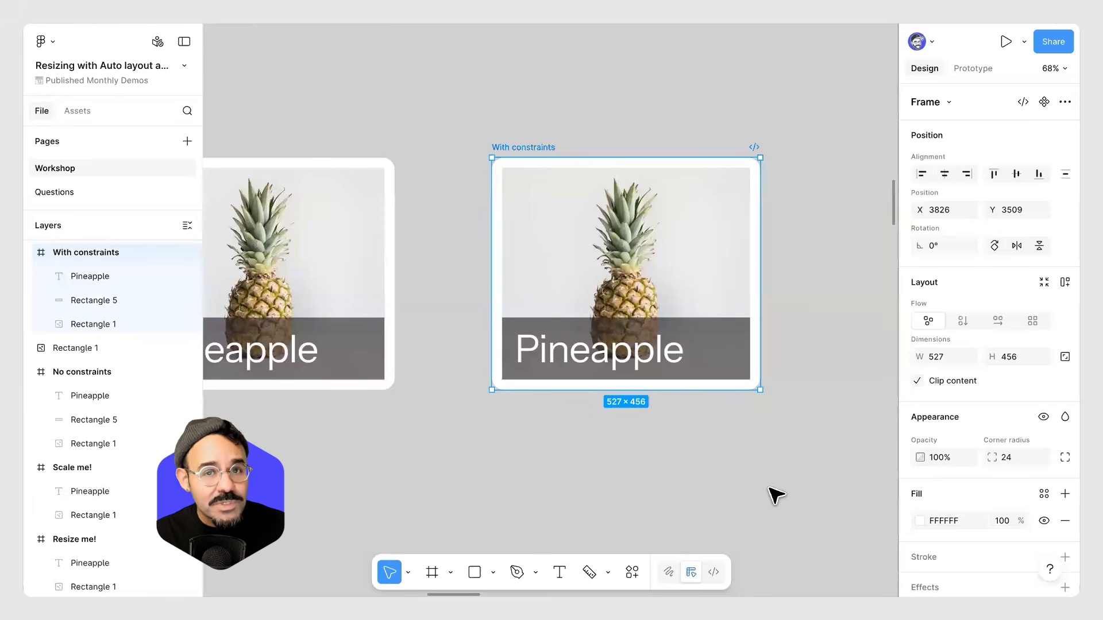
{"action": "left_click", "coordinate": [699, 275]}
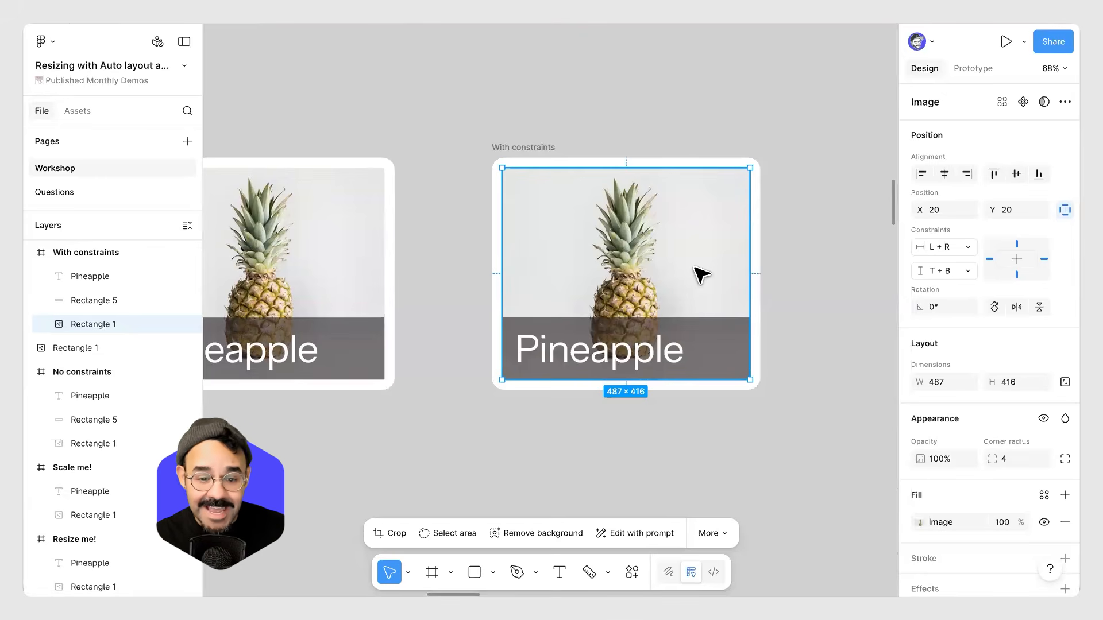
{"action": "left_click_drag", "start_coordinate": [752, 471], "coordinate": [734, 202]}
{"action": "key", "text": "ctrl+z"}
{"action": "left_click", "coordinate": [536, 150]}
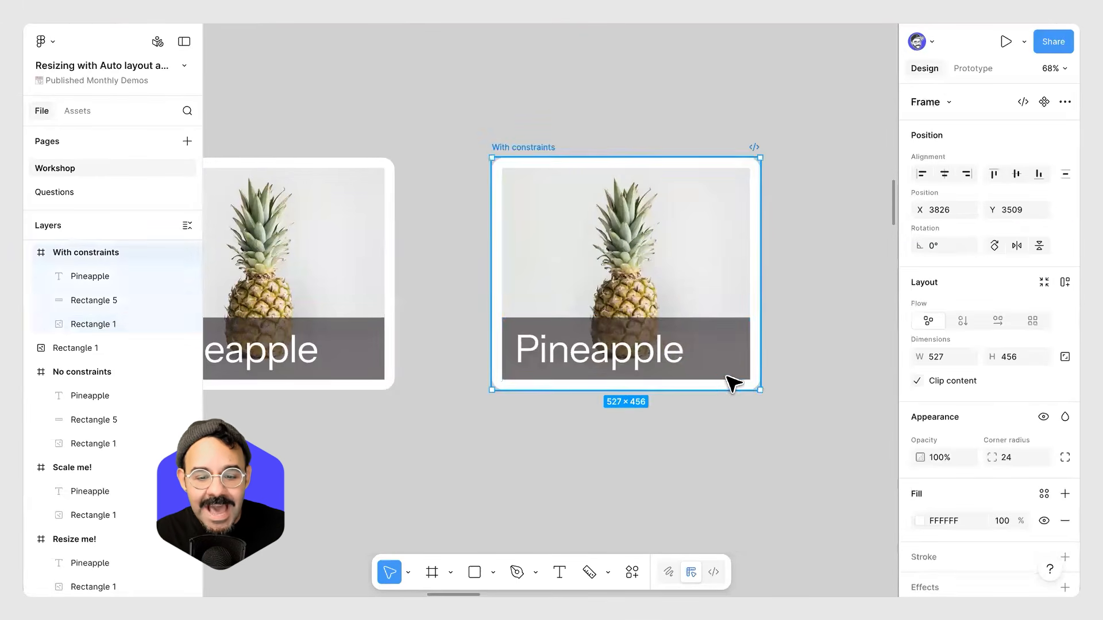
{"action": "left_click_drag", "start_coordinate": [758, 388], "coordinate": [814, 395]}
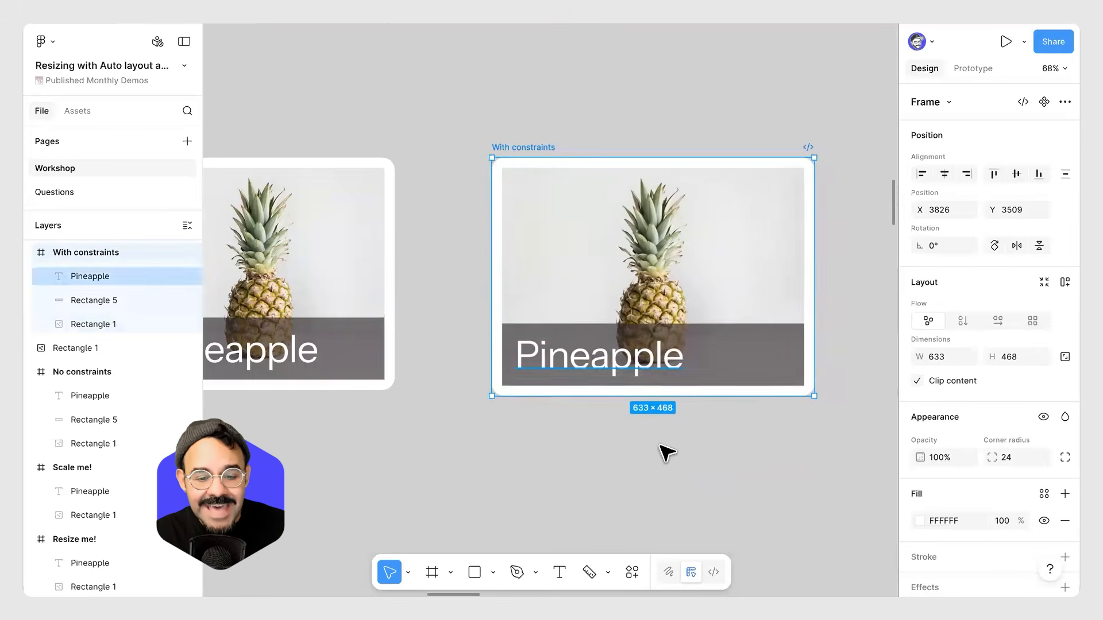
{"action": "key", "text": "ctrl+z"}
{"action": "left_click", "coordinate": [669, 458]}
Select the image inside the No constraints frame and review its constraints.
{"action": "scroll", "coordinate": [642, 431], "scroll_direction": "left", "scroll_amount": 5}
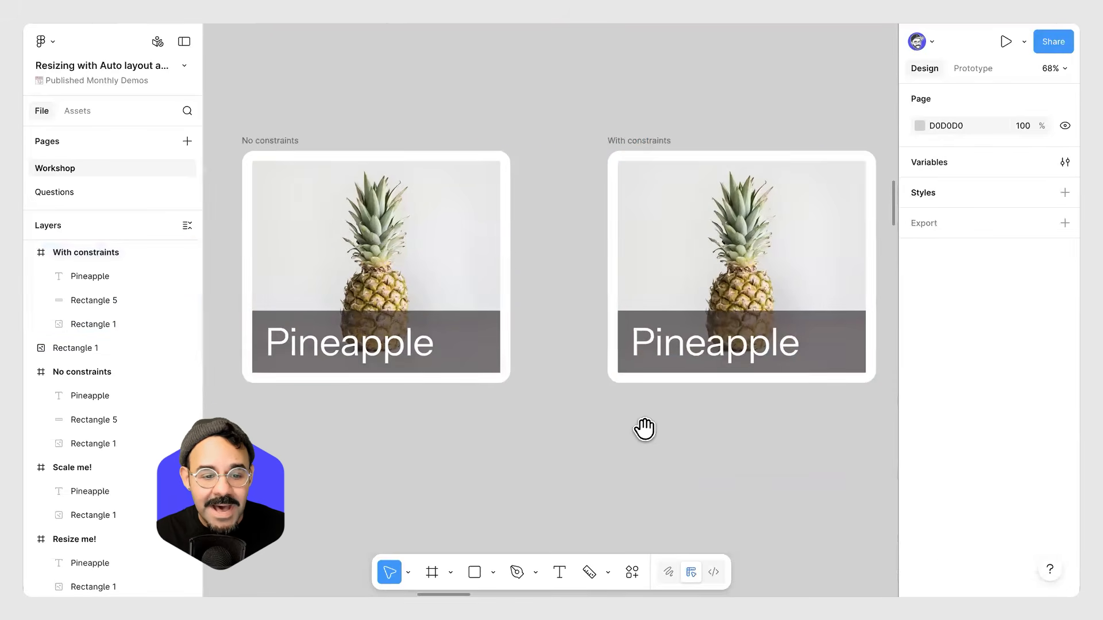
{"action": "left_click", "coordinate": [411, 276]}
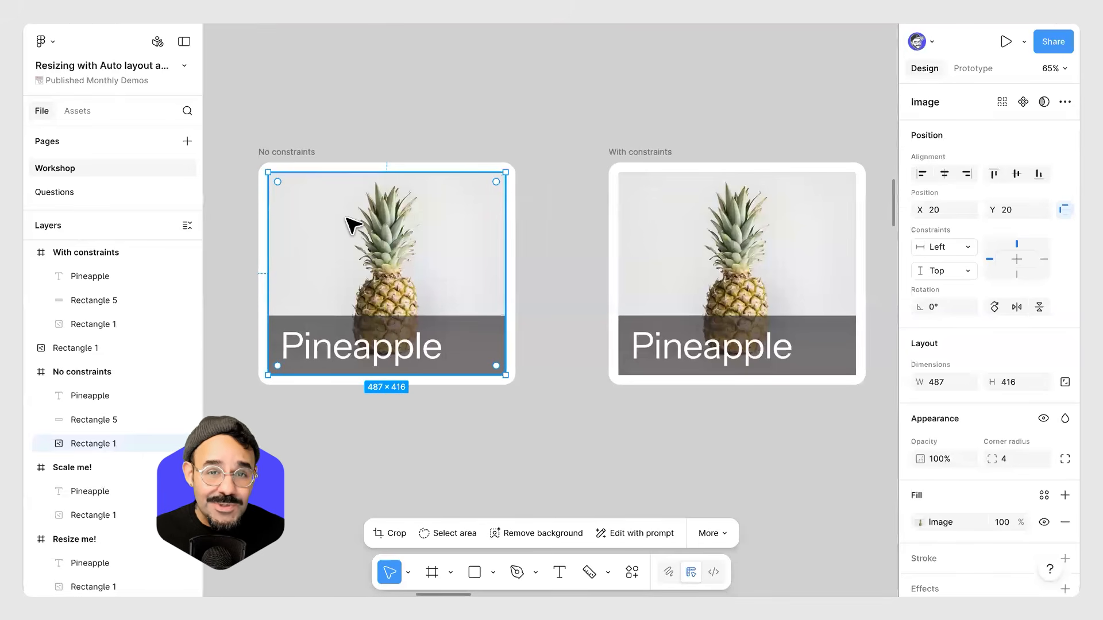
{"action": "scroll", "coordinate": [363, 224], "scroll_direction": "down", "scroll_amount": 5}
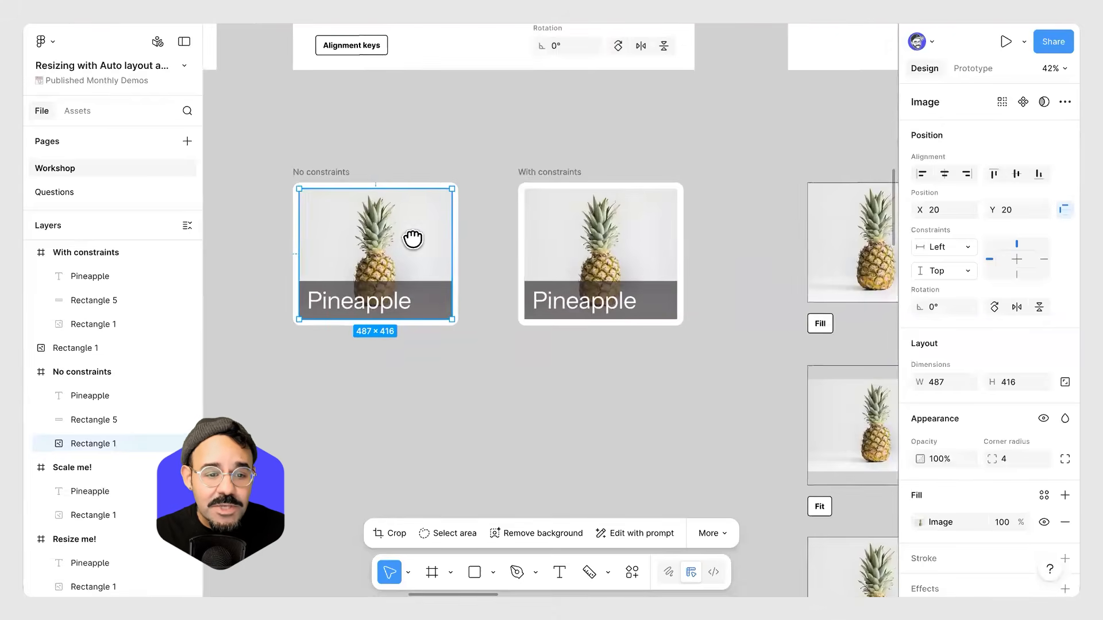
{"action": "scroll", "coordinate": [414, 236], "scroll_direction": "up", "scroll_amount": 4}
{"action": "left_click_drag", "start_coordinate": [453, 325], "coordinate": [501, 172]}
{"action": "scroll", "coordinate": [446, 308], "scroll_direction": "up", "scroll_amount": 4}
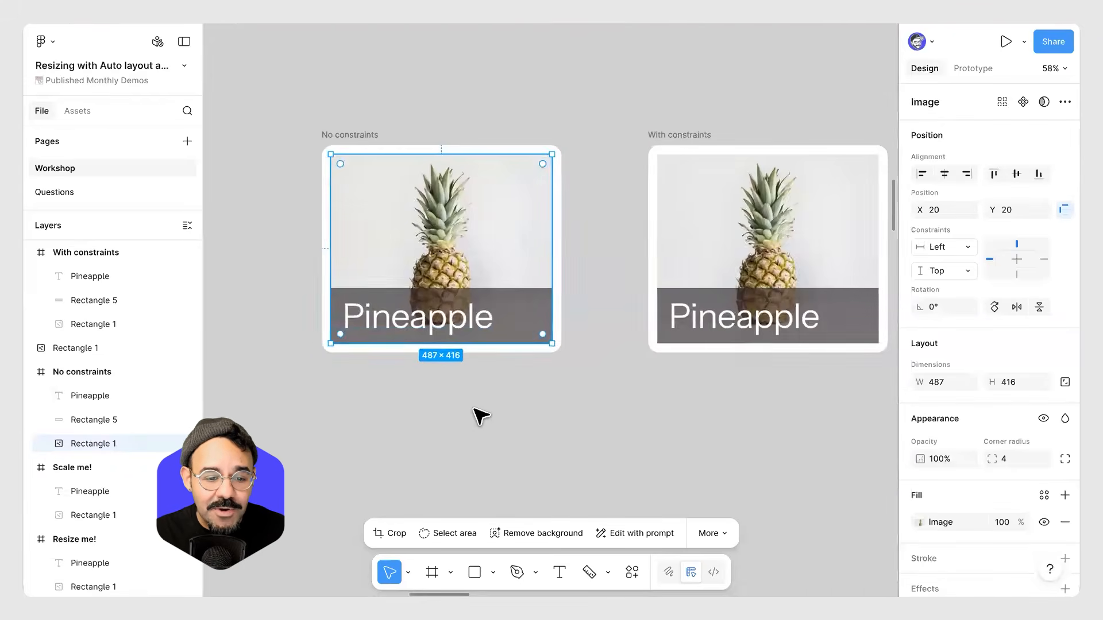
{"action": "left_click", "coordinate": [481, 428]}
{"action": "left_click_drag", "start_coordinate": [490, 382], "coordinate": [491, 366]}
{"action": "left_click", "coordinate": [493, 211]}
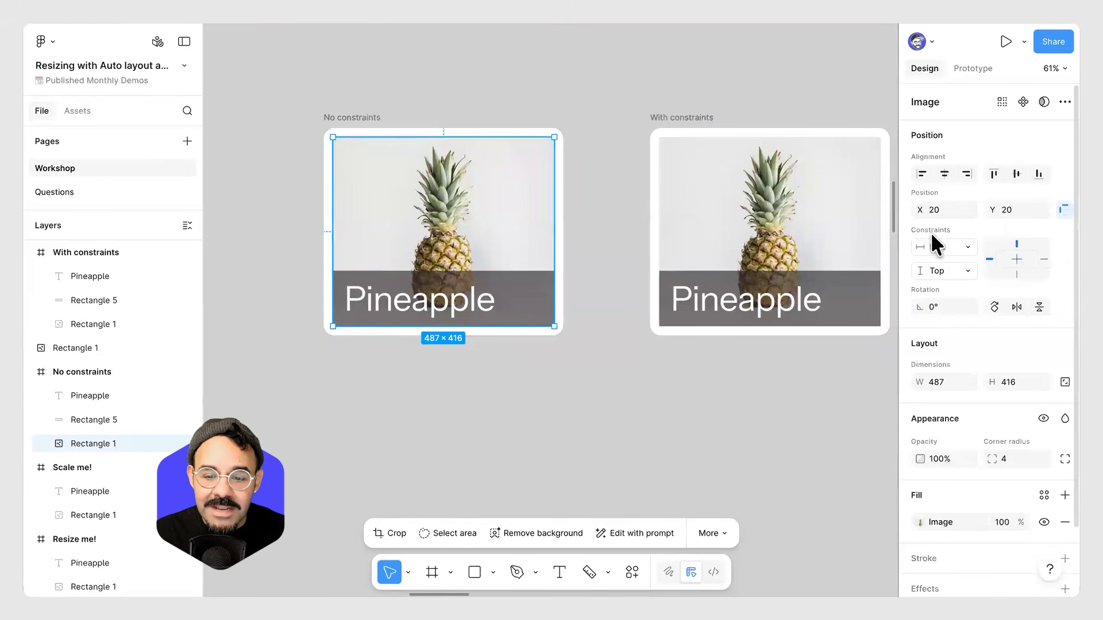
Toggle the image's constraints section off and on and widen the properties panel.
{"action": "left_click", "coordinate": [1063, 210]}
{"action": "left_click", "coordinate": [1063, 210]}
{"action": "left_click", "coordinate": [1063, 211]}
{"action": "left_click", "coordinate": [1062, 210]}
{"action": "left_click", "coordinate": [1062, 210]}
{"action": "left_click", "coordinate": [1063, 210]}
{"action": "left_click", "coordinate": [1062, 211]}
{"action": "left_click_drag", "start_coordinate": [896, 234], "coordinate": [873, 239]}
{"action": "left_click", "coordinate": [1047, 210]}
{"action": "left_click", "coordinate": [1046, 210]}
{"action": "left_click", "coordinate": [1045, 210]}
{"action": "left_click", "coordinate": [1046, 209]}
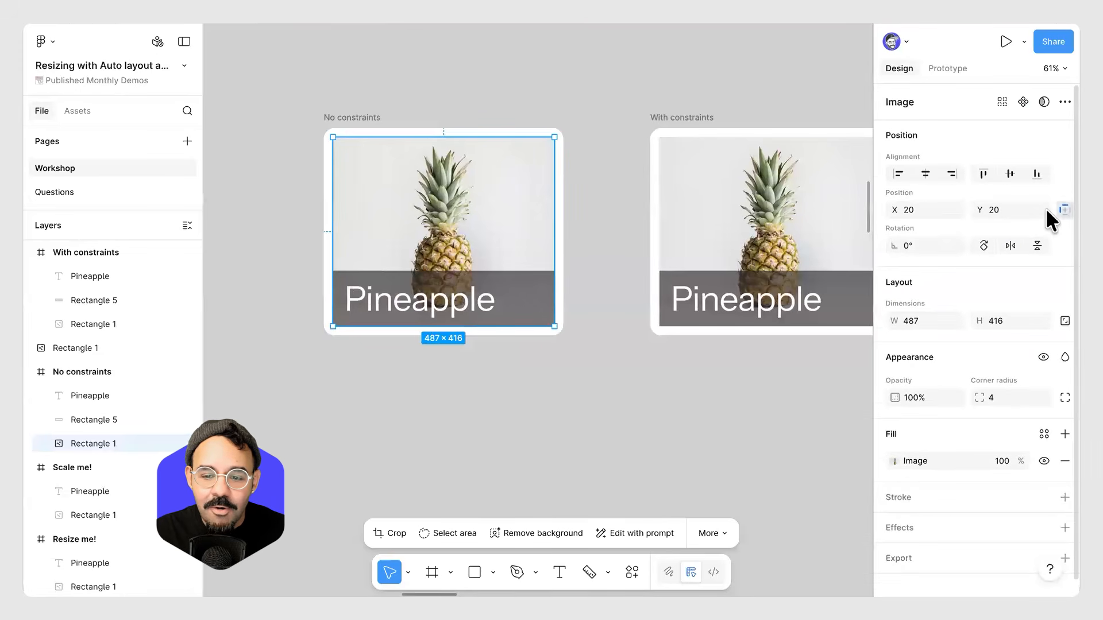
{"action": "left_click", "coordinate": [1045, 209]}
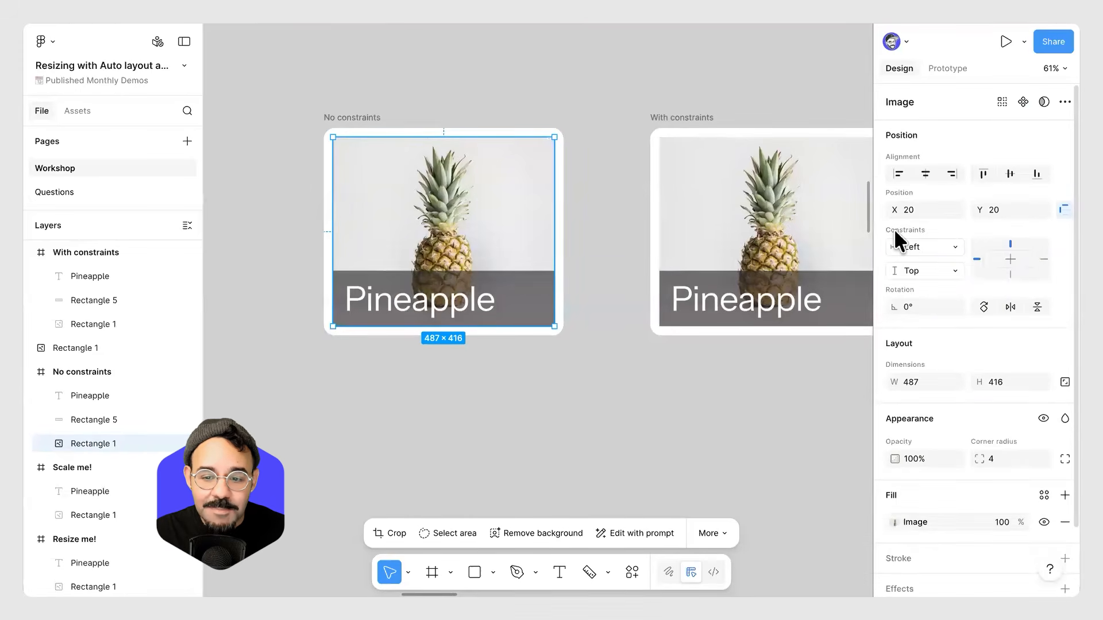
{"action": "left_click", "coordinate": [591, 372]}
{"action": "left_click_drag", "start_coordinate": [717, 348], "coordinate": [686, 339]}
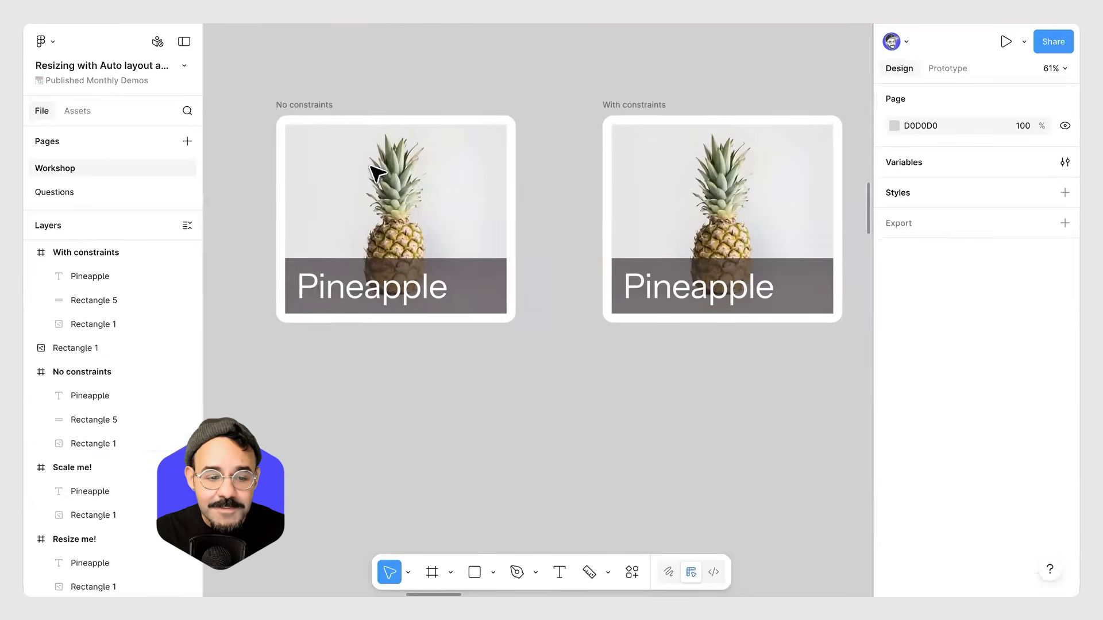
Toggle the property labels in the view settings off and back on while the No constraints image is selected.
{"action": "left_click", "coordinate": [460, 198]}
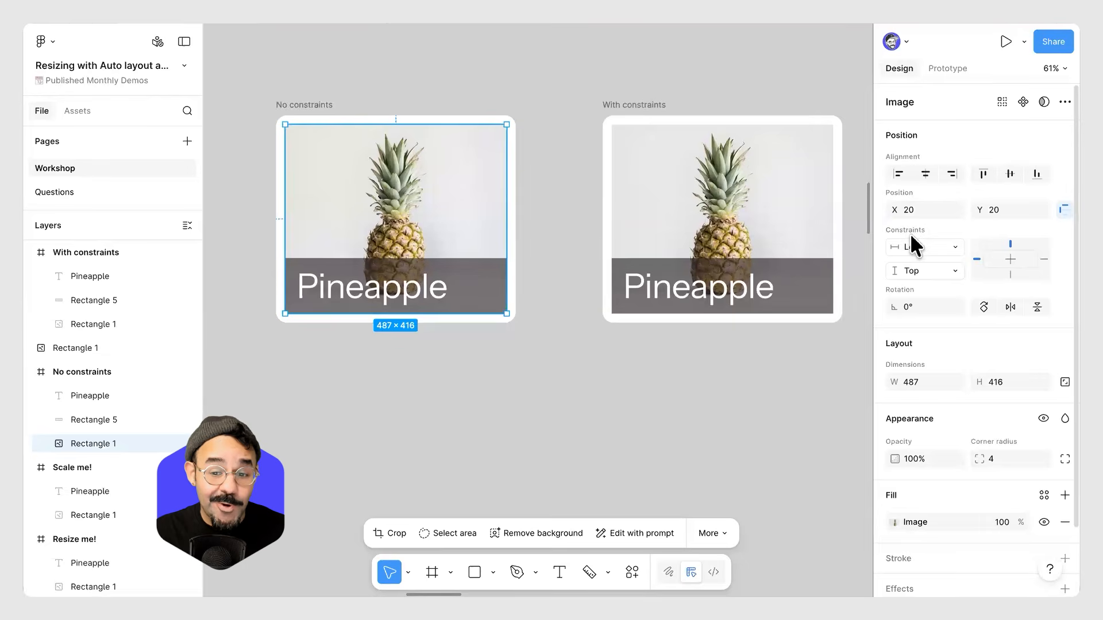
{"action": "left_click", "coordinate": [1045, 100]}
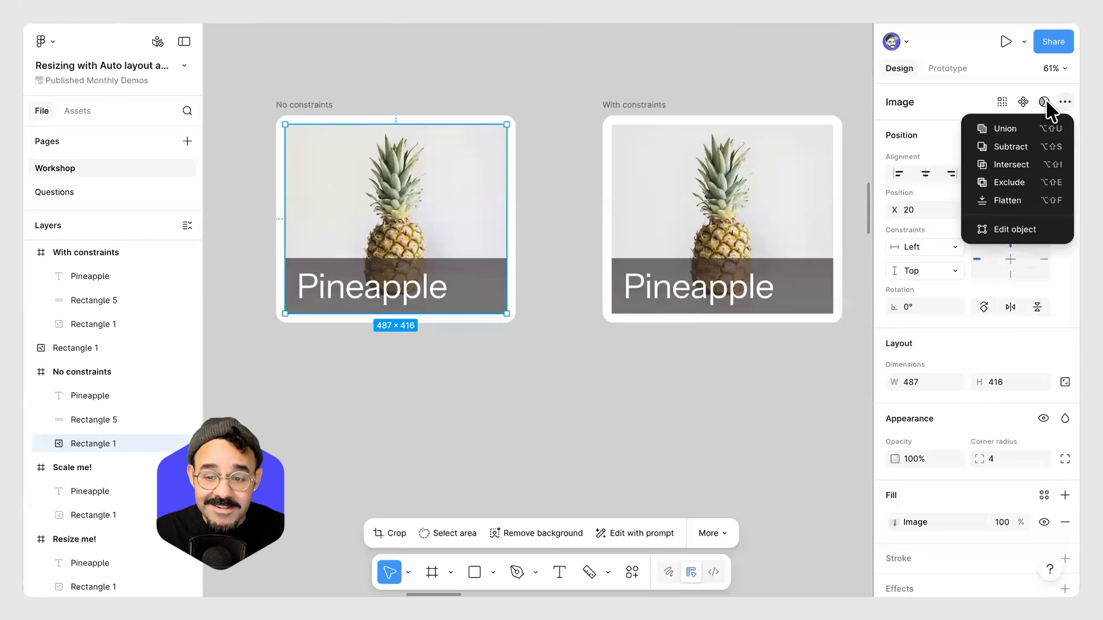
{"action": "left_click", "coordinate": [1045, 102]}
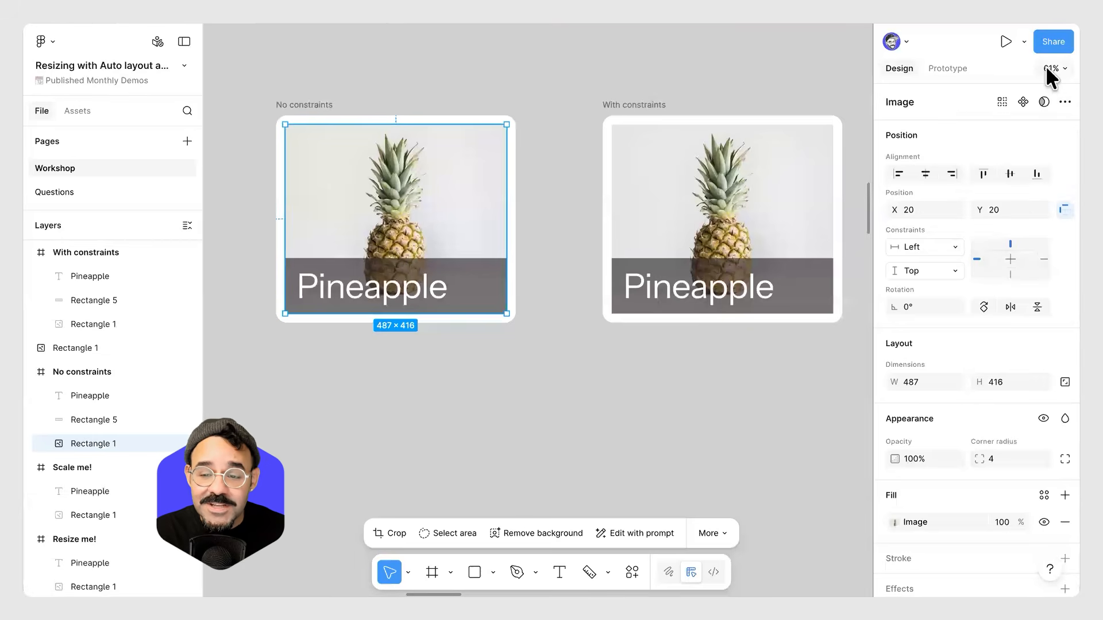
{"action": "left_click", "coordinate": [1047, 68]}
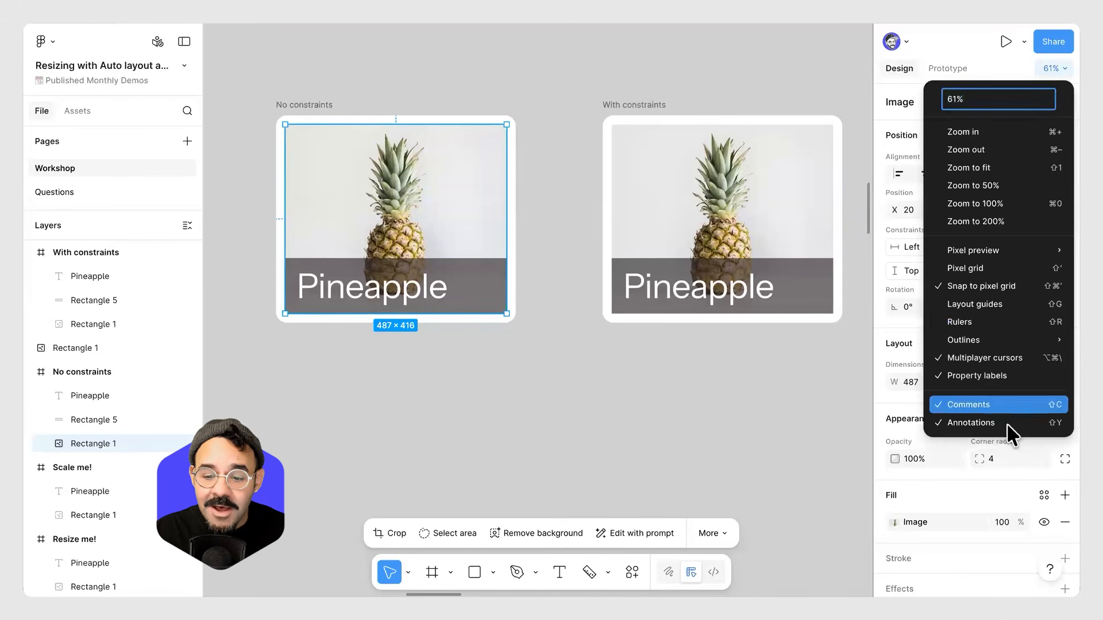
{"action": "left_click", "coordinate": [956, 385]}
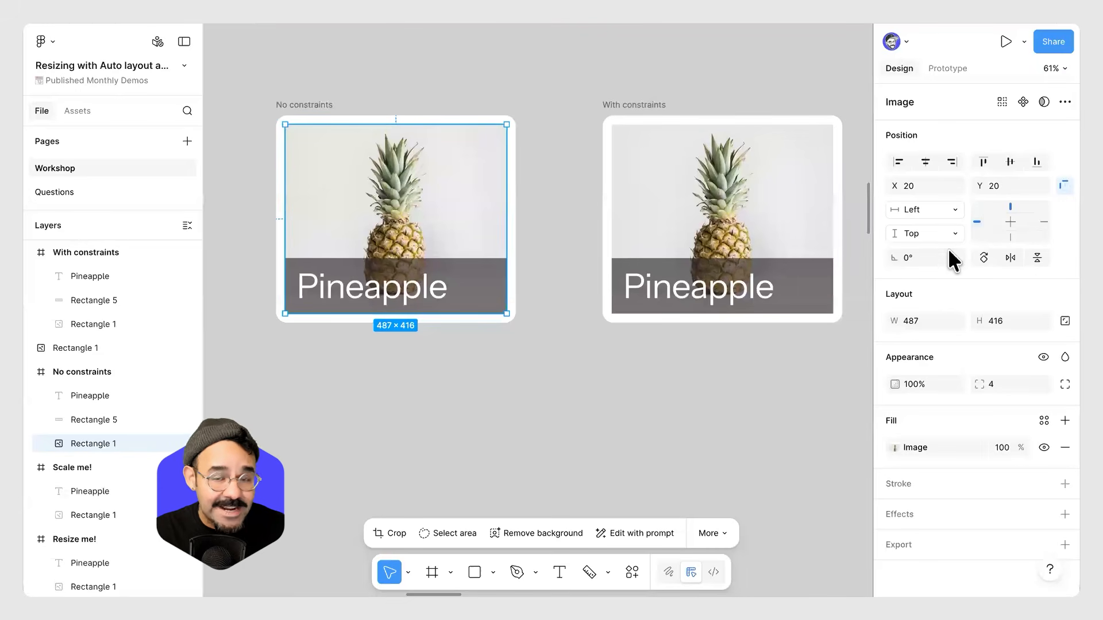
{"action": "left_click", "coordinate": [1048, 68]}
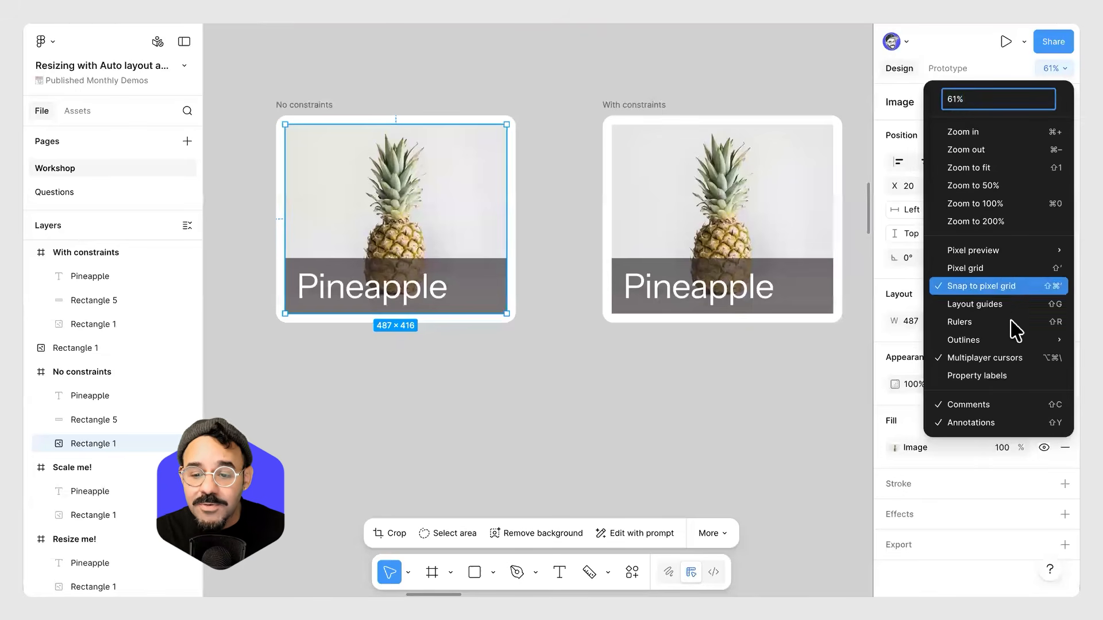
{"action": "left_click", "coordinate": [1002, 371]}
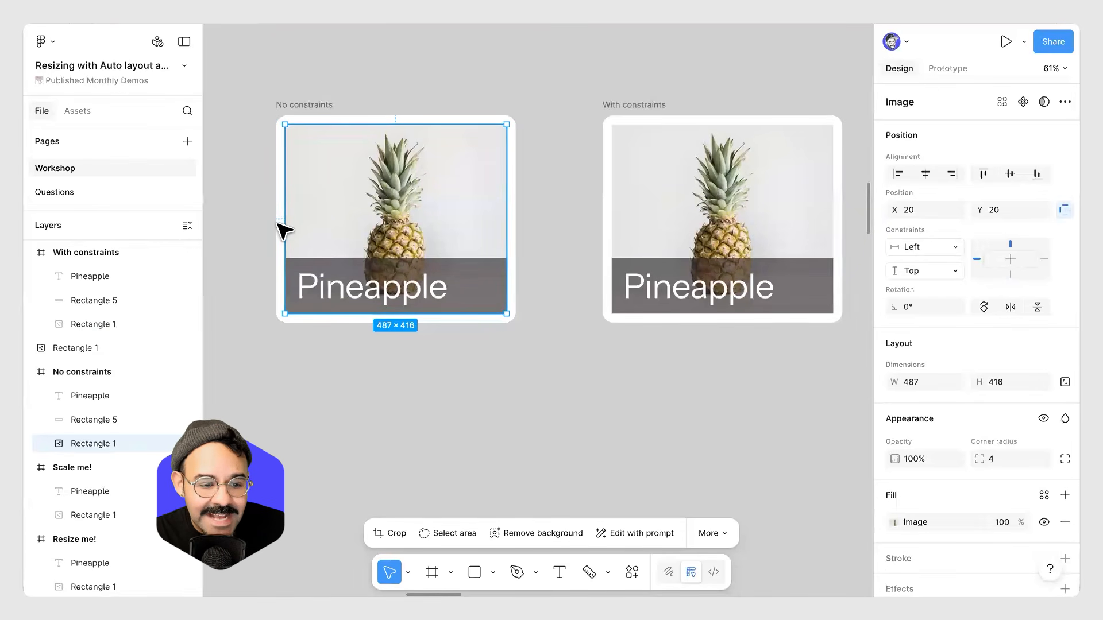
Set the No constraints image's constraints to Center horizontally and vertically.
{"action": "left_click", "coordinate": [333, 290]}
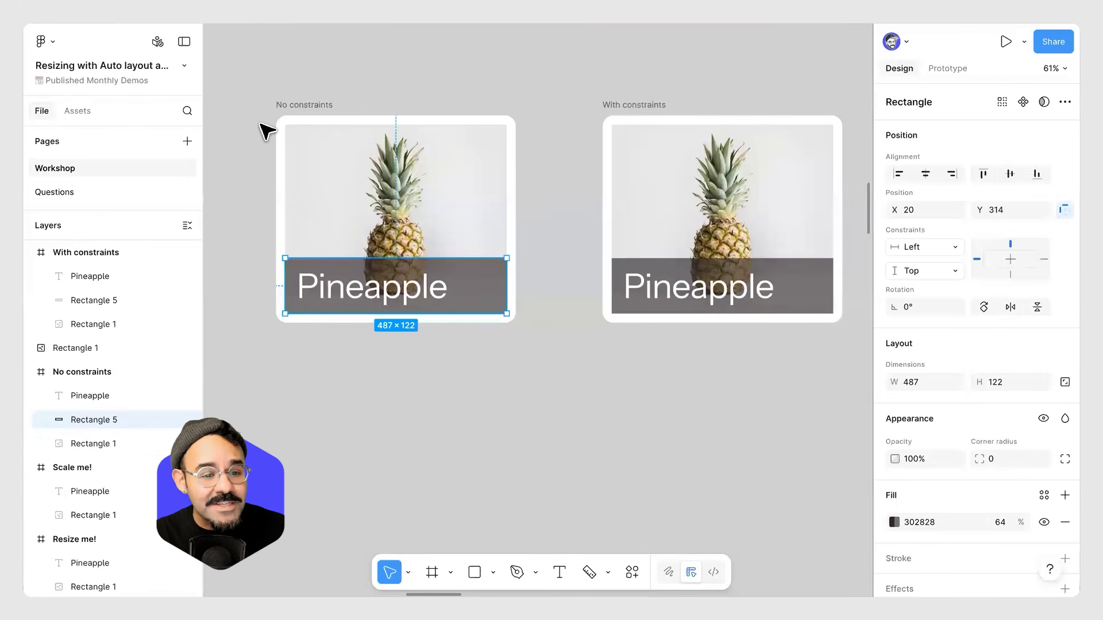
{"action": "scroll", "coordinate": [266, 136], "scroll_direction": "up", "scroll_amount": 5, "text": "ctrl"}
{"action": "scroll", "coordinate": [266, 136], "scroll_direction": "down", "scroll_amount": 3, "text": "ctrl"}
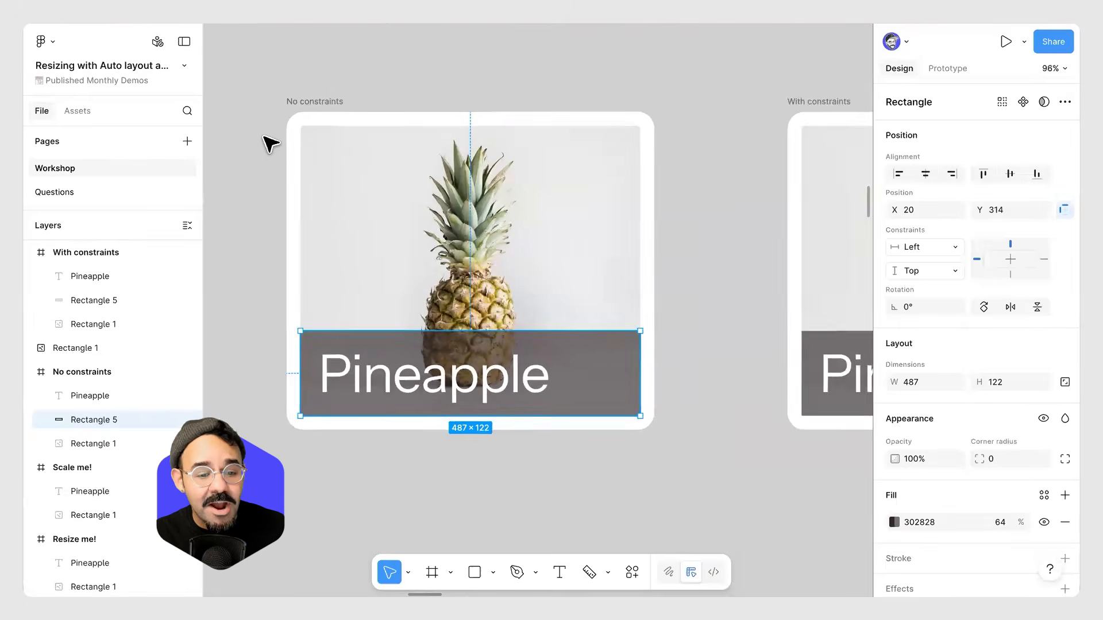
{"action": "left_click", "coordinate": [467, 167]}
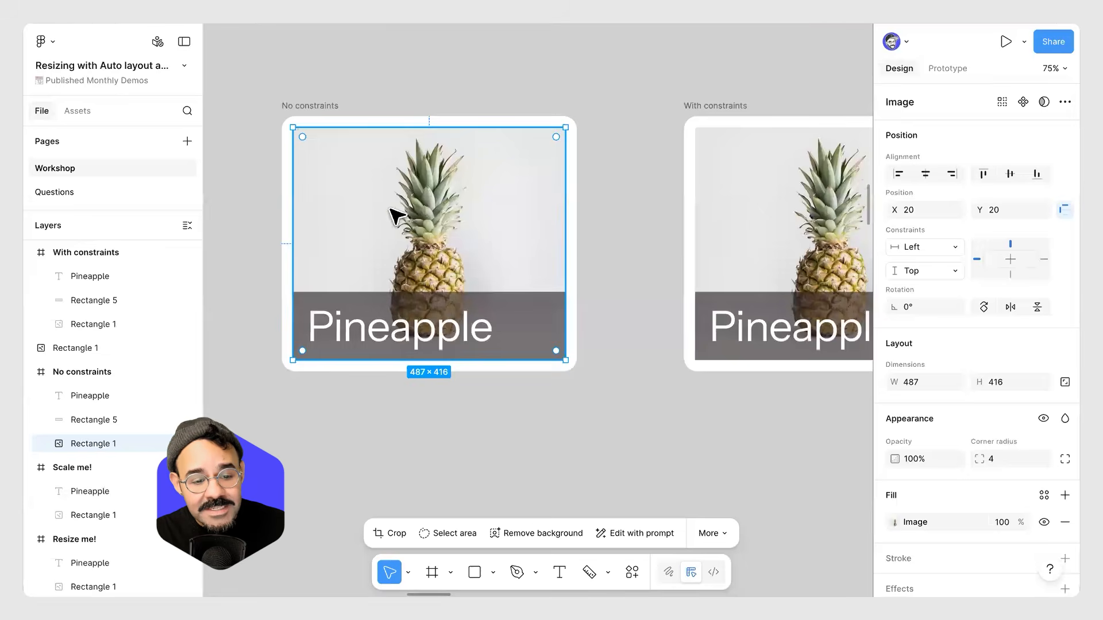
{"action": "left_click", "coordinate": [1010, 262]}
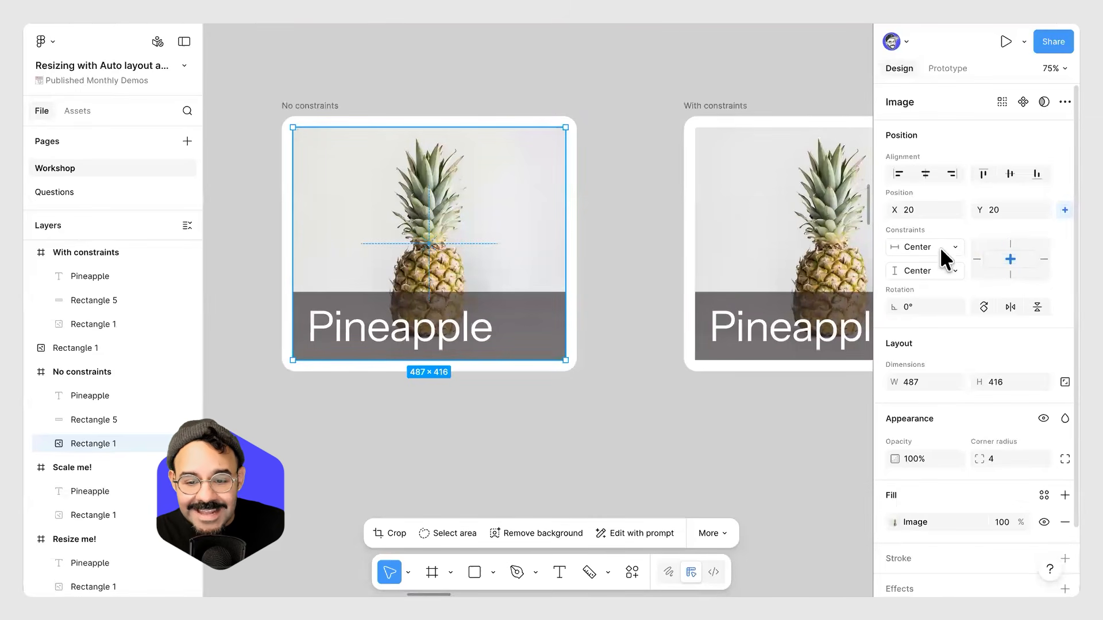
Try resizing the No constraints frame to see how its image responds, then undo the resize.
{"action": "left_click", "coordinate": [632, 379]}
{"action": "scroll", "coordinate": [632, 379], "scroll_direction": "down", "scroll_amount": 2}
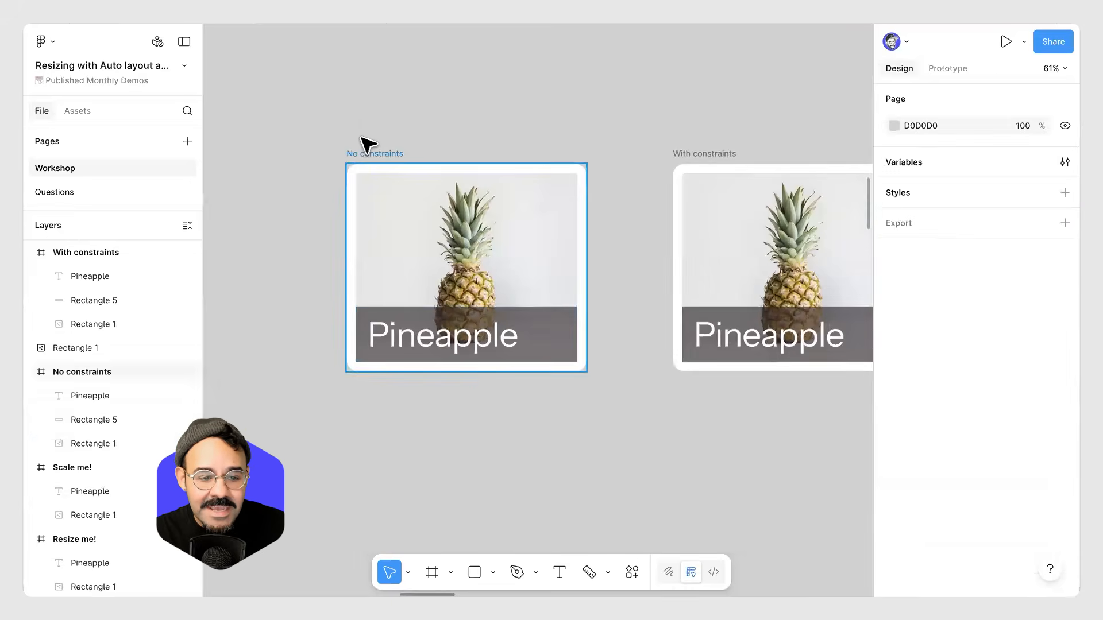
{"action": "left_click", "coordinate": [581, 367]}
{"action": "left_click_drag", "start_coordinate": [580, 368], "coordinate": [660, 387]}
{"action": "left_click_drag", "start_coordinate": [620, 471], "coordinate": [658, 472]}
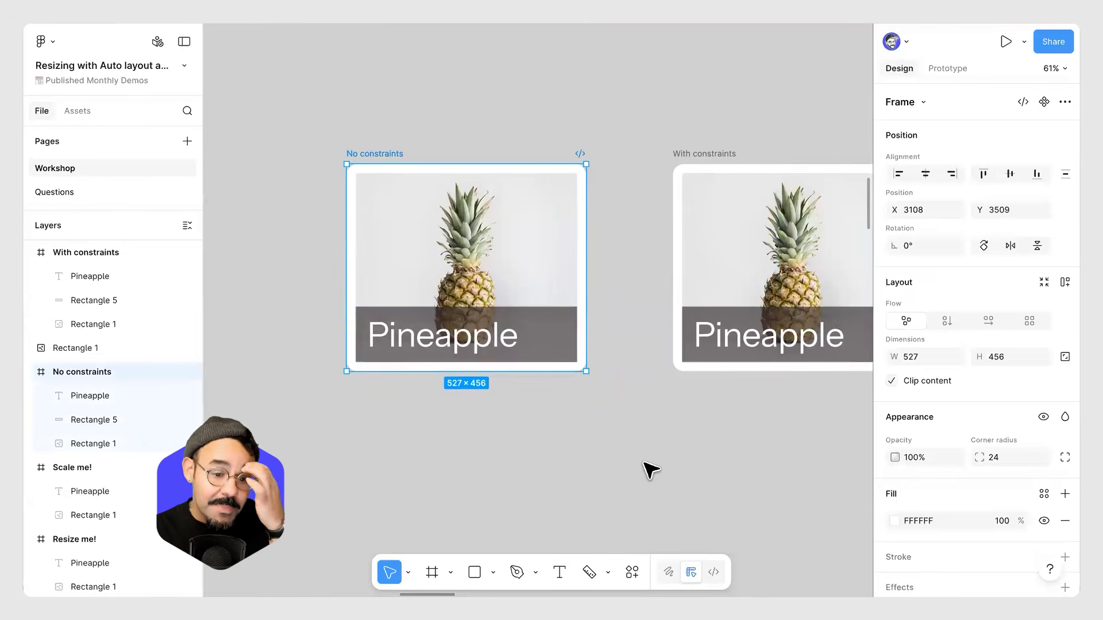
{"action": "left_click", "coordinate": [544, 263]}
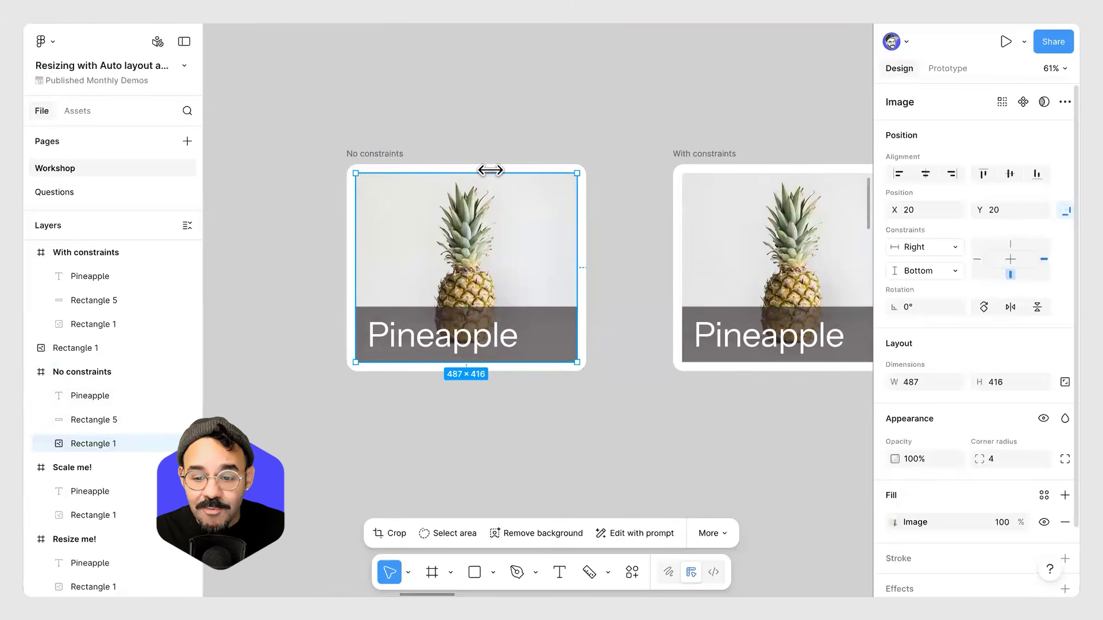
{"action": "left_click", "coordinate": [387, 154]}
{"action": "left_click_drag", "start_coordinate": [586, 371], "coordinate": [682, 401]}
{"action": "key", "text": "ctrl+z"}
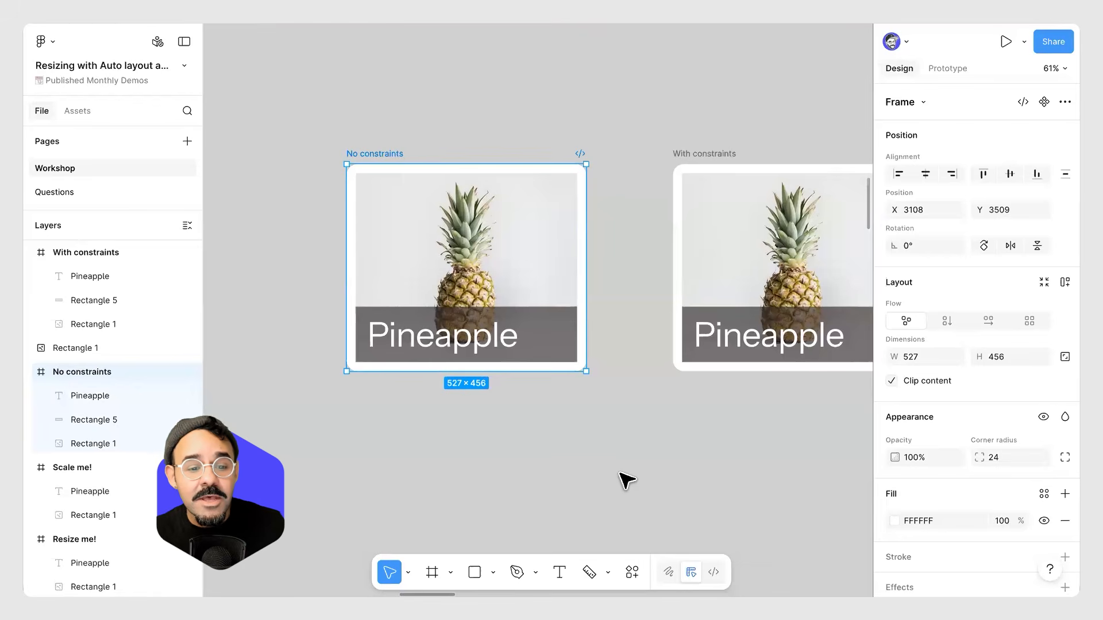
Set the No constraints image's constraints to Left + Right and Top + Bottom.
{"action": "left_click", "coordinate": [457, 240]}
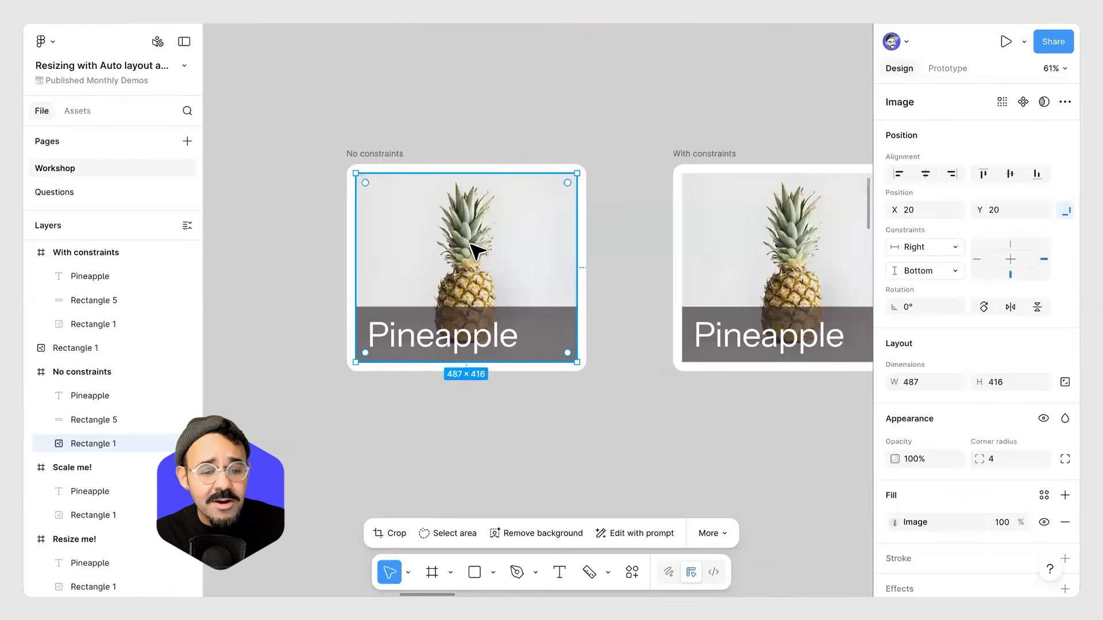
{"action": "mouse_move", "coordinate": [480, 241]}
{"action": "left_mouse_down"}
{"action": "mouse_move", "coordinate": [394, 270]}
{"action": "mouse_move", "coordinate": [454, 218]}
{"action": "mouse_move", "coordinate": [485, 239]}
{"action": "left_mouse_up"}
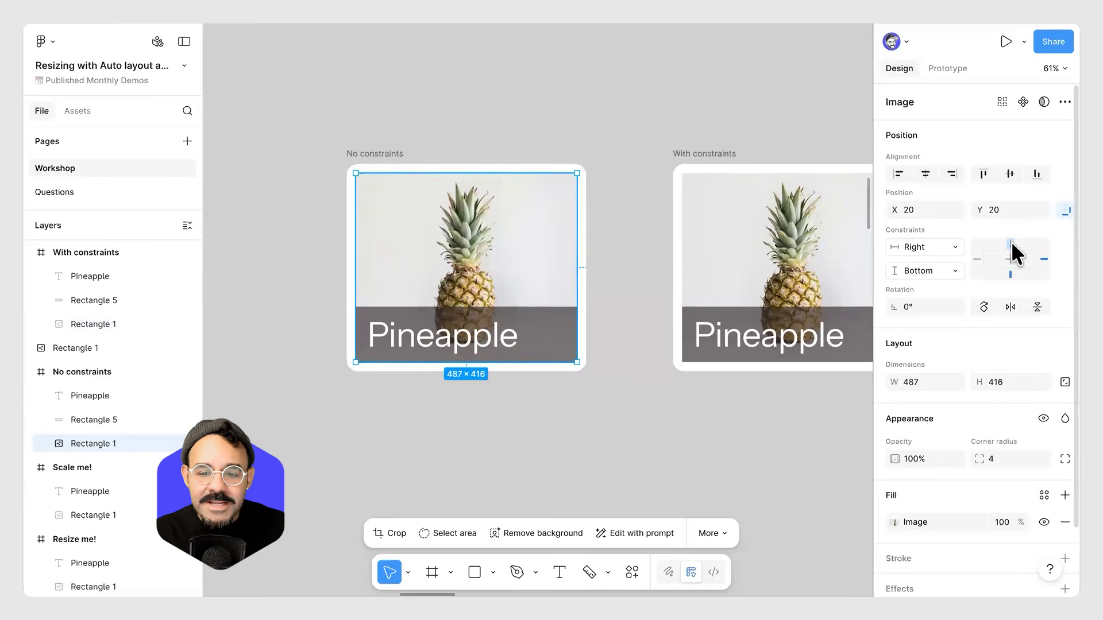
{"action": "left_click", "coordinate": [956, 248]}
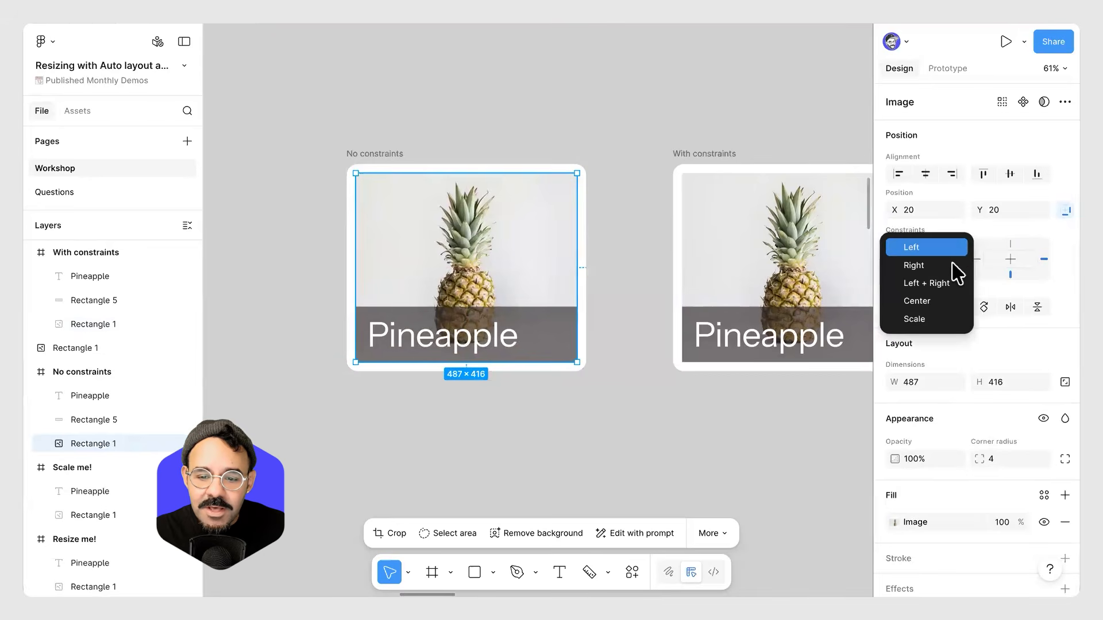
{"action": "left_click", "coordinate": [953, 295]}
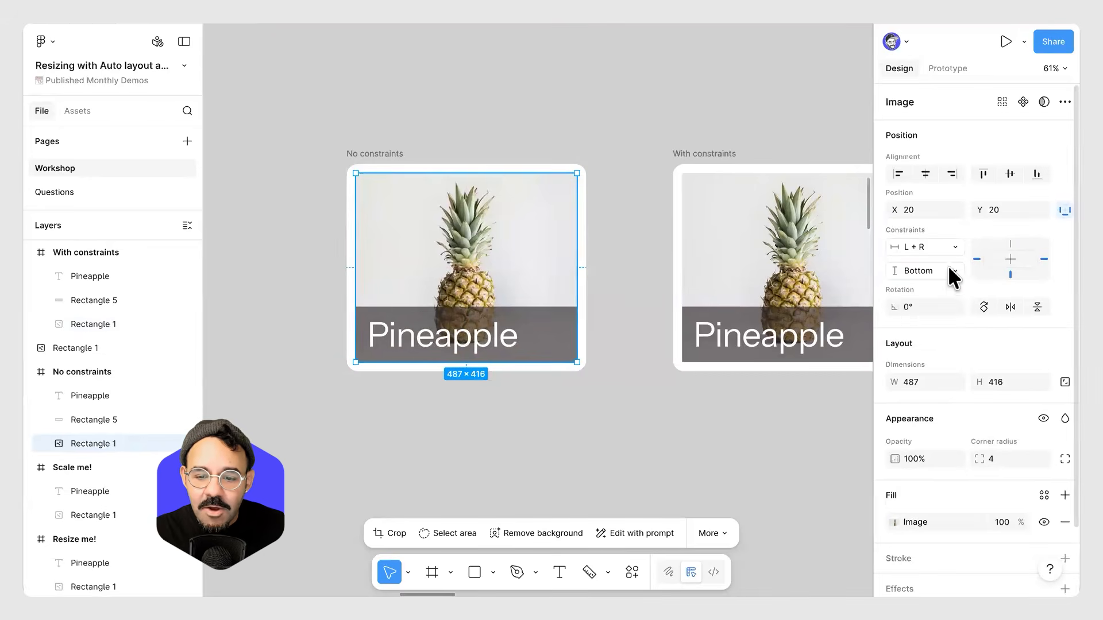
{"action": "left_click", "coordinate": [953, 270]}
{"action": "left_click", "coordinate": [953, 308]}
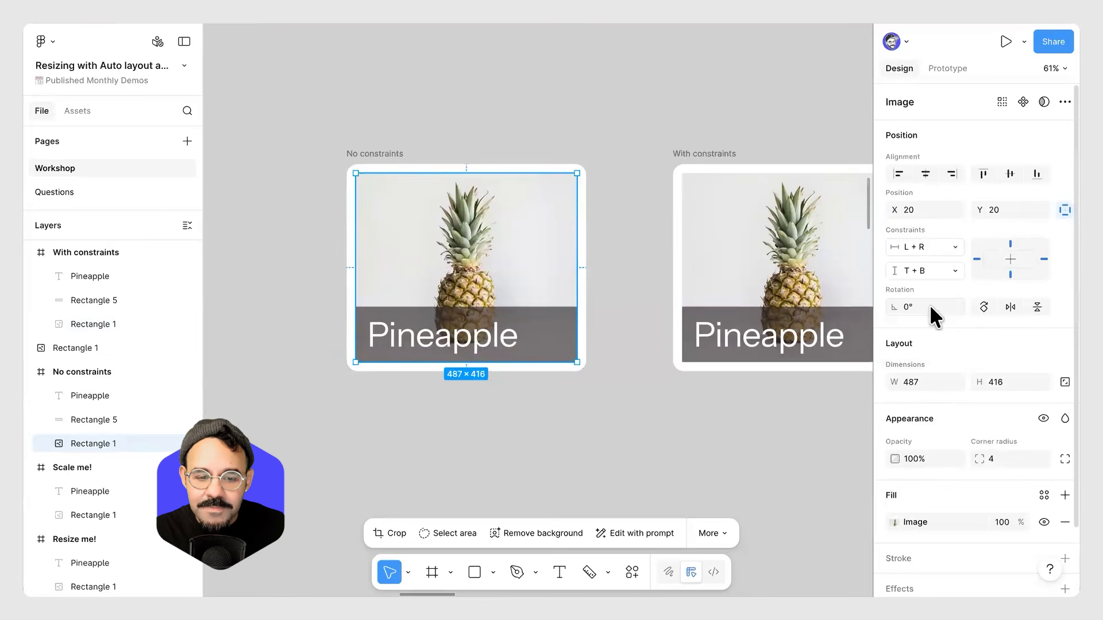
Resize the No constraints frame to test the image's new constraints, then undo the resize.
{"action": "left_click", "coordinate": [398, 157]}
{"action": "left_click_drag", "start_coordinate": [586, 371], "coordinate": [625, 430]}
{"action": "key", "text": "ctrl+z"}
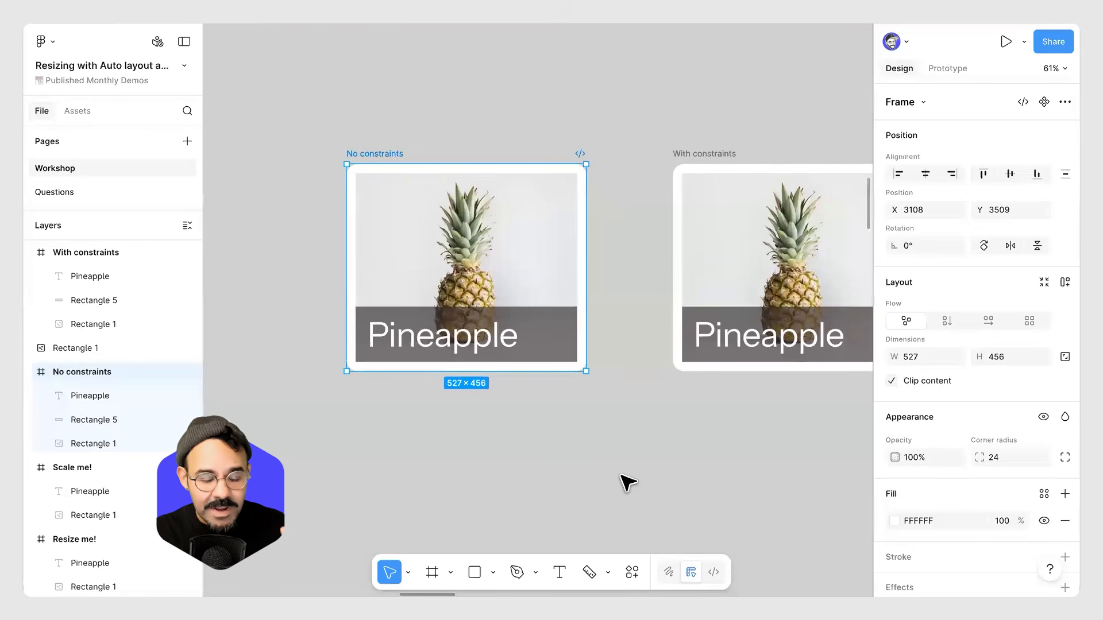
Set the overlay rectangle's constraints in the No constraints frame to Left + Right and Bottom.
{"action": "left_click", "coordinate": [541, 323]}
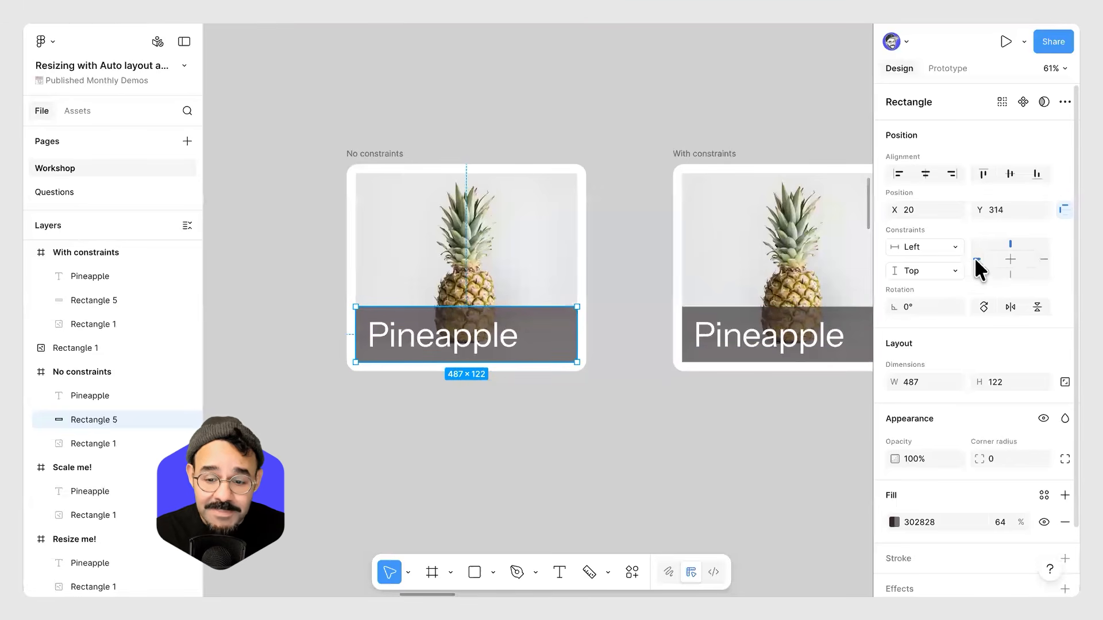
{"action": "left_click", "coordinate": [1043, 259]}
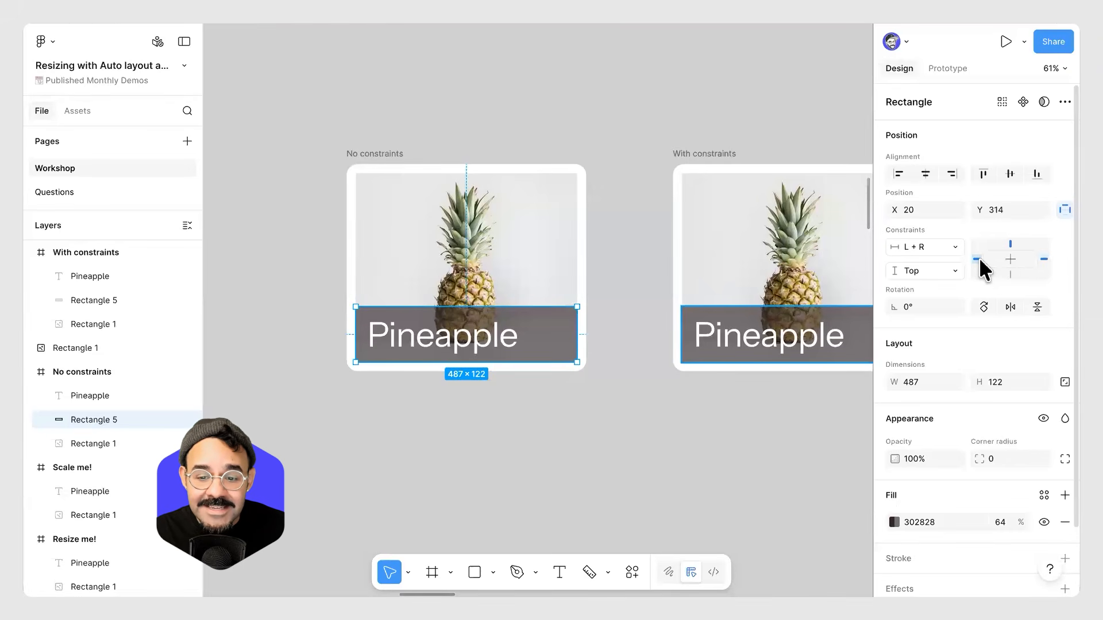
{"action": "left_click", "coordinate": [1011, 271]}
{"action": "left_click", "coordinate": [1010, 243]}
{"action": "left_click", "coordinate": [1009, 273]}
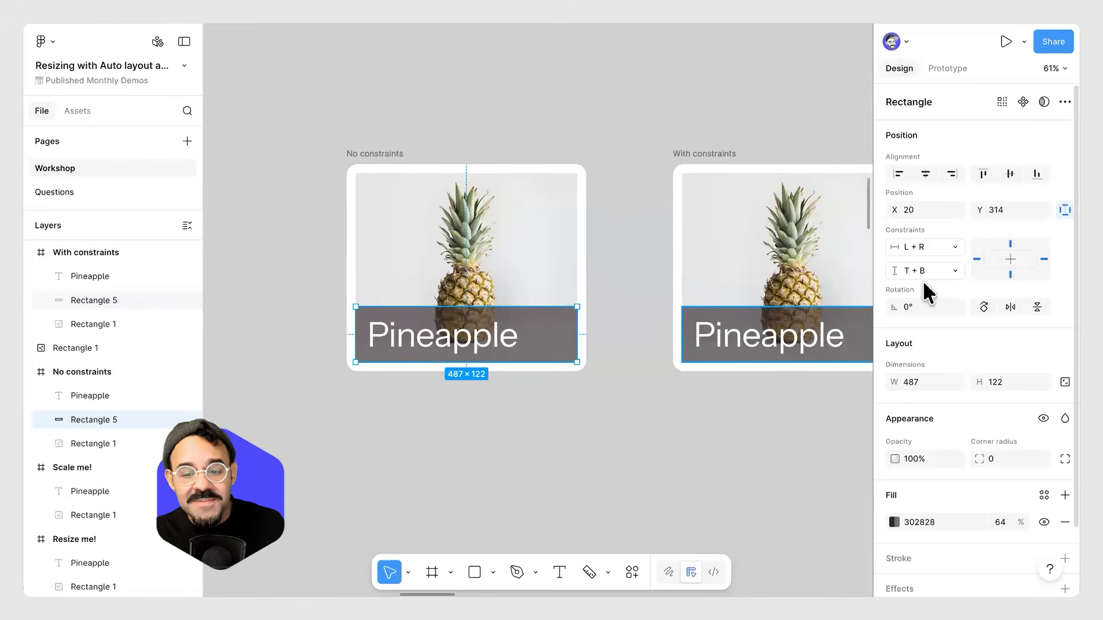
{"action": "left_click", "coordinate": [1011, 272]}
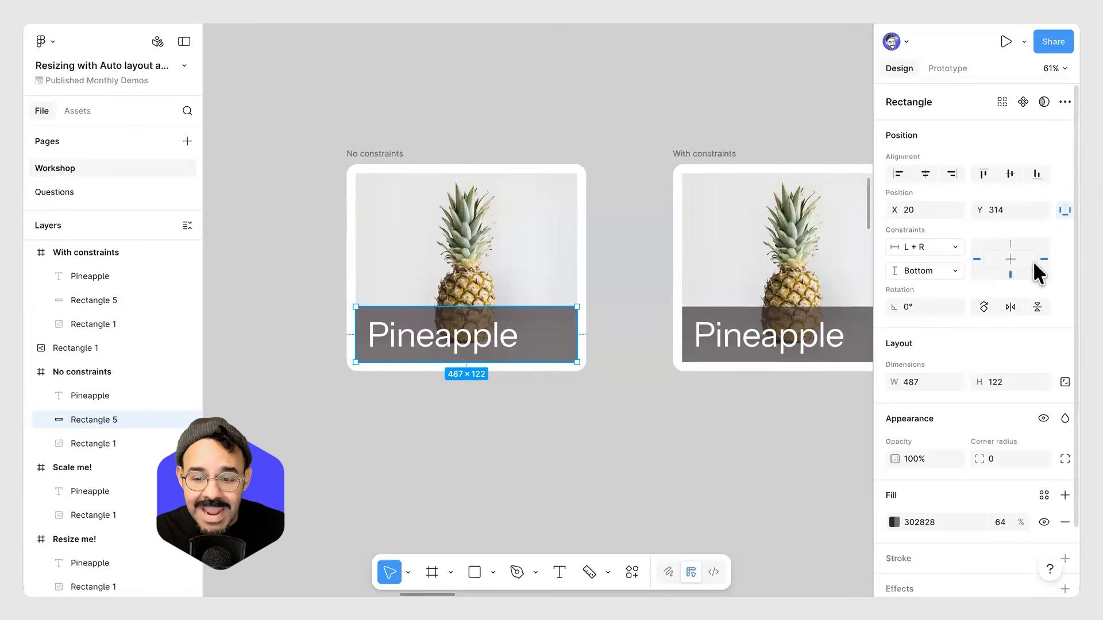
Resize the No constraints frame to test the overlay rectangle, then undo the resize.
{"action": "left_click", "coordinate": [366, 153]}
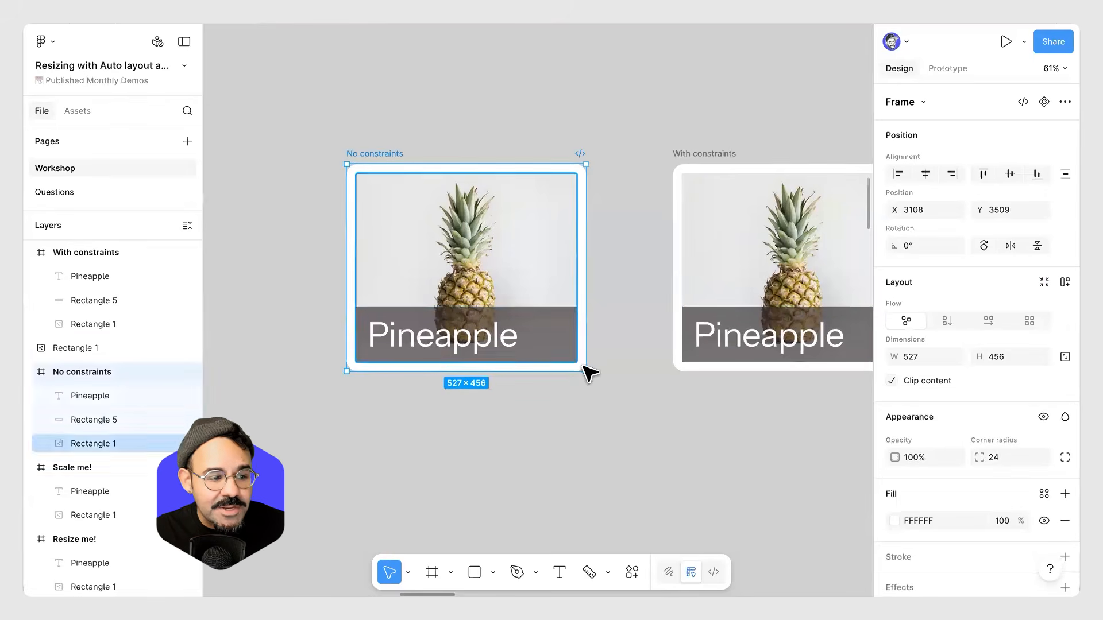
{"action": "left_click_drag", "start_coordinate": [586, 371], "coordinate": [646, 456]}
{"action": "key", "text": "ctrl+z"}
{"action": "left_click", "coordinate": [644, 454]}
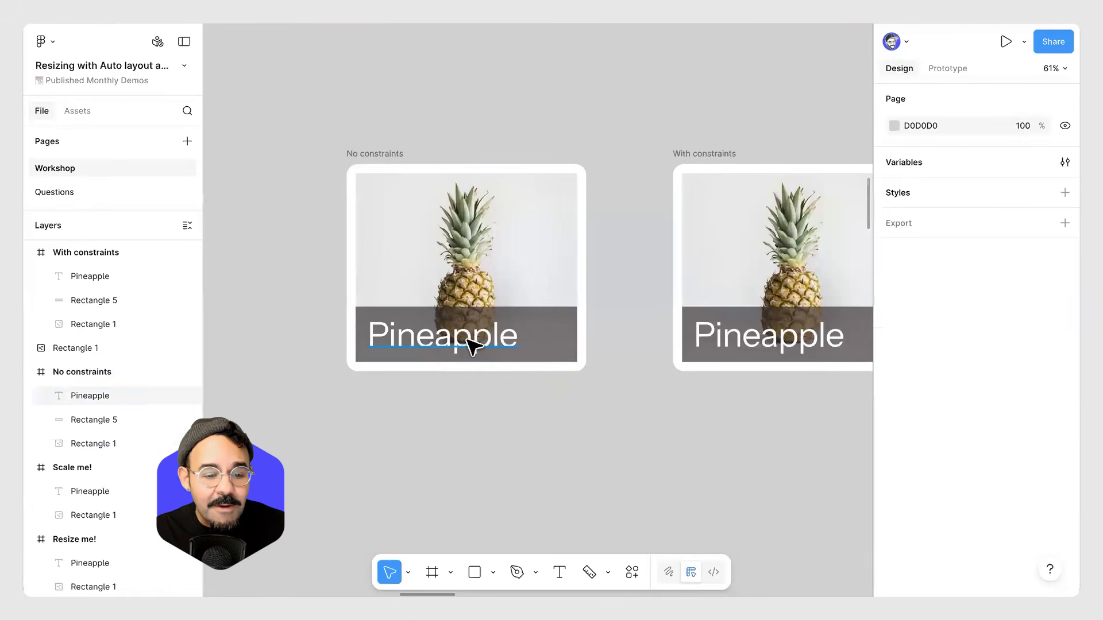
Set the Pineapple text's vertical constraint in the No constraints frame to Bottom.
{"action": "left_click", "coordinate": [472, 346]}
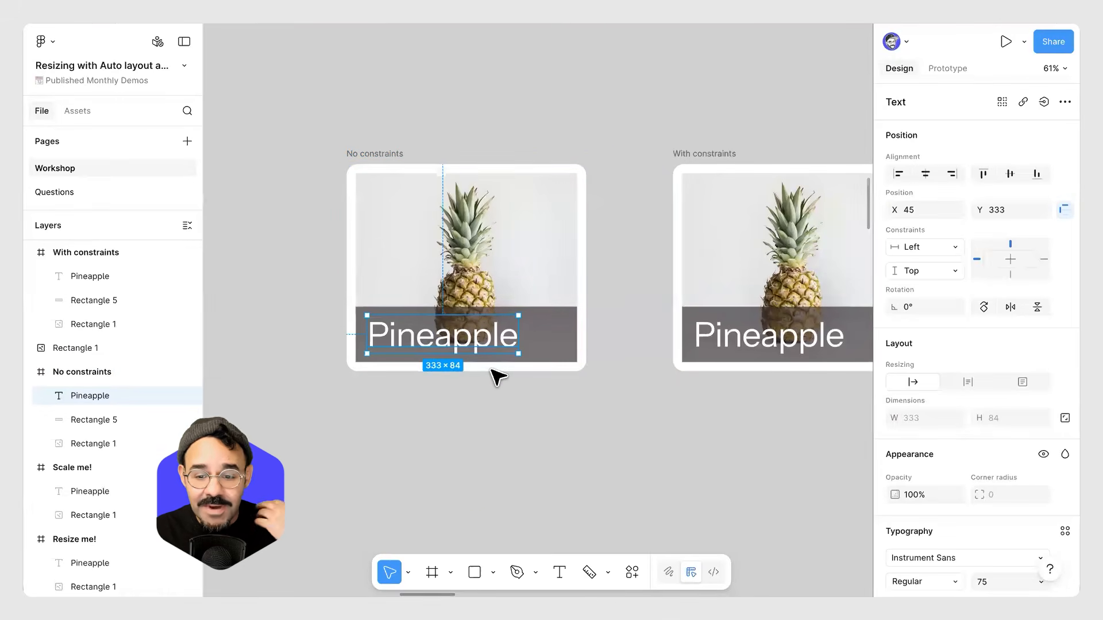
{"action": "left_click", "coordinate": [1010, 274]}
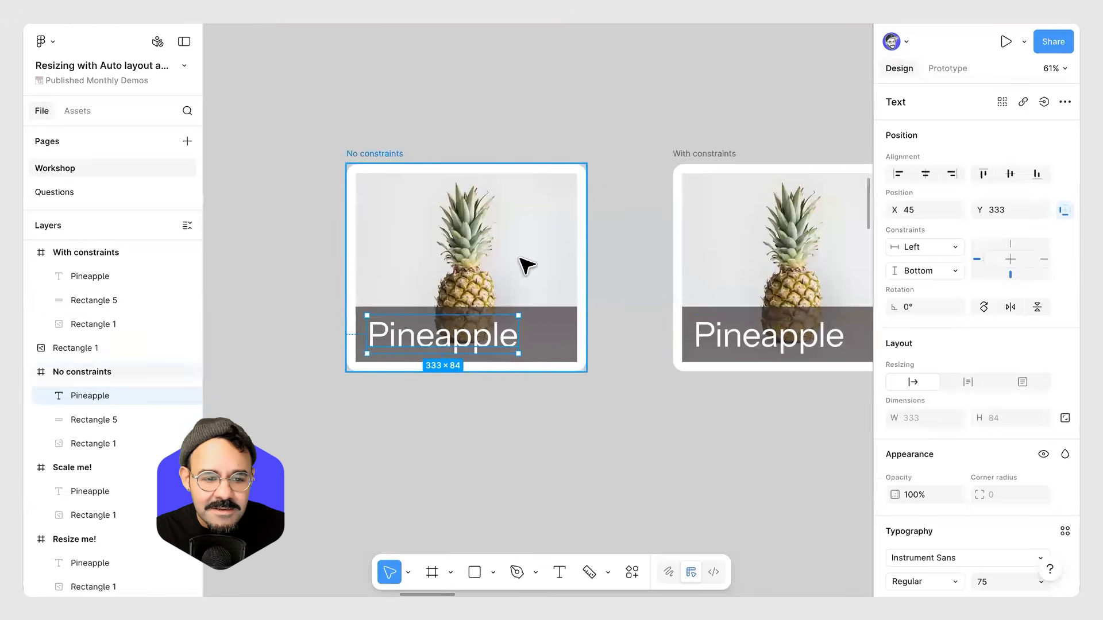
{"action": "key", "text": "Escape"}
{"action": "left_click_drag", "start_coordinate": [571, 398], "coordinate": [544, 333]}
{"action": "left_click", "coordinate": [583, 435]}
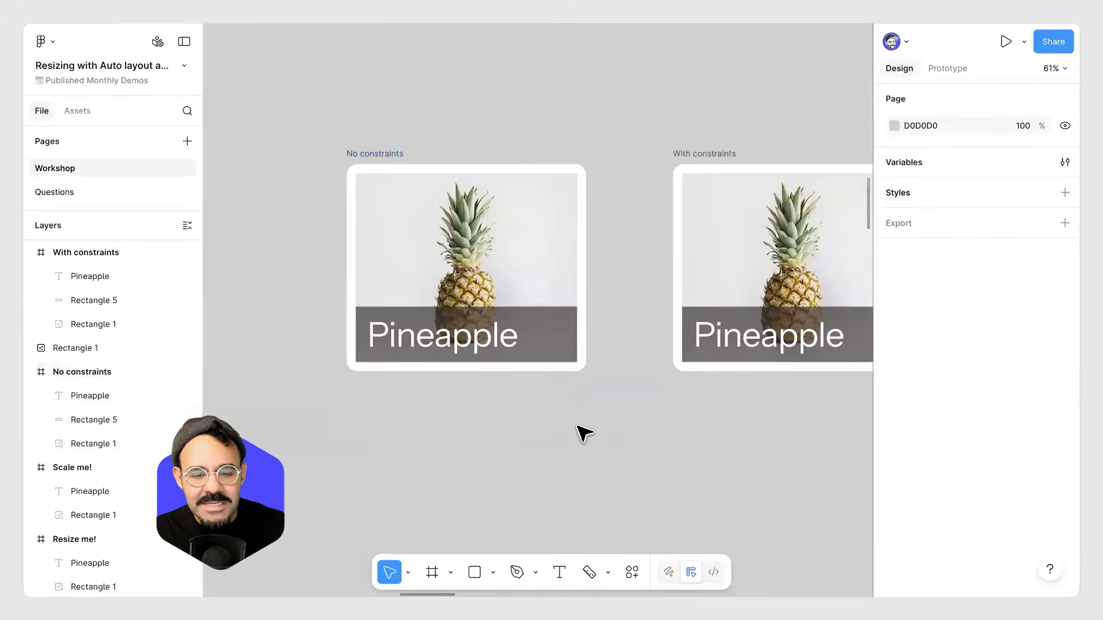
Look over the Images + text resizing board, then return to the constraint frames and select the overlay rectangle.
{"action": "scroll", "coordinate": [584, 433], "scroll_direction": "down", "scroll_amount": 5, "text": "ctrl"}
{"action": "scroll", "coordinate": [640, 409], "scroll_direction": "right", "scroll_amount": 10}
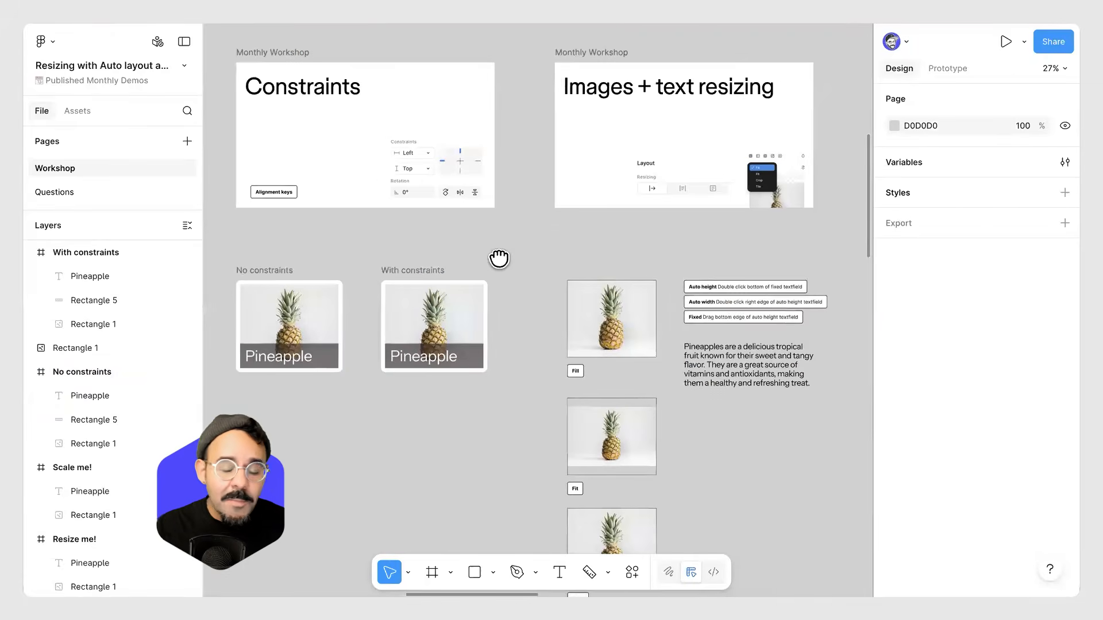
{"action": "scroll", "coordinate": [569, 243], "scroll_direction": "up", "scroll_amount": 3, "text": "ctrl"}
{"action": "scroll", "coordinate": [487, 381], "scroll_direction": "up", "scroll_amount": 3}
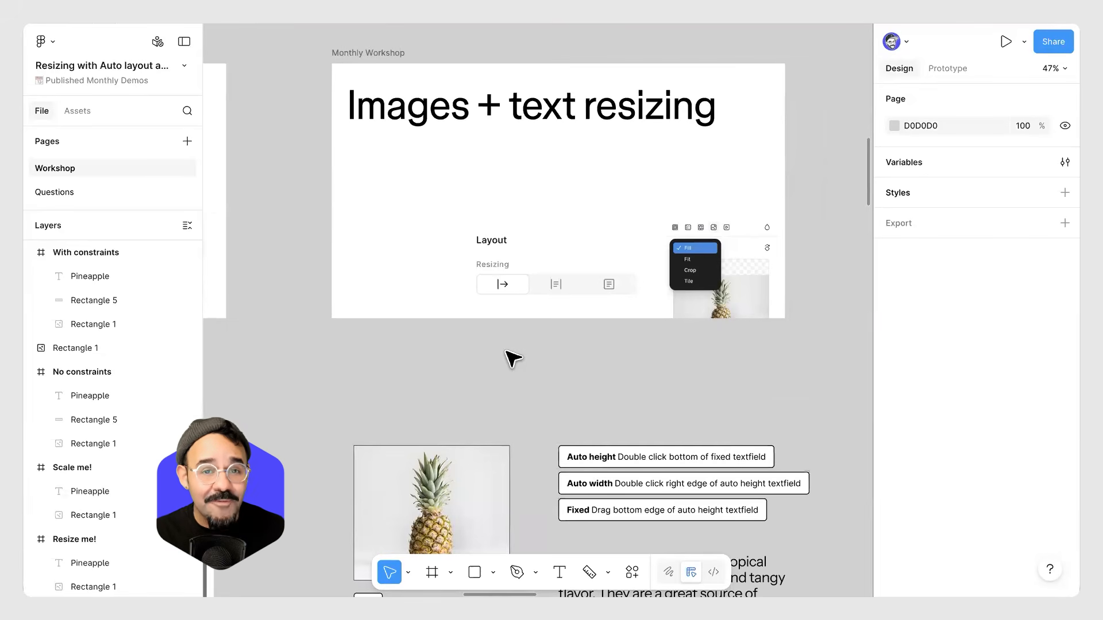
{"action": "key", "text": "space"}
{"action": "left_click_drag", "start_coordinate": [596, 281], "coordinate": [609, 320]}
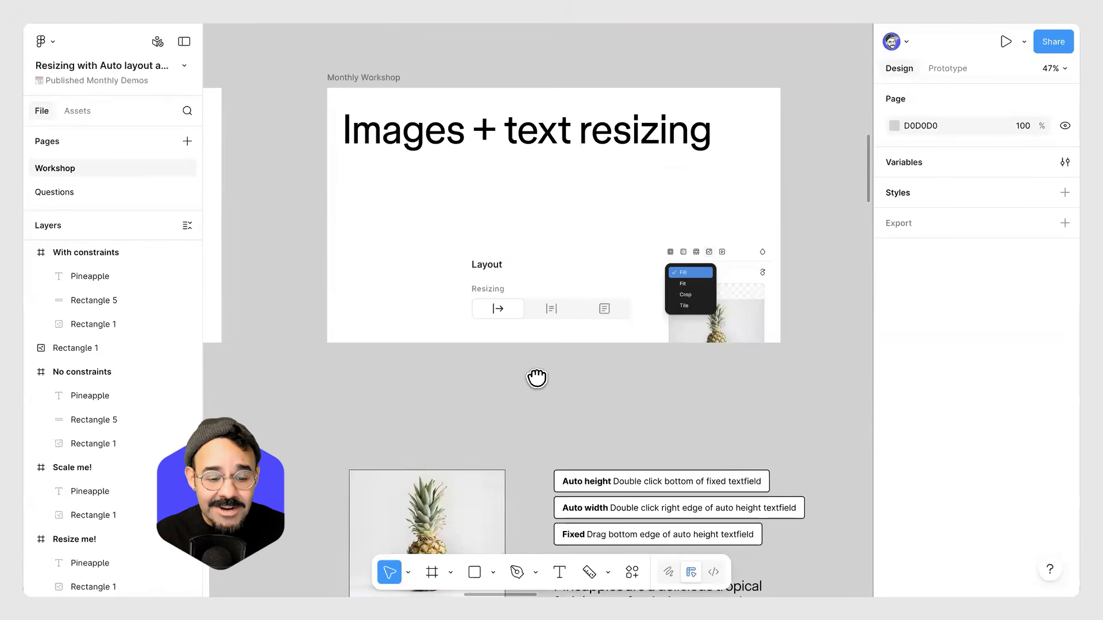
{"action": "left_click_drag", "start_coordinate": [536, 374], "coordinate": [581, 247]}
{"action": "scroll", "coordinate": [582, 247], "scroll_direction": "left", "scroll_amount": 10}
{"action": "scroll", "coordinate": [576, 256], "scroll_direction": "down", "scroll_amount": 3}
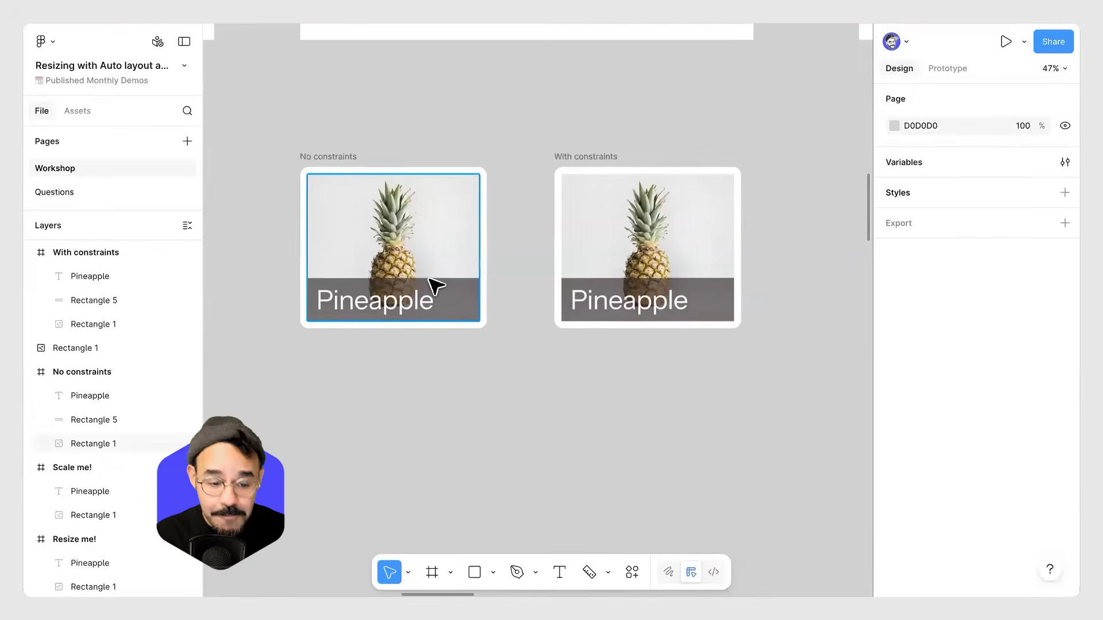
{"action": "left_click", "coordinate": [450, 300]}
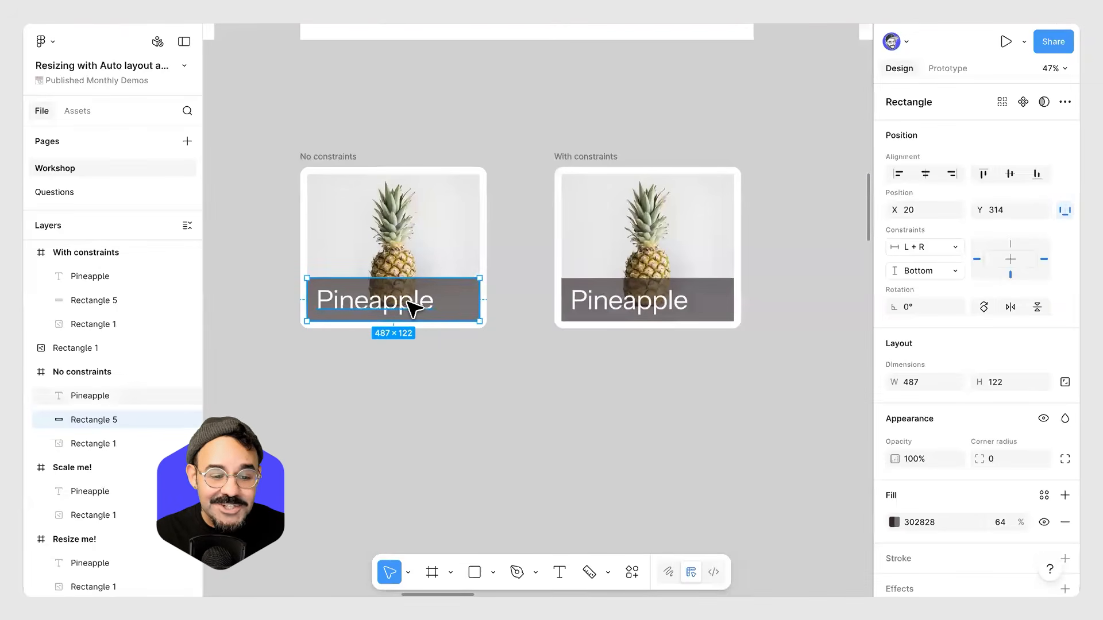
Duplicate the No constraints frame, placing the copy below the original.
{"action": "left_click", "coordinate": [336, 157]}
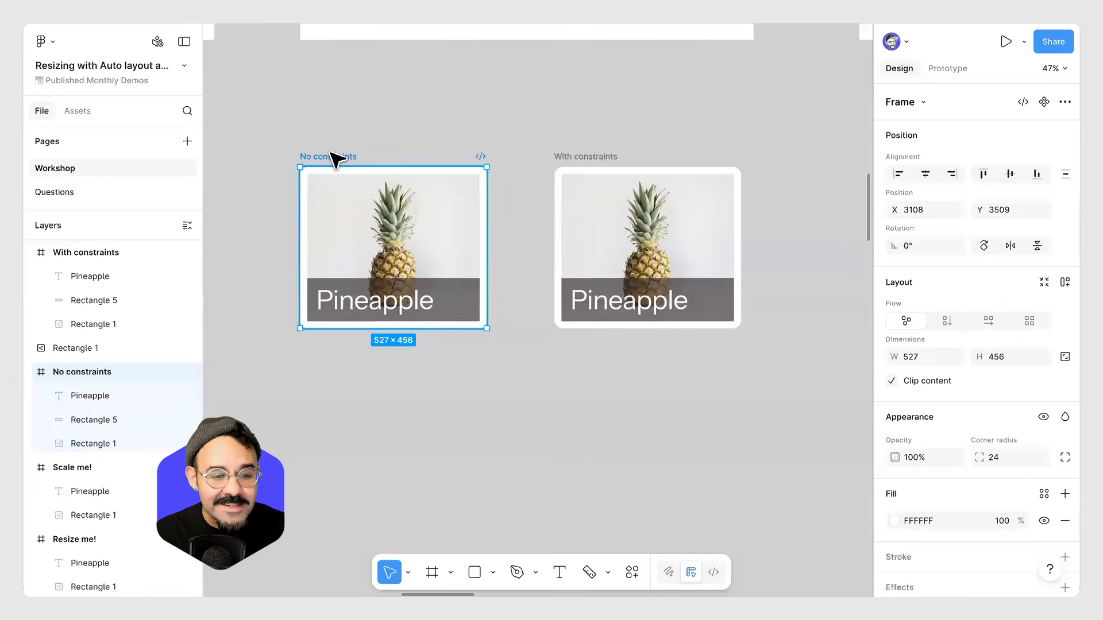
{"action": "left_click_drag", "start_coordinate": [335, 157], "coordinate": [336, 363], "text": "alt"}
{"action": "key", "text": "Escape"}
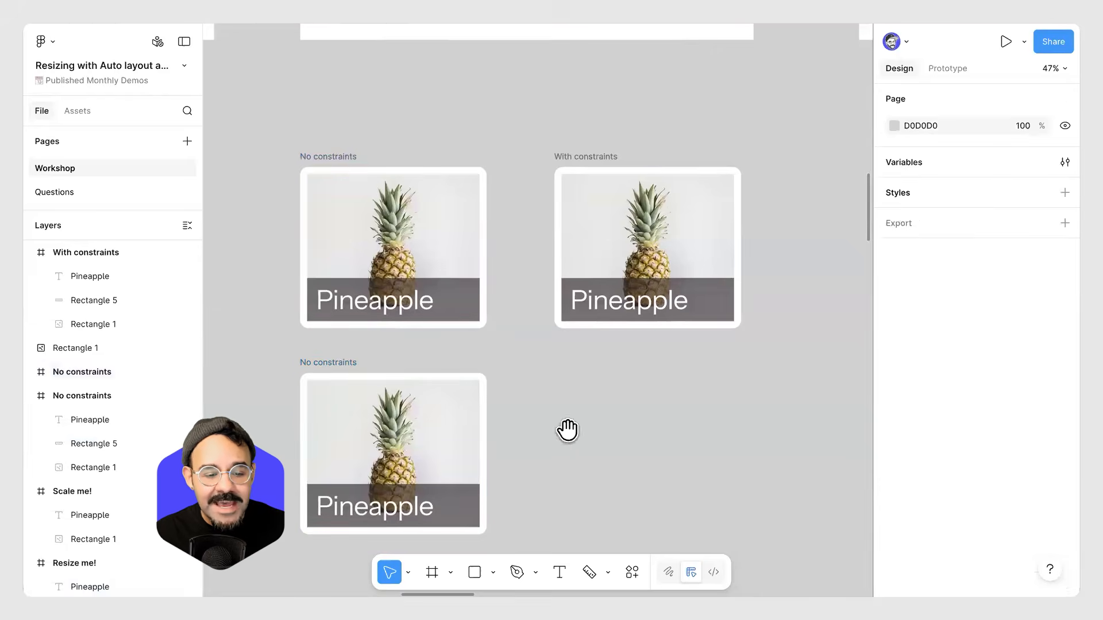
Set both the Pineapple text and overlay rectangle in the duplicated frame to Scale horizontally and vertically.
{"action": "scroll", "coordinate": [459, 361], "scroll_direction": "down", "scroll_amount": 3}
{"action": "left_click", "coordinate": [458, 377]}
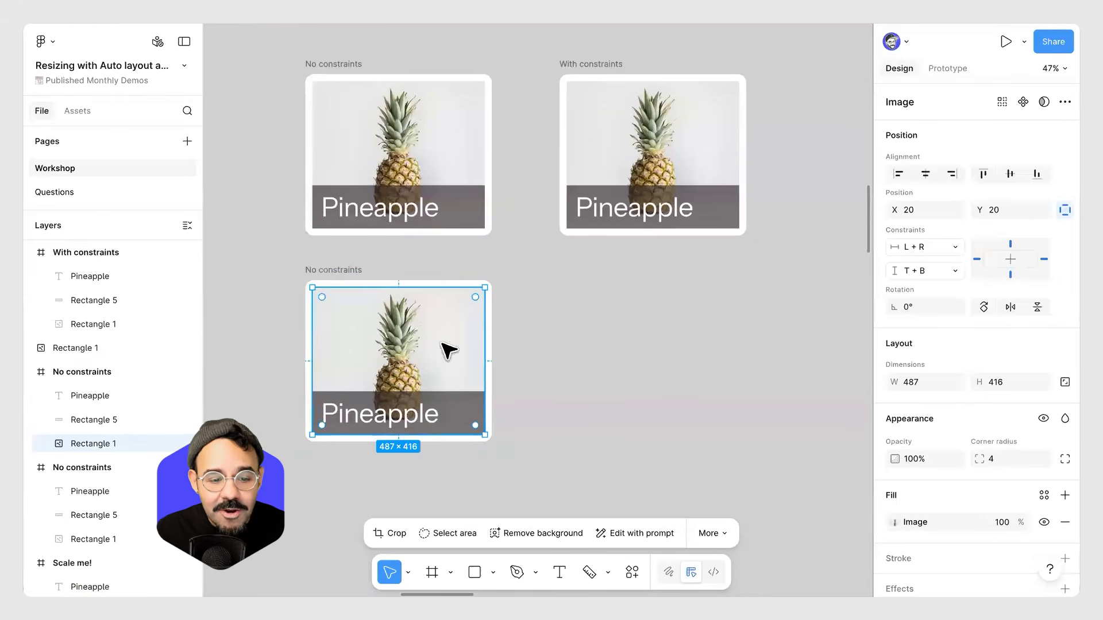
{"action": "left_click", "coordinate": [453, 405]}
{"action": "left_click", "coordinate": [423, 418], "text": "shift"}
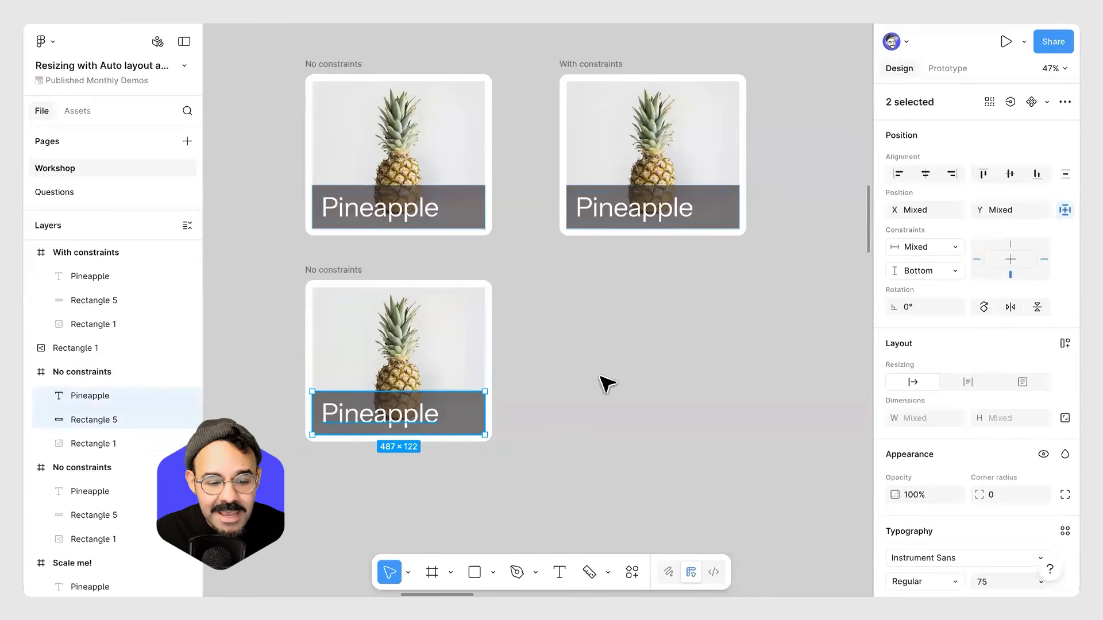
{"action": "left_click", "coordinate": [955, 248]}
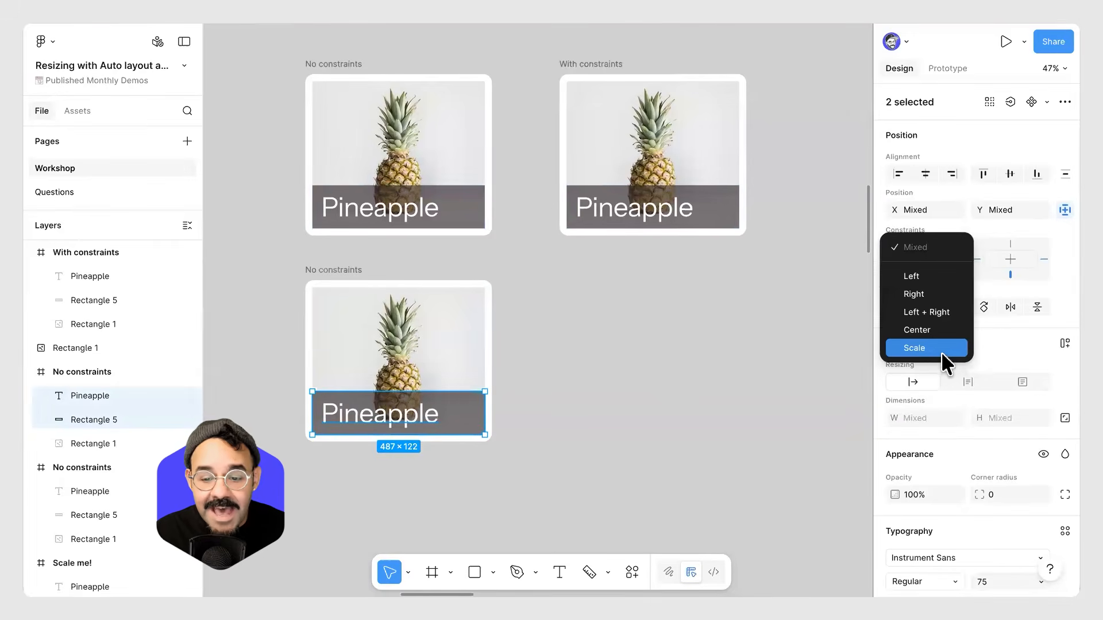
{"action": "left_click", "coordinate": [940, 348]}
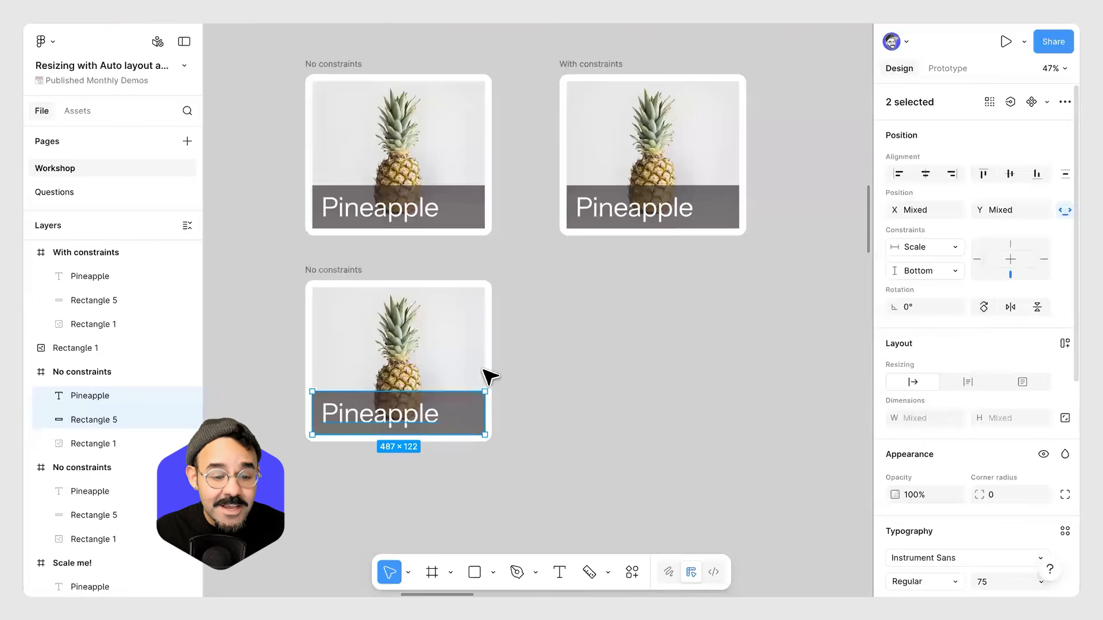
{"action": "left_click", "coordinate": [958, 274]}
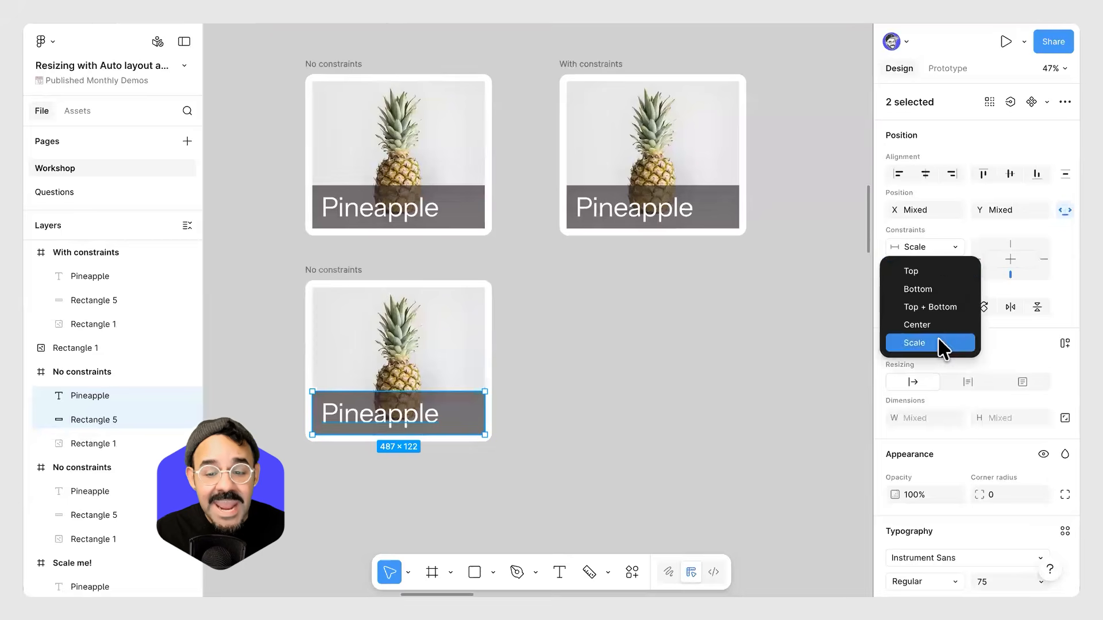
{"action": "left_click", "coordinate": [942, 344]}
Set the duplicated frame's image to Scale constraints horizontally and vertically.
{"action": "left_click", "coordinate": [410, 323]}
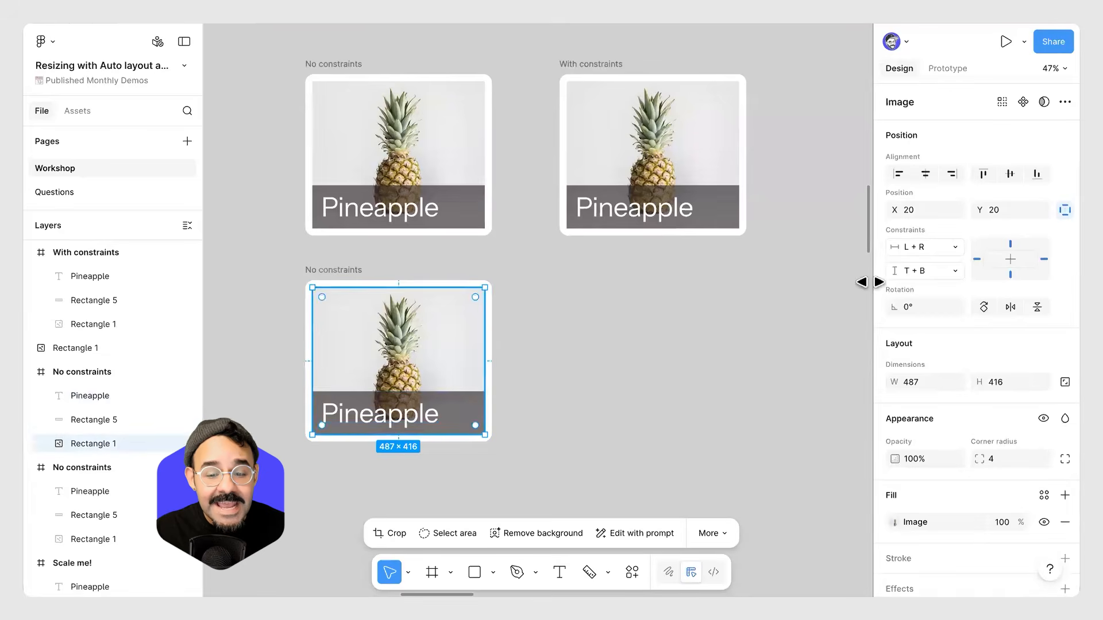
{"action": "left_click", "coordinate": [956, 247]}
{"action": "left_click", "coordinate": [938, 320]}
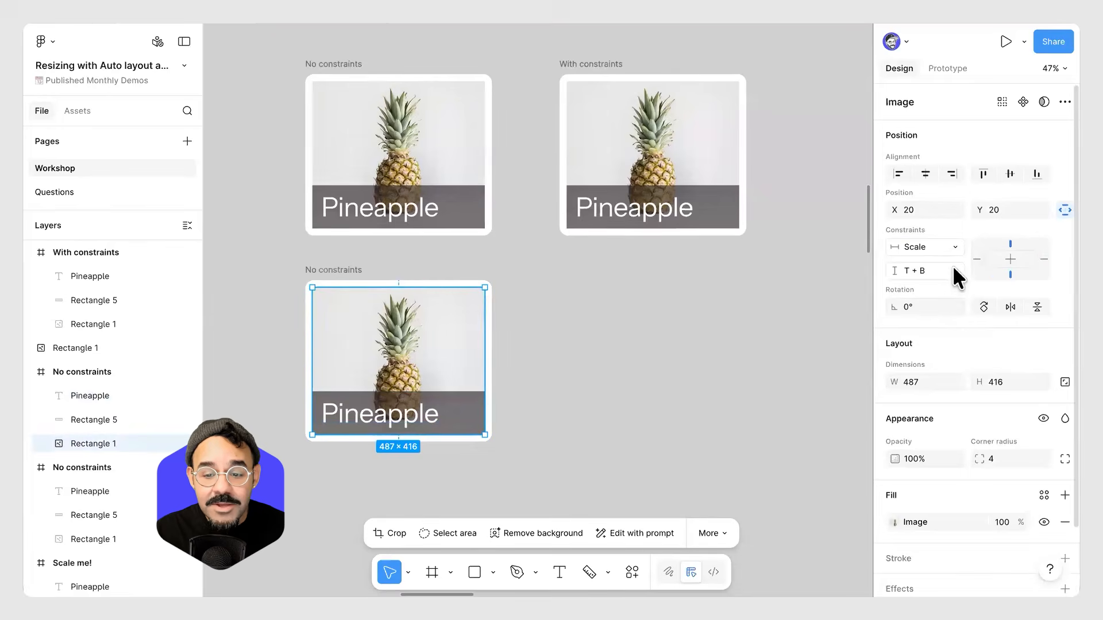
{"action": "left_click", "coordinate": [953, 266]}
{"action": "left_click", "coordinate": [930, 343]}
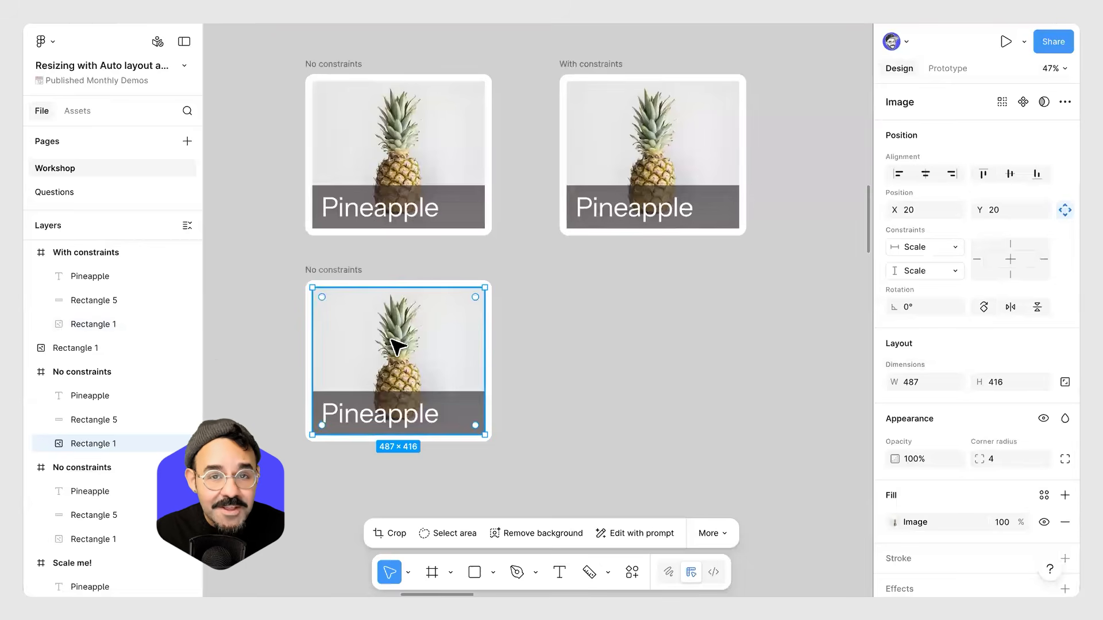
Resize the duplicated No constraints frame twice to test the Scale constraints, undoing each resize.
{"action": "left_click", "coordinate": [609, 285]}
{"action": "left_click", "coordinate": [337, 270]}
{"action": "left_click_drag", "start_coordinate": [492, 442], "coordinate": [548, 453]}
{"action": "key", "text": "ctrl+z"}
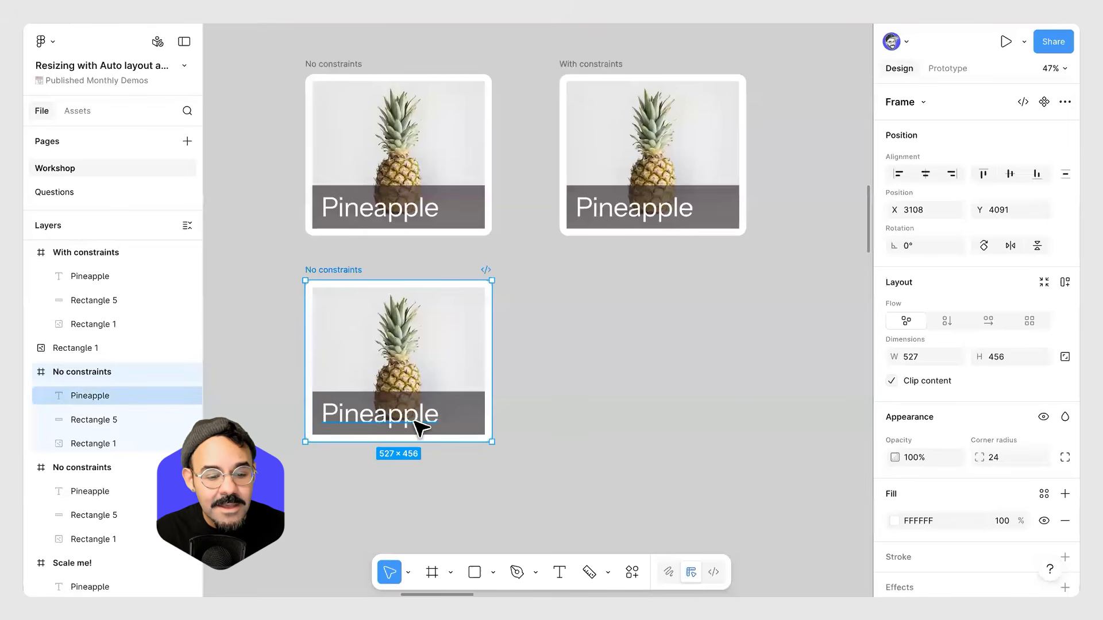
{"action": "key", "text": "Return"}
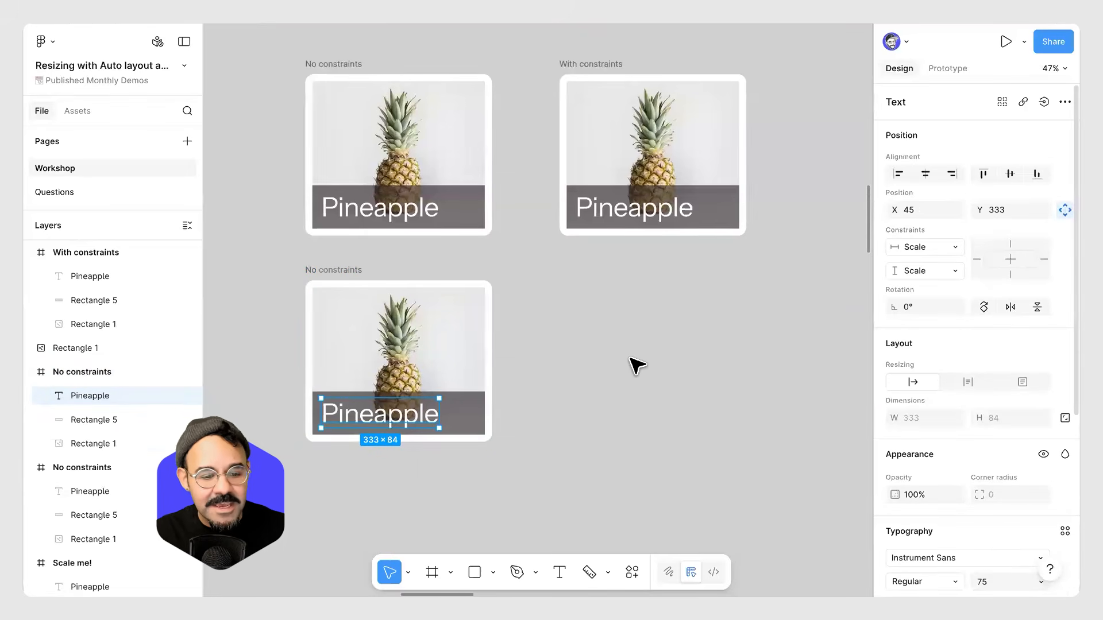
{"action": "left_click", "coordinate": [402, 271]}
{"action": "left_click", "coordinate": [327, 269]}
{"action": "left_click_drag", "start_coordinate": [512, 477], "coordinate": [631, 491]}
{"action": "key", "text": "ctrl+z"}
{"action": "scroll", "coordinate": [594, 460], "scroll_direction": "up", "scroll_amount": 1}
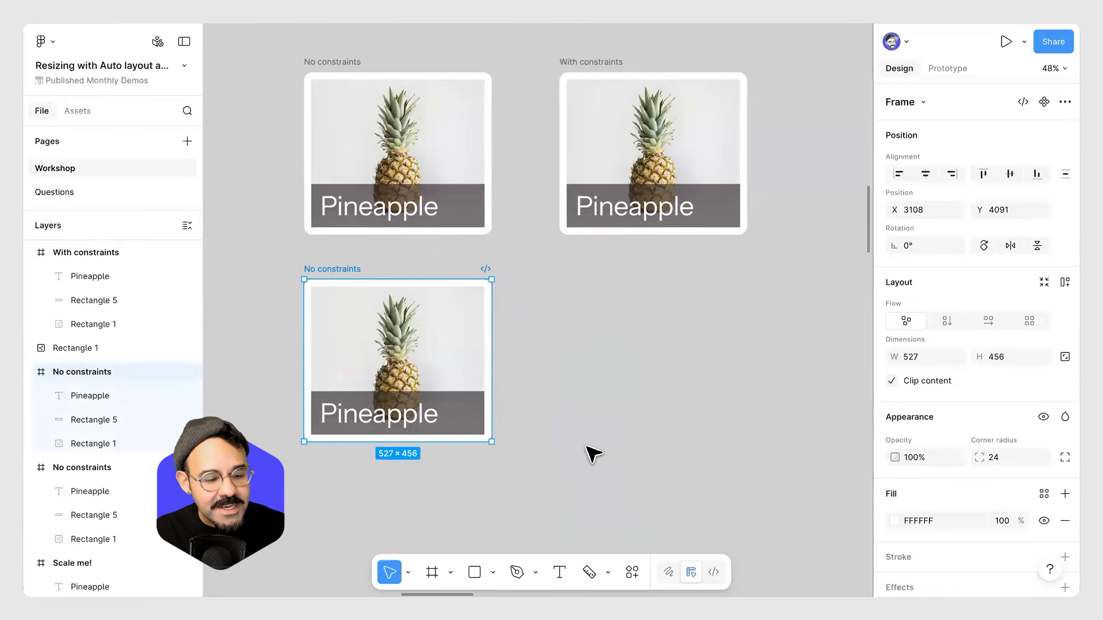
Resize the Fill image on the Images + text resizing board to test its behaviour, then undo the changes.
{"action": "left_click", "coordinate": [590, 407]}
{"action": "scroll", "coordinate": [583, 352], "scroll_direction": "down", "scroll_amount": 5}
{"action": "scroll", "coordinate": [426, 376], "scroll_direction": "right", "scroll_amount": 5}
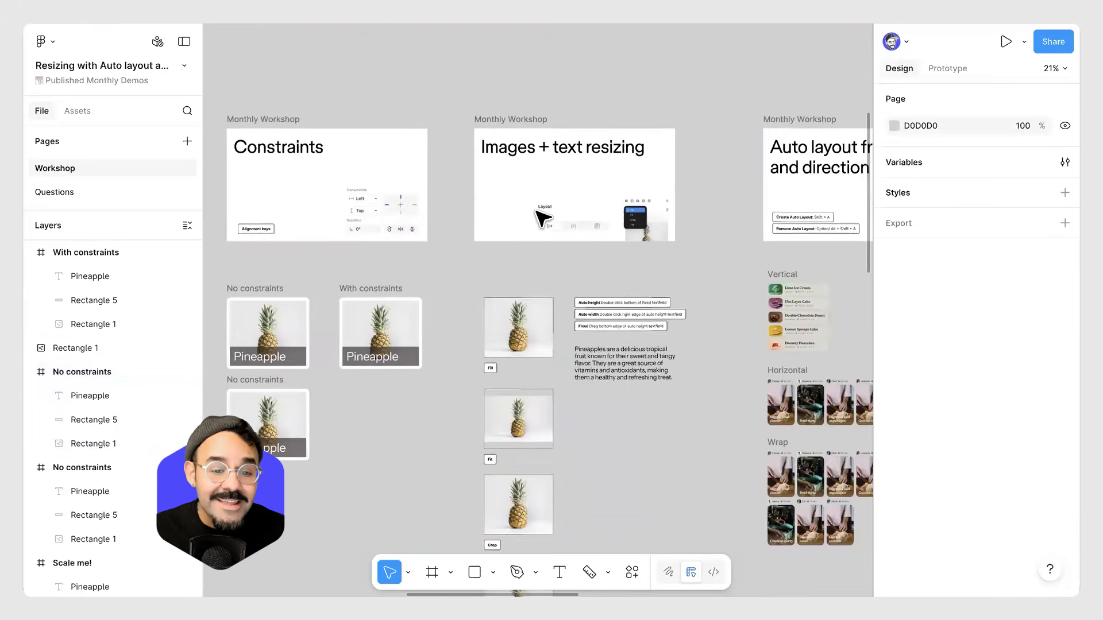
{"action": "scroll", "coordinate": [572, 197], "scroll_direction": "up", "scroll_amount": 2}
{"action": "scroll", "coordinate": [571, 197], "scroll_direction": "up", "scroll_amount": 3}
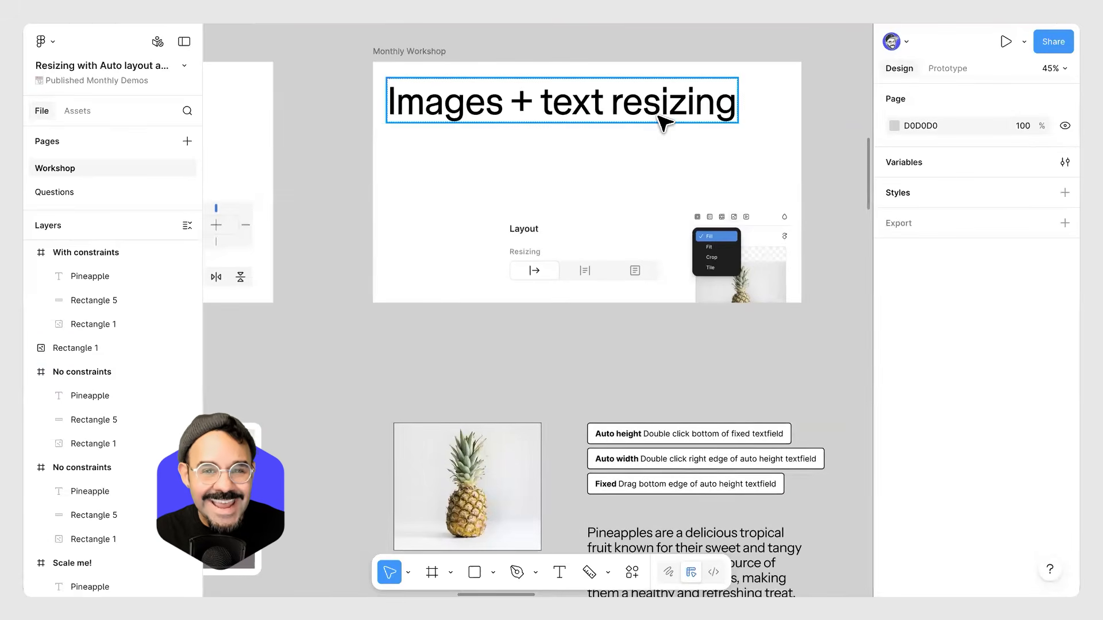
{"action": "scroll", "coordinate": [597, 322], "scroll_direction": "down", "scroll_amount": 5}
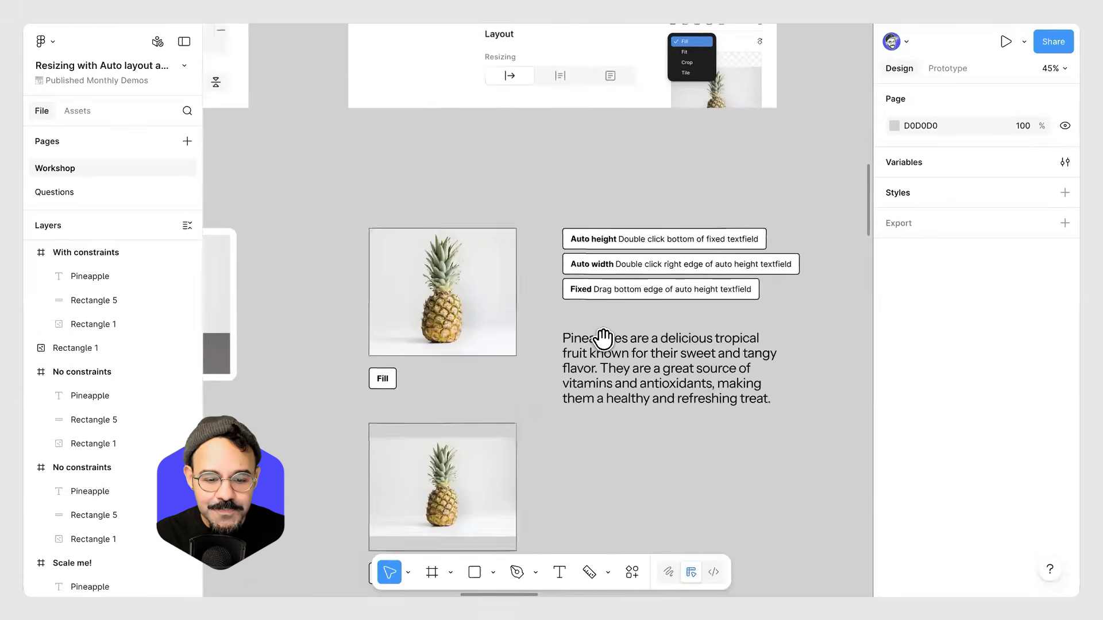
{"action": "left_click", "coordinate": [475, 278]}
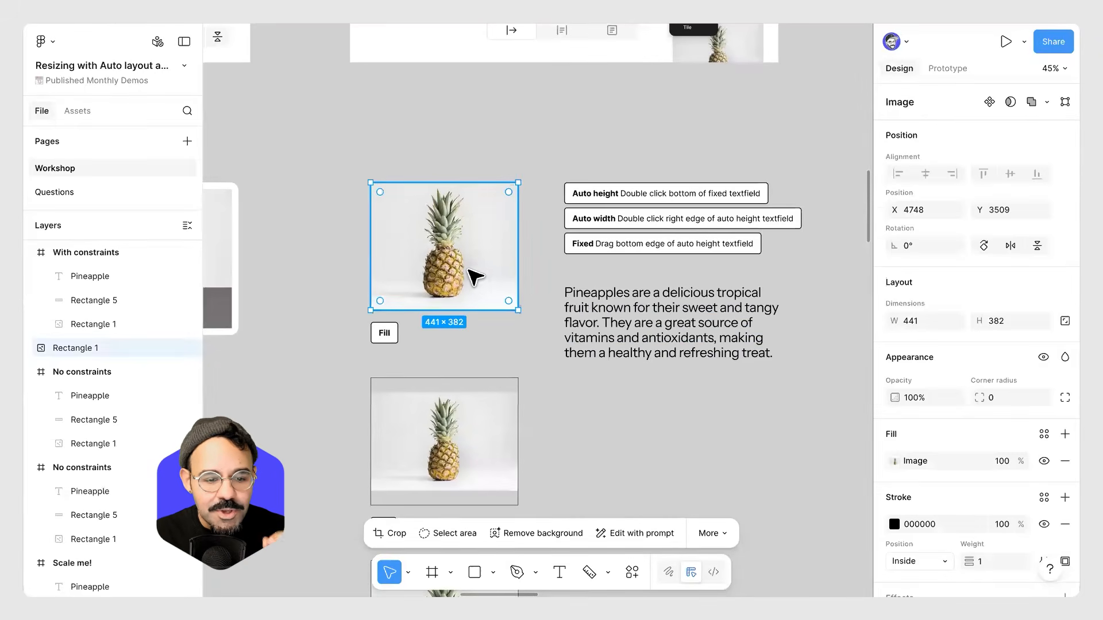
{"action": "left_click_drag", "start_coordinate": [459, 183], "coordinate": [463, 102]}
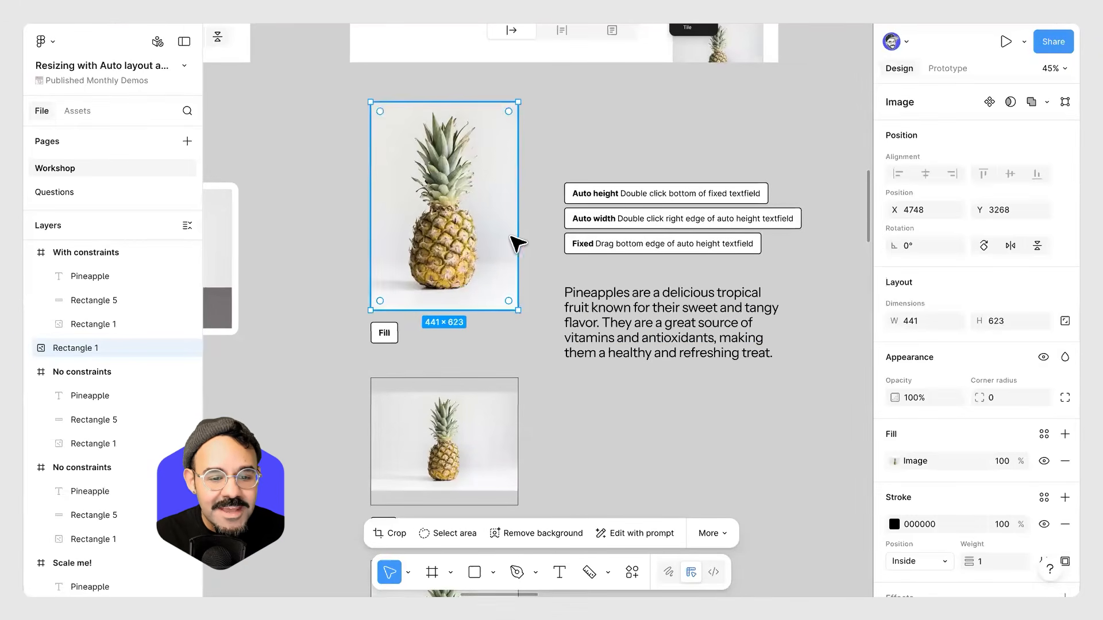
{"action": "left_click_drag", "start_coordinate": [469, 238], "coordinate": [492, 300]}
{"action": "key", "text": "ctrl+z"}
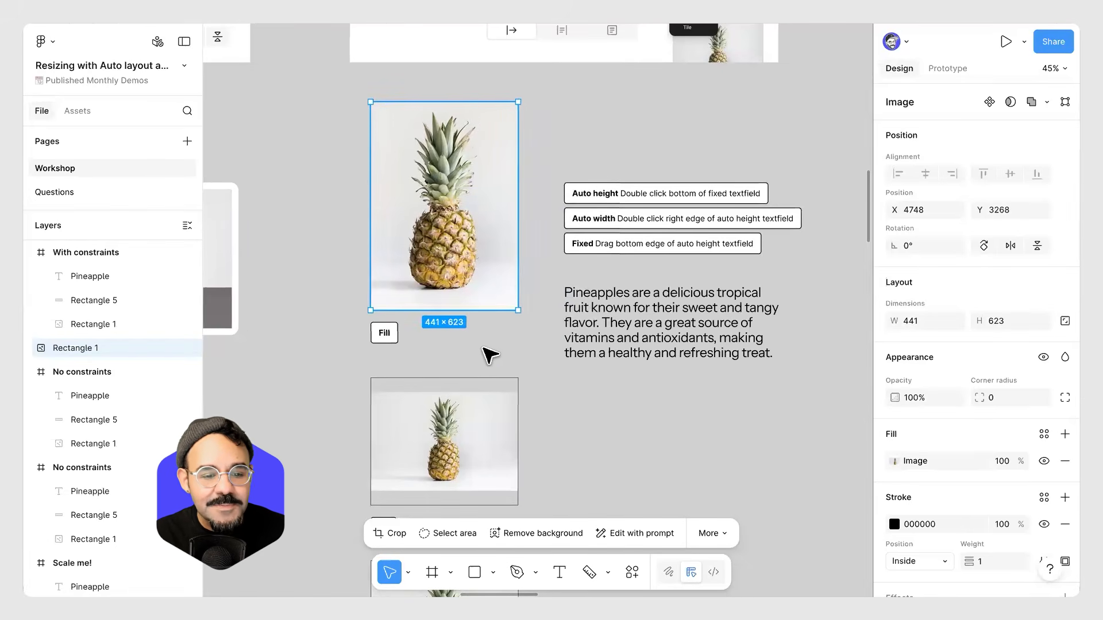
{"action": "key", "text": "ctrl+z"}
Select the Fit image and inspect its image fill scale mode options.
{"action": "scroll", "coordinate": [475, 337], "scroll_direction": "down", "scroll_amount": 2}
{"action": "scroll", "coordinate": [475, 337], "scroll_direction": "left", "scroll_amount": 2}
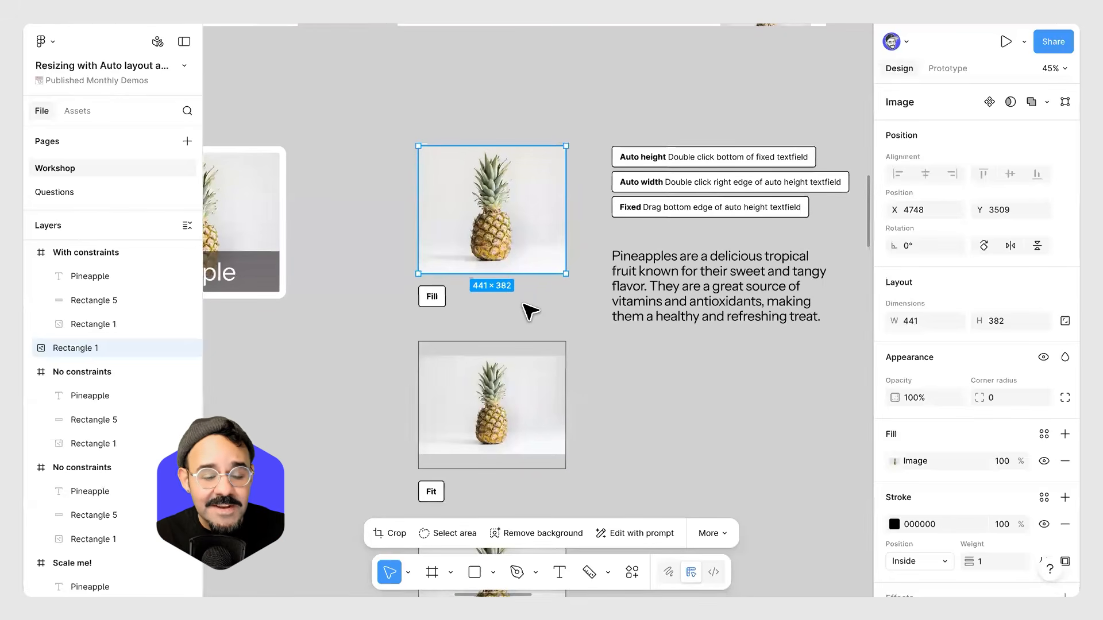
{"action": "scroll", "coordinate": [472, 271], "scroll_direction": "up", "scroll_amount": 3}
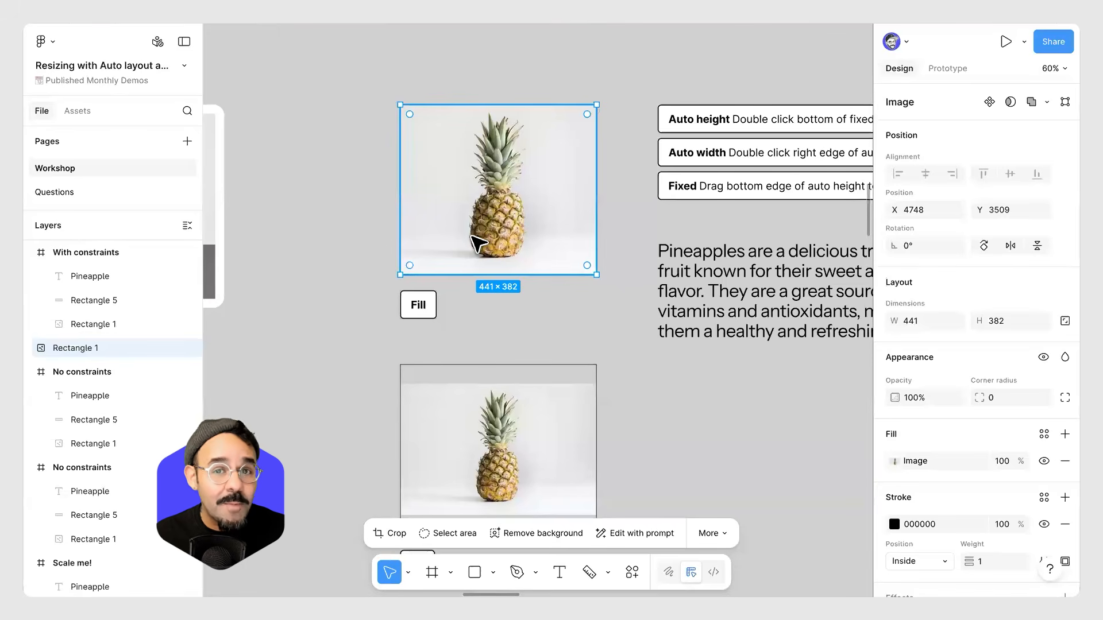
{"action": "left_click", "coordinate": [542, 317]}
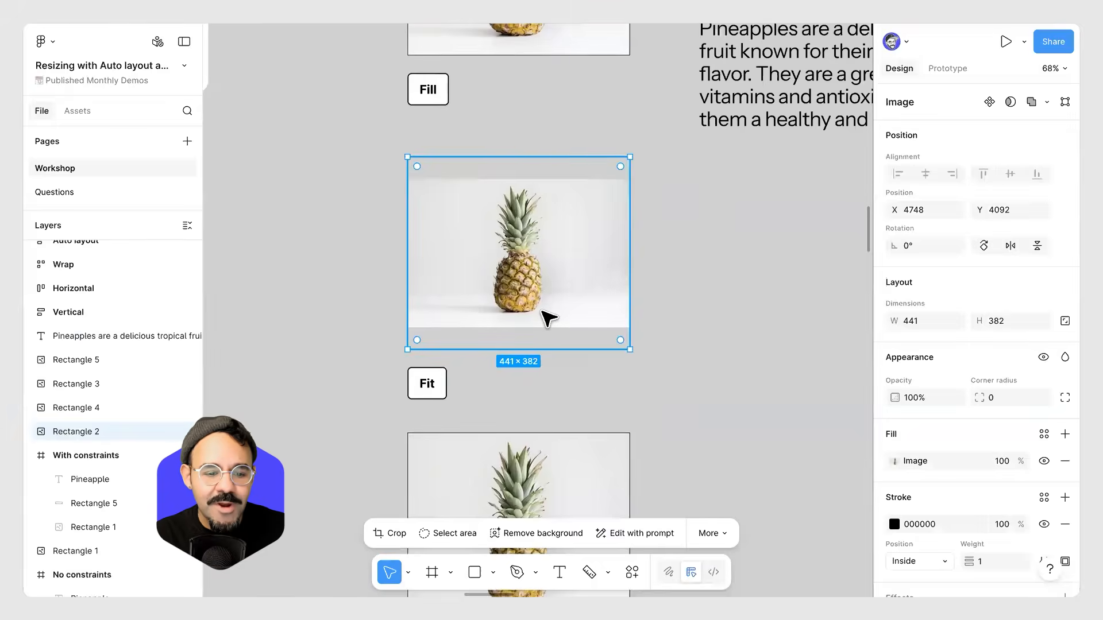
{"action": "scroll", "coordinate": [543, 322], "scroll_direction": "down", "scroll_amount": 3}
{"action": "left_click_drag", "start_coordinate": [547, 383], "coordinate": [508, 308]}
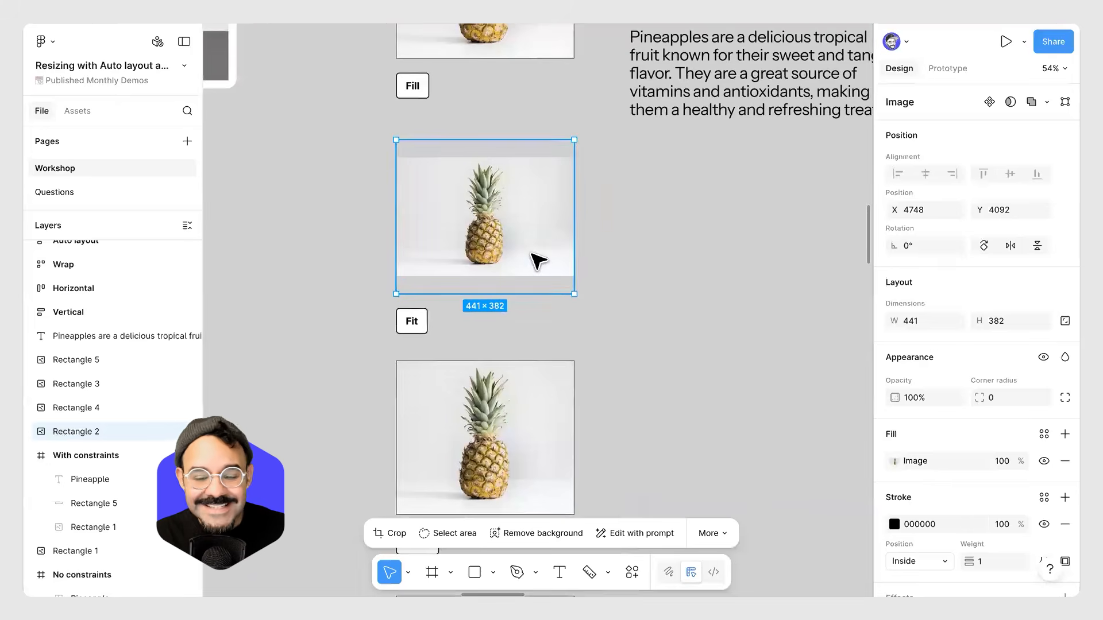
{"action": "scroll", "coordinate": [495, 226], "scroll_direction": "up", "scroll_amount": 4}
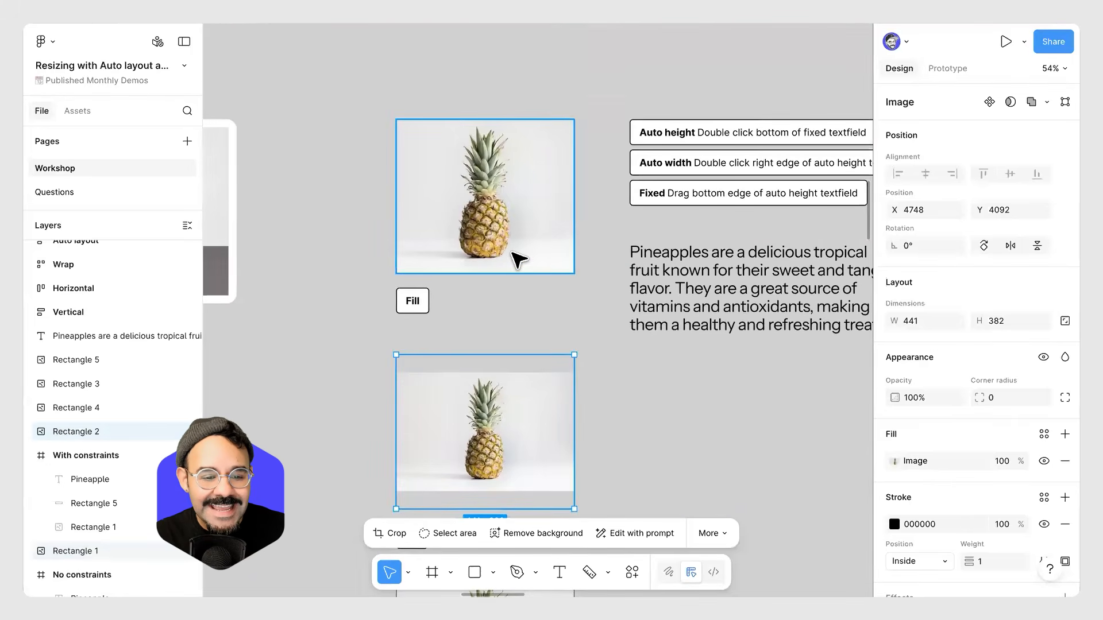
{"action": "scroll", "coordinate": [517, 253], "scroll_direction": "down", "scroll_amount": 3}
{"action": "scroll", "coordinate": [517, 252], "scroll_direction": "right", "scroll_amount": 2}
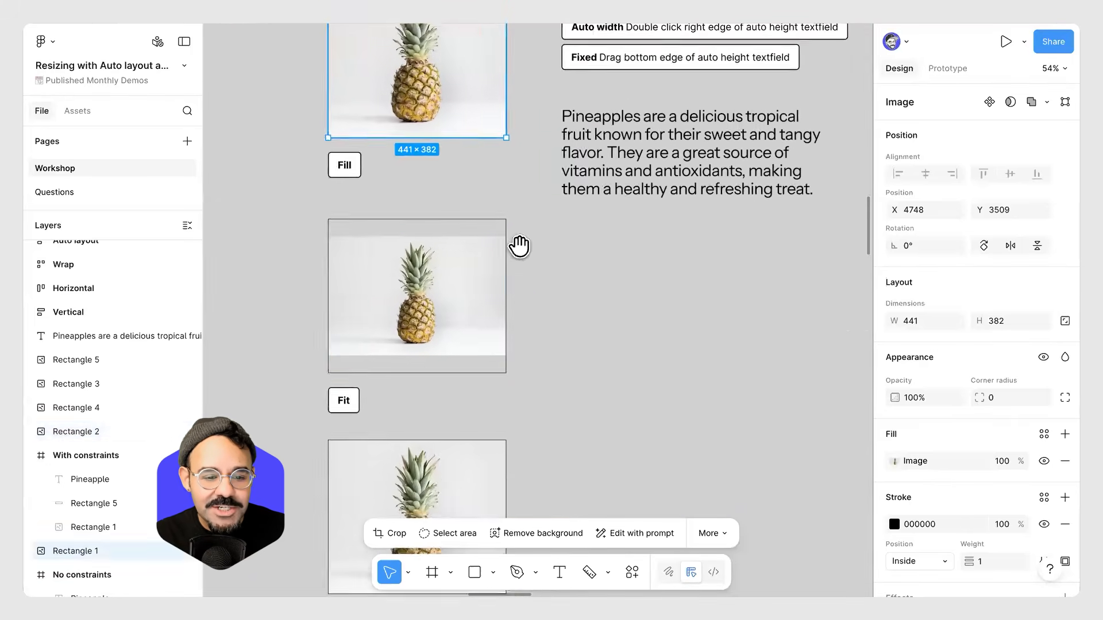
{"action": "left_click", "coordinate": [894, 460]}
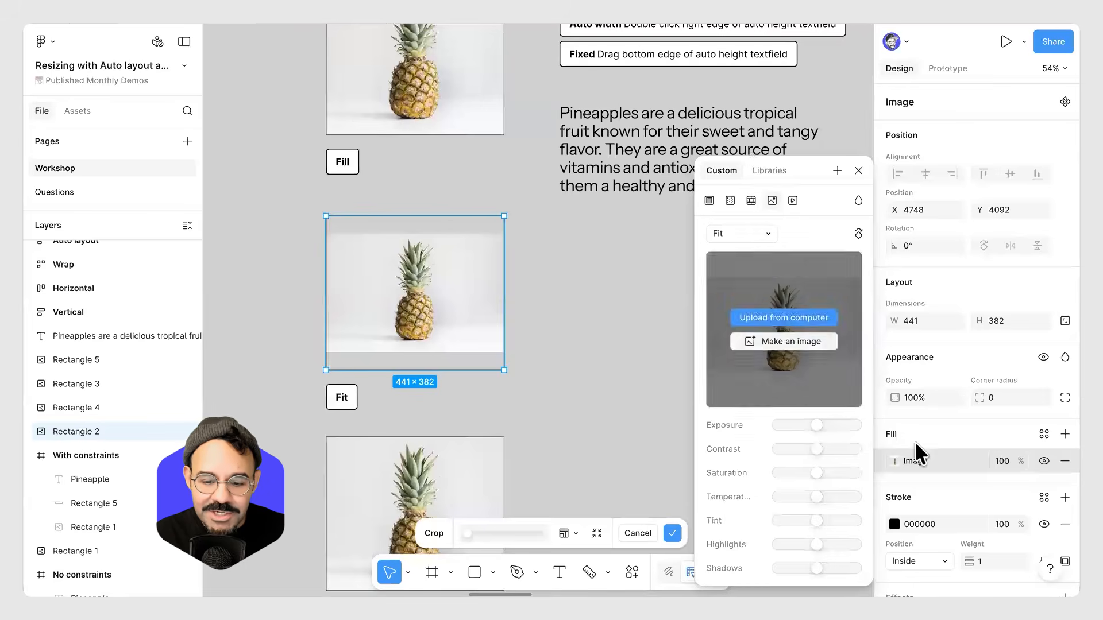
{"action": "left_click", "coordinate": [909, 459]}
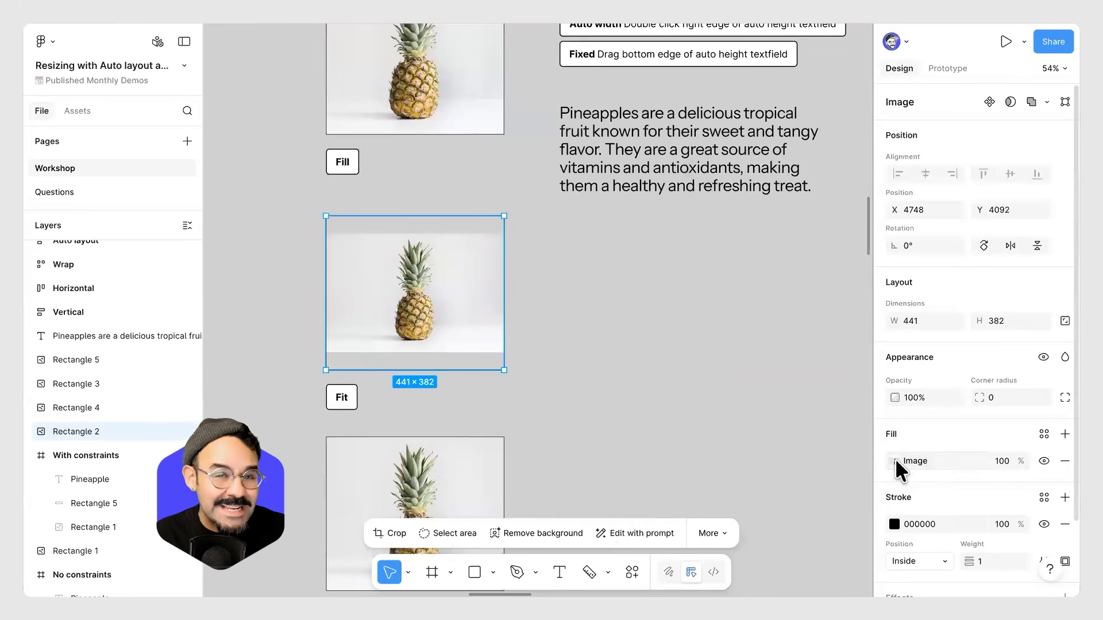
{"action": "left_click", "coordinate": [894, 460]}
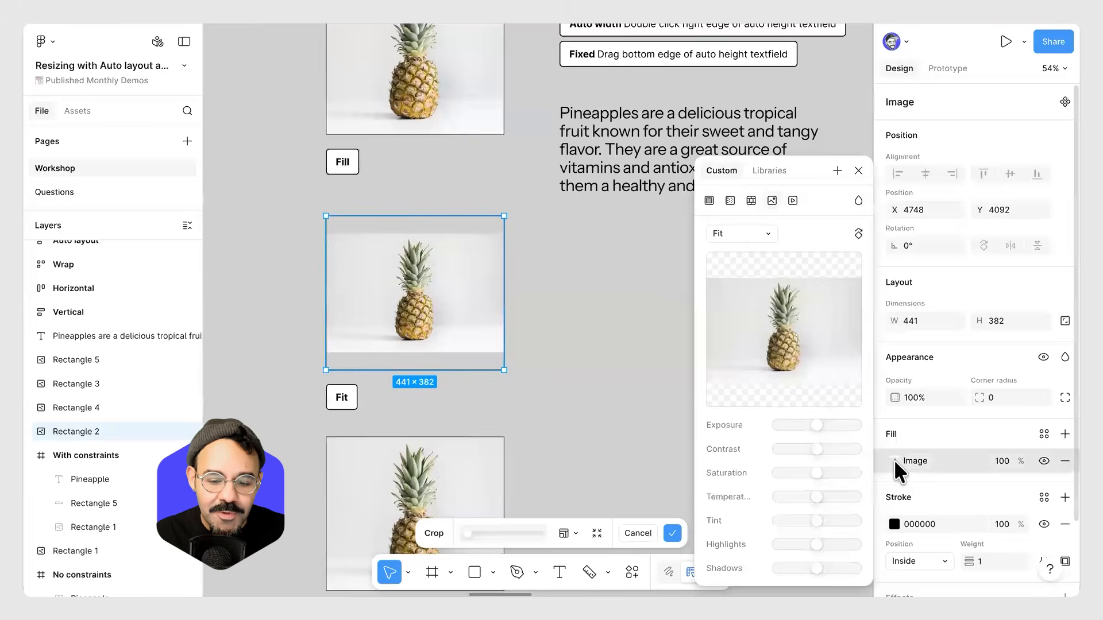
{"action": "left_click", "coordinate": [768, 236]}
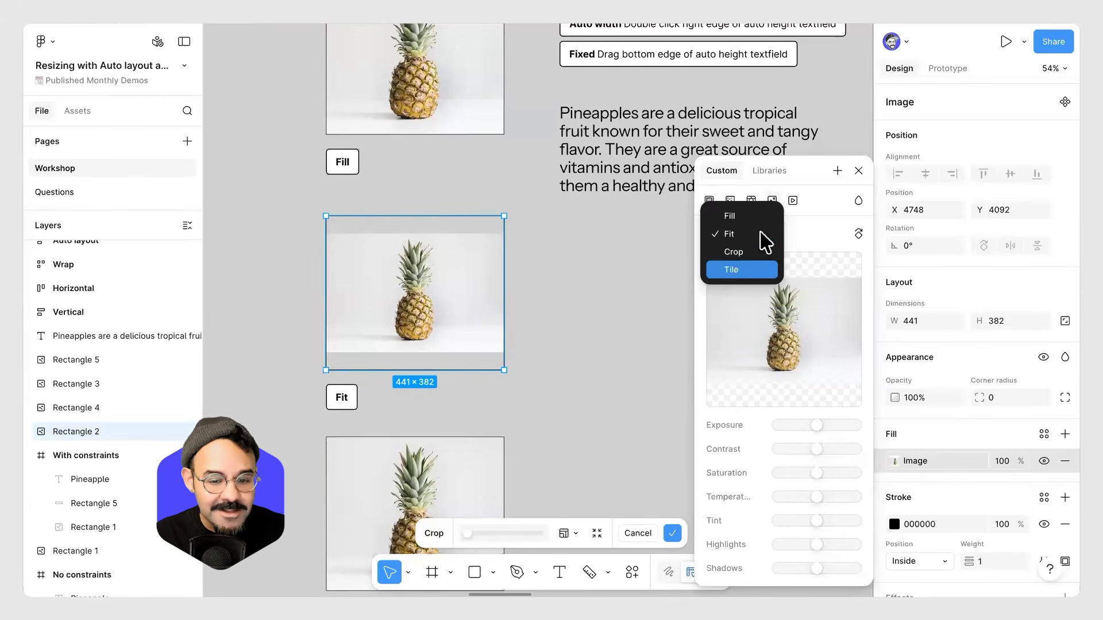
{"action": "left_click", "coordinate": [729, 233]}
{"action": "key", "text": "Escape"}
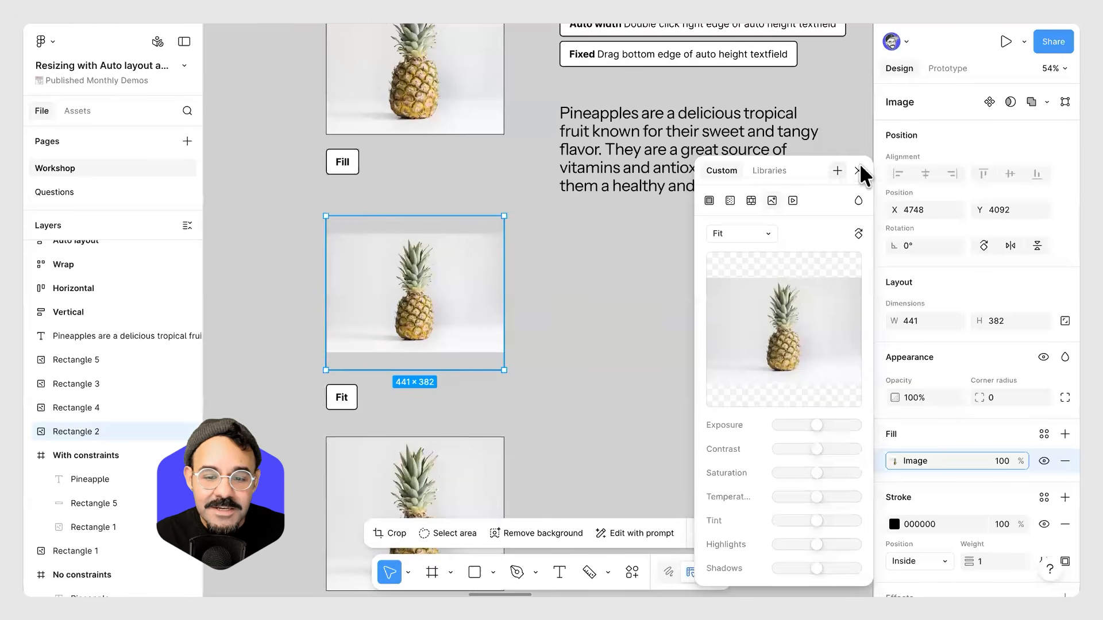
{"action": "left_click", "coordinate": [859, 171]}
Resize the Fit image to about 391 × 394 to show how the picture fits inside.
{"action": "left_click", "coordinate": [550, 289]}
{"action": "left_click_drag", "start_coordinate": [561, 291], "coordinate": [630, 259]}
{"action": "left_click_drag", "start_coordinate": [504, 266], "coordinate": [507, 264]}
{"action": "scroll", "coordinate": [506, 265], "scroll_direction": "up", "scroll_amount": 5}
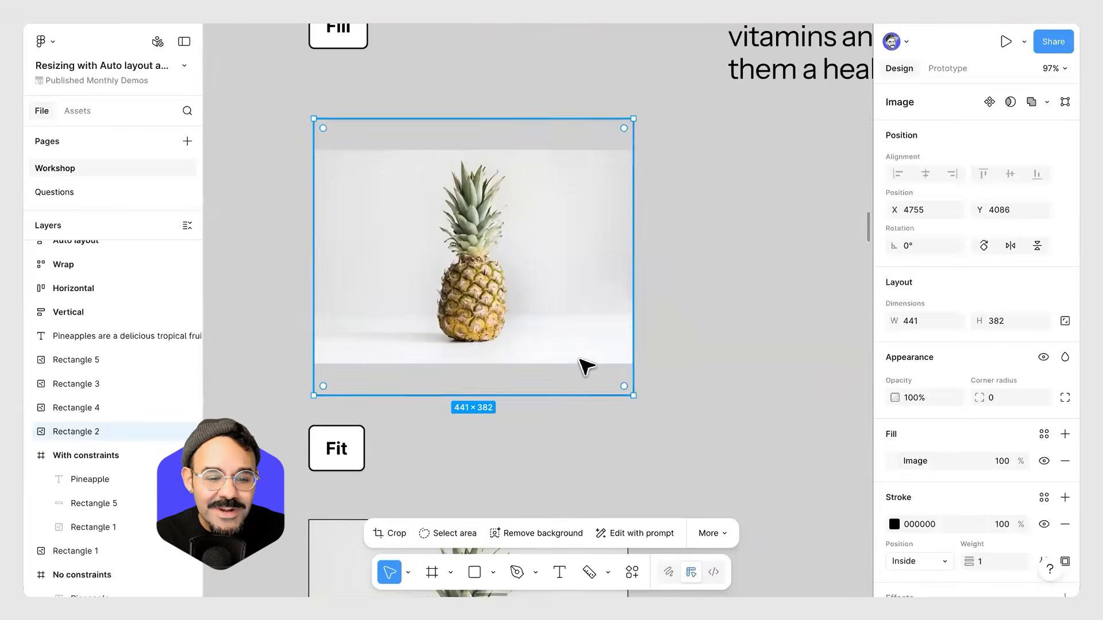
{"action": "left_click_drag", "start_coordinate": [596, 395], "coordinate": [588, 350]}
{"action": "left_click_drag", "start_coordinate": [528, 257], "coordinate": [543, 401]}
{"action": "left_click_drag", "start_coordinate": [586, 359], "coordinate": [598, 339]}
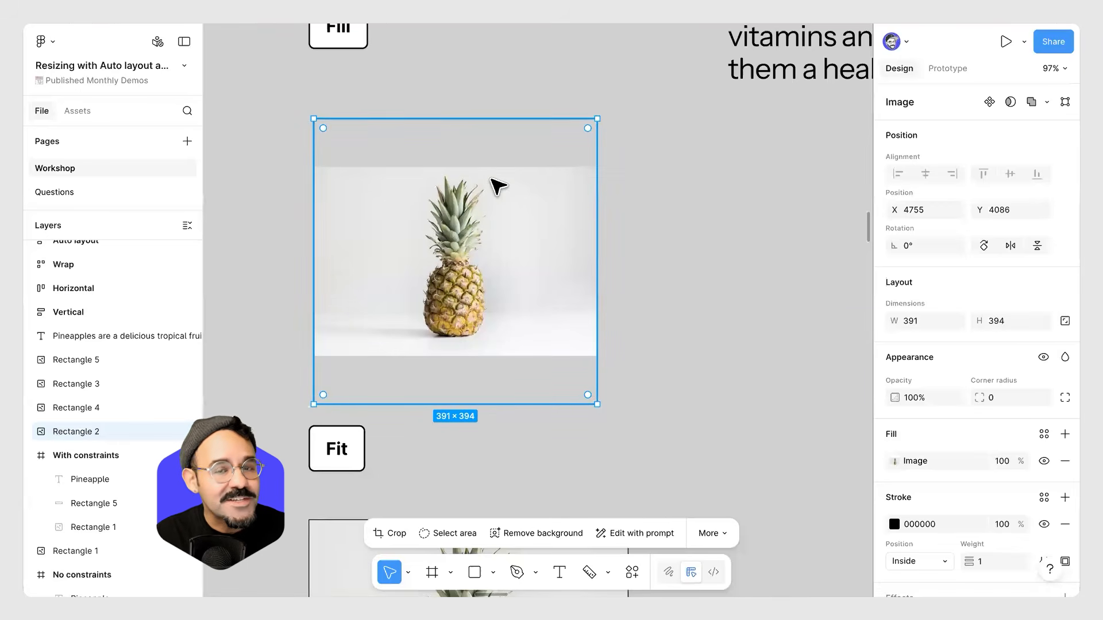
{"action": "left_click_drag", "start_coordinate": [591, 374], "coordinate": [621, 368]}
Resize the Fill image's width to about 420 px to show how the picture fills it.
{"action": "scroll", "coordinate": [583, 398], "scroll_direction": "up", "scroll_amount": 6}
{"action": "left_click", "coordinate": [632, 298]}
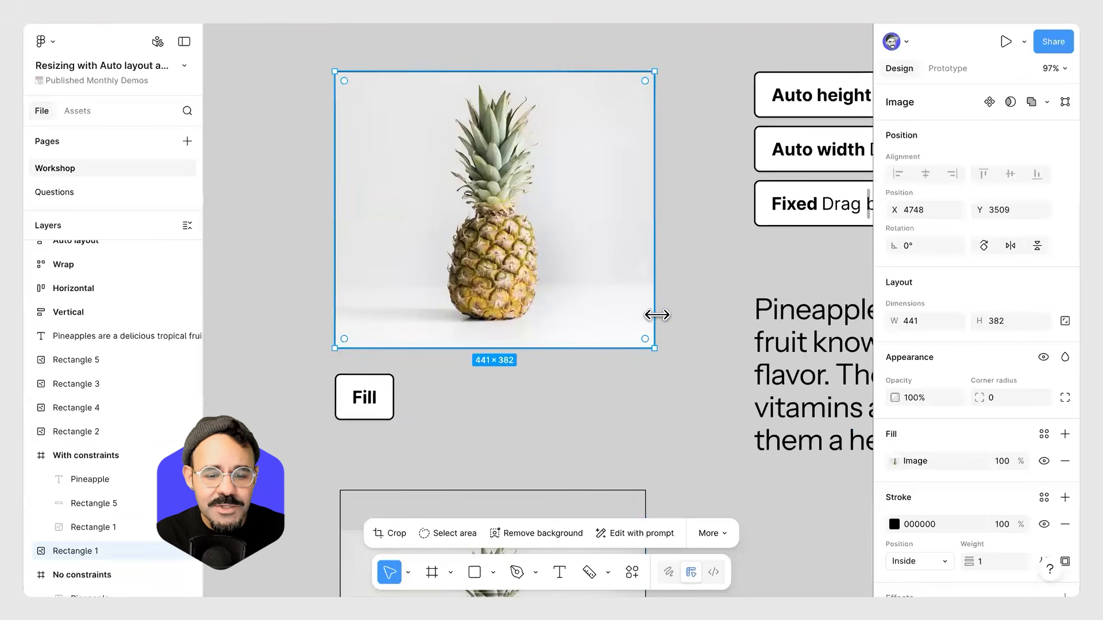
{"action": "left_click_drag", "start_coordinate": [511, 310], "coordinate": [533, 297]}
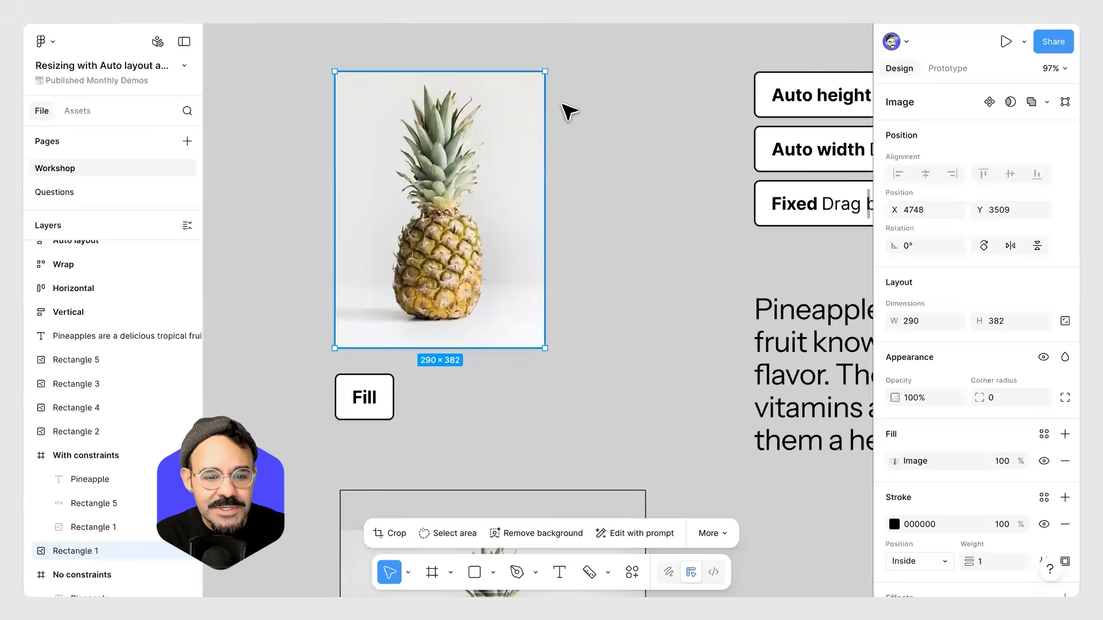
{"action": "left_click_drag", "start_coordinate": [506, 315], "coordinate": [638, 320]}
{"action": "scroll", "coordinate": [648, 418], "scroll_direction": "down", "scroll_amount": 3}
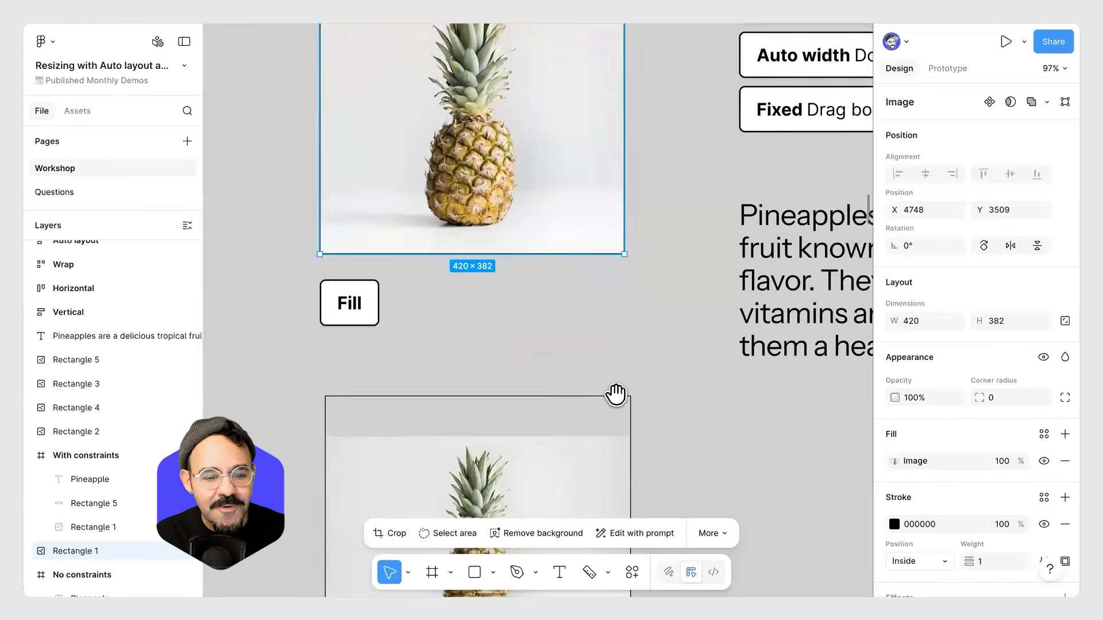
{"action": "scroll", "coordinate": [616, 394], "scroll_direction": "down", "scroll_amount": 5}
{"action": "left_click", "coordinate": [632, 369]}
{"action": "mouse_move", "coordinate": [601, 370]}
{"action": "left_mouse_down"}
{"action": "mouse_move", "coordinate": [606, 231]}
{"action": "mouse_move", "coordinate": [603, 357]}
{"action": "left_mouse_up"}
{"action": "left_click", "coordinate": [714, 382]}
{"action": "scroll", "coordinate": [690, 365], "scroll_direction": "down", "scroll_amount": 5}
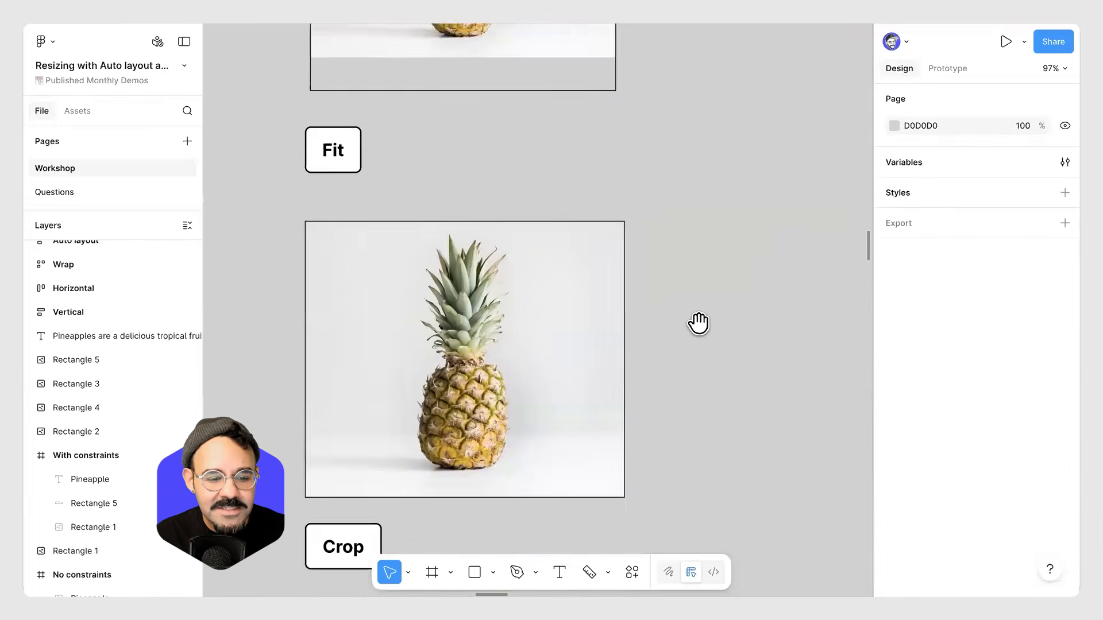
Crop the image on the Crop board by enlarging the picture inside its frame and shifting it upward.
{"action": "scroll", "coordinate": [698, 324], "scroll_direction": "down", "scroll_amount": 3}
{"action": "left_click", "coordinate": [555, 265]}
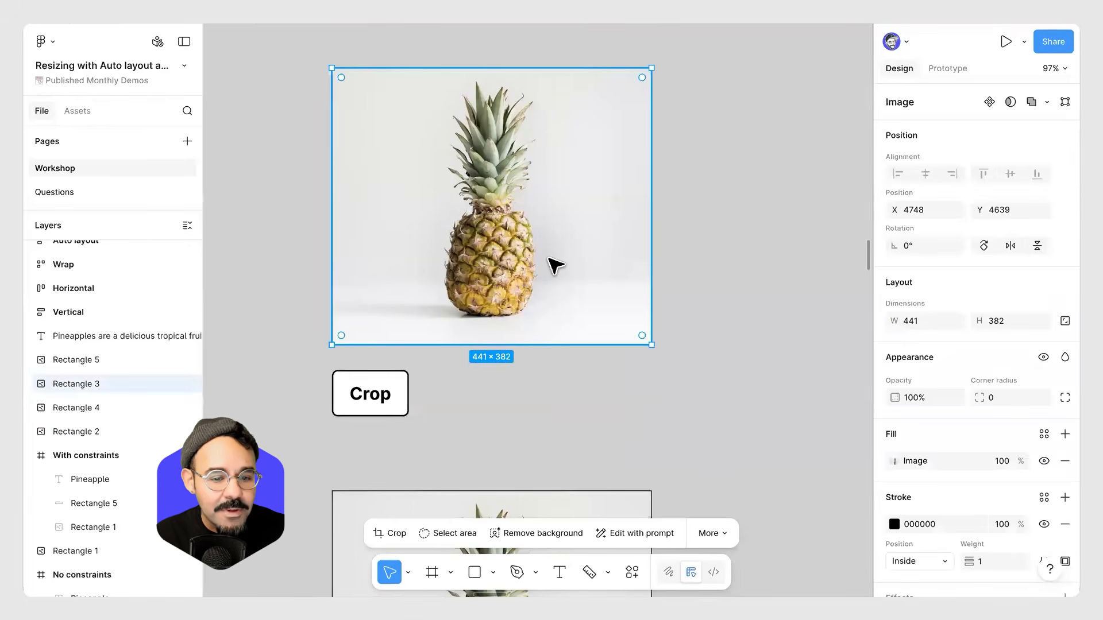
{"action": "double_click", "coordinate": [538, 209]}
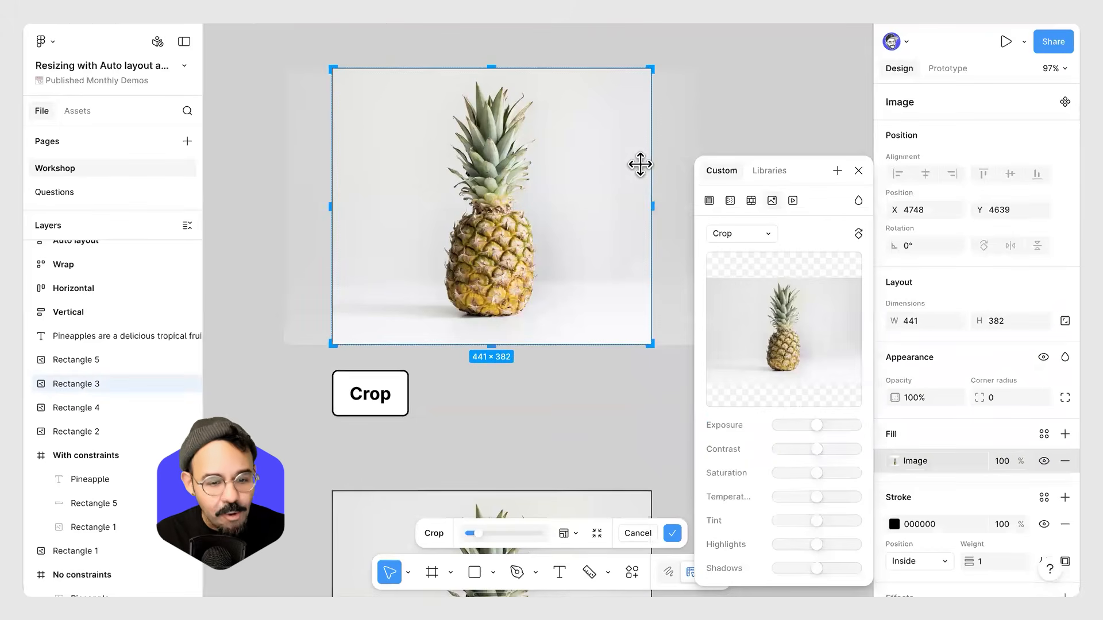
{"action": "left_click", "coordinate": [671, 115]}
{"action": "left_click", "coordinate": [737, 104]}
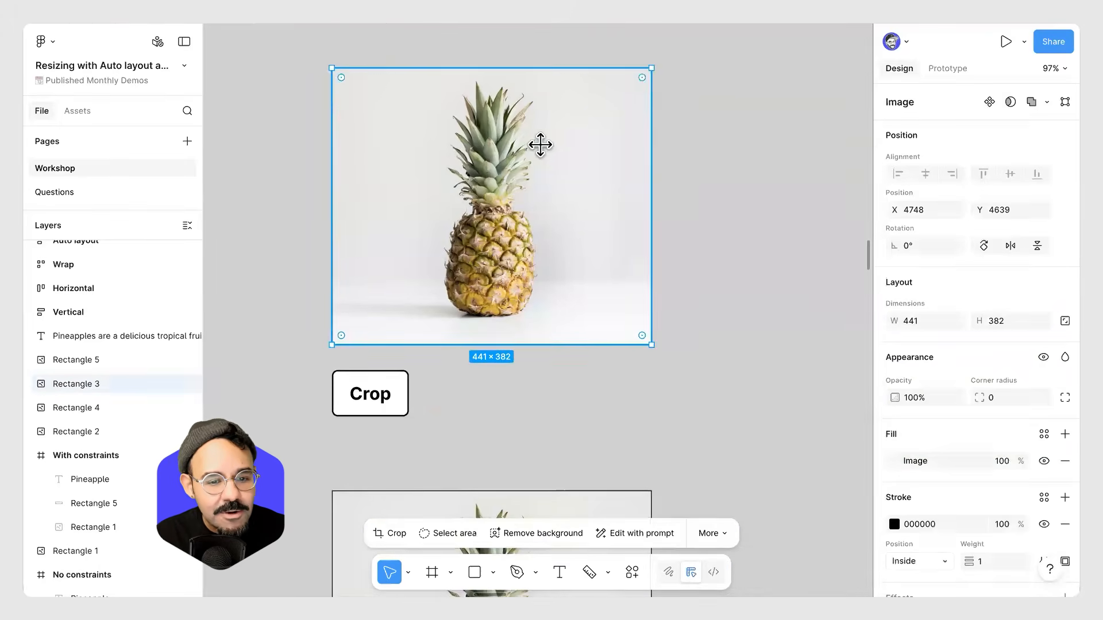
{"action": "double_click", "coordinate": [537, 143]}
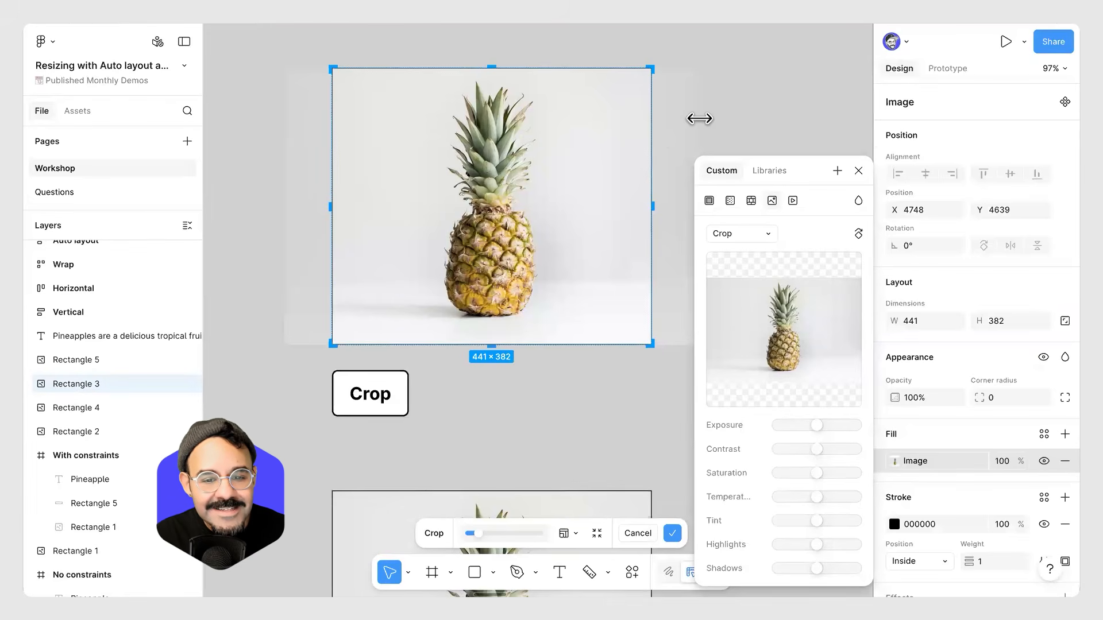
{"action": "left_click_drag", "start_coordinate": [697, 119], "coordinate": [770, 123]}
{"action": "mouse_move", "coordinate": [557, 199]}
{"action": "left_mouse_down"}
{"action": "mouse_move", "coordinate": [555, 253]}
{"action": "mouse_move", "coordinate": [559, 140]}
{"action": "mouse_move", "coordinate": [559, 179]}
{"action": "left_mouse_up"}
{"action": "left_click", "coordinate": [579, 427]}
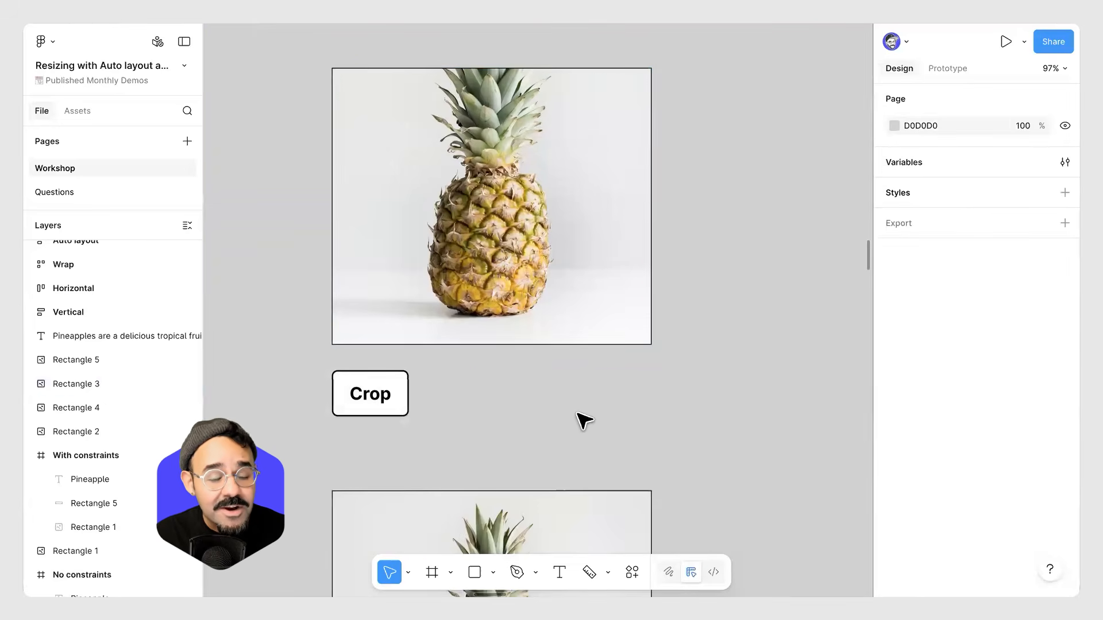
Test resizing the cropped image on the Crop board by dragging its edges.
{"action": "scroll", "coordinate": [583, 421], "scroll_direction": "down", "scroll_amount": 2}
{"action": "left_click", "coordinate": [637, 287]}
{"action": "left_click_drag", "start_coordinate": [643, 288], "coordinate": [777, 285]}
{"action": "left_click_drag", "start_coordinate": [550, 287], "coordinate": [644, 321]}
{"action": "mouse_move", "coordinate": [585, 351]}
{"action": "left_mouse_down"}
{"action": "mouse_move", "coordinate": [577, 194]}
{"action": "mouse_move", "coordinate": [586, 366]}
{"action": "mouse_move", "coordinate": [587, 352]}
{"action": "left_mouse_up"}
{"action": "left_click_drag", "start_coordinate": [582, 203], "coordinate": [574, 347]}
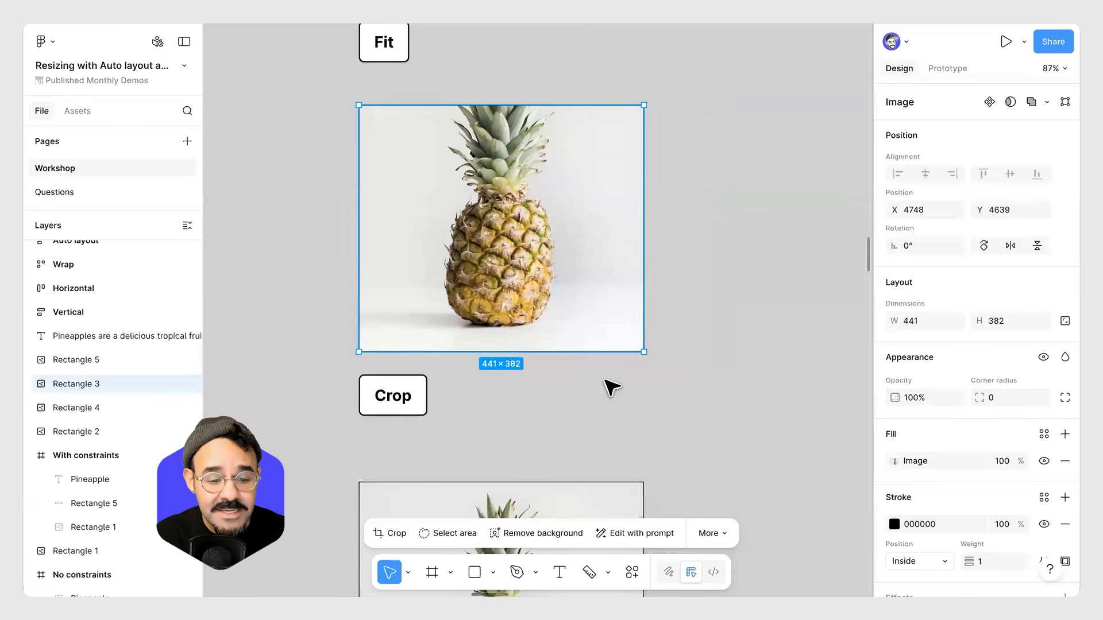
{"action": "left_click", "coordinate": [629, 445]}
Crop the image on the Crop w/ Aspect ratio enabled board by enlarging the picture inside its frame.
{"action": "scroll", "coordinate": [603, 253], "scroll_direction": "down", "scroll_amount": 6}
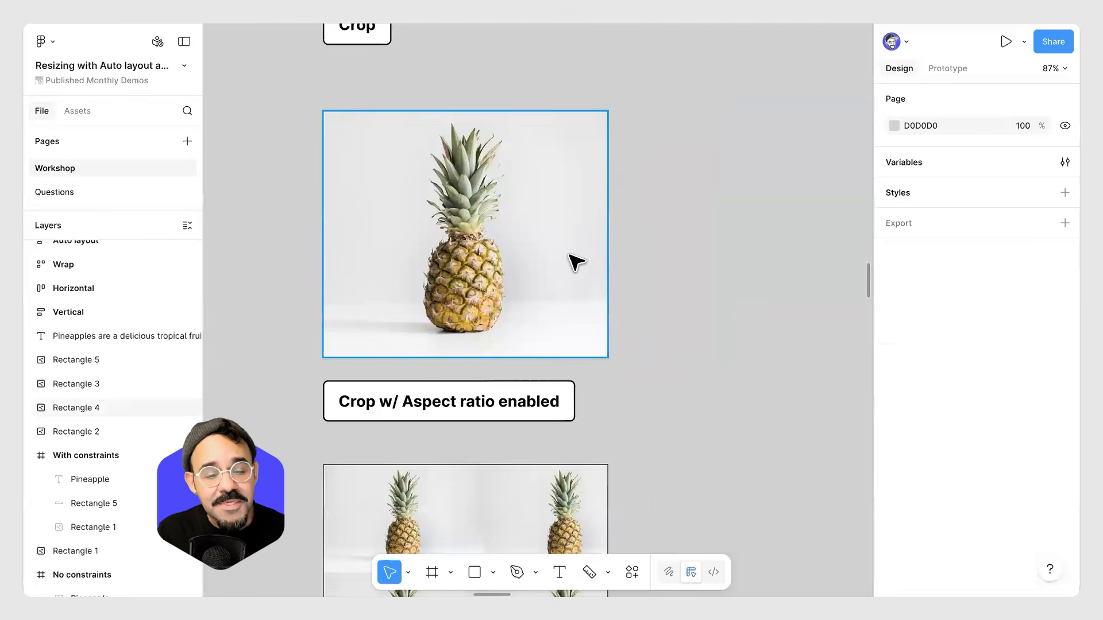
{"action": "left_click", "coordinate": [575, 261]}
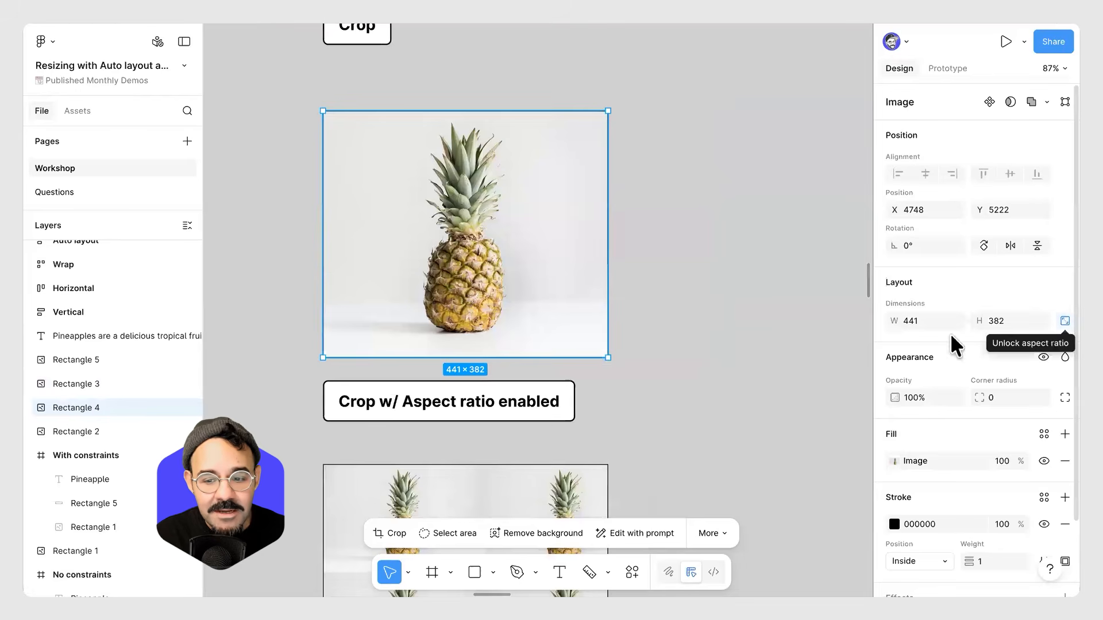
{"action": "left_click", "coordinate": [619, 284]}
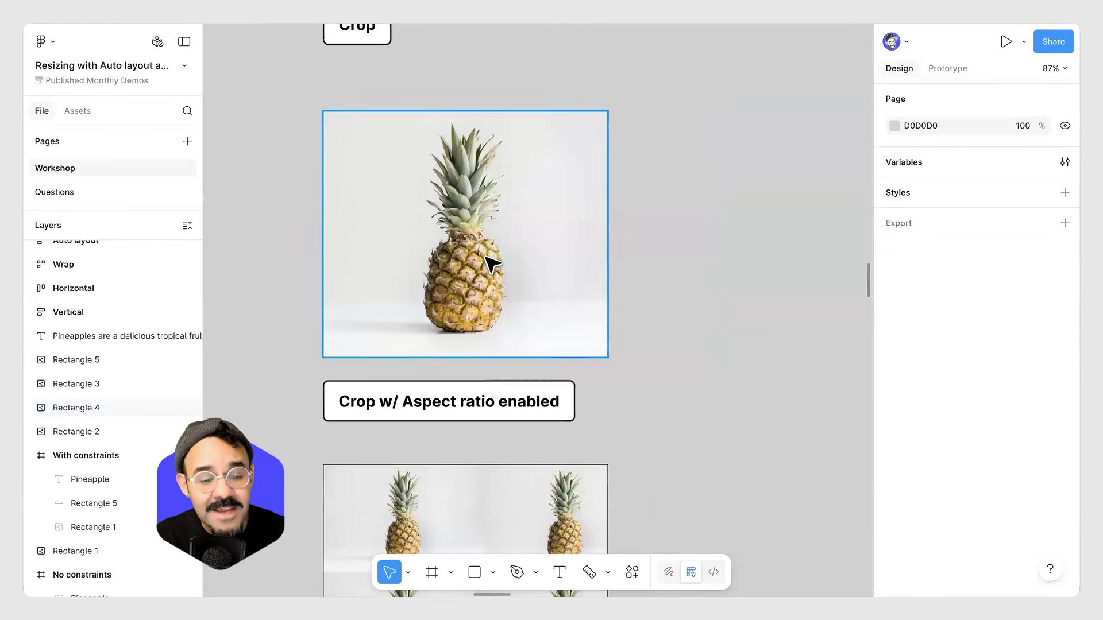
{"action": "double_click", "coordinate": [486, 255]}
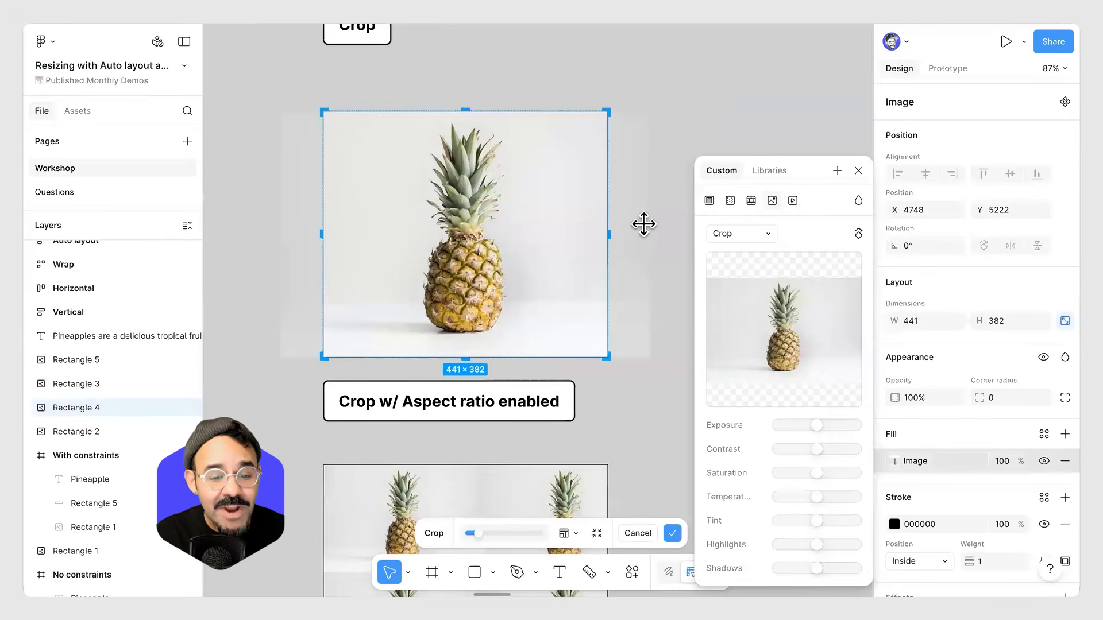
{"action": "mouse_move", "coordinate": [648, 226]}
{"action": "left_mouse_down"}
{"action": "mouse_move", "coordinate": [705, 236]}
{"action": "mouse_move", "coordinate": [653, 226]}
{"action": "mouse_move", "coordinate": [652, 217]}
{"action": "left_mouse_up"}
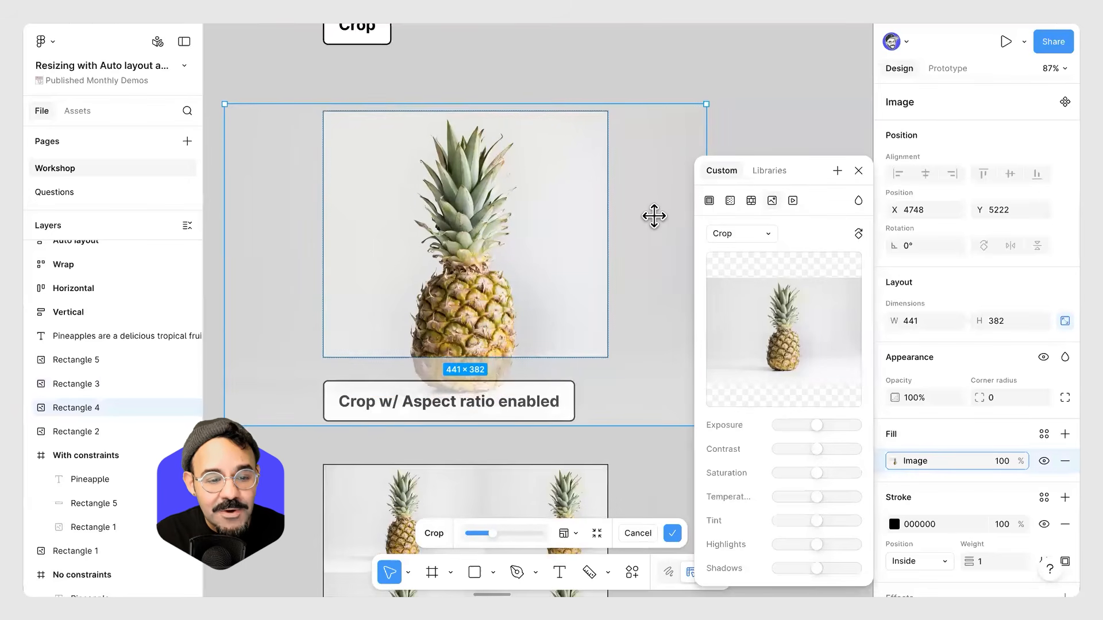
{"action": "left_click", "coordinate": [649, 95]}
{"action": "left_click", "coordinate": [649, 95]}
{"action": "left_click", "coordinate": [566, 204]}
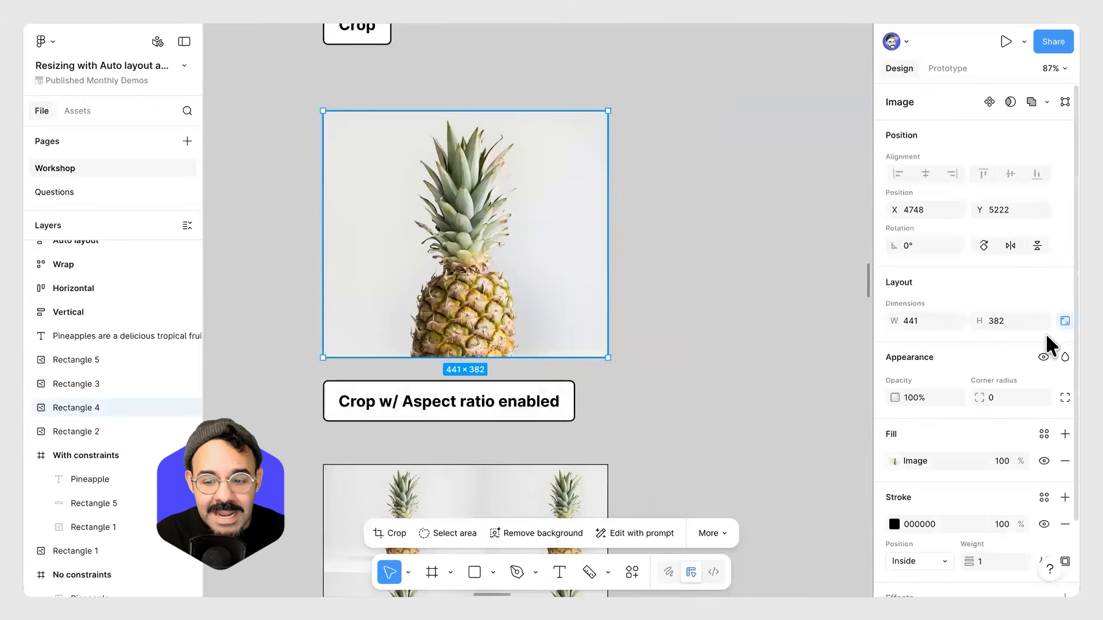
Test resizing the aspect-locked cropped image, undoing each resize.
{"action": "left_click_drag", "start_coordinate": [605, 276], "coordinate": [527, 263]}
{"action": "key", "text": "ctrl+z"}
{"action": "left_click_drag", "start_coordinate": [532, 353], "coordinate": [531, 294]}
{"action": "key", "text": "ctrl+z"}
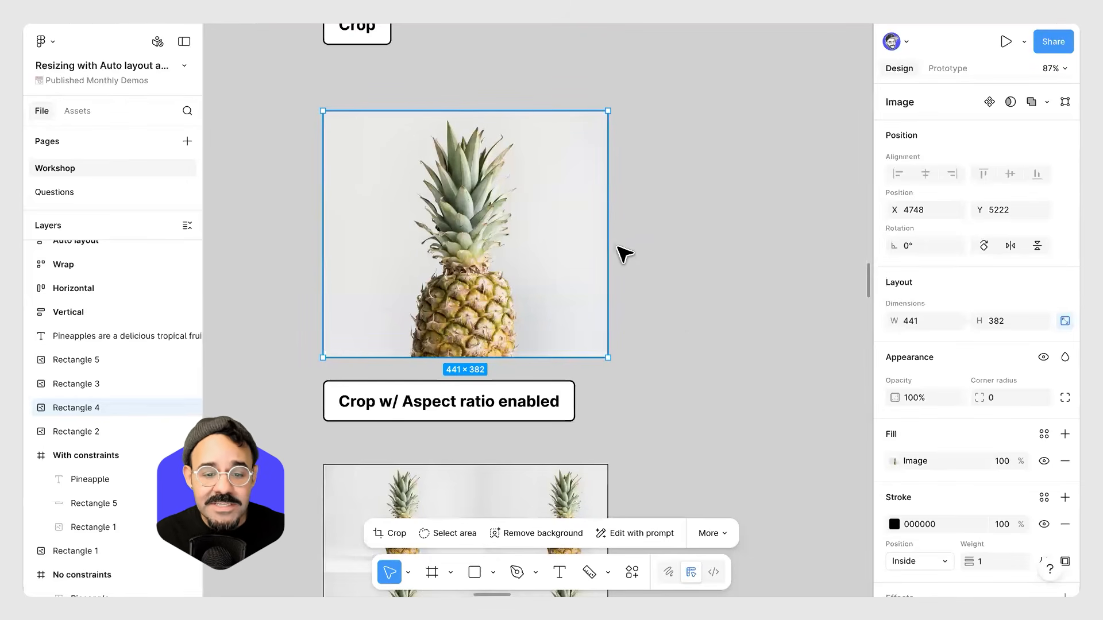
{"action": "left_click_drag", "start_coordinate": [604, 241], "coordinate": [592, 265]}
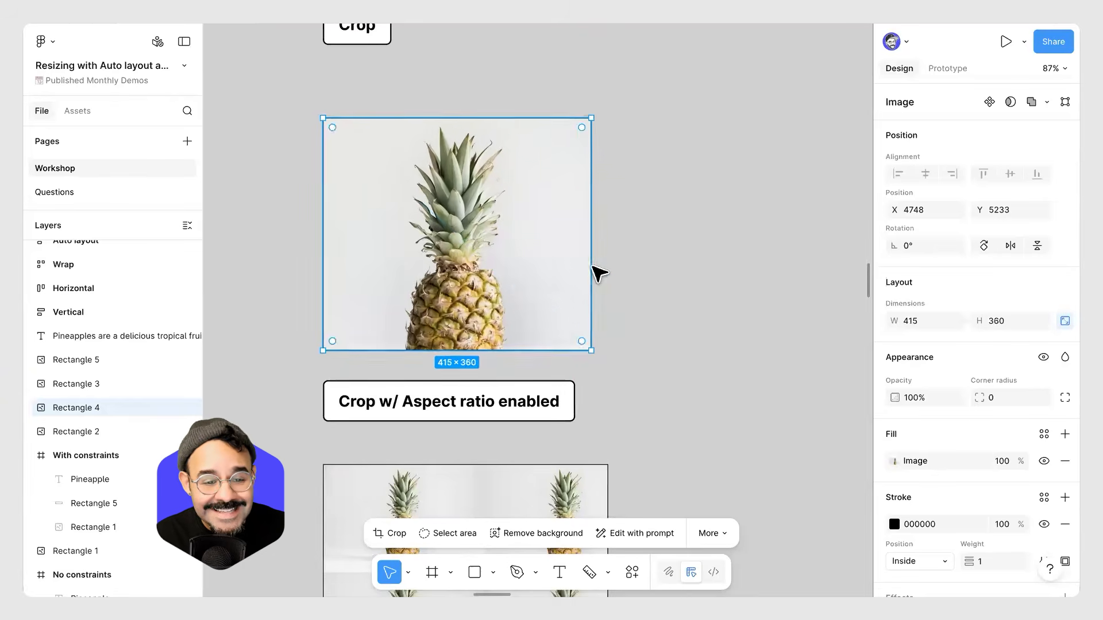
{"action": "key", "text": "ctrl+z"}
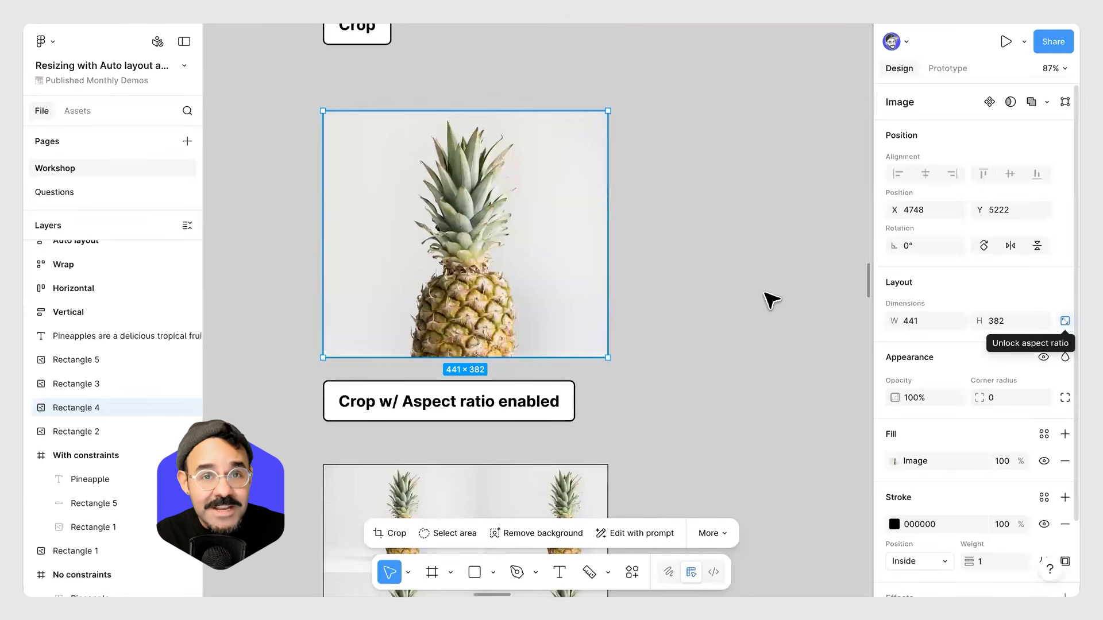
{"action": "left_click_drag", "start_coordinate": [702, 556], "coordinate": [698, 461]}
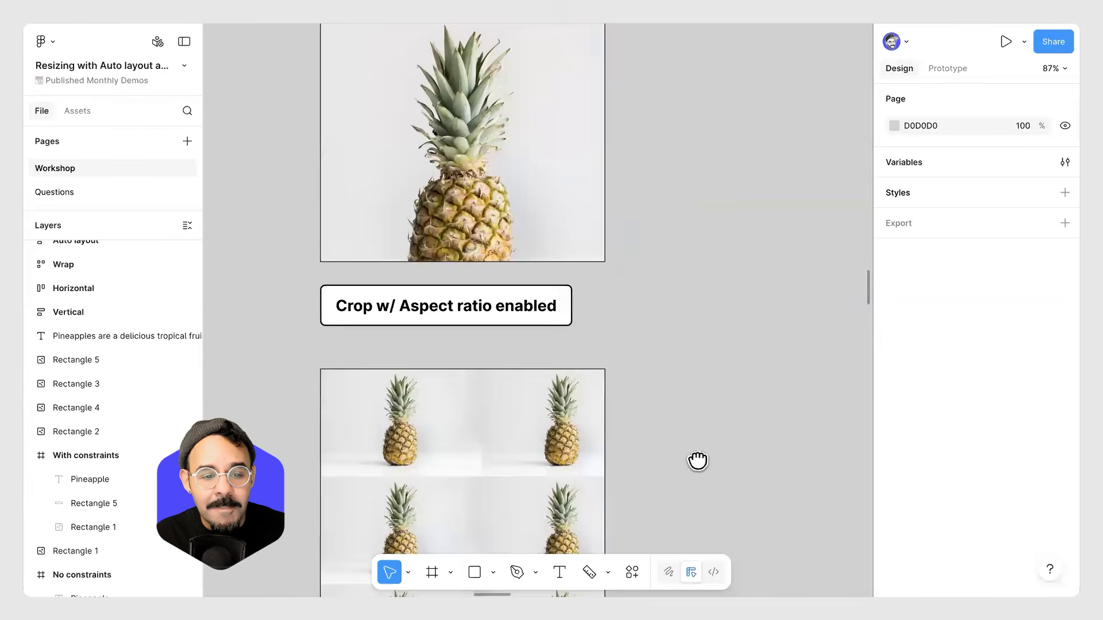
{"action": "scroll", "coordinate": [698, 462], "scroll_direction": "up", "scroll_amount": 3}
{"action": "left_click", "coordinate": [601, 323]}
{"action": "left_click_drag", "start_coordinate": [601, 322], "coordinate": [642, 352]}
{"action": "key", "text": "ctrl+z"}
{"action": "left_click", "coordinate": [698, 426]}
{"action": "left_click_drag", "start_coordinate": [678, 540], "coordinate": [695, 270]}
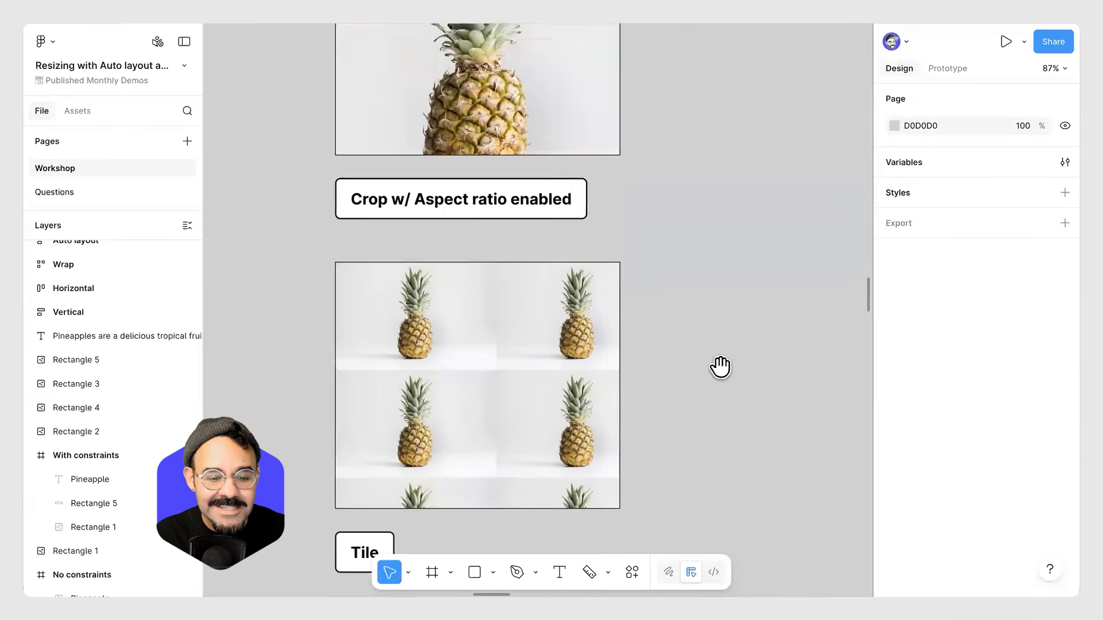
{"action": "scroll", "coordinate": [720, 366], "scroll_direction": "down", "scroll_amount": 4}
Resize the Tile image's width to about 433 px to show how the tiled picture repeats.
{"action": "left_click", "coordinate": [583, 356]}
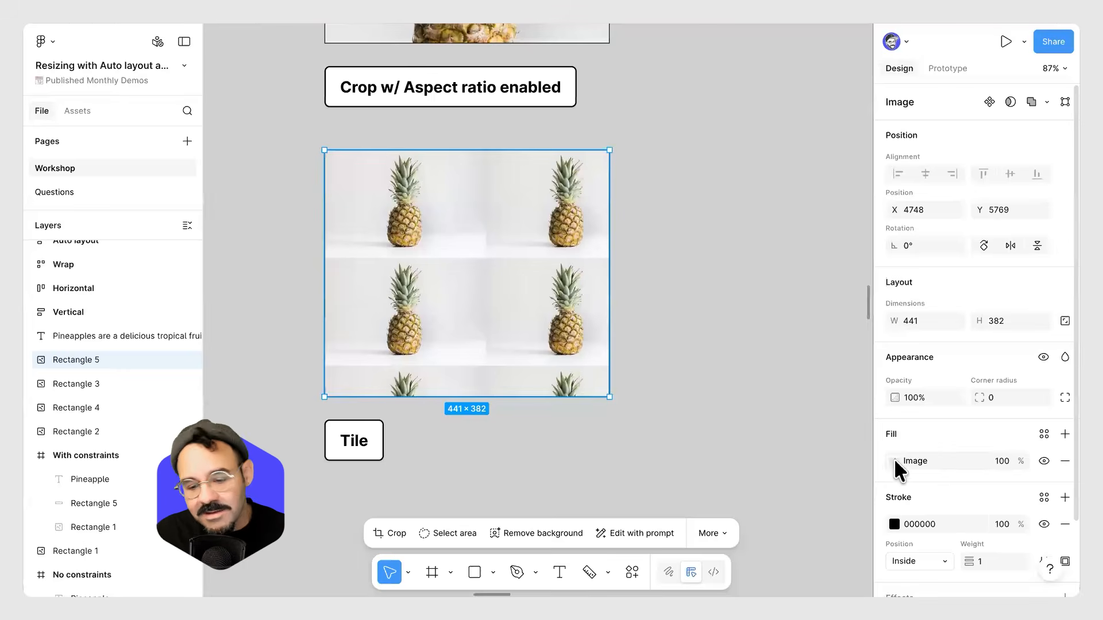
{"action": "left_click", "coordinate": [894, 460]}
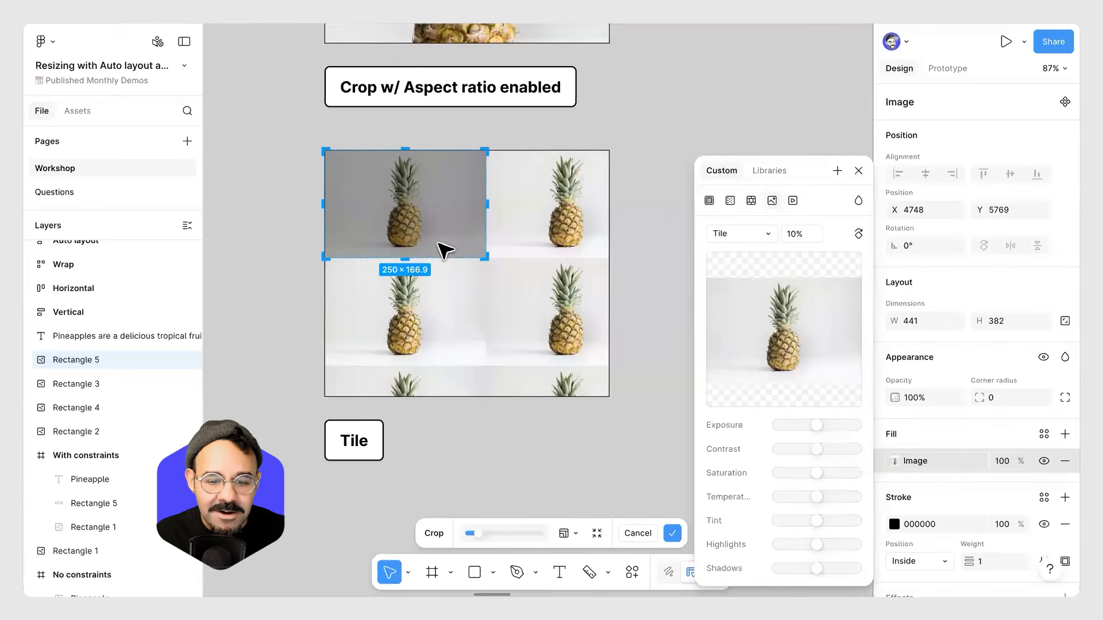
{"action": "left_click", "coordinate": [558, 286]}
{"action": "left_click_drag", "start_coordinate": [835, 329], "coordinate": [604, 345]}
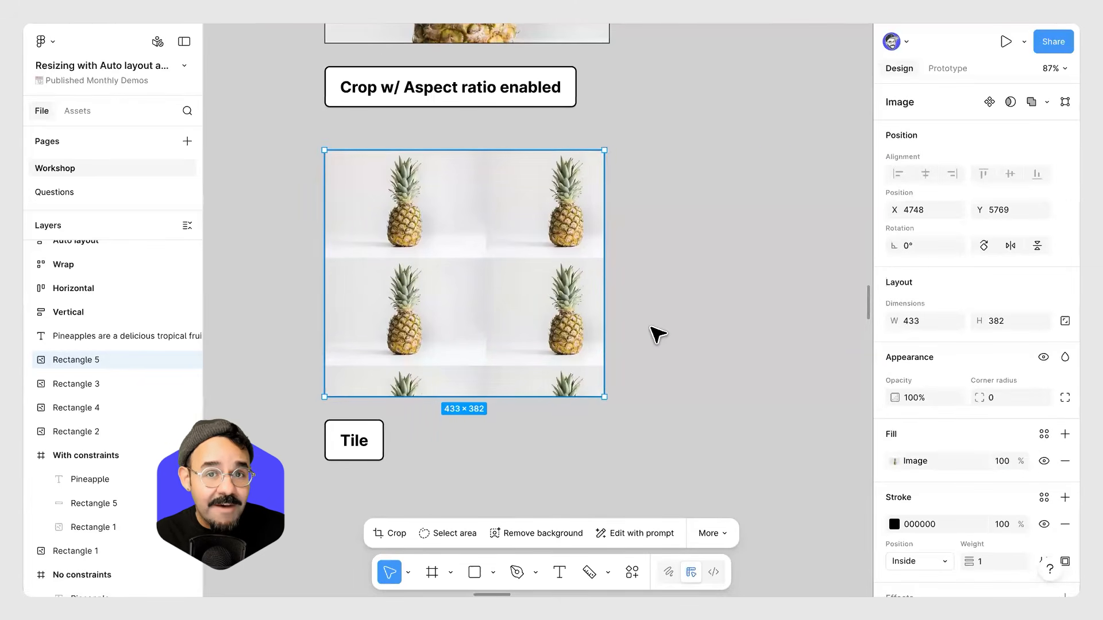
Switch the Tile image's fill to Pattern, then undo the change.
{"action": "left_click", "coordinate": [894, 461]}
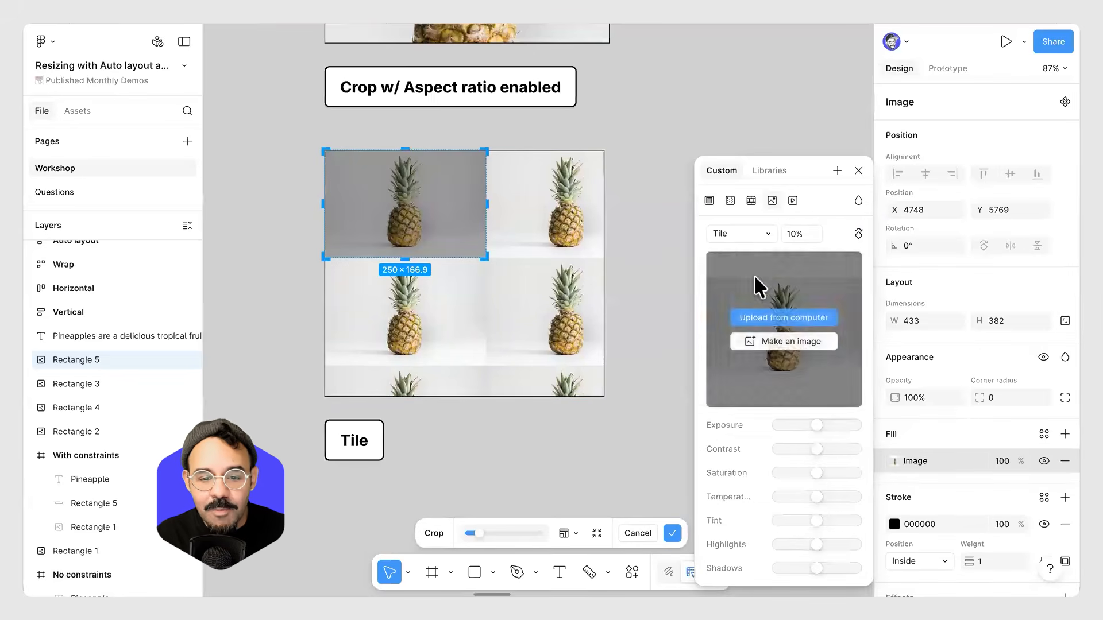
{"action": "left_click", "coordinate": [751, 200]}
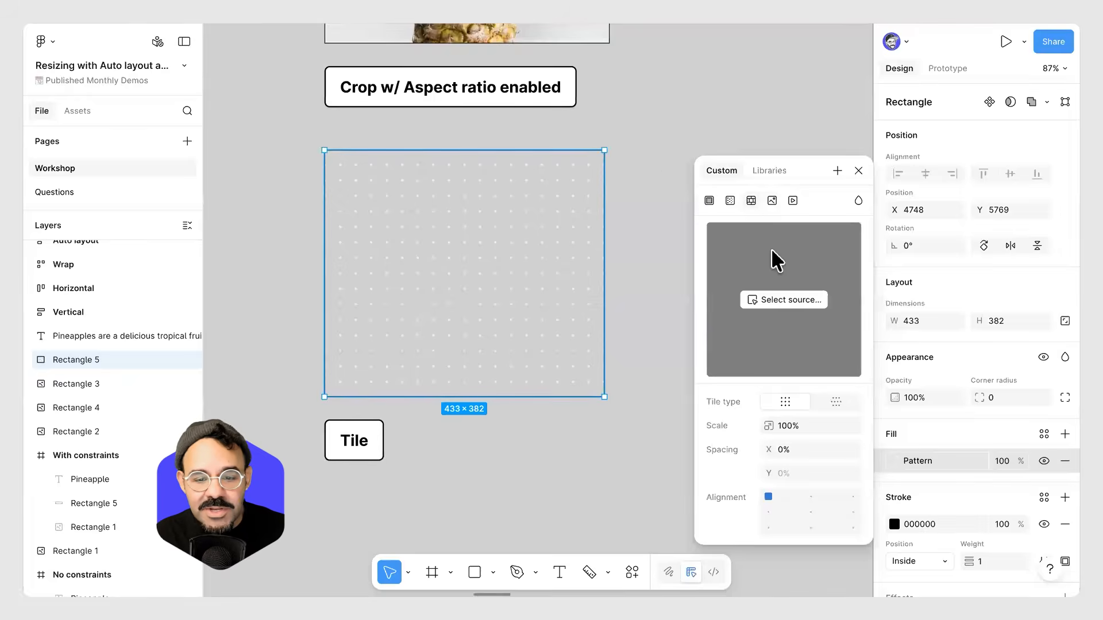
{"action": "left_click", "coordinate": [581, 32]}
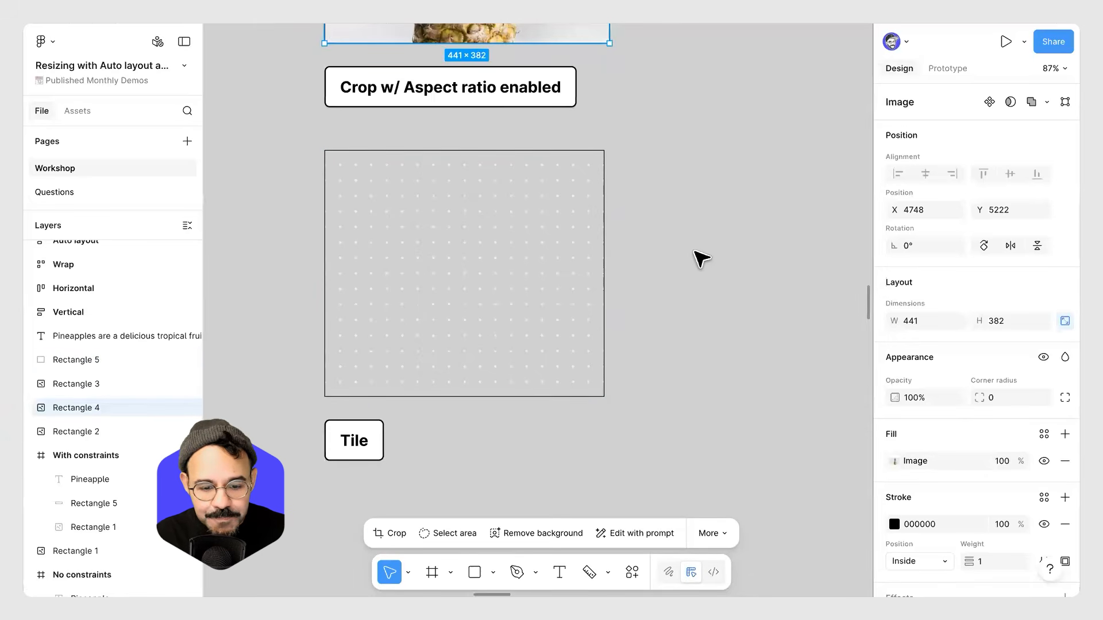
{"action": "scroll", "coordinate": [717, 260], "scroll_direction": "down", "scroll_amount": 2}
{"action": "key", "text": "ctrl+z"}
{"action": "key", "text": "ctrl+z"}
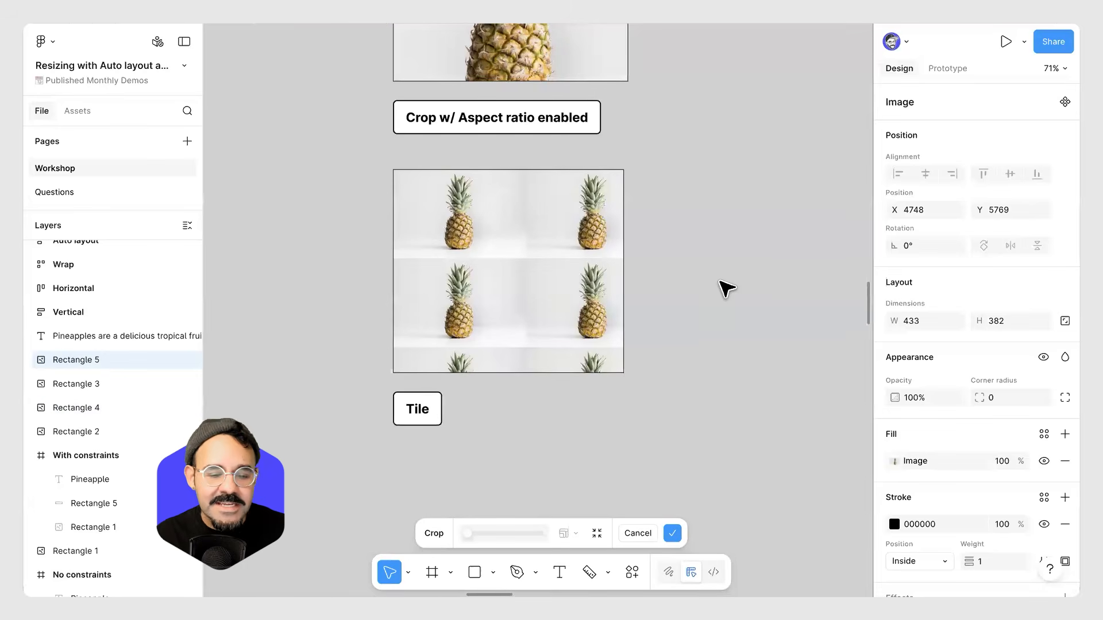
{"action": "key", "text": "Escape"}
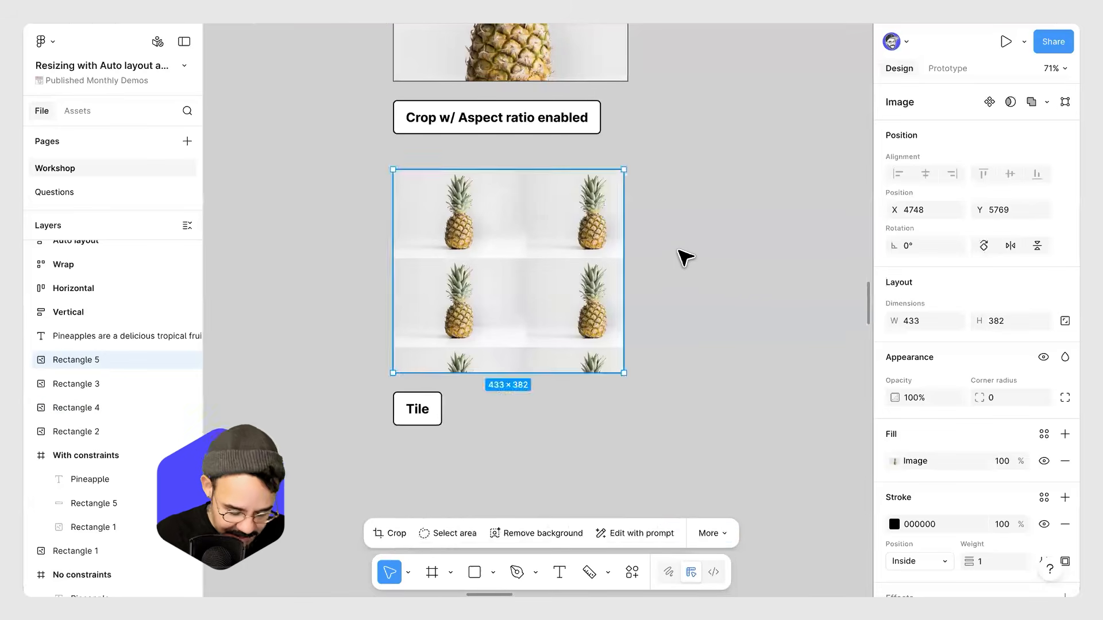
Draw a circle about 147 × 147 beside the Tile image and fill it with red EA4242.
{"action": "key", "text": "o"}
{"action": "left_click_drag", "start_coordinate": [664, 145], "coordinate": [742, 223]}
{"action": "left_click_drag", "start_coordinate": [705, 177], "coordinate": [724, 166]}
{"action": "left_click", "coordinate": [891, 459]}
{"action": "left_click_drag", "start_coordinate": [818, 307], "coordinate": [818, 272]}
{"action": "left_click", "coordinate": [687, 210]}
{"action": "left_click", "coordinate": [696, 195]}
Change the Tile image's fill type to Pattern.
{"action": "left_click", "coordinate": [556, 246]}
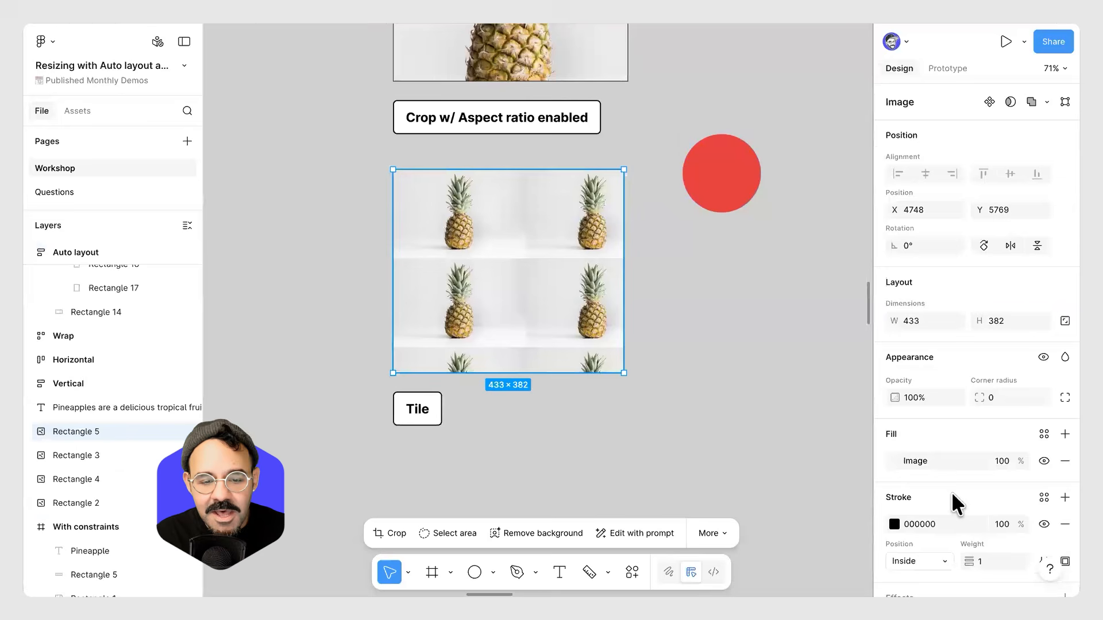
{"action": "left_click", "coordinate": [894, 461]}
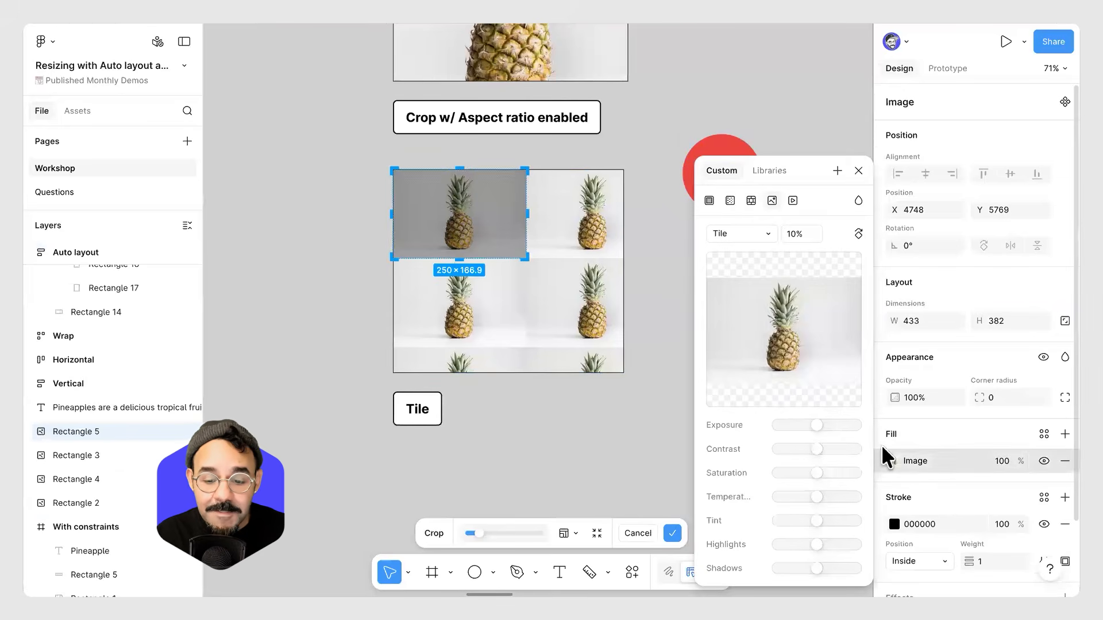
{"action": "left_click", "coordinate": [751, 200]}
{"action": "left_click", "coordinate": [729, 148]}
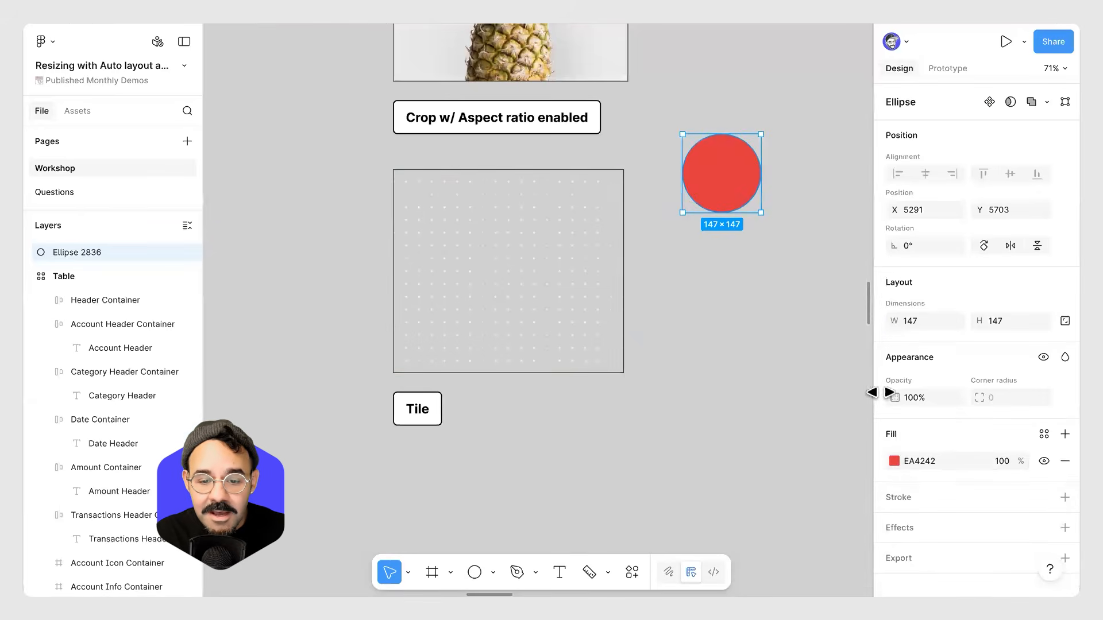
Switch the red circle's fill to Pattern, then undo it.
{"action": "left_click", "coordinate": [893, 460]}
{"action": "left_click_drag", "start_coordinate": [806, 186], "coordinate": [797, 252]}
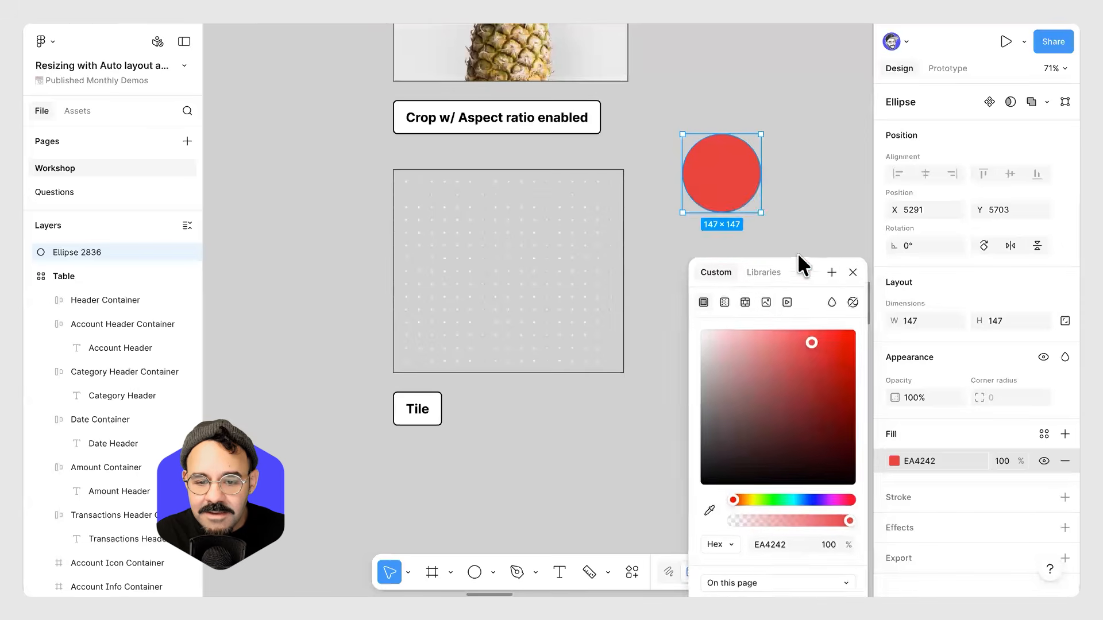
{"action": "left_click", "coordinate": [744, 298]}
{"action": "left_click", "coordinate": [781, 397]}
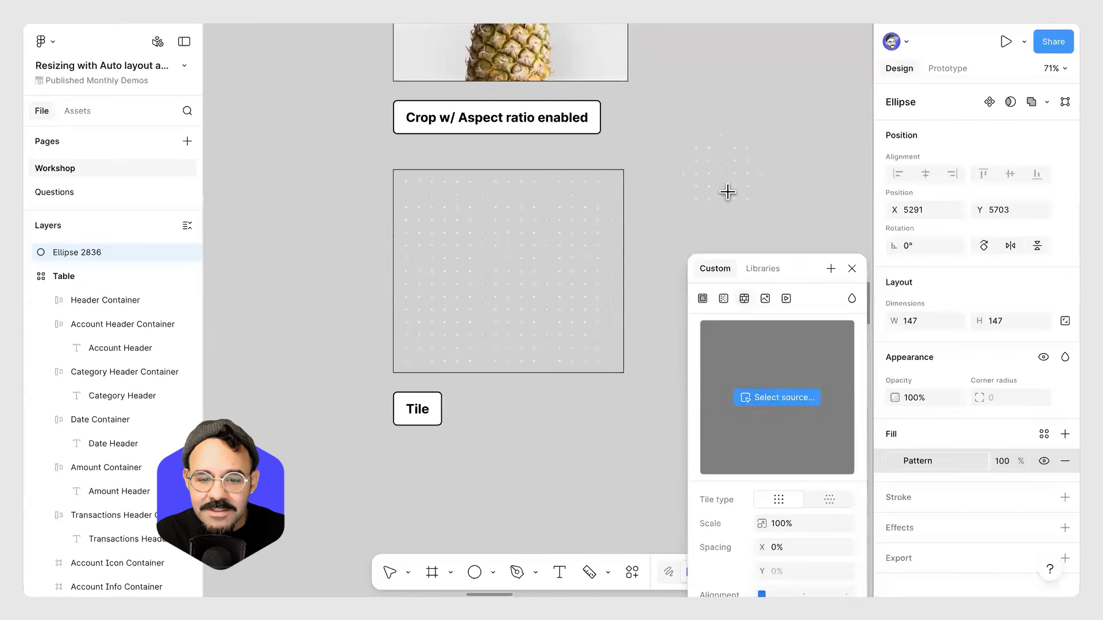
{"action": "key", "text": "ctrl+z"}
{"action": "key", "text": "ctrl+z"}
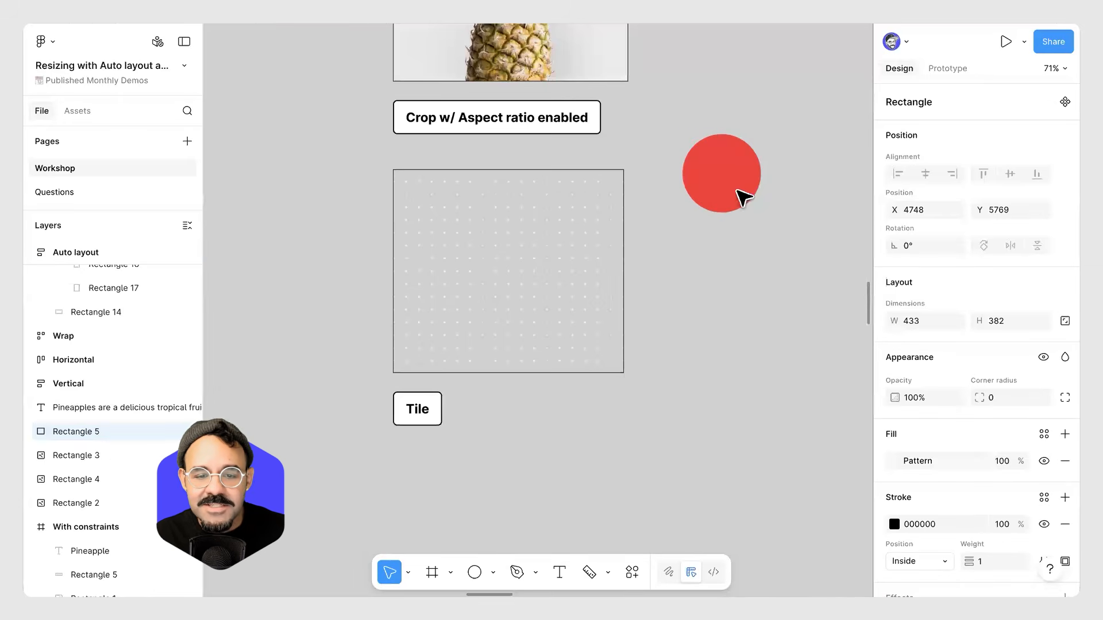
Set the red circle as the source of the Tile rectangle's pattern fill.
{"action": "left_click", "coordinate": [896, 461]}
{"action": "left_click", "coordinate": [788, 342]}
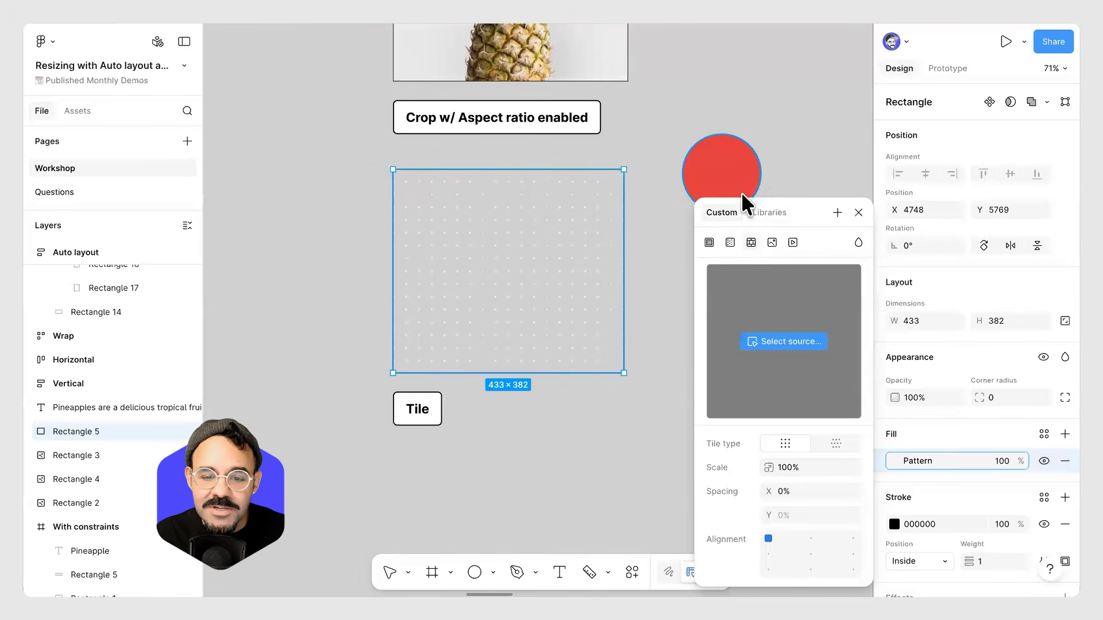
{"action": "left_click", "coordinate": [741, 193]}
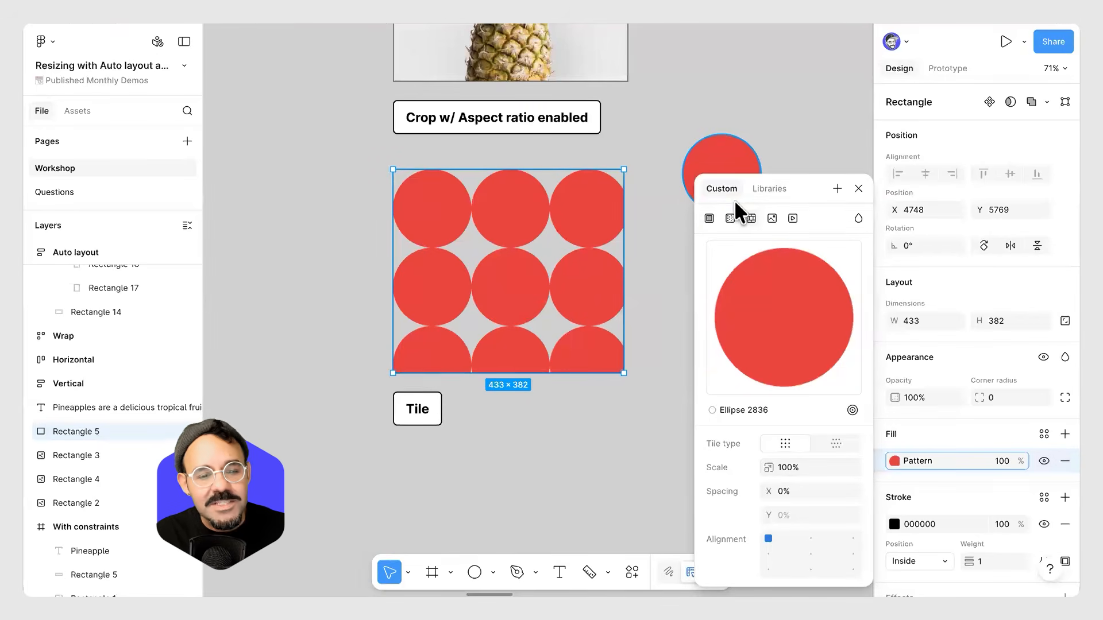
Switch the pattern to the offset tile type, centre its alignment, and set scale 27% and spacing 29%.
{"action": "left_click", "coordinate": [834, 443]}
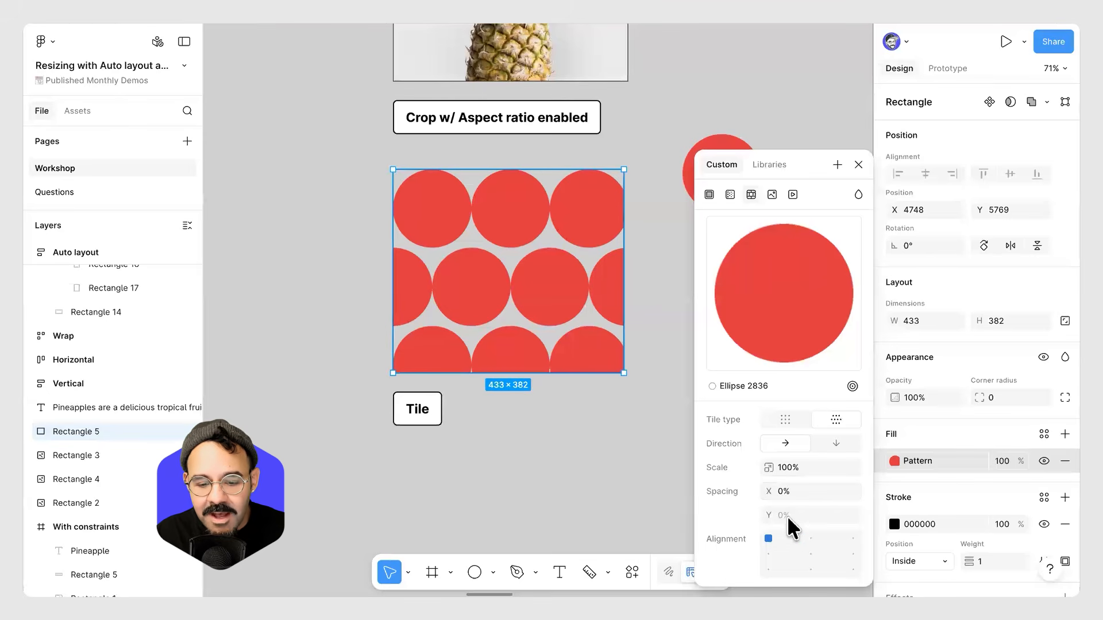
{"action": "left_click", "coordinate": [809, 552]}
{"action": "left_click_drag", "start_coordinate": [770, 489], "coordinate": [633, 479]}
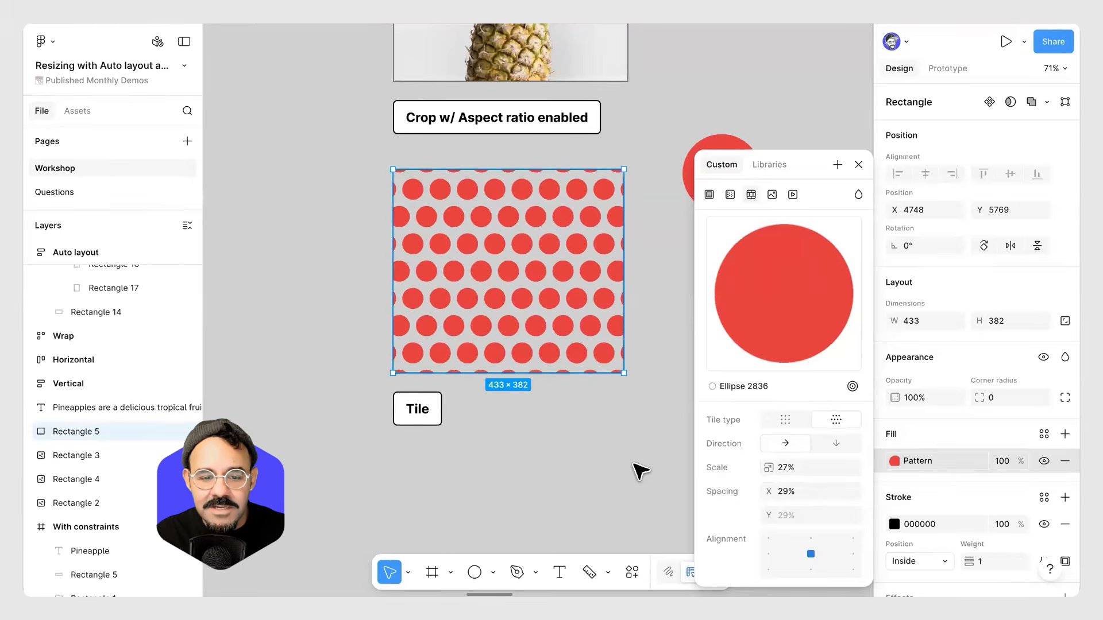
Undo the recent pattern fill changes on the Tile rectangle.
{"action": "left_click", "coordinate": [635, 464]}
{"action": "key", "text": "ctrl+z"}
{"action": "key", "text": "ctrl+z"}
{"action": "key", "text": "ctrl+z"}
{"action": "key", "text": "ctrl+z"}
{"action": "key", "text": "ctrl+z"}
Select the red circle next to the Tile image and delete it.
{"action": "left_click", "coordinate": [681, 414]}
{"action": "left_click", "coordinate": [681, 415]}
{"action": "scroll", "coordinate": [682, 414], "scroll_direction": "down", "scroll_amount": 2}
{"action": "scroll", "coordinate": [689, 422], "scroll_direction": "down", "scroll_amount": 5}
{"action": "left_click", "coordinate": [701, 316]}
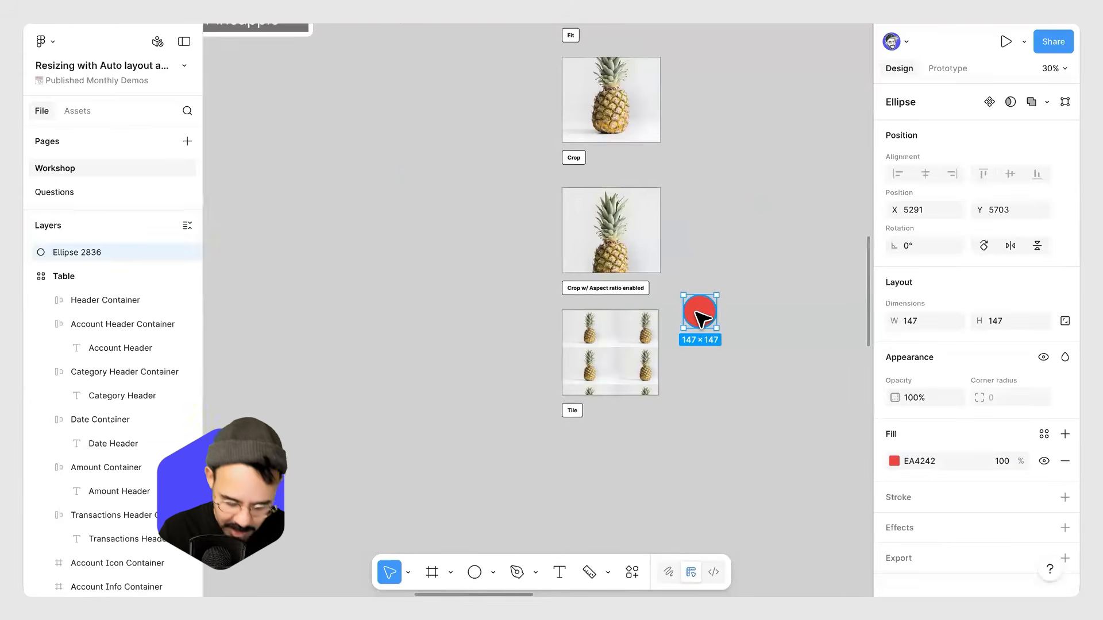
{"action": "key", "text": "Delete"}
{"action": "scroll", "coordinate": [632, 322], "scroll_direction": "right", "scroll_amount": 10}
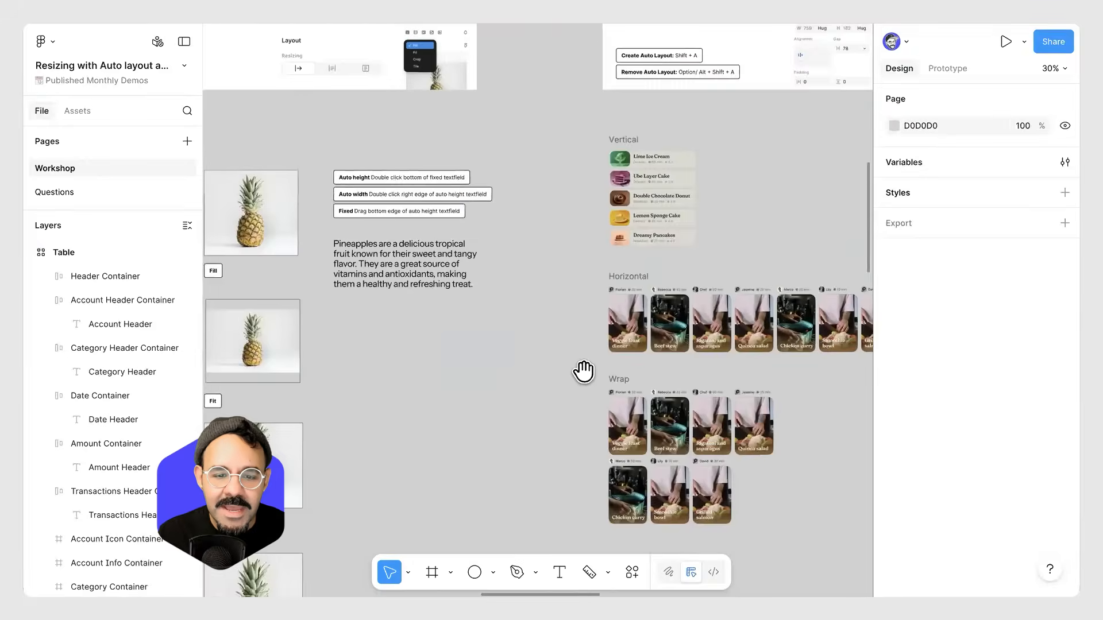
{"action": "scroll", "coordinate": [595, 247], "scroll_direction": "up", "scroll_amount": 5}
{"action": "scroll", "coordinate": [705, 268], "scroll_direction": "left", "scroll_amount": 3}
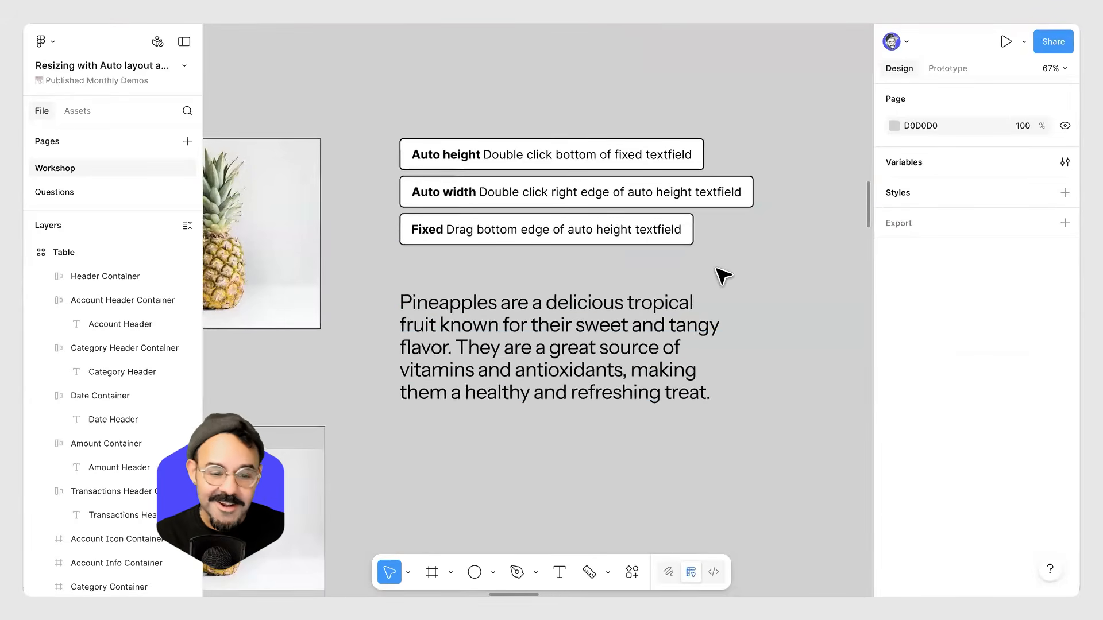
{"action": "scroll", "coordinate": [740, 338], "scroll_direction": "down", "scroll_amount": 5}
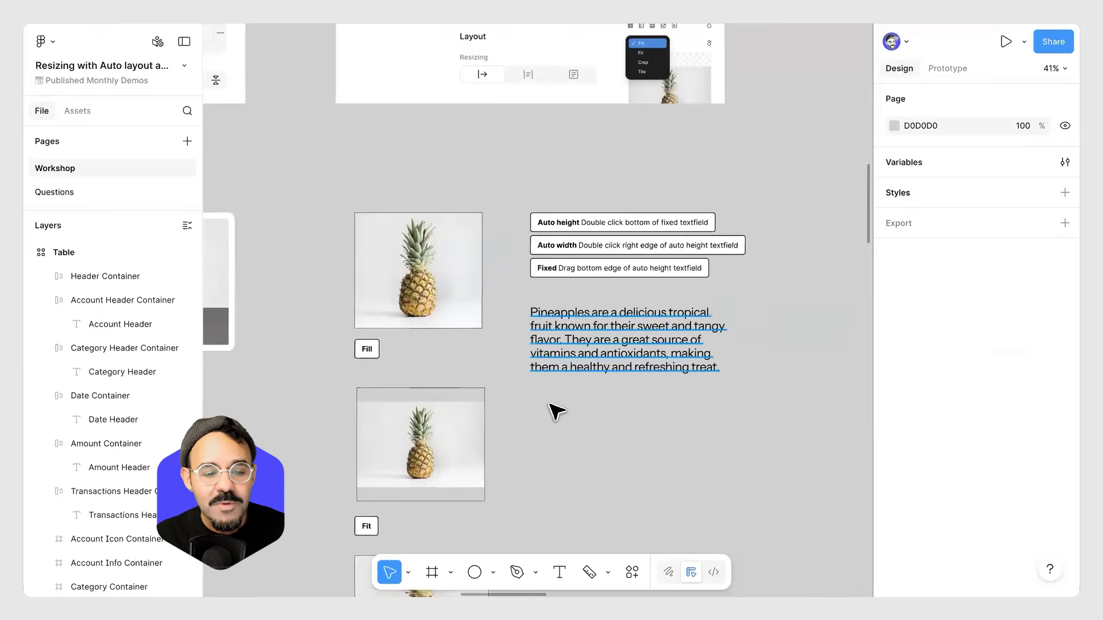
{"action": "scroll", "coordinate": [603, 285], "scroll_direction": "down", "scroll_amount": 6}
{"action": "scroll", "coordinate": [600, 315], "scroll_direction": "down", "scroll_amount": 2}
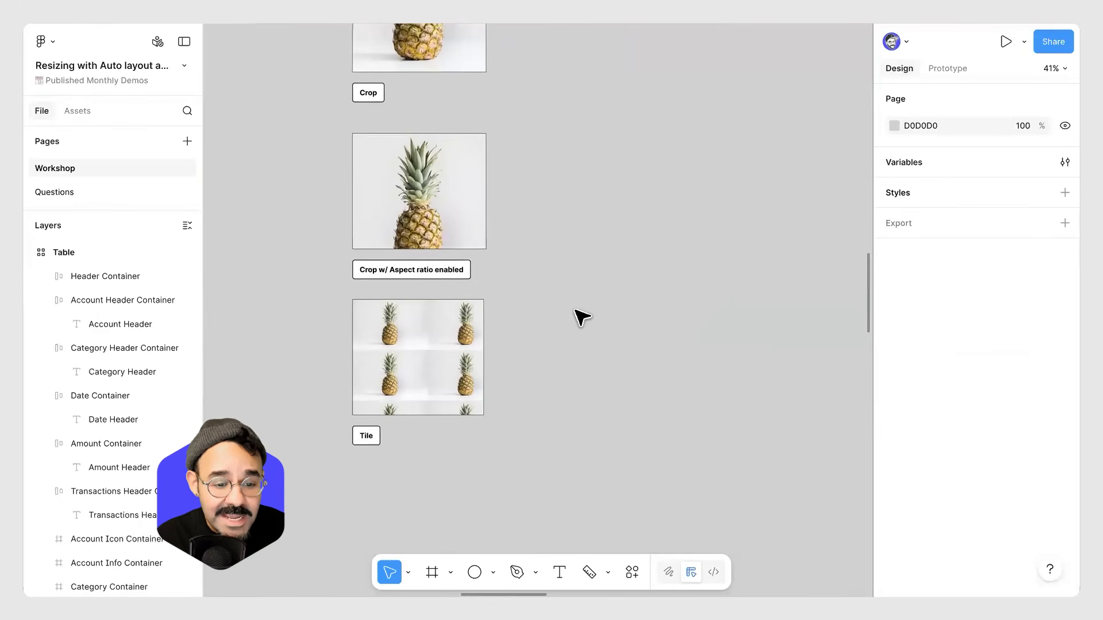
Try widening the Crop w/ Aspect ratio enabled image, then undo the resize.
{"action": "left_click_drag", "start_coordinate": [579, 247], "coordinate": [592, 270]}
{"action": "scroll", "coordinate": [591, 269], "scroll_direction": "up", "scroll_amount": 3}
{"action": "left_click", "coordinate": [380, 222]}
{"action": "left_click_drag", "start_coordinate": [472, 220], "coordinate": [523, 225]}
{"action": "key", "text": "ctrl+z"}
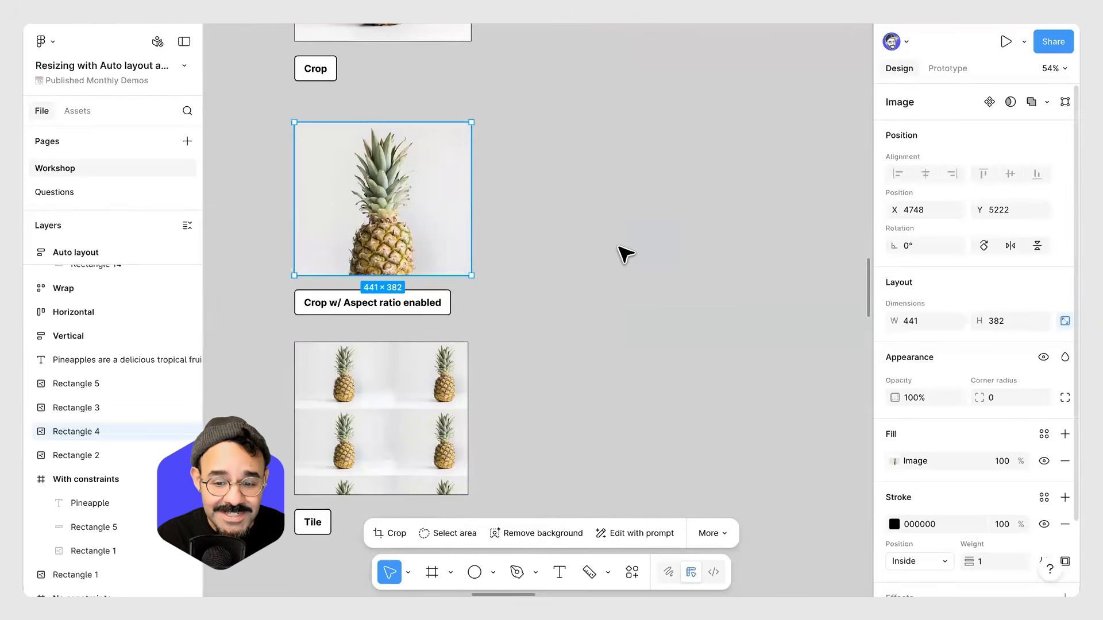
Open the image fill of the Fill example and switch its mode from Crop to Fill.
{"action": "left_click", "coordinate": [625, 253]}
{"action": "scroll", "coordinate": [534, 266], "scroll_direction": "up", "scroll_amount": 10}
{"action": "scroll", "coordinate": [539, 333], "scroll_direction": "up", "scroll_amount": 5}
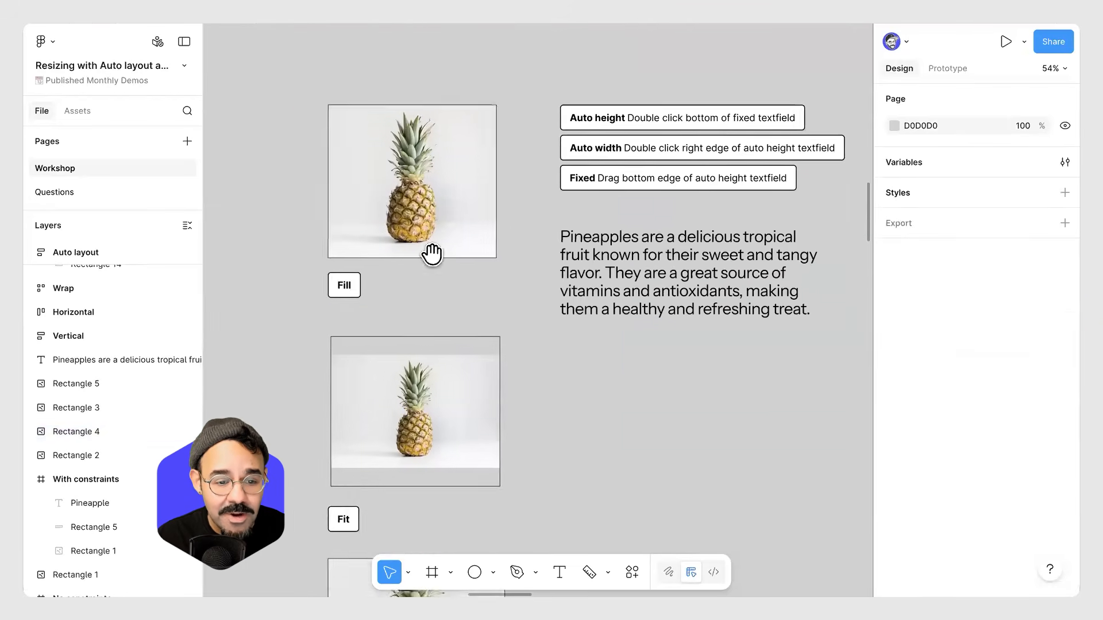
{"action": "left_click", "coordinate": [471, 253]}
{"action": "mouse_move", "coordinate": [498, 251]}
{"action": "left_mouse_down"}
{"action": "mouse_move", "coordinate": [405, 250]}
{"action": "mouse_move", "coordinate": [529, 253]}
{"action": "mouse_move", "coordinate": [504, 251]}
{"action": "left_mouse_up"}
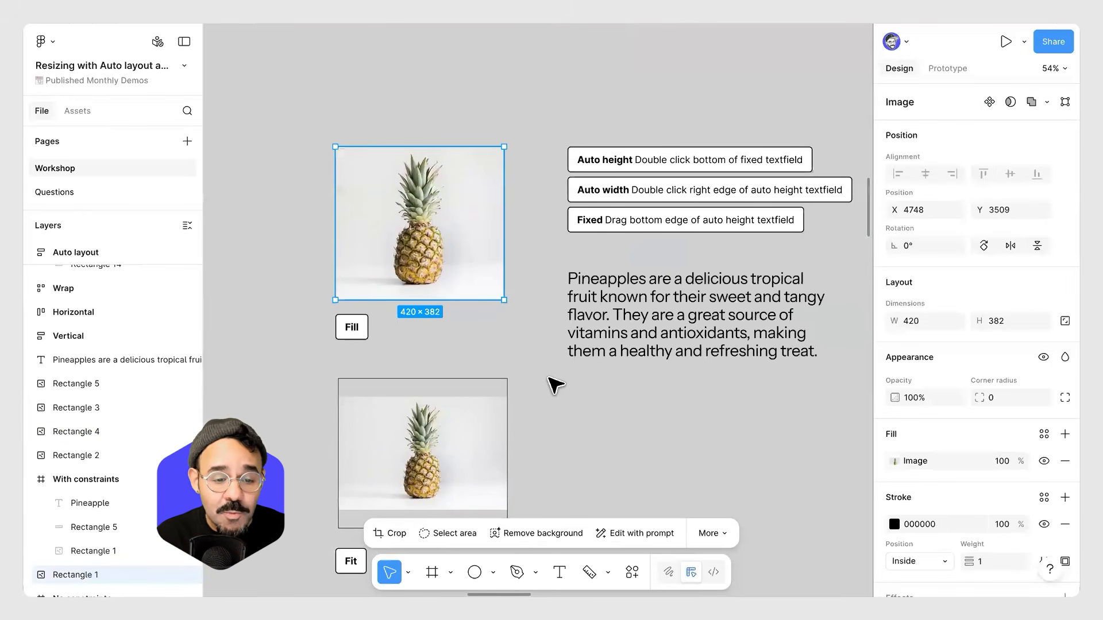
{"action": "double_click", "coordinate": [464, 274]}
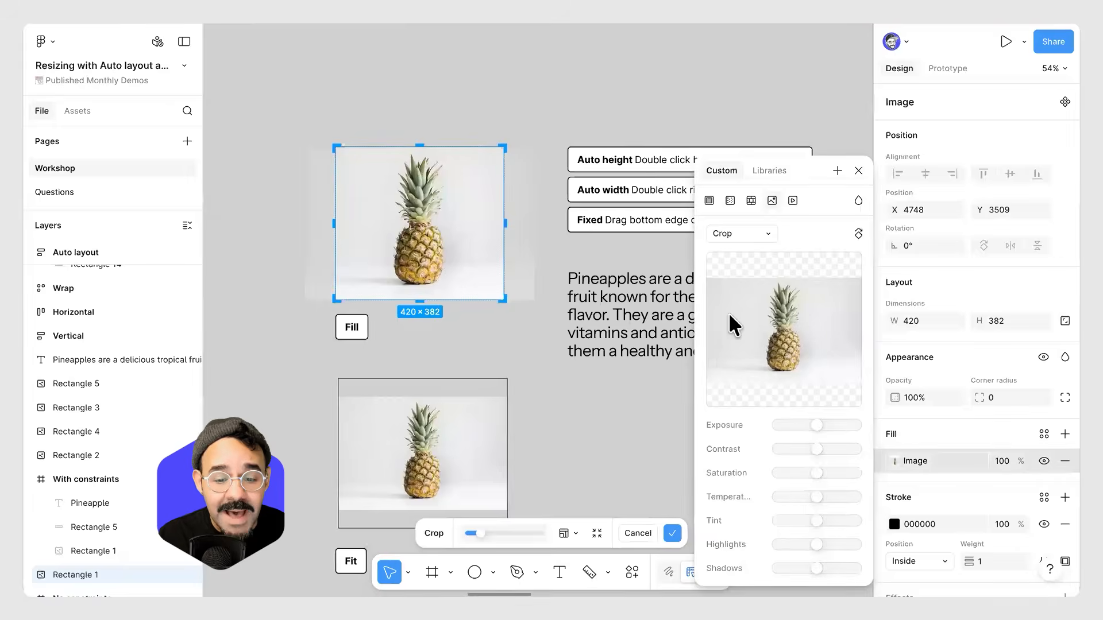
{"action": "left_click", "coordinate": [767, 234]}
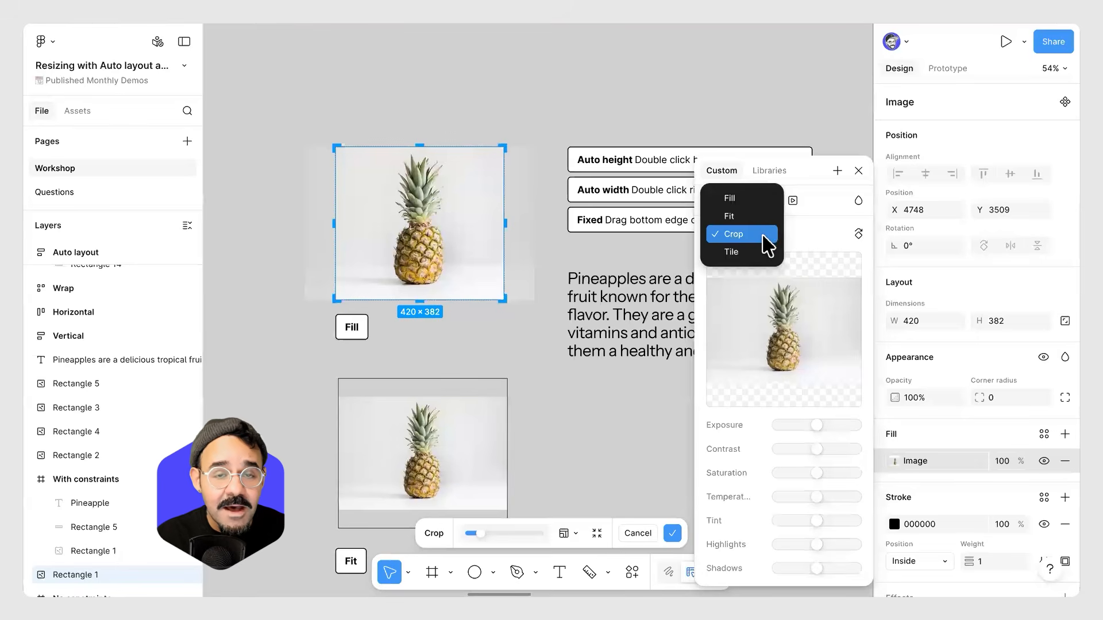
{"action": "left_click", "coordinate": [796, 239]}
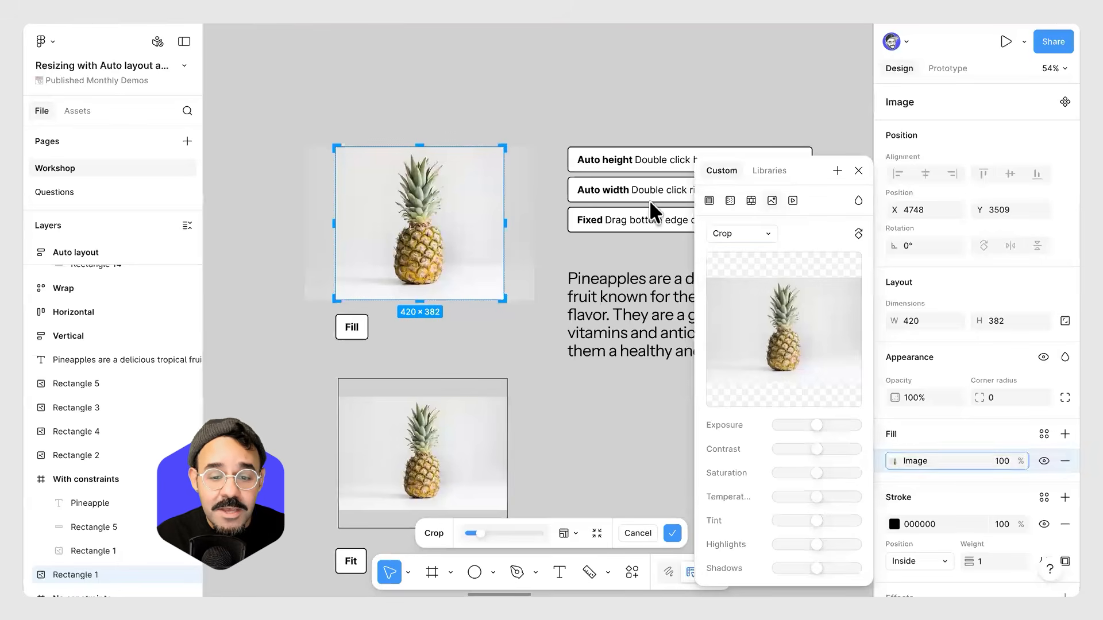
{"action": "left_click", "coordinate": [466, 89]}
{"action": "left_click", "coordinate": [453, 208]}
{"action": "double_click", "coordinate": [448, 206]}
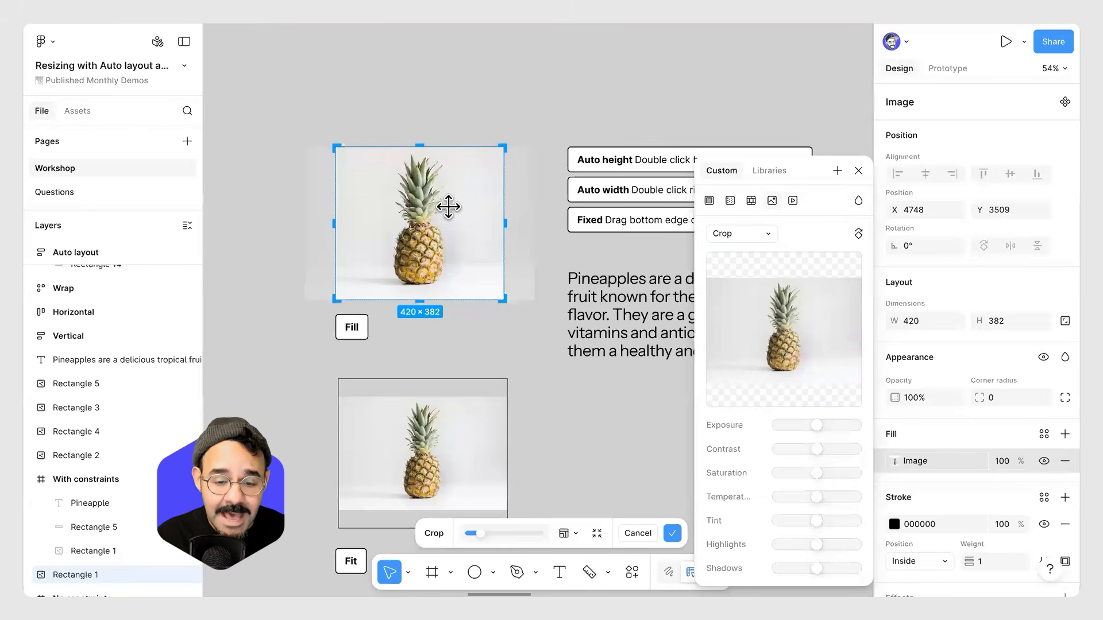
{"action": "left_click", "coordinate": [768, 236]}
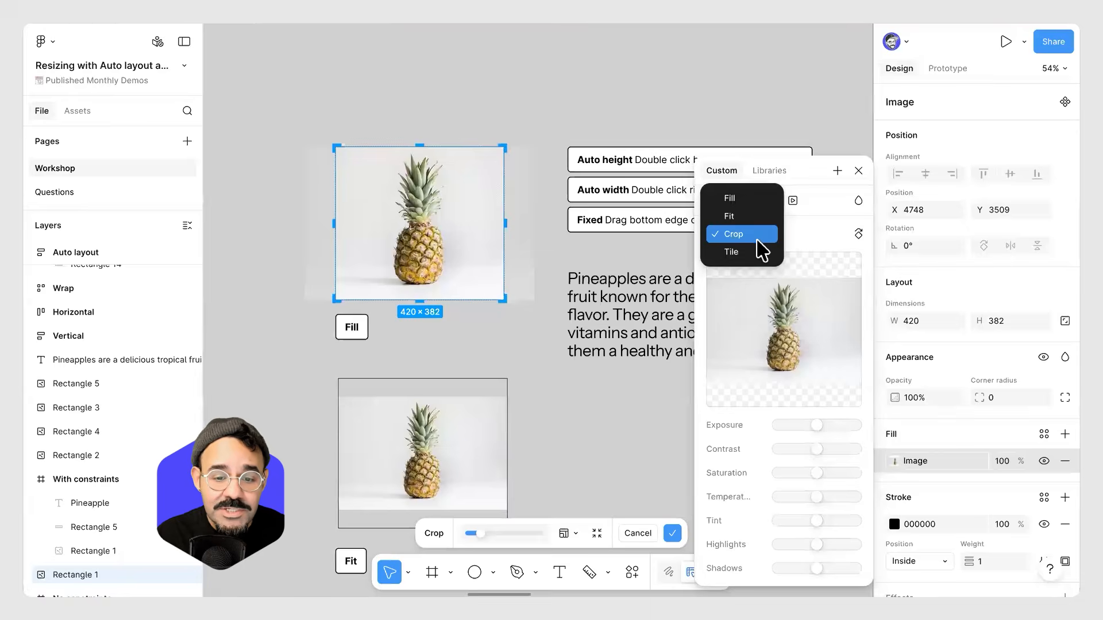
{"action": "left_click", "coordinate": [754, 202]}
{"action": "left_click", "coordinate": [540, 368]}
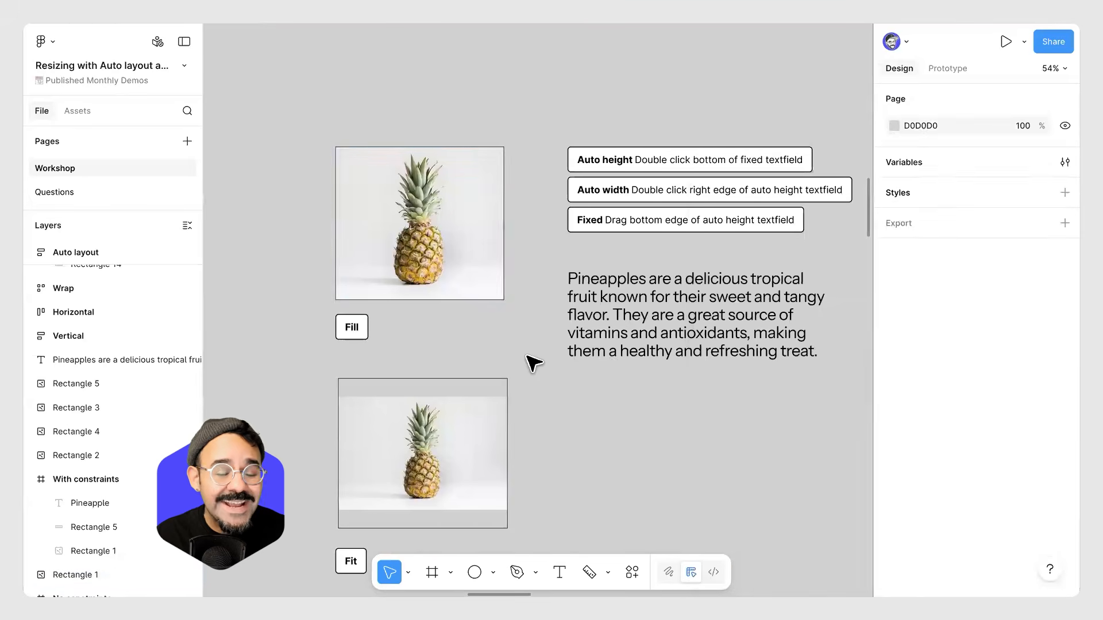
{"action": "left_click", "coordinate": [476, 256]}
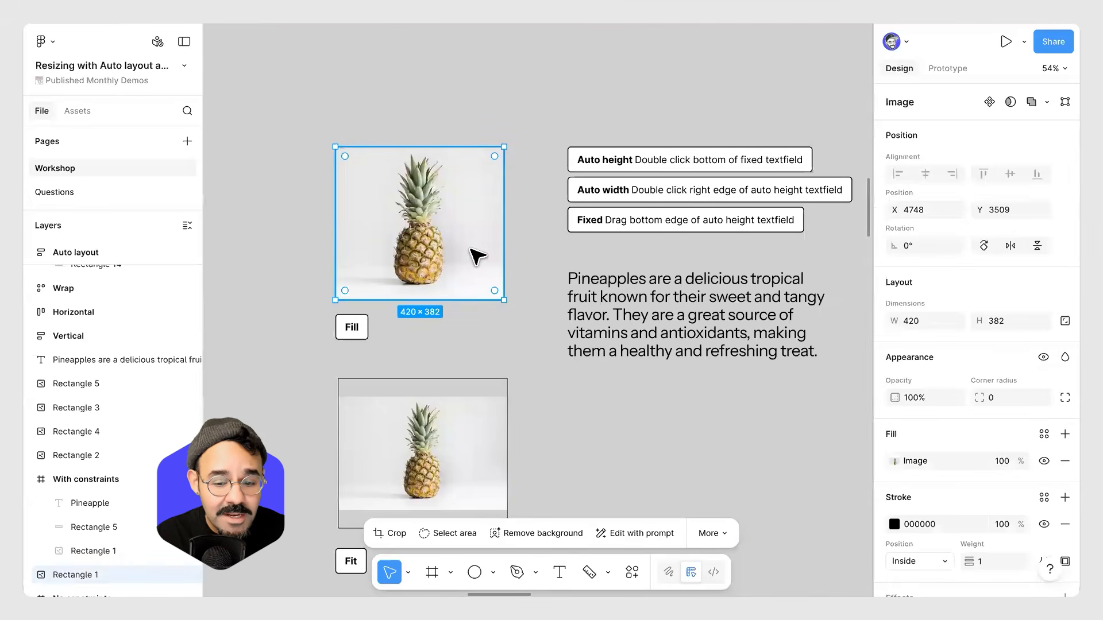
{"action": "left_click", "coordinate": [894, 461]}
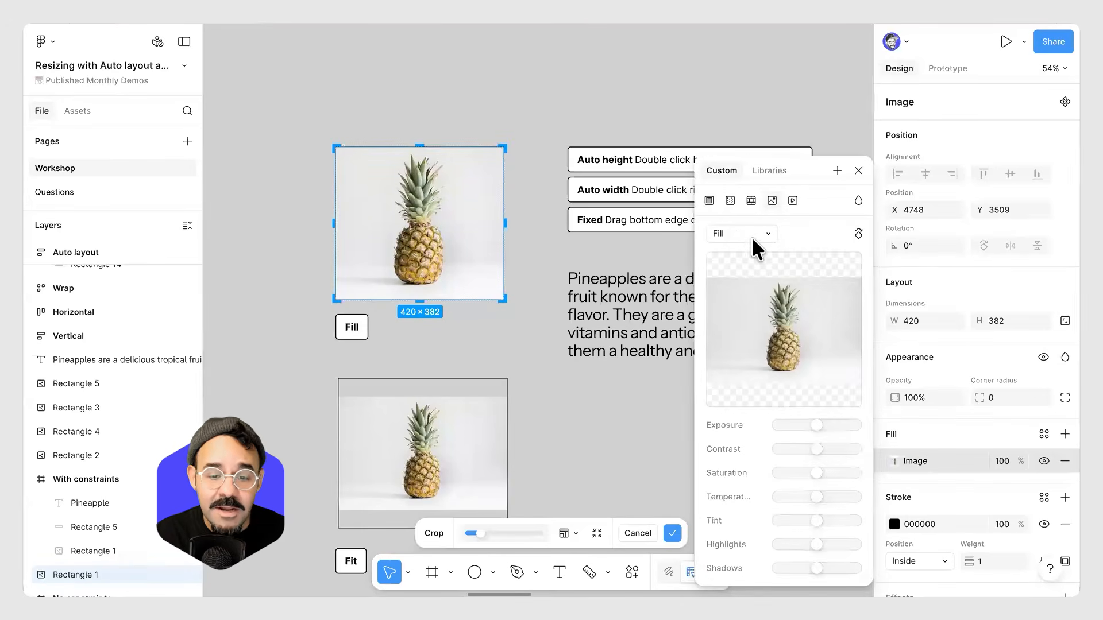
{"action": "left_click", "coordinate": [537, 128]}
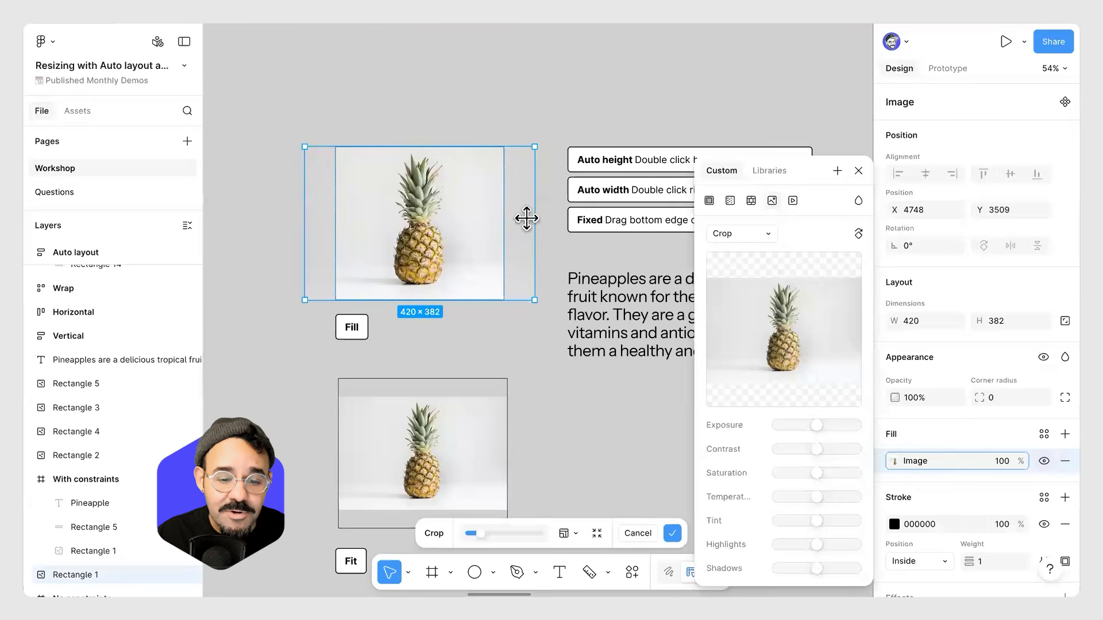
{"action": "left_click", "coordinate": [757, 234]}
{"action": "left_click", "coordinate": [741, 198]}
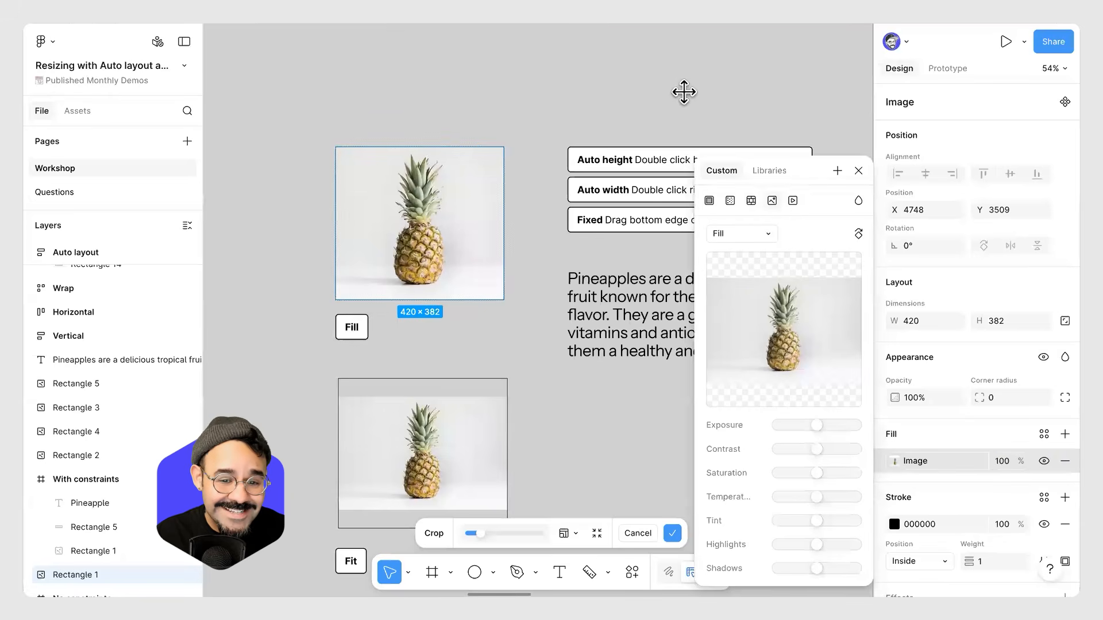
{"action": "left_click", "coordinate": [693, 101]}
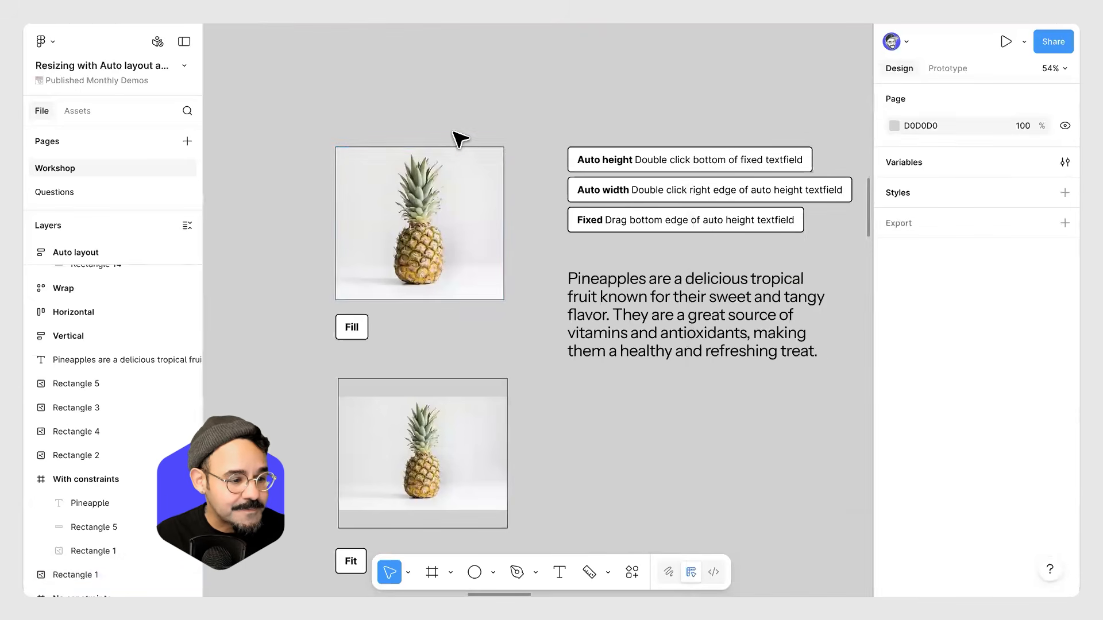
Add a solid black 000000 fill at 100% beneath the image fill of the Fit example.
{"action": "left_click", "coordinate": [439, 183]}
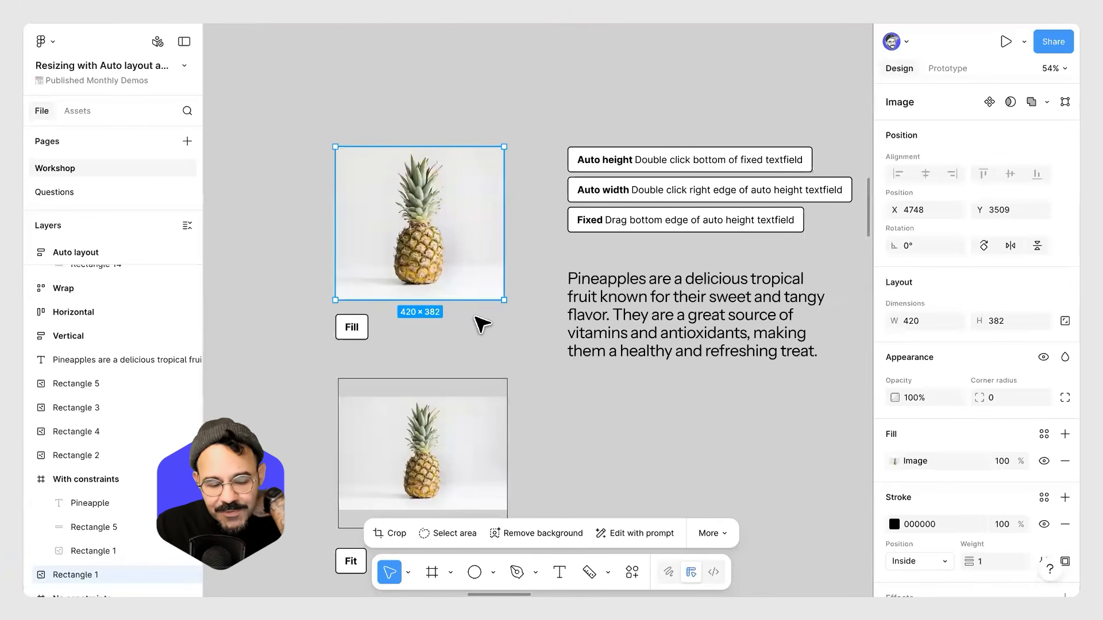
{"action": "left_click", "coordinate": [426, 411]}
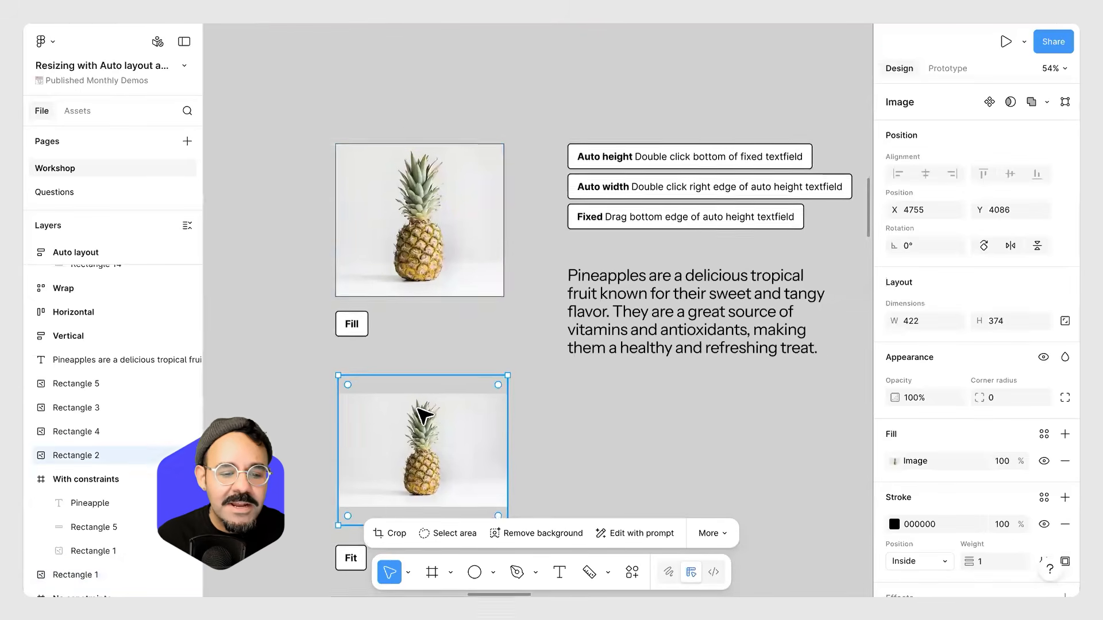
{"action": "scroll", "coordinate": [401, 380], "scroll_direction": "down", "scroll_amount": 3}
{"action": "scroll", "coordinate": [401, 380], "scroll_direction": "up", "scroll_amount": 5}
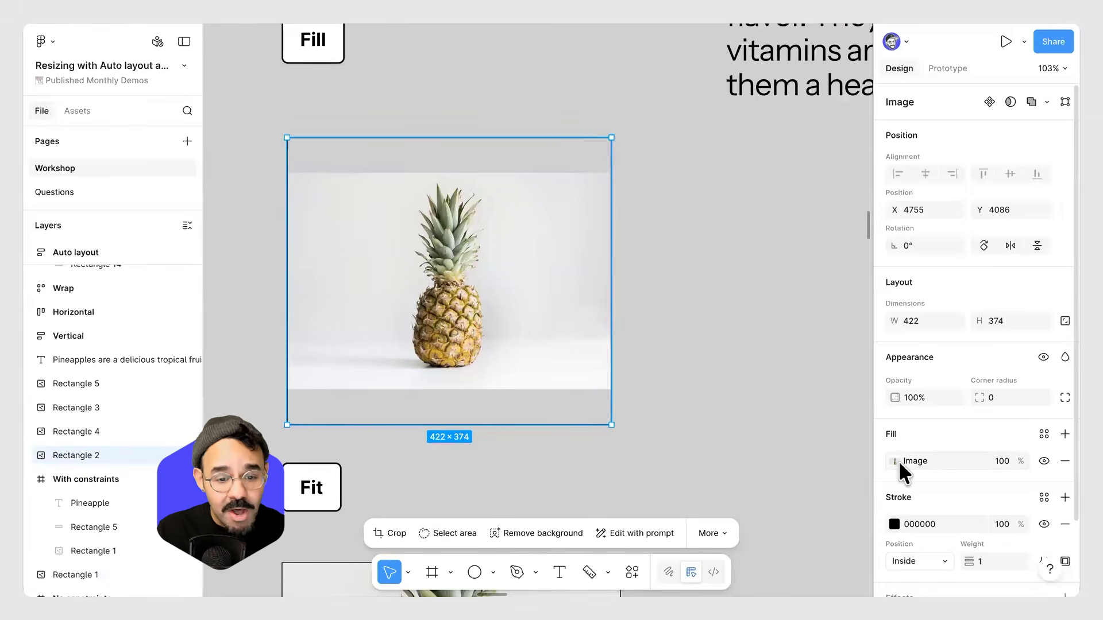
{"action": "left_click", "coordinate": [1044, 435]}
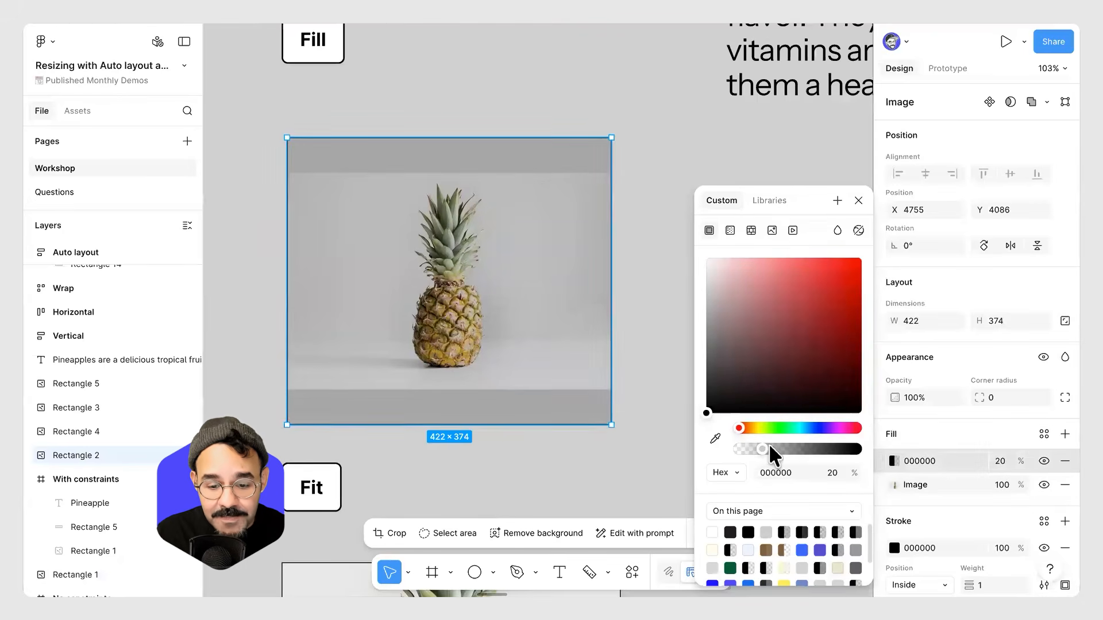
{"action": "left_click_drag", "start_coordinate": [865, 451], "coordinate": [877, 494]}
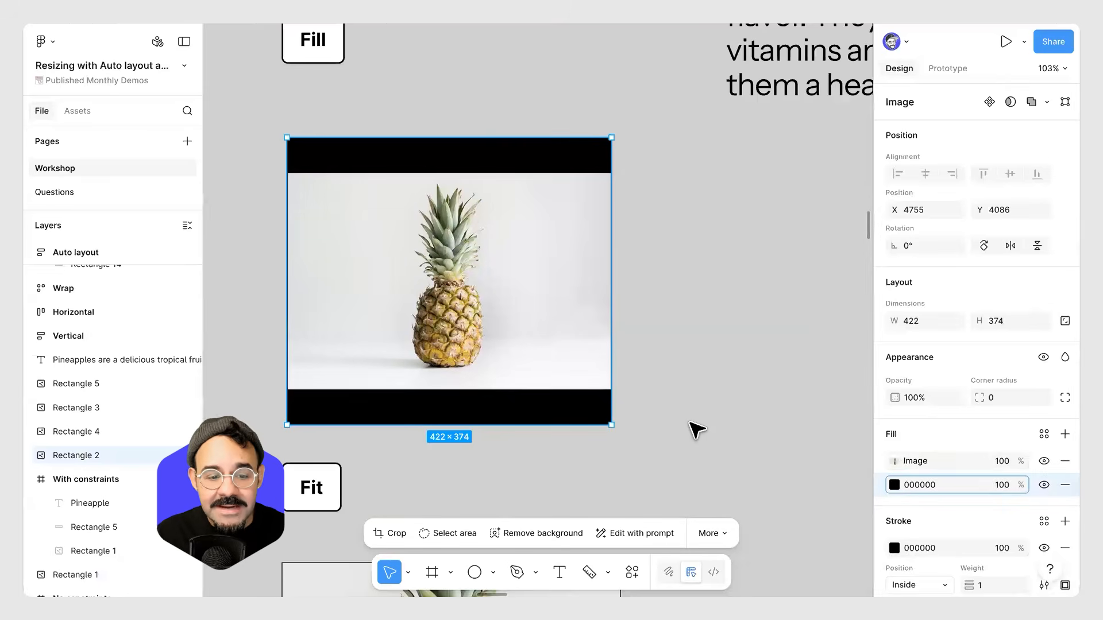
{"action": "left_click", "coordinate": [673, 391]}
Resize the Fit example rectangle to about 383 × 384.
{"action": "left_click", "coordinate": [606, 319]}
{"action": "left_click_drag", "start_coordinate": [611, 317], "coordinate": [581, 343]}
{"action": "left_click_drag", "start_coordinate": [517, 293], "coordinate": [500, 424]}
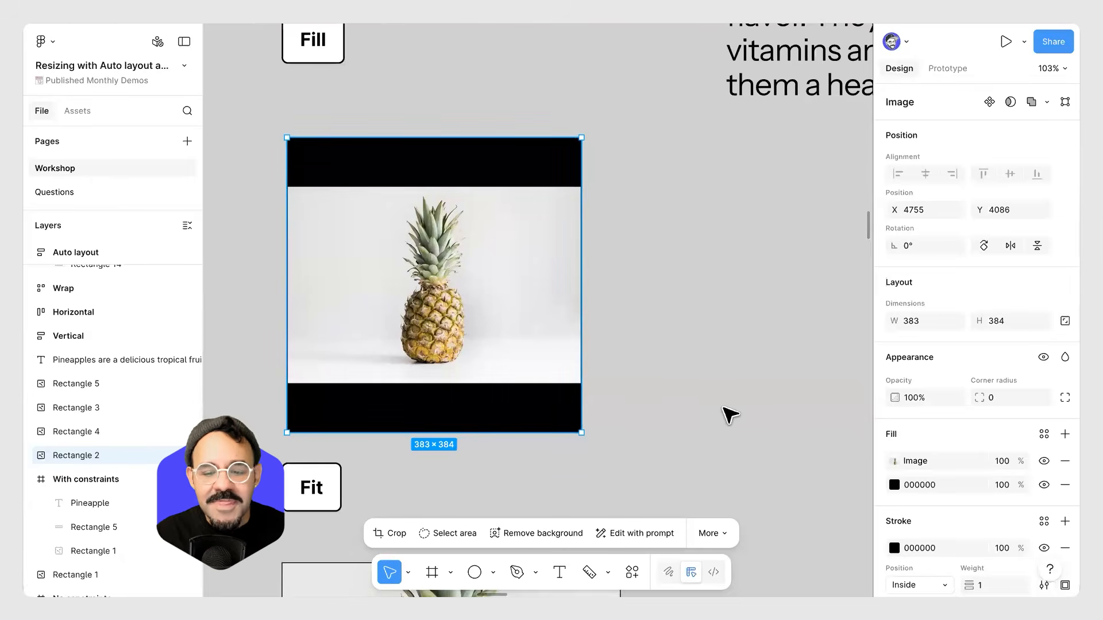
Open the Fit example's image fill settings to check its fill mode.
{"action": "left_click", "coordinate": [892, 459]}
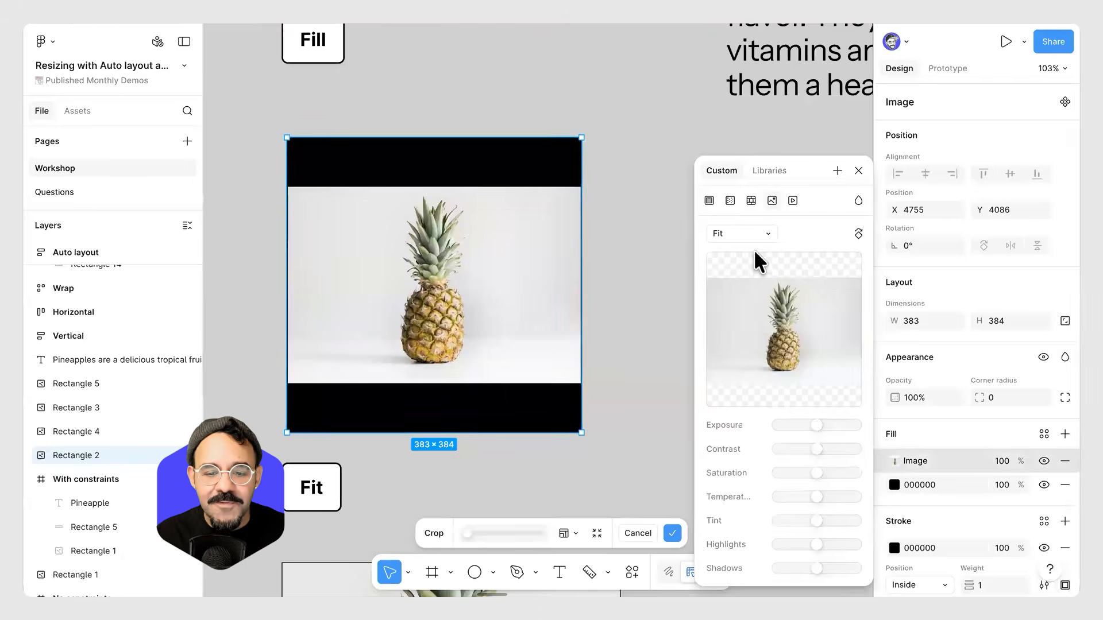
{"action": "left_click", "coordinate": [635, 249]}
{"action": "scroll", "coordinate": [665, 239], "scroll_direction": "down", "scroll_amount": 5}
{"action": "scroll", "coordinate": [673, 266], "scroll_direction": "right", "scroll_amount": 5}
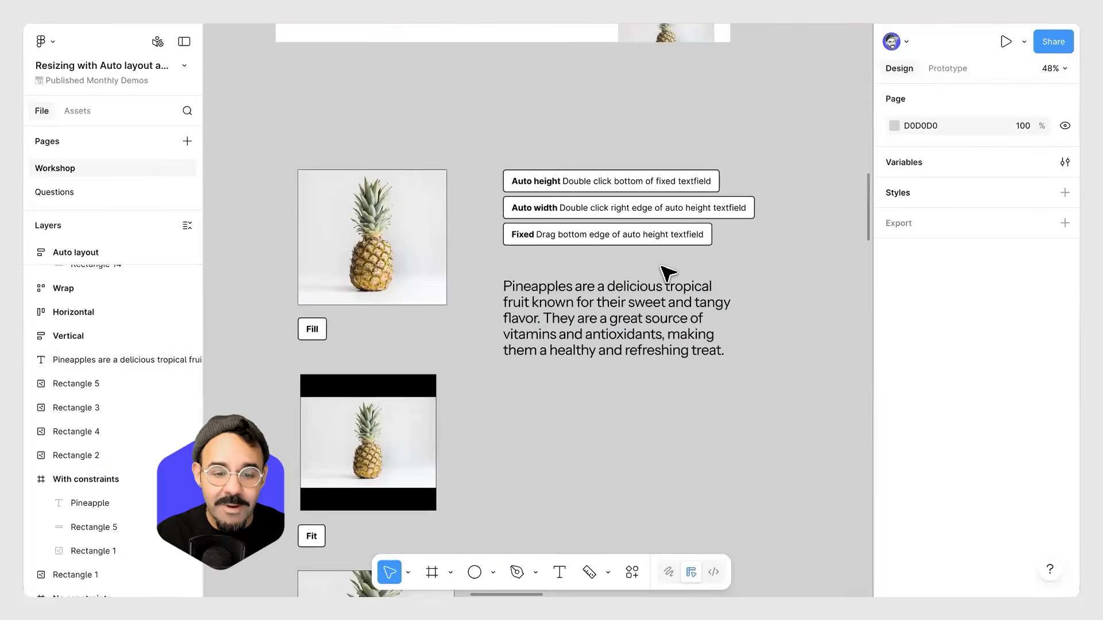
{"action": "scroll", "coordinate": [645, 276], "scroll_direction": "up", "scroll_amount": 5}
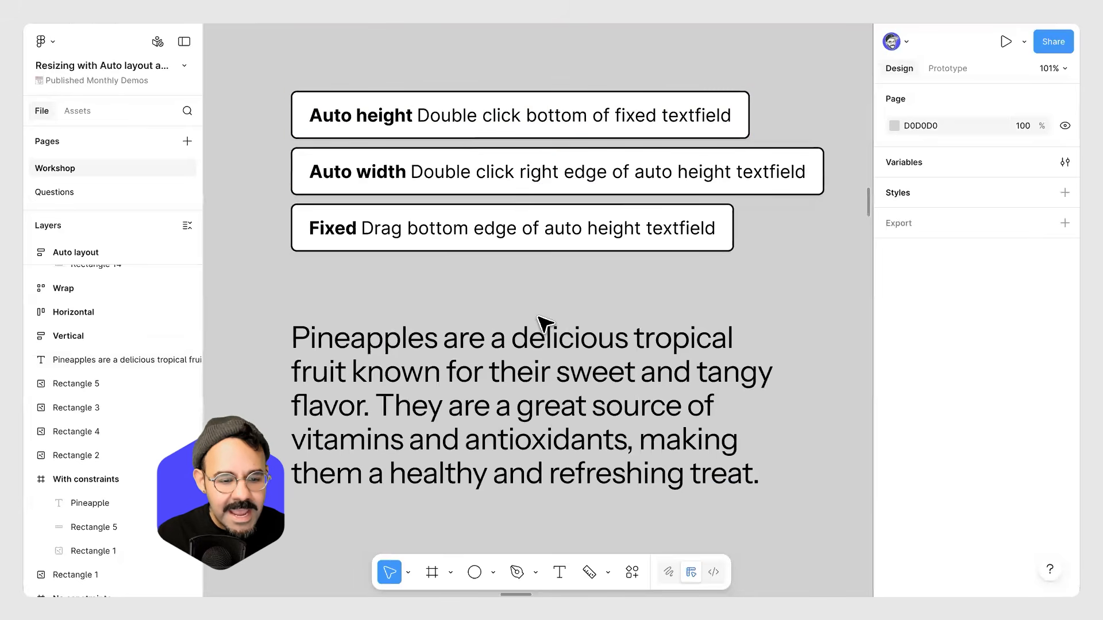
Set the pineapple paragraph text box's resizing to Auto width.
{"action": "key", "text": "ctrl+minus"}
{"action": "left_click", "coordinate": [544, 345]}
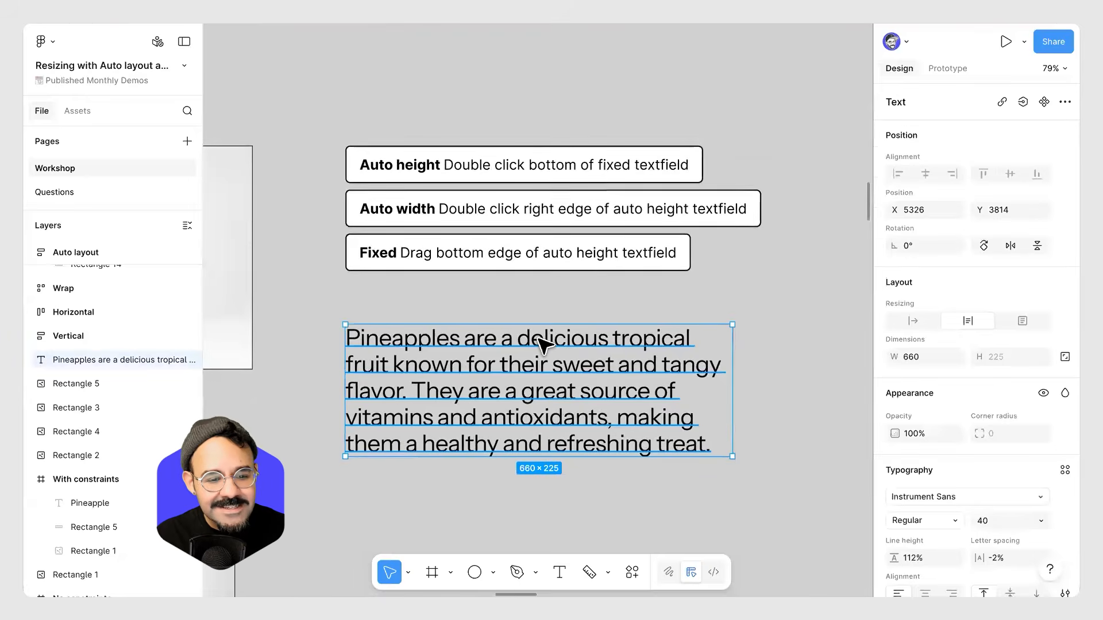
{"action": "scroll", "coordinate": [545, 344], "scroll_direction": "down", "scroll_amount": 6}
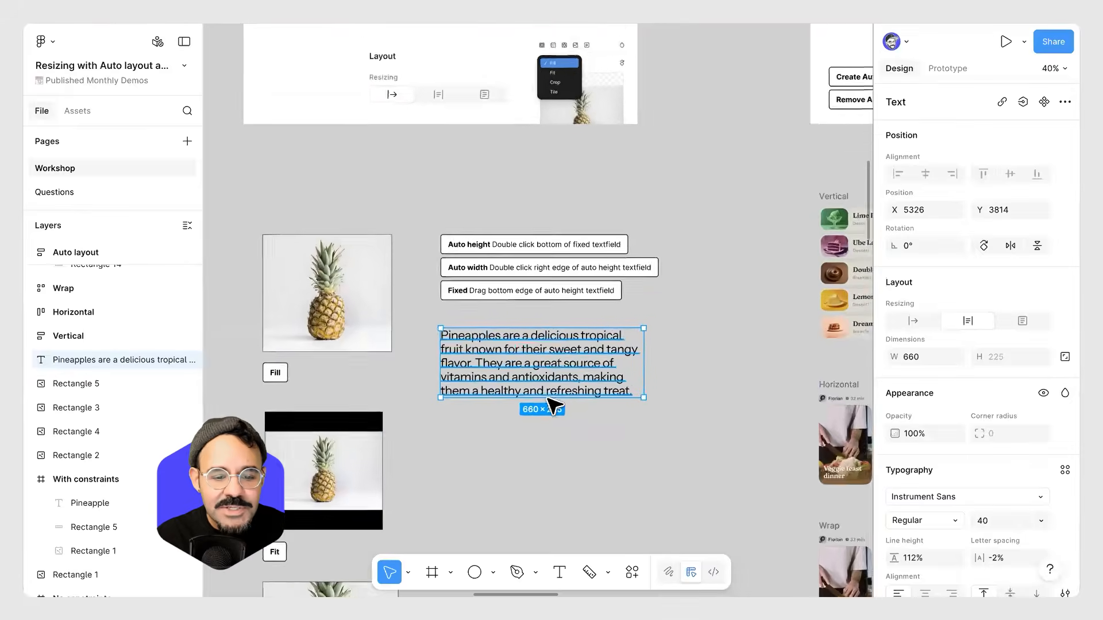
{"action": "key", "text": "shift+2"}
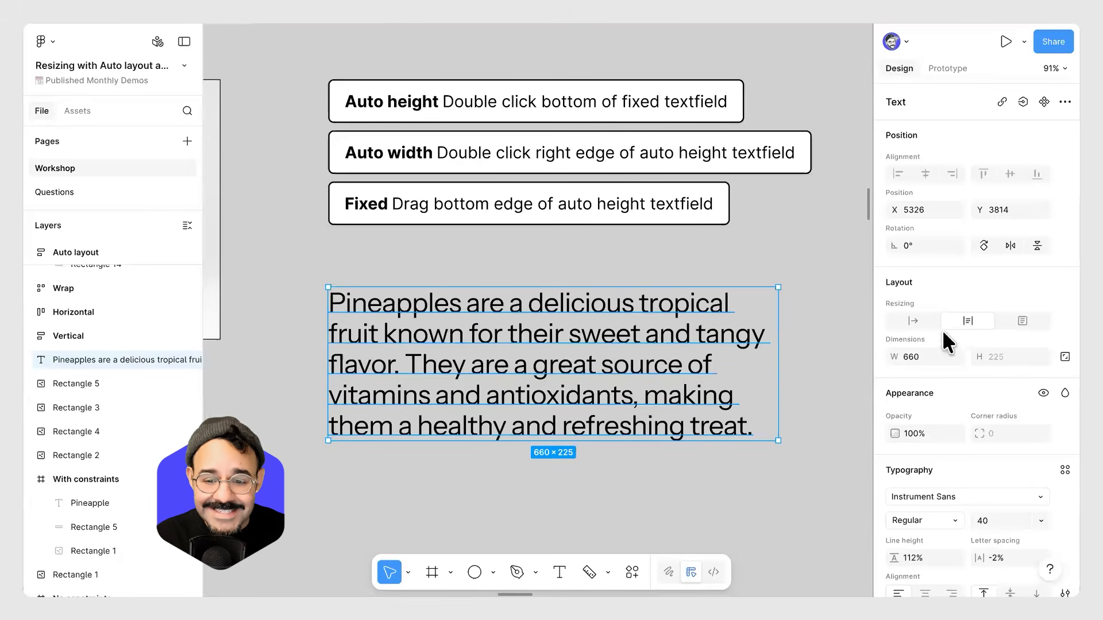
{"action": "left_click", "coordinate": [913, 320]}
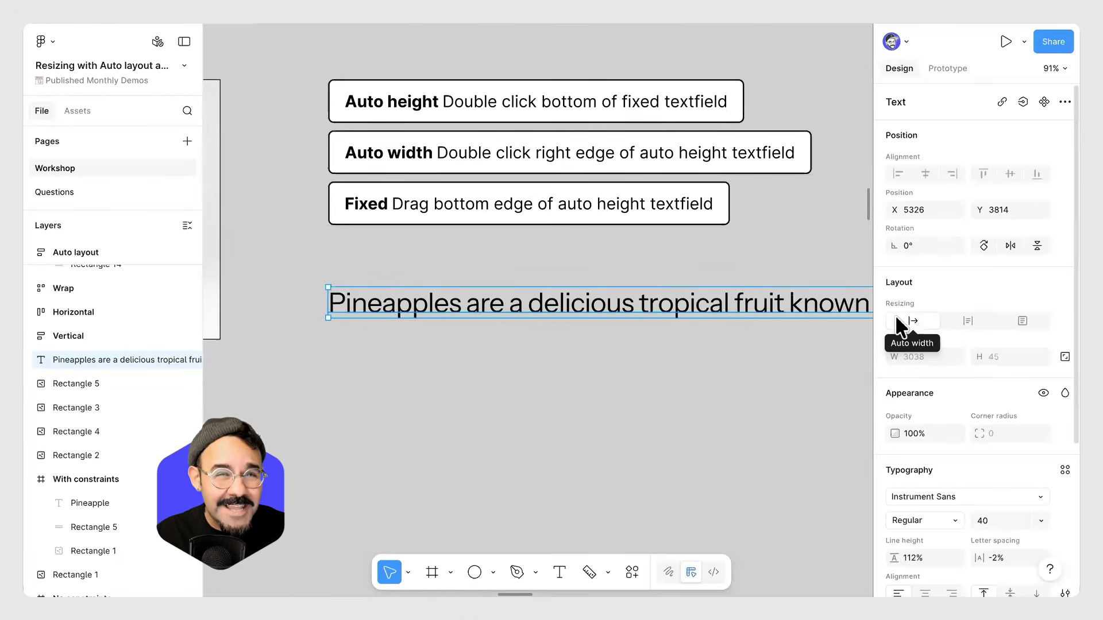
{"action": "double_click", "coordinate": [733, 303]}
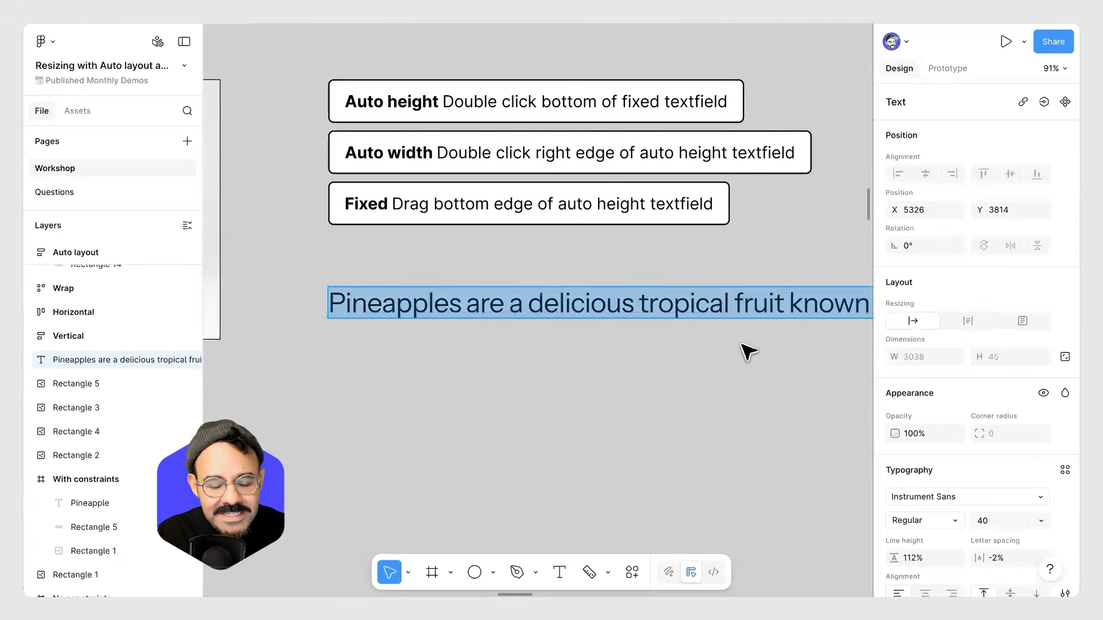
{"action": "scroll", "coordinate": [723, 362], "scroll_direction": "down", "scroll_amount": 5}
{"action": "key", "text": "BackSpace"}
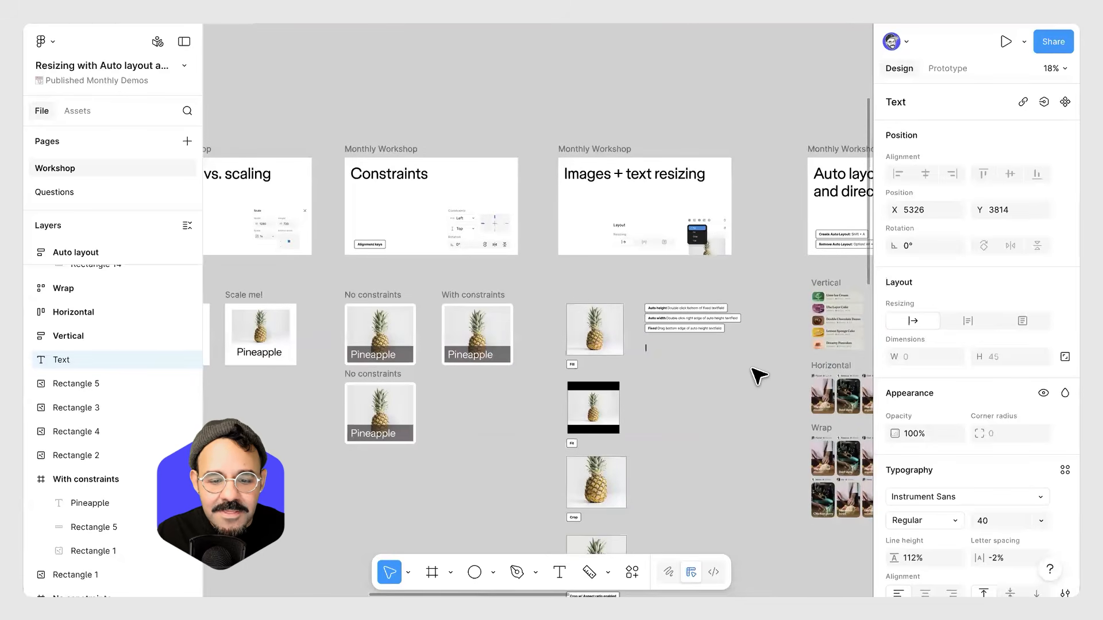
{"action": "key", "text": "ctrl+z"}
{"action": "key", "text": "Escape"}
{"action": "scroll", "coordinate": [732, 372], "scroll_direction": "up", "scroll_amount": 2}
{"action": "scroll", "coordinate": [737, 378], "scroll_direction": "up", "scroll_amount": 5}
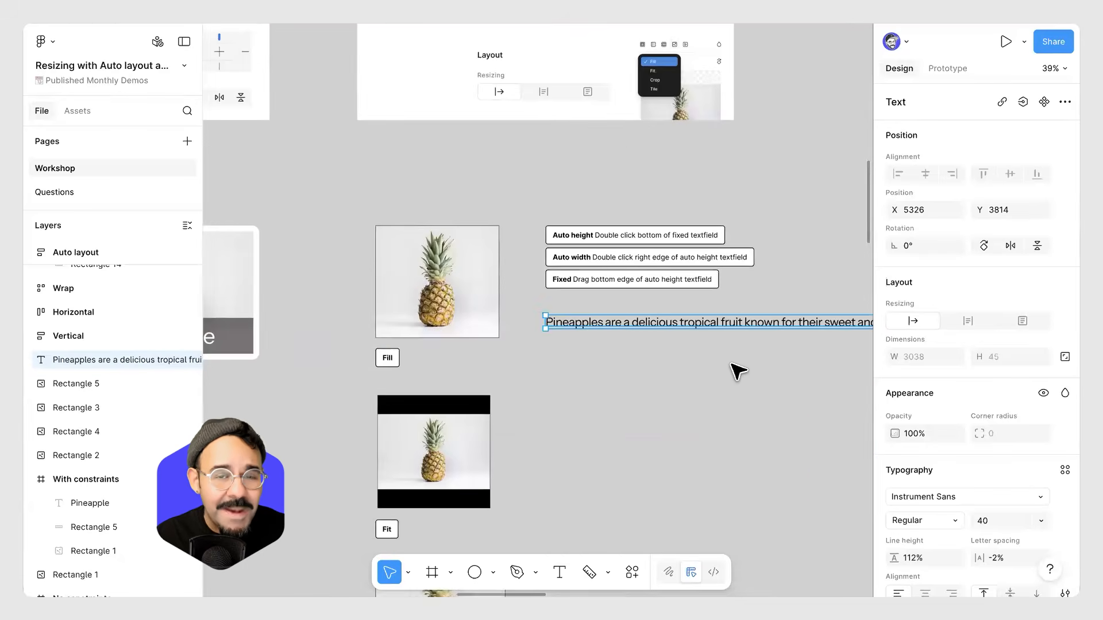
Undo the Auto width change to restore the pineapple paragraph's auto height wrapping.
{"action": "scroll", "coordinate": [738, 366], "scroll_direction": "up", "scroll_amount": 2}
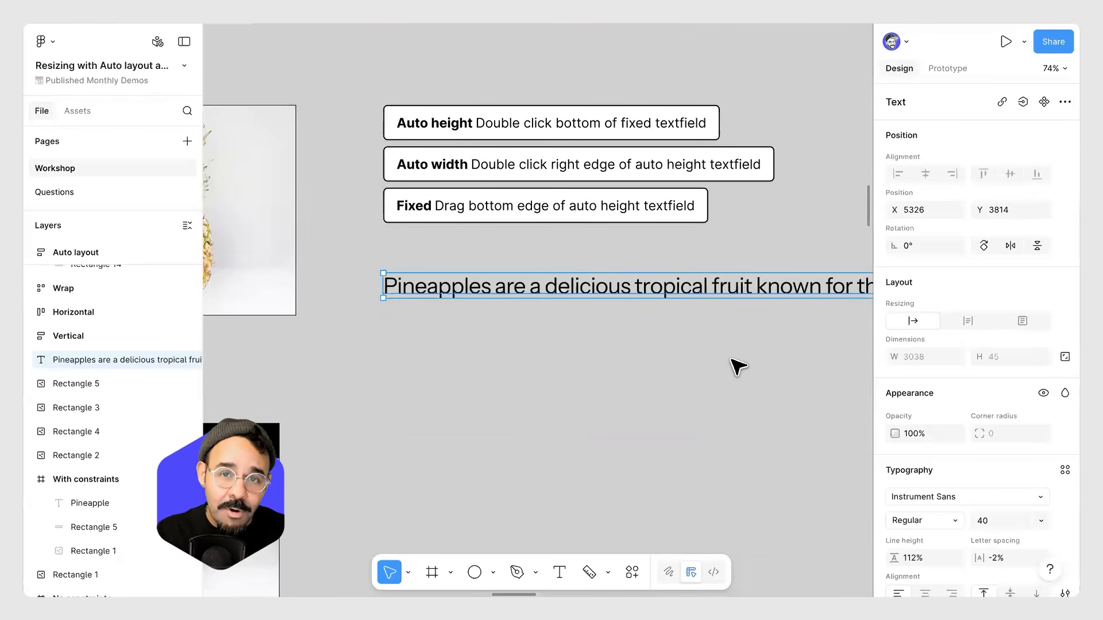
{"action": "key", "text": "ctrl+z"}
{"action": "key", "text": "ctrl+z"}
{"action": "key", "text": "ctrl+z"}
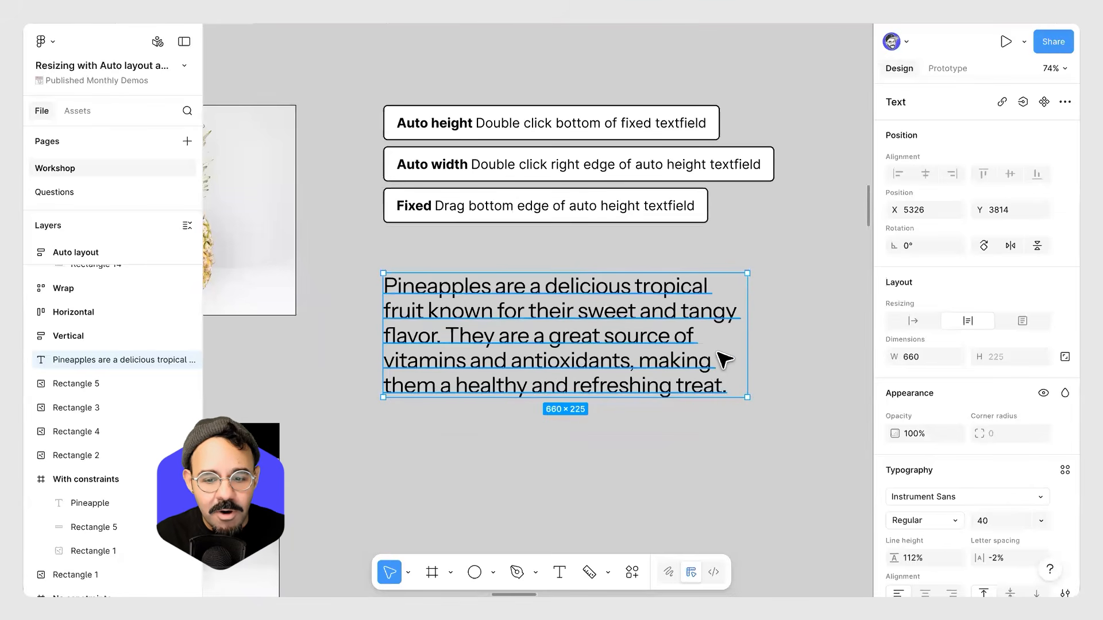
Add a few test lines to the end of the pineapple paragraph to show auto height growth, then delete them.
{"action": "left_click", "coordinate": [668, 422]}
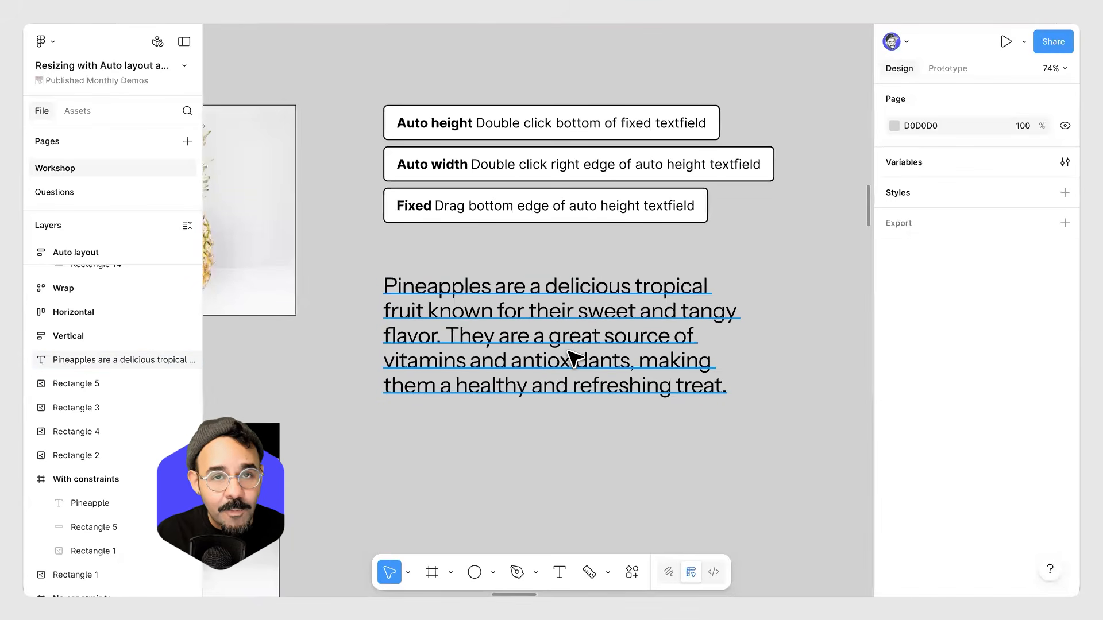
{"action": "left_click", "coordinate": [666, 317]}
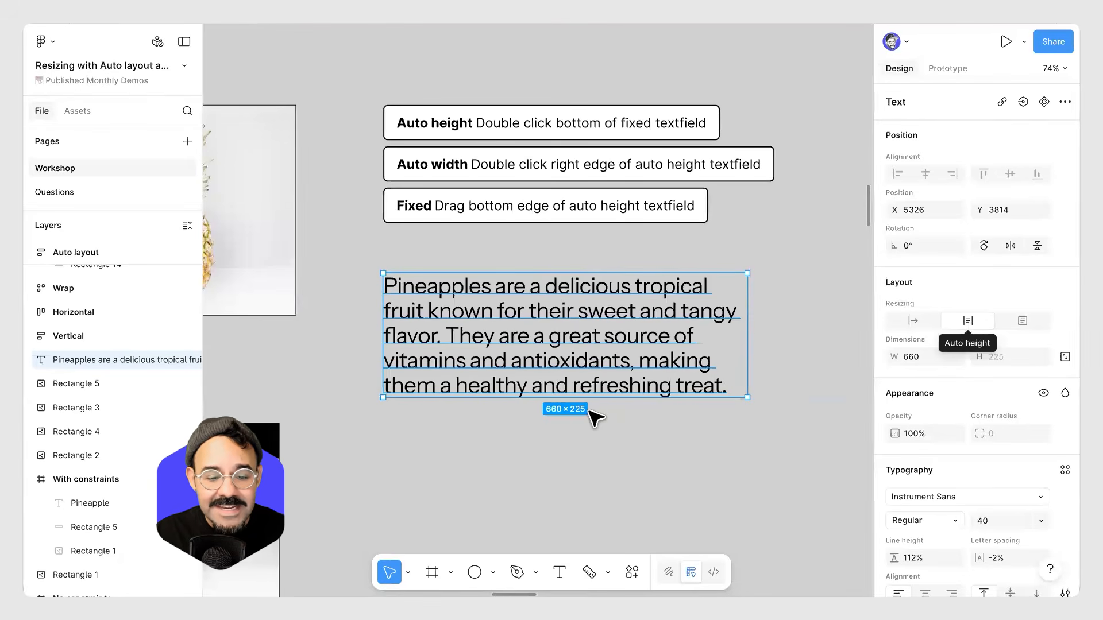
{"action": "double_click", "coordinate": [730, 385]}
{"action": "left_click", "coordinate": [729, 389]}
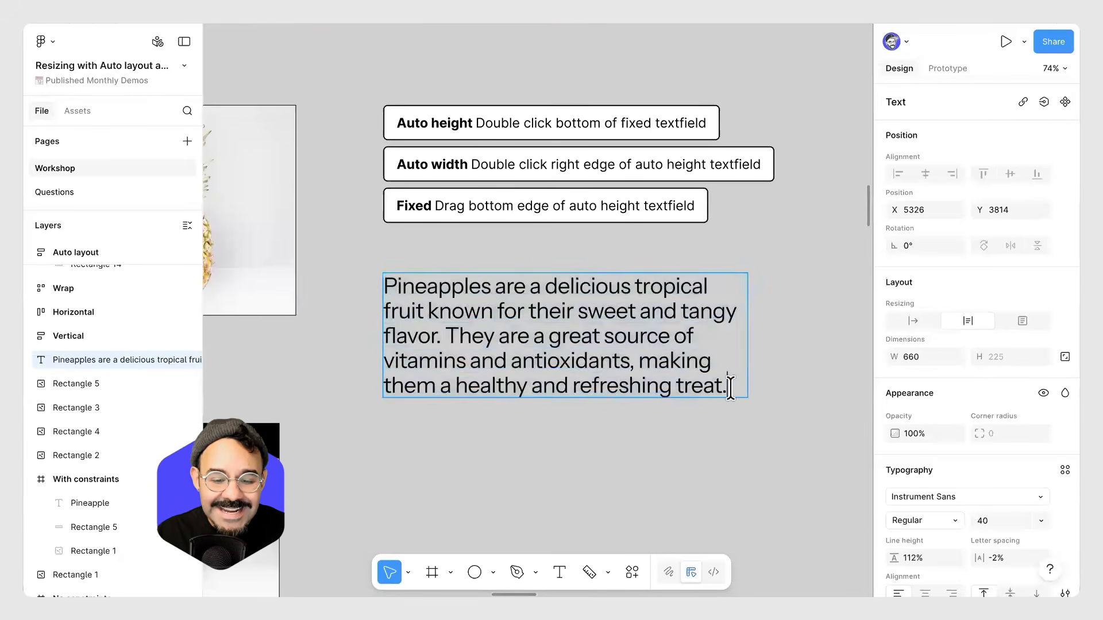
{"action": "type", "text": "a"}
{"action": "key", "text": "Return"}
{"action": "type", "text": "asda"}
{"action": "key", "text": "Return"}
{"action": "type", "text": "sdasd"}
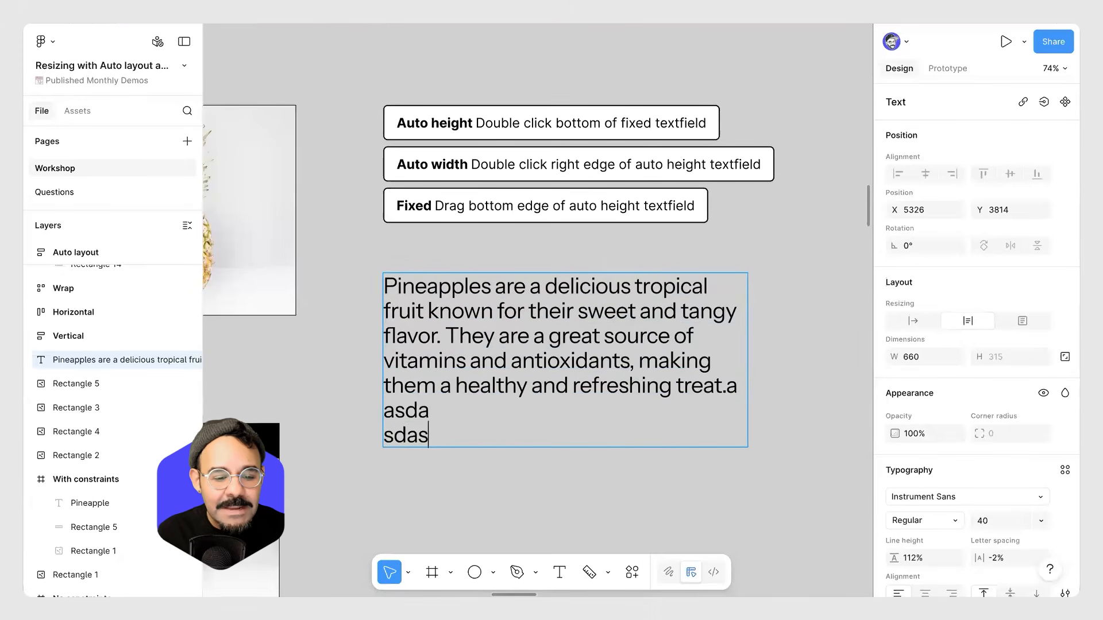
{"action": "key", "text": "Return"}
{"action": "type", "text": "asdasdas"}
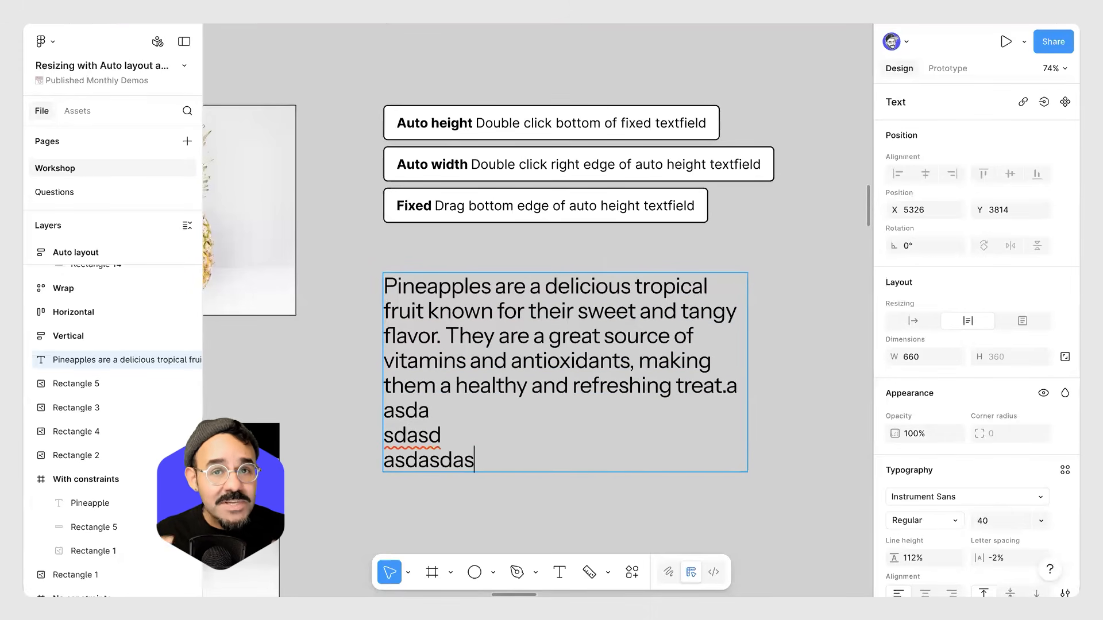
{"action": "key", "text": "BackSpace"}
{"action": "key", "text": "BackSpace"}
{"action": "key", "text": "BackSpace"}
{"action": "key", "text": "BackSpace"}
{"action": "key", "text": "BackSpace"}
{"action": "key", "text": "BackSpace"}
{"action": "key", "text": "BackSpace"}
{"action": "key", "text": "BackSpace"}
{"action": "key", "text": "BackSpace"}
{"action": "key", "text": "BackSpace"}
{"action": "key", "text": "BackSpace"}
{"action": "key", "text": "BackSpace"}
{"action": "key", "text": "BackSpace"}
{"action": "key", "text": "BackSpace"}
{"action": "key", "text": "BackSpace"}
{"action": "key", "text": "BackSpace"}
{"action": "key", "text": "BackSpace"}
{"action": "key", "text": "BackSpace"}
{"action": "key", "text": "BackSpace"}
{"action": "key", "text": "BackSpace"}
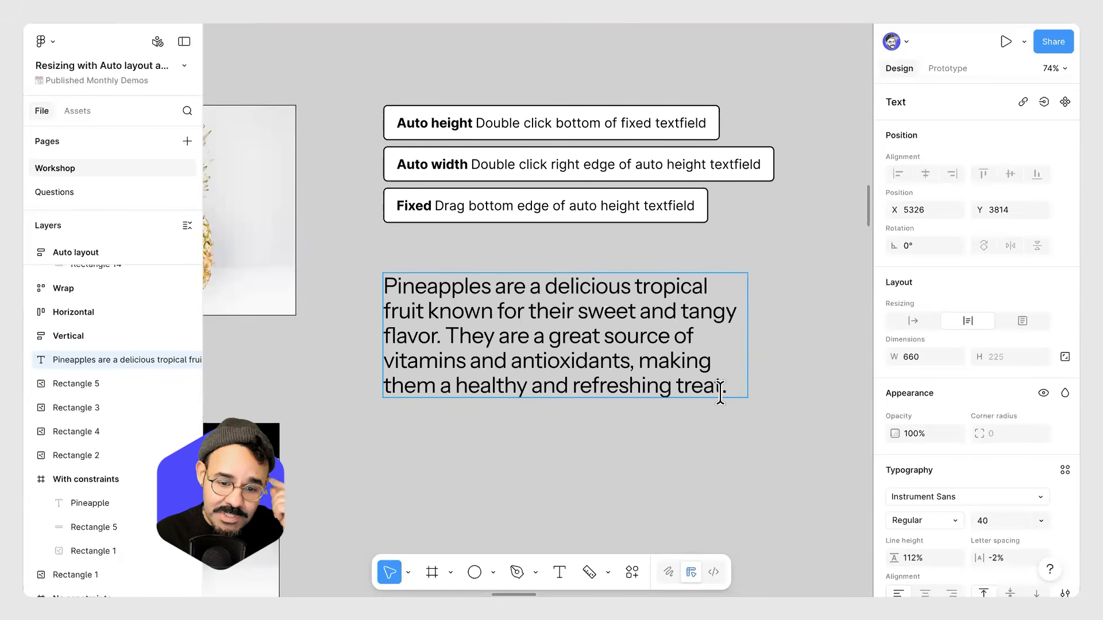
{"action": "key", "text": "Escape"}
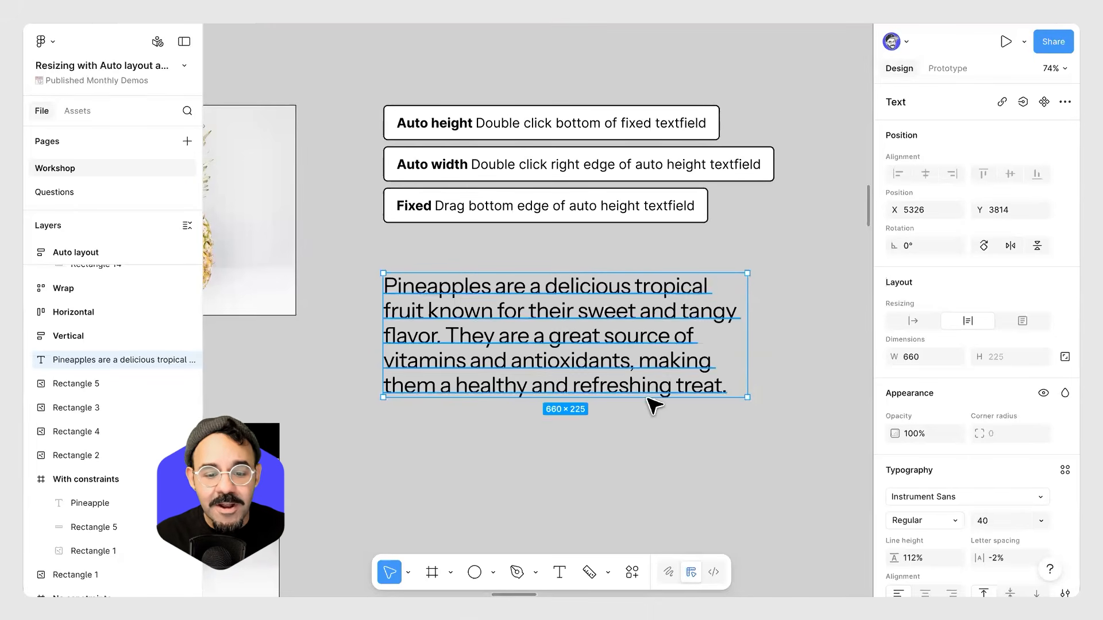
Resize the pineapple paragraph box to a fixed height of about 146, then return it to auto height.
{"action": "left_click_drag", "start_coordinate": [644, 397], "coordinate": [643, 510]}
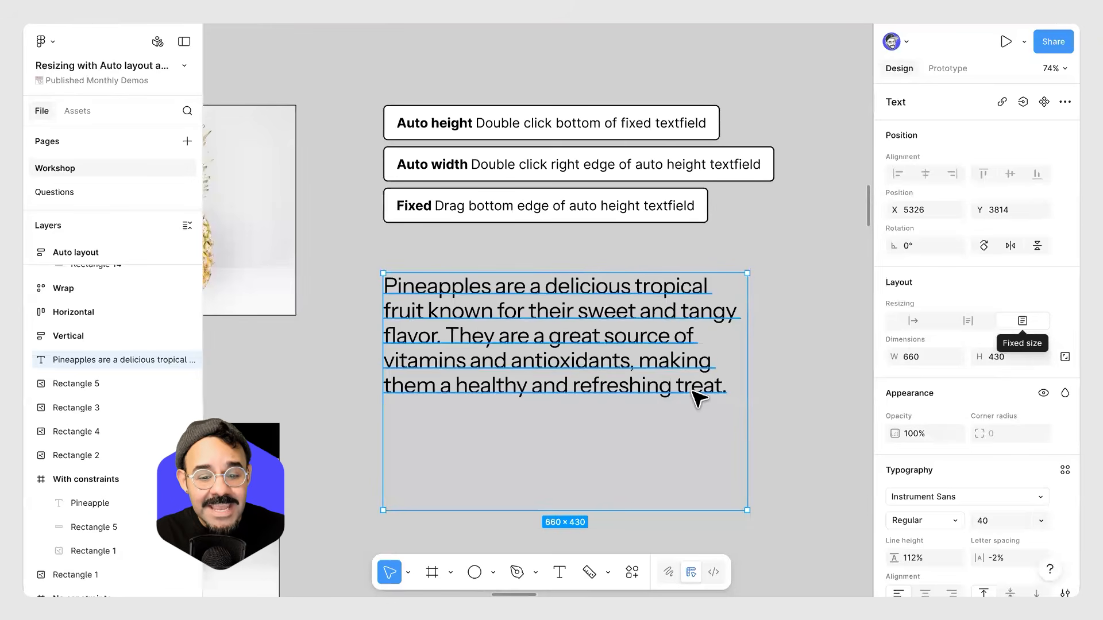
{"action": "left_click", "coordinate": [659, 497]}
{"action": "left_click", "coordinate": [679, 505]}
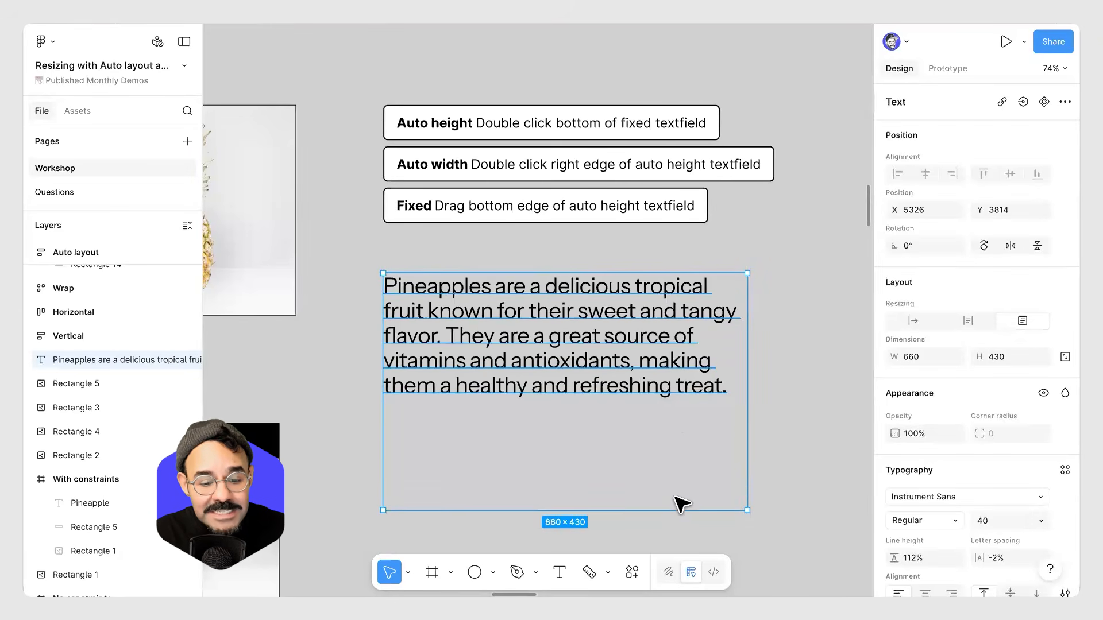
{"action": "left_click_drag", "start_coordinate": [675, 508], "coordinate": [695, 349]}
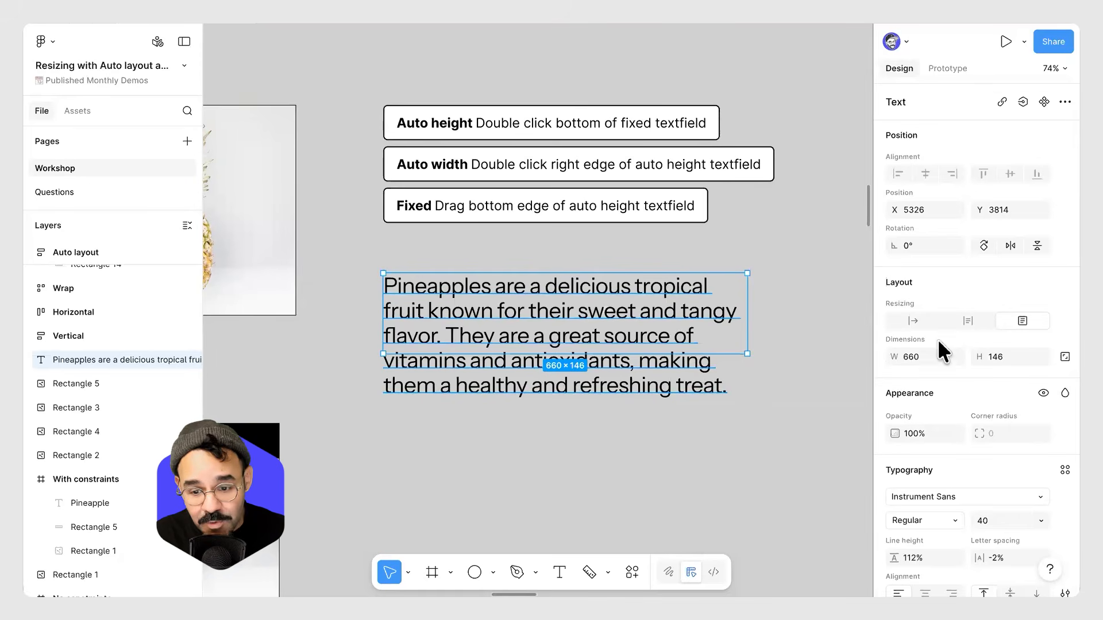
{"action": "double_click", "coordinate": [727, 354]}
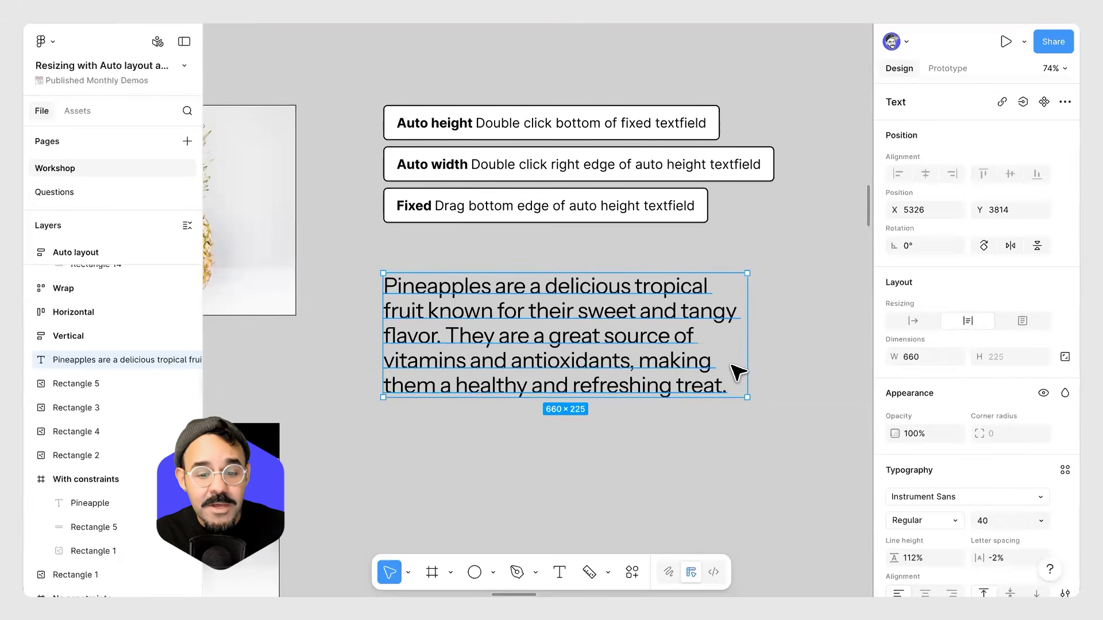
Switch the paragraph box to auto width and undo it.
{"action": "double_click", "coordinate": [745, 347]}
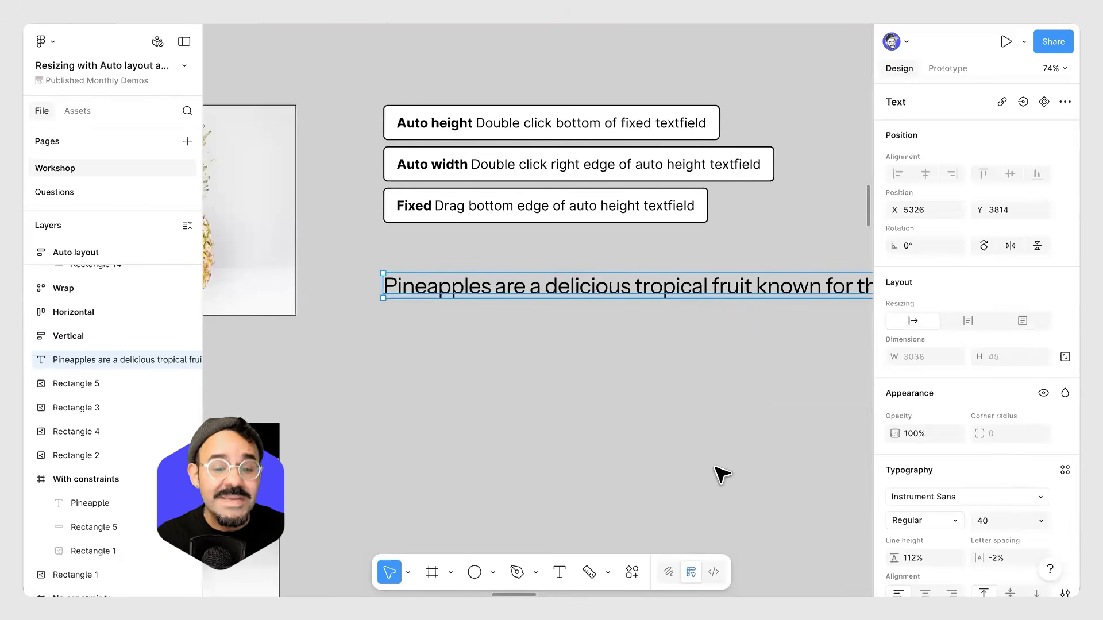
{"action": "key", "text": "ctrl+z"}
Resize the paragraph box to a fixed height of about 347, then return it to auto height.
{"action": "left_click_drag", "start_coordinate": [705, 397], "coordinate": [697, 464]}
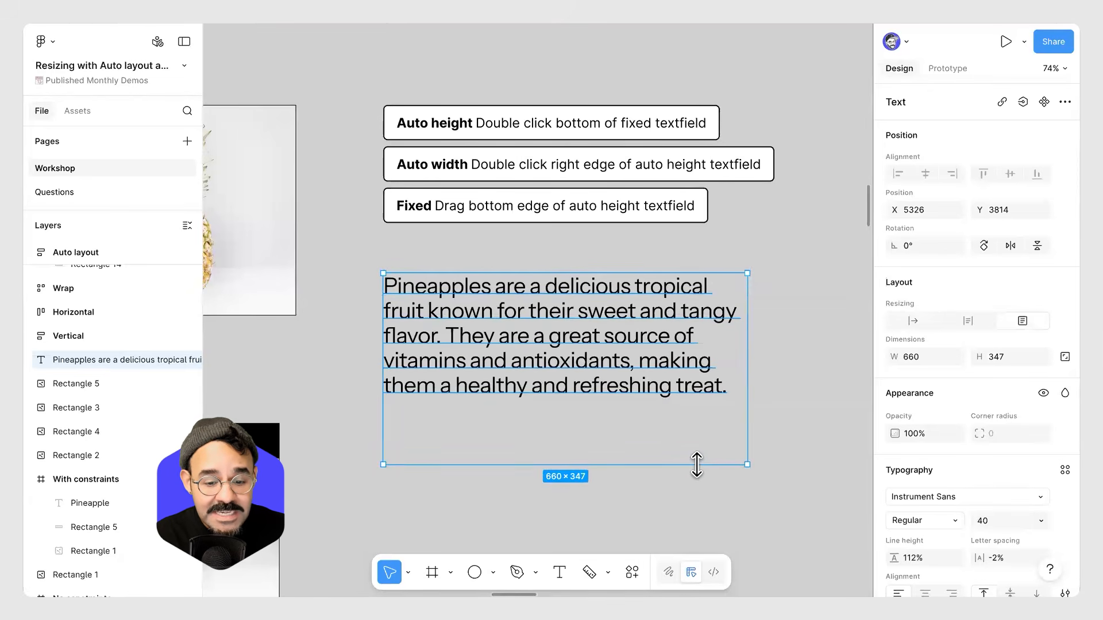
{"action": "double_click", "coordinate": [697, 464]}
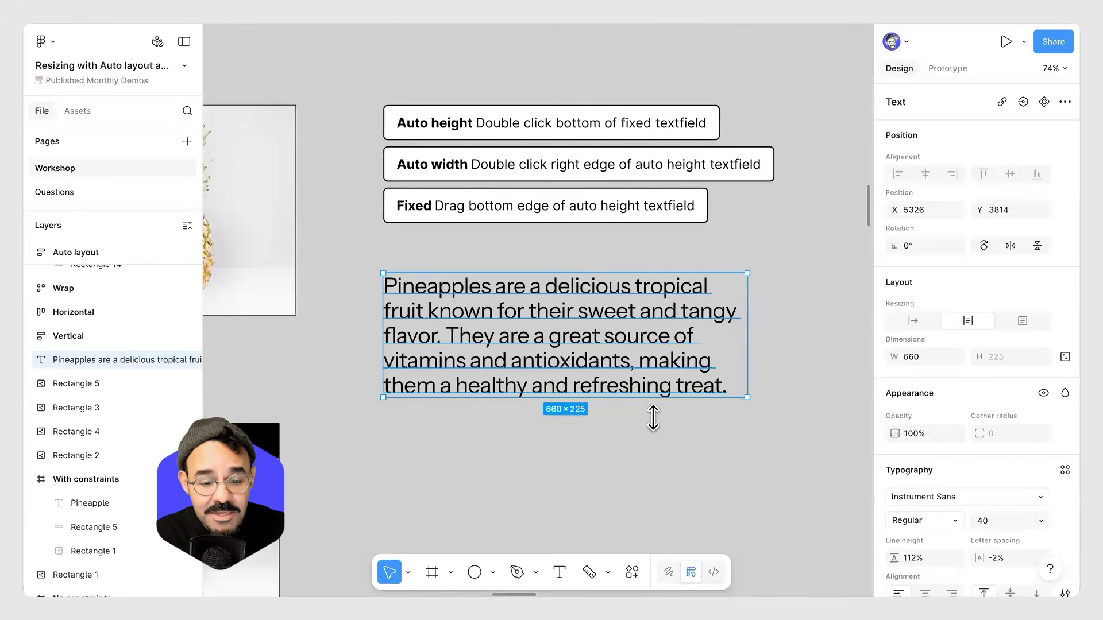
Resize the paragraph box's height and width freely, then undo the resizes.
{"action": "left_click_drag", "start_coordinate": [654, 397], "coordinate": [653, 475]}
{"action": "left_click_drag", "start_coordinate": [748, 427], "coordinate": [837, 430]}
{"action": "left_click_drag", "start_coordinate": [637, 429], "coordinate": [741, 428]}
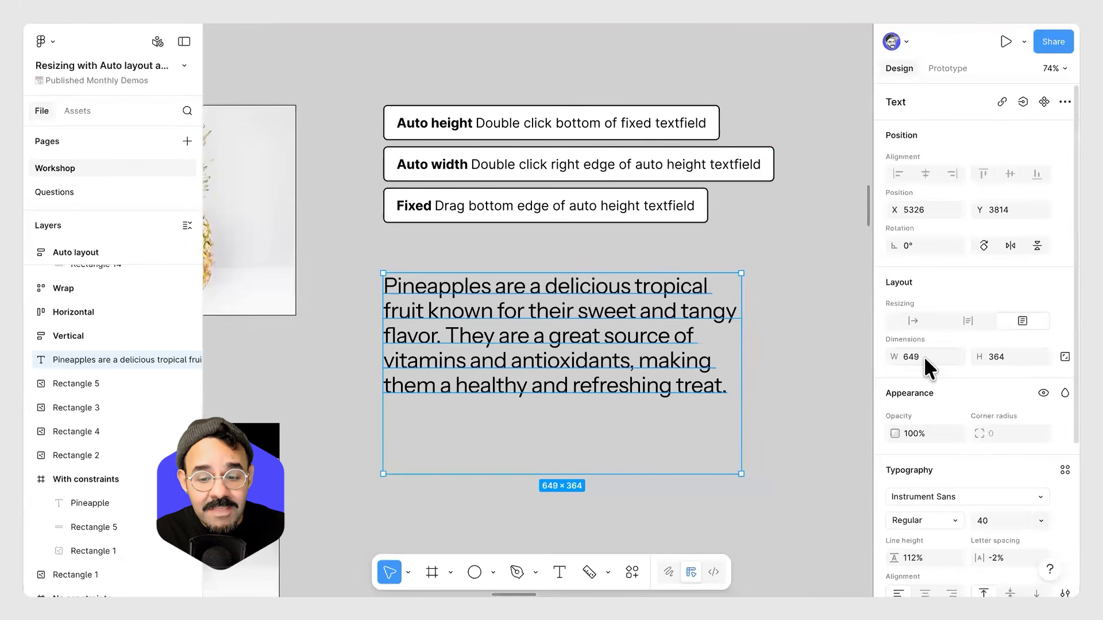
{"action": "key", "text": "ctrl+z"}
{"action": "key", "text": "ctrl+z"}
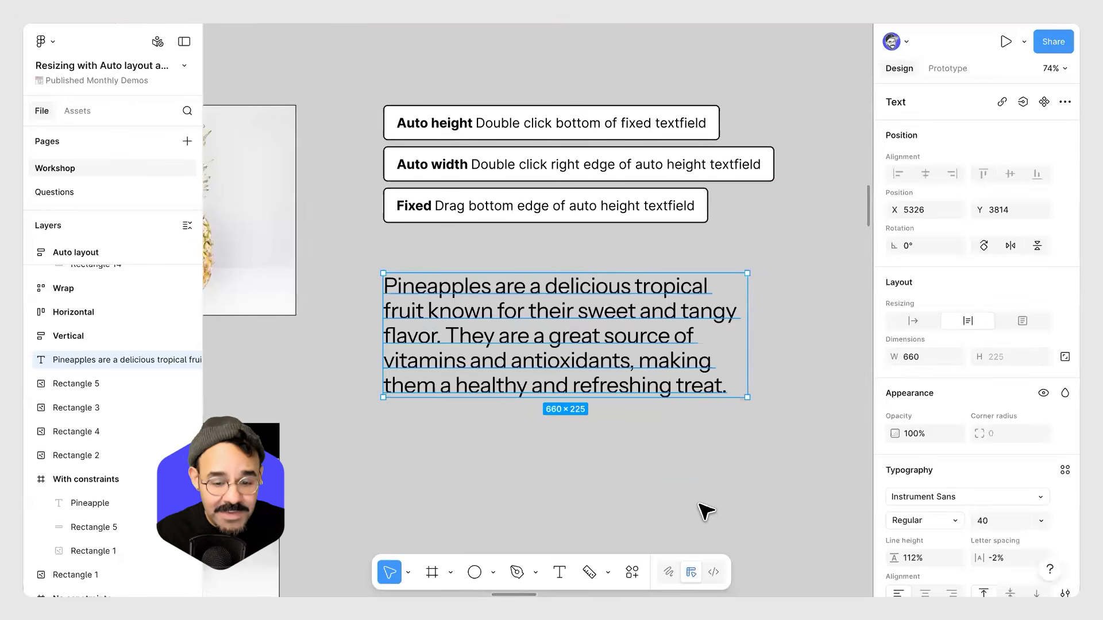
Resize the paragraph box to a fixed height of about 356, then return it to auto height.
{"action": "left_click_drag", "start_coordinate": [662, 396], "coordinate": [658, 470]}
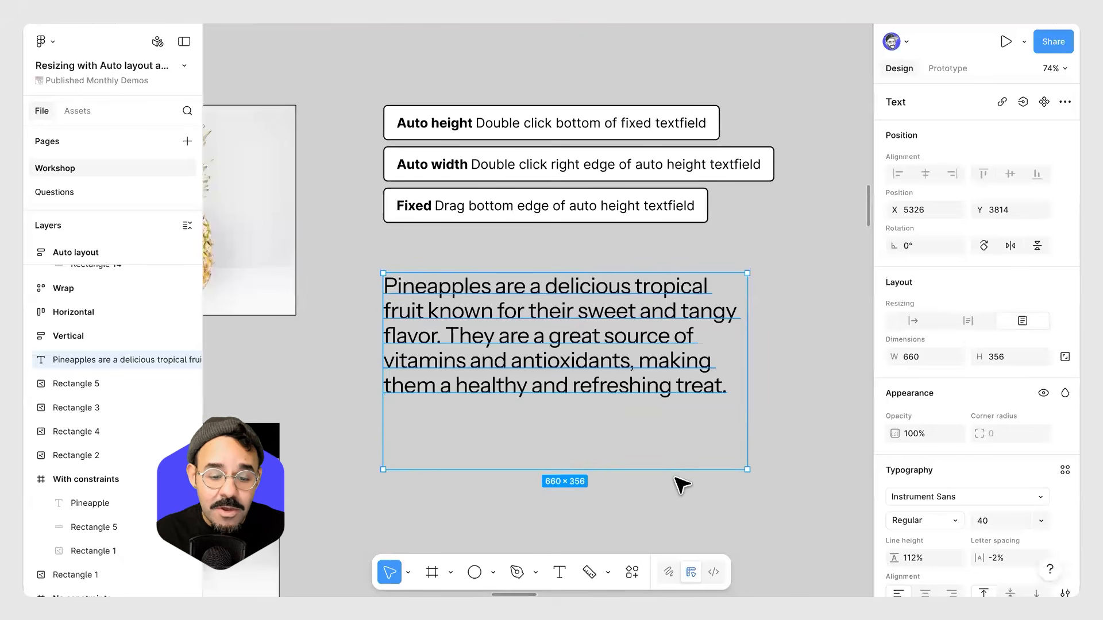
{"action": "double_click", "coordinate": [677, 469]}
{"action": "left_click_drag", "start_coordinate": [746, 330], "coordinate": [512, 318]}
{"action": "left_click", "coordinate": [670, 478]}
Navigate to the Vertical auto layout list of recipe cards and inspect the frame and its cards.
{"action": "scroll", "coordinate": [672, 479], "scroll_direction": "down", "scroll_amount": 5}
{"action": "scroll", "coordinate": [672, 480], "scroll_direction": "down", "scroll_amount": 1}
{"action": "scroll", "coordinate": [500, 307], "scroll_direction": "up", "scroll_amount": 1}
{"action": "scroll", "coordinate": [500, 299], "scroll_direction": "up", "scroll_amount": 2}
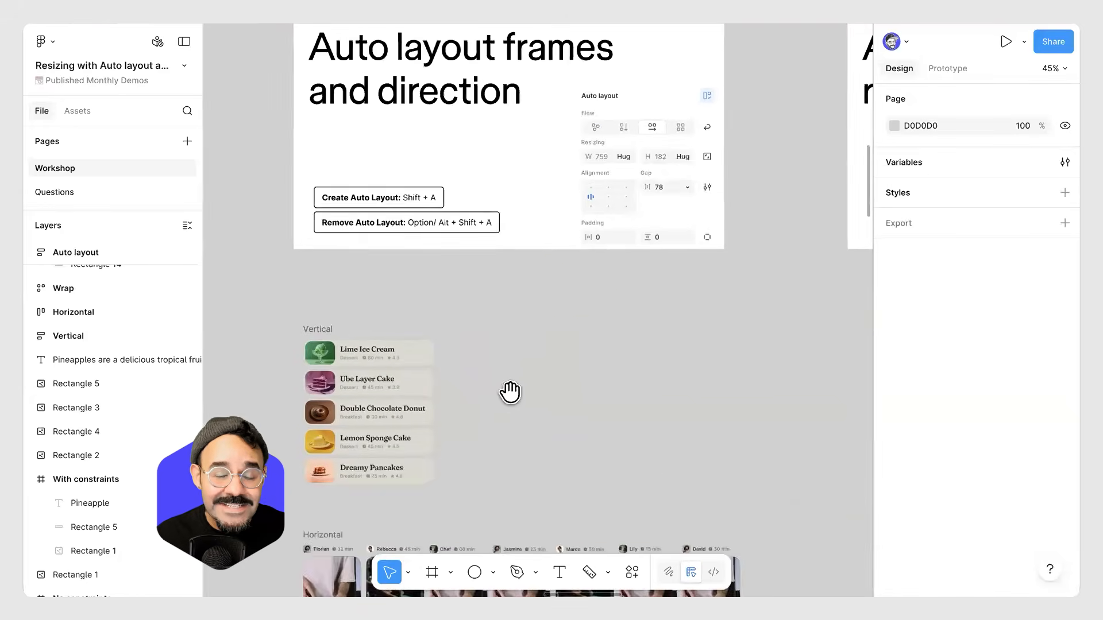
{"action": "scroll", "coordinate": [510, 392], "scroll_direction": "up", "scroll_amount": 3}
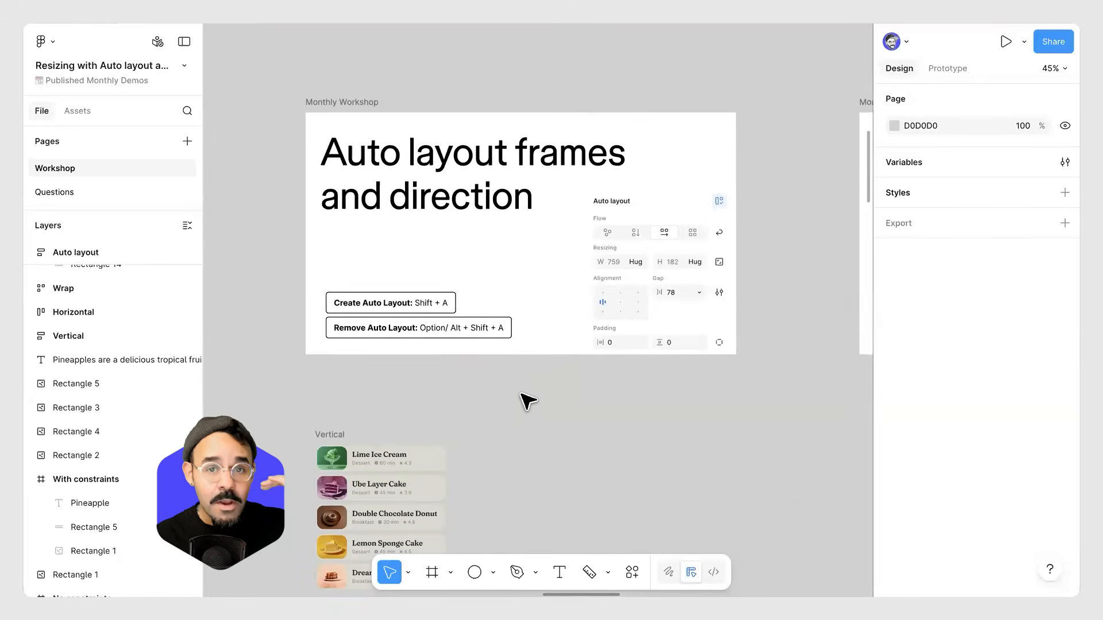
{"action": "scroll", "coordinate": [525, 399], "scroll_direction": "up", "scroll_amount": 3}
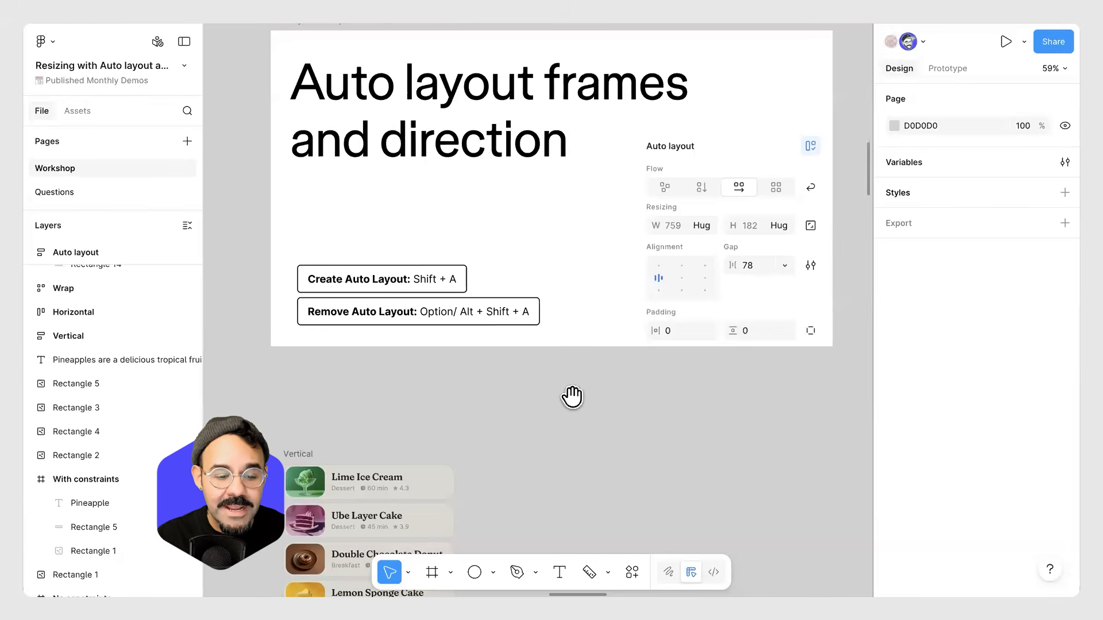
{"action": "scroll", "coordinate": [570, 396], "scroll_direction": "down", "scroll_amount": 2}
{"action": "scroll", "coordinate": [580, 278], "scroll_direction": "down", "scroll_amount": 2}
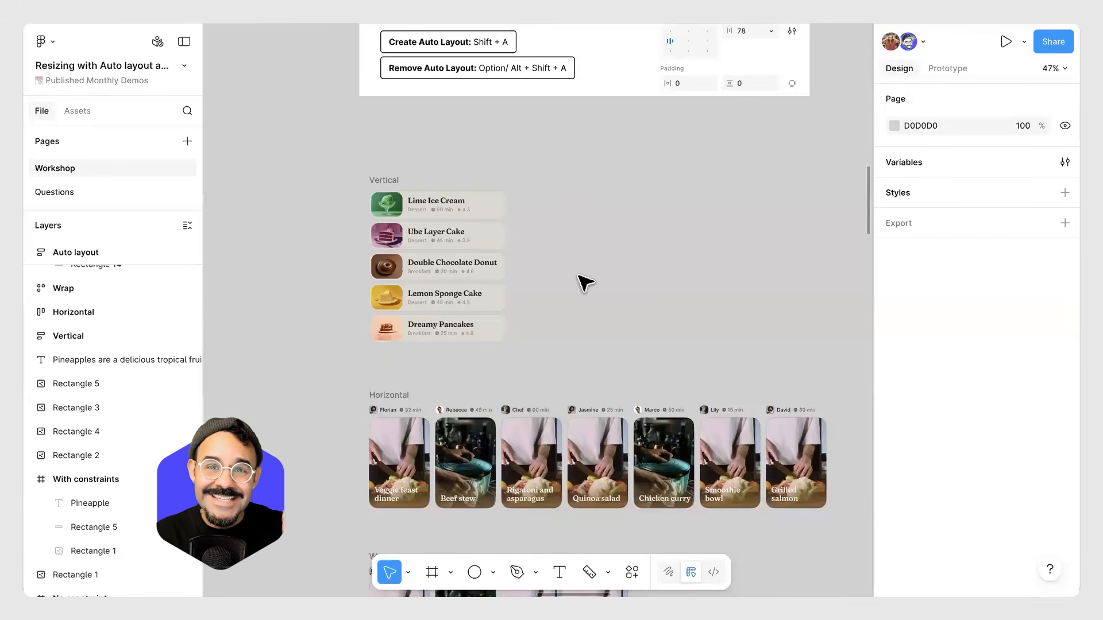
{"action": "scroll", "coordinate": [414, 234], "scroll_direction": "up", "scroll_amount": 5}
{"action": "left_click", "coordinate": [462, 188]}
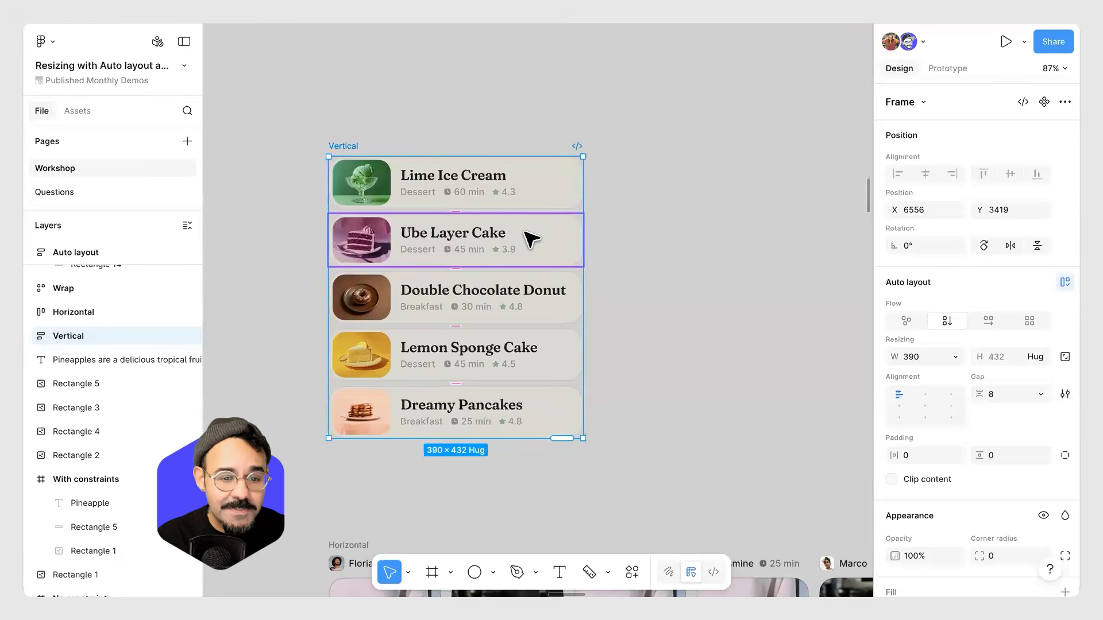
{"action": "left_click", "coordinate": [505, 198]}
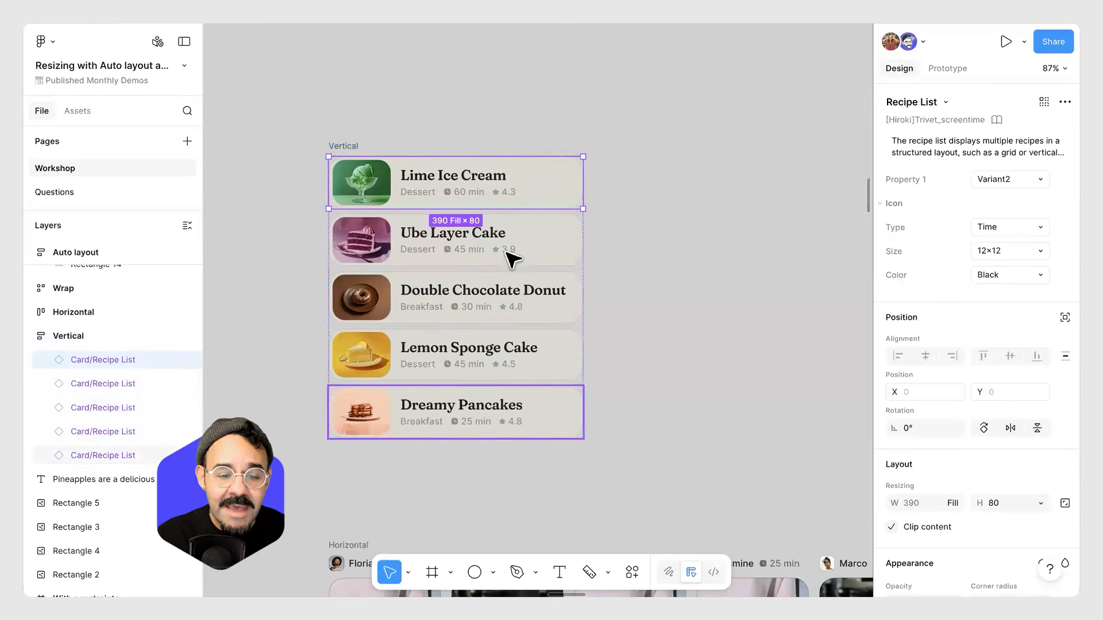
{"action": "left_click", "coordinate": [634, 183]}
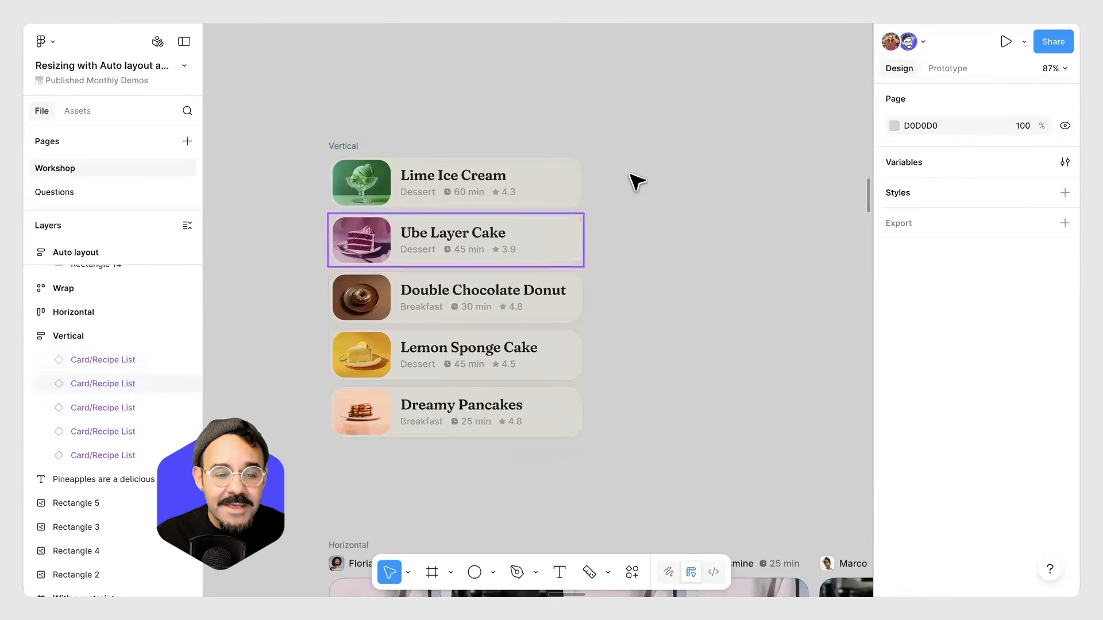
Move the Dreamy Pancakes card to the top of the Vertical auto layout list.
{"action": "scroll", "coordinate": [626, 230], "scroll_direction": "down", "scroll_amount": 2}
{"action": "scroll", "coordinate": [506, 224], "scroll_direction": "right", "scroll_amount": 3}
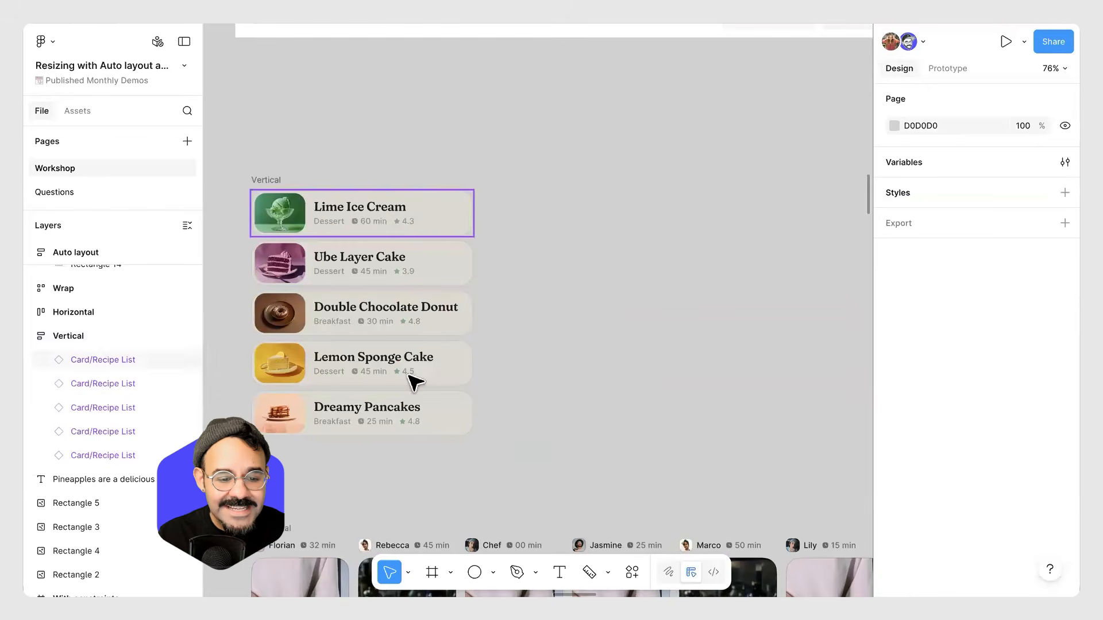
{"action": "left_click", "coordinate": [430, 420]}
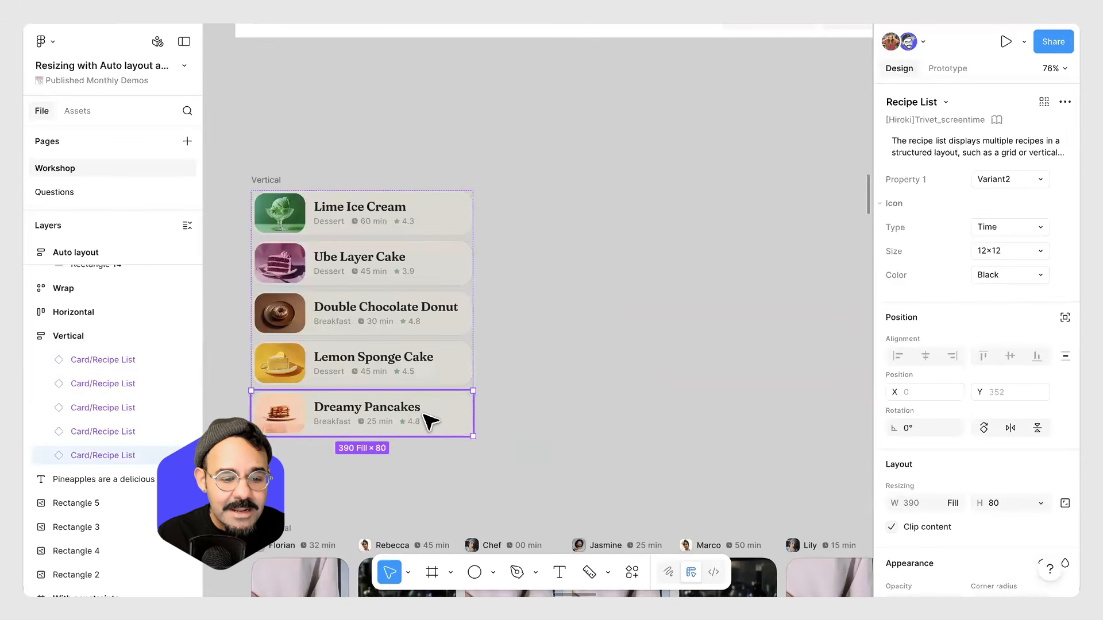
{"action": "left_click_drag", "start_coordinate": [425, 418], "coordinate": [428, 214]}
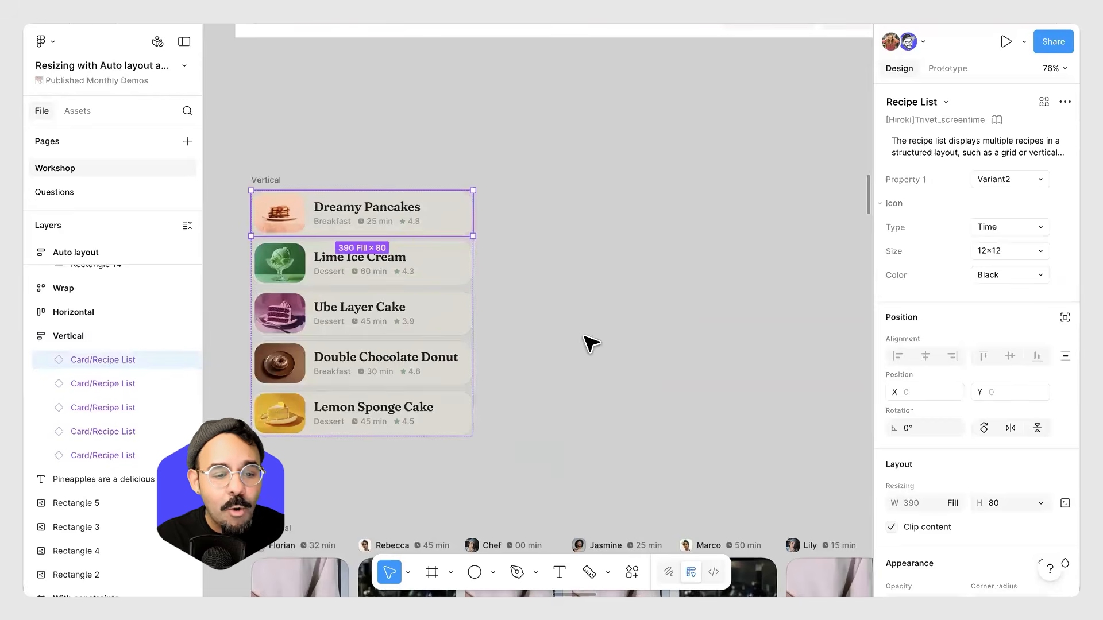
Set the gap between items in the Vertical auto layout frame to 14.
{"action": "scroll", "coordinate": [637, 259], "scroll_direction": "left", "scroll_amount": 3}
{"action": "scroll", "coordinate": [638, 260], "scroll_direction": "down", "scroll_amount": 2}
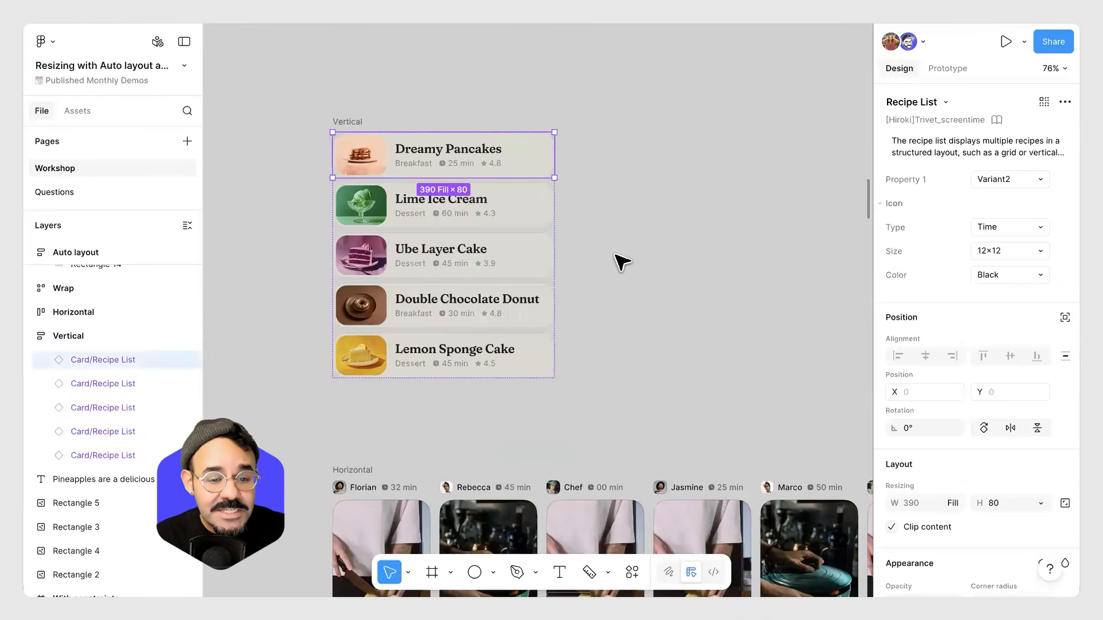
{"action": "left_click", "coordinate": [541, 205]}
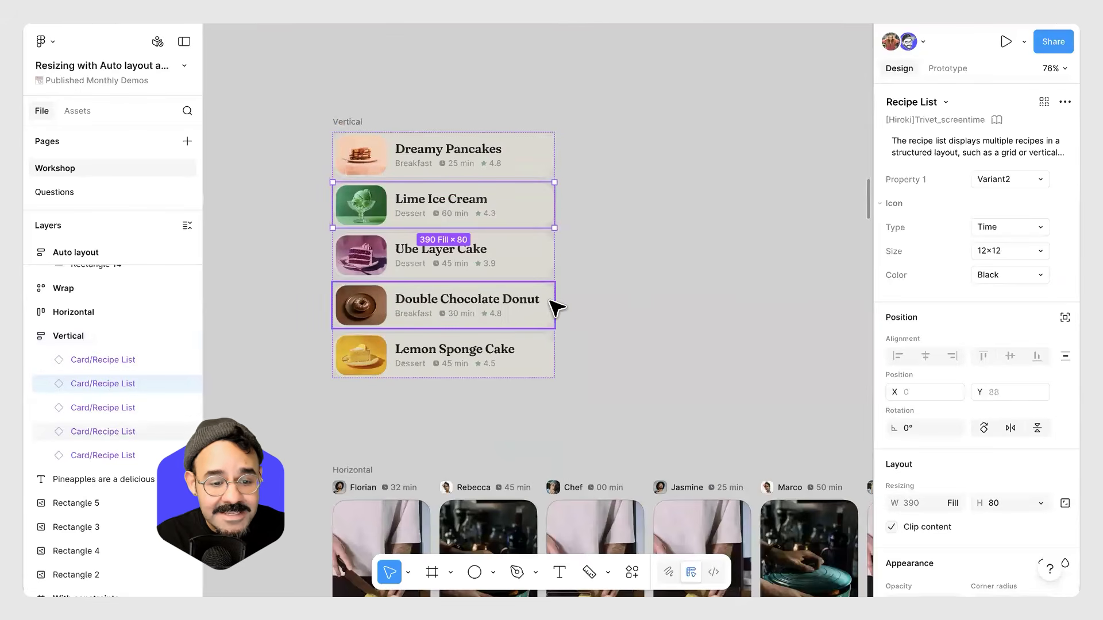
{"action": "left_click", "coordinate": [359, 122]}
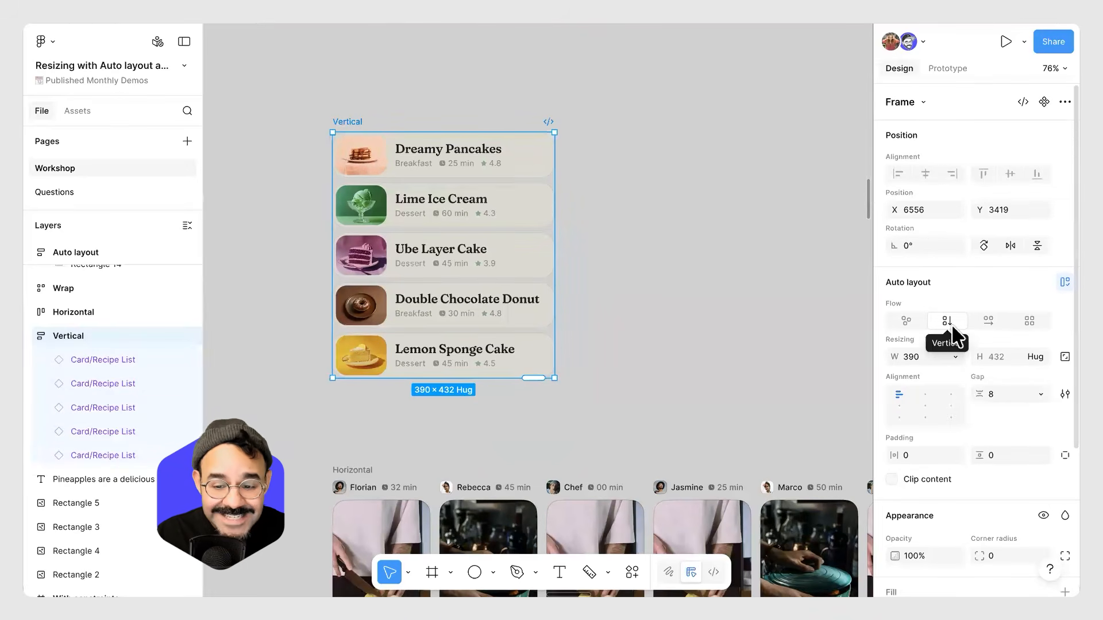
{"action": "mouse_move", "coordinate": [980, 394]}
{"action": "left_mouse_down"}
{"action": "mouse_move", "coordinate": [1009, 396]}
{"action": "mouse_move", "coordinate": [987, 398]}
{"action": "left_mouse_up"}
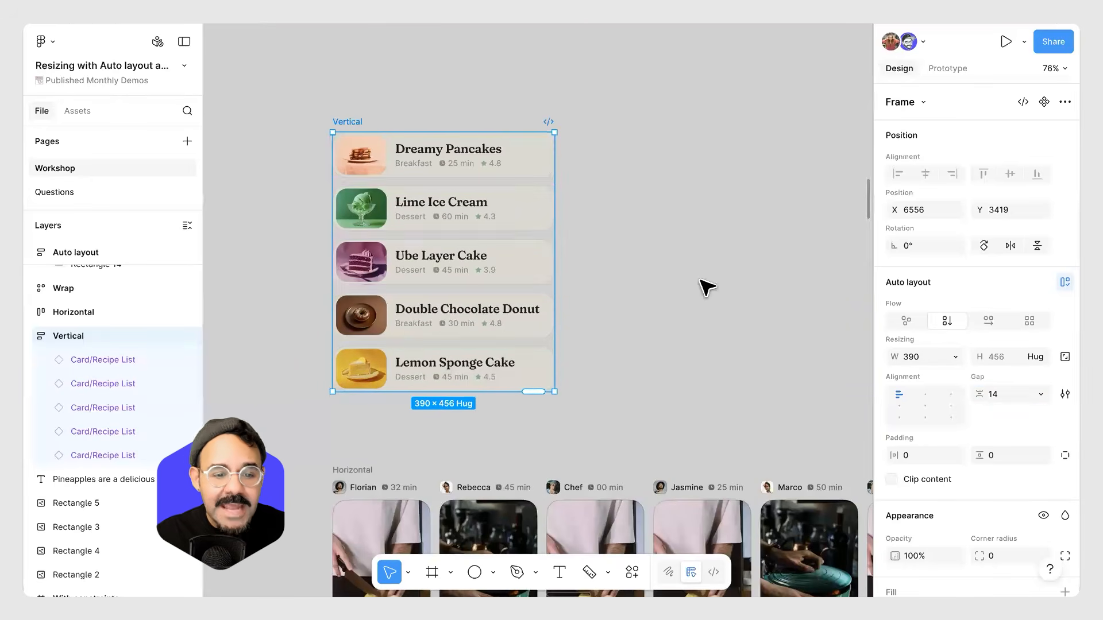
Duplicate the Lime Ice Cream card into the list just above Lemon Sponge Cake.
{"action": "left_click", "coordinate": [512, 216]}
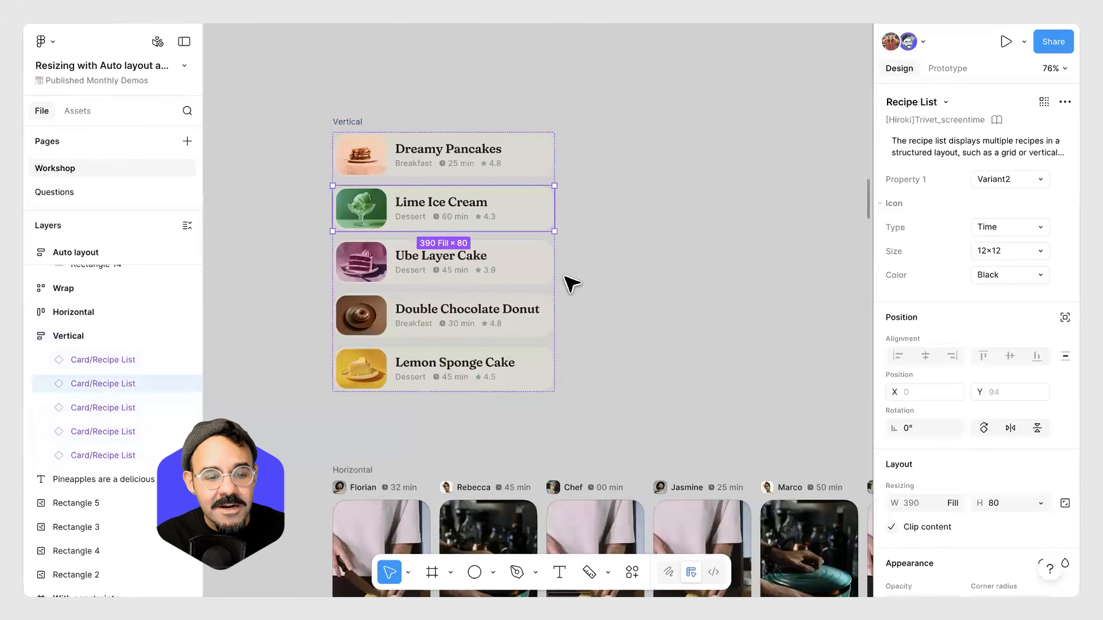
{"action": "left_click_drag", "start_coordinate": [512, 217], "coordinate": [475, 345]}
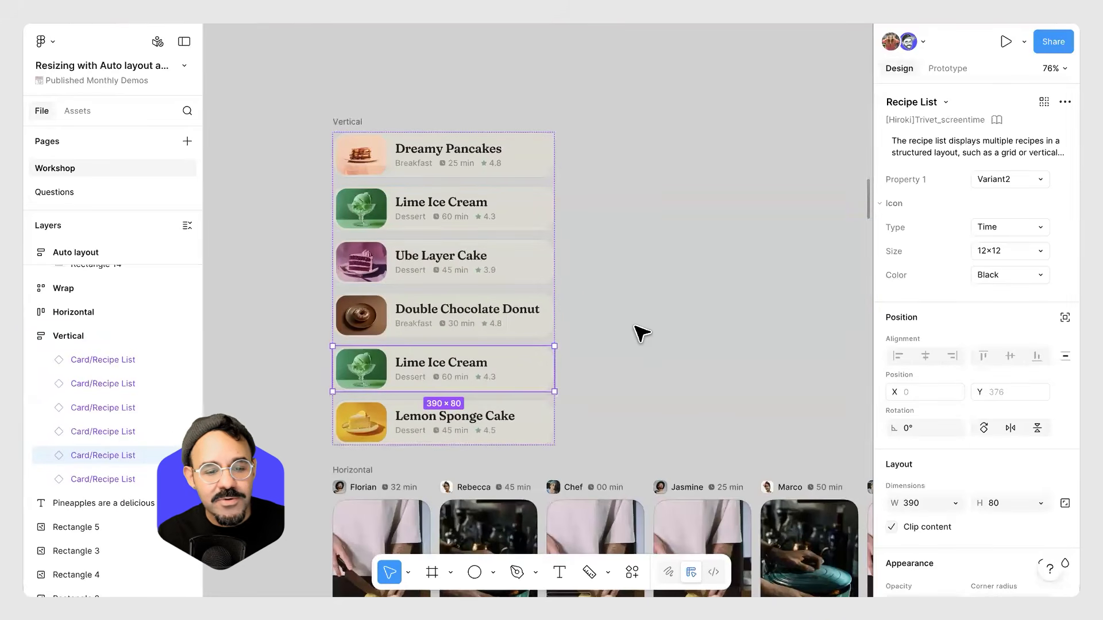
Undo the last insertion and drag the duplicate Lime Ice Cream card into the Vertical list just below Ube Layer Cake.
{"action": "key", "text": "ctrl+z"}
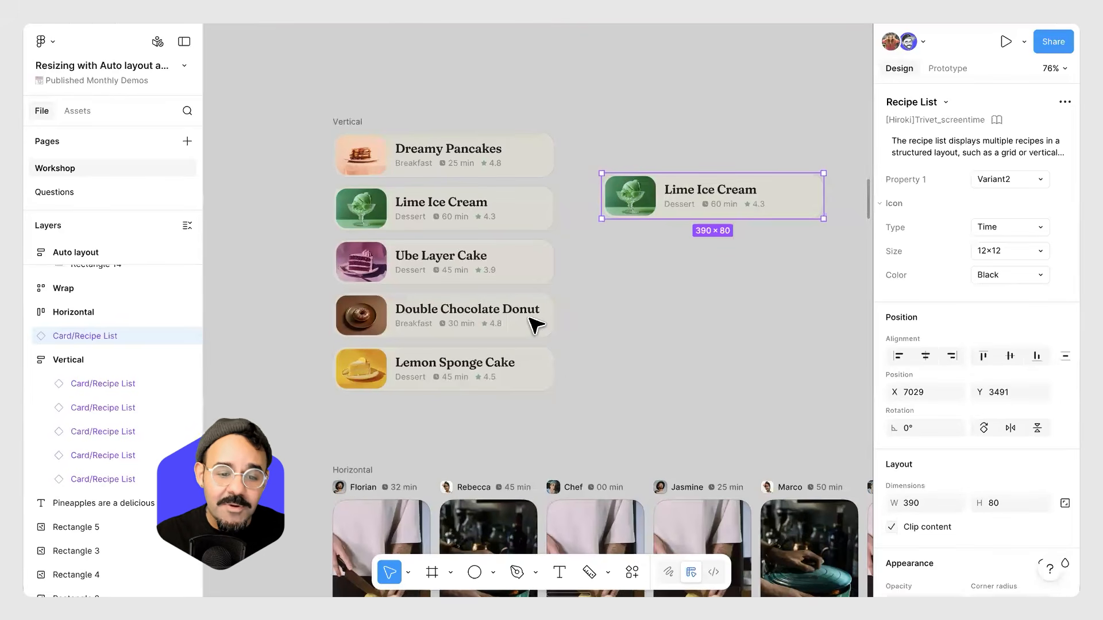
{"action": "left_click_drag", "start_coordinate": [697, 205], "coordinate": [787, 254]}
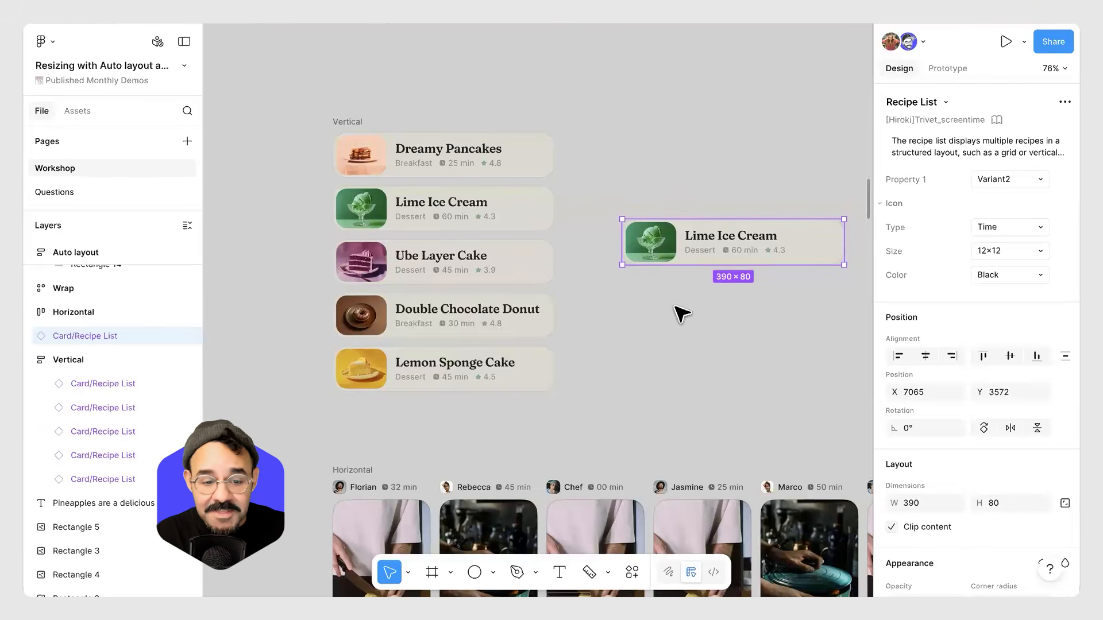
{"action": "left_click_drag", "start_coordinate": [697, 242], "coordinate": [483, 256]}
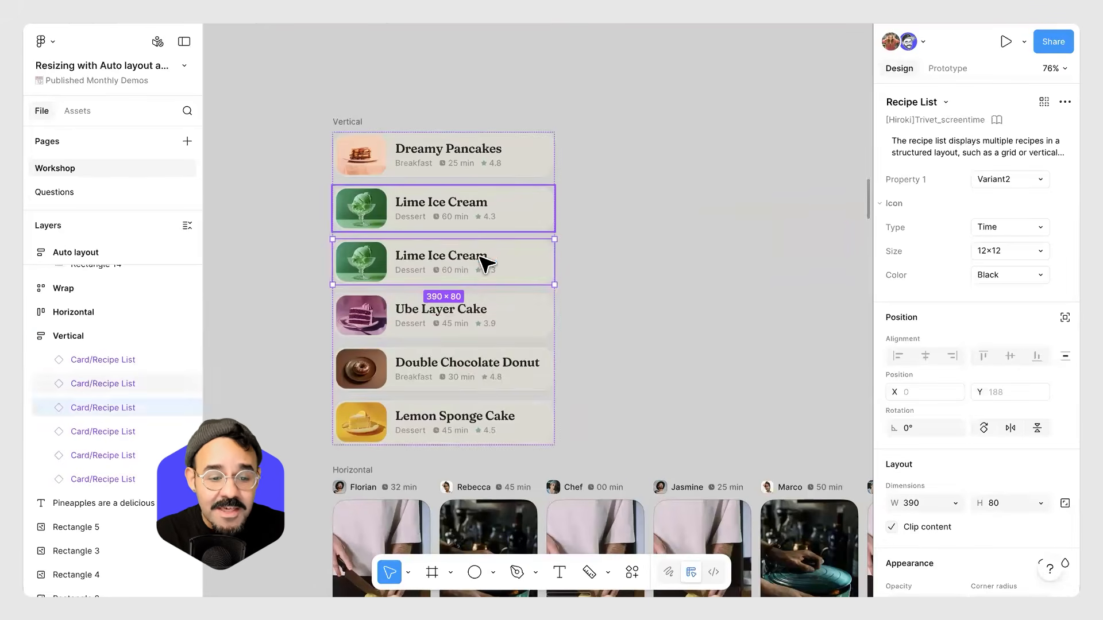
{"action": "left_click", "coordinate": [359, 128]}
{"action": "left_click_drag", "start_coordinate": [492, 266], "coordinate": [486, 327]}
{"action": "left_click_drag", "start_coordinate": [357, 123], "coordinate": [352, 89]}
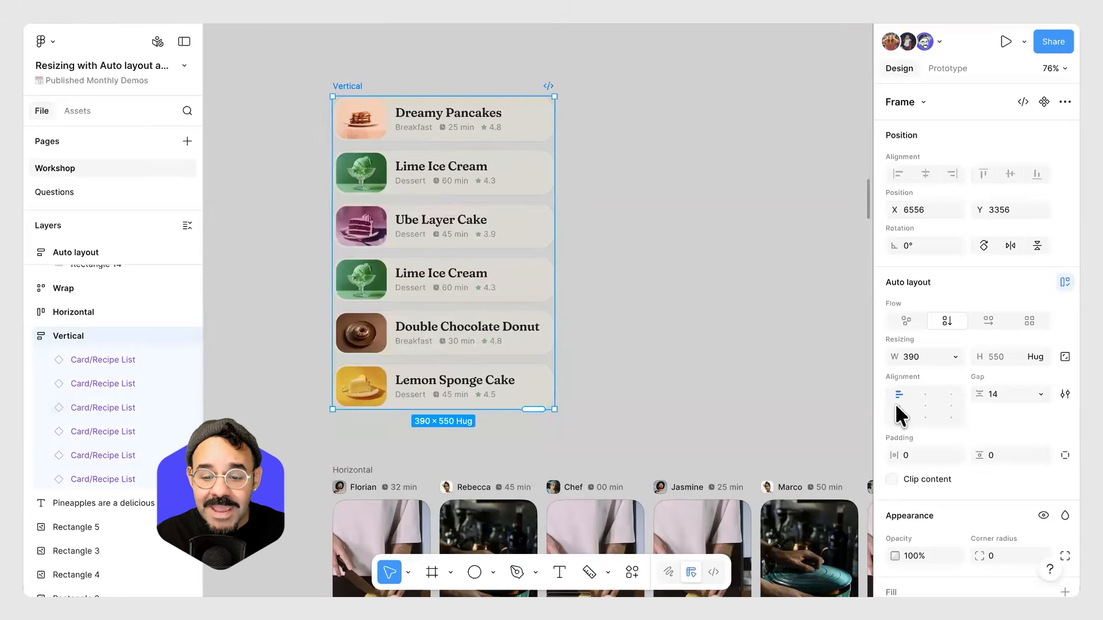
Set the Vertical frame's gap between items to 18 and its horizontal padding to 58.
{"action": "mouse_move", "coordinate": [980, 394]}
{"action": "left_mouse_down"}
{"action": "mouse_move", "coordinate": [1000, 396]}
{"action": "mouse_move", "coordinate": [977, 395]}
{"action": "mouse_move", "coordinate": [989, 396]}
{"action": "left_mouse_up"}
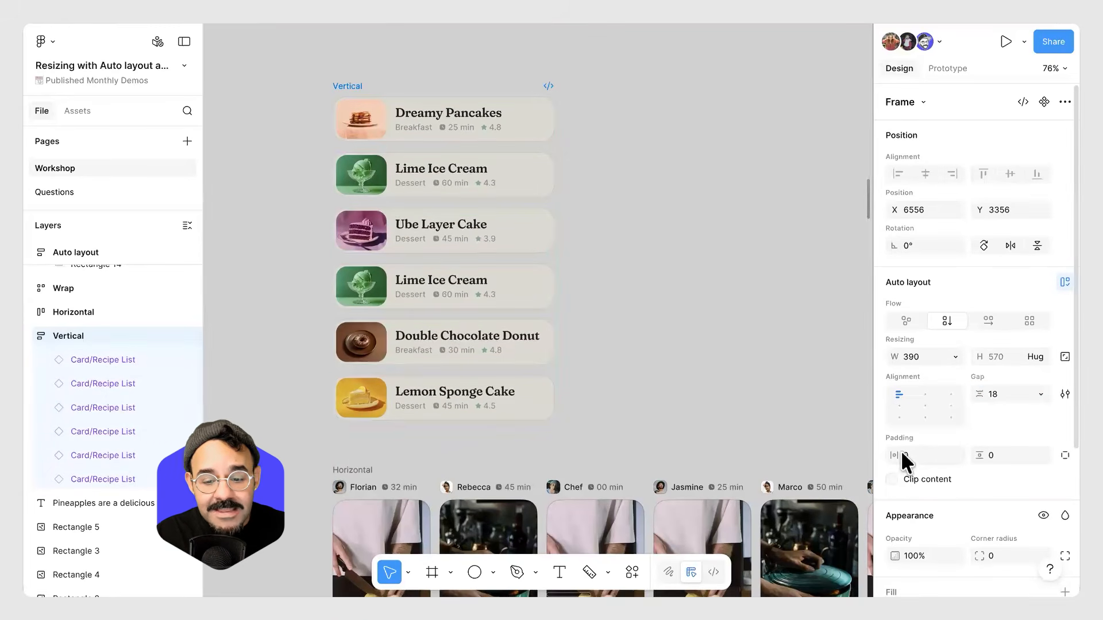
{"action": "mouse_move", "coordinate": [894, 455]}
{"action": "left_mouse_down"}
{"action": "mouse_move", "coordinate": [938, 455]}
{"action": "mouse_move", "coordinate": [885, 455]}
{"action": "left_mouse_up"}
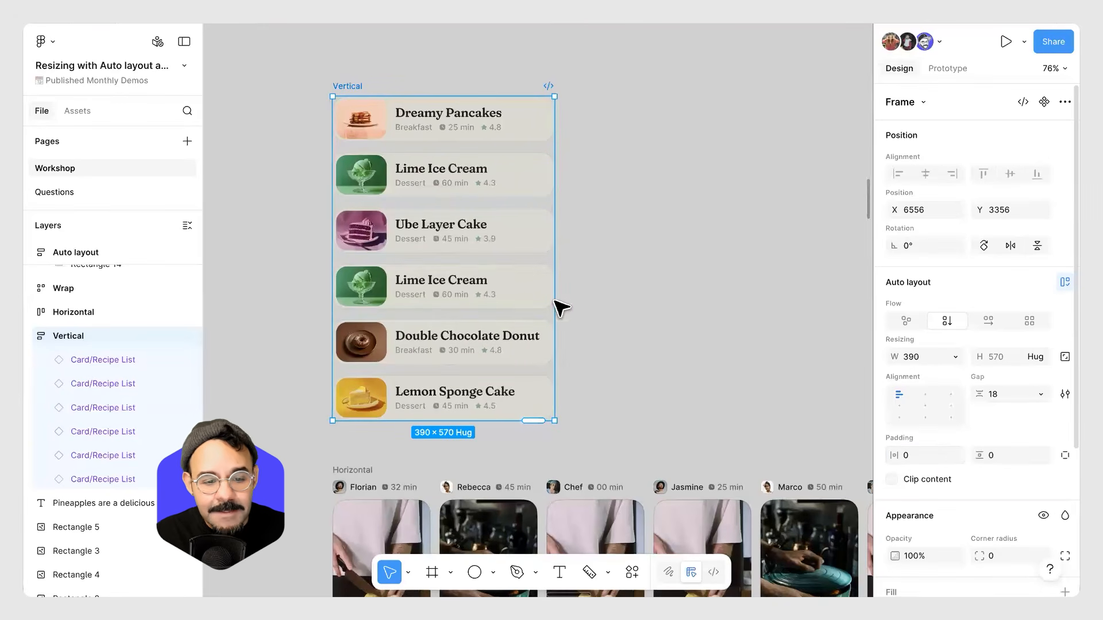
{"action": "left_click_drag", "start_coordinate": [895, 455], "coordinate": [927, 454]}
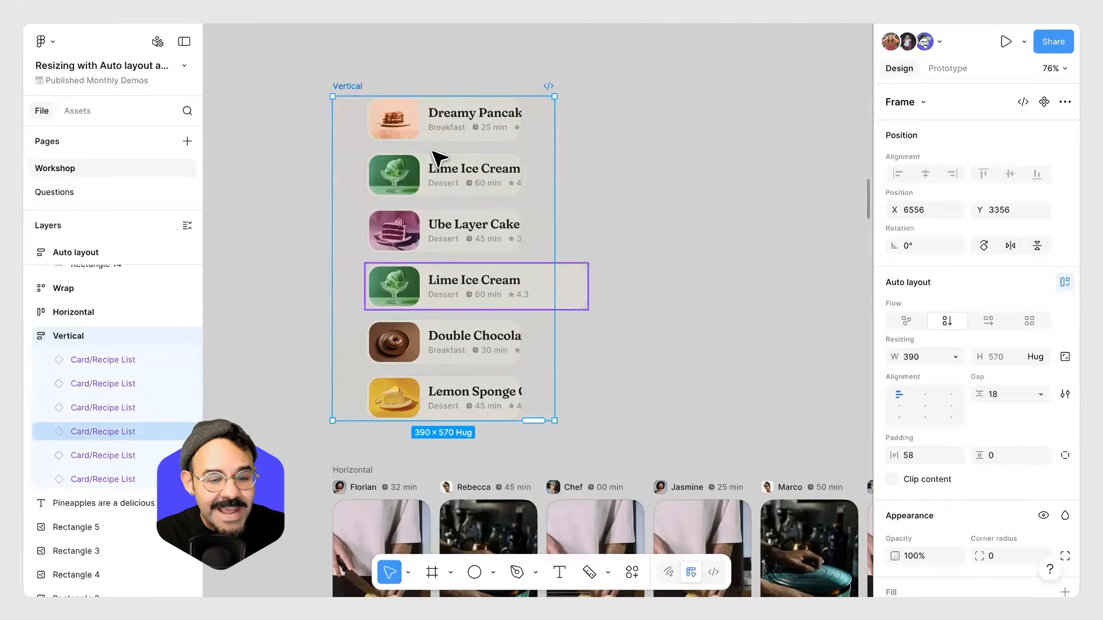
Set the duplicated Lime Ice Cream card's width to fill the container.
{"action": "left_click", "coordinate": [471, 296]}
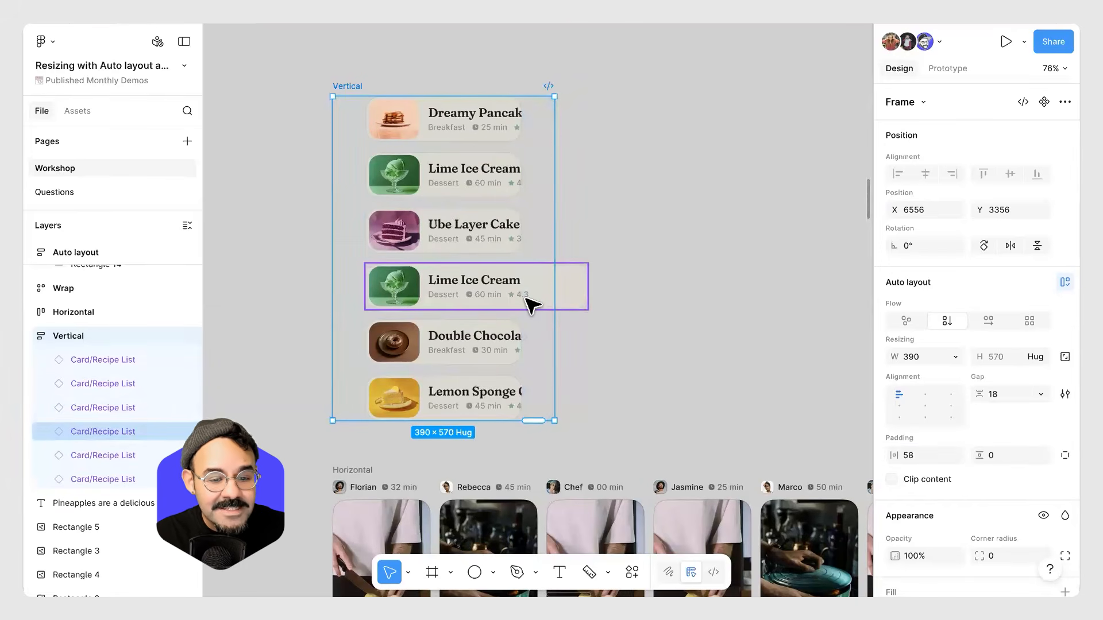
{"action": "left_click", "coordinate": [531, 304]}
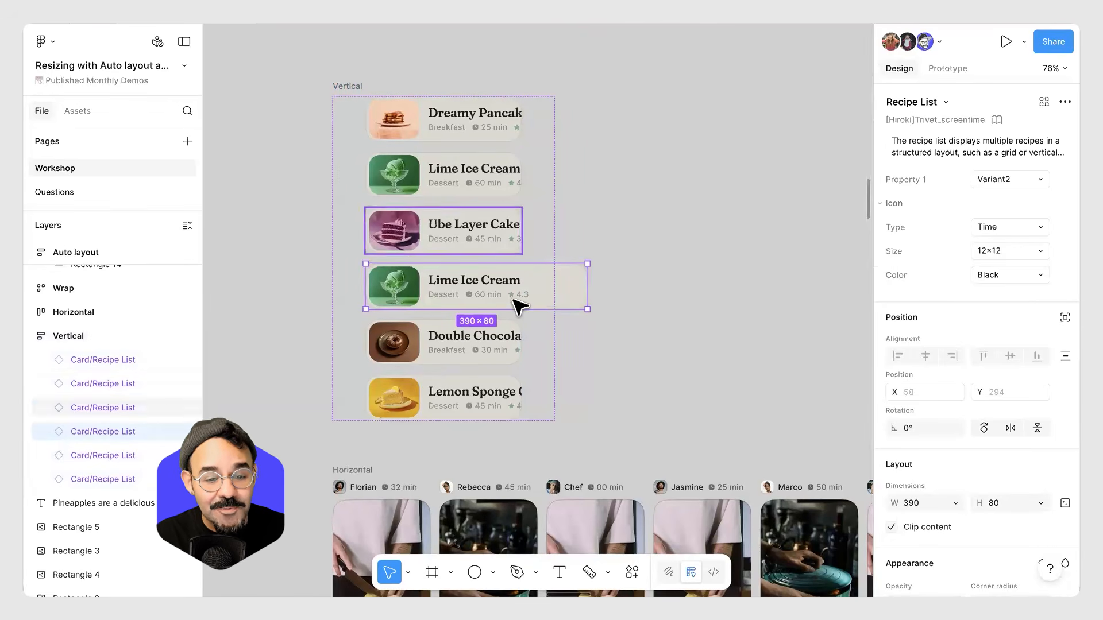
{"action": "double_click", "coordinate": [587, 290]}
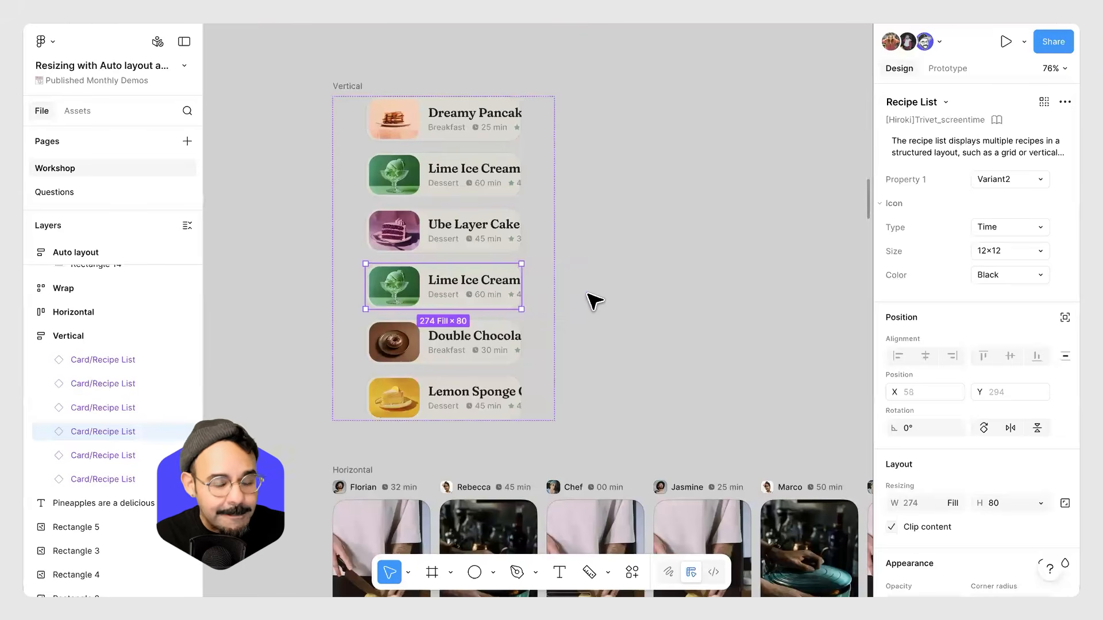
{"action": "left_click", "coordinate": [598, 298]}
Set the Vertical frame's horizontal padding back to 0.
{"action": "left_click", "coordinate": [349, 86]}
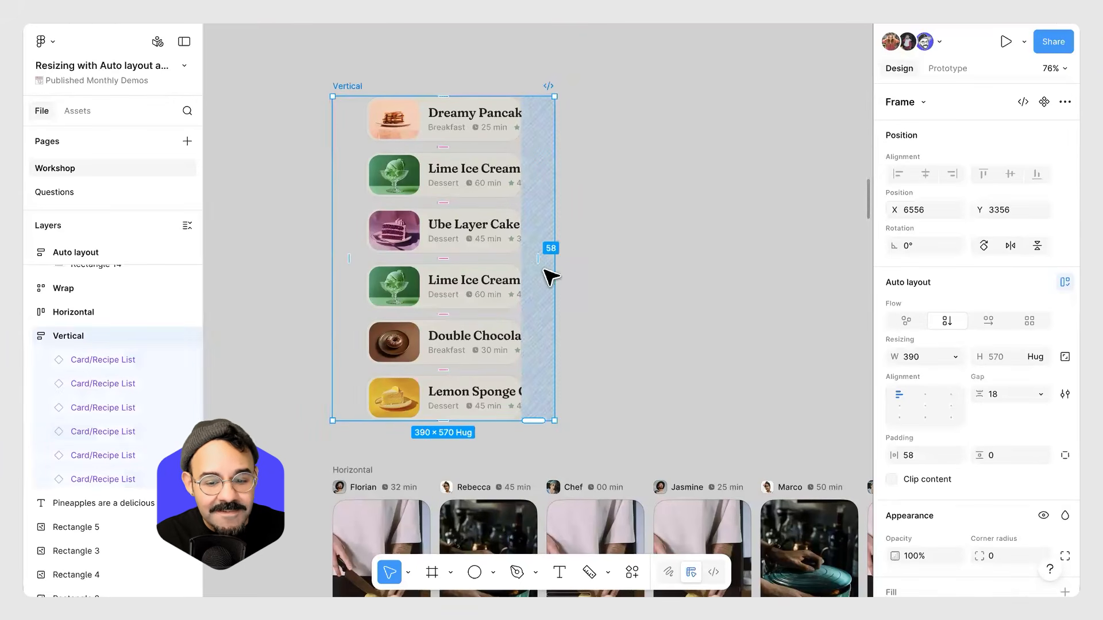
{"action": "left_click_drag", "start_coordinate": [894, 455], "coordinate": [744, 452]}
{"action": "left_click", "coordinate": [677, 340]}
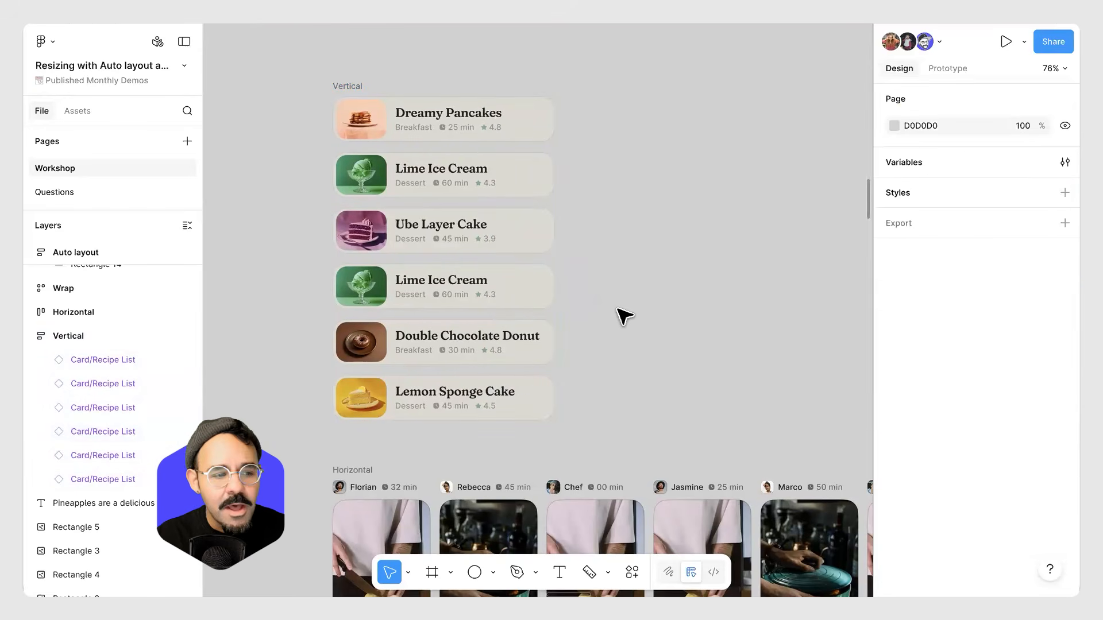
Select the Horizontal auto layout frame of recipe cards and examine its flow, resizing and gap settings.
{"action": "scroll", "coordinate": [613, 304], "scroll_direction": "down", "scroll_amount": 3}
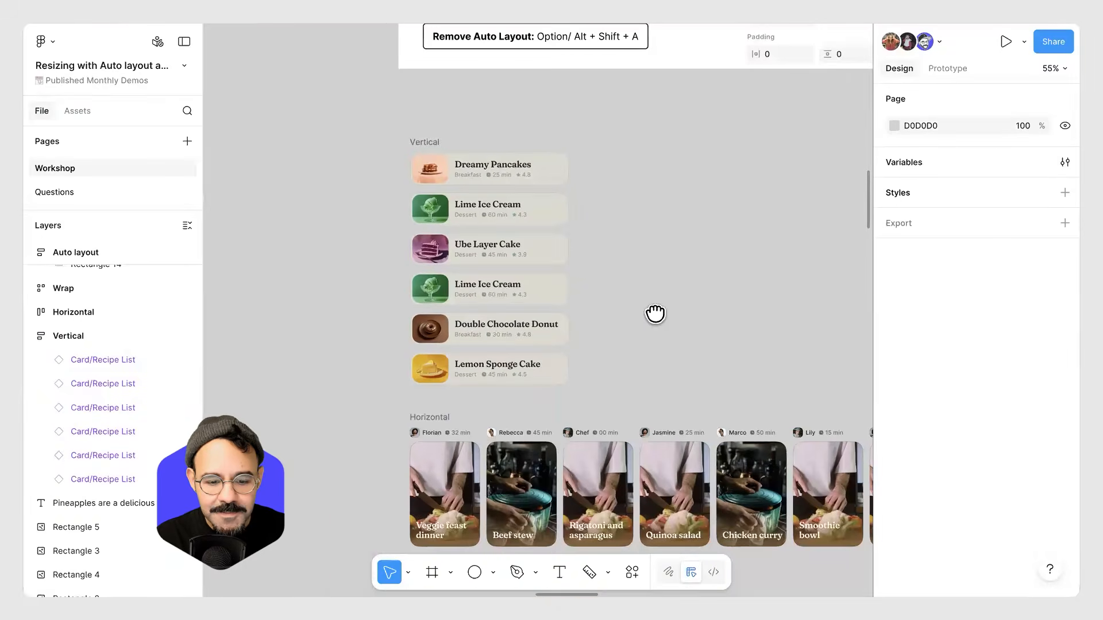
{"action": "scroll", "coordinate": [655, 313], "scroll_direction": "down", "scroll_amount": 5}
{"action": "scroll", "coordinate": [575, 215], "scroll_direction": "down", "scroll_amount": 1}
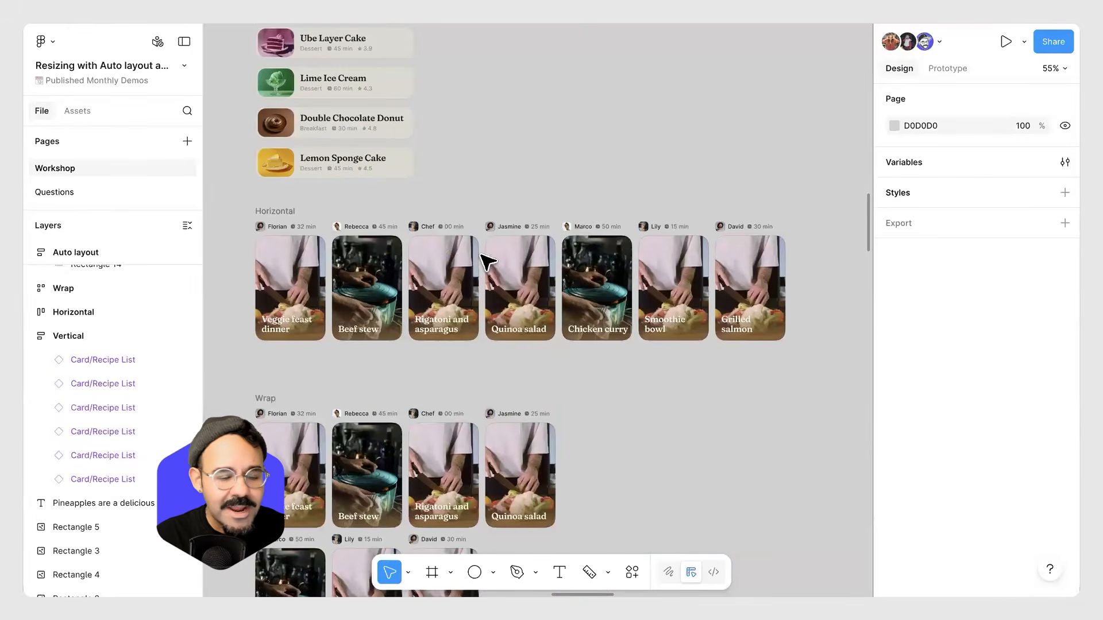
{"action": "left_click", "coordinate": [277, 216]}
{"action": "scroll", "coordinate": [382, 311], "scroll_direction": "up", "scroll_amount": 2}
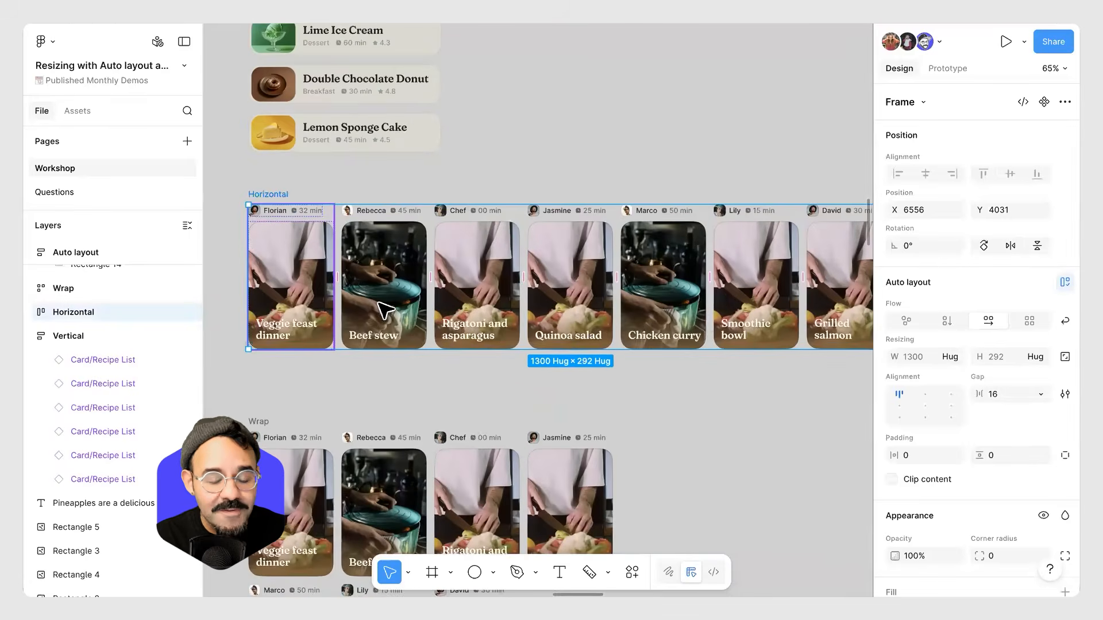
{"action": "scroll", "coordinate": [690, 296], "scroll_direction": "down", "scroll_amount": 2}
{"action": "scroll", "coordinate": [575, 259], "scroll_direction": "down", "scroll_amount": 5}
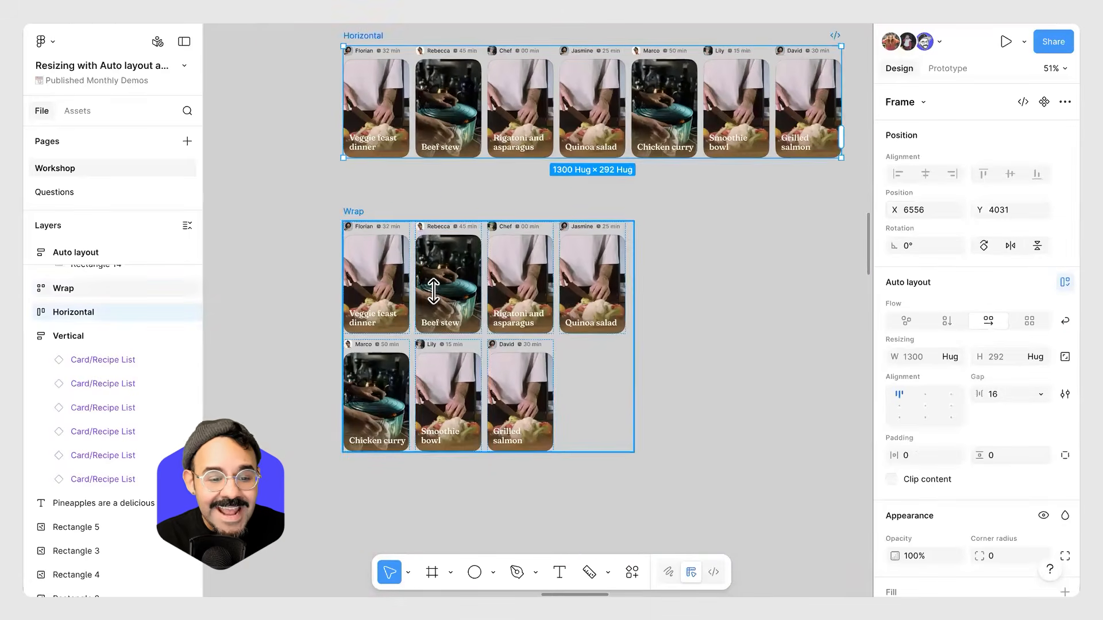
Navigate the canvas back up to the Auto layout resizing slide.
{"action": "left_click", "coordinate": [591, 381]}
{"action": "scroll", "coordinate": [591, 381], "scroll_direction": "up", "scroll_amount": 3}
{"action": "left_click_drag", "start_coordinate": [649, 365], "coordinate": [715, 369]}
{"action": "left_click", "coordinate": [758, 278]}
{"action": "scroll", "coordinate": [711, 249], "scroll_direction": "down", "scroll_amount": 3}
{"action": "left_click_drag", "start_coordinate": [655, 170], "coordinate": [605, 381]}
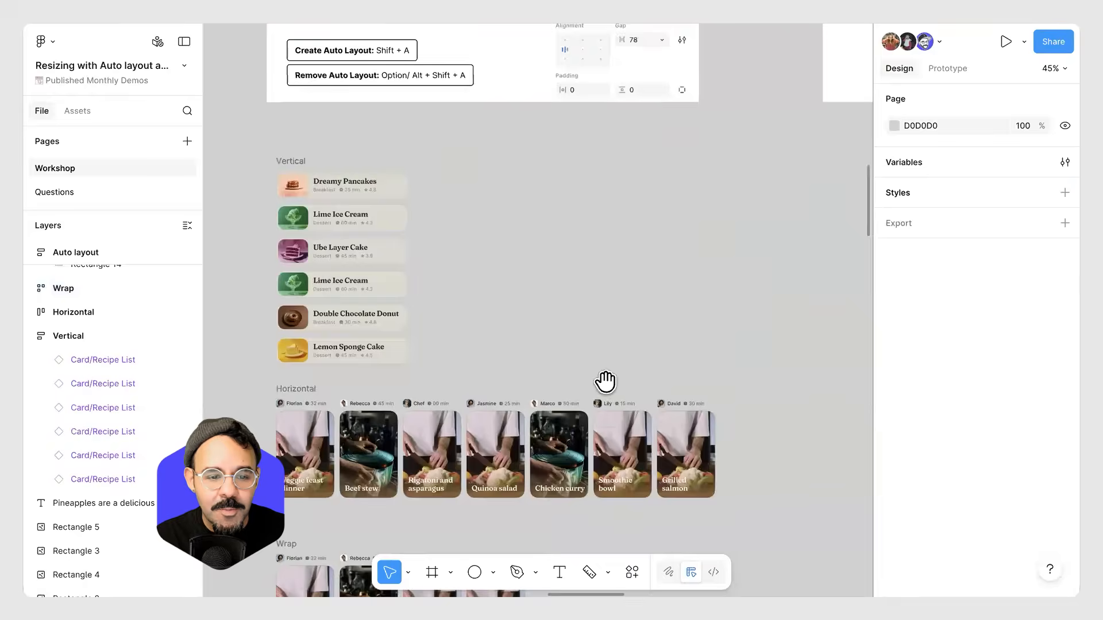
{"action": "scroll", "coordinate": [606, 380], "scroll_direction": "up", "scroll_amount": 15}
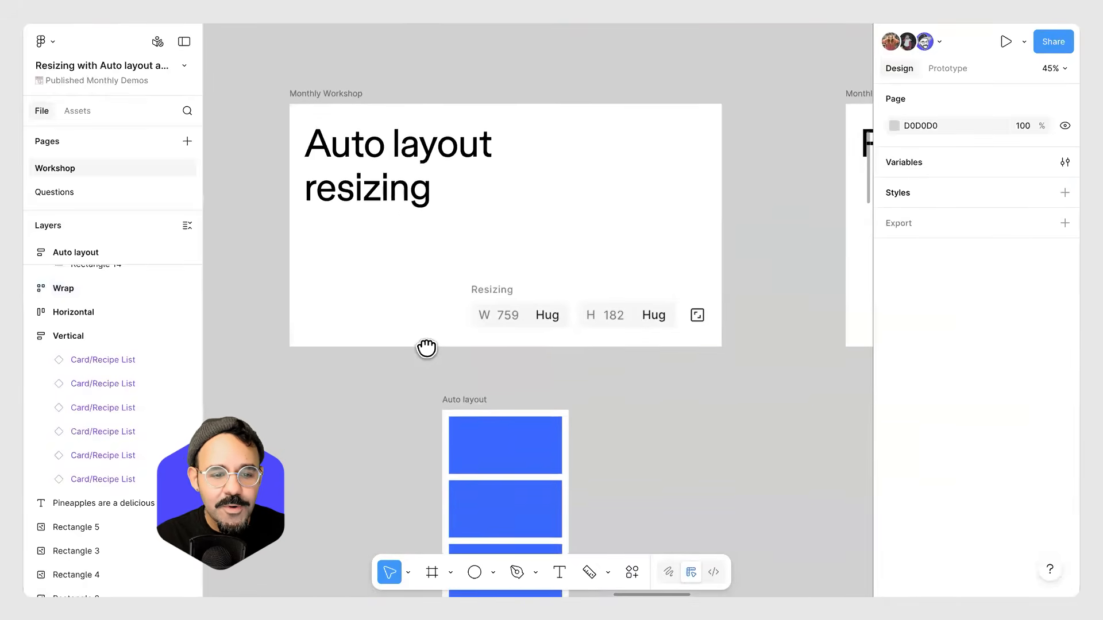
{"action": "scroll", "coordinate": [426, 348], "scroll_direction": "up", "scroll_amount": 1}
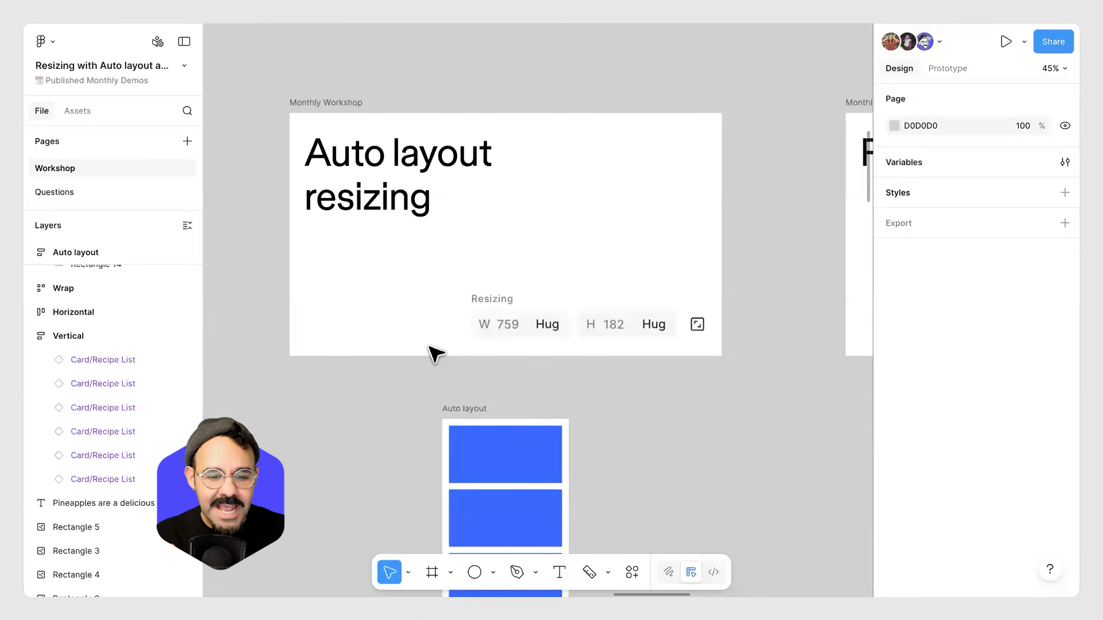
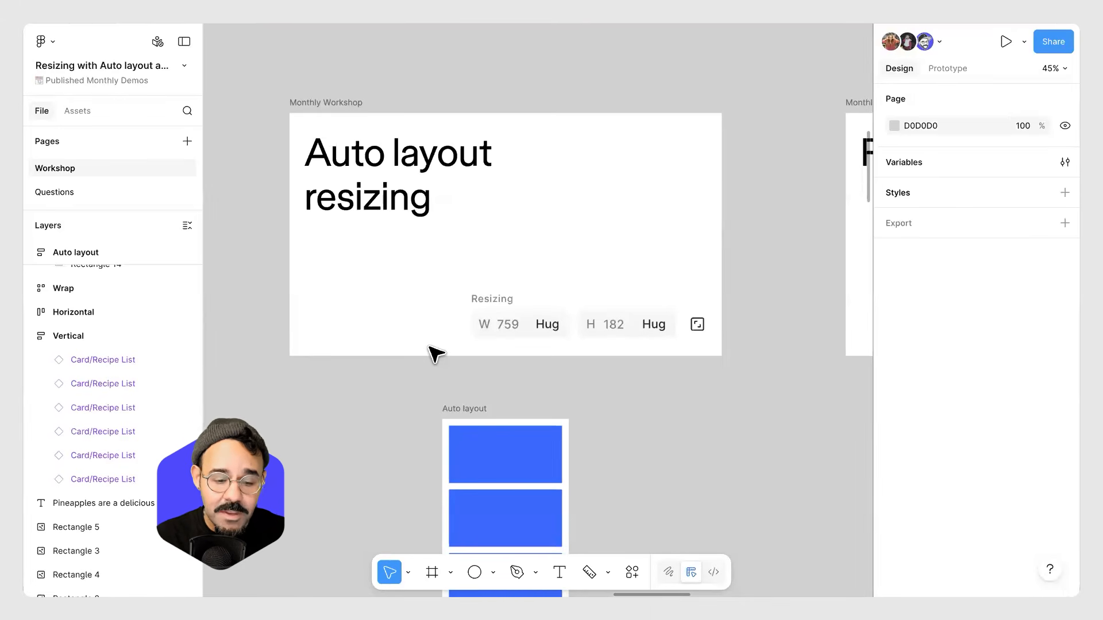
Resize the rectangles inside the horizontal auto layout frame below the Fixed slide to varying widths and heights.
{"action": "scroll", "coordinate": [387, 294], "scroll_direction": "down", "scroll_amount": 5}
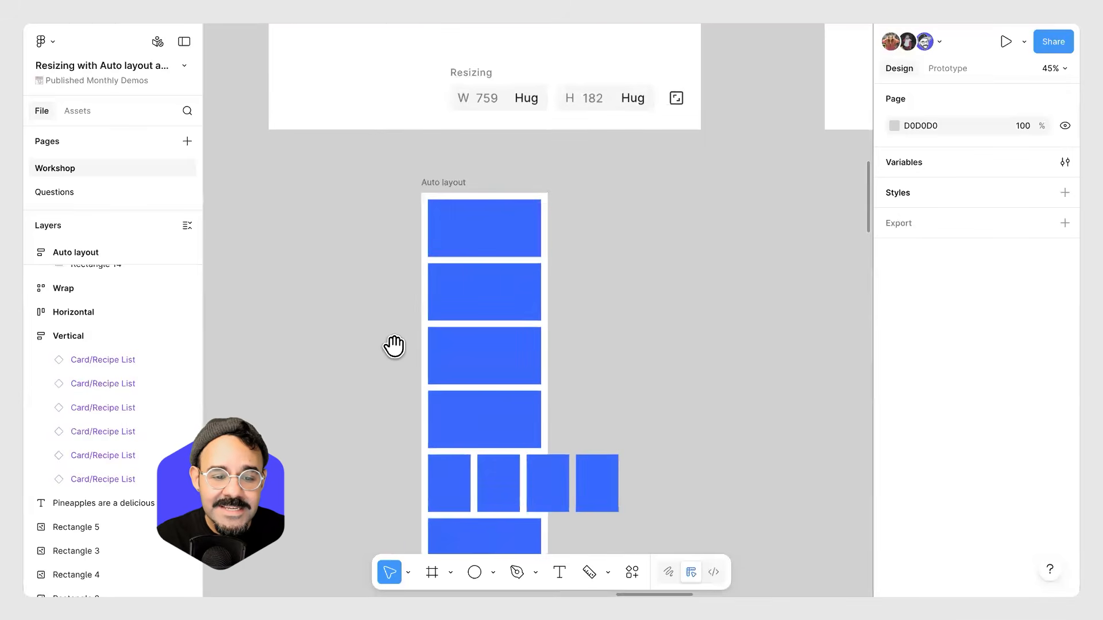
{"action": "scroll", "coordinate": [394, 346], "scroll_direction": "up", "scroll_amount": 4}
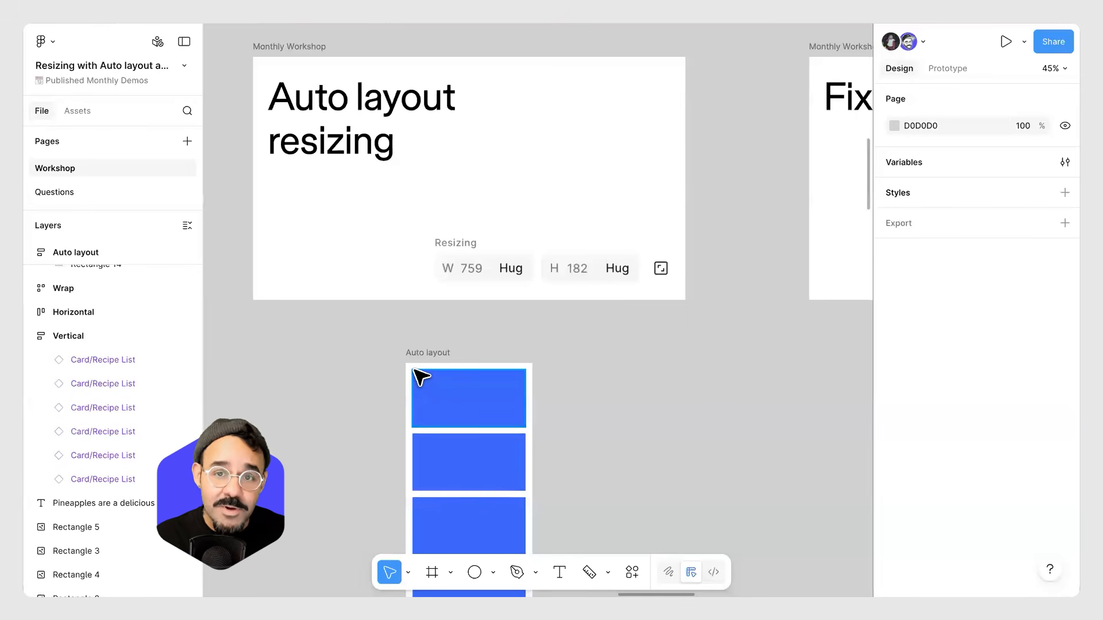
{"action": "left_click_drag", "start_coordinate": [679, 343], "coordinate": [486, 368]}
{"action": "left_click_drag", "start_coordinate": [665, 377], "coordinate": [495, 411]}
{"action": "scroll", "coordinate": [511, 322], "scroll_direction": "up", "scroll_amount": 1}
{"action": "left_click_drag", "start_coordinate": [423, 436], "coordinate": [437, 404]}
{"action": "left_click", "coordinate": [395, 433]}
{"action": "left_click", "coordinate": [572, 549]}
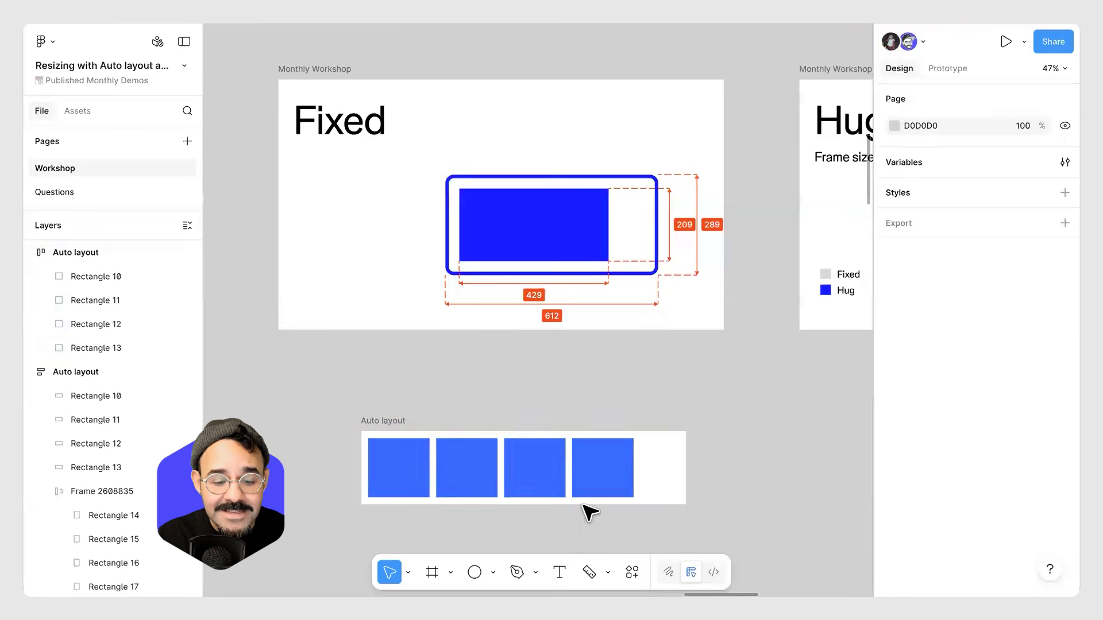
{"action": "left_click_drag", "start_coordinate": [586, 505], "coordinate": [607, 539]}
{"action": "left_click", "coordinate": [619, 493]}
{"action": "left_click_drag", "start_coordinate": [628, 498], "coordinate": [629, 519]}
{"action": "left_click_drag", "start_coordinate": [634, 476], "coordinate": [706, 475]}
{"action": "left_click", "coordinate": [550, 489]}
{"action": "left_click_drag", "start_coordinate": [548, 497], "coordinate": [549, 532]}
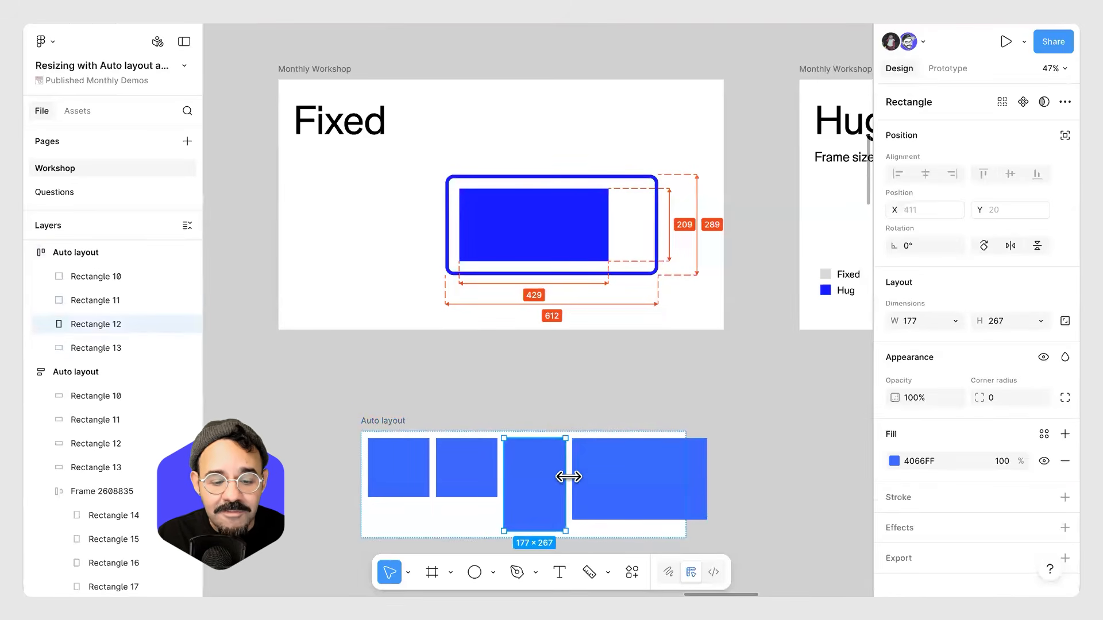
{"action": "left_click_drag", "start_coordinate": [566, 463], "coordinate": [586, 463]}
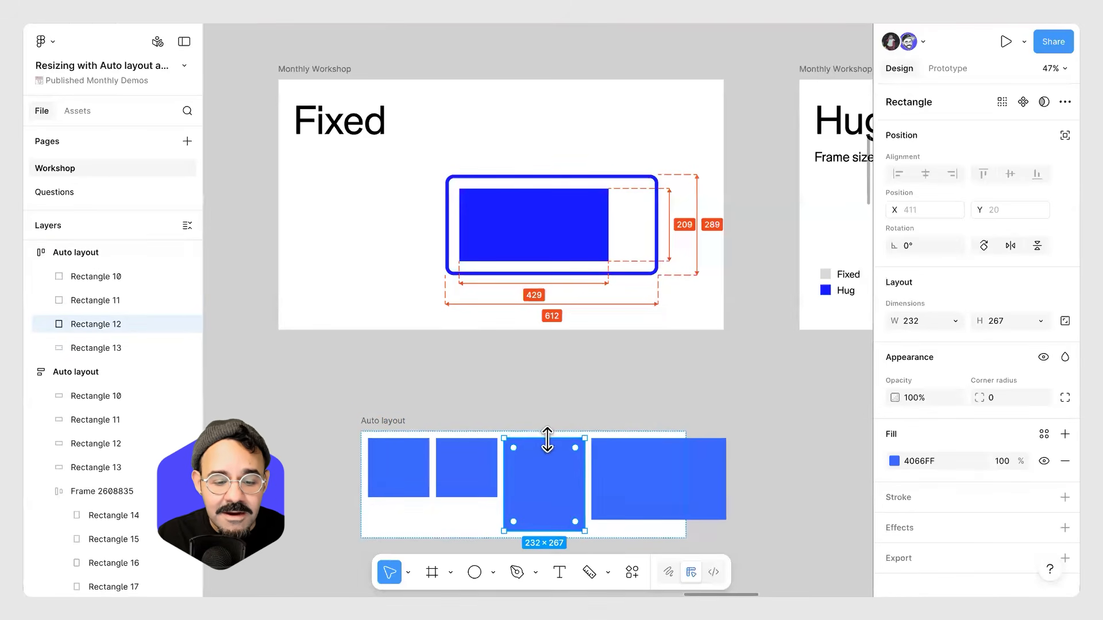
{"action": "left_click", "coordinate": [495, 463]}
{"action": "left_click_drag", "start_coordinate": [497, 463], "coordinate": [554, 466]}
{"action": "left_click", "coordinate": [414, 472]}
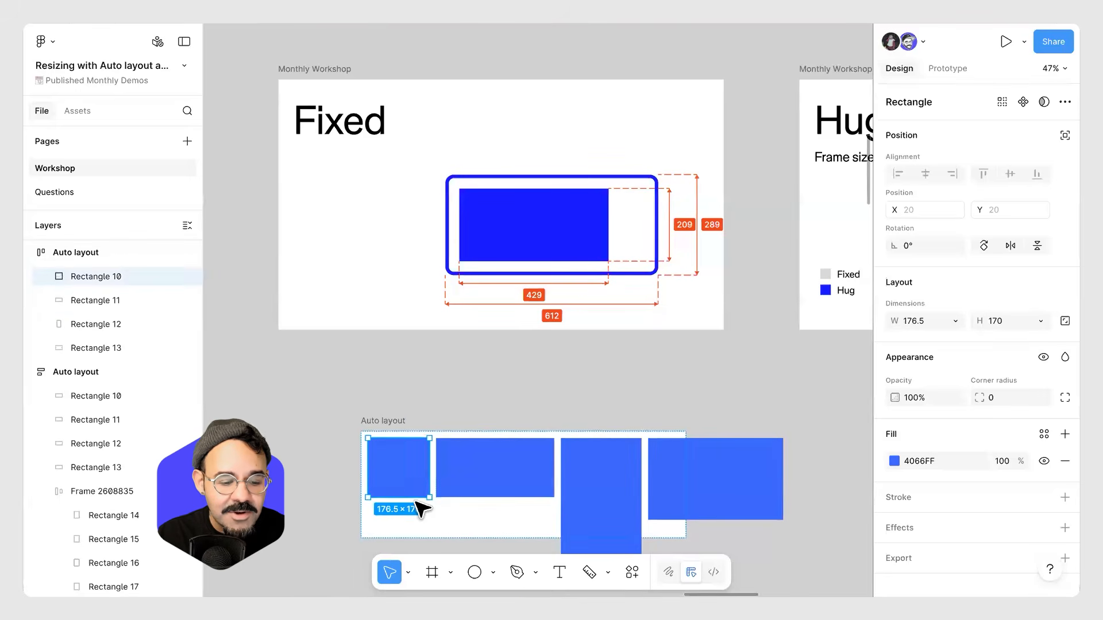
{"action": "left_click_drag", "start_coordinate": [429, 497], "coordinate": [428, 531]}
Select the horizontal auto layout frame and widen it to about 1094 px.
{"action": "scroll", "coordinate": [516, 404], "scroll_direction": "down", "scroll_amount": 1}
{"action": "scroll", "coordinate": [523, 413], "scroll_direction": "down", "scroll_amount": 3}
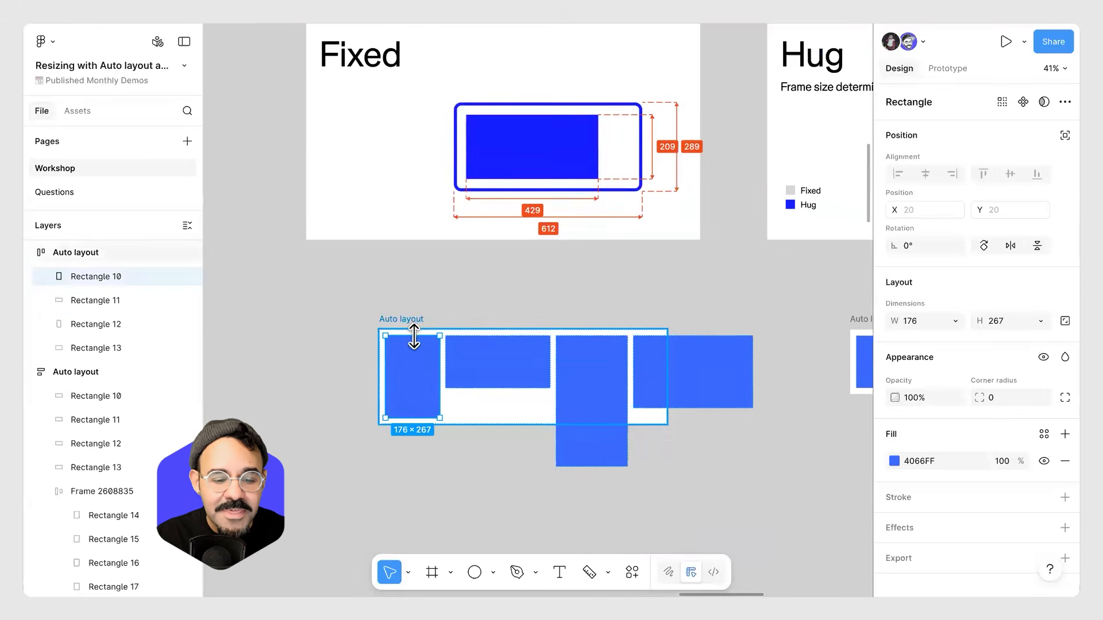
{"action": "left_click", "coordinate": [520, 419]}
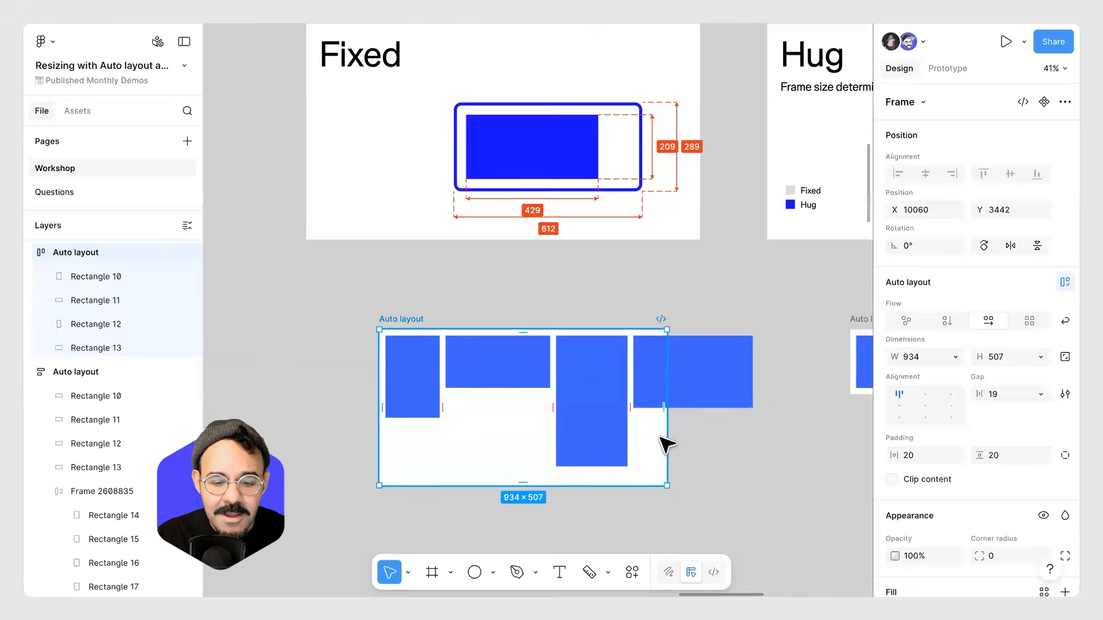
{"action": "left_click_drag", "start_coordinate": [666, 439], "coordinate": [716, 431]}
Resize the Fixed example frame's height and its blue rectangle on the Fixed slide.
{"action": "scroll", "coordinate": [601, 202], "scroll_direction": "up", "scroll_amount": 5}
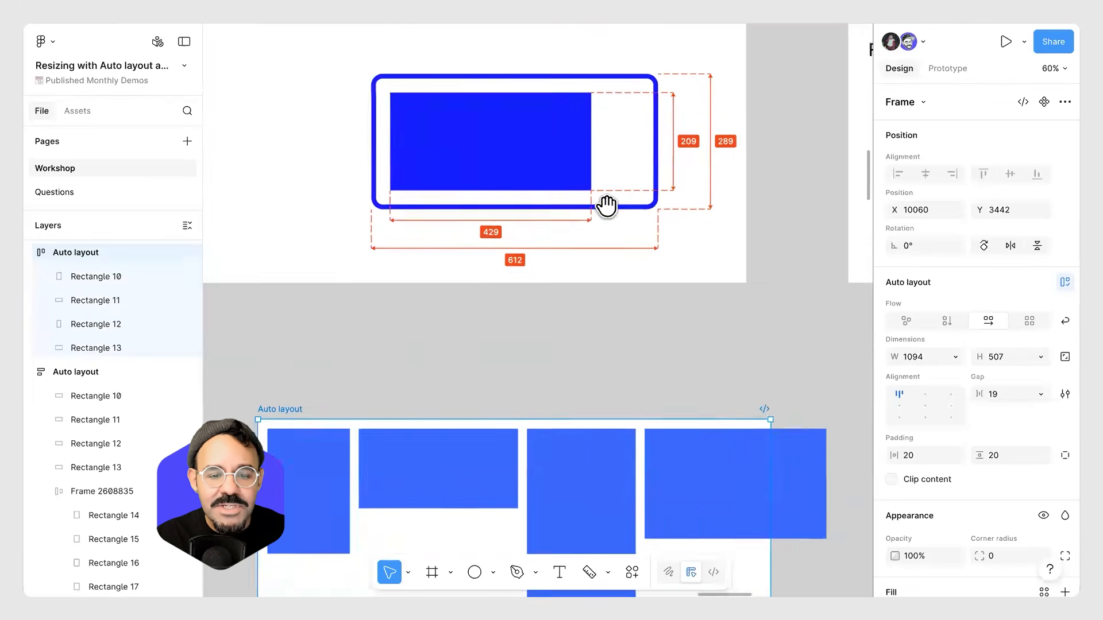
{"action": "left_click", "coordinate": [591, 128]}
{"action": "left_click_drag", "start_coordinate": [590, 127], "coordinate": [591, 89]}
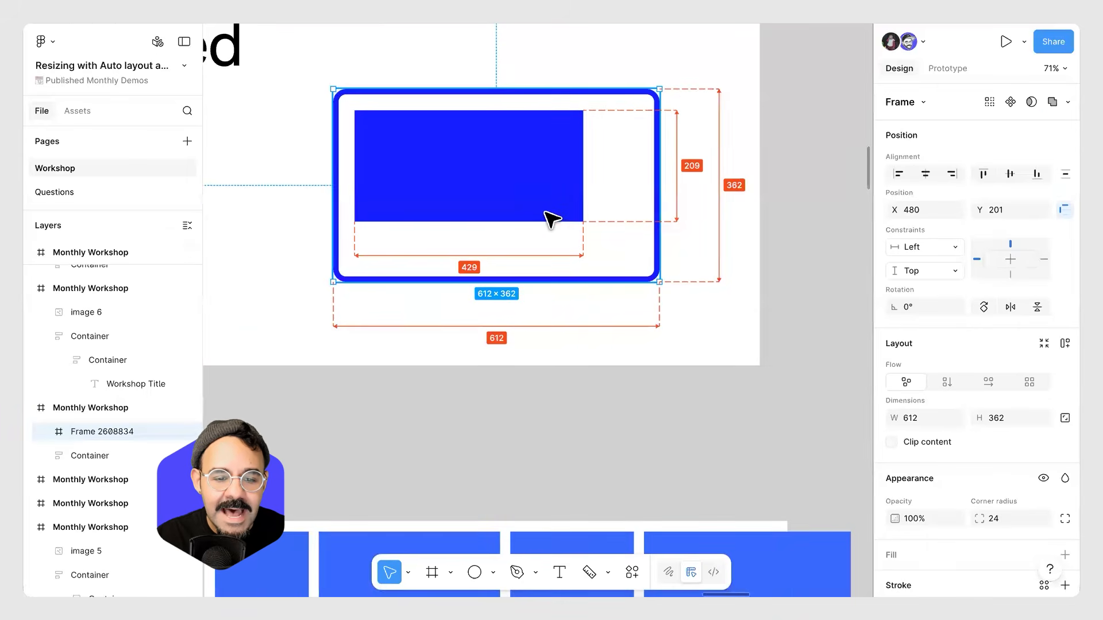
{"action": "left_click", "coordinate": [550, 218]}
{"action": "mouse_move", "coordinate": [544, 221]}
{"action": "left_mouse_down"}
{"action": "mouse_move", "coordinate": [536, 239]}
{"action": "mouse_move", "coordinate": [534, 220]}
{"action": "left_mouse_up"}
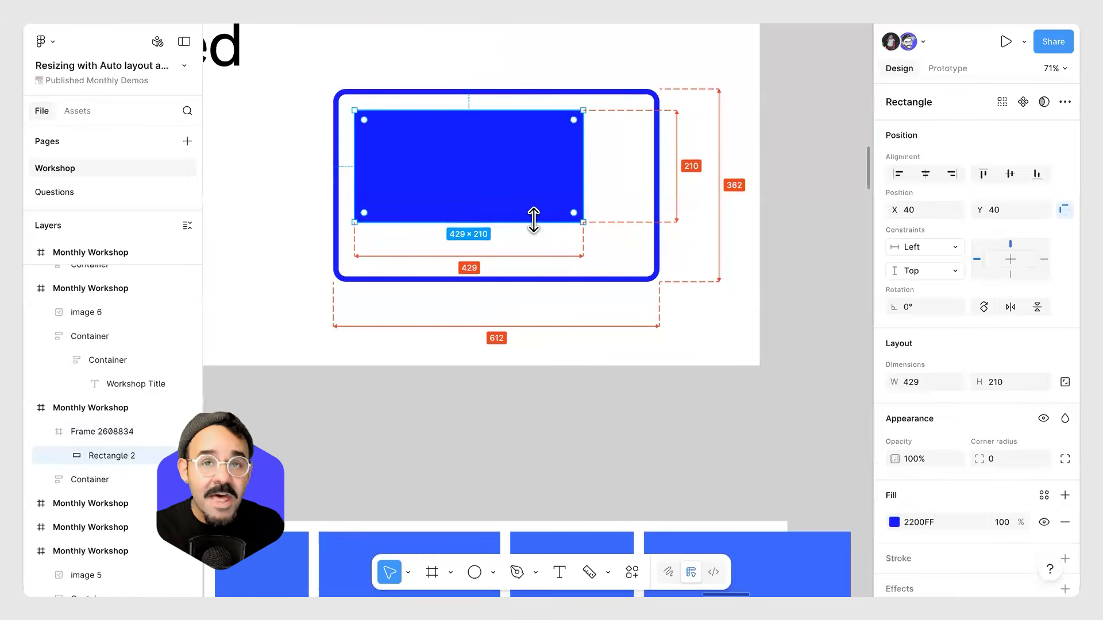
Undo all the frame and rectangle resizing changes.
{"action": "key", "text": "ctrl+z"}
{"action": "key", "text": "ctrl+z"}
{"action": "key", "text": "ctrl+z"}
{"action": "key", "text": "ctrl+z"}
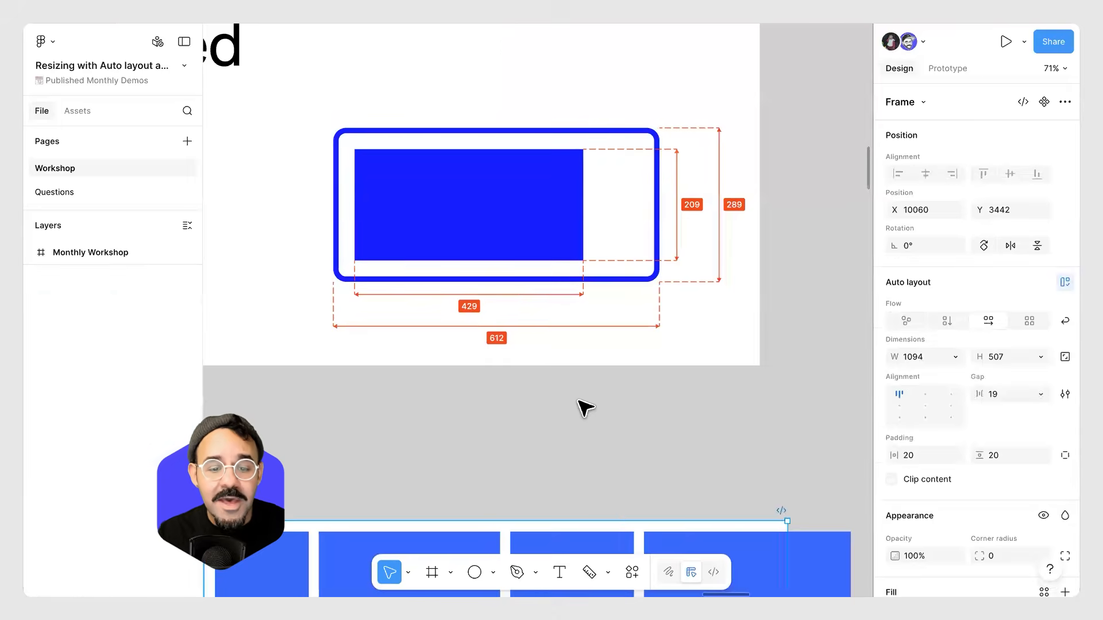
{"action": "key", "text": "ctrl+z"}
{"action": "key", "text": "ctrl+z"}
{"action": "key", "text": "ctrl+z"}
{"action": "scroll", "coordinate": [588, 413], "scroll_direction": "down", "scroll_amount": 5}
{"action": "key", "text": "ctrl+z"}
{"action": "key", "text": "ctrl+z"}
{"action": "key", "text": "ctrl+z"}
{"action": "key", "text": "ctrl+z"}
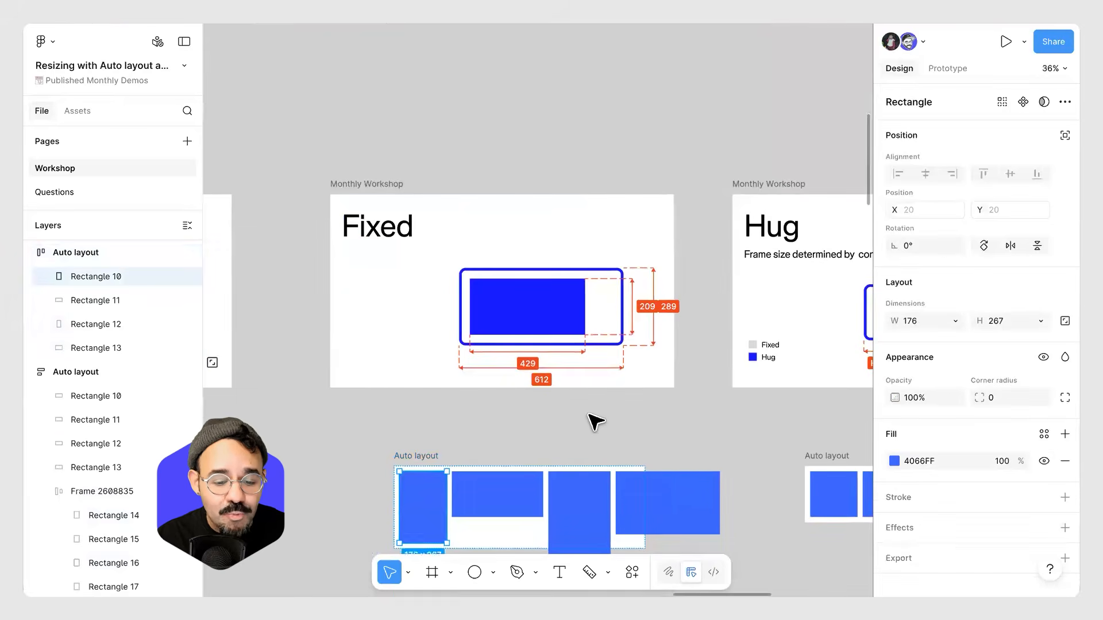
{"action": "key", "text": "ctrl+z"}
{"action": "scroll", "coordinate": [595, 423], "scroll_direction": "up", "scroll_amount": 1}
{"action": "key", "text": "ctrl+z"}
{"action": "key", "text": "ctrl+z"}
{"action": "key", "text": "ctrl+z"}
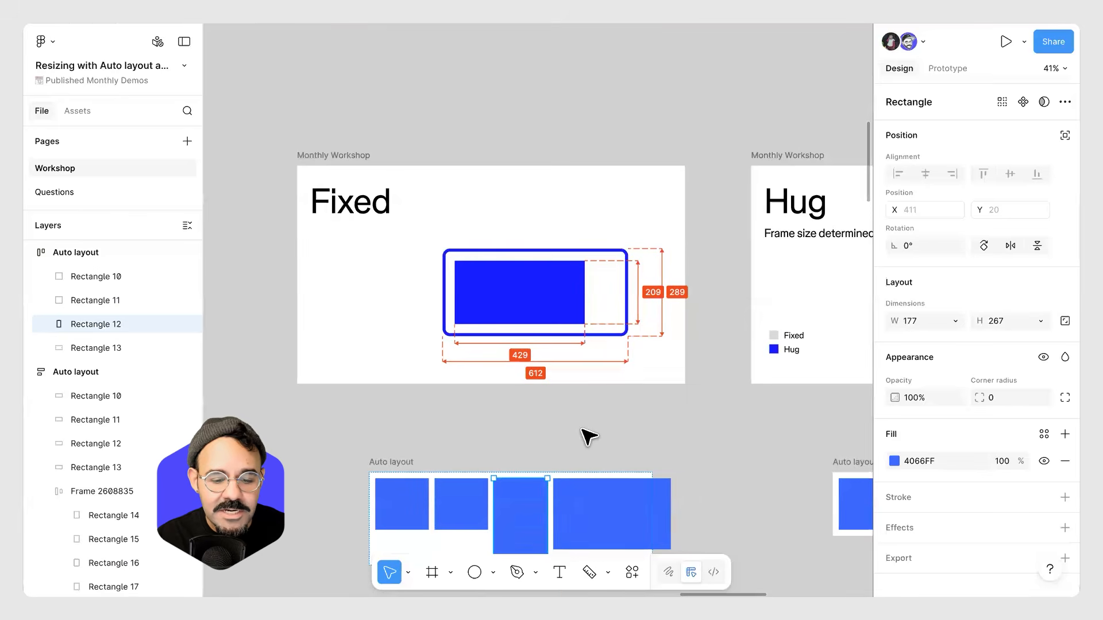
{"action": "key", "text": "ctrl+z"}
{"action": "key", "text": "ctrl+z"}
{"action": "key", "text": "ctrl+z"}
{"action": "left_click", "coordinate": [599, 428]}
{"action": "left_click_drag", "start_coordinate": [599, 432], "coordinate": [632, 369]}
{"action": "key", "text": "ctrl+z"}
{"action": "key", "text": "ctrl+z"}
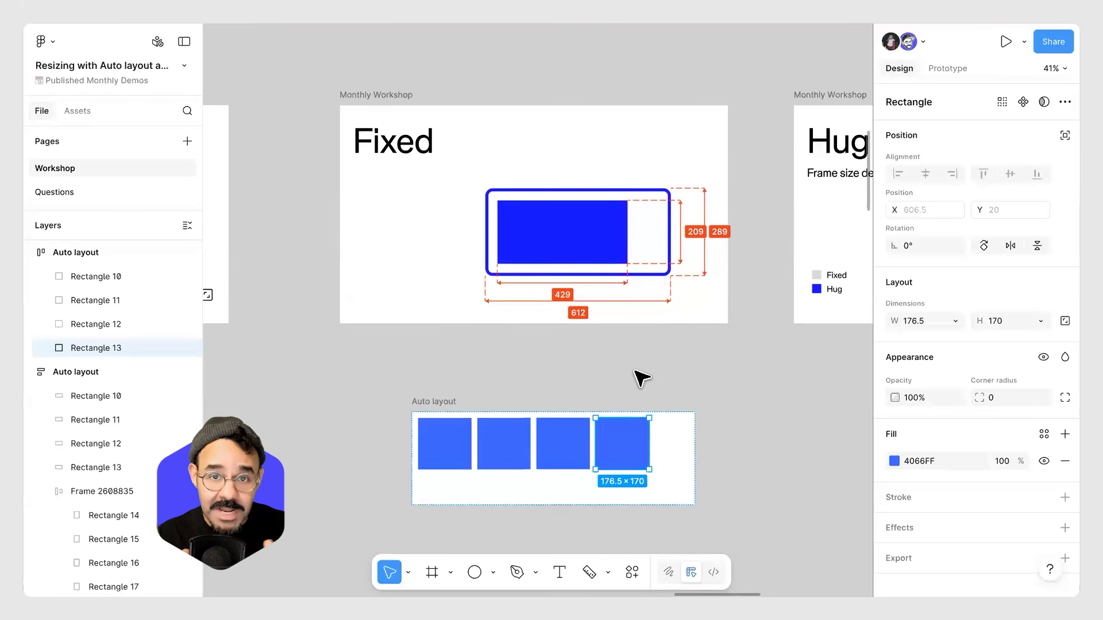
Shrink the grey rectangle inside the Hug slide's example frame to about 304 × 138.
{"action": "left_click", "coordinate": [725, 368]}
{"action": "left_click_drag", "start_coordinate": [725, 367], "coordinate": [282, 411]}
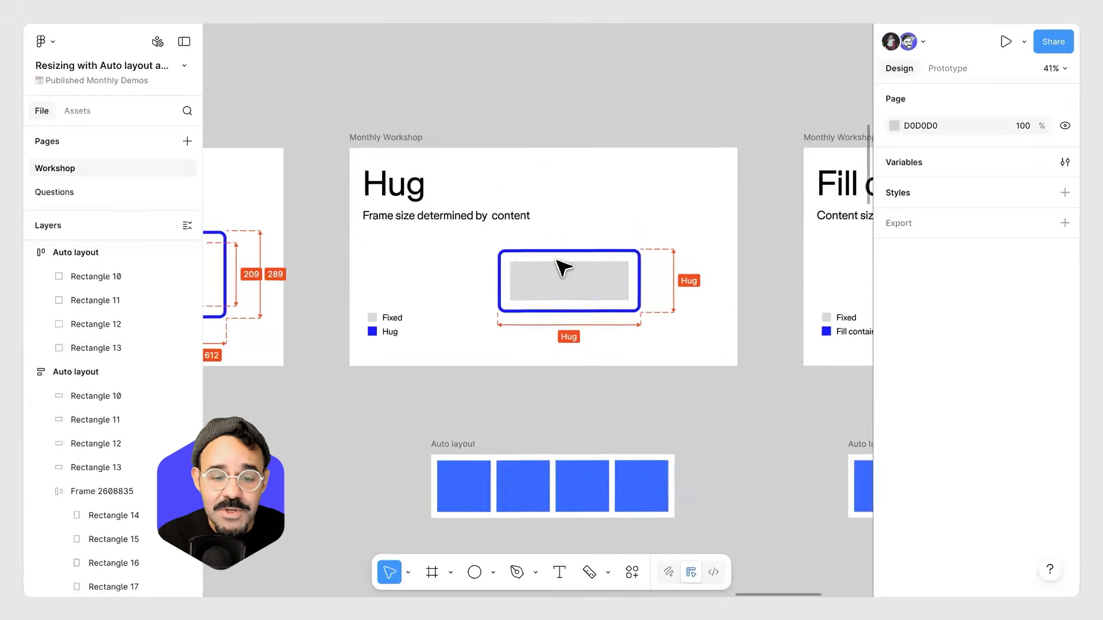
{"action": "scroll", "coordinate": [569, 258], "scroll_direction": "up", "scroll_amount": 4}
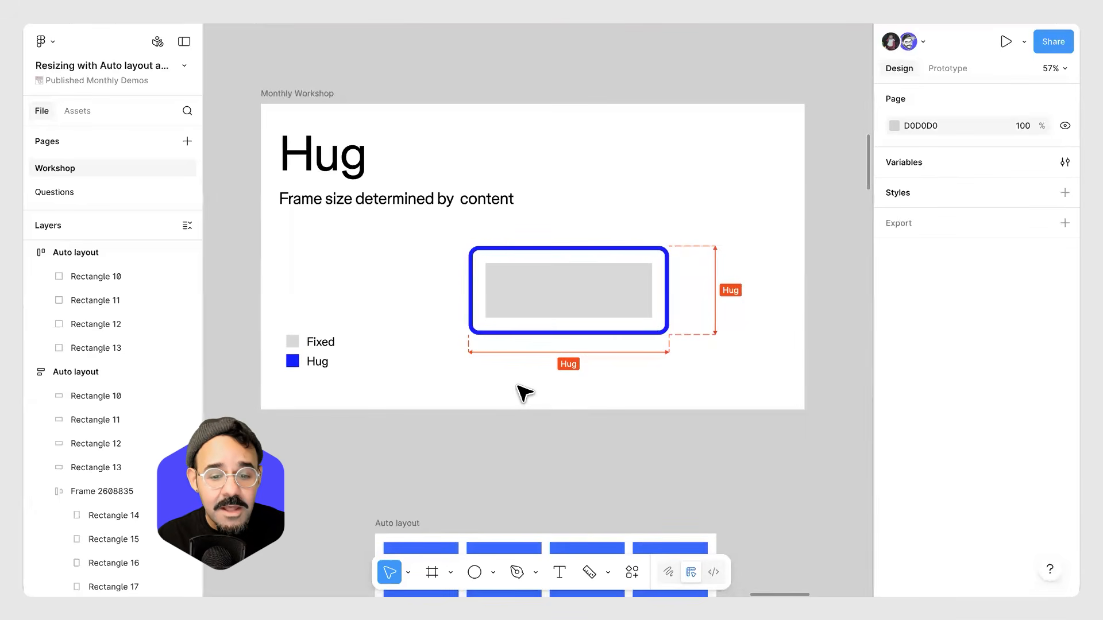
{"action": "scroll", "coordinate": [558, 373], "scroll_direction": "up", "scroll_amount": 3}
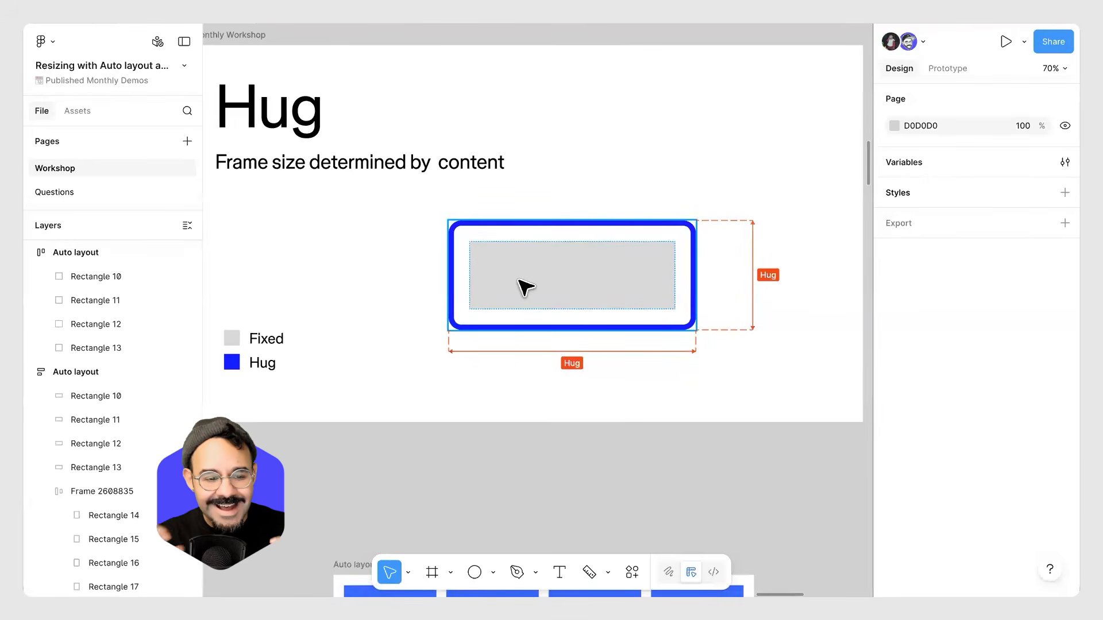
{"action": "scroll", "coordinate": [285, 203], "scroll_direction": "up", "scroll_amount": 2}
{"action": "scroll", "coordinate": [286, 202], "scroll_direction": "left", "scroll_amount": 2}
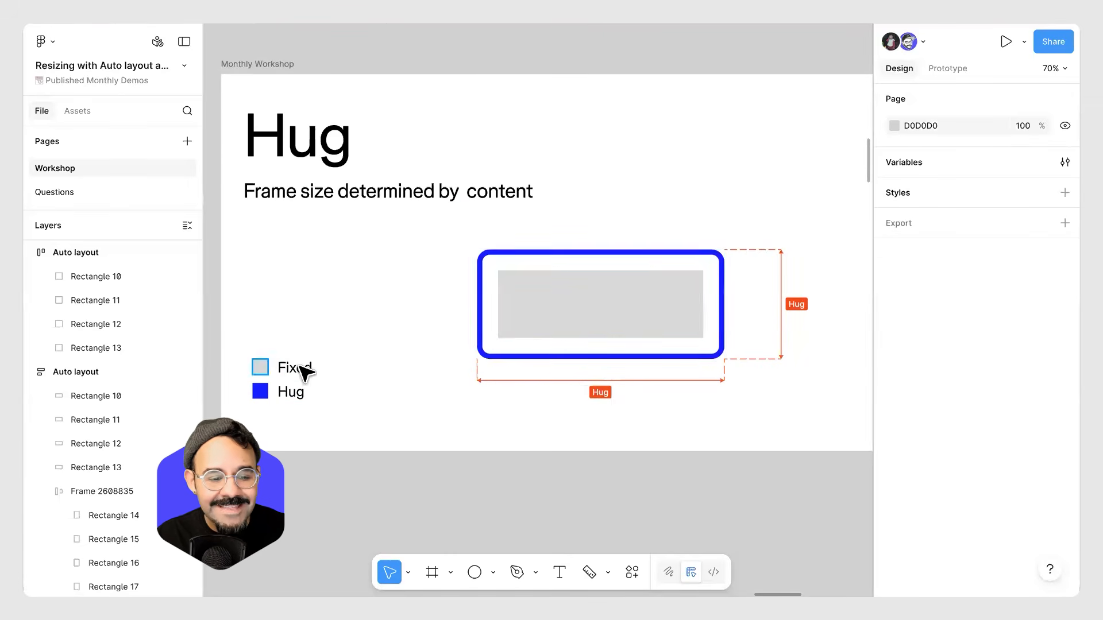
{"action": "left_click", "coordinate": [638, 317]}
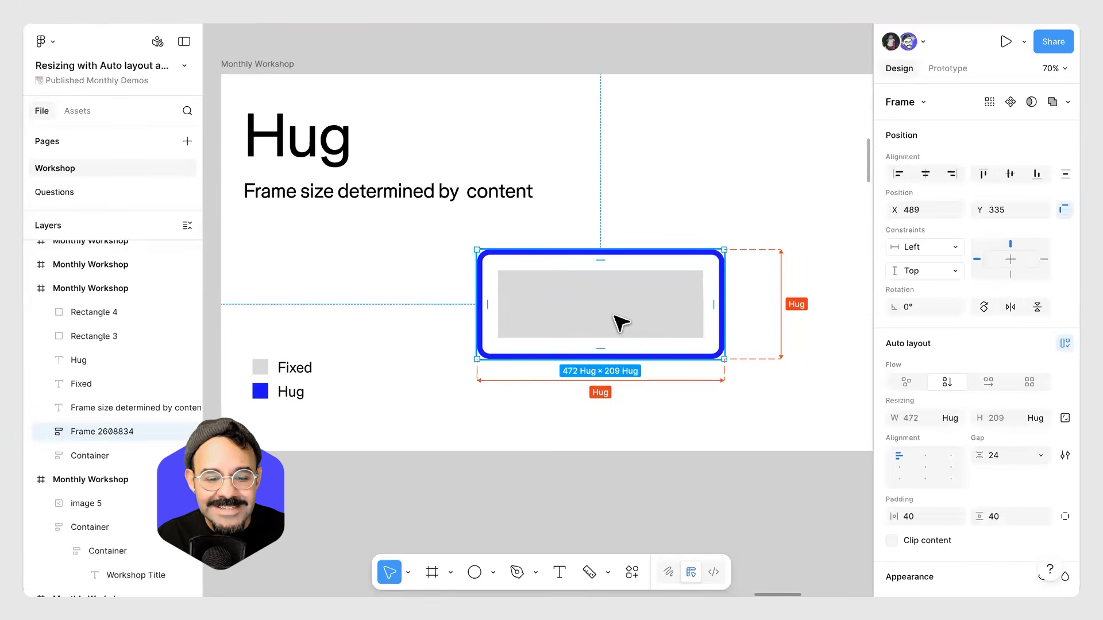
{"action": "left_click", "coordinate": [621, 323]}
{"action": "left_click_drag", "start_coordinate": [620, 337], "coordinate": [617, 393]}
{"action": "left_click_drag", "start_coordinate": [614, 310], "coordinate": [615, 343]}
{"action": "left_click_drag", "start_coordinate": [710, 309], "coordinate": [659, 305]}
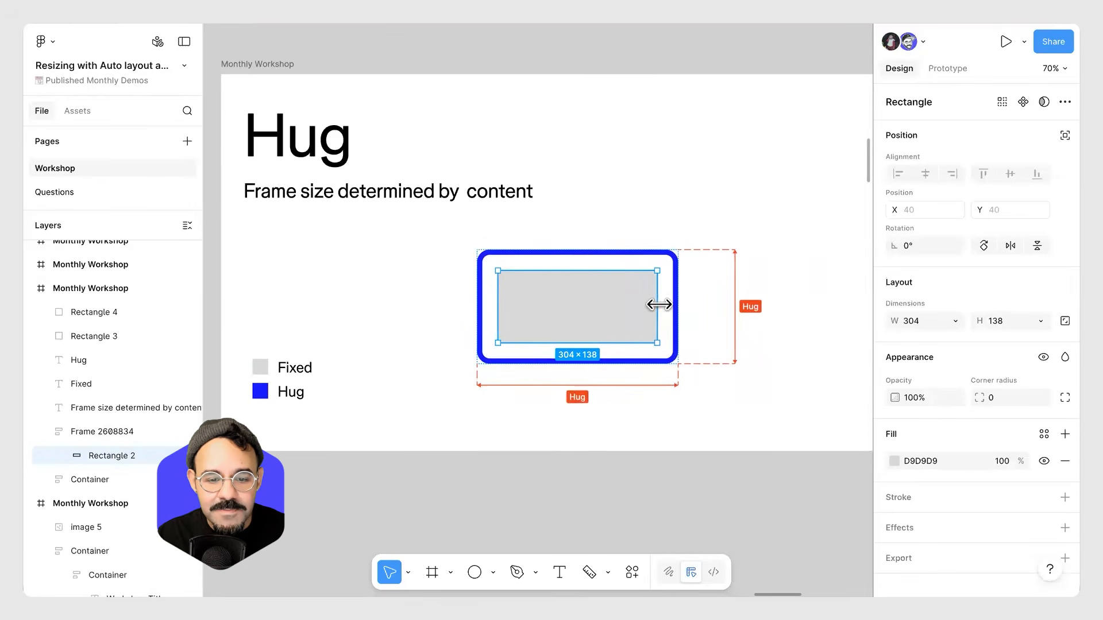
{"action": "left_click", "coordinate": [682, 443]}
Delete the duplicate horizontal Auto layout frame below the Hug slide.
{"action": "scroll", "coordinate": [683, 344], "scroll_direction": "down", "scroll_amount": 6}
{"action": "scroll", "coordinate": [480, 312], "scroll_direction": "down", "scroll_amount": 3}
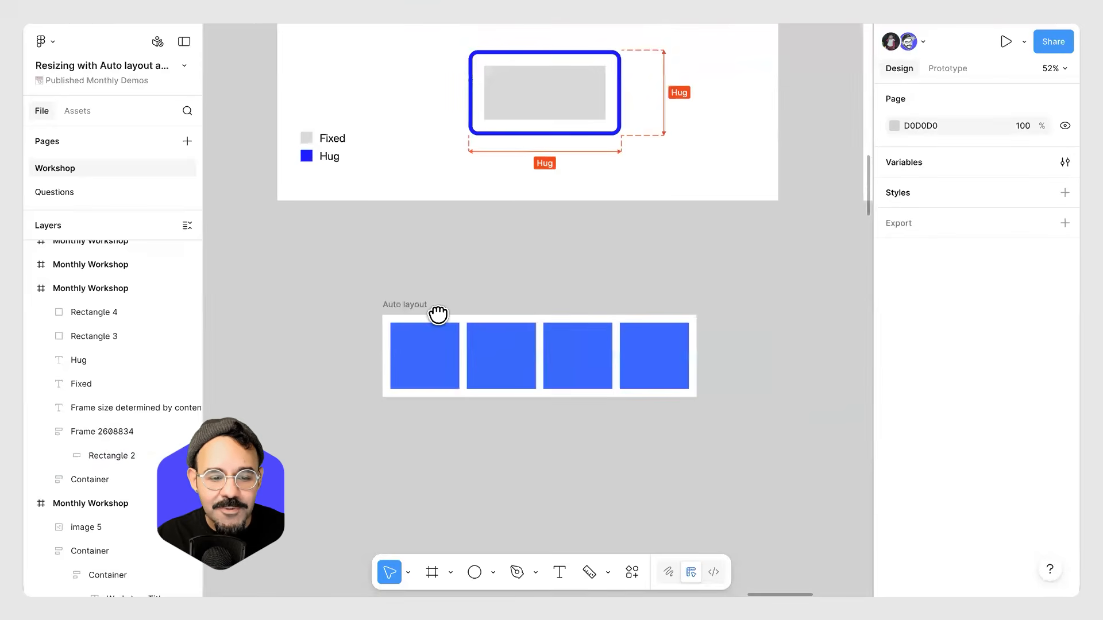
{"action": "left_click_drag", "start_coordinate": [438, 314], "coordinate": [419, 344]}
{"action": "left_click", "coordinate": [419, 344]}
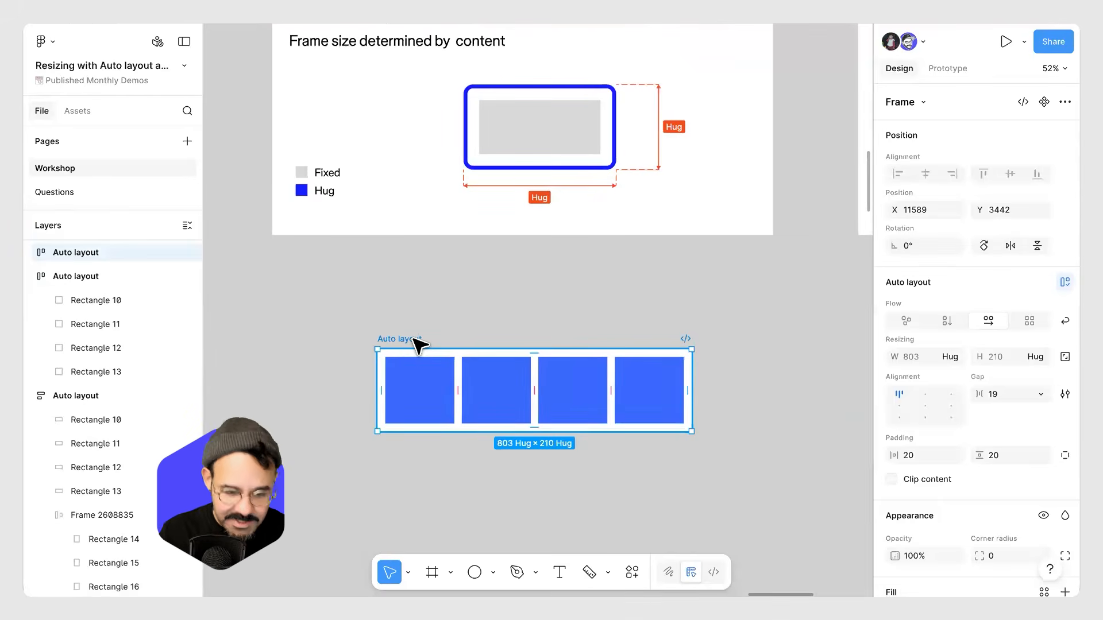
{"action": "key", "text": "Delete"}
Draw a rectangle about 443 × 134 on the empty canvas below the Hug slide.
{"action": "scroll", "coordinate": [411, 373], "scroll_direction": "up", "scroll_amount": 3}
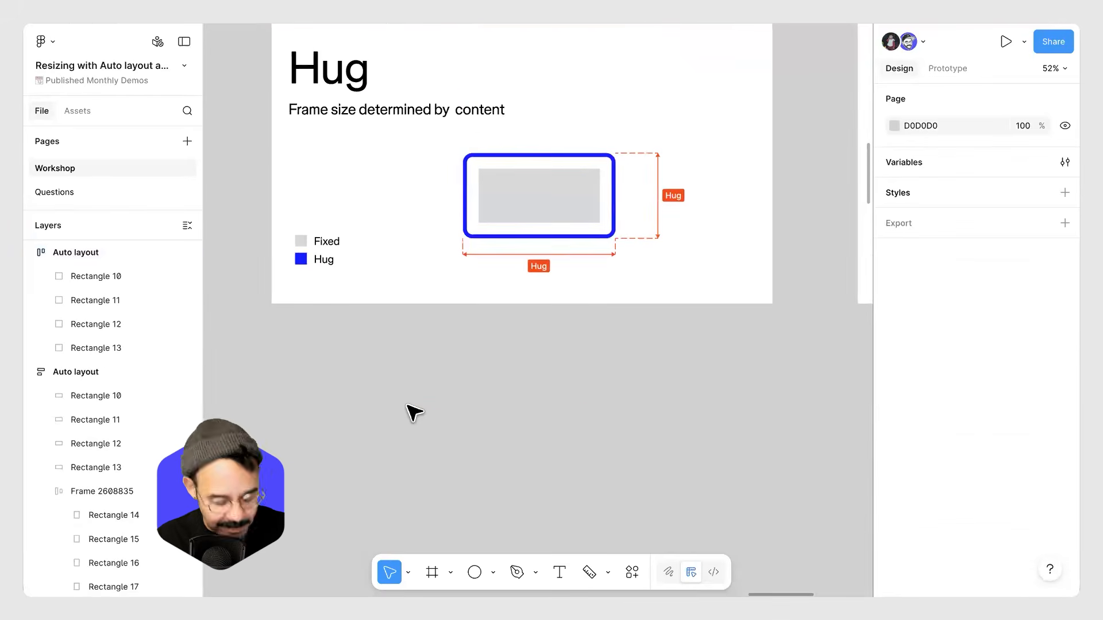
{"action": "key", "text": "r"}
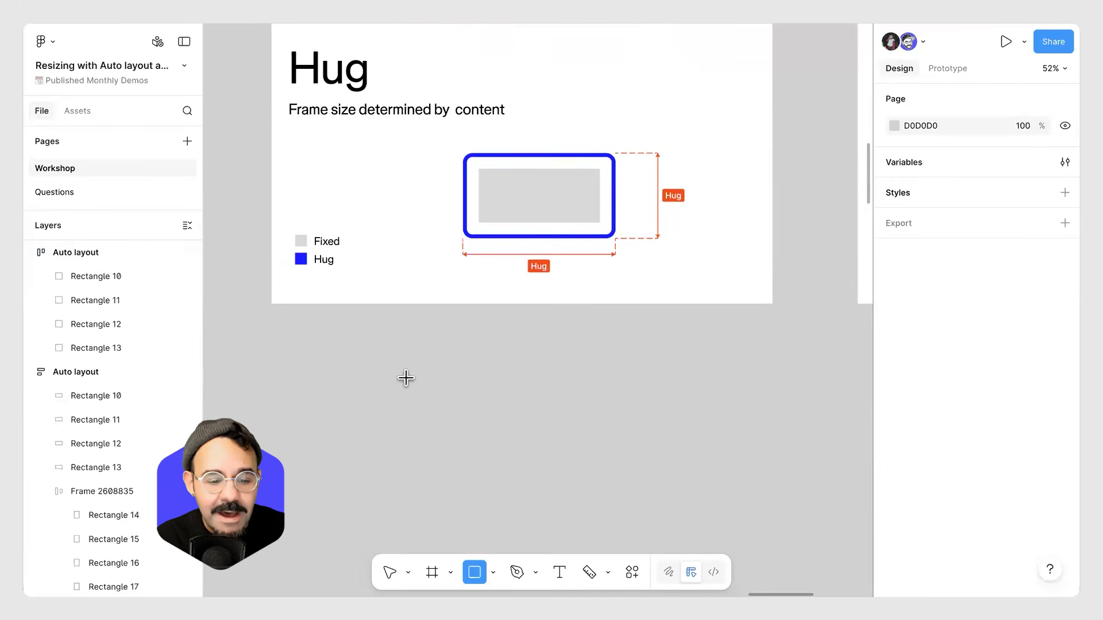
{"action": "mouse_move", "coordinate": [404, 381]}
{"action": "left_mouse_down"}
{"action": "mouse_move", "coordinate": [512, 448]}
{"action": "mouse_move", "coordinate": [578, 443]}
{"action": "mouse_move", "coordinate": [577, 432]}
{"action": "left_mouse_up"}
Set the new rectangle's fill to dark blue 292BC2.
{"action": "left_click", "coordinate": [894, 461]}
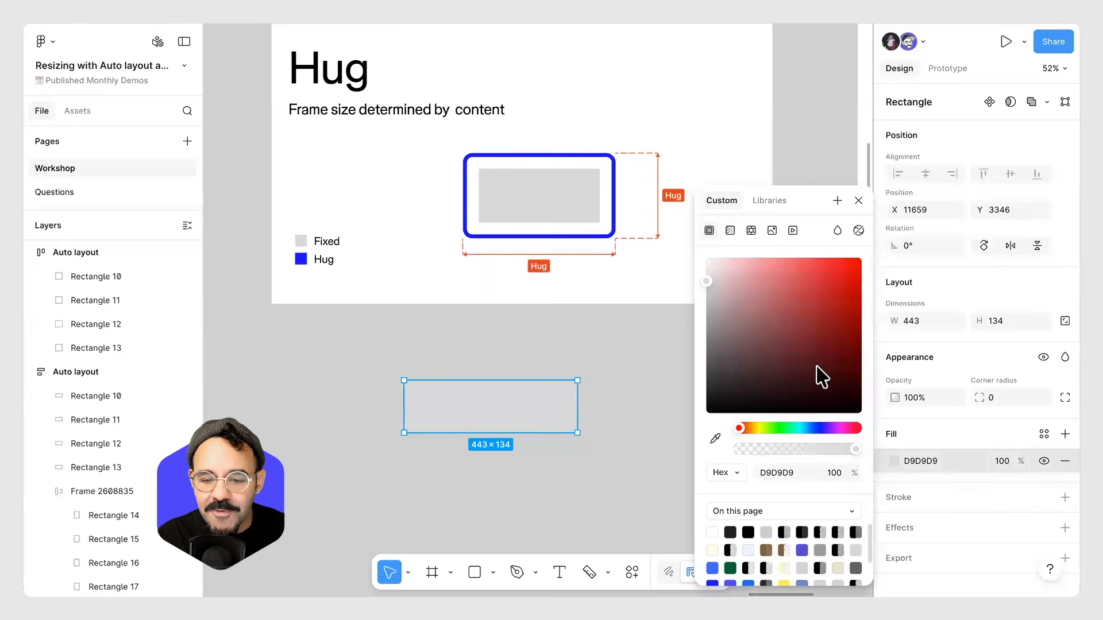
{"action": "left_click", "coordinate": [816, 427]}
{"action": "left_click", "coordinate": [829, 295]}
{"action": "left_click", "coordinate": [566, 477]}
Move the rectangle and duplicate it into a vertical stack of four rectangles.
{"action": "scroll", "coordinate": [581, 371], "scroll_direction": "down", "scroll_amount": 3}
{"action": "left_click_drag", "start_coordinate": [500, 305], "coordinate": [541, 331]}
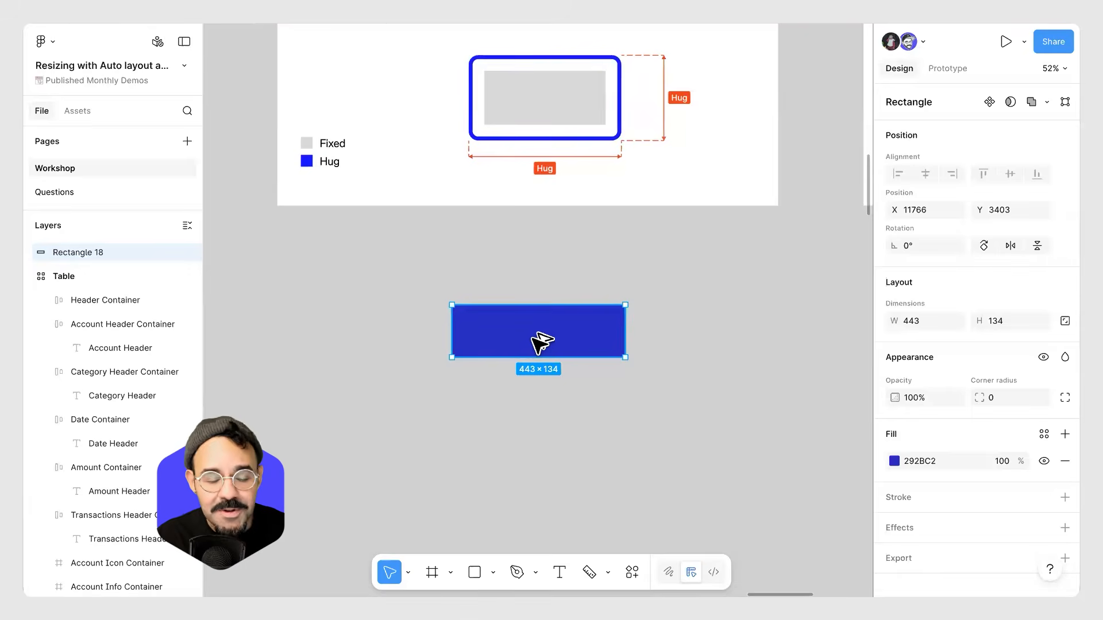
{"action": "left_click_drag", "start_coordinate": [534, 353], "coordinate": [549, 453]}
{"action": "scroll", "coordinate": [687, 378], "scroll_direction": "down", "scroll_amount": 3}
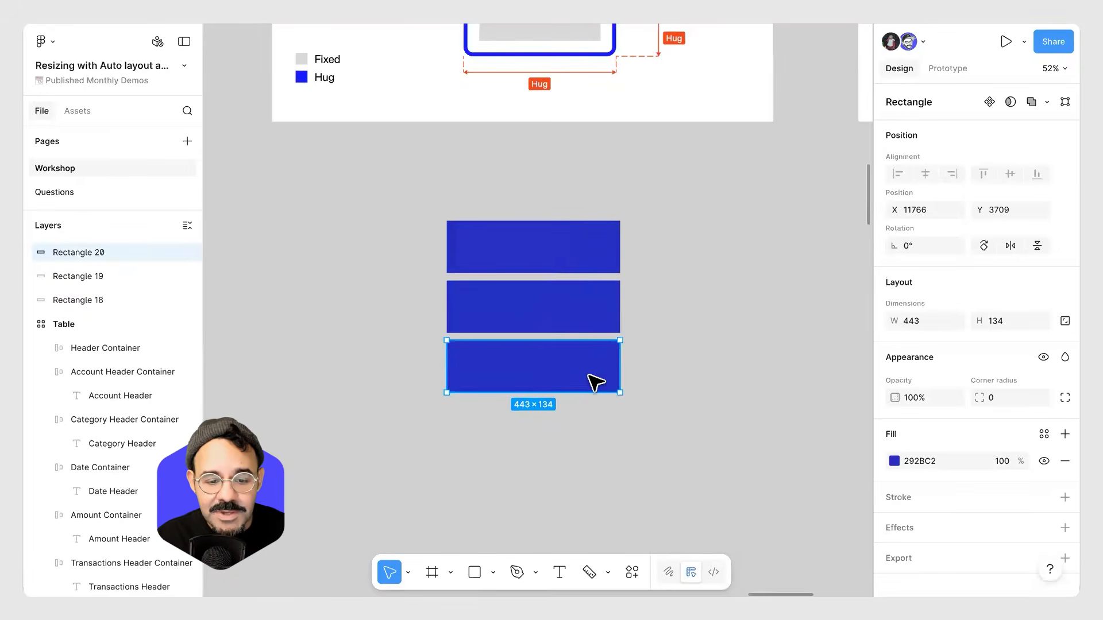
{"action": "left_click_drag", "start_coordinate": [546, 394], "coordinate": [547, 445]}
{"action": "left_click", "coordinate": [675, 413]}
Change the second rectangle's fill to green 29C285.
{"action": "left_click", "coordinate": [575, 318]}
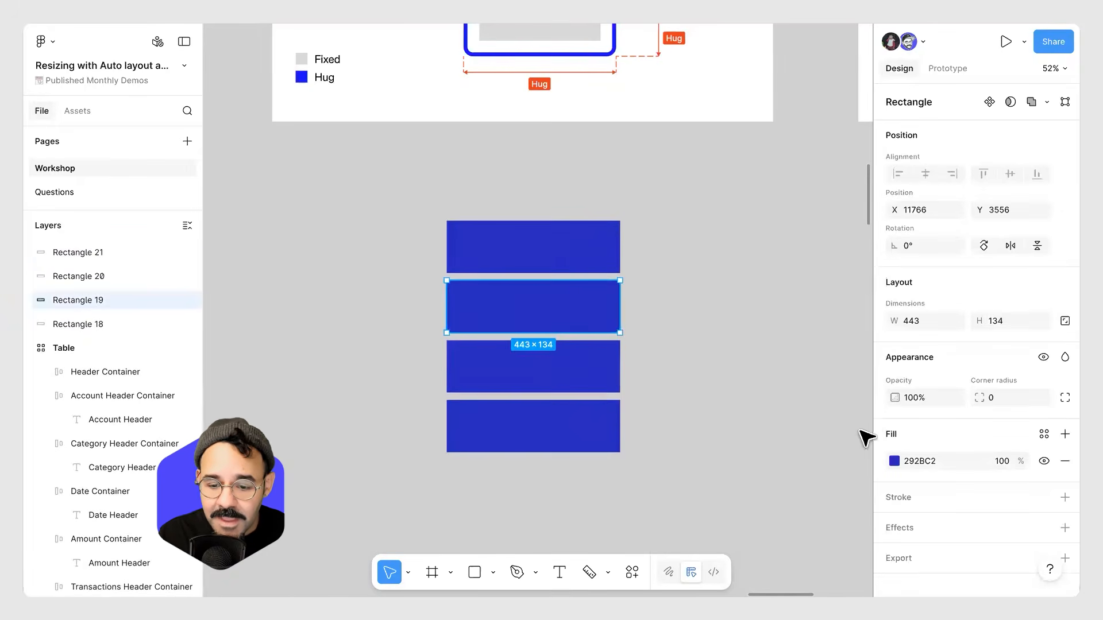
{"action": "left_click", "coordinate": [894, 461]}
{"action": "left_click", "coordinate": [793, 428]}
{"action": "left_click", "coordinate": [633, 303]}
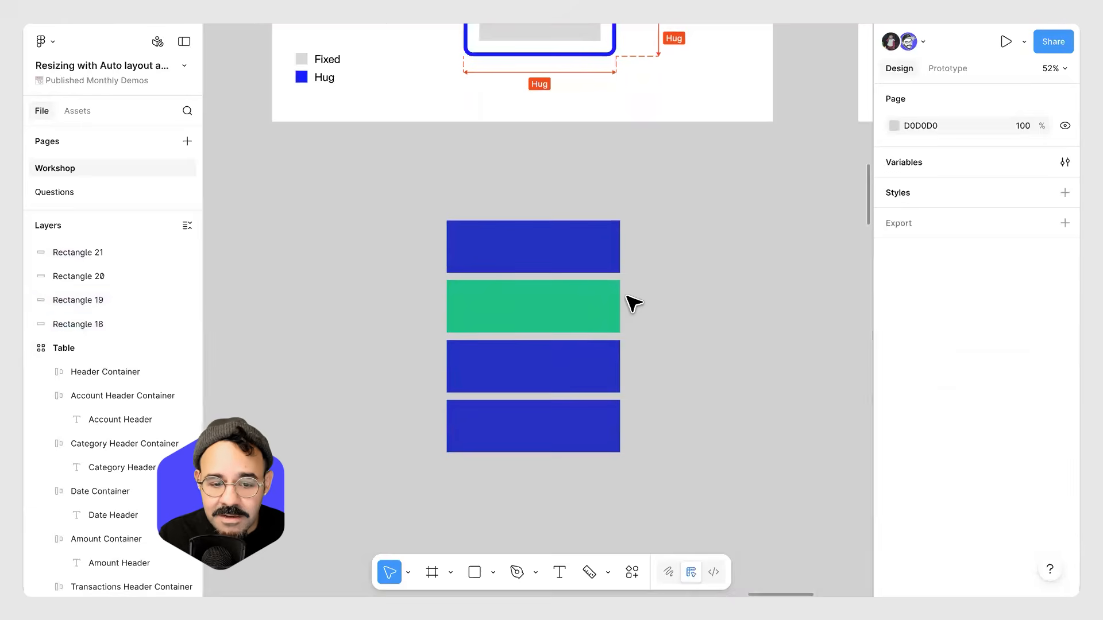
Try moving the green rectangle to another position in the stack.
{"action": "scroll", "coordinate": [633, 311], "scroll_direction": "up", "scroll_amount": 2}
{"action": "left_click", "coordinate": [562, 317]}
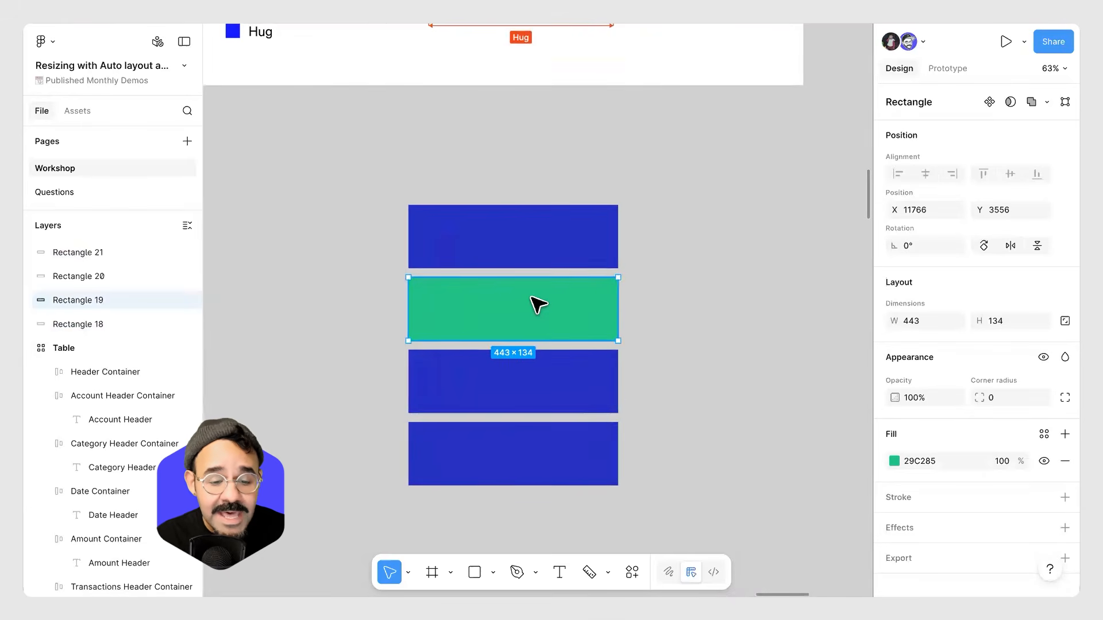
{"action": "left_click_drag", "start_coordinate": [532, 296], "coordinate": [518, 392]}
{"action": "left_click_drag", "start_coordinate": [395, 415], "coordinate": [416, 463]}
{"action": "key", "text": "ctrl+z"}
{"action": "left_click_drag", "start_coordinate": [415, 419], "coordinate": [429, 326]}
{"action": "left_click_drag", "start_coordinate": [569, 316], "coordinate": [608, 315]}
{"action": "key", "text": "Escape"}
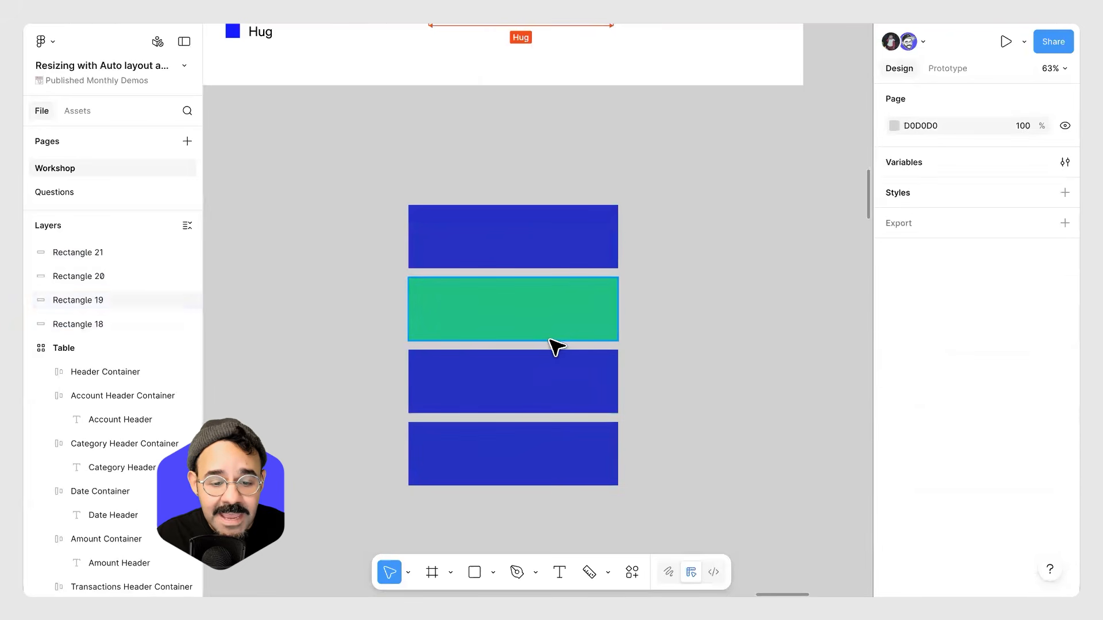
Try rearranging the lower rectangles and undo those moves.
{"action": "left_click", "coordinate": [556, 336]}
{"action": "left_click_drag", "start_coordinate": [559, 341], "coordinate": [540, 412]}
{"action": "left_click", "coordinate": [746, 381]}
{"action": "left_click", "coordinate": [539, 378]}
{"action": "left_click", "coordinate": [538, 429], "text": "shift"}
{"action": "key", "text": "ctrl+z"}
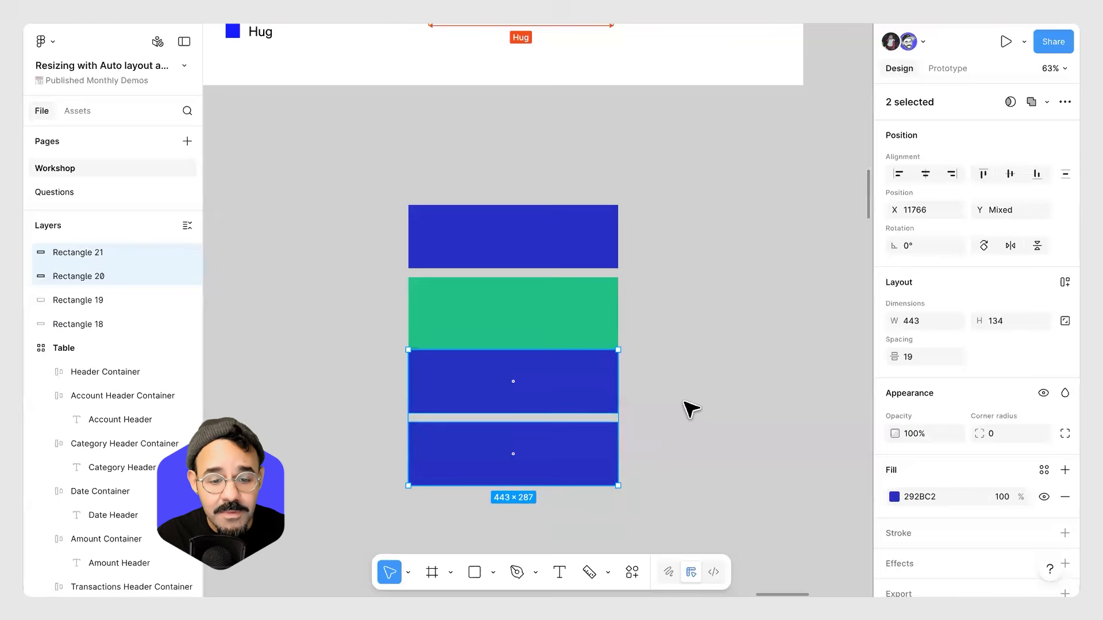
{"action": "key", "text": "ctrl+z"}
{"action": "key", "text": "ctrl+z"}
{"action": "key", "text": "ctrl+z"}
{"action": "key", "text": "ctrl+z"}
{"action": "left_click", "coordinate": [680, 351]}
{"action": "scroll", "coordinate": [649, 346], "scroll_direction": "up", "scroll_amount": 1}
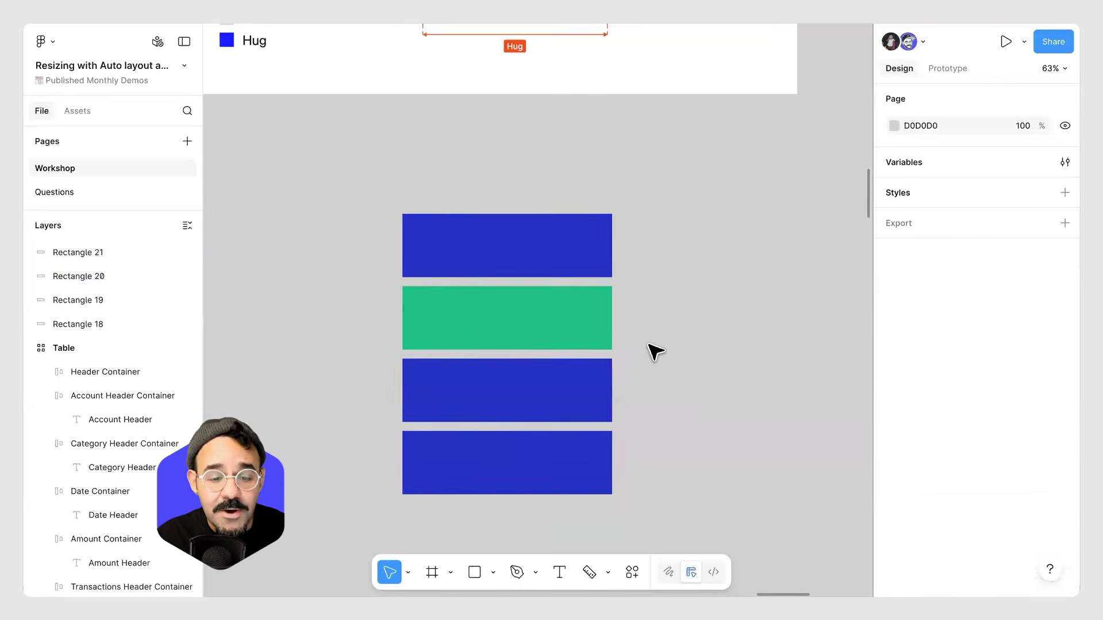
Survey the auto layout example frames and the four-rectangle stack across the canvas.
{"action": "left_click_drag", "start_coordinate": [664, 230], "coordinate": [707, 477]}
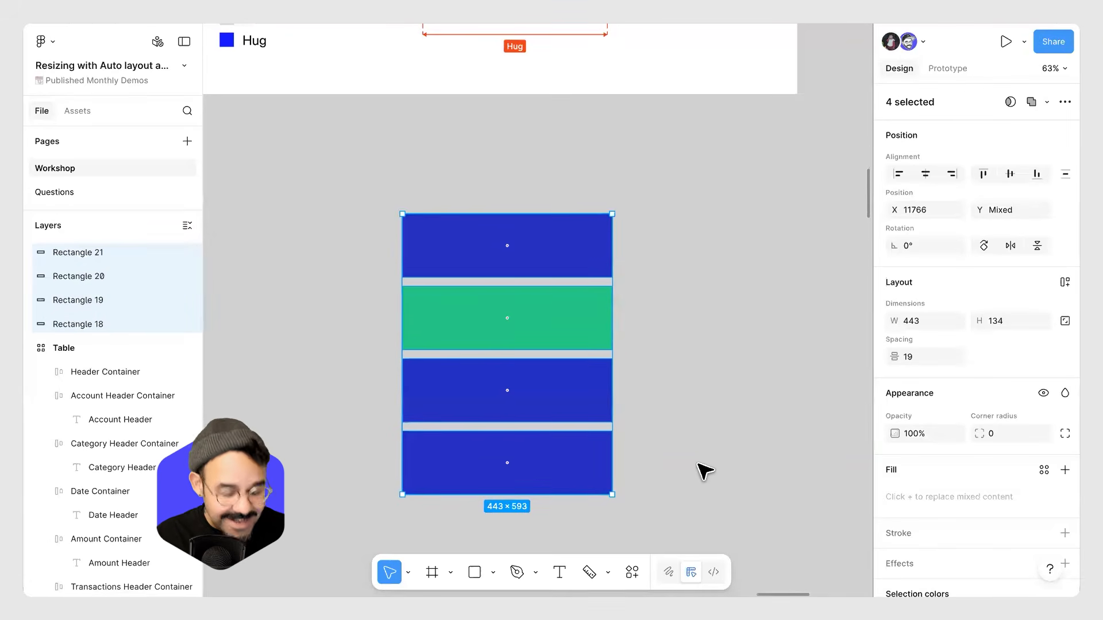
{"action": "scroll", "coordinate": [708, 456], "scroll_direction": "down", "scroll_amount": 2}
{"action": "left_click", "coordinate": [792, 303]}
{"action": "scroll", "coordinate": [793, 303], "scroll_direction": "left", "scroll_amount": 15}
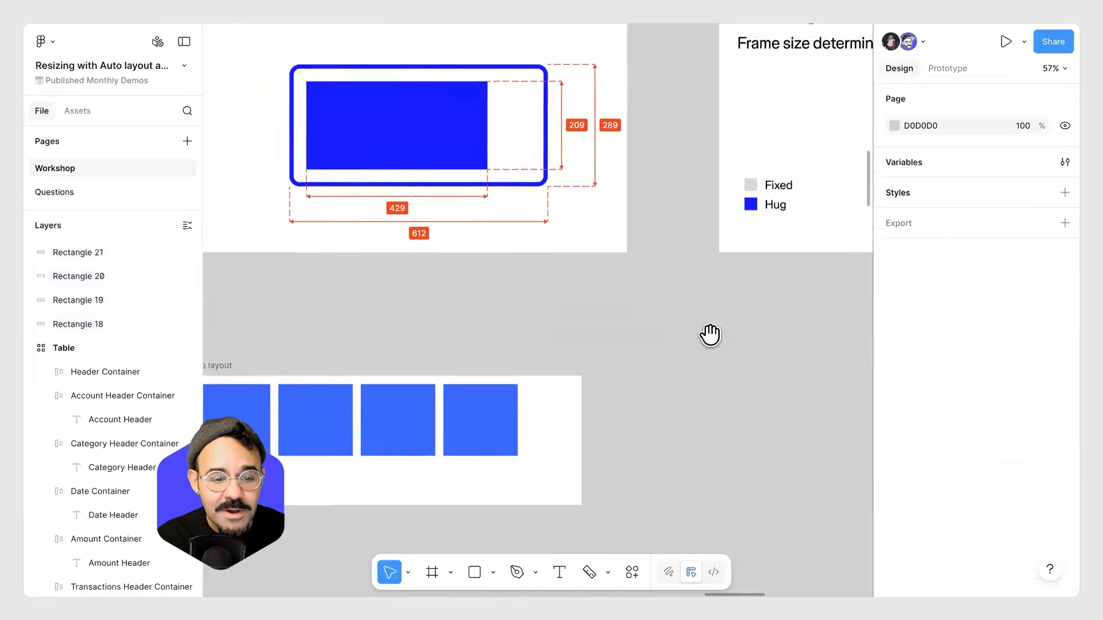
{"action": "scroll", "coordinate": [553, 360], "scroll_direction": "left", "scroll_amount": 10}
{"action": "scroll", "coordinate": [448, 303], "scroll_direction": "down", "scroll_amount": 8}
{"action": "scroll", "coordinate": [525, 286], "scroll_direction": "right", "scroll_amount": 8}
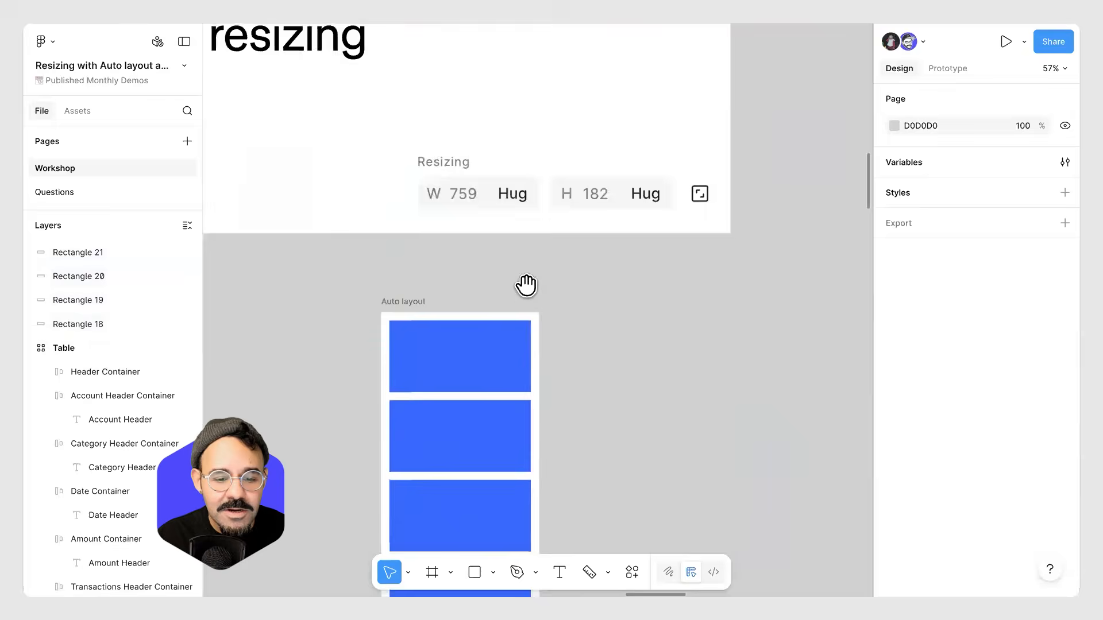
{"action": "scroll", "coordinate": [736, 367], "scroll_direction": "down", "scroll_amount": 5}
{"action": "scroll", "coordinate": [714, 307], "scroll_direction": "left", "scroll_amount": 3}
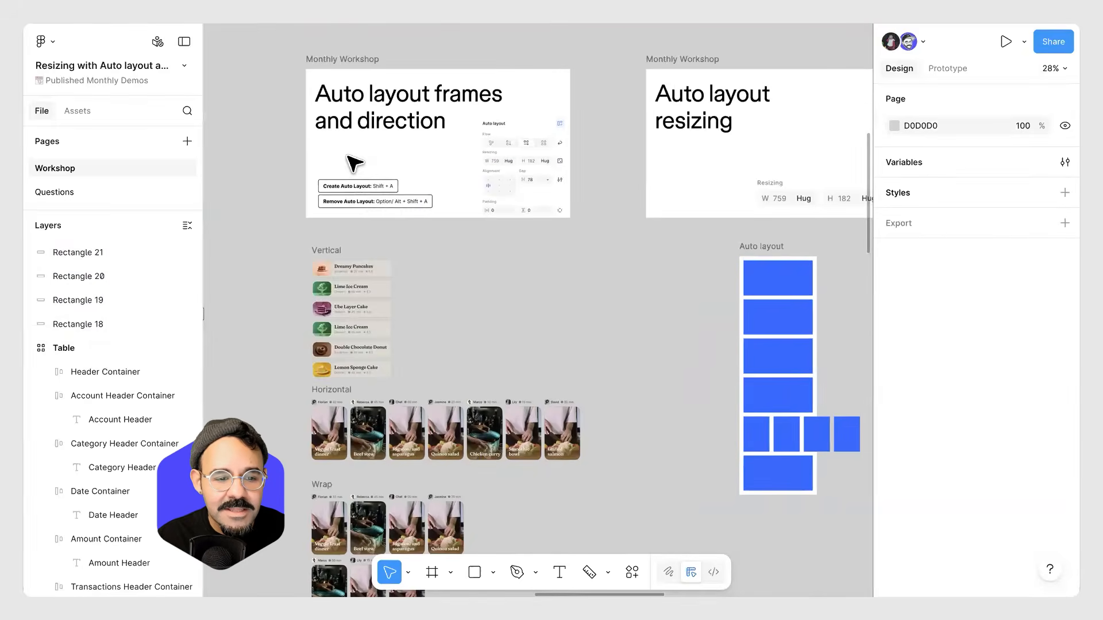
{"action": "scroll", "coordinate": [344, 214], "scroll_direction": "up", "scroll_amount": 6}
{"action": "scroll", "coordinate": [347, 218], "scroll_direction": "up", "scroll_amount": 2}
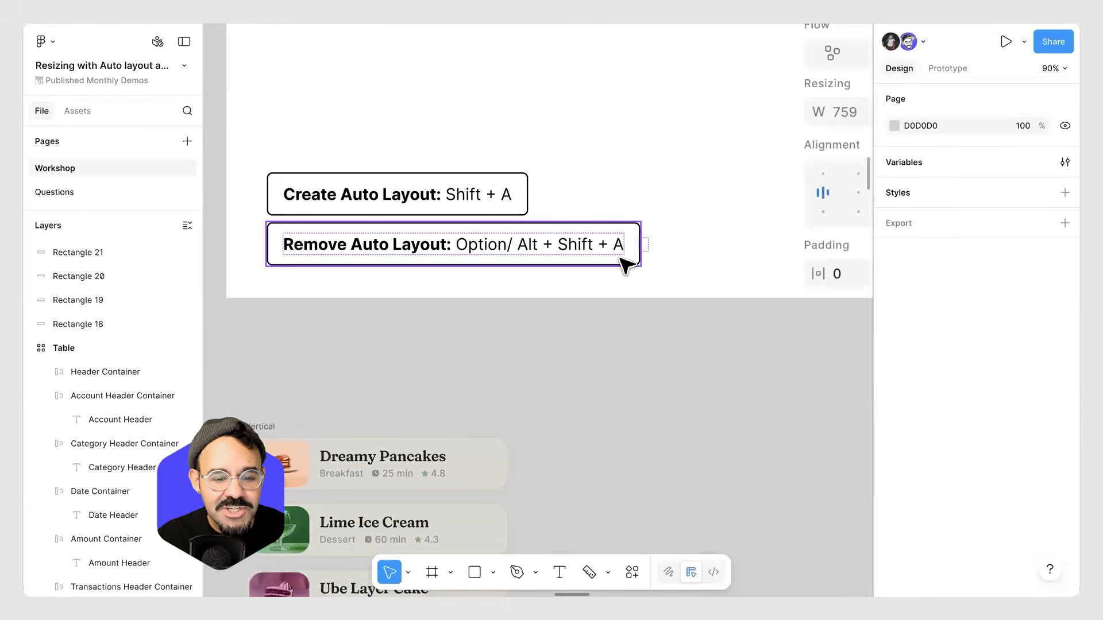
{"action": "scroll", "coordinate": [632, 356], "scroll_direction": "down", "scroll_amount": 6}
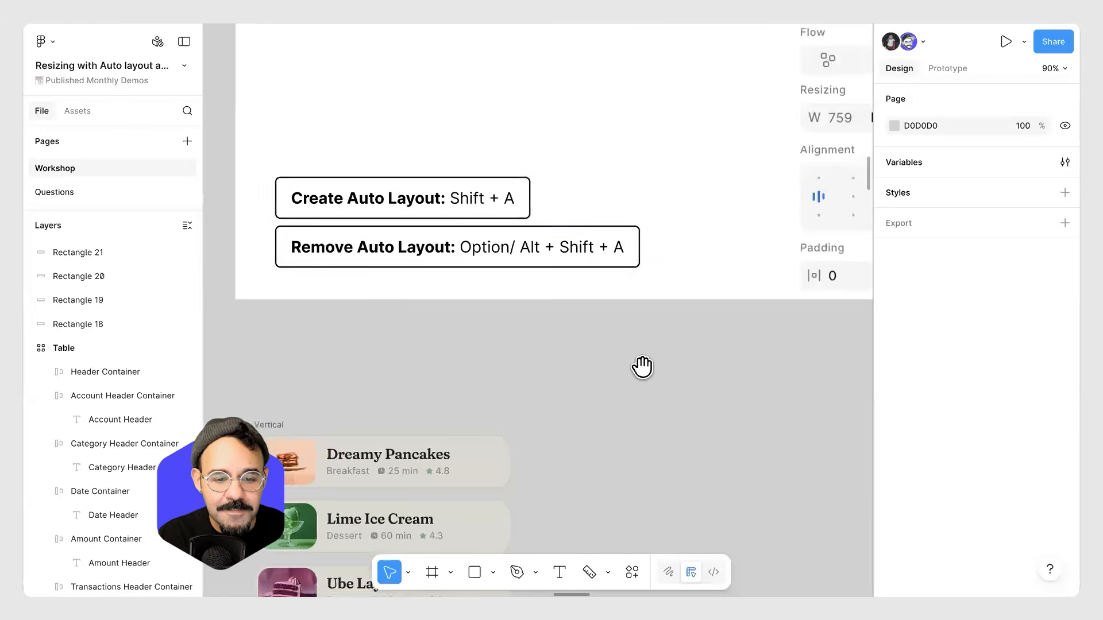
{"action": "scroll", "coordinate": [574, 322], "scroll_direction": "down", "scroll_amount": 3}
{"action": "scroll", "coordinate": [561, 308], "scroll_direction": "right", "scroll_amount": 15}
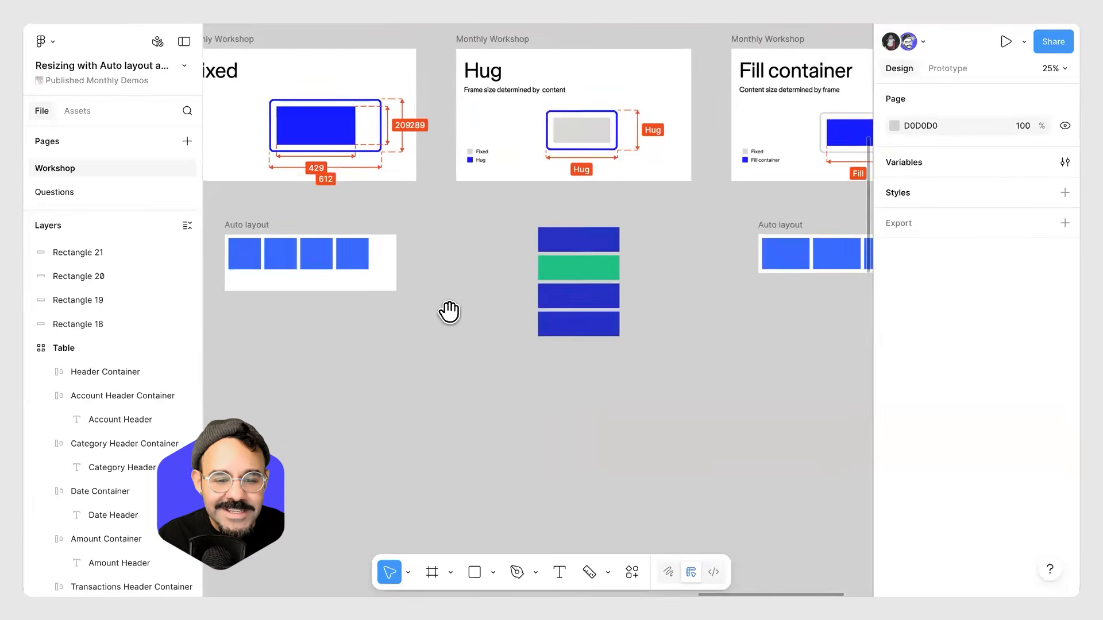
{"action": "scroll", "coordinate": [454, 310], "scroll_direction": "up", "scroll_amount": 3}
{"action": "scroll", "coordinate": [471, 311], "scroll_direction": "up", "scroll_amount": 3}
{"action": "scroll", "coordinate": [412, 369], "scroll_direction": "up", "scroll_amount": 2}
{"action": "scroll", "coordinate": [411, 369], "scroll_direction": "right", "scroll_amount": 2}
Select the four stacked rectangles and wrap them in an auto layout frame.
{"action": "left_click_drag", "start_coordinate": [332, 242], "coordinate": [517, 505]}
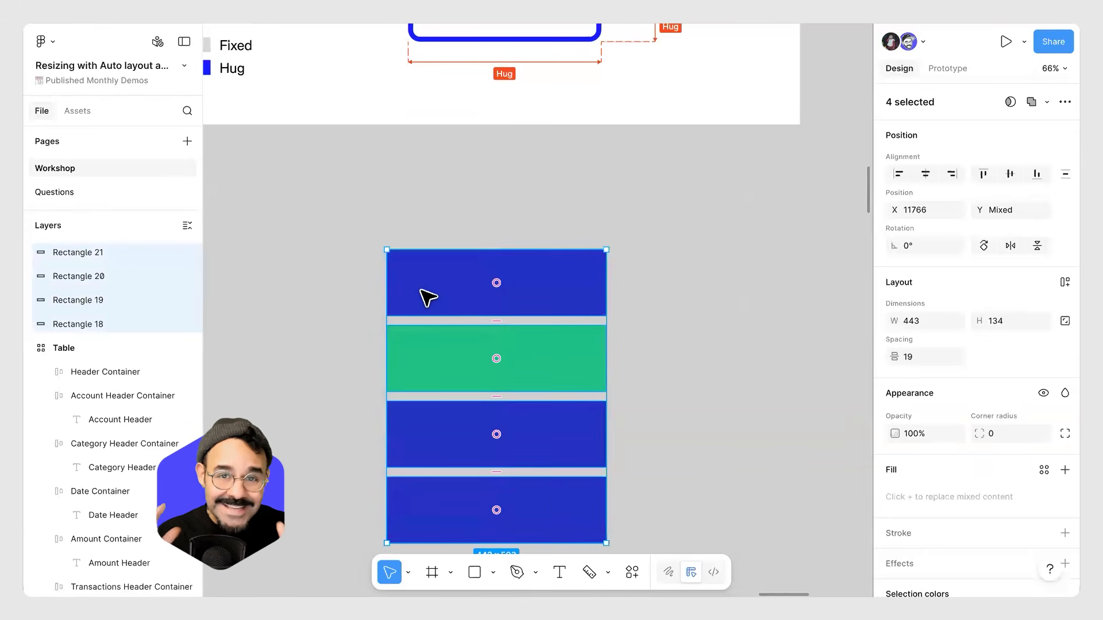
{"action": "scroll", "coordinate": [428, 297], "scroll_direction": "down", "scroll_amount": 3}
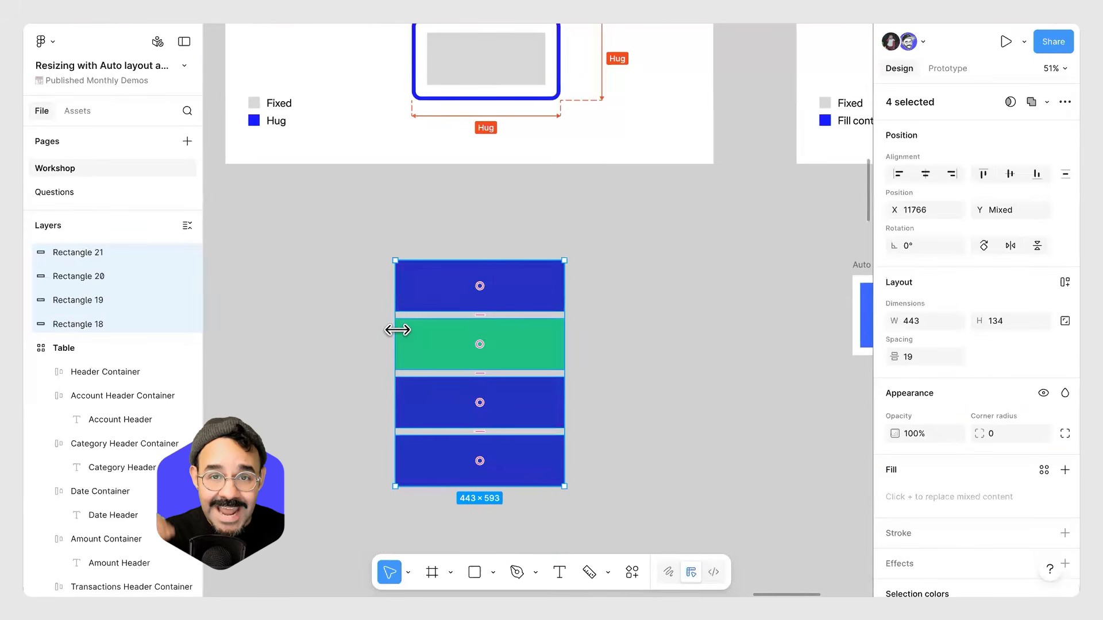
{"action": "key", "text": "shift+a"}
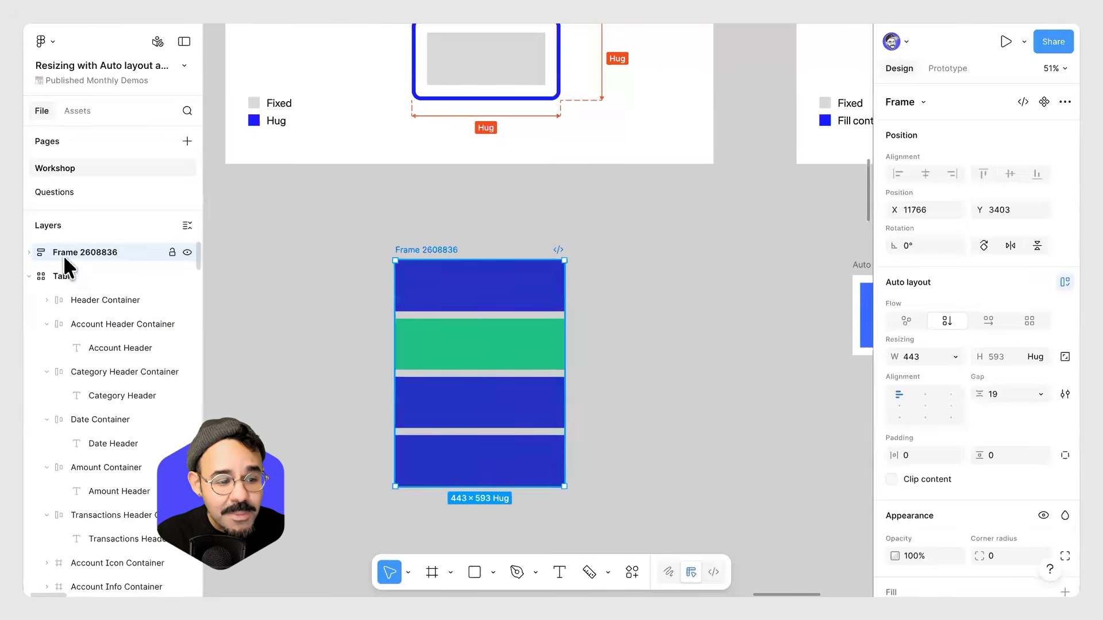
Rename the new auto layout frame as AL.
{"action": "left_click", "coordinate": [30, 252]}
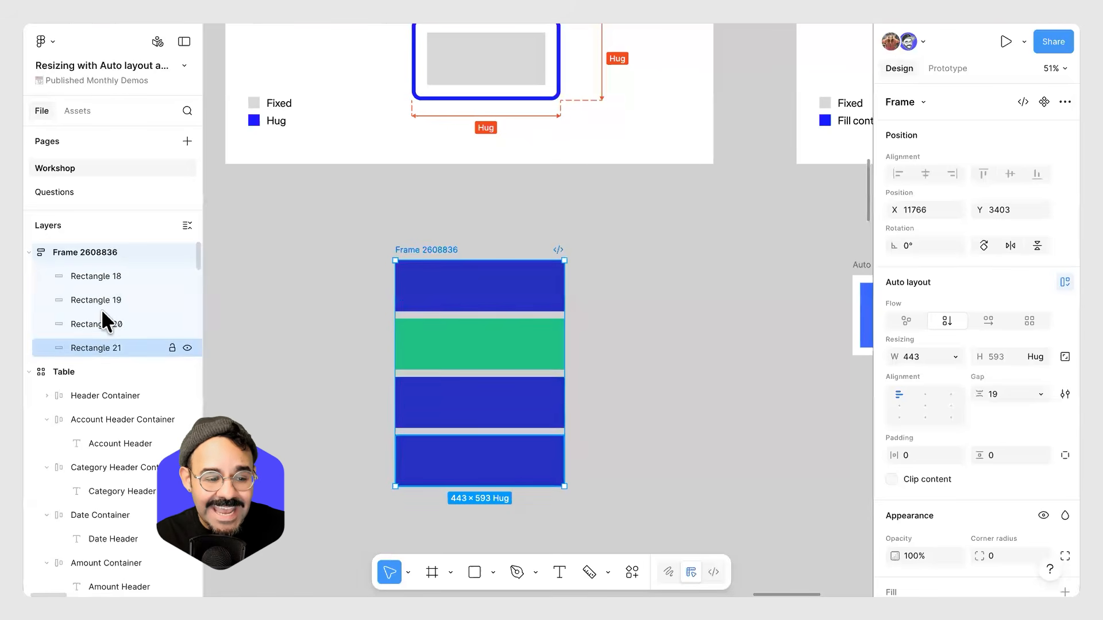
{"action": "double_click", "coordinate": [100, 253]}
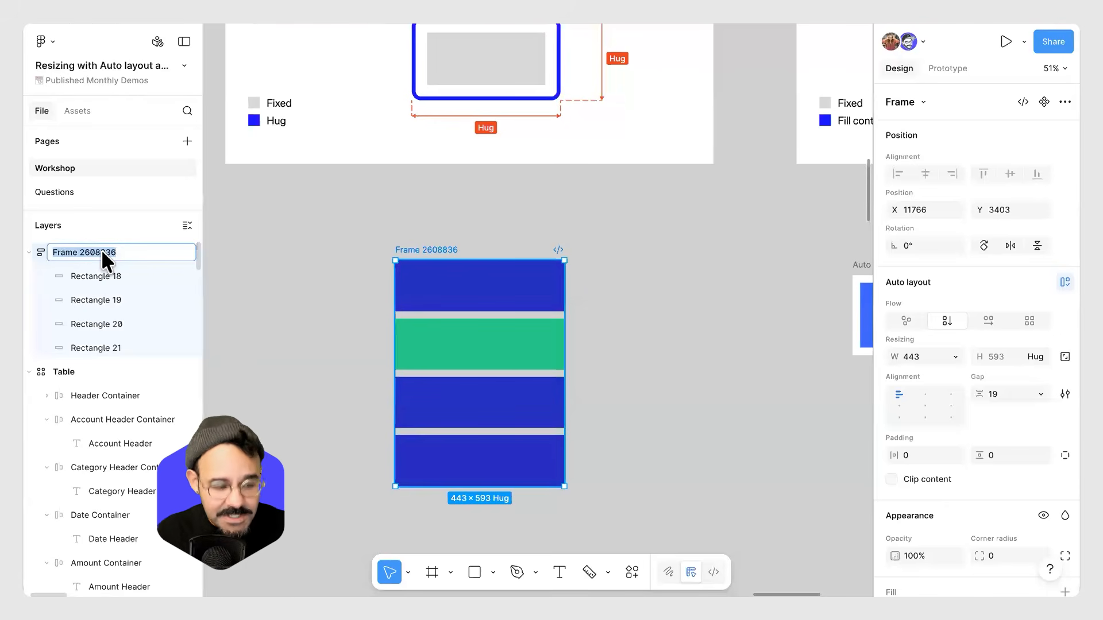
{"action": "type", "text": "AL"}
{"action": "key", "text": "Return"}
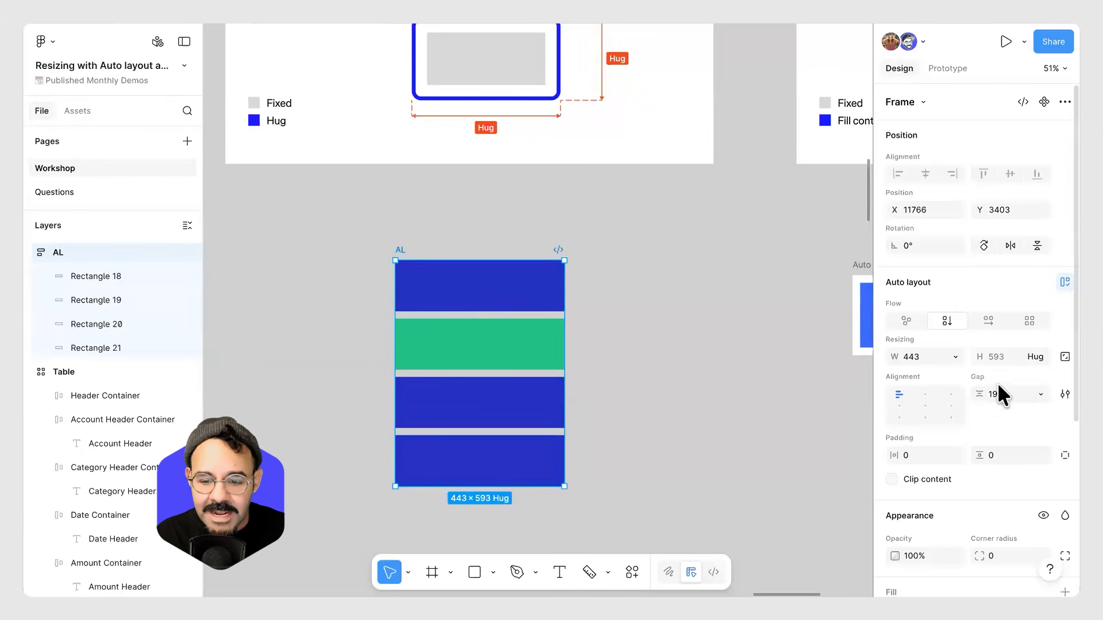
Set the AL frame's gap to 20 and its horizontal and vertical padding to 24.
{"action": "left_click_drag", "start_coordinate": [980, 394], "coordinate": [984, 397]}
{"action": "left_click", "coordinate": [1000, 402]}
{"action": "type", "text": "20"}
{"action": "key", "text": "Return"}
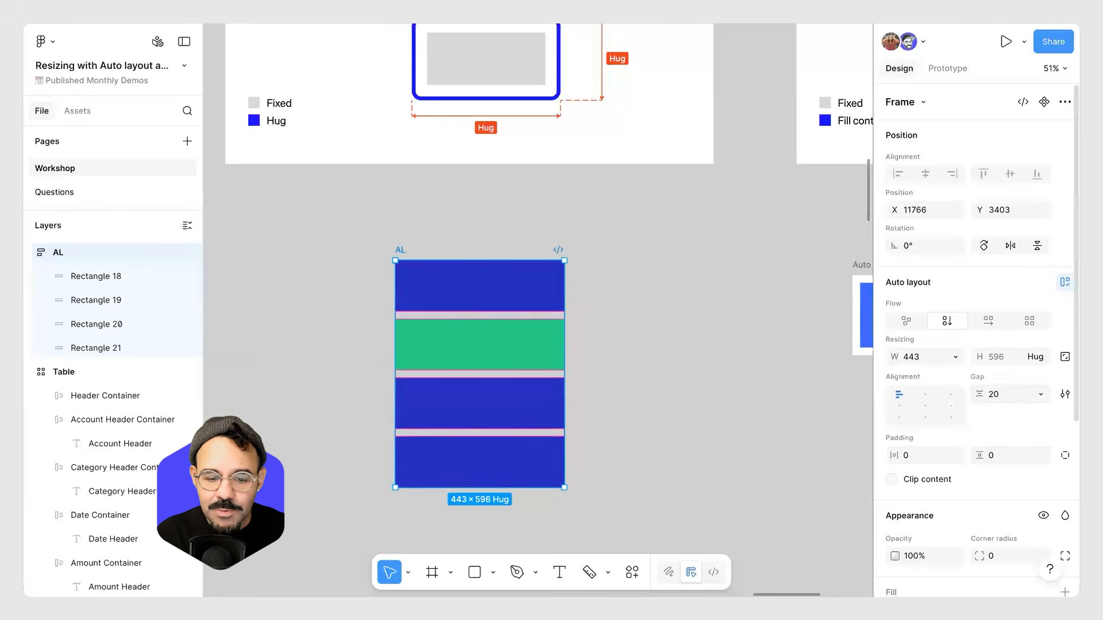
{"action": "left_click", "coordinate": [925, 456]}
{"action": "type", "text": "24"}
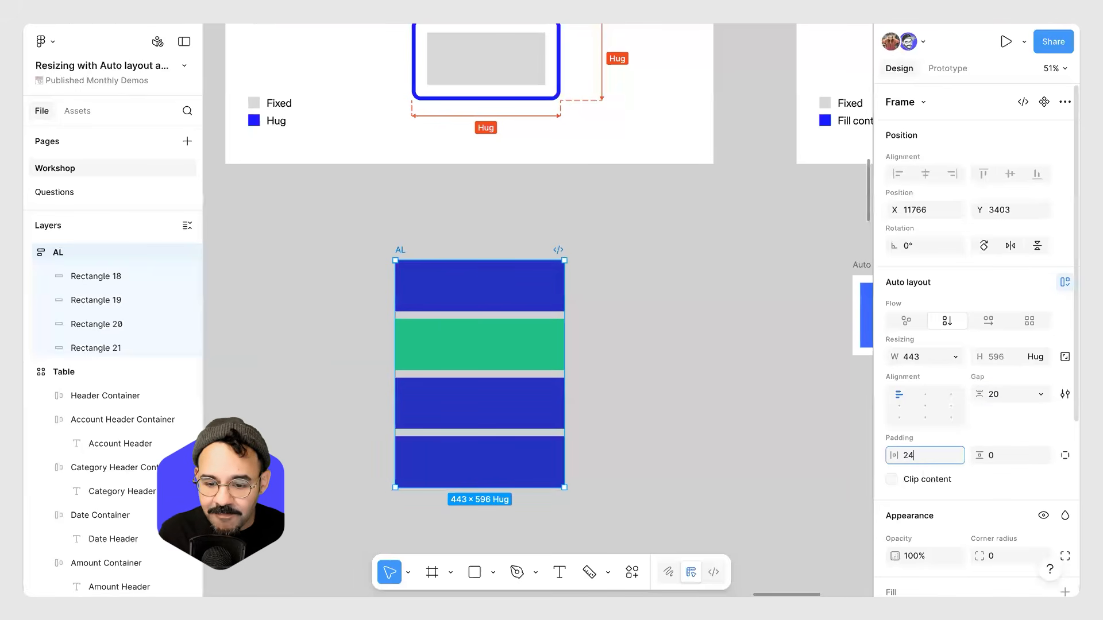
{"action": "key", "text": "Return"}
{"action": "type", "text": "24"}
{"action": "key", "text": "Return"}
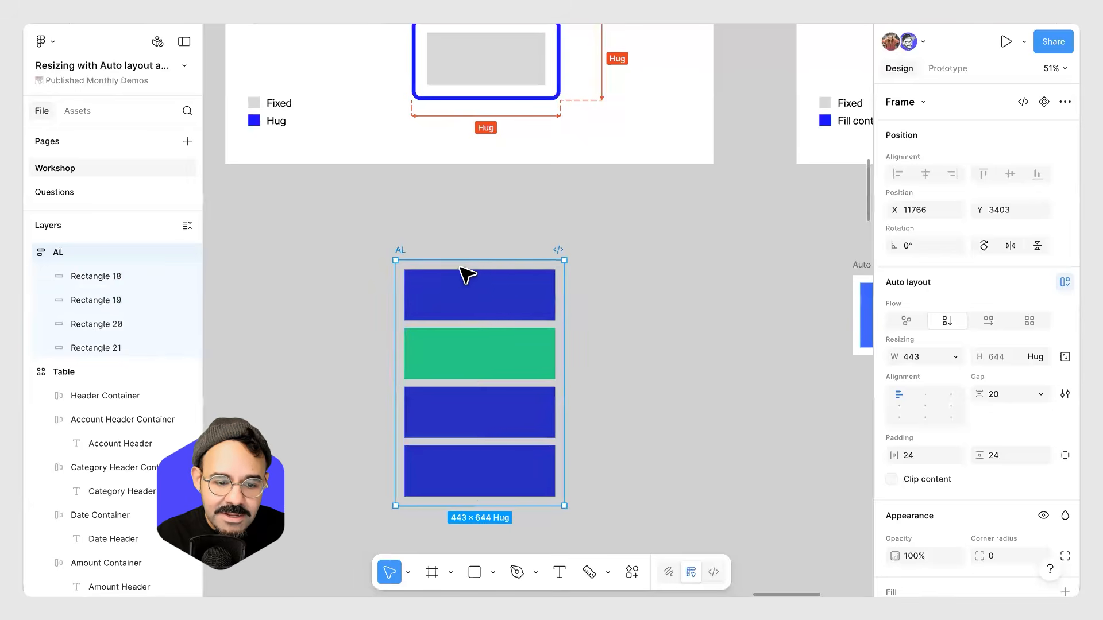
Inspect the AL frame's width resizing options and the resizing of a rectangle inside it.
{"action": "scroll", "coordinate": [467, 279], "scroll_direction": "up", "scroll_amount": 8}
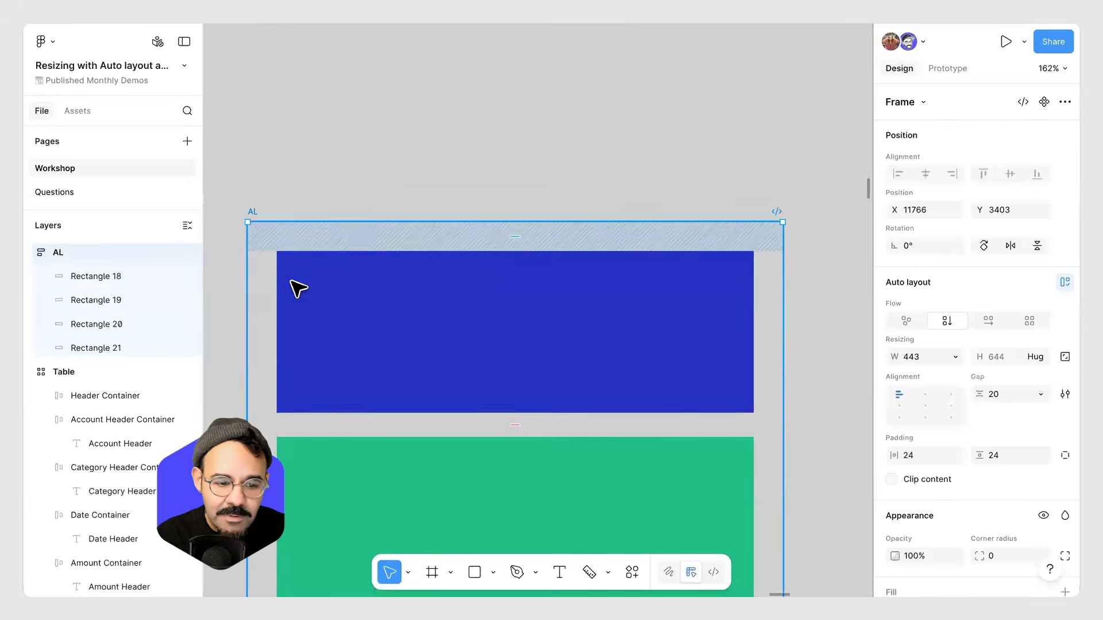
{"action": "left_click", "coordinate": [816, 345]}
{"action": "scroll", "coordinate": [816, 345], "scroll_direction": "down", "scroll_amount": 6}
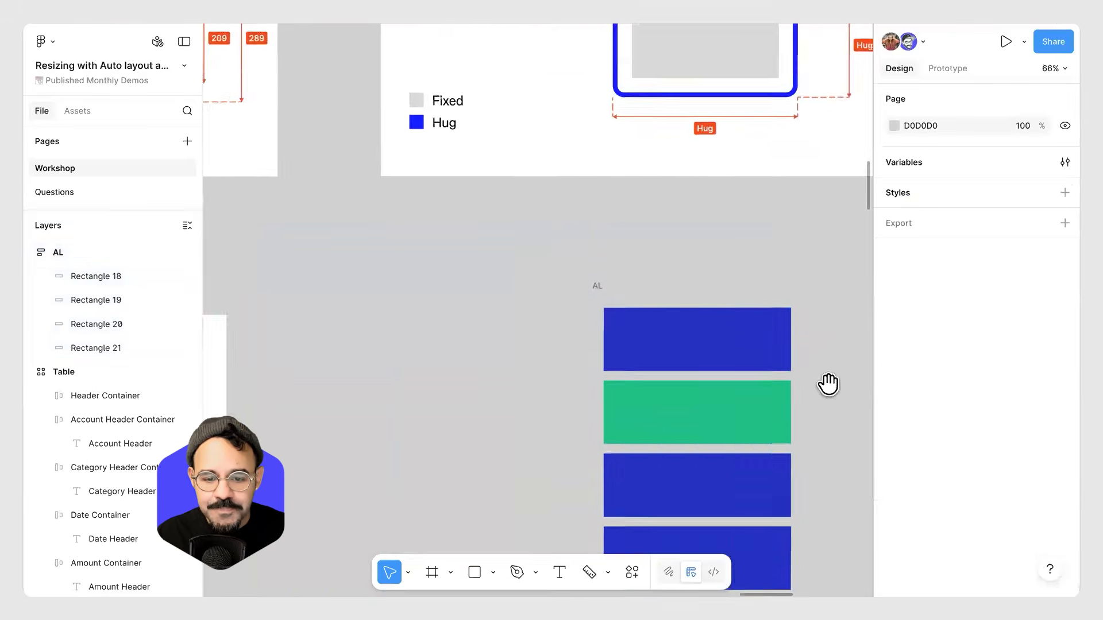
{"action": "left_click_drag", "start_coordinate": [829, 384], "coordinate": [623, 295]}
{"action": "left_click", "coordinate": [400, 200]}
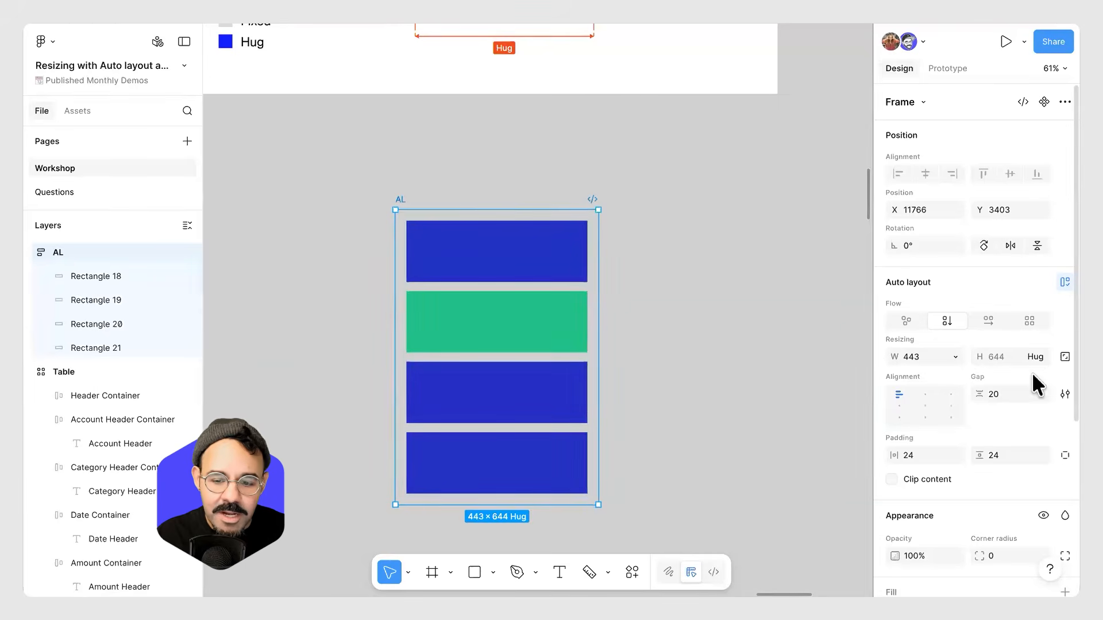
{"action": "left_click", "coordinate": [956, 356]}
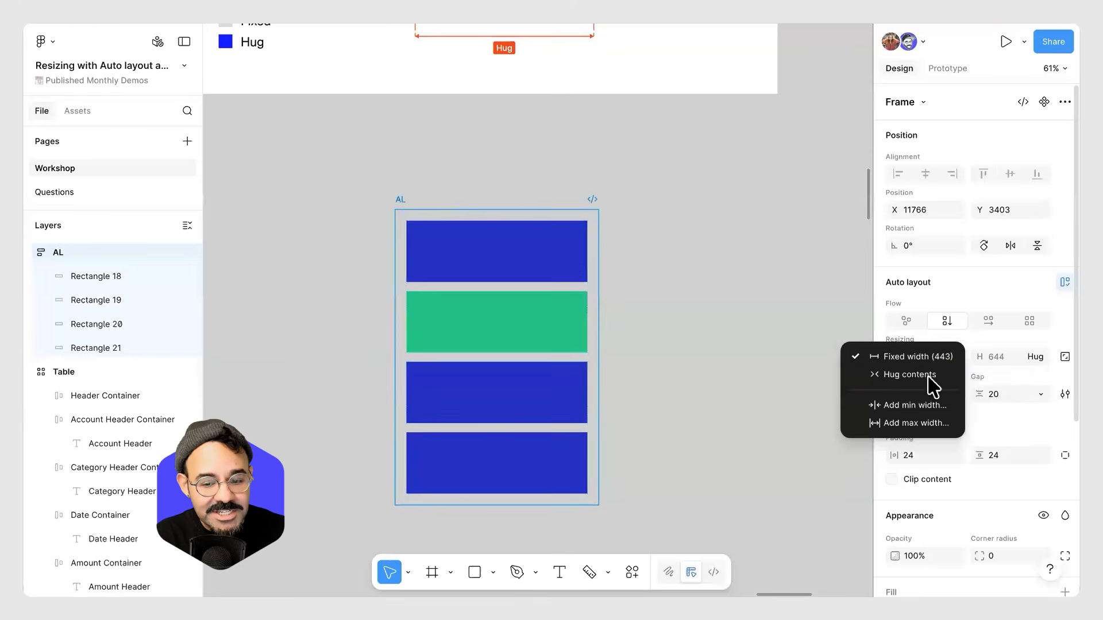
{"action": "left_click", "coordinate": [998, 374]}
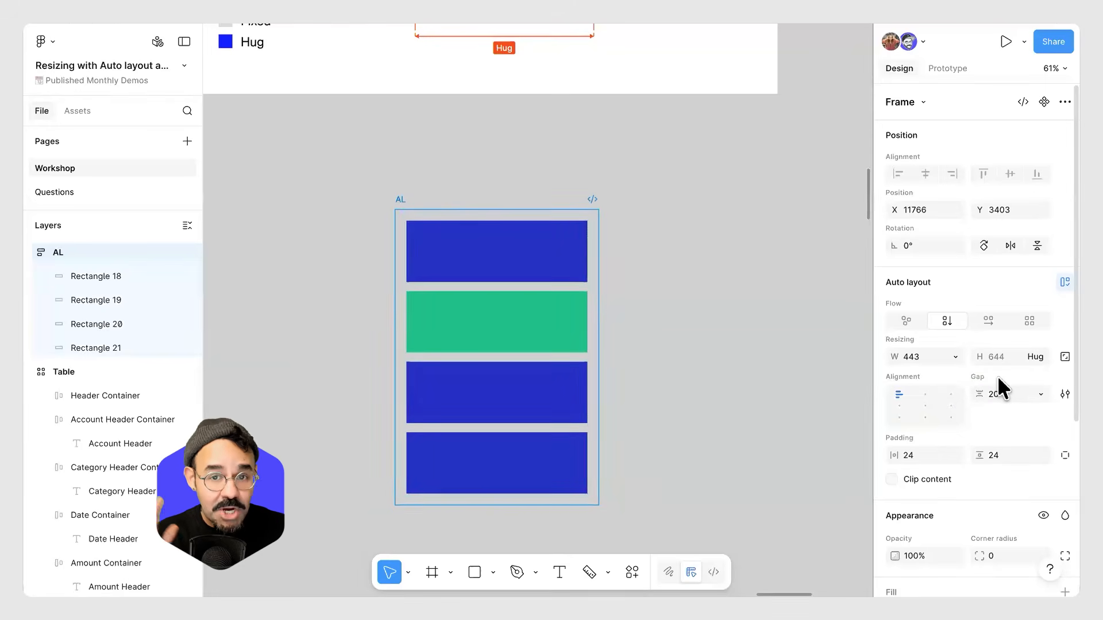
{"action": "left_click", "coordinate": [653, 214]}
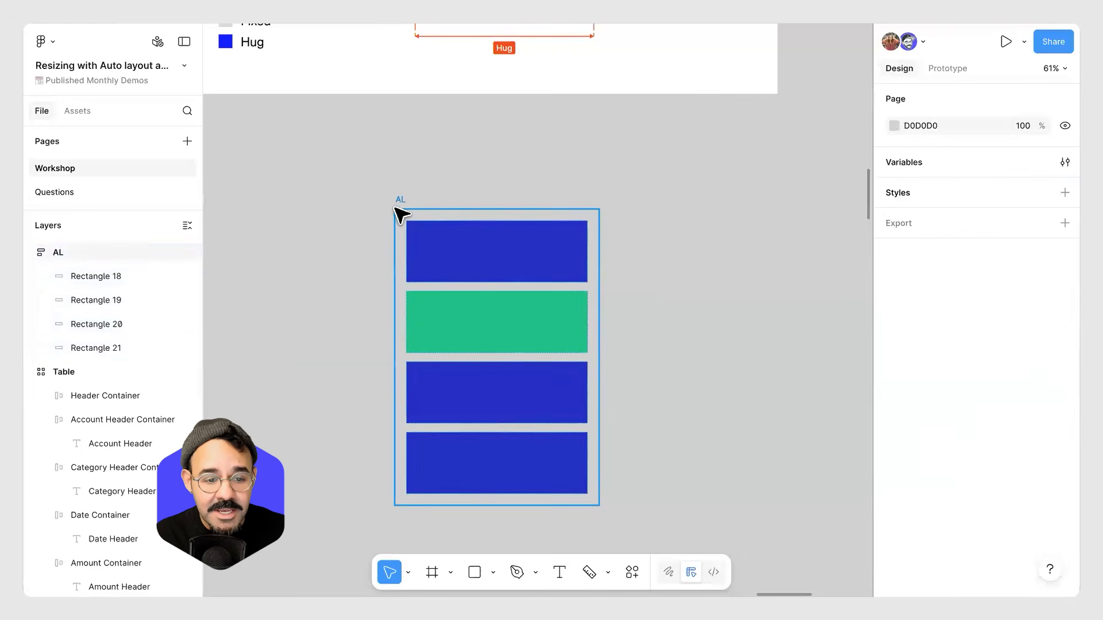
{"action": "left_click", "coordinate": [431, 218]}
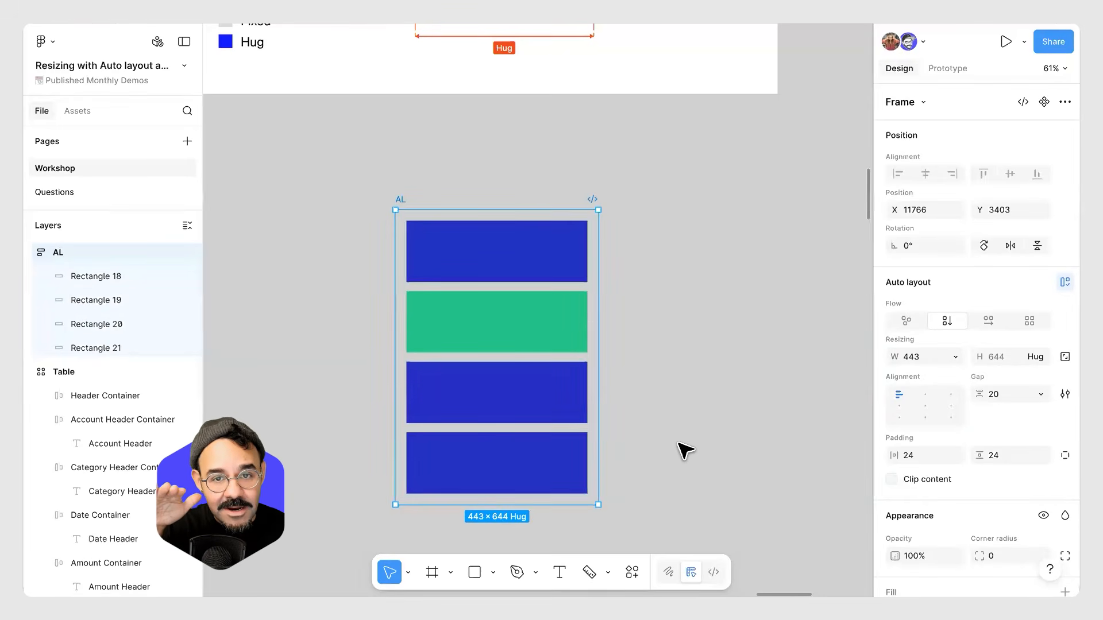
{"action": "left_click", "coordinate": [535, 420]}
{"action": "scroll", "coordinate": [540, 426], "scroll_direction": "down", "scroll_amount": 3}
{"action": "left_click_drag", "start_coordinate": [662, 445], "coordinate": [674, 351]}
{"action": "scroll", "coordinate": [520, 359], "scroll_direction": "up", "scroll_amount": 3}
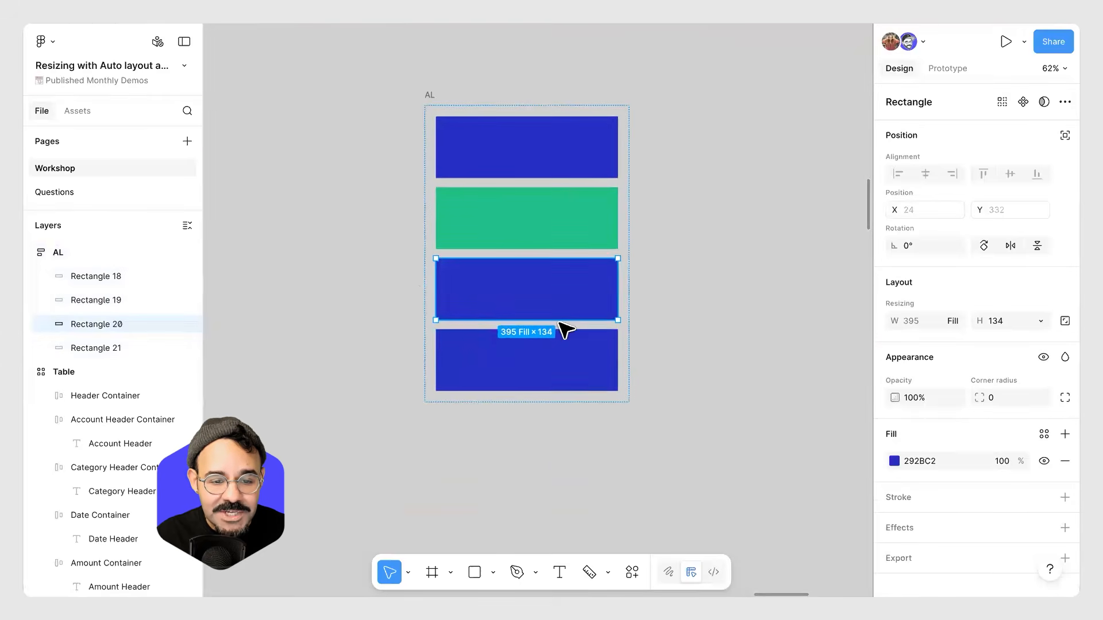
{"action": "left_click", "coordinate": [689, 212]}
Add a white FFFFFF fill to the AL frame.
{"action": "scroll", "coordinate": [682, 201], "scroll_direction": "up", "scroll_amount": 1}
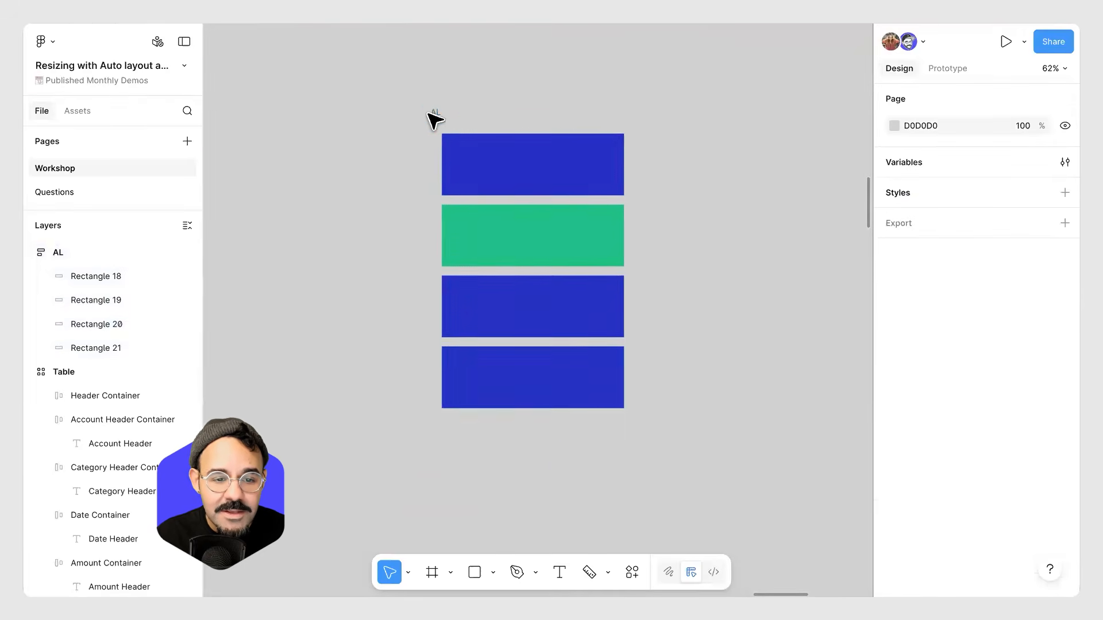
{"action": "left_click", "coordinate": [437, 121]}
{"action": "scroll", "coordinate": [913, 445], "scroll_direction": "down", "scroll_amount": 4}
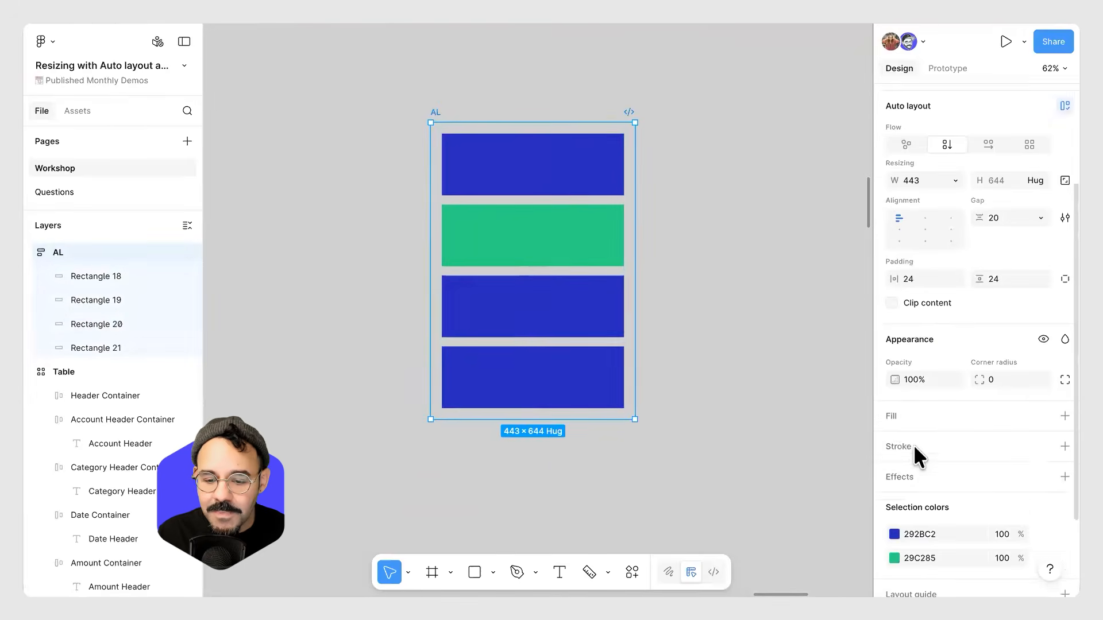
{"action": "left_click", "coordinate": [1065, 388]}
{"action": "left_click", "coordinate": [894, 414]}
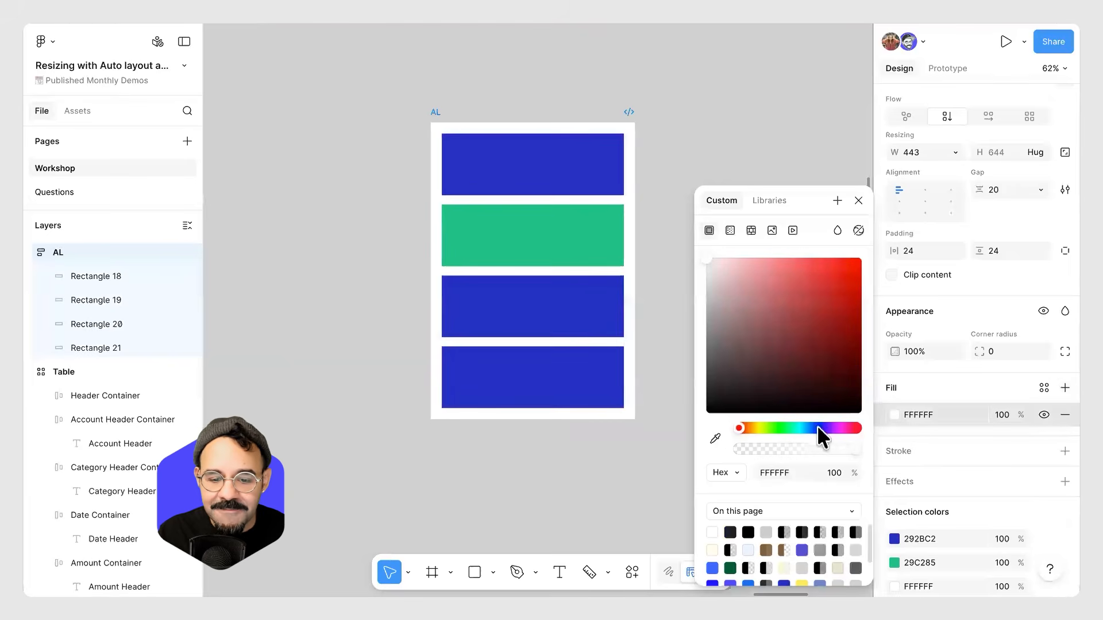
{"action": "left_click_drag", "start_coordinate": [758, 330], "coordinate": [707, 259]}
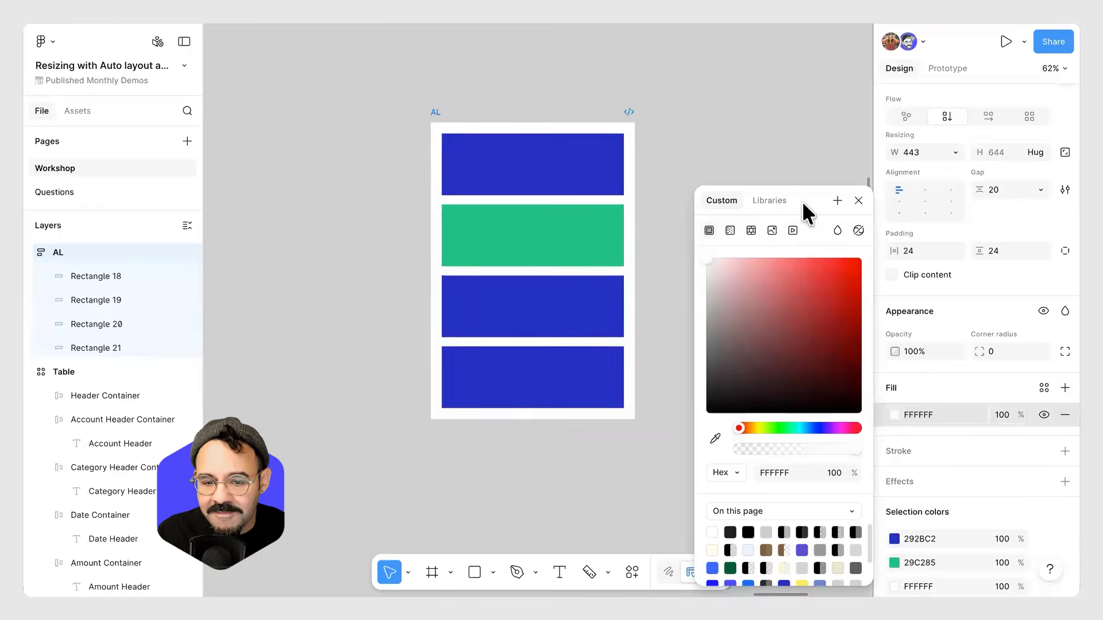
{"action": "left_click", "coordinate": [488, 110]}
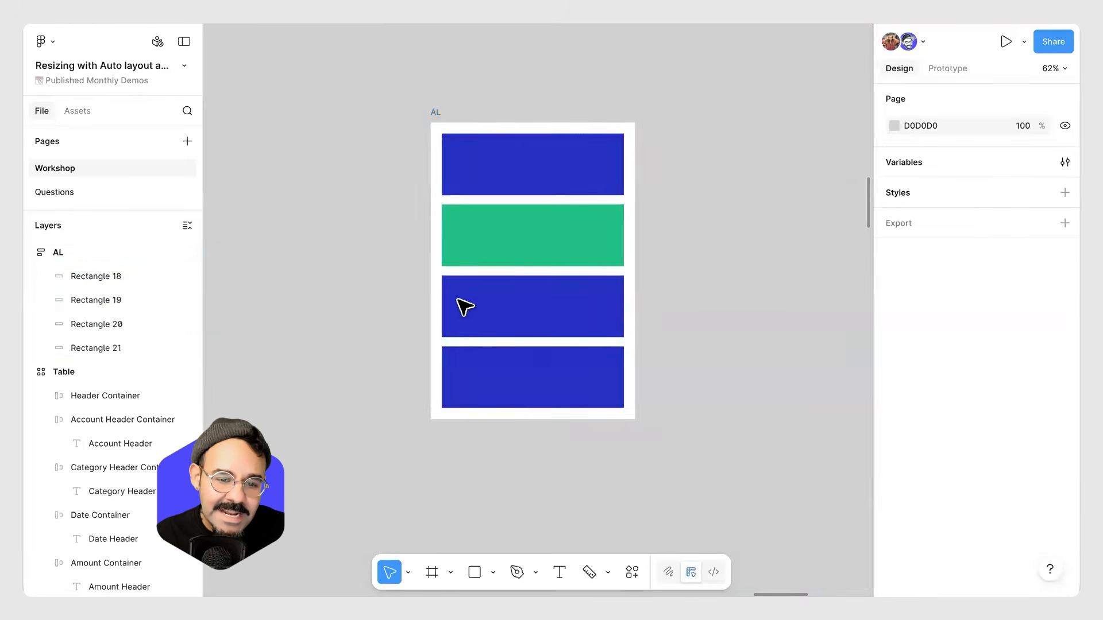
Stretch the third rectangle inside AL to make it taller.
{"action": "left_click", "coordinate": [88, 251]}
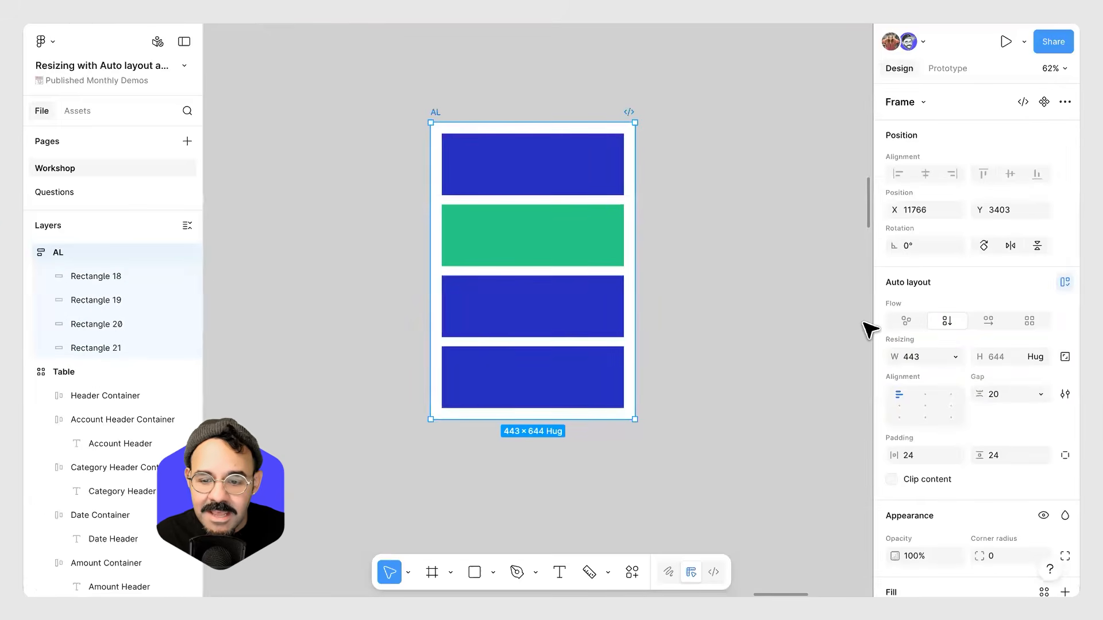
{"action": "left_click", "coordinate": [685, 345]}
{"action": "left_click", "coordinate": [557, 333]}
{"action": "left_click_drag", "start_coordinate": [558, 337], "coordinate": [555, 366]}
Move the green rectangle to the bottom of AL and back into second place.
{"action": "left_click", "coordinate": [525, 239]}
{"action": "left_click_drag", "start_coordinate": [525, 239], "coordinate": [508, 454]}
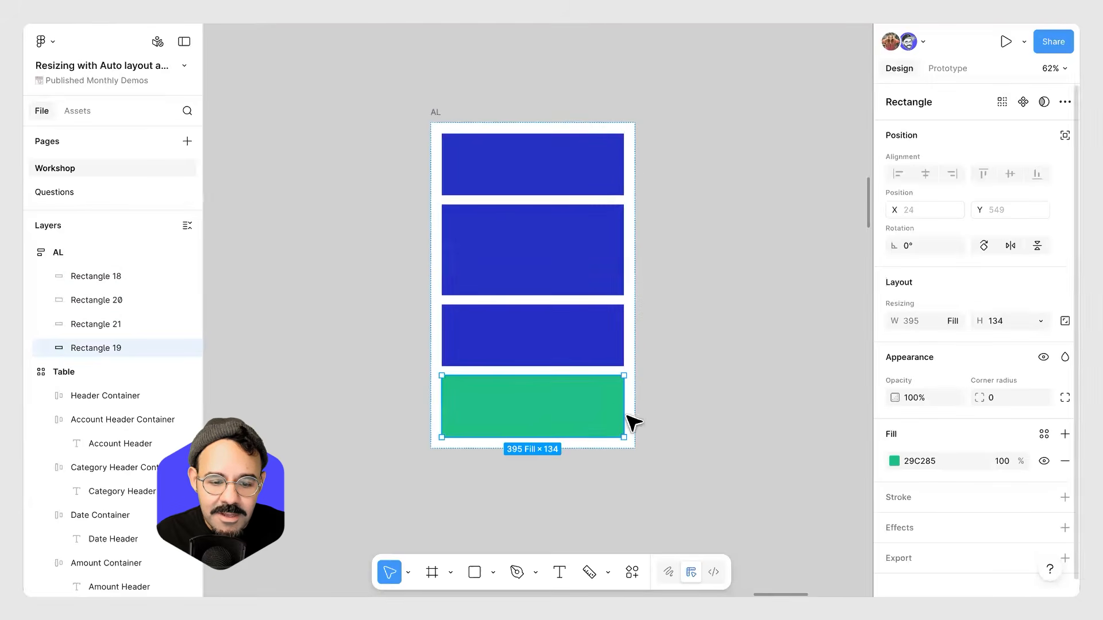
{"action": "left_click_drag", "start_coordinate": [559, 381], "coordinate": [541, 236]}
Widen the green rectangle to about 683 px so it extends past the AL frame's edge.
{"action": "left_click_drag", "start_coordinate": [622, 249], "coordinate": [757, 250]}
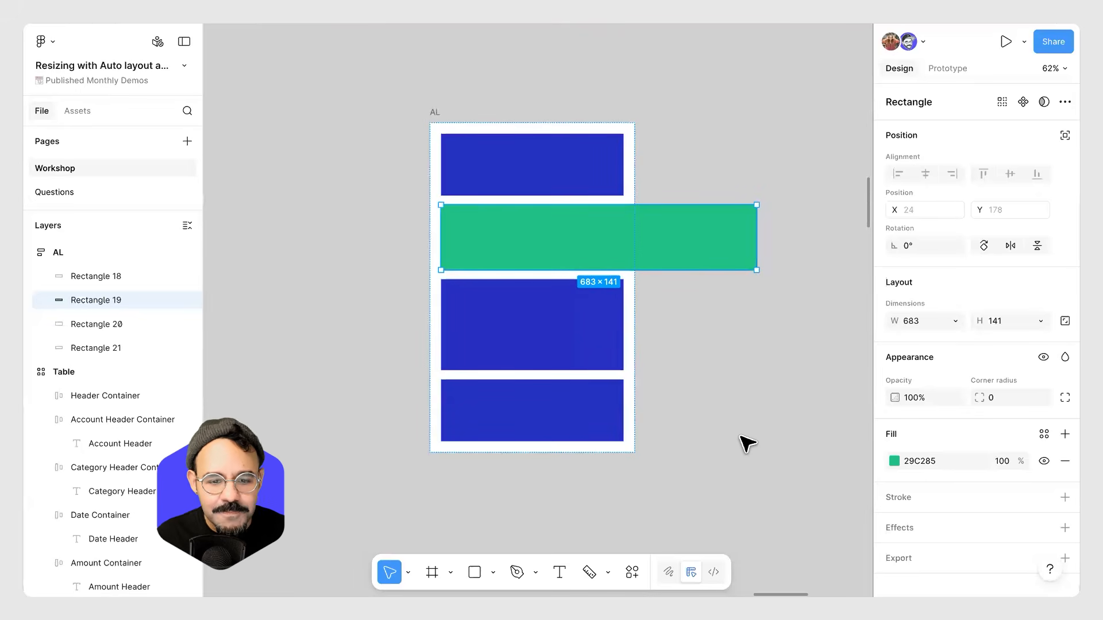
{"action": "left_click", "coordinate": [540, 168]}
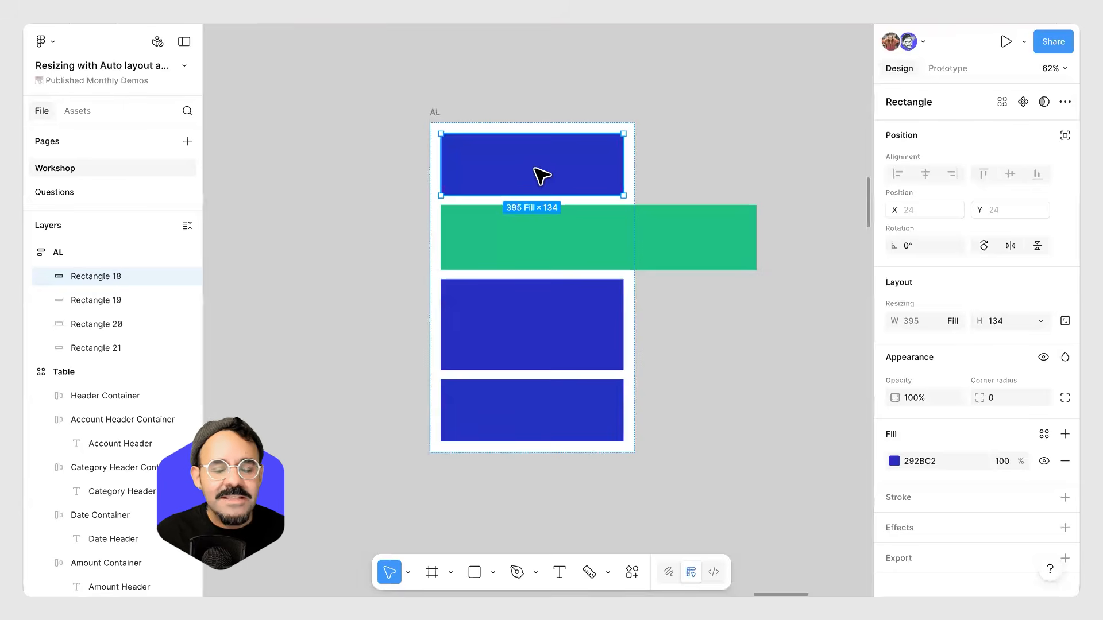
{"action": "left_click", "coordinate": [666, 148]}
{"action": "scroll", "coordinate": [669, 150], "scroll_direction": "down", "scroll_amount": 5}
{"action": "left_click_drag", "start_coordinate": [670, 154], "coordinate": [431, 364]}
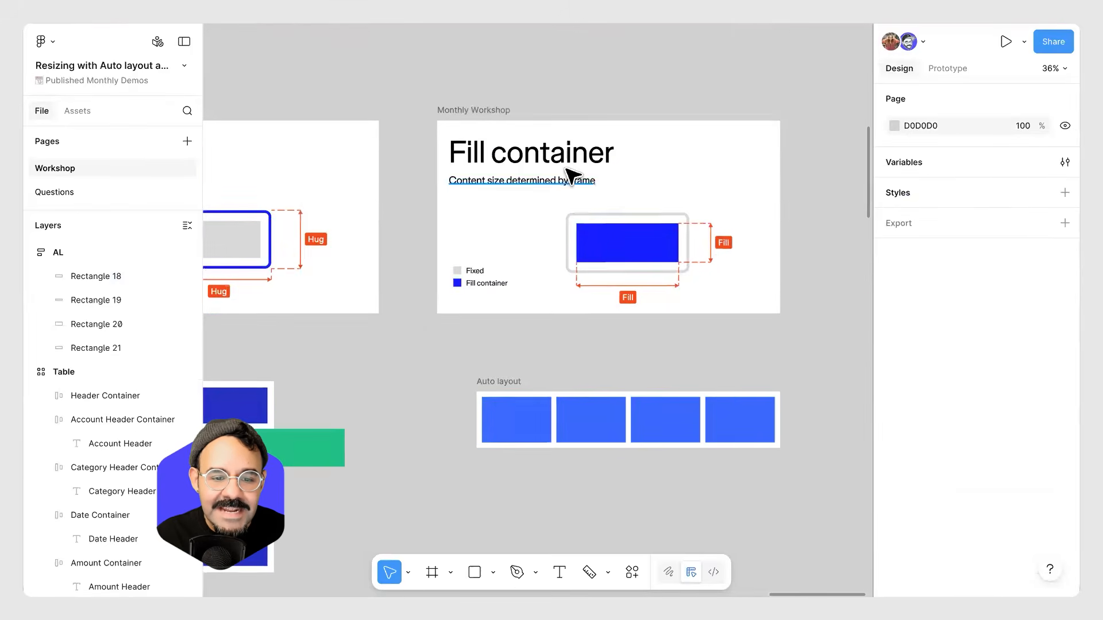
{"action": "scroll", "coordinate": [564, 169], "scroll_direction": "up", "scroll_amount": 5}
{"action": "scroll", "coordinate": [460, 213], "scroll_direction": "up", "scroll_amount": 1}
{"action": "scroll", "coordinate": [467, 221], "scroll_direction": "up", "scroll_amount": 2}
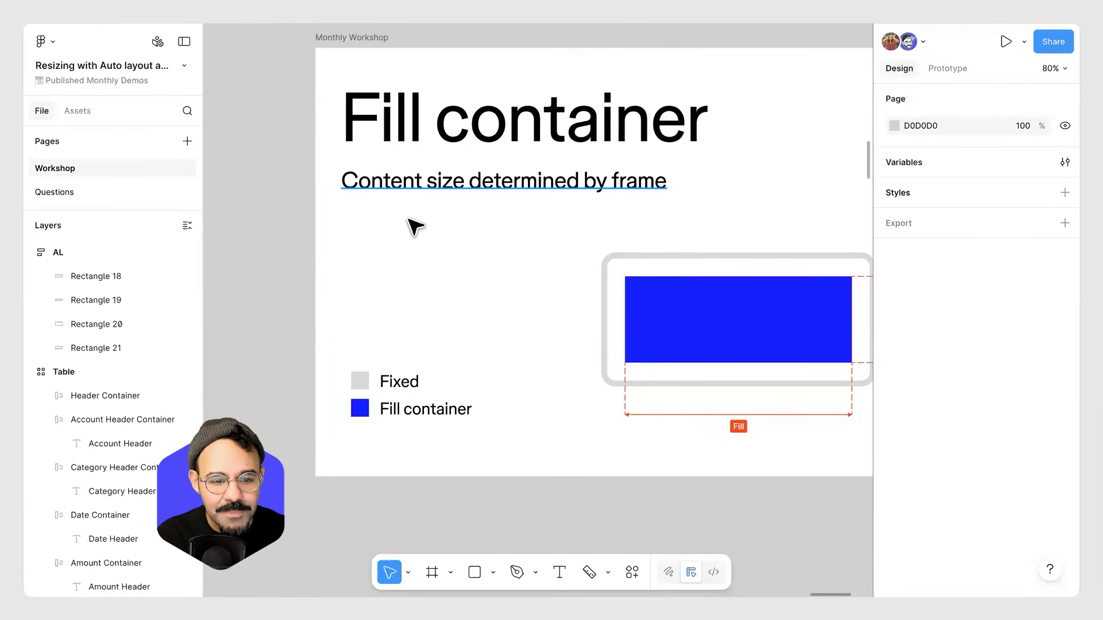
Set the green rectangle's width inside the AL frame to Fill container.
{"action": "scroll", "coordinate": [414, 227], "scroll_direction": "down", "scroll_amount": 3}
{"action": "scroll", "coordinate": [524, 271], "scroll_direction": "left", "scroll_amount": 10}
{"action": "left_click_drag", "start_coordinate": [613, 243], "coordinate": [606, 239]}
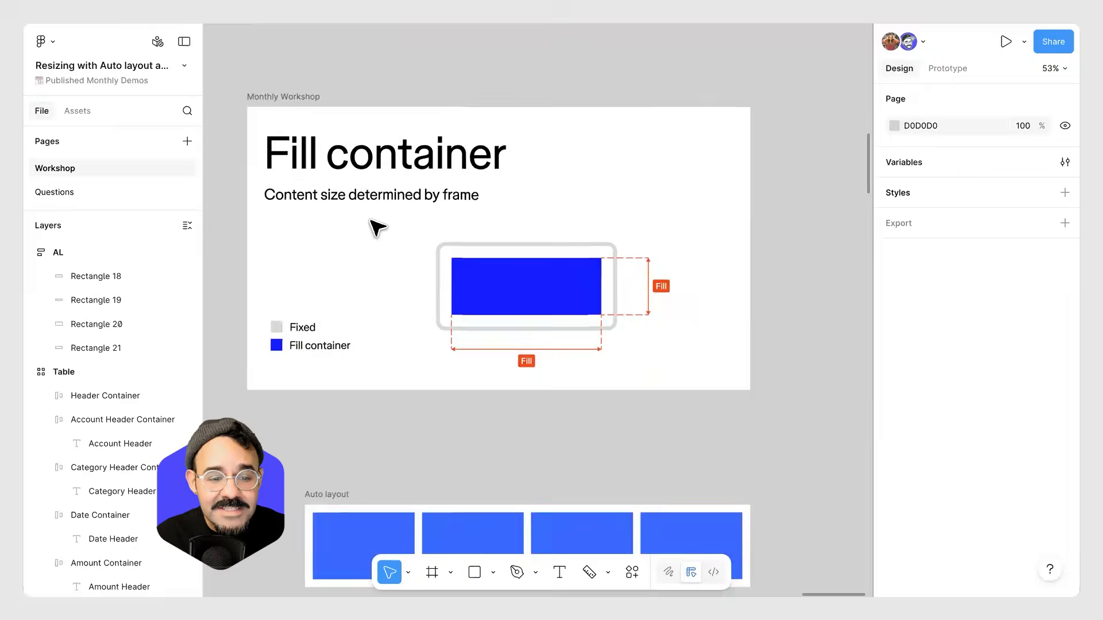
{"action": "scroll", "coordinate": [374, 227], "scroll_direction": "up", "scroll_amount": 1}
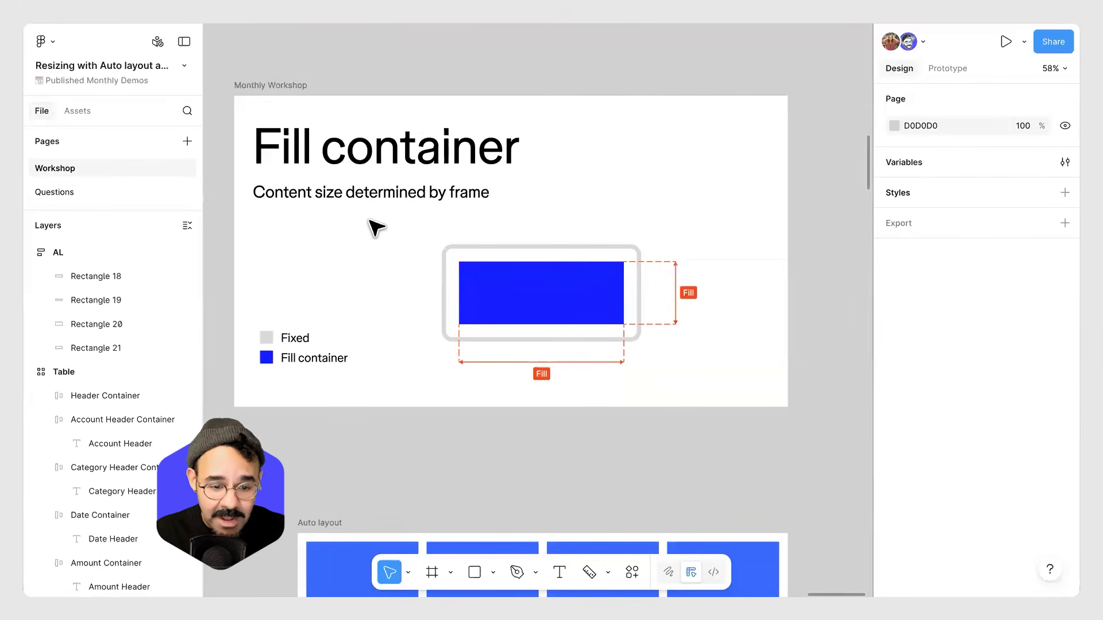
{"action": "scroll", "coordinate": [322, 303], "scroll_direction": "left", "scroll_amount": 10}
{"action": "scroll", "coordinate": [322, 303], "scroll_direction": "down", "scroll_amount": 6}
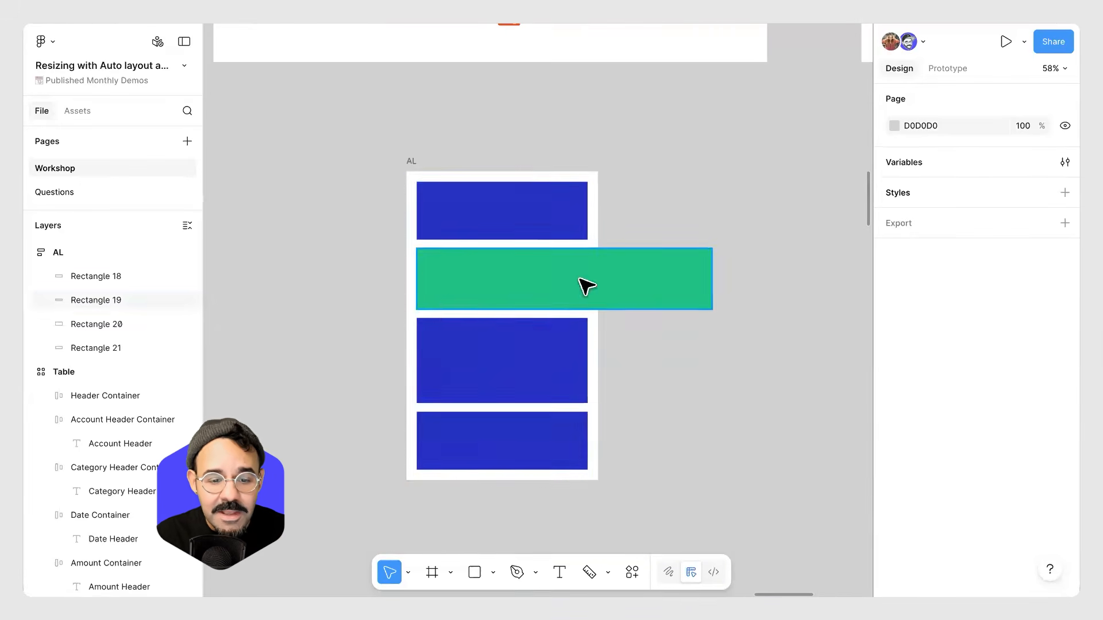
{"action": "left_click", "coordinate": [586, 286]}
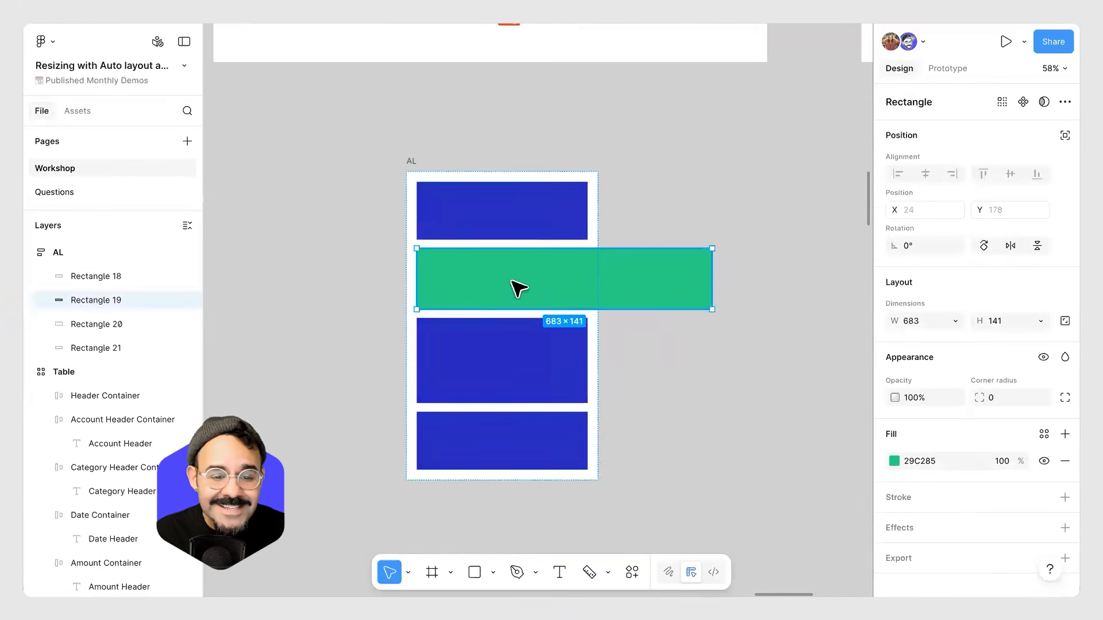
{"action": "left_click", "coordinate": [954, 321]}
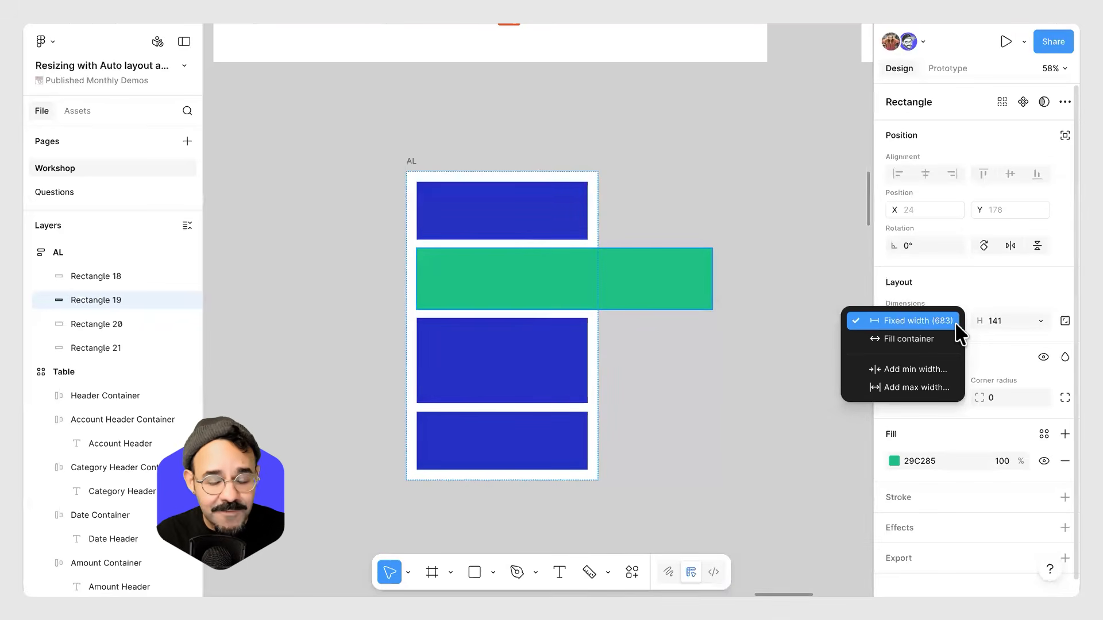
{"action": "left_click", "coordinate": [952, 340]}
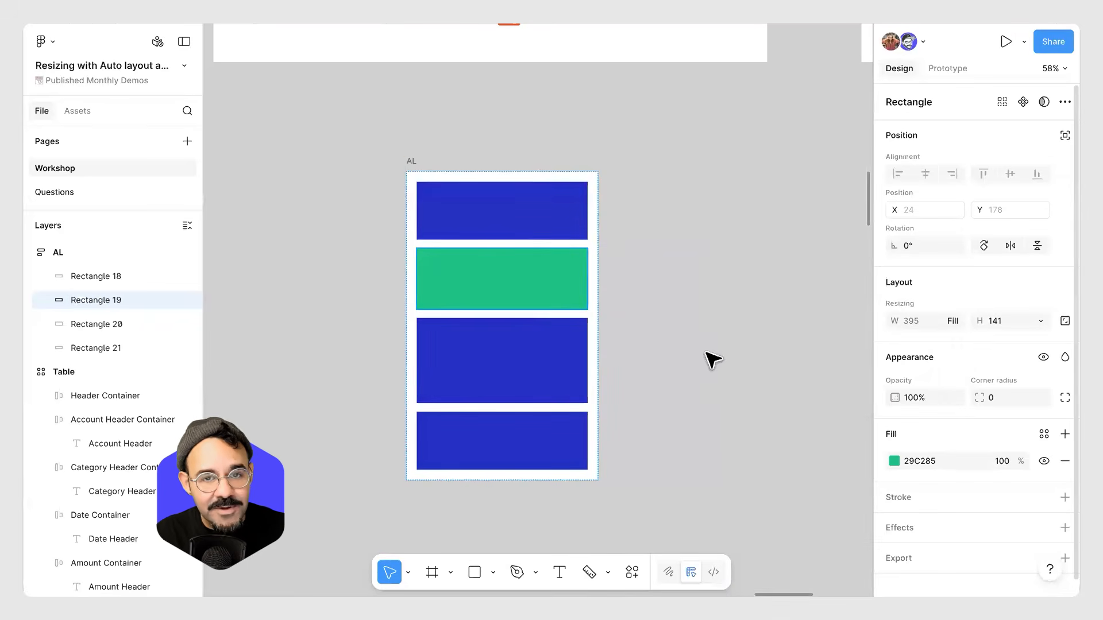
Browse the canvas to locate the With constraints pineapple card frame.
{"action": "scroll", "coordinate": [626, 312], "scroll_direction": "down", "scroll_amount": 5}
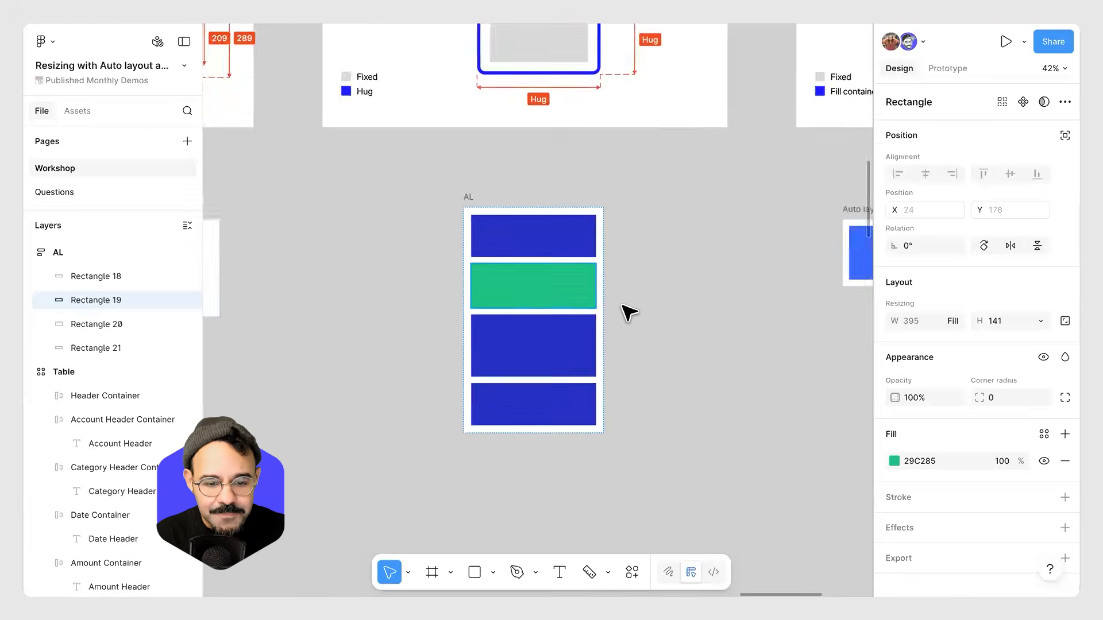
{"action": "left_click_drag", "start_coordinate": [425, 361], "coordinate": [650, 348]}
{"action": "mouse_move", "coordinate": [458, 342]}
{"action": "left_mouse_down"}
{"action": "mouse_move", "coordinate": [653, 314]}
{"action": "mouse_move", "coordinate": [870, 325]}
{"action": "left_mouse_up"}
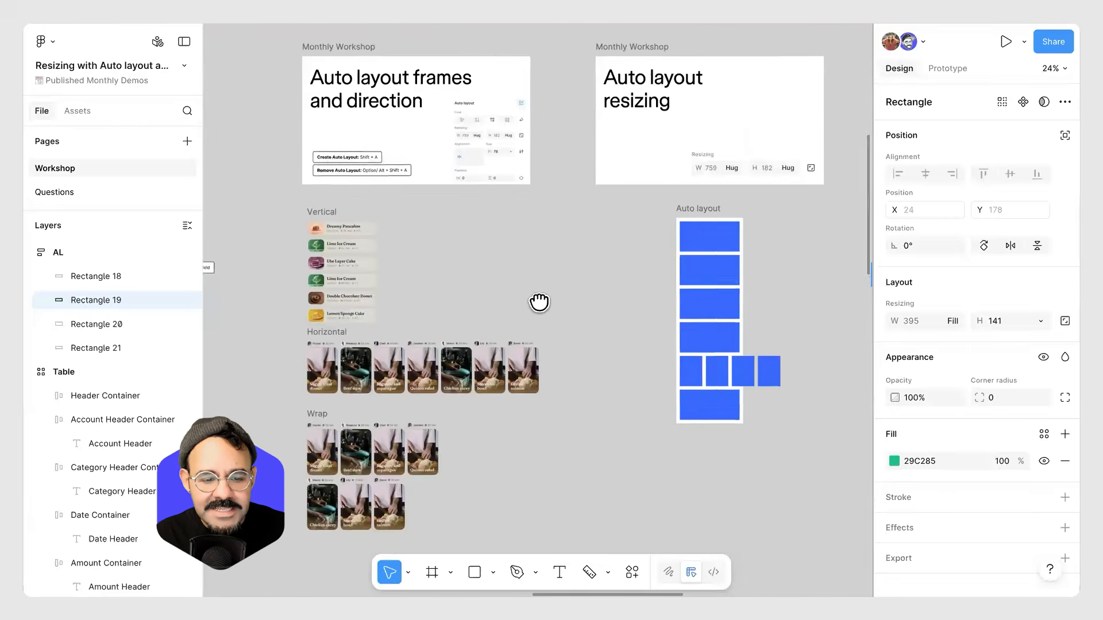
{"action": "left_click_drag", "start_coordinate": [540, 303], "coordinate": [721, 306]}
{"action": "left_click_drag", "start_coordinate": [320, 308], "coordinate": [593, 308]}
{"action": "scroll", "coordinate": [379, 363], "scroll_direction": "left", "scroll_amount": 3}
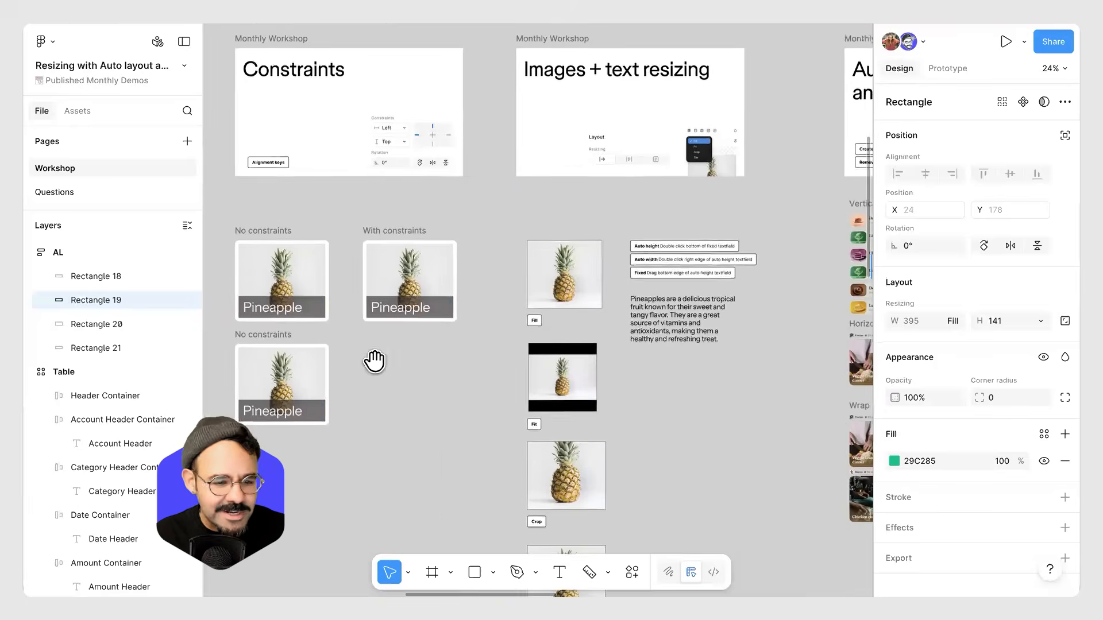
{"action": "left_click", "coordinate": [390, 230]}
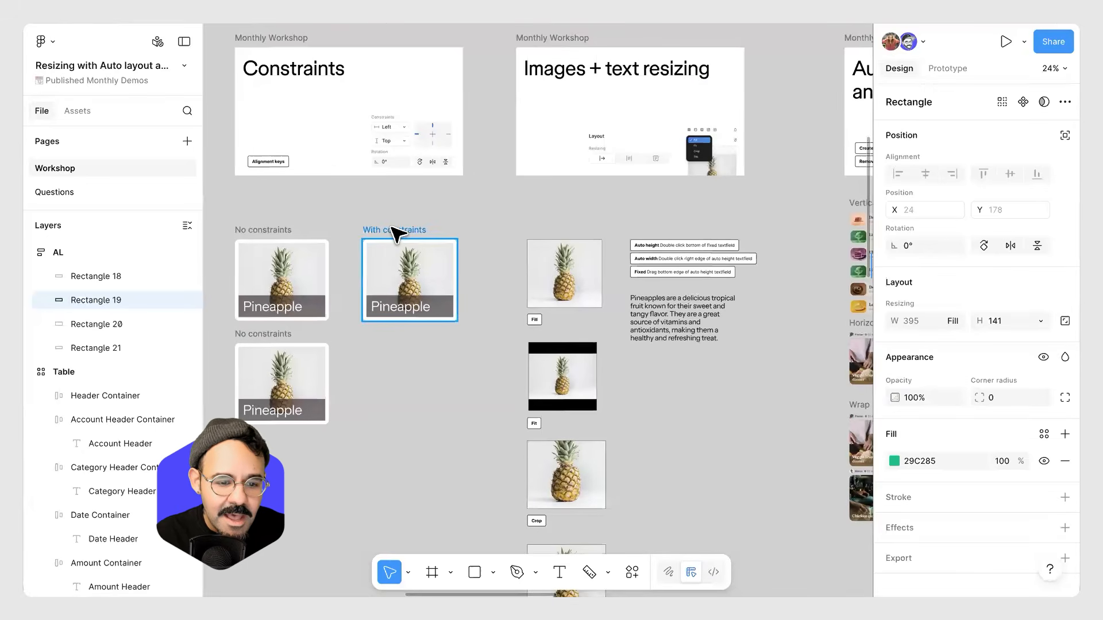
{"action": "scroll", "coordinate": [385, 252], "scroll_direction": "up", "scroll_amount": 3}
{"action": "scroll", "coordinate": [318, 189], "scroll_direction": "up", "scroll_amount": 2}
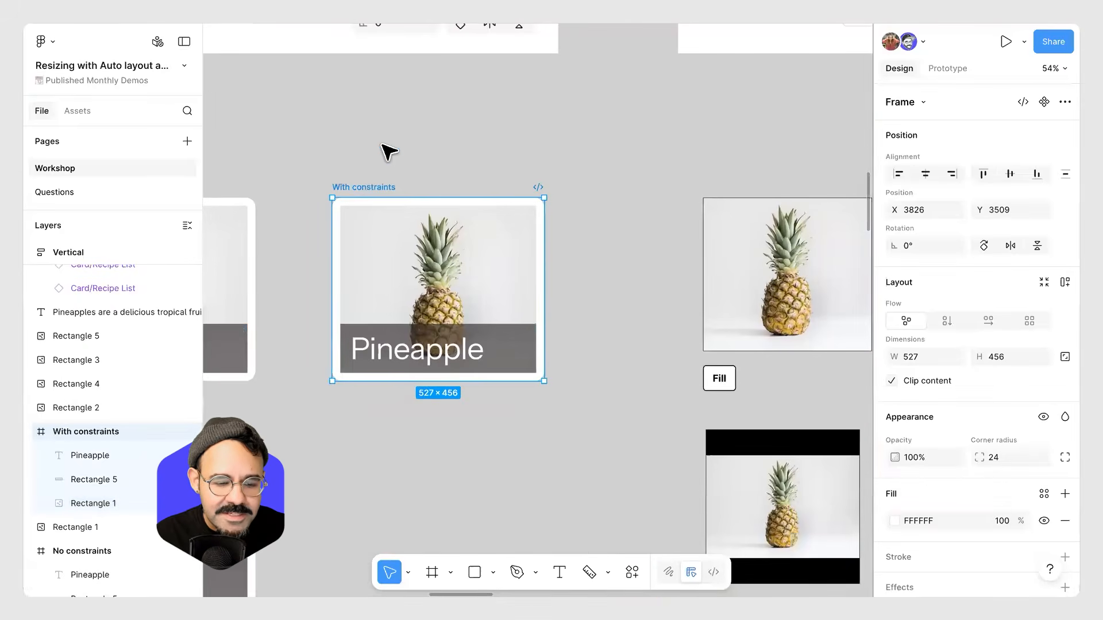
{"action": "left_click", "coordinate": [404, 445]}
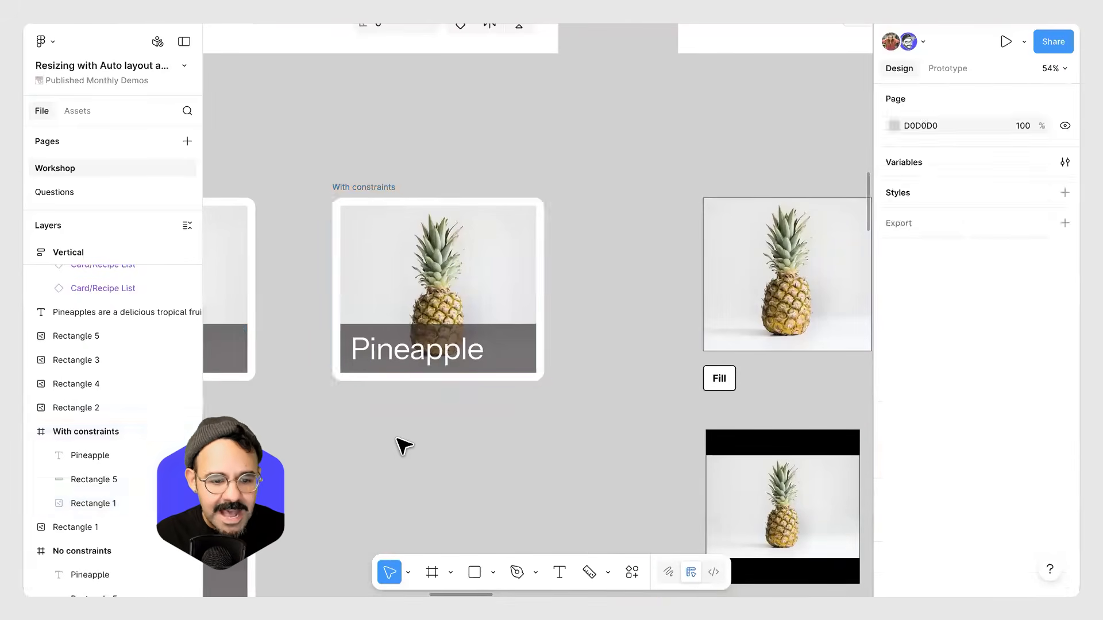
Move the With constraints pineapple card frame next to the AL frame.
{"action": "scroll", "coordinate": [404, 445], "scroll_direction": "down", "scroll_amount": 3}
{"action": "left_click_drag", "start_coordinate": [403, 445], "coordinate": [212, 300]}
{"action": "left_click_drag", "start_coordinate": [764, 296], "coordinate": [241, 293]}
{"action": "left_click_drag", "start_coordinate": [833, 267], "coordinate": [459, 276]}
{"action": "scroll", "coordinate": [459, 276], "scroll_direction": "right", "scroll_amount": 10}
{"action": "scroll", "coordinate": [459, 277], "scroll_direction": "up", "scroll_amount": 2}
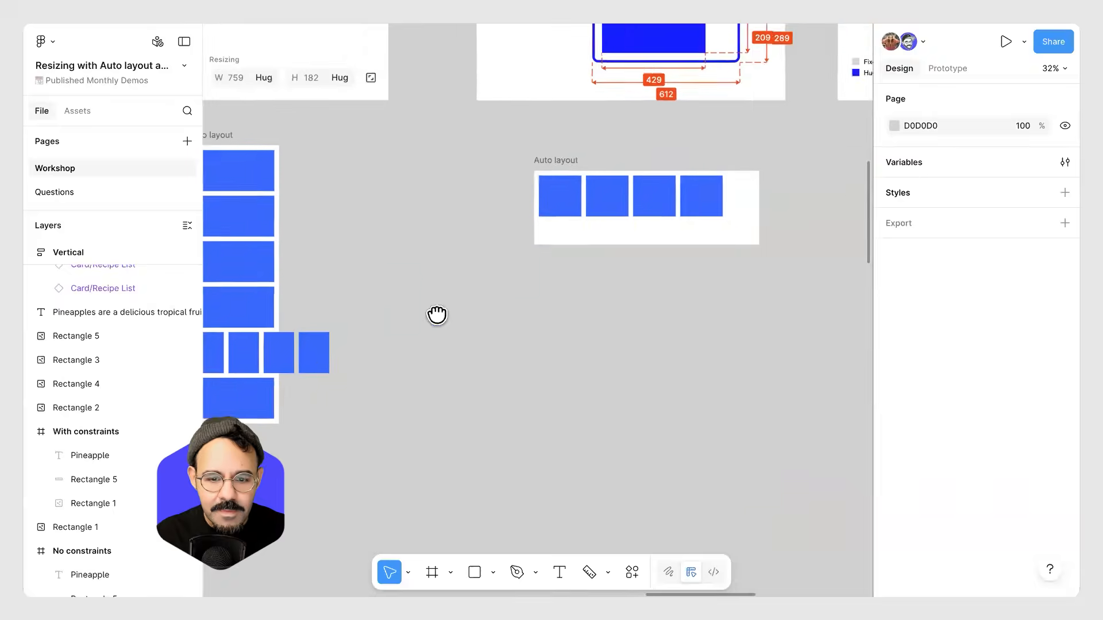
{"action": "scroll", "coordinate": [611, 297], "scroll_direction": "right", "scroll_amount": 5}
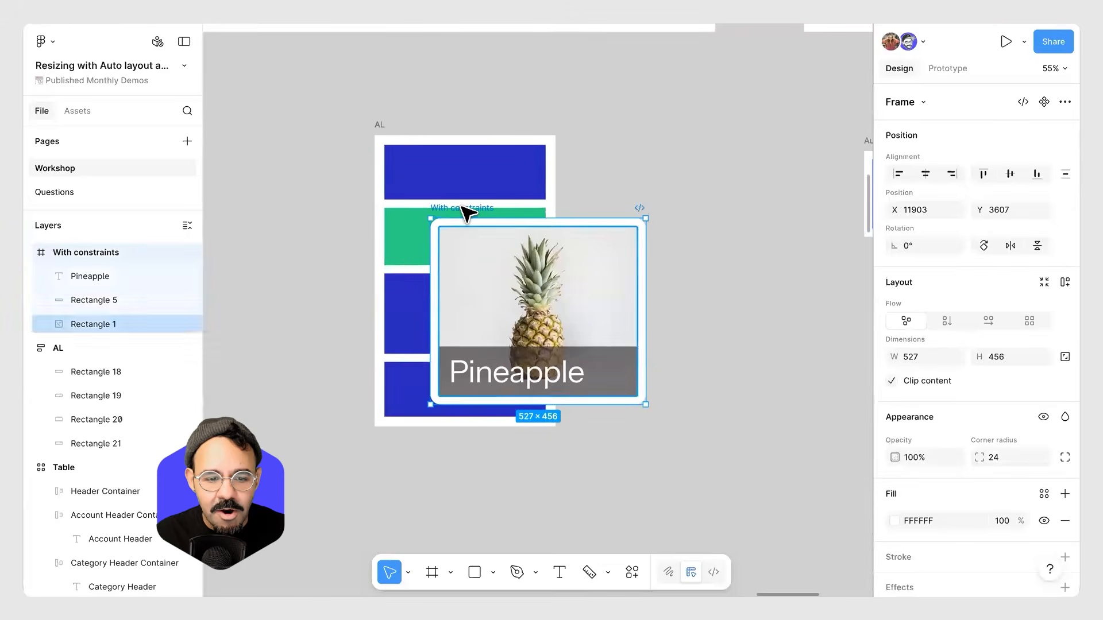
{"action": "left_click_drag", "start_coordinate": [463, 207], "coordinate": [634, 140]}
{"action": "left_click_drag", "start_coordinate": [773, 366], "coordinate": [775, 326]}
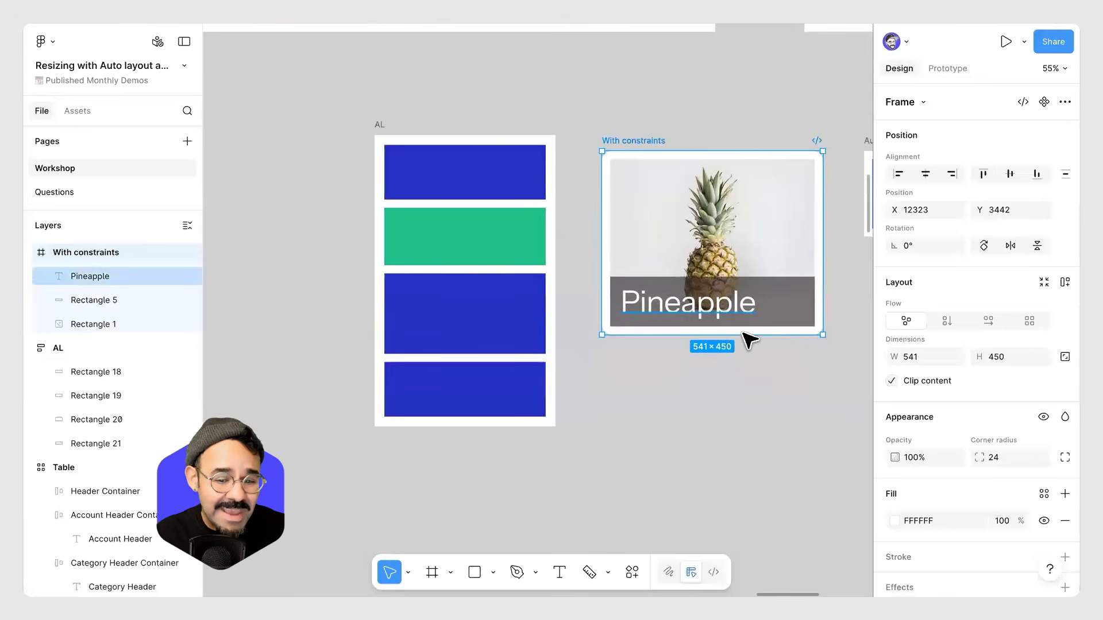
Reduce the Pineapple text's font size to 52.
{"action": "left_click", "coordinate": [733, 313]}
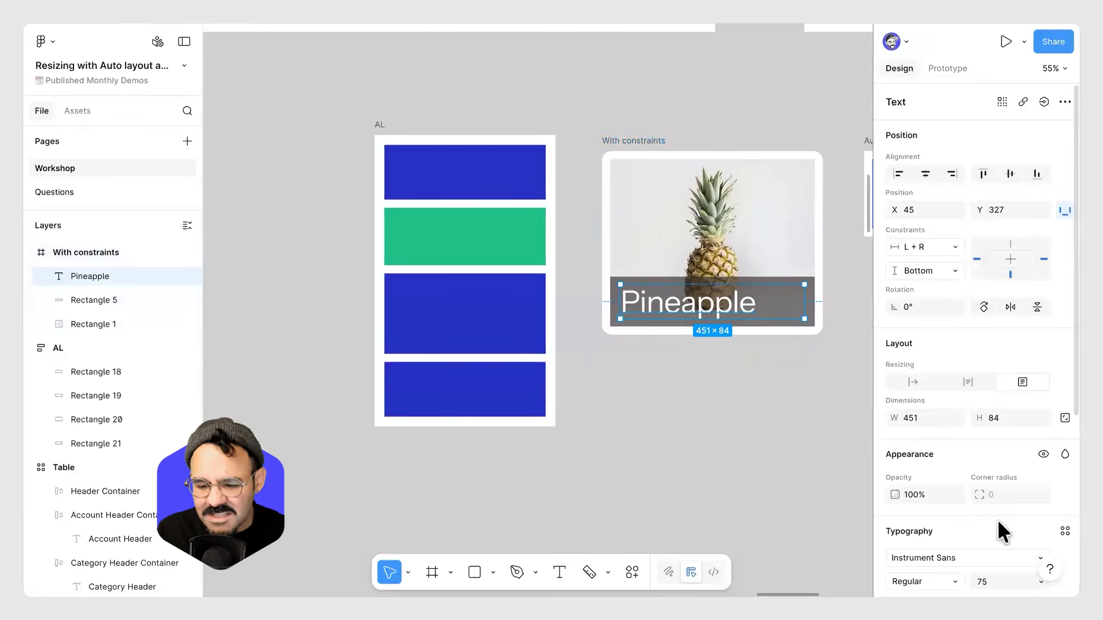
{"action": "left_click_drag", "start_coordinate": [995, 583], "coordinate": [960, 584]}
{"action": "left_click", "coordinate": [749, 369]}
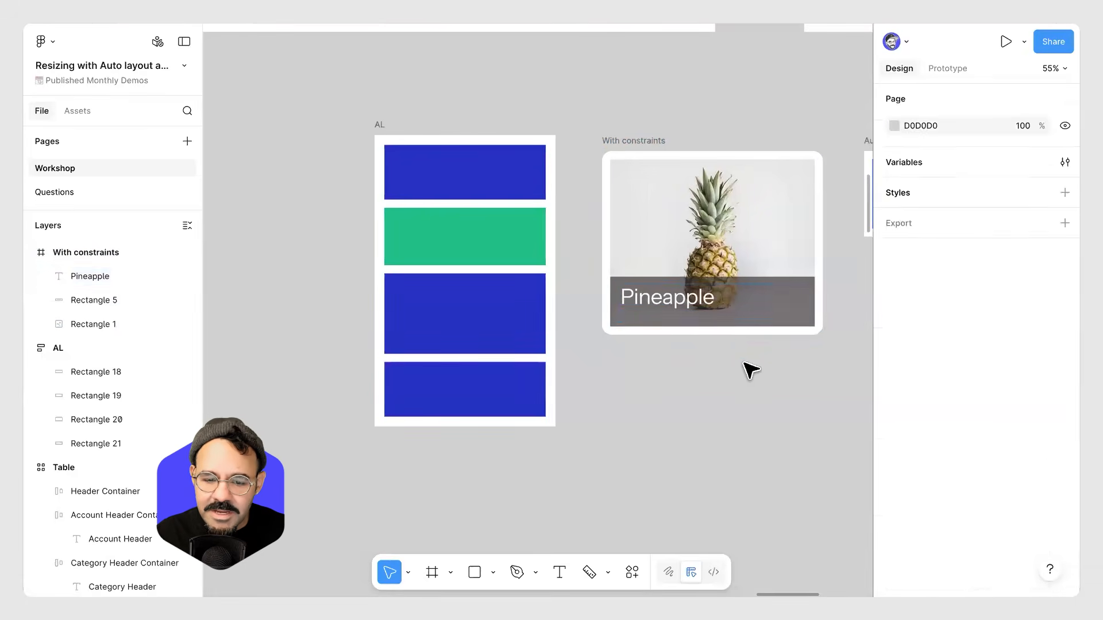
Resize the With constraints frame to about 473 × 411 and shift it down slightly.
{"action": "left_click", "coordinate": [630, 143]}
{"action": "left_click_drag", "start_coordinate": [821, 335], "coordinate": [795, 317]}
{"action": "left_click_drag", "start_coordinate": [647, 143], "coordinate": [645, 217]}
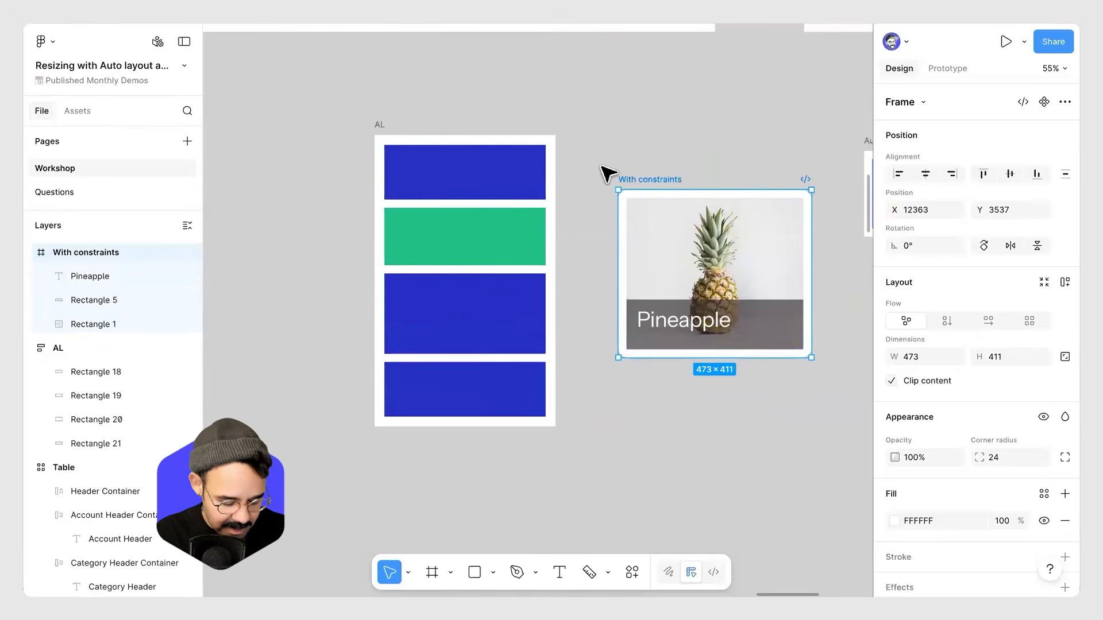
Cut the With constraints frame and paste it into the AL auto layout frame.
{"action": "key", "text": "ctrl+x"}
{"action": "left_click", "coordinate": [385, 130]}
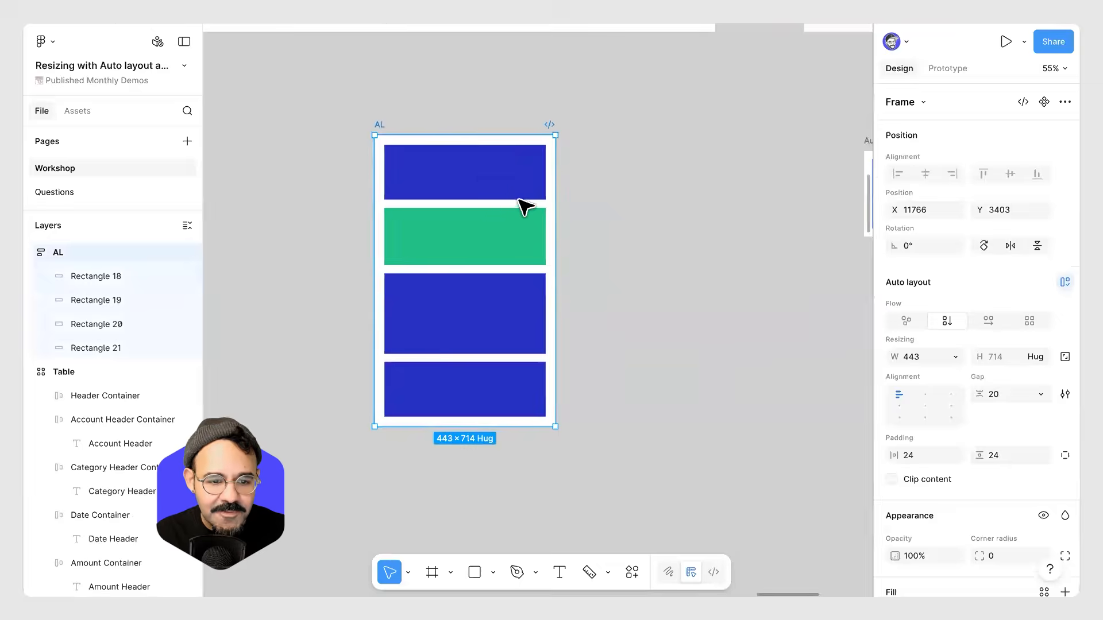
{"action": "key", "text": "ctrl+v"}
{"action": "left_click", "coordinate": [644, 345]}
{"action": "scroll", "coordinate": [575, 356], "scroll_direction": "down", "scroll_amount": 5}
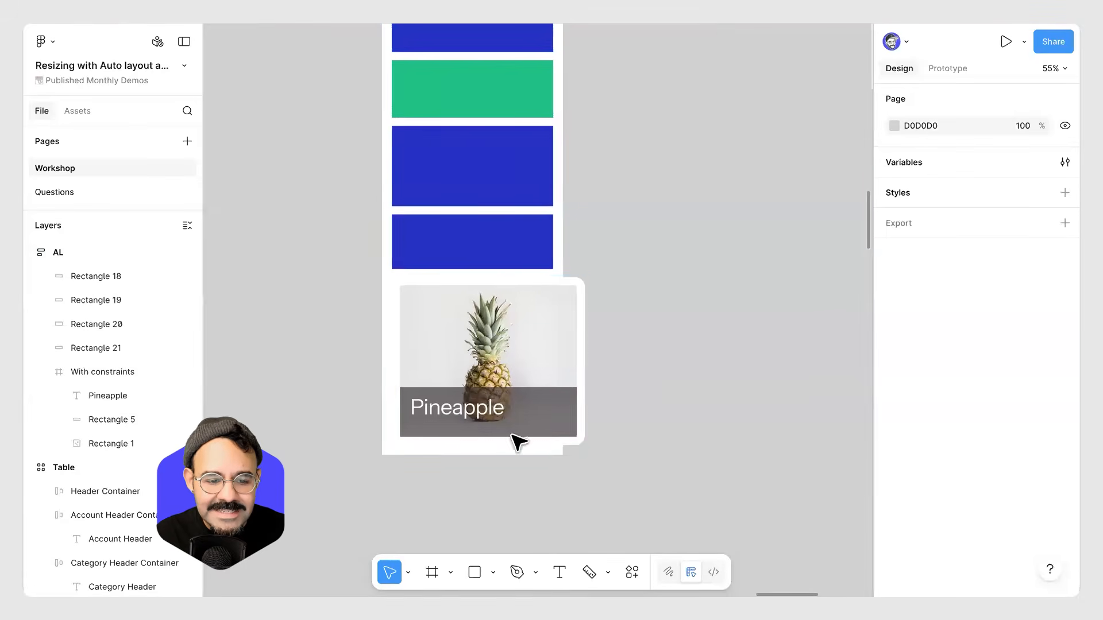
Narrow the pasted card to about 291 px, then set its width to Fill container.
{"action": "left_click", "coordinate": [493, 330]}
{"action": "left_click_drag", "start_coordinate": [578, 345], "coordinate": [511, 343]}
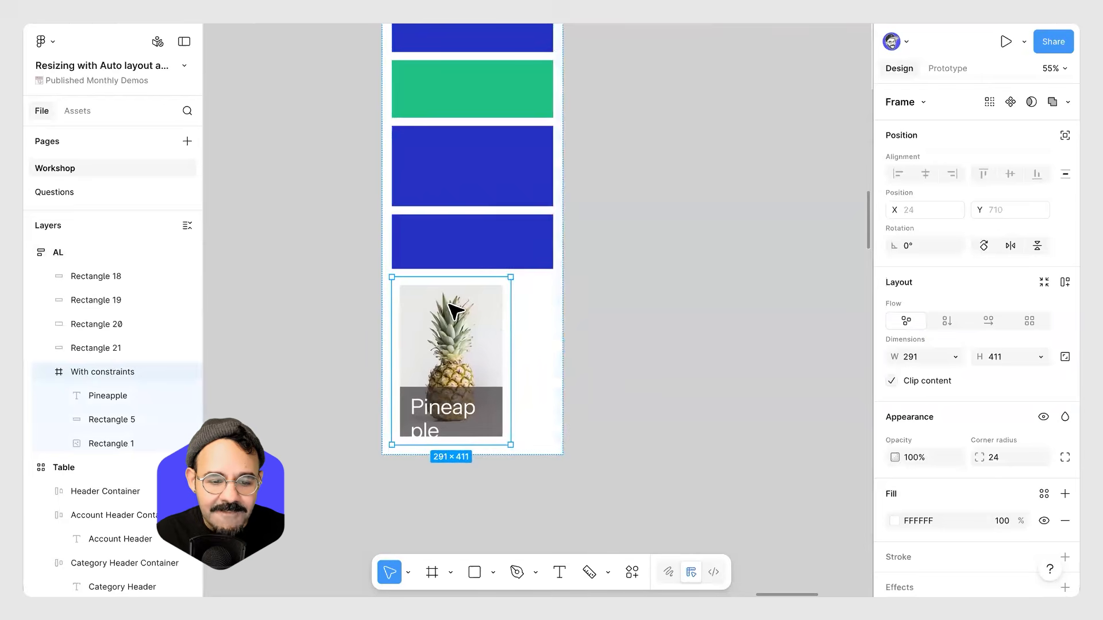
{"action": "left_click", "coordinate": [956, 355]}
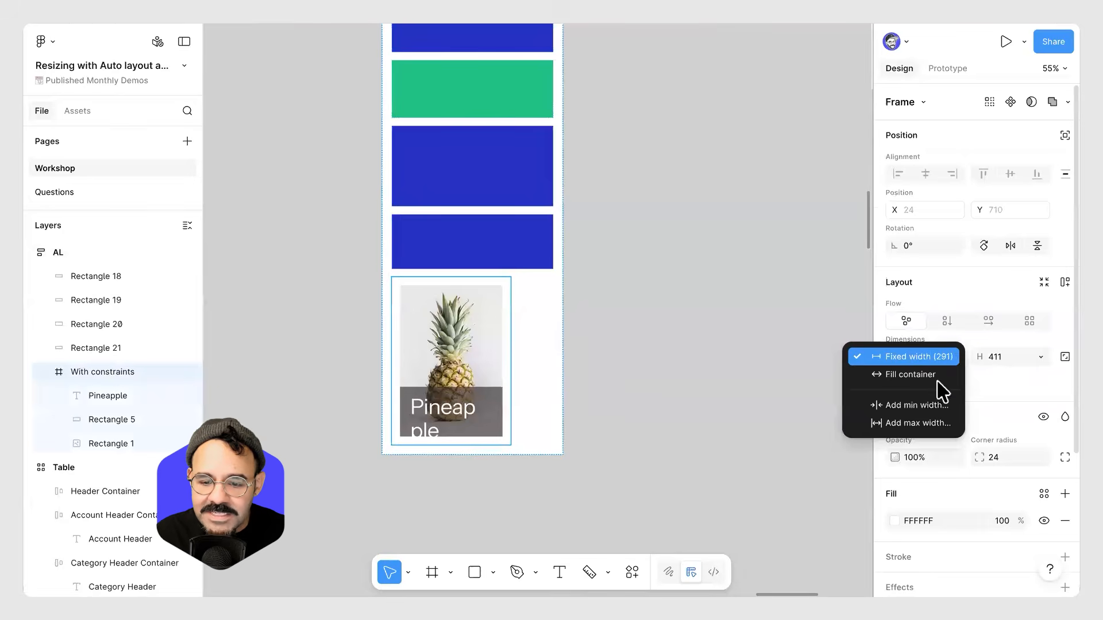
{"action": "left_click", "coordinate": [933, 374]}
{"action": "left_click", "coordinate": [682, 308]}
Widen the AL frame to about 525 px so the card stretches with it.
{"action": "scroll", "coordinate": [430, 104], "scroll_direction": "up", "scroll_amount": 3}
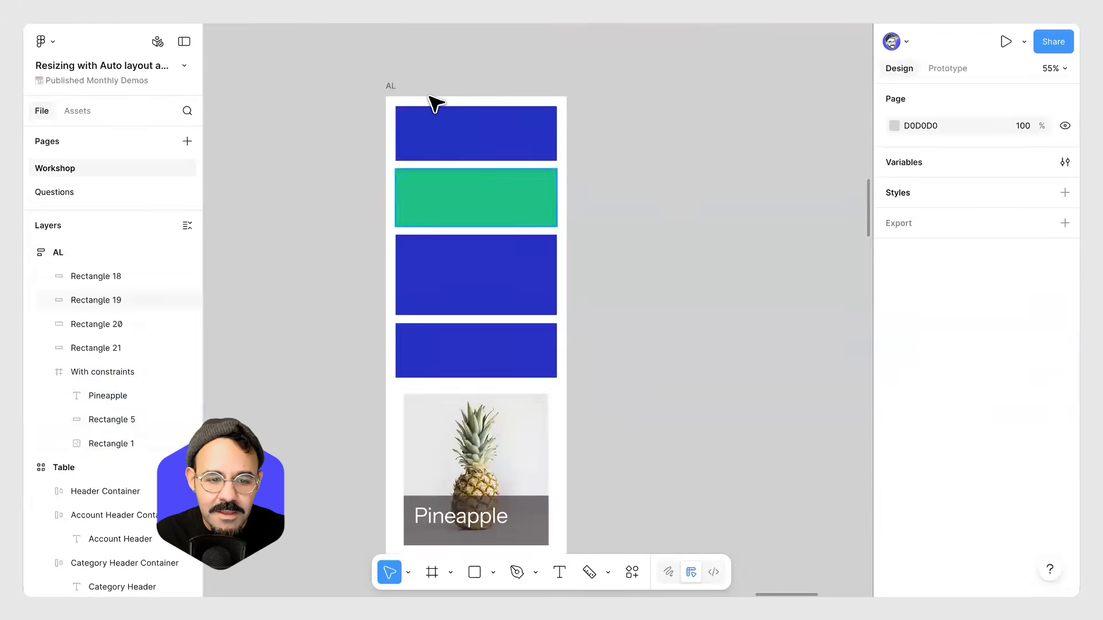
{"action": "left_click", "coordinate": [570, 297]}
{"action": "scroll", "coordinate": [640, 357], "scroll_direction": "down", "scroll_amount": 2}
{"action": "left_click_drag", "start_coordinate": [554, 347], "coordinate": [580, 357]}
Change the card's fill colour to near-black 020202.
{"action": "left_click", "coordinate": [566, 344]}
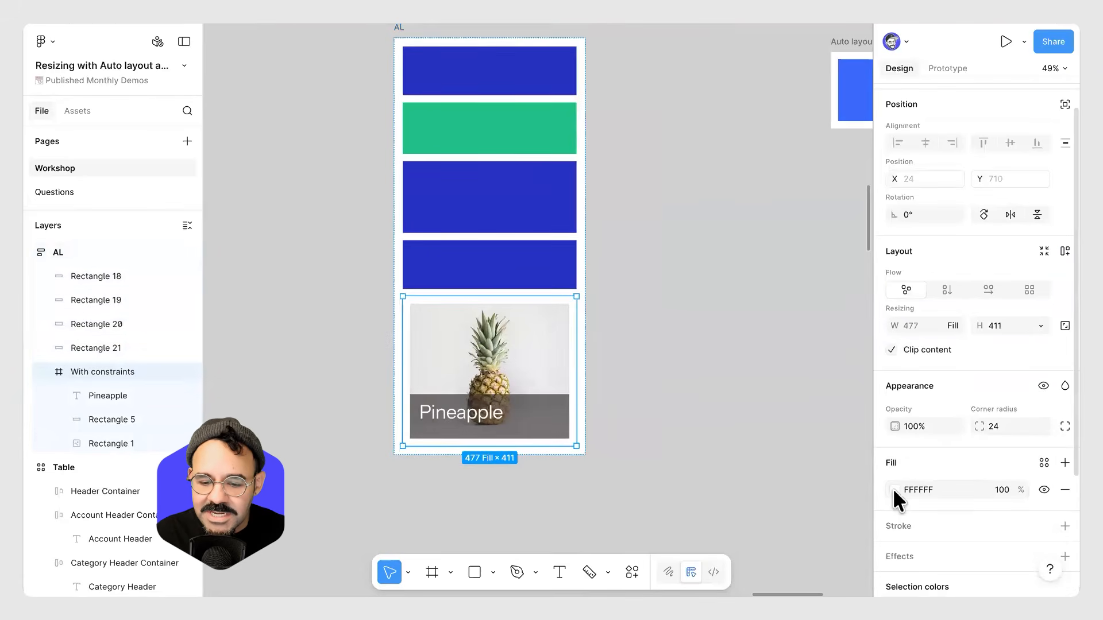
{"action": "left_click", "coordinate": [892, 489]}
{"action": "left_click_drag", "start_coordinate": [751, 398], "coordinate": [698, 417]}
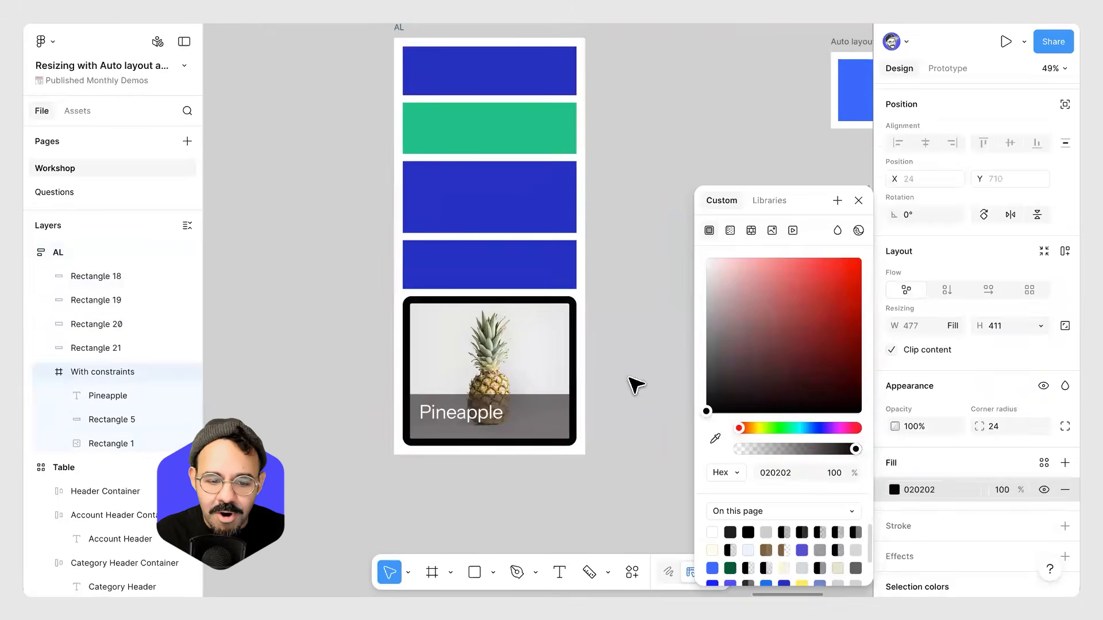
{"action": "left_click", "coordinate": [636, 385]}
Widen the AL frame further so the filled card grows with it.
{"action": "scroll", "coordinate": [640, 414], "scroll_direction": "up", "scroll_amount": 2}
{"action": "left_click", "coordinate": [397, 76]}
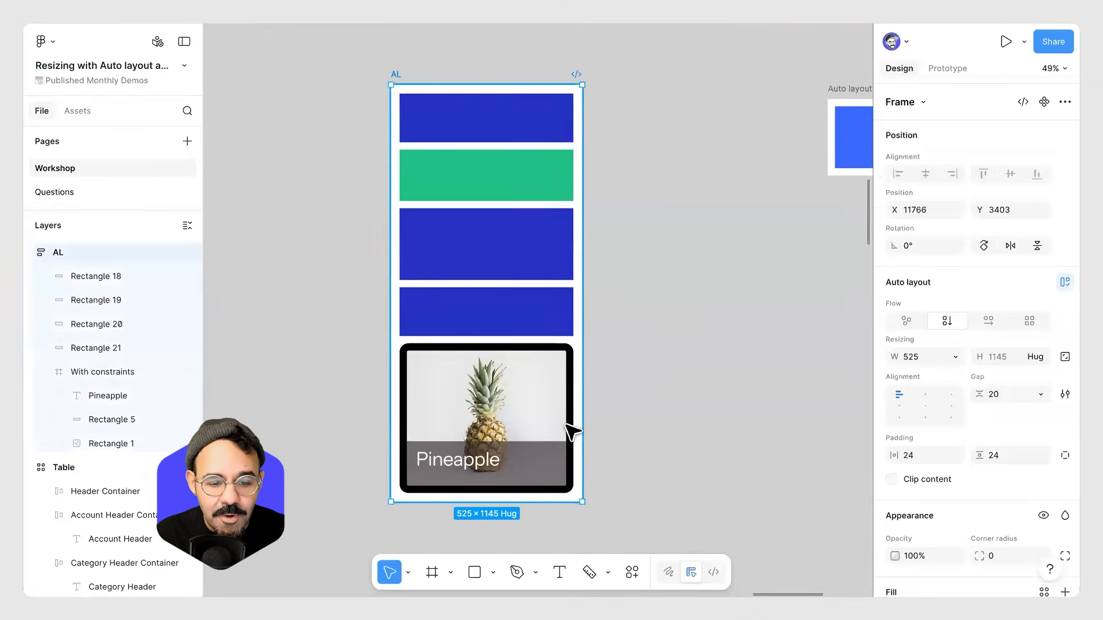
{"action": "left_click_drag", "start_coordinate": [632, 423], "coordinate": [633, 423]}
Set the Pineapple text's vertical alignment to bottom.
{"action": "left_click", "coordinate": [563, 406]}
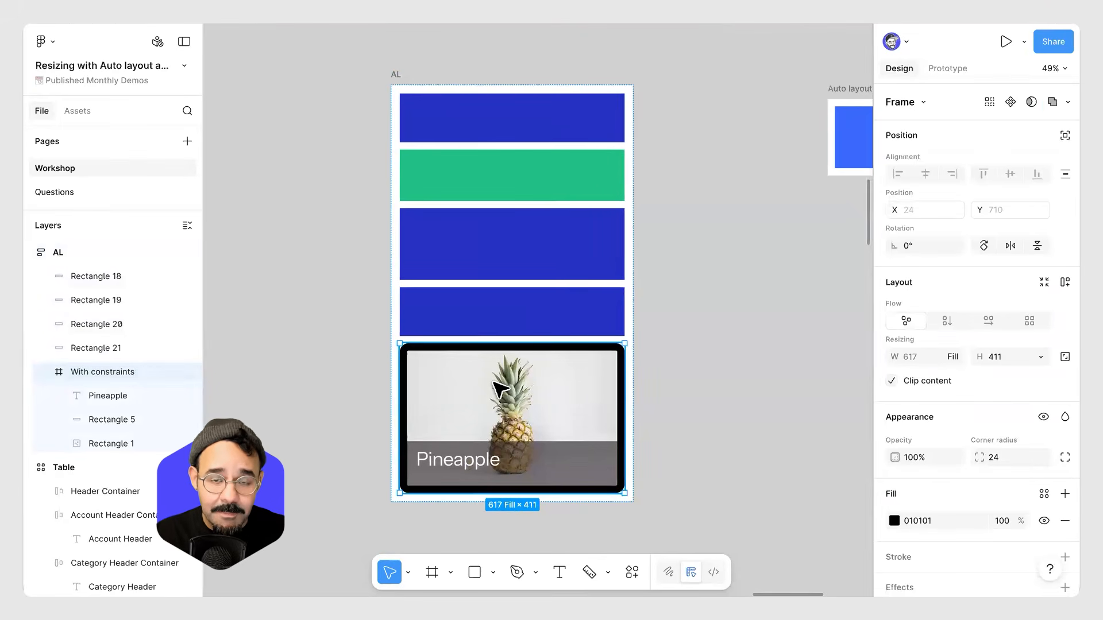
{"action": "left_click", "coordinate": [460, 470]}
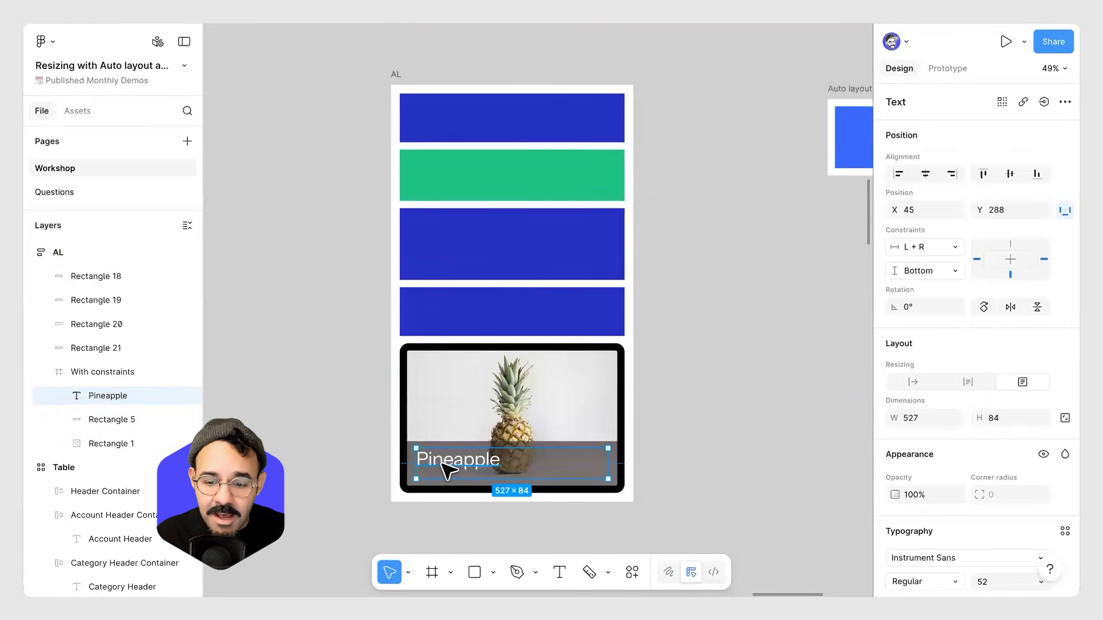
{"action": "scroll", "coordinate": [962, 444], "scroll_direction": "down", "scroll_amount": 5}
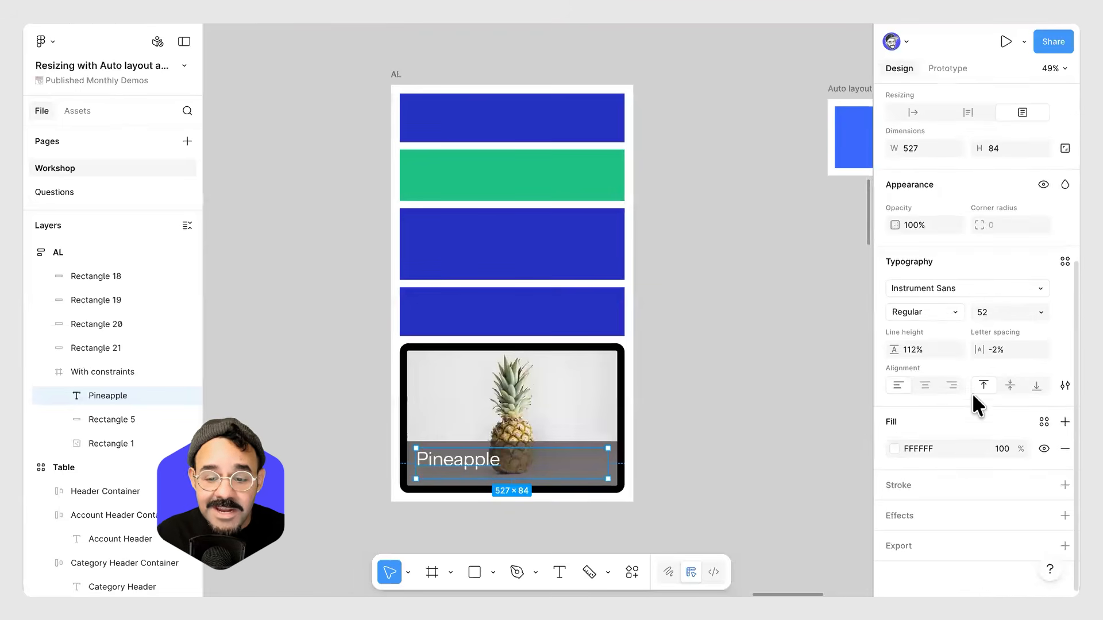
{"action": "left_click", "coordinate": [1037, 386]}
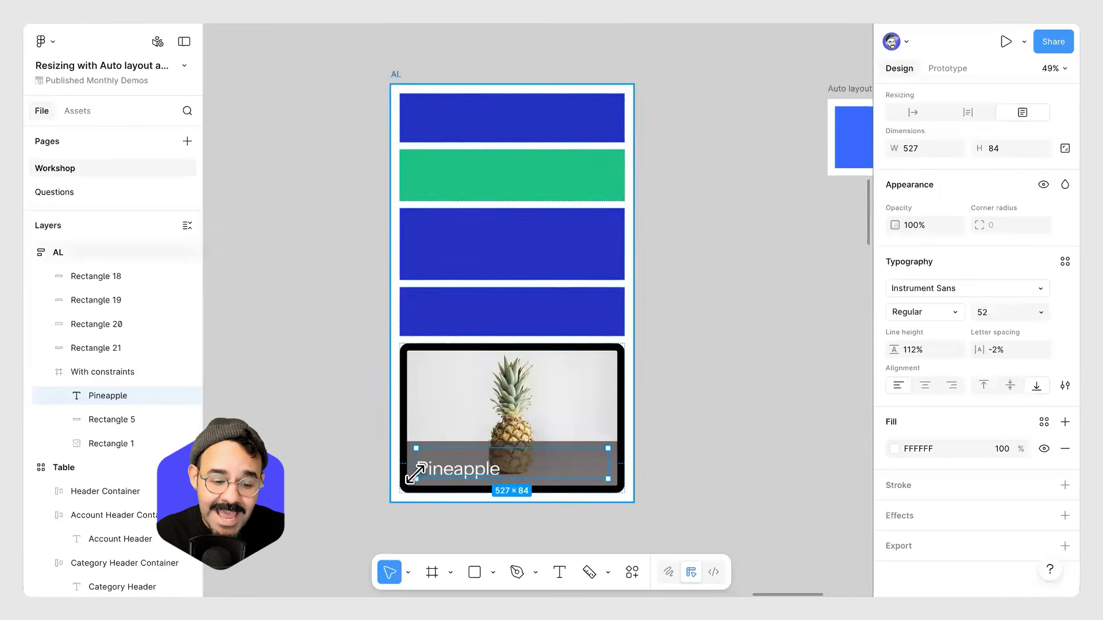
{"action": "left_click", "coordinate": [670, 422]}
Narrow the AL frame so the filled card shrinks with it.
{"action": "scroll", "coordinate": [670, 422], "scroll_direction": "down", "scroll_amount": 2}
{"action": "left_click_drag", "start_coordinate": [544, 266], "coordinate": [533, 311]}
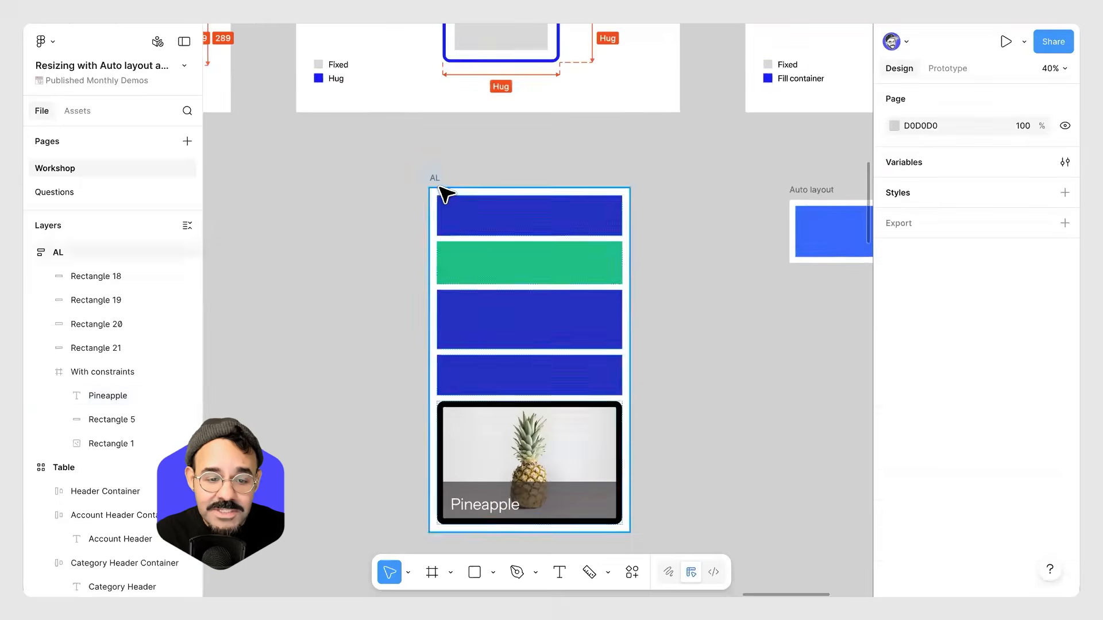
{"action": "left_click", "coordinate": [629, 436]}
{"action": "left_click_drag", "start_coordinate": [629, 436], "coordinate": [604, 440]}
Stretch the card to about 478 px tall and move it to the top of the AL frame.
{"action": "left_click", "coordinate": [538, 446]}
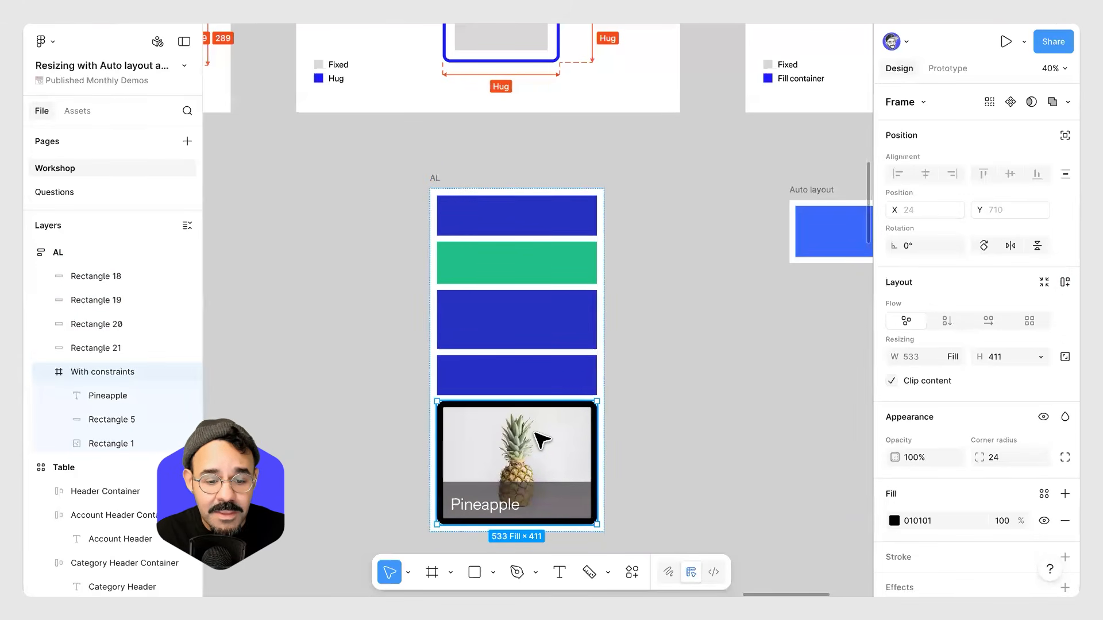
{"action": "scroll", "coordinate": [551, 437], "scroll_direction": "down", "scroll_amount": 2}
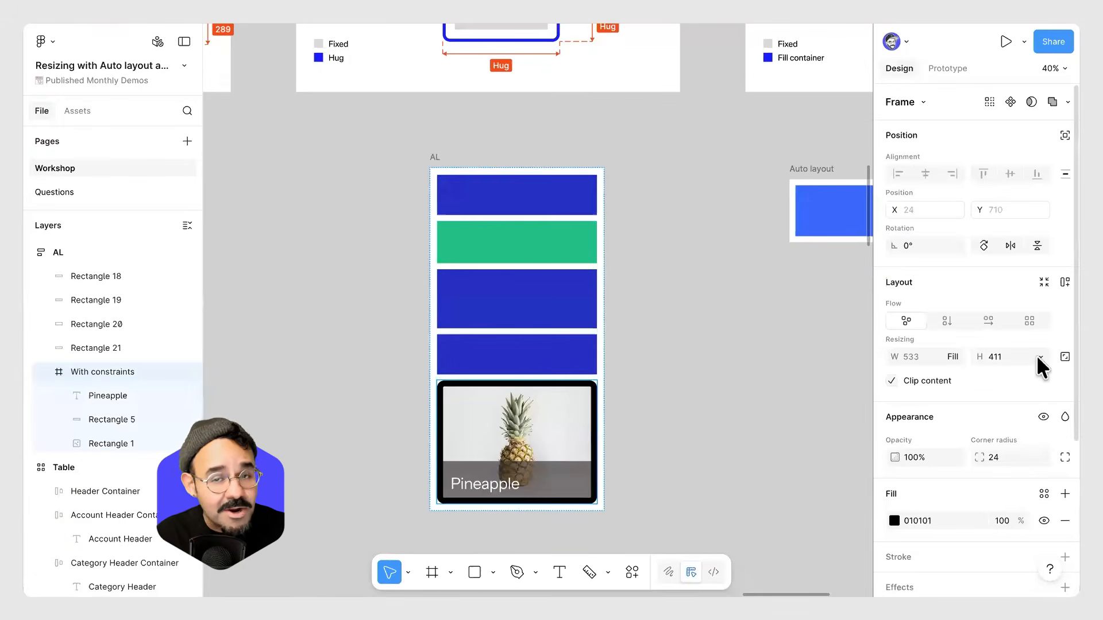
{"action": "scroll", "coordinate": [485, 458], "scroll_direction": "down", "scroll_amount": 3}
{"action": "mouse_move", "coordinate": [554, 504]}
{"action": "left_mouse_down"}
{"action": "mouse_move", "coordinate": [563, 457]}
{"action": "mouse_move", "coordinate": [564, 523]}
{"action": "mouse_move", "coordinate": [562, 453]}
{"action": "mouse_move", "coordinate": [555, 511]}
{"action": "mouse_move", "coordinate": [553, 468]}
{"action": "mouse_move", "coordinate": [558, 487]}
{"action": "left_mouse_up"}
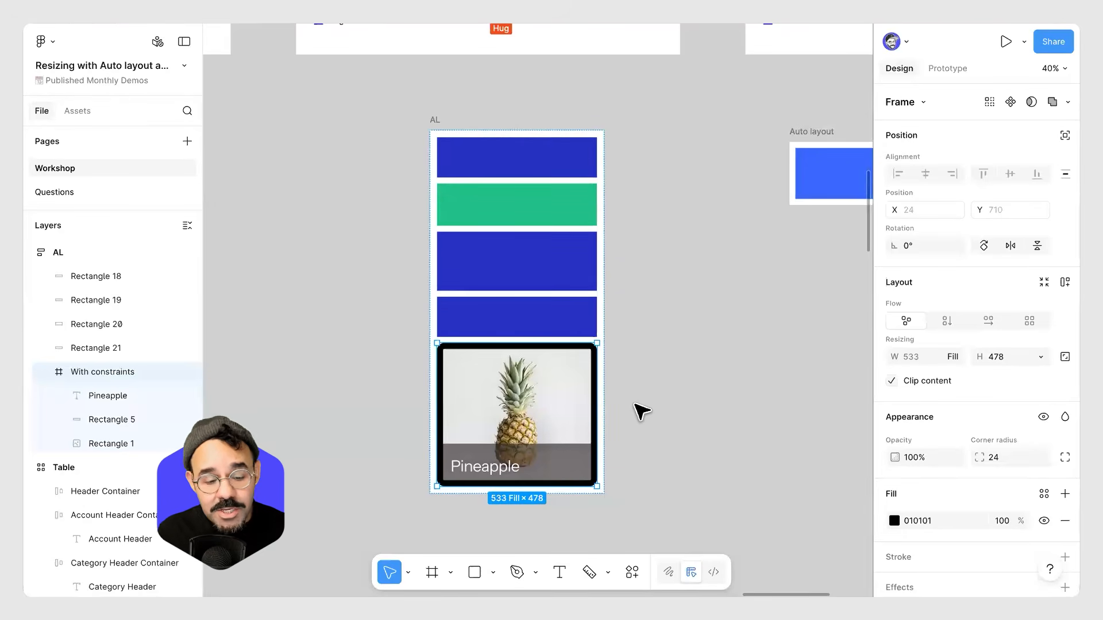
{"action": "left_click_drag", "start_coordinate": [544, 346], "coordinate": [556, 167]}
{"action": "left_click", "coordinate": [666, 211]}
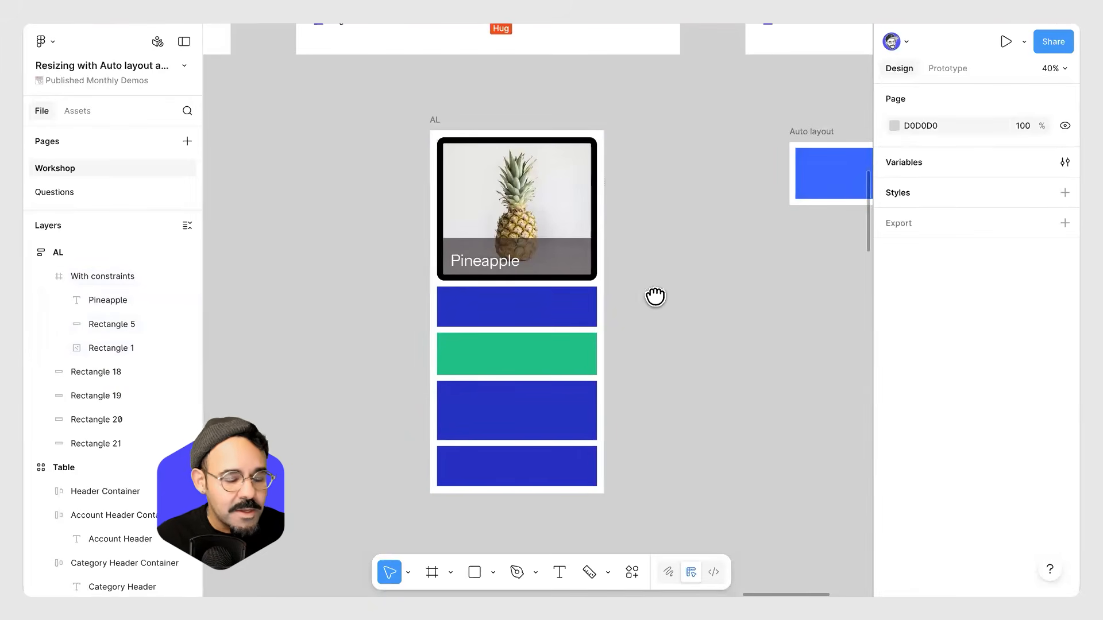
Turn off clip content on the Trivet / Feed frame so its overflowing carousels show.
{"action": "scroll", "coordinate": [655, 296], "scroll_direction": "up", "scroll_amount": 2}
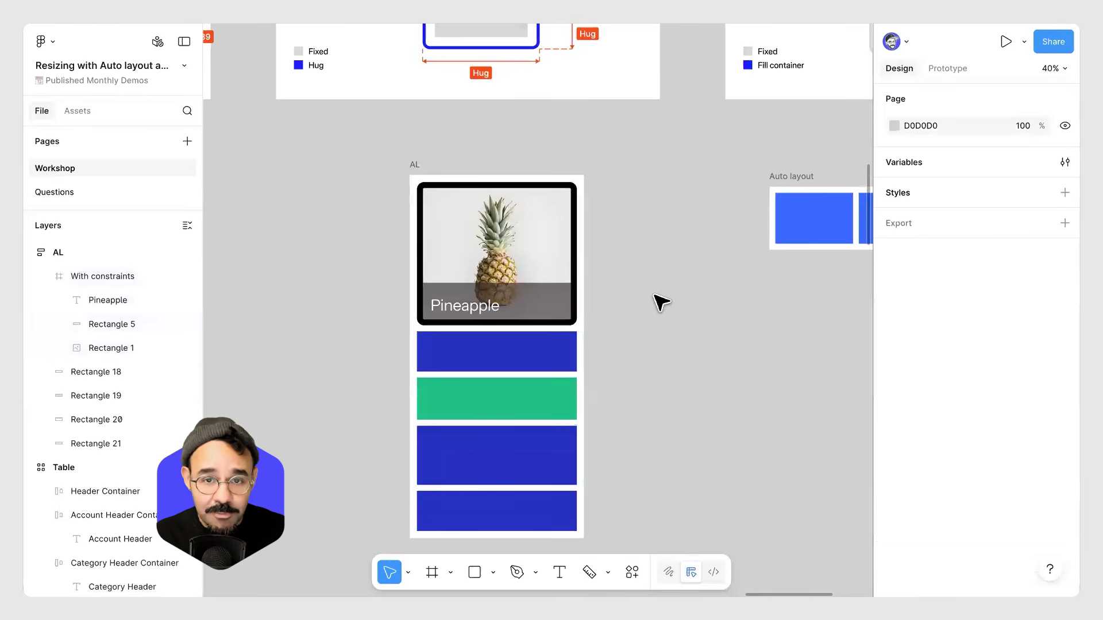
{"action": "scroll", "coordinate": [607, 294], "scroll_direction": "down", "scroll_amount": 5}
{"action": "left_click_drag", "start_coordinate": [408, 305], "coordinate": [919, 321]}
{"action": "left_click_drag", "start_coordinate": [218, 313], "coordinate": [804, 296]}
{"action": "left_click_drag", "start_coordinate": [376, 296], "coordinate": [788, 276]}
{"action": "left_click_drag", "start_coordinate": [488, 288], "coordinate": [849, 271]}
{"action": "scroll", "coordinate": [468, 195], "scroll_direction": "up", "scroll_amount": 5}
{"action": "left_click", "coordinate": [382, 187]}
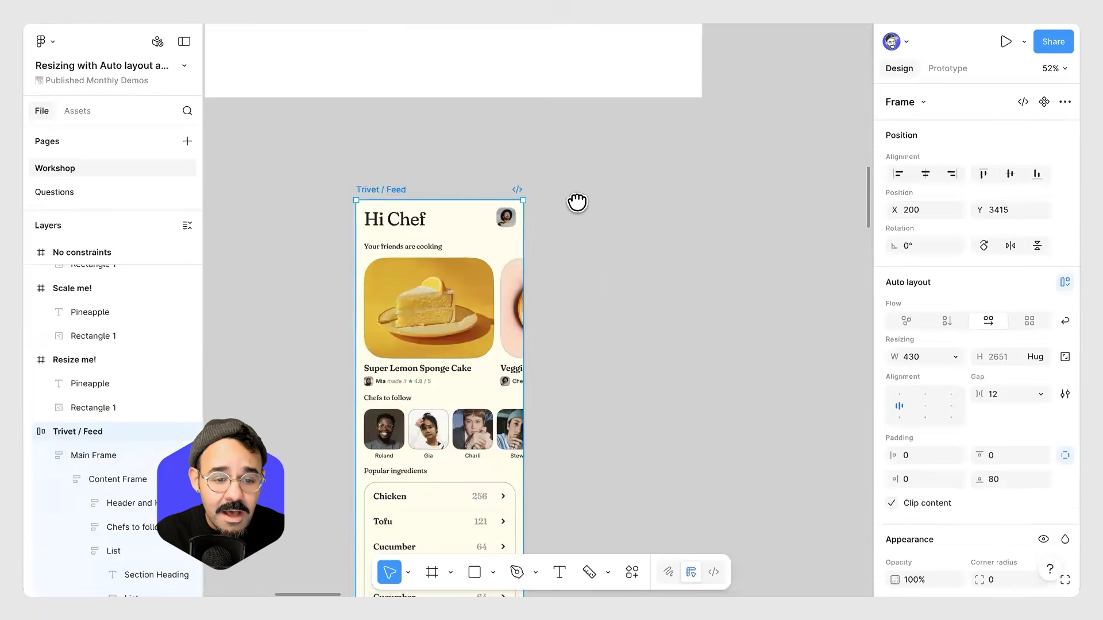
{"action": "scroll", "coordinate": [490, 239], "scroll_direction": "up", "scroll_amount": 3}
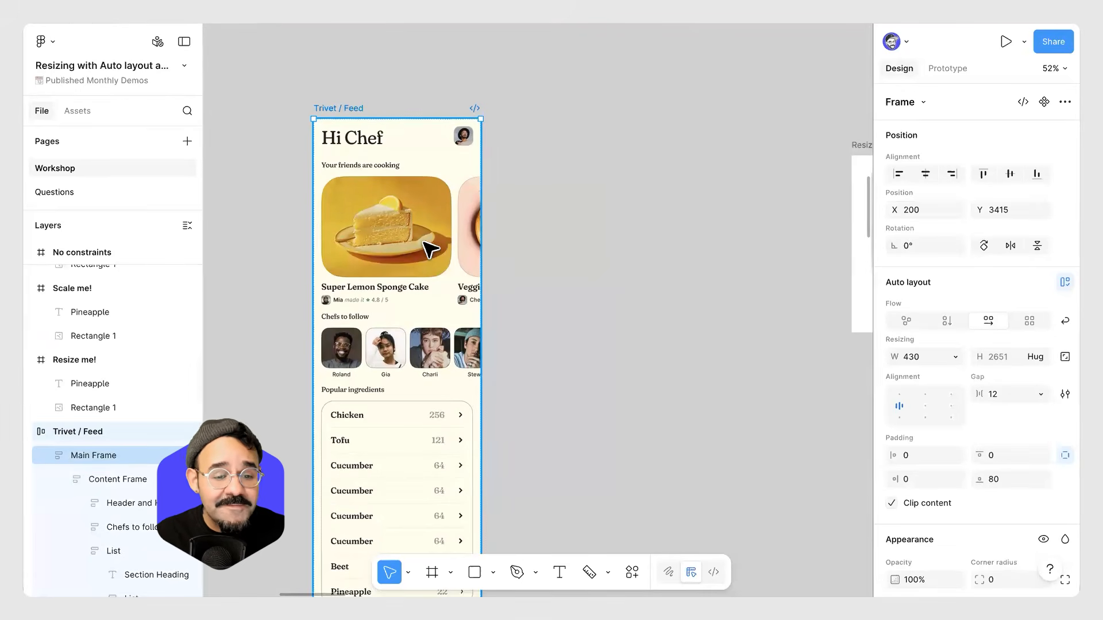
{"action": "double_click", "coordinate": [447, 246]}
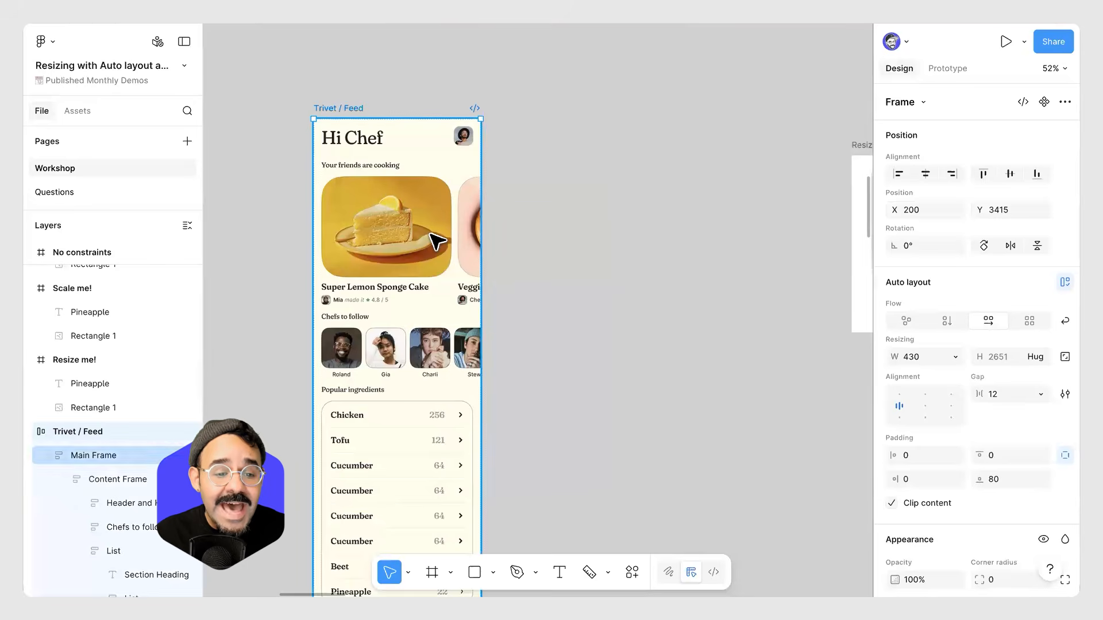
{"action": "double_click", "coordinate": [447, 245]}
{"action": "double_click", "coordinate": [447, 246]}
{"action": "double_click", "coordinate": [447, 245]}
{"action": "left_click", "coordinate": [348, 109]}
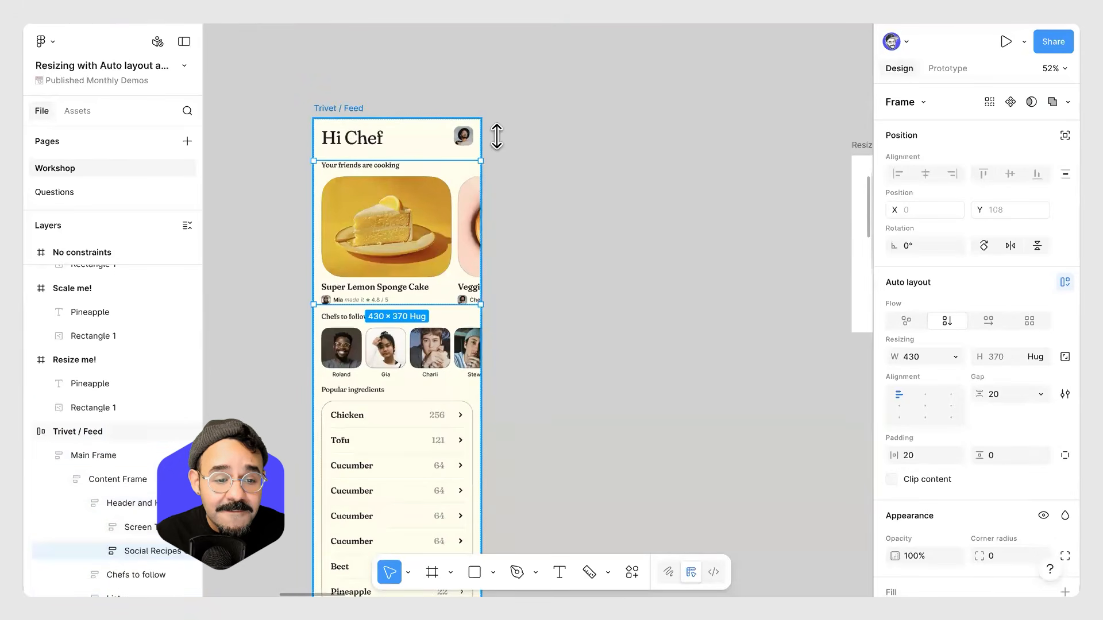
{"action": "left_click", "coordinate": [893, 504]}
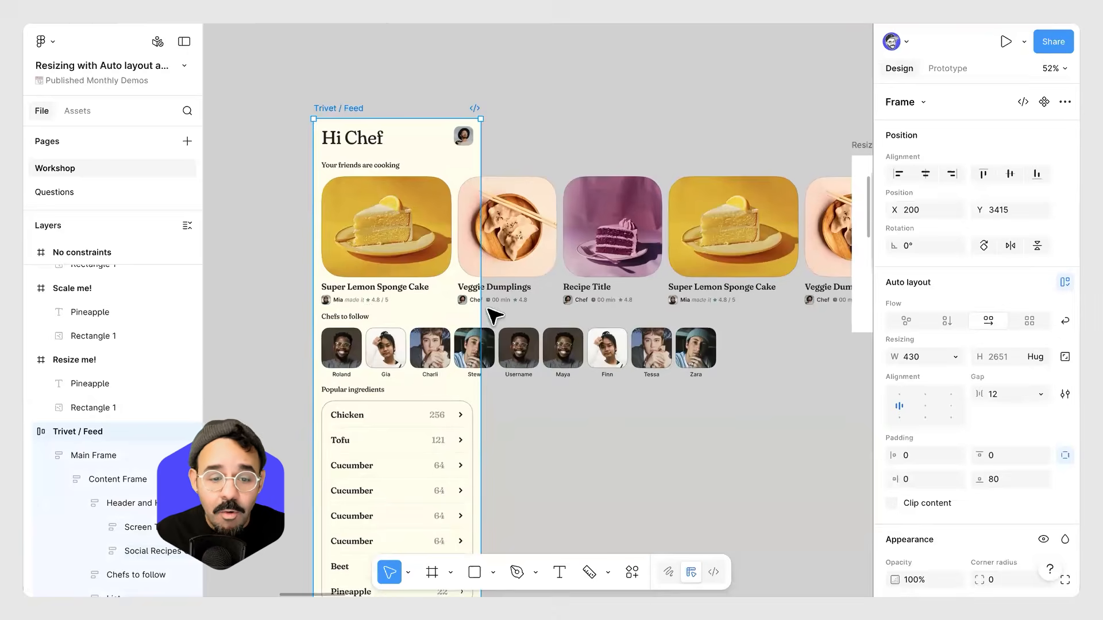
Move the Trivet / Feed frame left and resize its width to about 622 px.
{"action": "double_click", "coordinate": [403, 235]}
{"action": "scroll", "coordinate": [402, 230], "scroll_direction": "down", "scroll_amount": 3}
{"action": "double_click", "coordinate": [404, 235]}
{"action": "double_click", "coordinate": [404, 236]}
{"action": "double_click", "coordinate": [403, 236]}
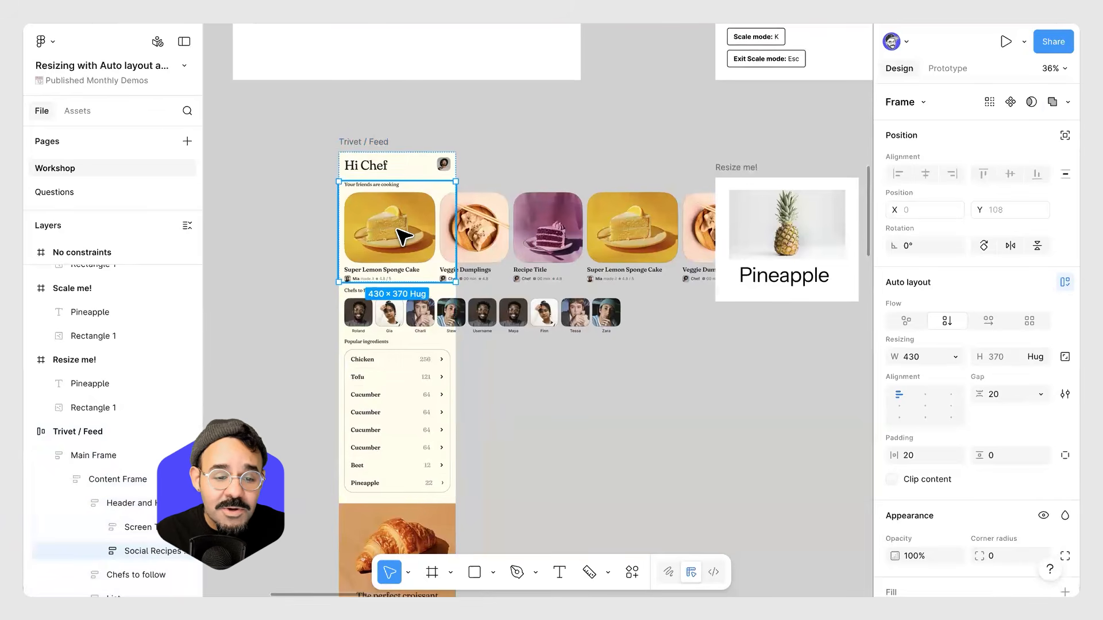
{"action": "left_click_drag", "start_coordinate": [377, 162], "coordinate": [227, 131]}
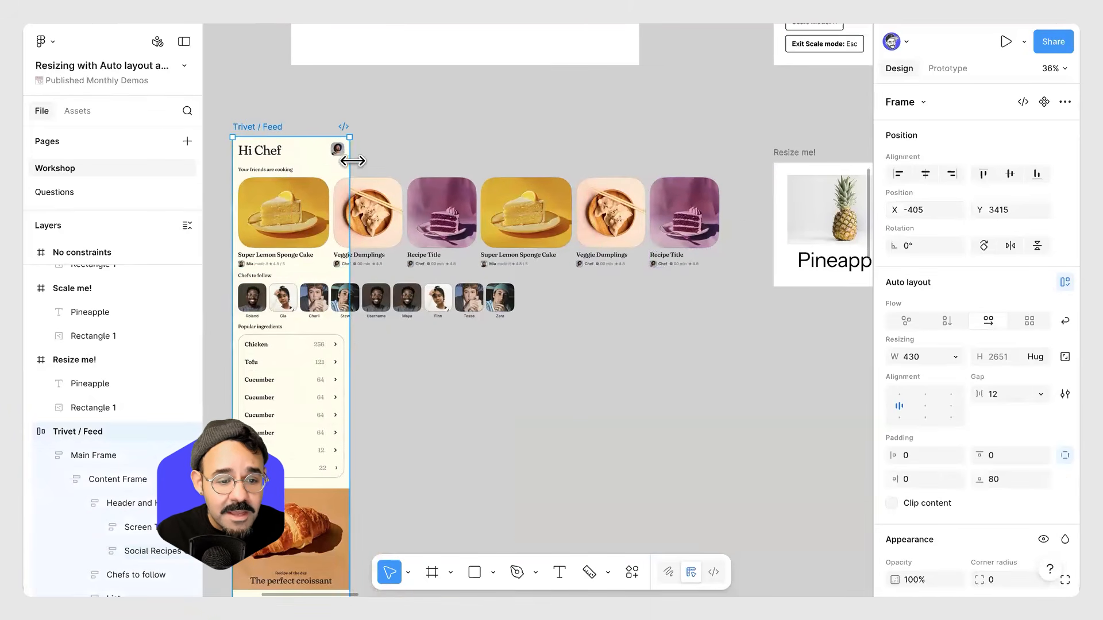
{"action": "mouse_move", "coordinate": [417, 162]}
{"action": "left_mouse_down"}
{"action": "mouse_move", "coordinate": [571, 177]}
{"action": "mouse_move", "coordinate": [362, 178]}
{"action": "mouse_move", "coordinate": [532, 167]}
{"action": "mouse_move", "coordinate": [339, 172]}
{"action": "mouse_move", "coordinate": [523, 173]}
{"action": "mouse_move", "coordinate": [432, 173]}
{"action": "left_mouse_up"}
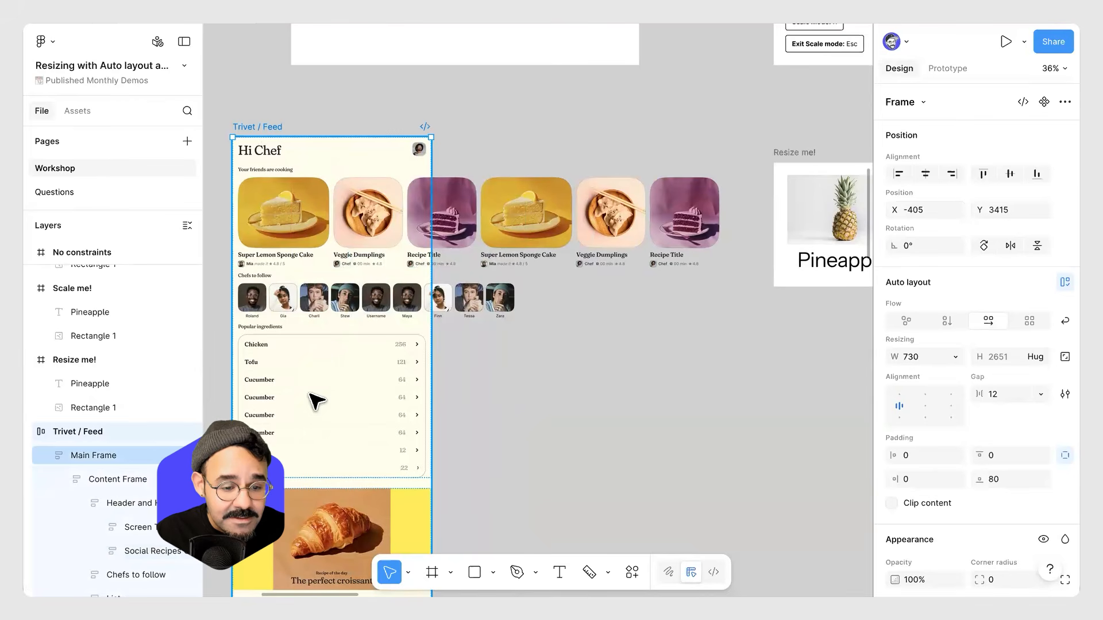
{"action": "mouse_move", "coordinate": [424, 350]}
{"action": "left_mouse_down"}
{"action": "mouse_move", "coordinate": [499, 360]}
{"action": "mouse_move", "coordinate": [411, 362]}
{"action": "left_mouse_up"}
{"action": "scroll", "coordinate": [327, 140], "scroll_direction": "down", "scroll_amount": 10}
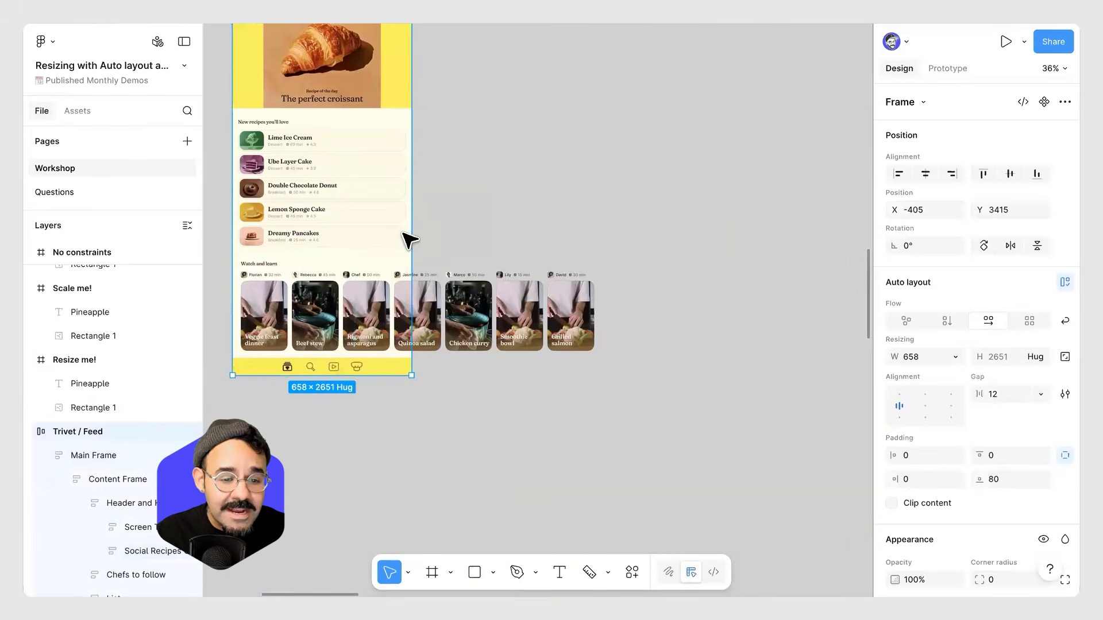
{"action": "mouse_move", "coordinate": [421, 231]}
{"action": "left_mouse_down"}
{"action": "mouse_move", "coordinate": [450, 232]}
{"action": "mouse_move", "coordinate": [402, 233]}
{"action": "left_mouse_up"}
{"action": "scroll", "coordinate": [550, 244], "scroll_direction": "up", "scroll_amount": 2}
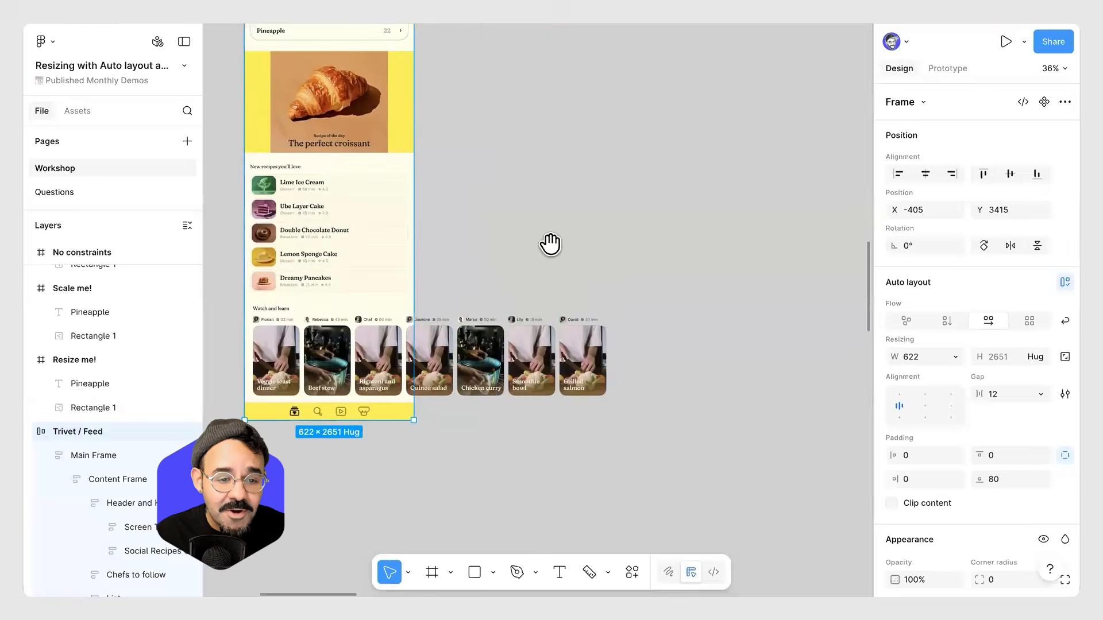
Turn clip content back on for the Trivet / Feed frame and widen it again.
{"action": "scroll", "coordinate": [550, 244], "scroll_direction": "up", "scroll_amount": 7}
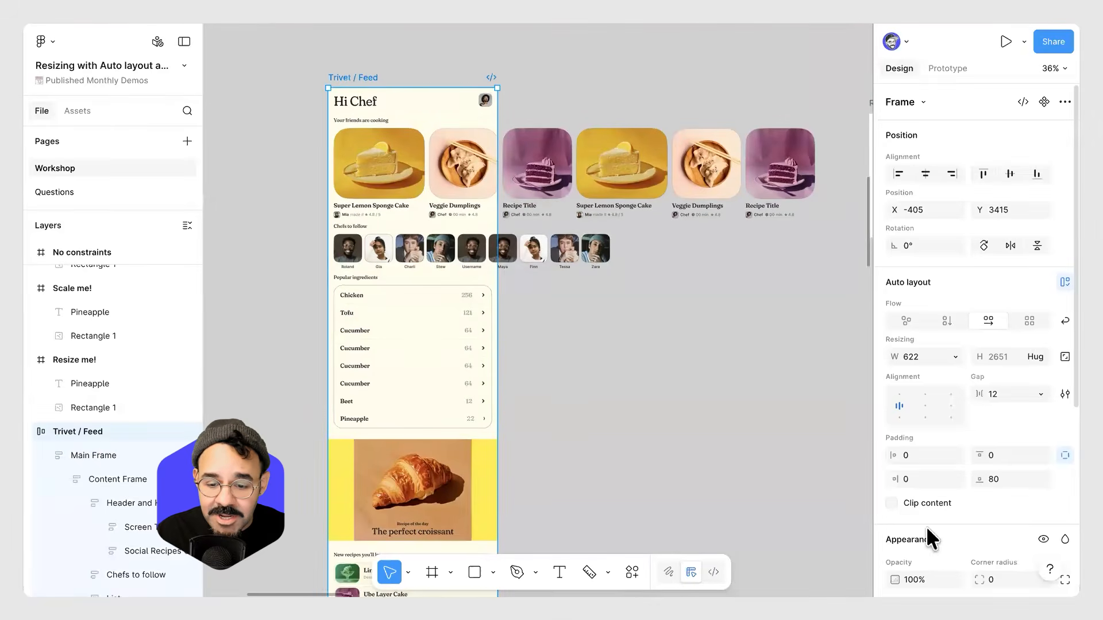
{"action": "left_click", "coordinate": [893, 501]}
{"action": "scroll", "coordinate": [628, 381], "scroll_direction": "down", "scroll_amount": 2}
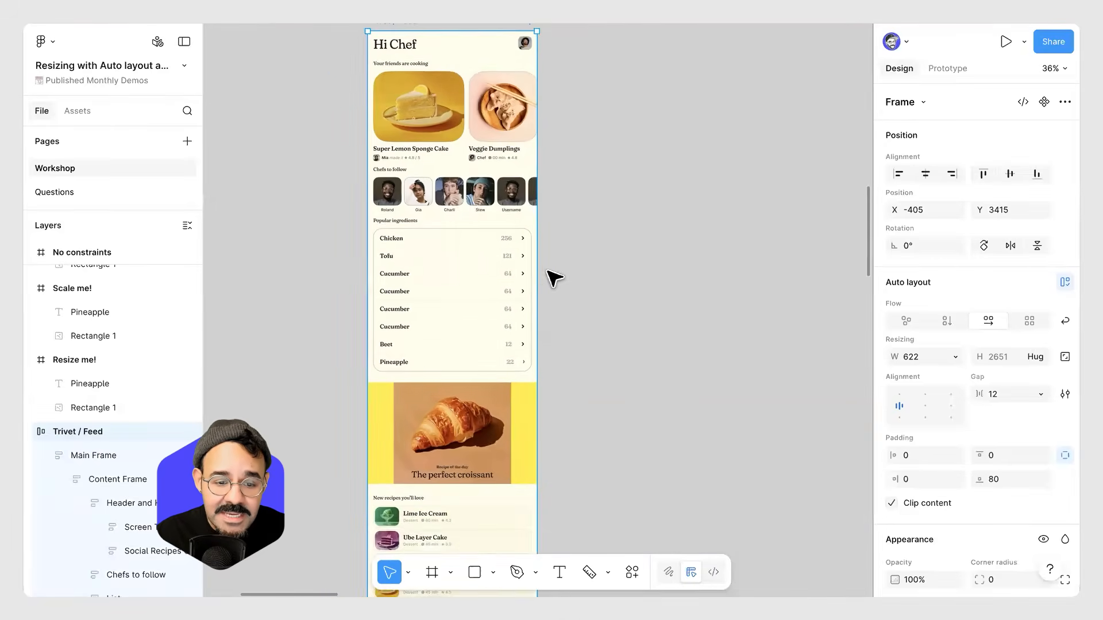
{"action": "left_click_drag", "start_coordinate": [536, 273], "coordinate": [607, 281]}
Inspect the resizing settings of the nested Social Recipes, Carousel and List frames.
{"action": "double_click", "coordinate": [460, 116]}
{"action": "double_click", "coordinate": [457, 115]}
{"action": "double_click", "coordinate": [461, 118]}
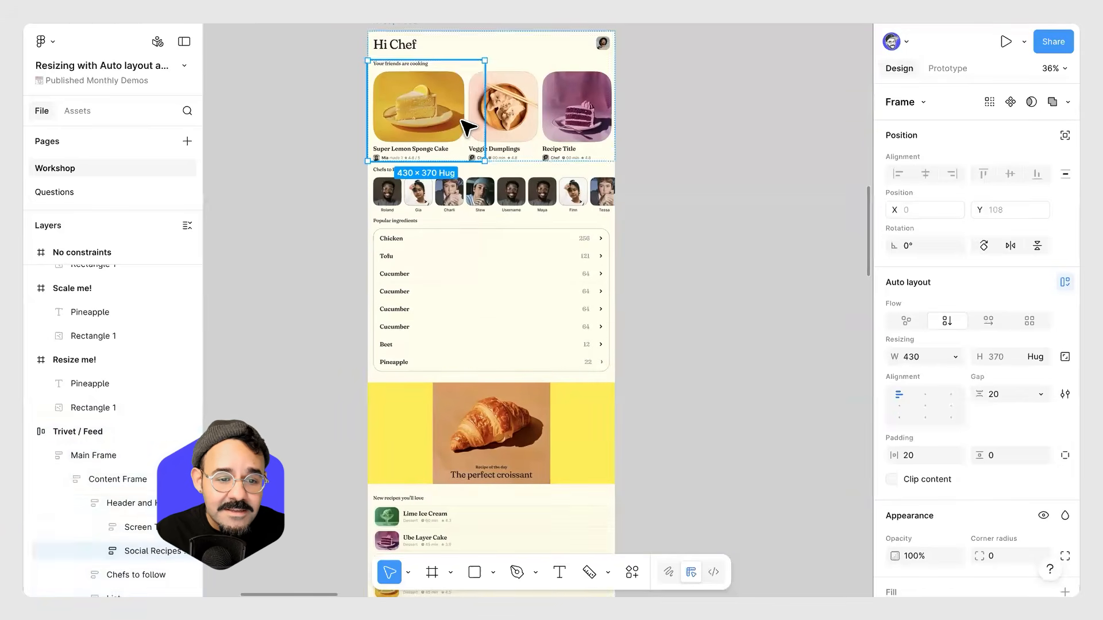
{"action": "double_click", "coordinate": [435, 112]}
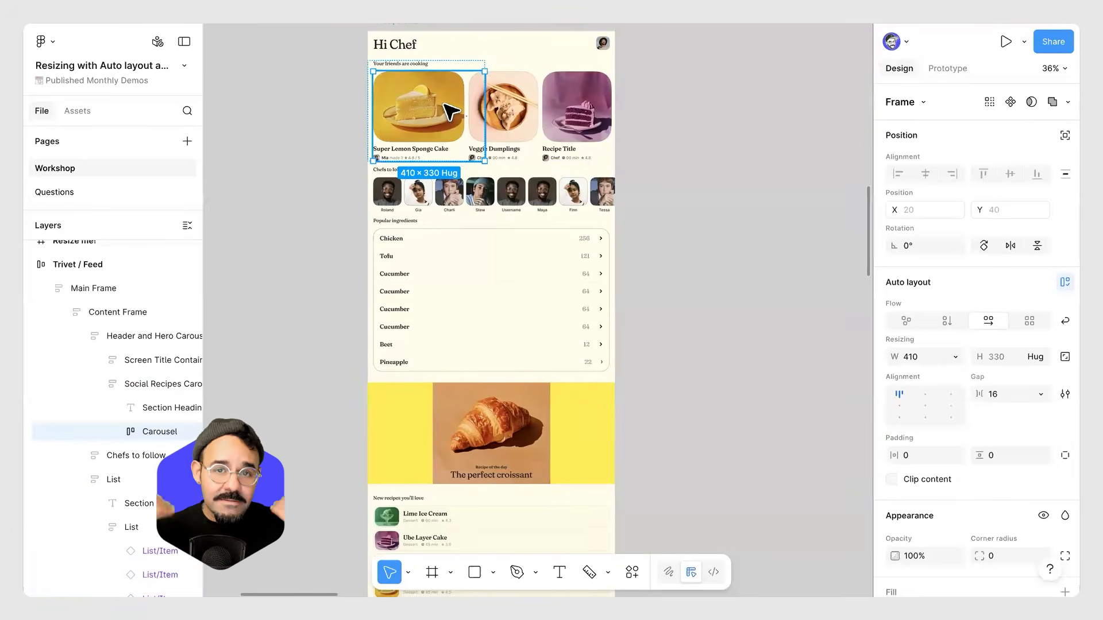
{"action": "key", "text": "Escape"}
{"action": "left_click", "coordinate": [467, 255]}
{"action": "double_click", "coordinate": [467, 255]}
{"action": "double_click", "coordinate": [466, 255]}
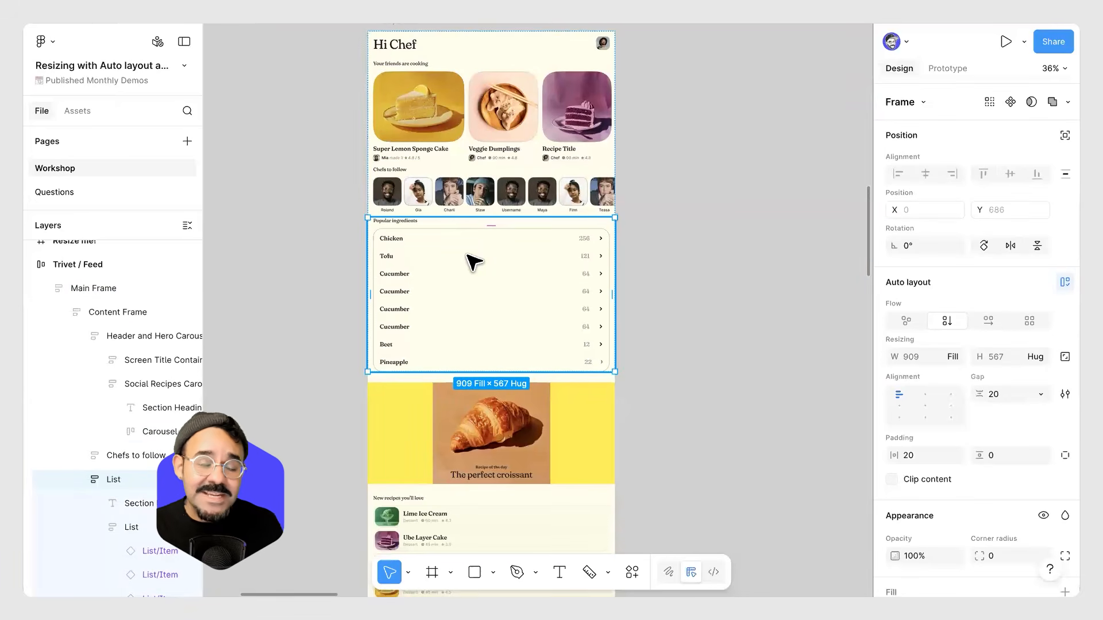
{"action": "scroll", "coordinate": [444, 259], "scroll_direction": "up", "scroll_amount": 3}
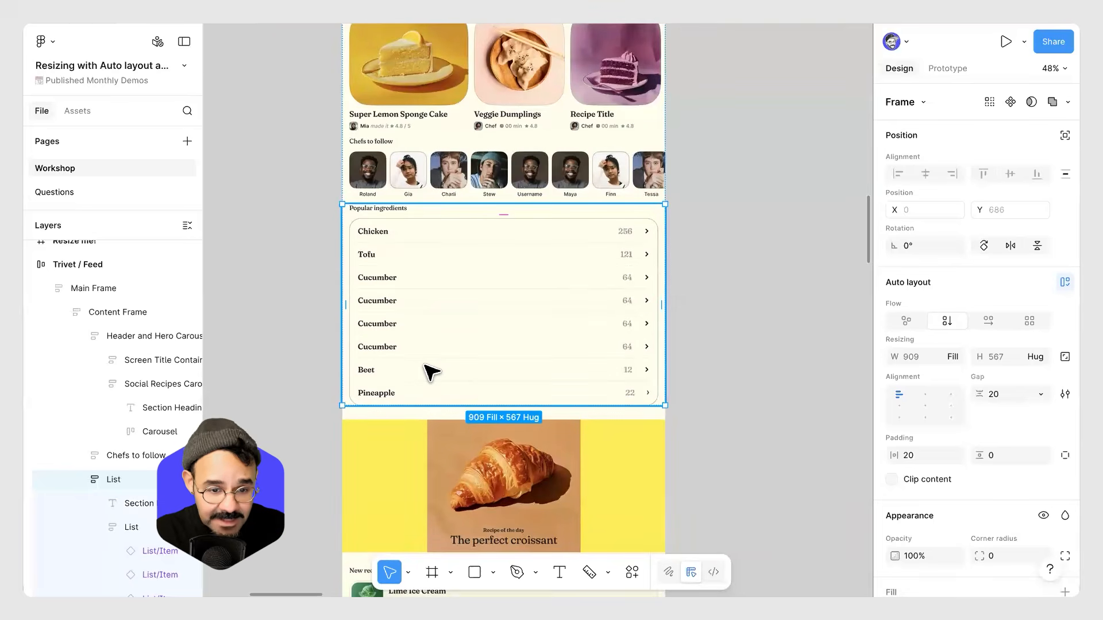
{"action": "scroll", "coordinate": [430, 371], "scroll_direction": "down", "scroll_amount": 4}
{"action": "left_click", "coordinate": [635, 387]}
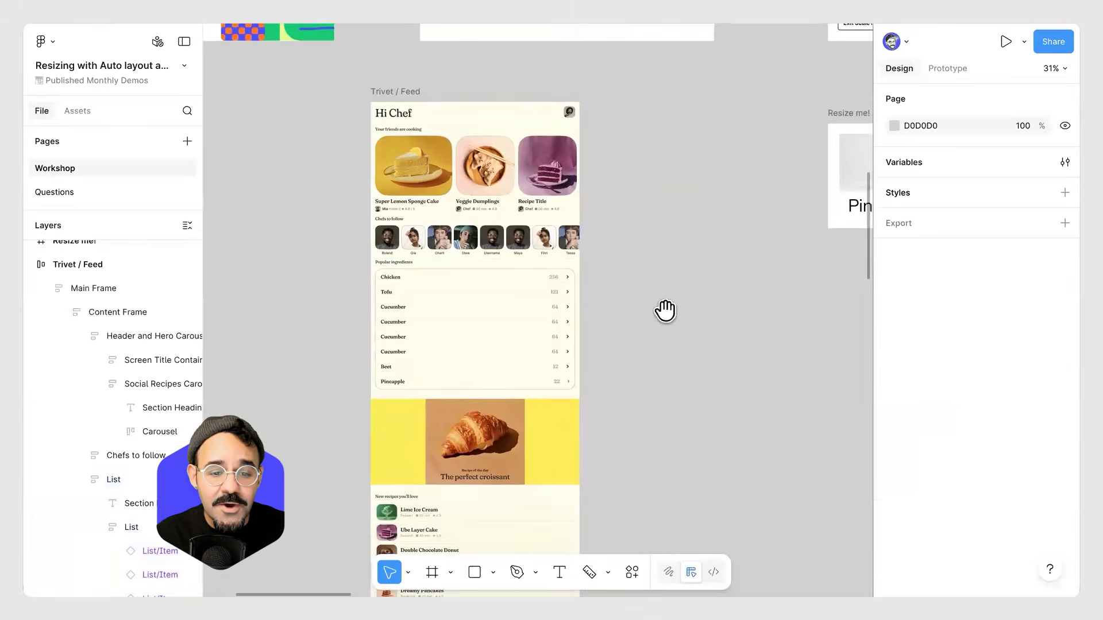
Narrow the Trivet / Feed frame to about 476 px wide.
{"action": "scroll", "coordinate": [663, 310], "scroll_direction": "down", "scroll_amount": 2}
{"action": "scroll", "coordinate": [663, 310], "scroll_direction": "left", "scroll_amount": 2}
{"action": "left_click", "coordinate": [466, 33]}
{"action": "left_click_drag", "start_coordinate": [625, 125], "coordinate": [626, 171]}
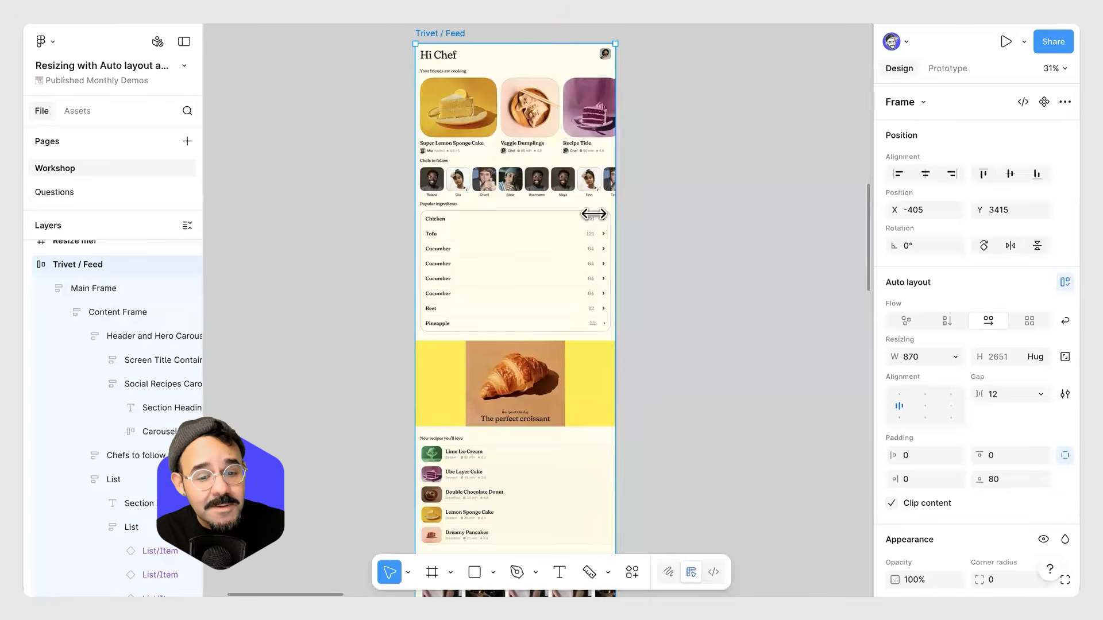
{"action": "scroll", "coordinate": [567, 255], "scroll_direction": "up", "scroll_amount": 3}
{"action": "scroll", "coordinate": [567, 254], "scroll_direction": "down", "scroll_amount": 2}
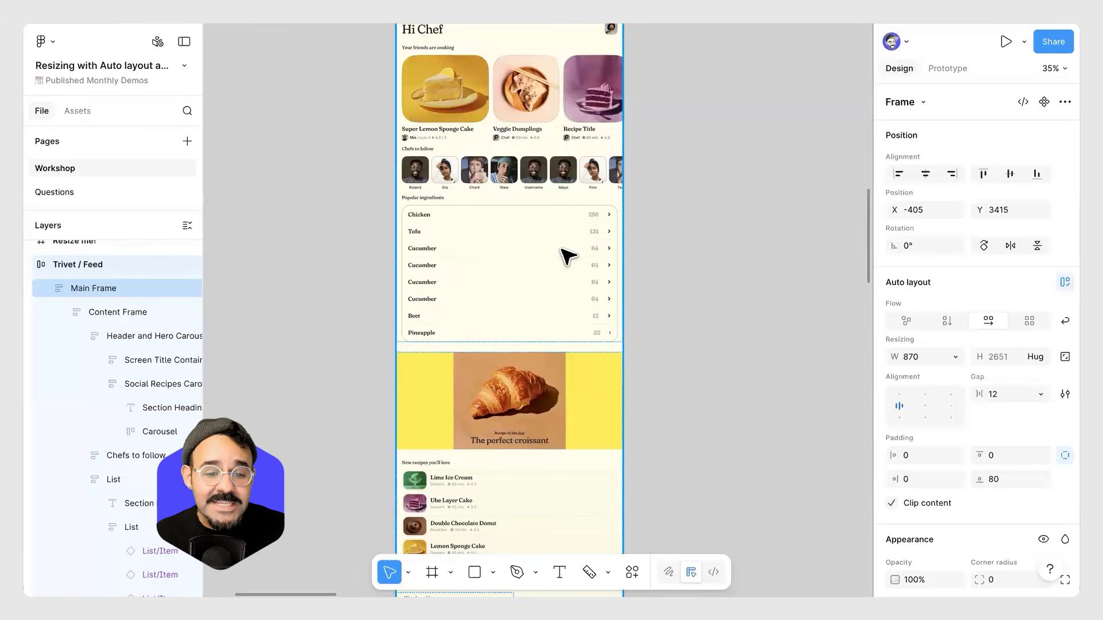
{"action": "left_click_drag", "start_coordinate": [624, 254], "coordinate": [520, 256]}
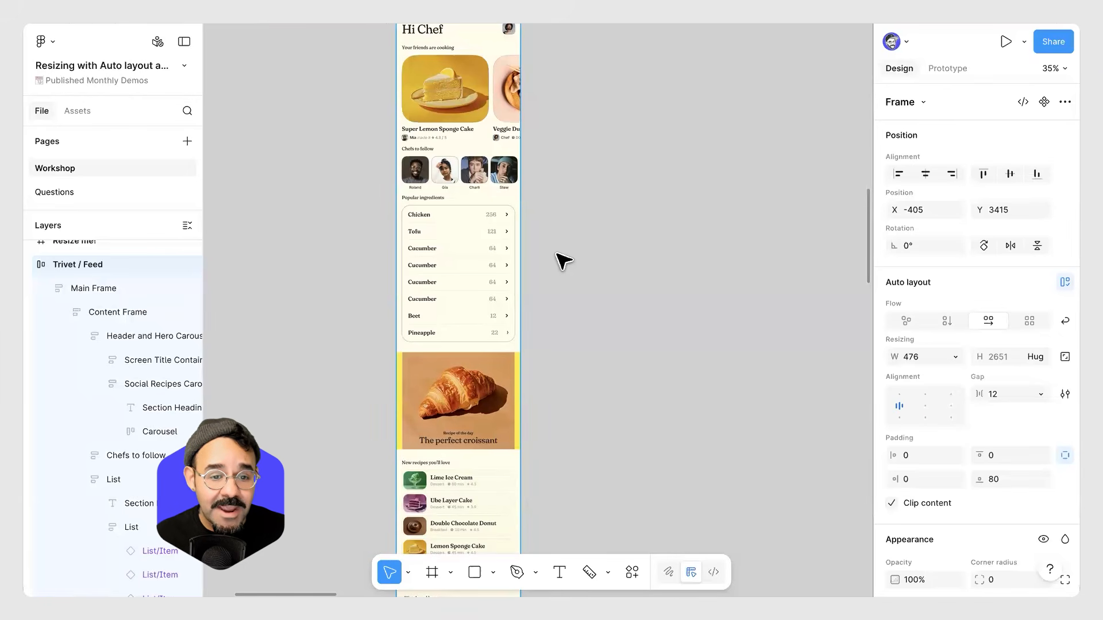
Inspect the List frame's fill-container resizing inside the narrowed feed.
{"action": "left_click", "coordinate": [458, 246]}
{"action": "scroll", "coordinate": [448, 241], "scroll_direction": "up", "scroll_amount": 5}
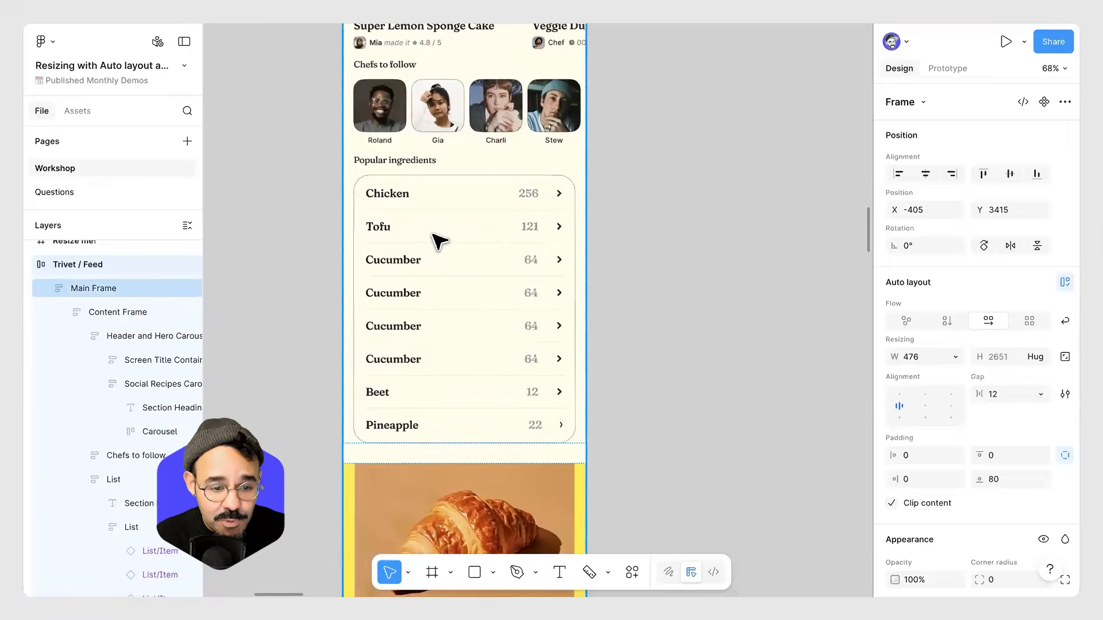
{"action": "left_click", "coordinate": [438, 242]}
{"action": "double_click", "coordinate": [439, 242]}
{"action": "scroll", "coordinate": [611, 283], "scroll_direction": "down", "scroll_amount": 5}
{"action": "left_click_drag", "start_coordinate": [640, 298], "coordinate": [344, 333]}
Drag the With constraints card out of the AL frame and resize it to about 473 × 619 px.
{"action": "scroll", "coordinate": [692, 279], "scroll_direction": "right", "scroll_amount": 15}
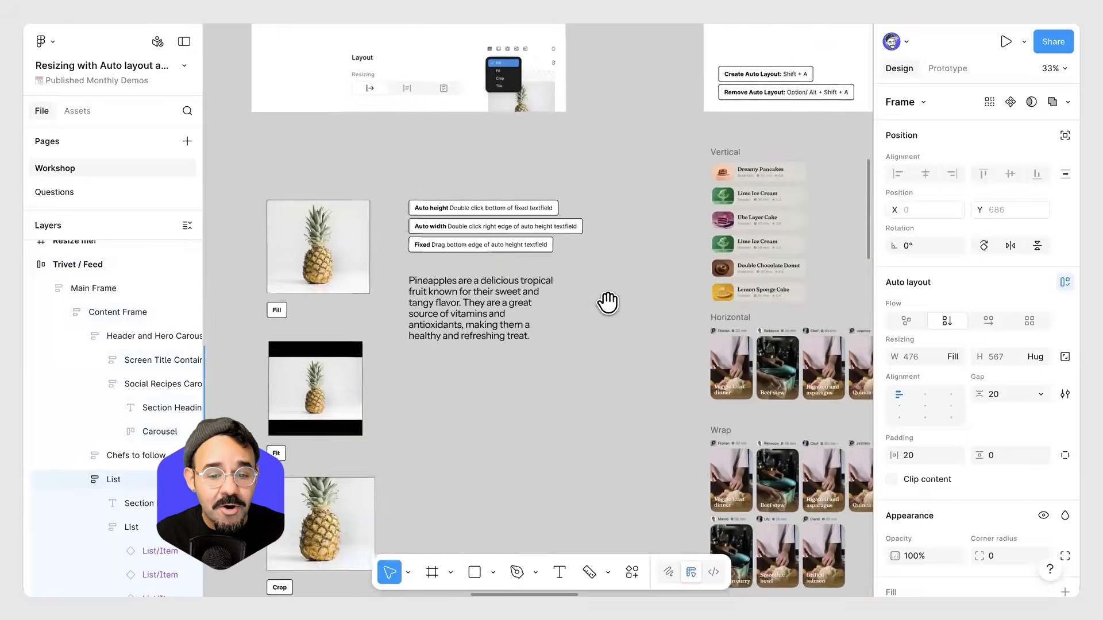
{"action": "scroll", "coordinate": [553, 259], "scroll_direction": "right", "scroll_amount": 15}
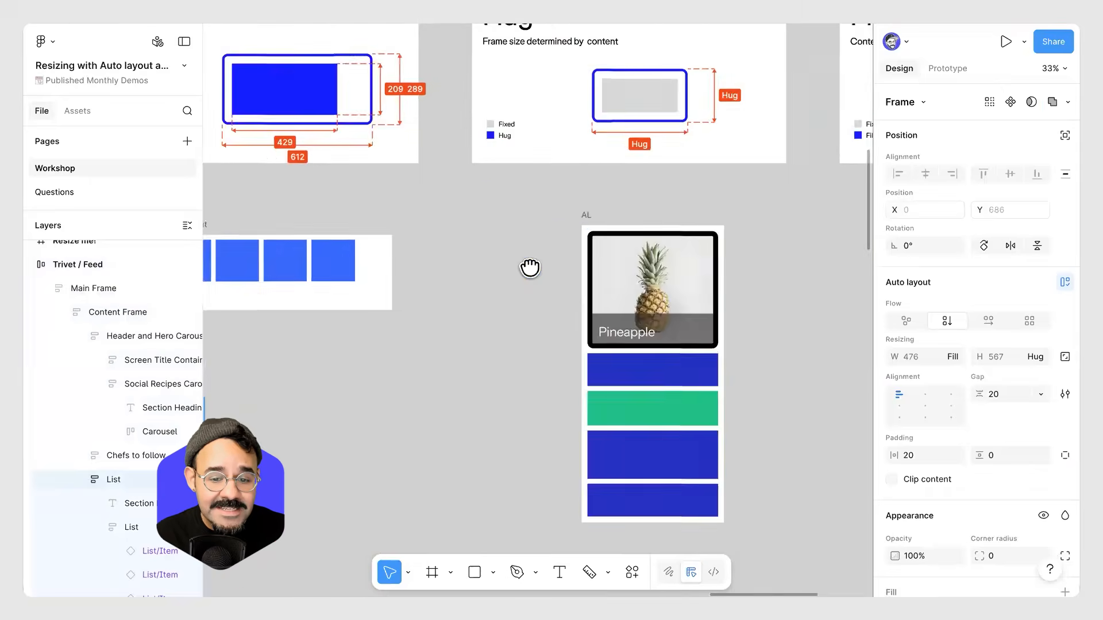
{"action": "scroll", "coordinate": [482, 286], "scroll_direction": "up", "scroll_amount": 4}
{"action": "left_click", "coordinate": [436, 300]}
{"action": "left_click_drag", "start_coordinate": [436, 301], "coordinate": [399, 288]}
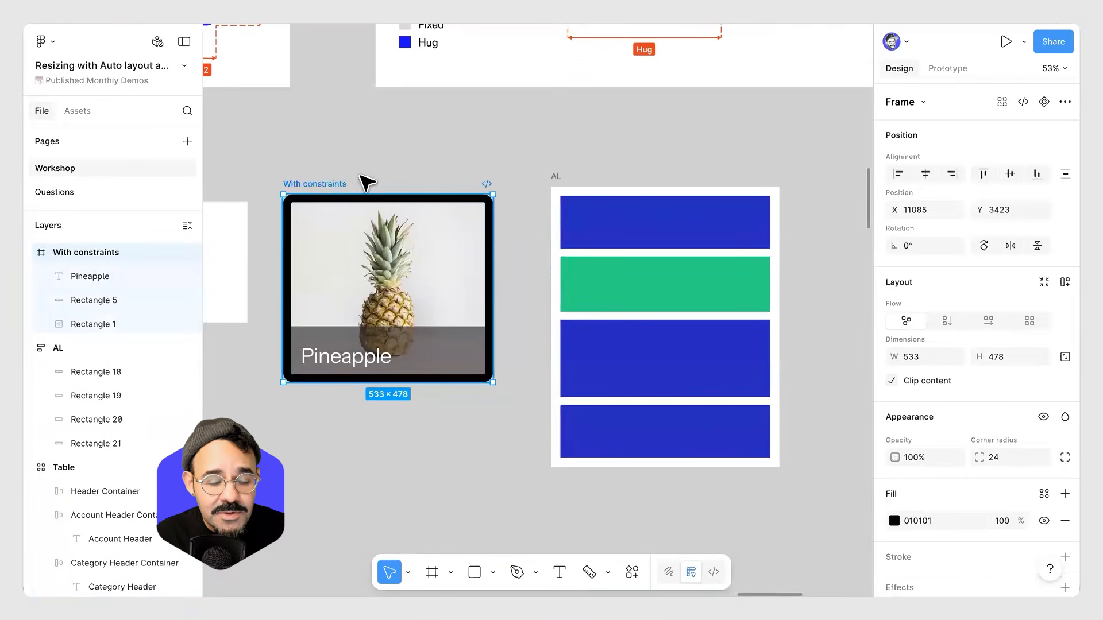
{"action": "left_click_drag", "start_coordinate": [493, 449], "coordinate": [504, 430]}
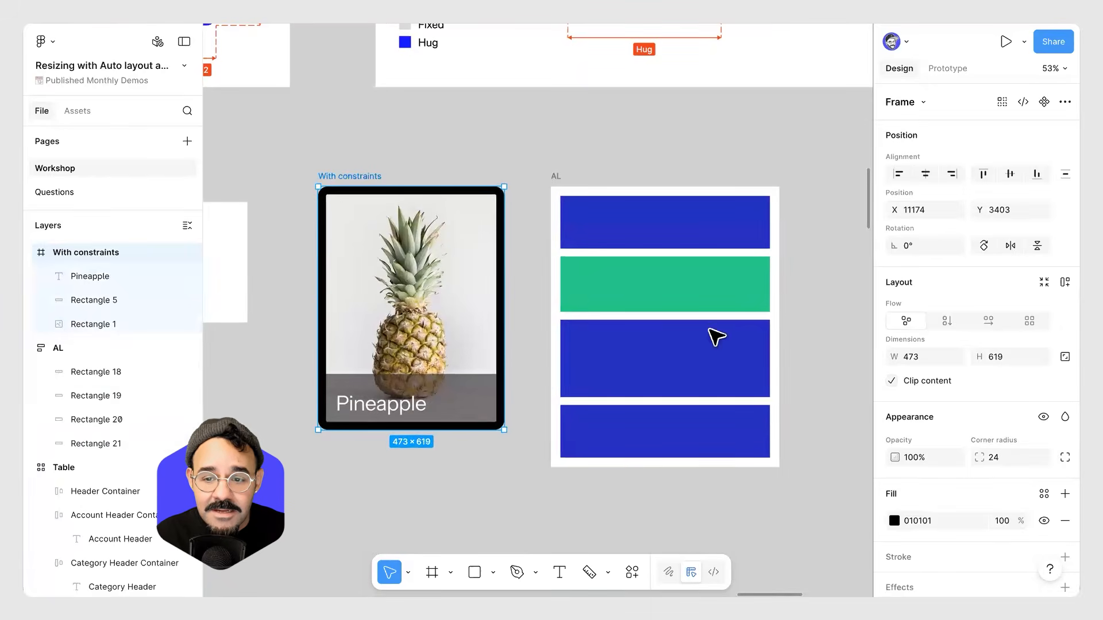
Turn the With constraints frame into a component.
{"action": "left_click", "coordinate": [1044, 102]}
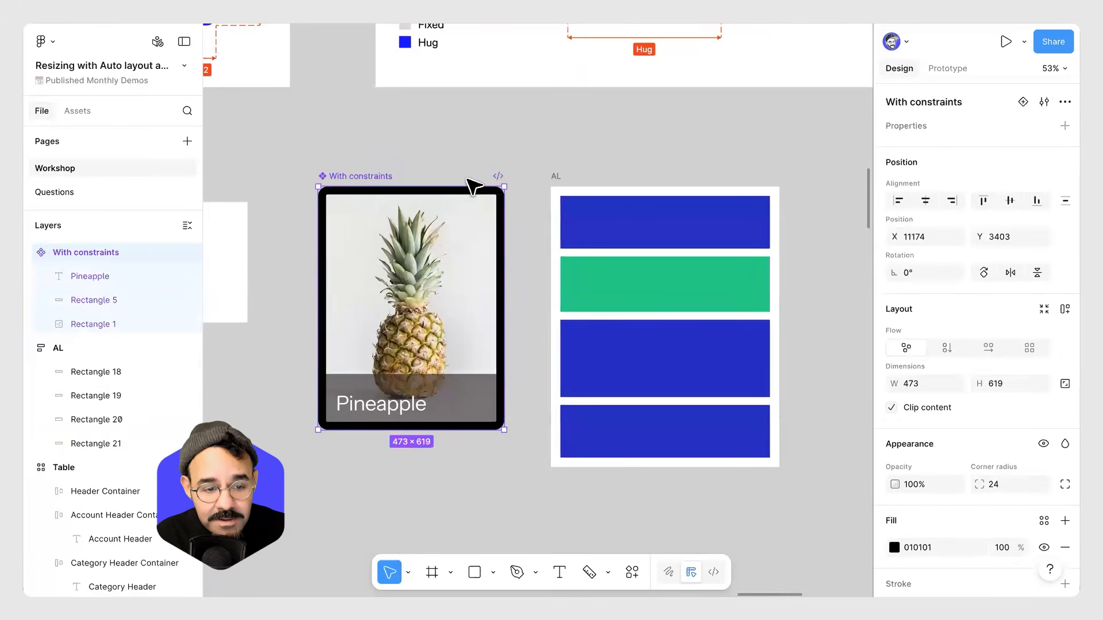
{"action": "left_click", "coordinate": [461, 183]}
{"action": "scroll", "coordinate": [460, 187], "scroll_direction": "down", "scroll_amount": 2}
{"action": "left_click", "coordinate": [399, 165]}
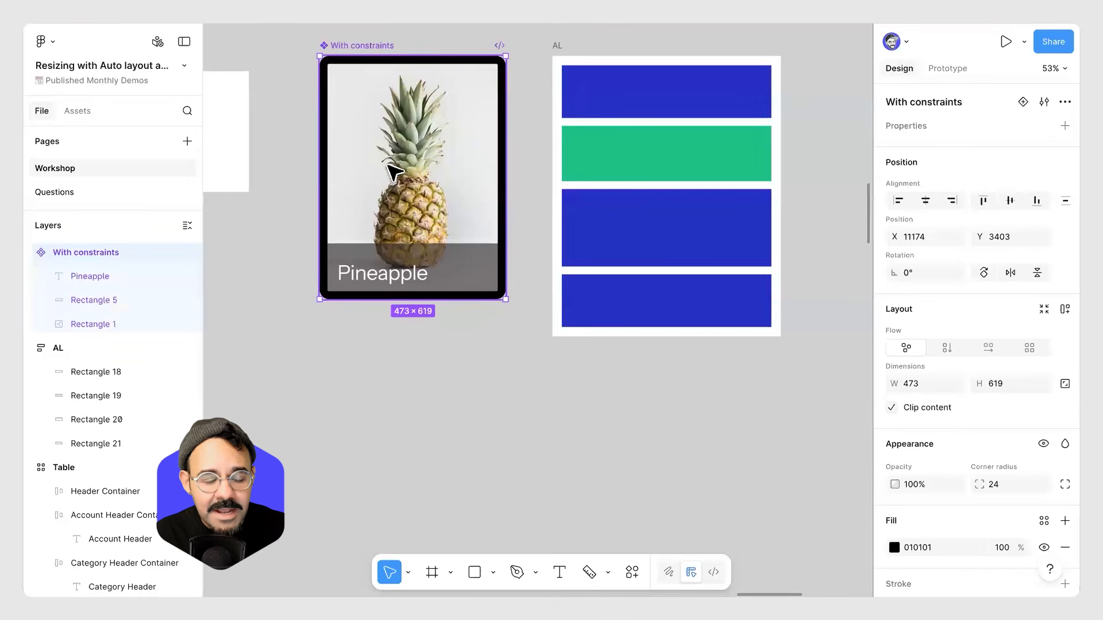
Place an instance of the With constraints component from the file's assets onto the canvas.
{"action": "left_click", "coordinate": [73, 105]}
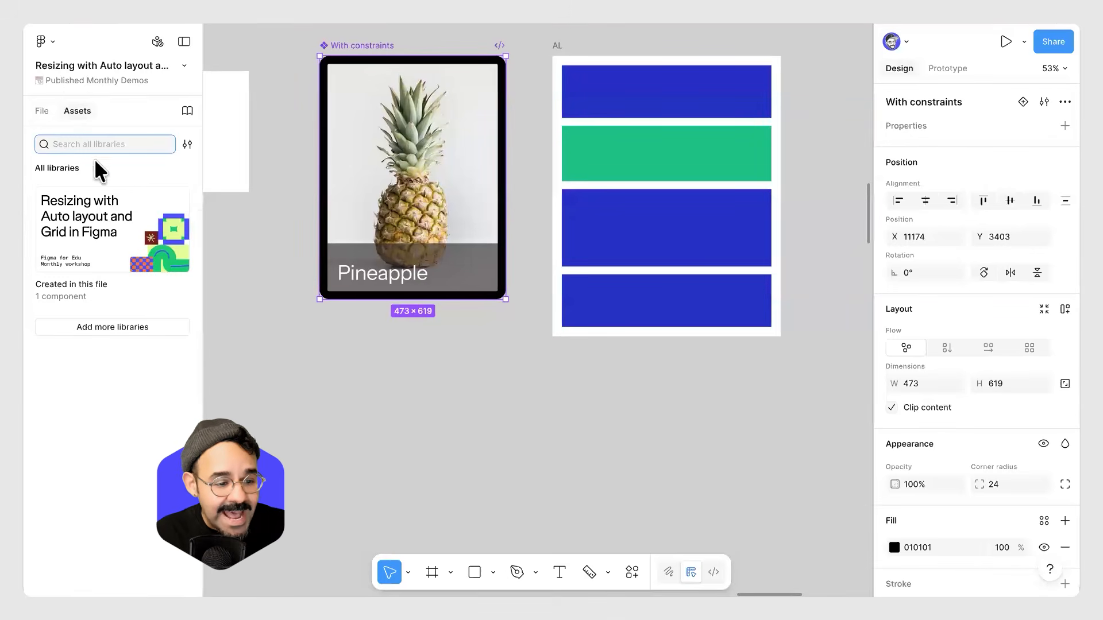
{"action": "left_click", "coordinate": [104, 239]}
{"action": "left_click_drag", "start_coordinate": [75, 227], "coordinate": [429, 401]}
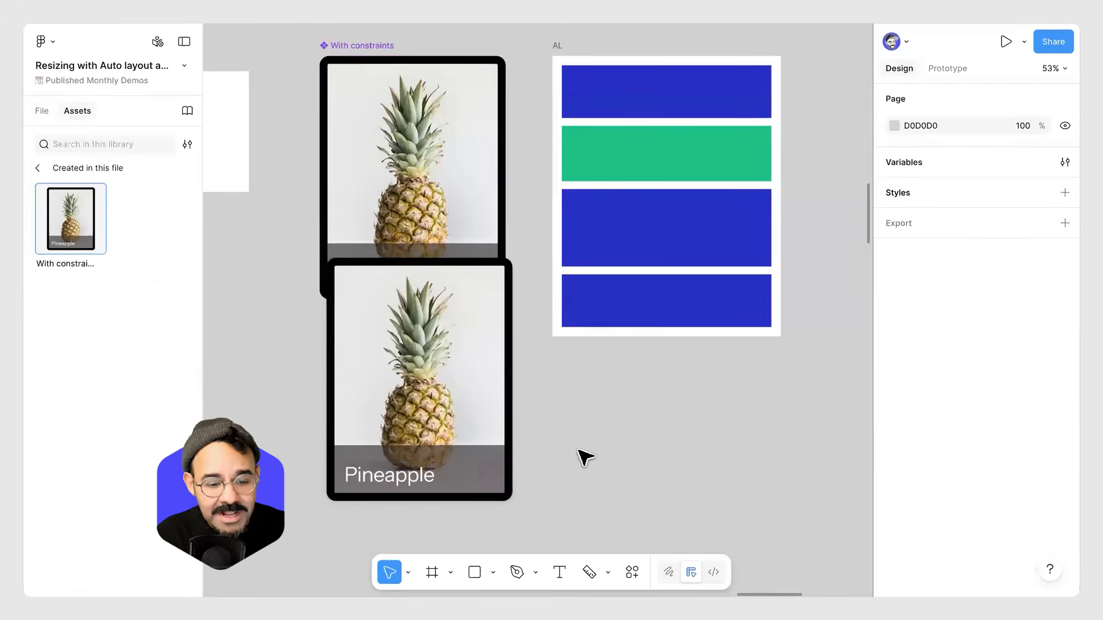
{"action": "left_click_drag", "start_coordinate": [405, 310], "coordinate": [282, 202]}
{"action": "left_click_drag", "start_coordinate": [330, 271], "coordinate": [680, 425]}
Resize the component instance to about 700 × 627 px.
{"action": "scroll", "coordinate": [667, 409], "scroll_direction": "down", "scroll_amount": 3}
{"action": "scroll", "coordinate": [667, 409], "scroll_direction": "right", "scroll_amount": 2}
{"action": "mouse_move", "coordinate": [594, 460]}
{"action": "left_mouse_down"}
{"action": "mouse_move", "coordinate": [593, 443]}
{"action": "mouse_move", "coordinate": [594, 468]}
{"action": "left_mouse_up"}
{"action": "left_click_drag", "start_coordinate": [635, 386], "coordinate": [615, 396]}
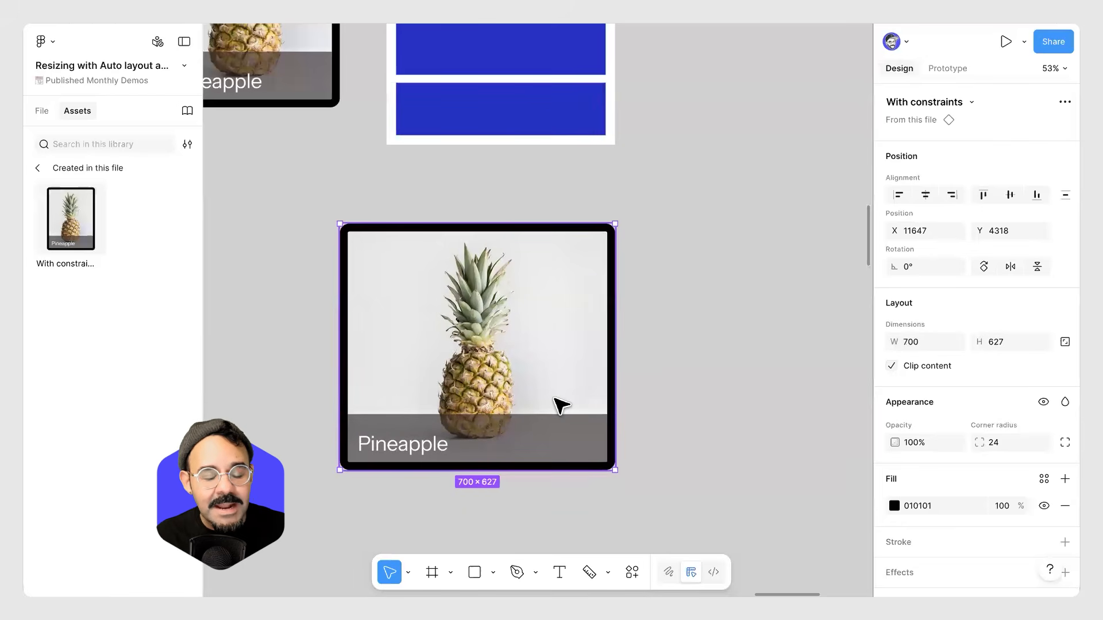
Replace the instance's image fill with a photo of apples.
{"action": "double_click", "coordinate": [526, 348]}
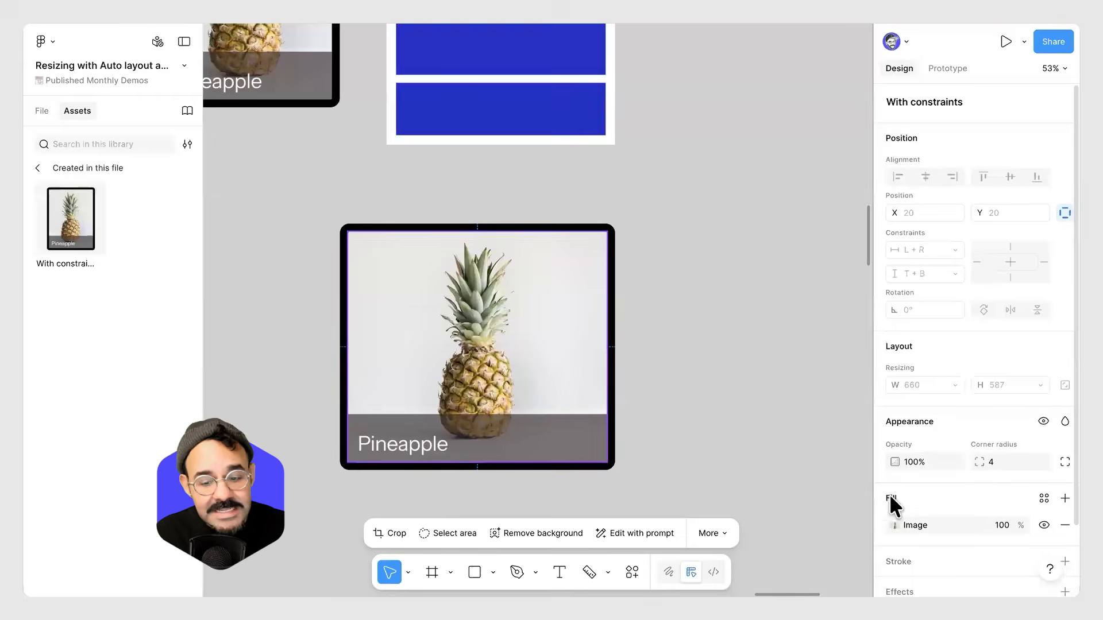
{"action": "left_click", "coordinate": [894, 524]}
{"action": "mouse_move", "coordinate": [773, 321]}
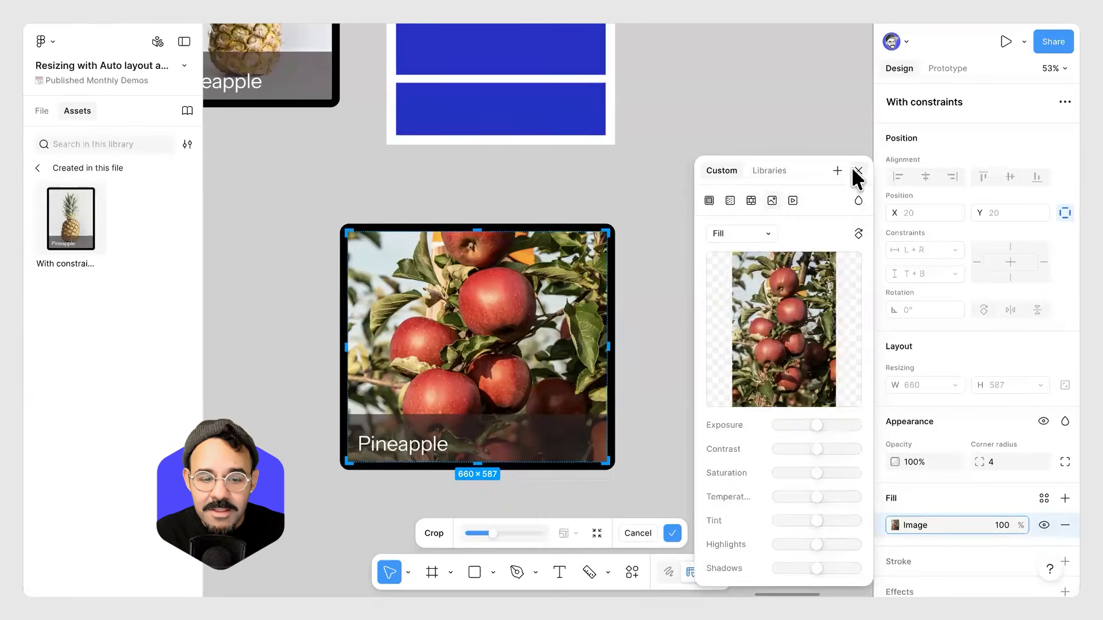
{"action": "left_click", "coordinate": [858, 170]}
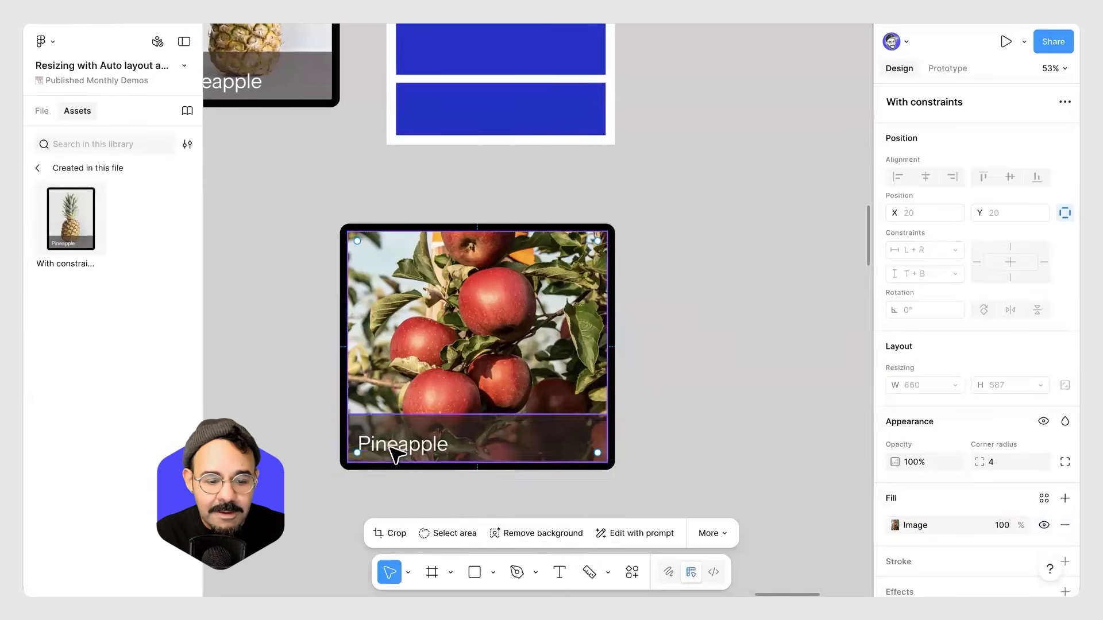
Change the instance's label text to "Apple".
{"action": "double_click", "coordinate": [389, 446]}
{"action": "type", "text": "Ap"}
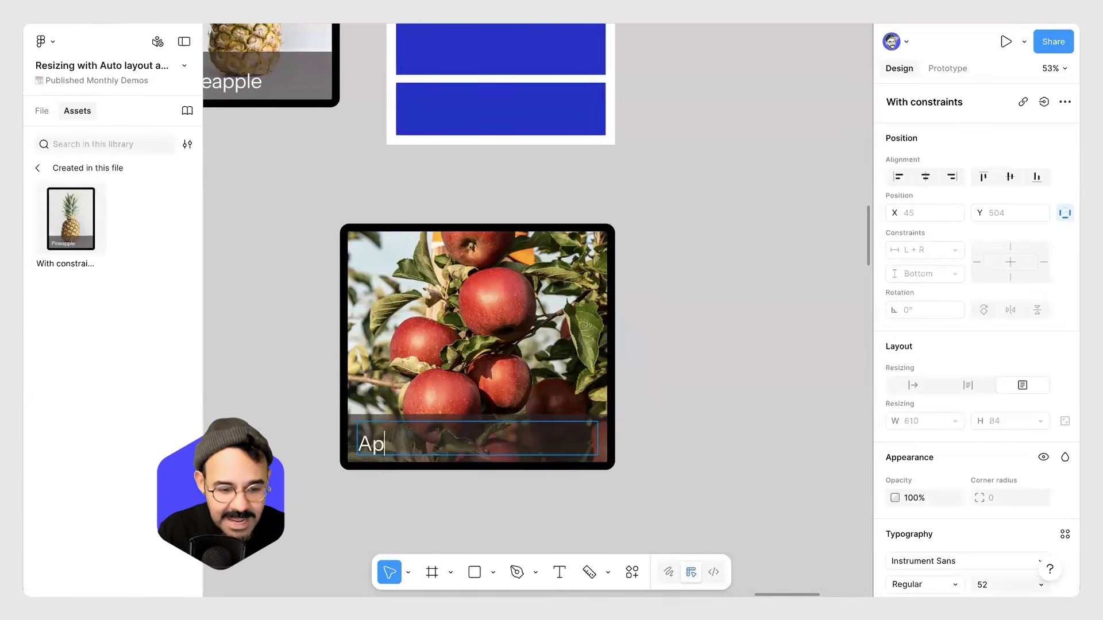
{"action": "left_click", "coordinate": [596, 360]}
{"action": "left_click", "coordinate": [704, 320]}
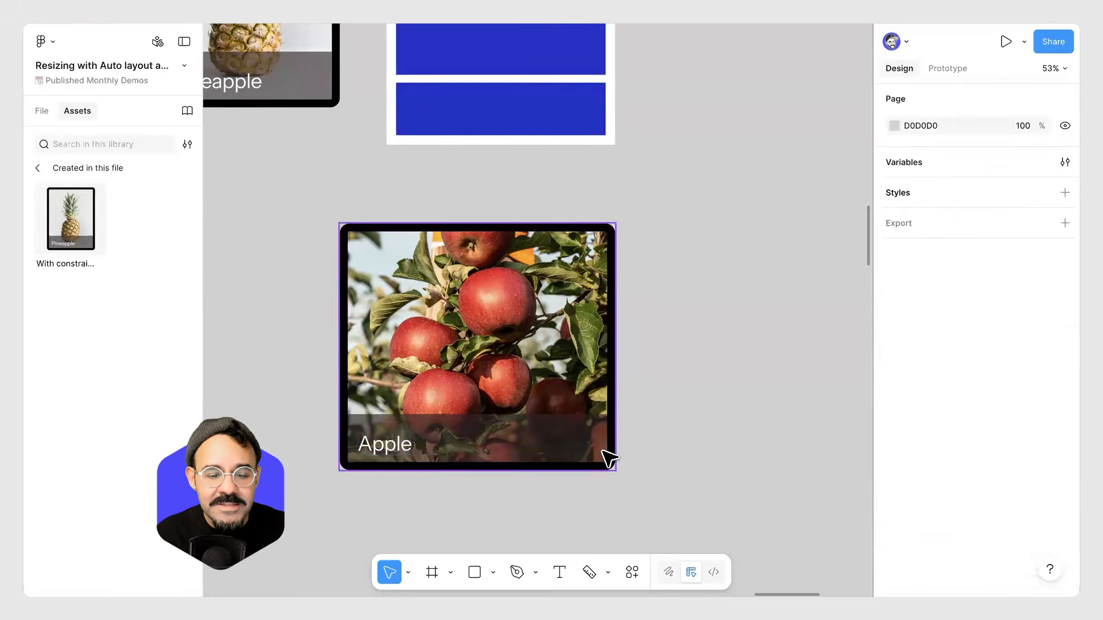
Resize the apple instance to about 528 × 452 px.
{"action": "left_click", "coordinate": [606, 455]}
{"action": "left_click_drag", "start_coordinate": [616, 471], "coordinate": [561, 388]}
{"action": "scroll", "coordinate": [655, 377], "scroll_direction": "up", "scroll_amount": 2}
{"action": "scroll", "coordinate": [367, 175], "scroll_direction": "down", "scroll_amount": 3}
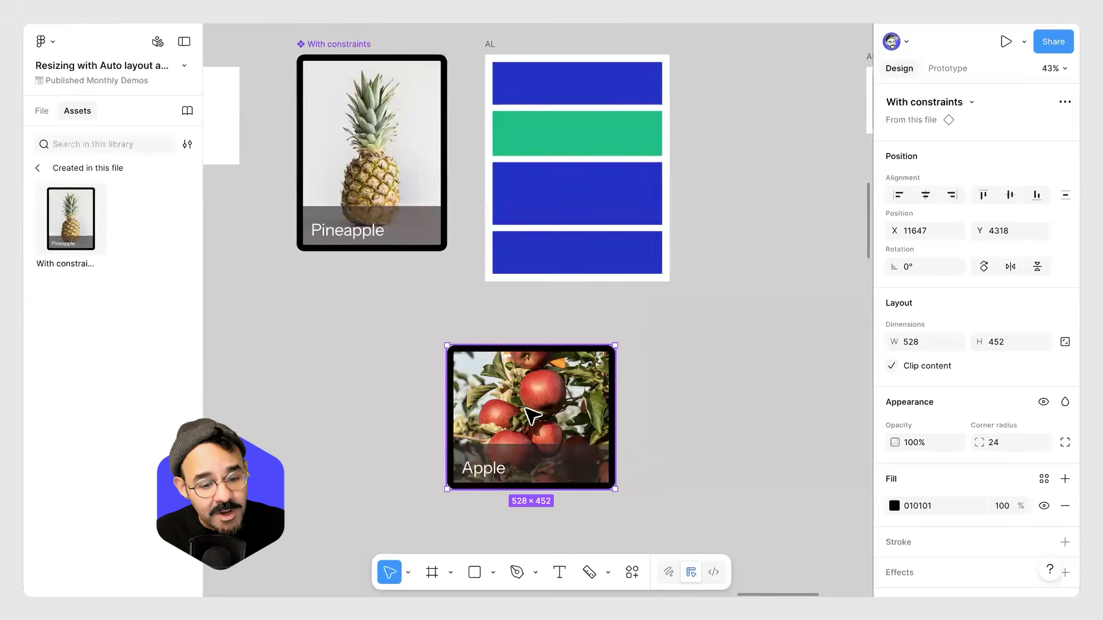
{"action": "scroll", "coordinate": [544, 417], "scroll_direction": "up", "scroll_amount": 3}
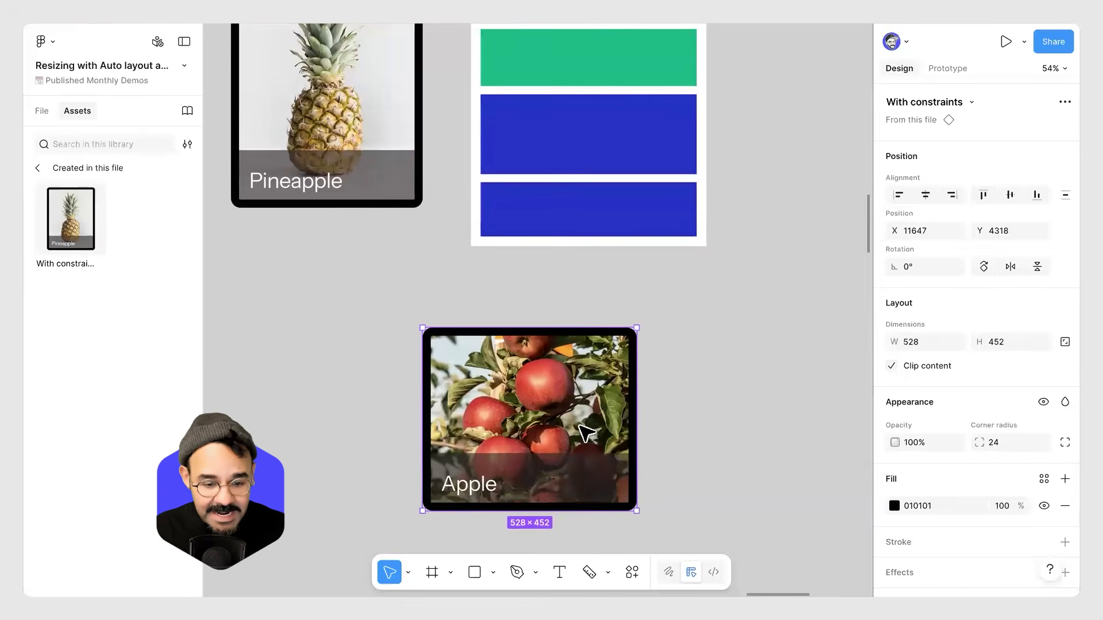
Try moving the apple instance into the AL frame and narrowing it to about 288 px, then undo both changes.
{"action": "scroll", "coordinate": [574, 435], "scroll_direction": "down", "scroll_amount": 1}
{"action": "scroll", "coordinate": [574, 435], "scroll_direction": "down", "scroll_amount": 2}
{"action": "left_click_drag", "start_coordinate": [574, 435], "coordinate": [563, 407]}
{"action": "left_click_drag", "start_coordinate": [557, 277], "coordinate": [556, 278]}
{"action": "left_click_drag", "start_coordinate": [660, 351], "coordinate": [590, 357]}
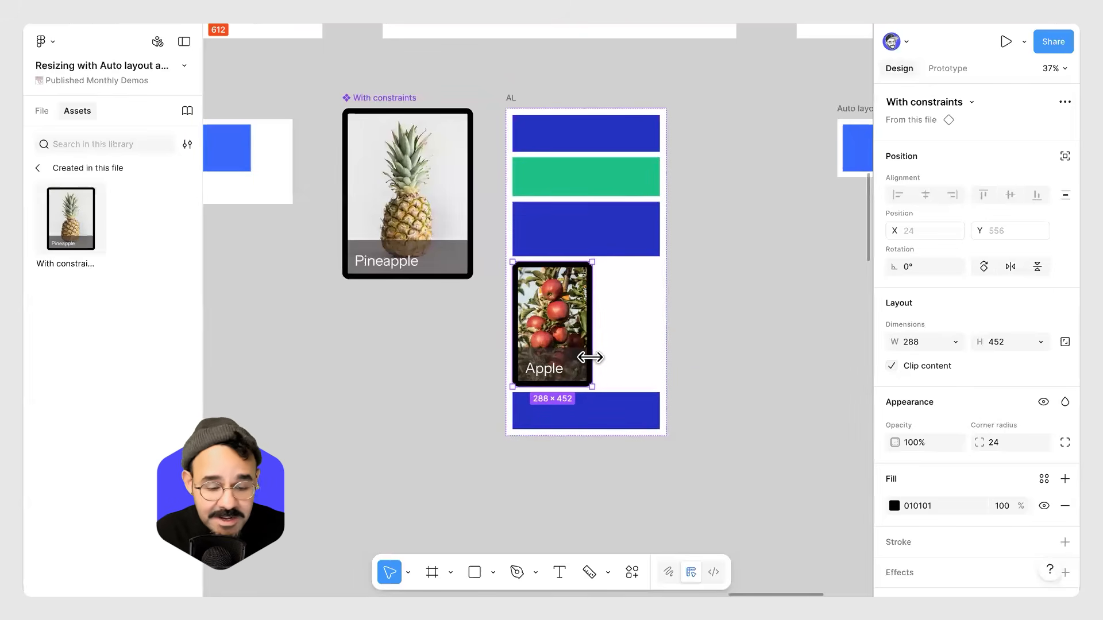
{"action": "key", "text": "ctrl+z"}
{"action": "key", "text": "ctrl+z"}
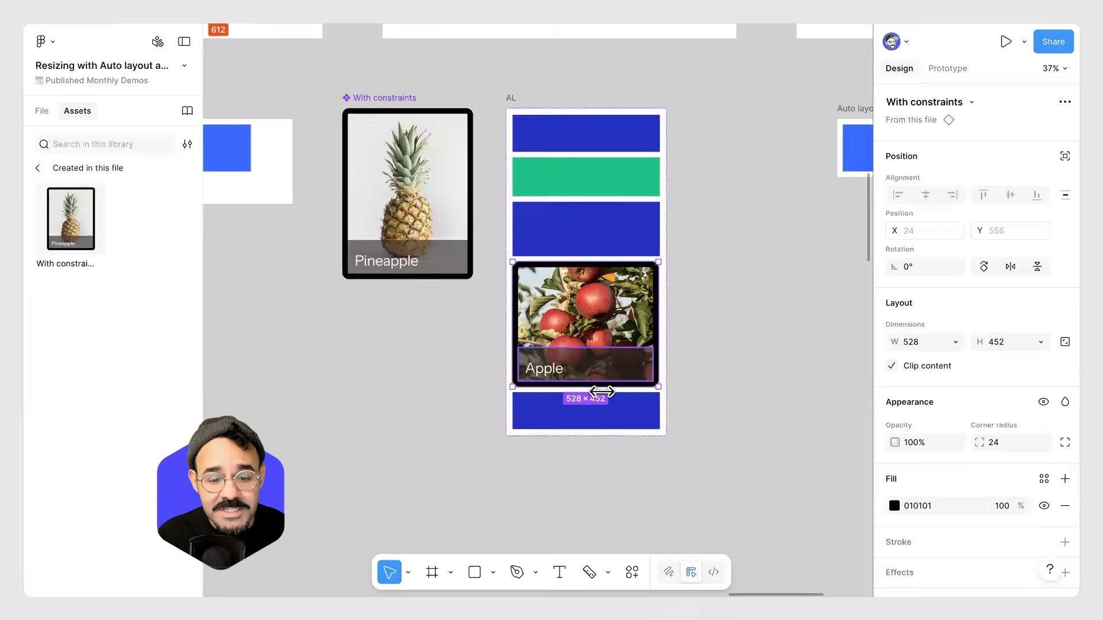
Select the four rectangles inside the Auto layout frame to inspect their fill resizing.
{"action": "scroll", "coordinate": [592, 408], "scroll_direction": "down", "scroll_amount": 1}
{"action": "scroll", "coordinate": [577, 374], "scroll_direction": "right", "scroll_amount": 2}
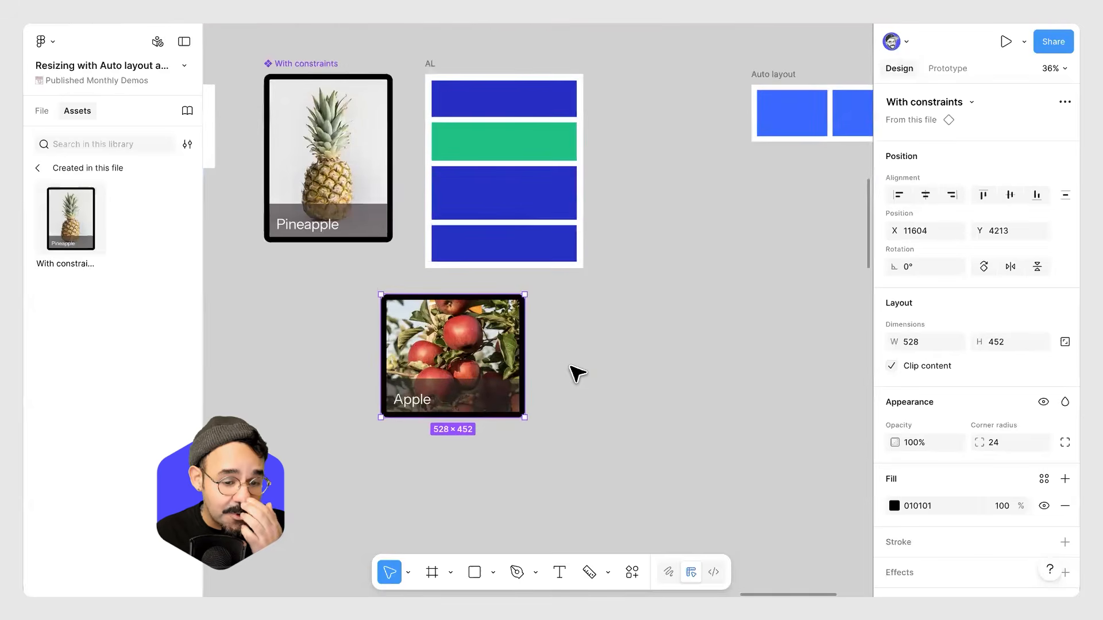
{"action": "scroll", "coordinate": [578, 374], "scroll_direction": "down", "scroll_amount": 3}
{"action": "left_click_drag", "start_coordinate": [690, 209], "coordinate": [649, 300]}
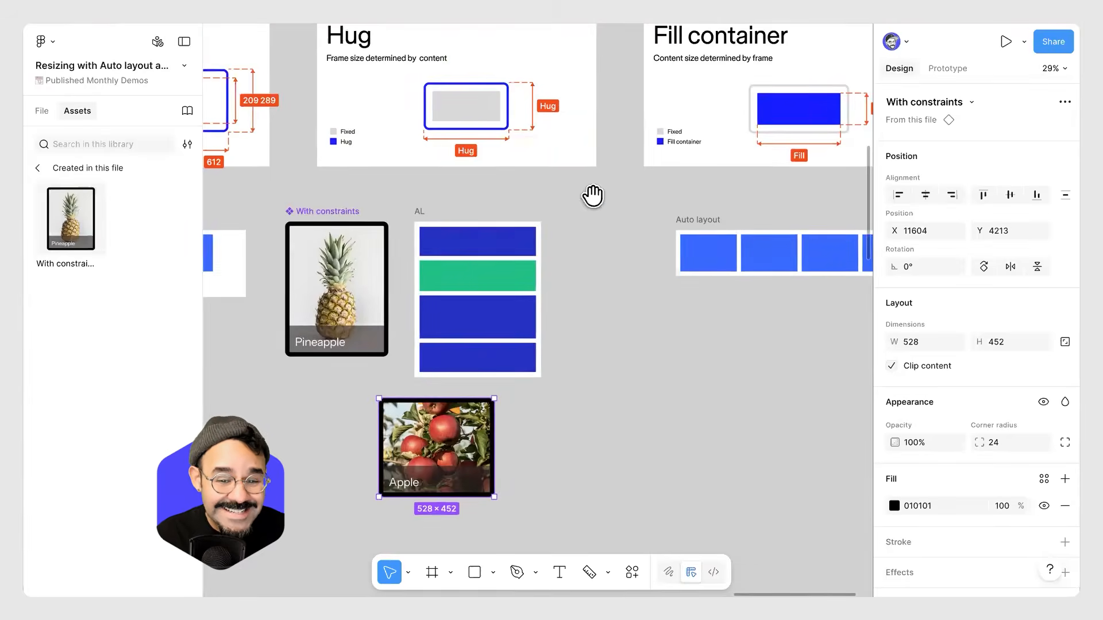
{"action": "left_click_drag", "start_coordinate": [592, 196], "coordinate": [408, 259]}
{"action": "scroll", "coordinate": [568, 252], "scroll_direction": "up", "scroll_amount": 2}
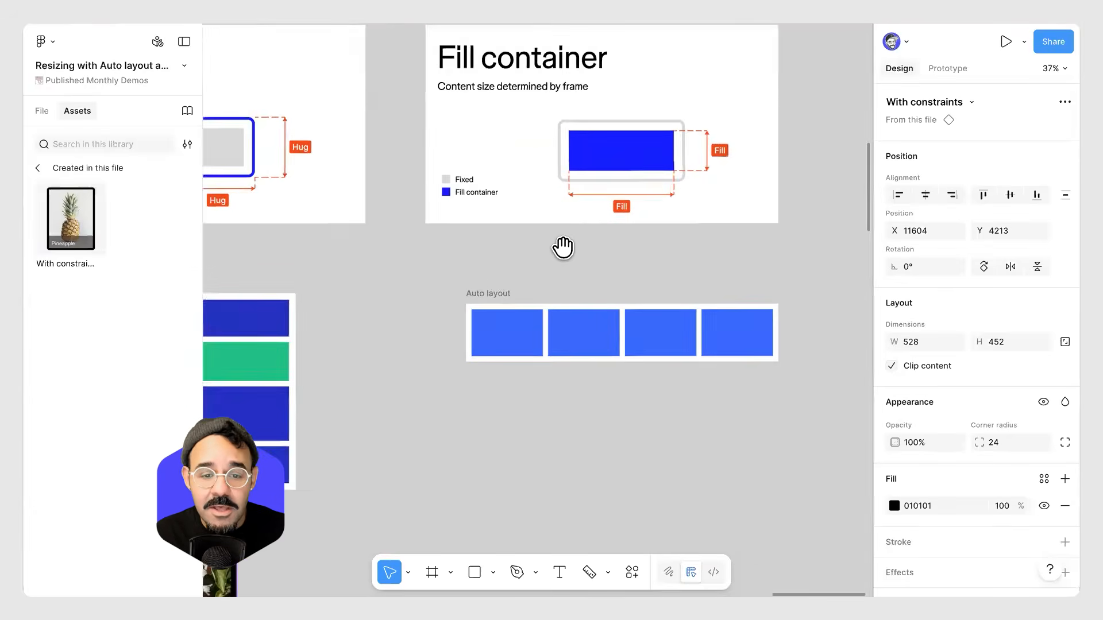
{"action": "scroll", "coordinate": [563, 247], "scroll_direction": "up", "scroll_amount": 1}
{"action": "left_click_drag", "start_coordinate": [563, 247], "coordinate": [437, 312]}
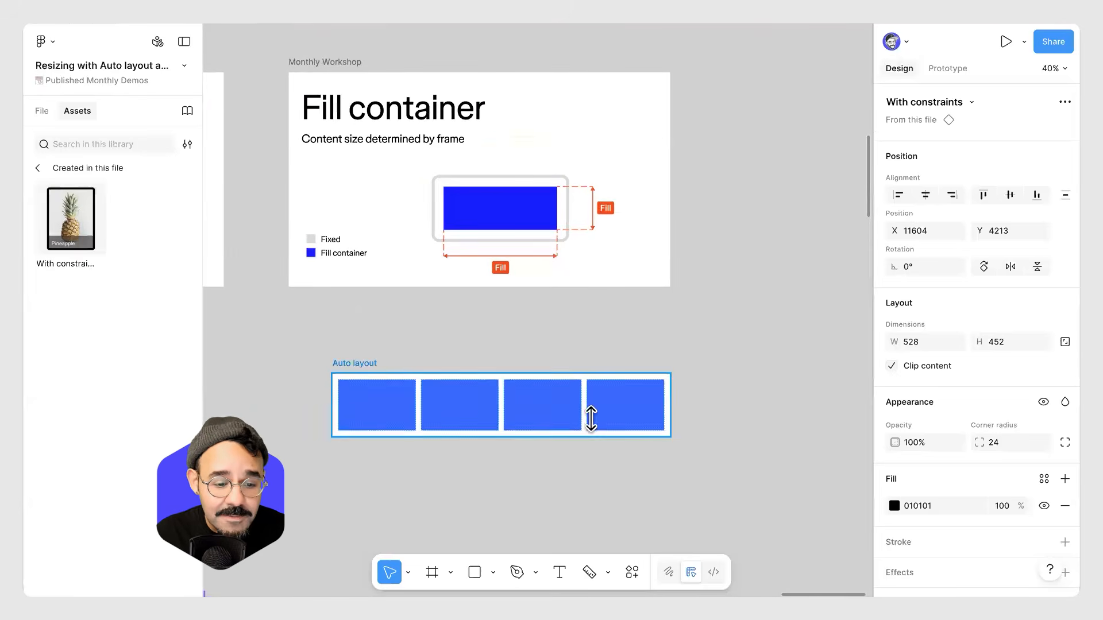
{"action": "left_click", "coordinate": [365, 414]}
{"action": "left_click", "coordinate": [367, 414]}
{"action": "left_click", "coordinate": [463, 413], "text": "shift"}
{"action": "left_click", "coordinate": [561, 414], "text": "shift"}
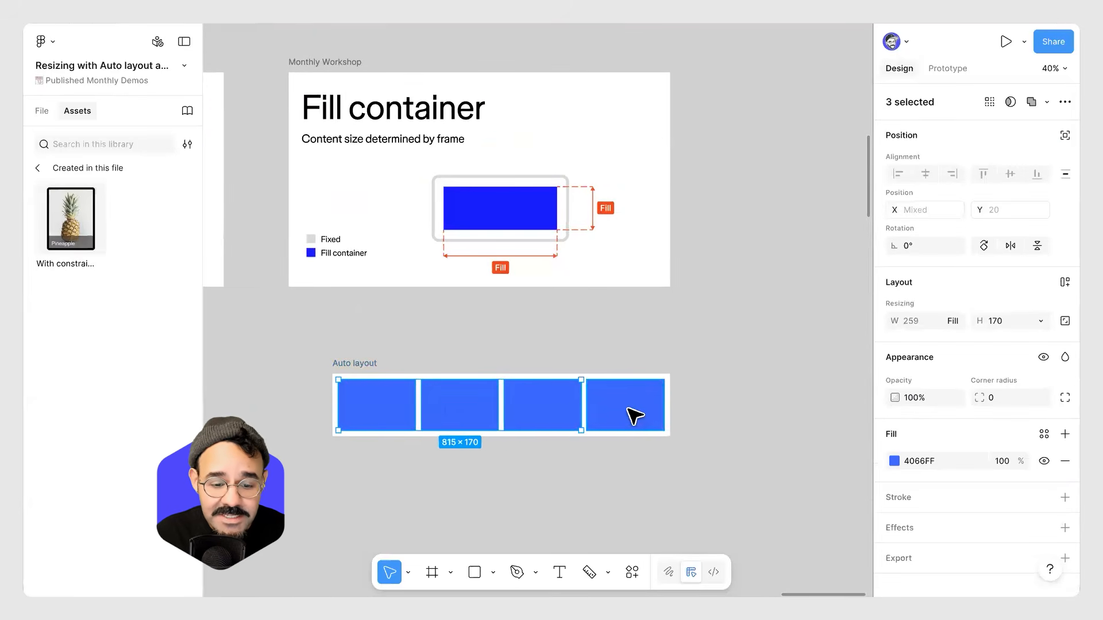
{"action": "left_click", "coordinate": [635, 415], "text": "shift"}
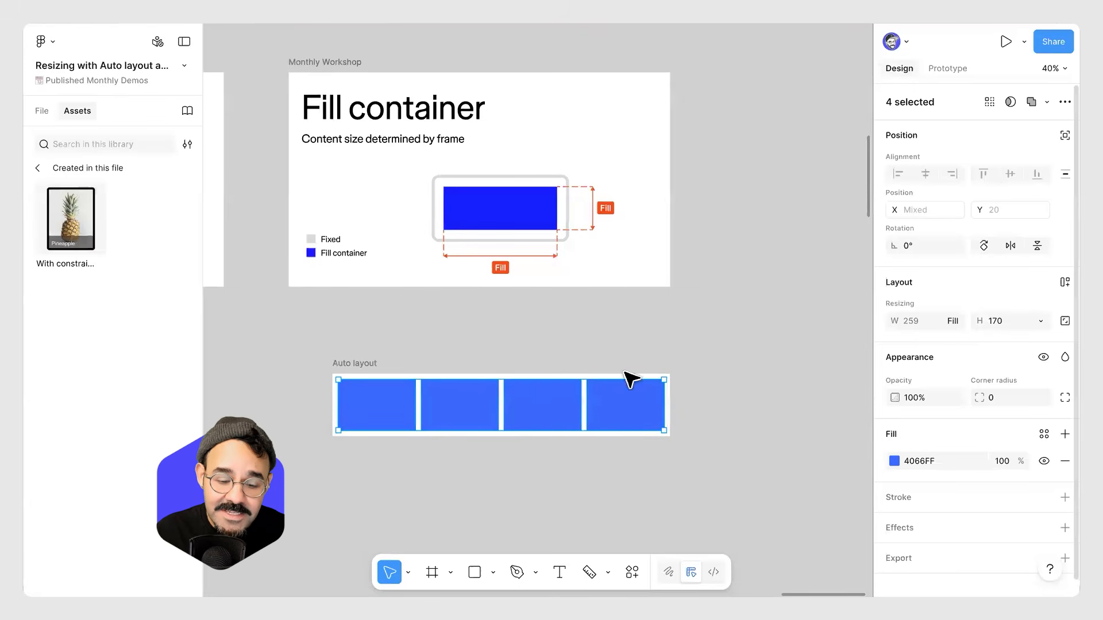
Stretch the Auto layout frame wider, then narrow it to about 1225 px wide.
{"action": "left_click", "coordinate": [329, 382]}
{"action": "left_click", "coordinate": [468, 399]}
{"action": "left_click_drag", "start_coordinate": [671, 422], "coordinate": [772, 448]}
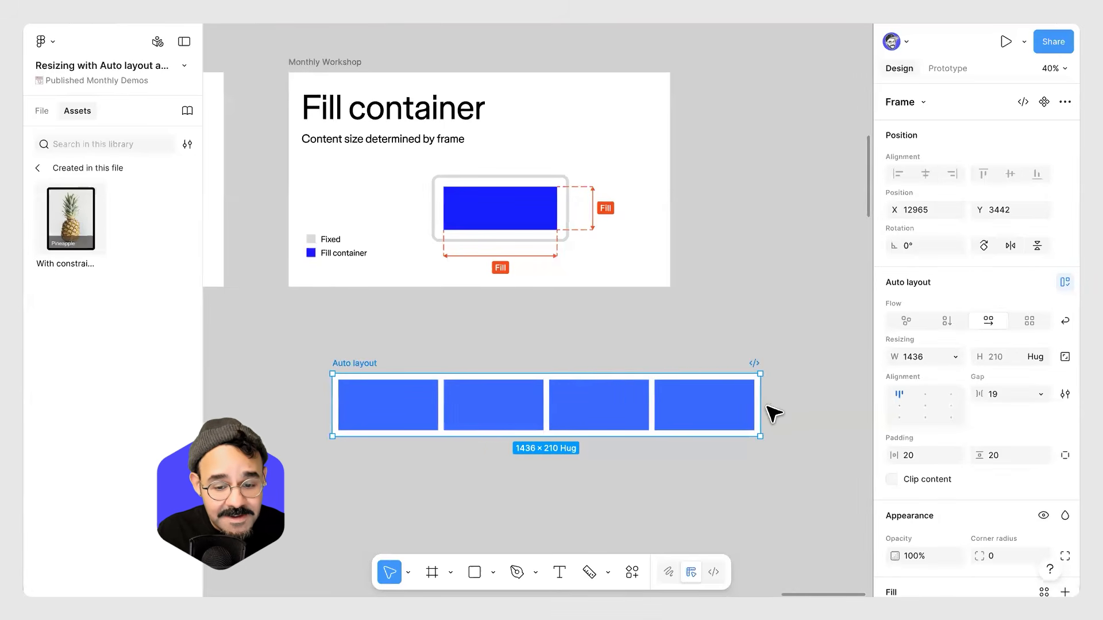
{"action": "left_click_drag", "start_coordinate": [755, 407], "coordinate": [635, 418]}
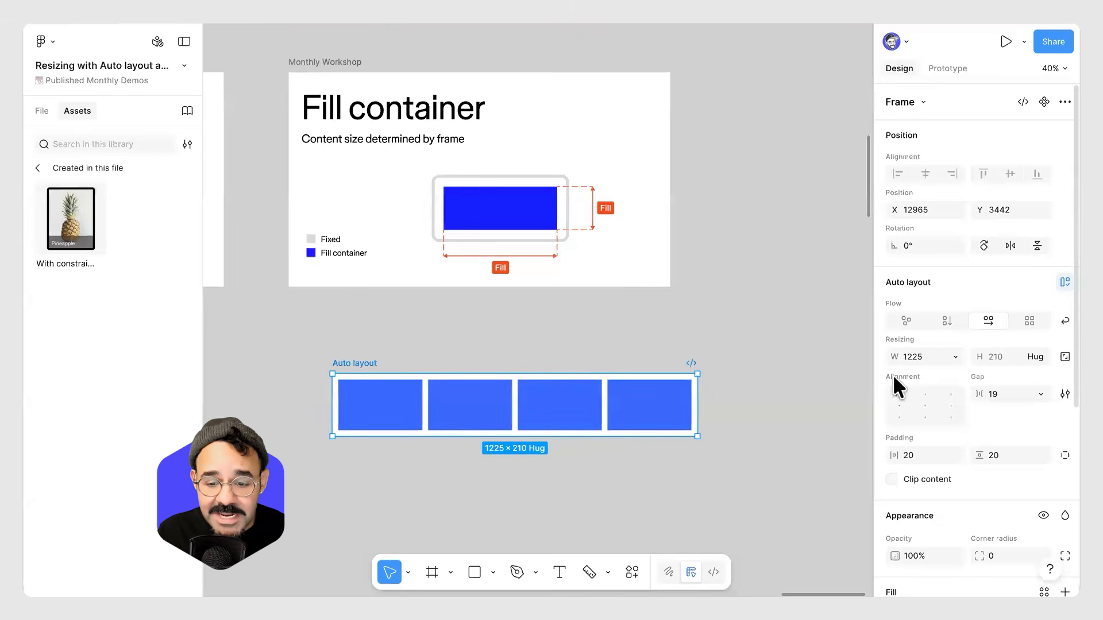
Set the Auto layout frame's width resizing to Hug contents.
{"action": "mouse_move", "coordinate": [354, 368]}
{"action": "left_mouse_down"}
{"action": "mouse_move", "coordinate": [329, 356]}
{"action": "mouse_move", "coordinate": [340, 357]}
{"action": "left_mouse_up"}
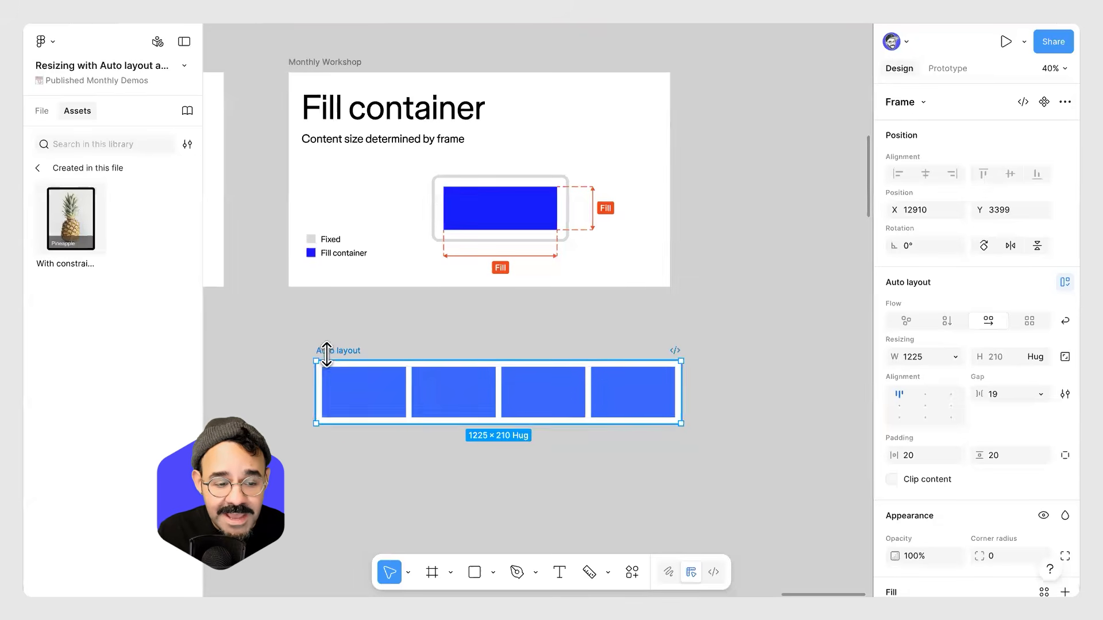
{"action": "left_click", "coordinate": [43, 111]}
{"action": "scroll", "coordinate": [108, 399], "scroll_direction": "down", "scroll_amount": 3}
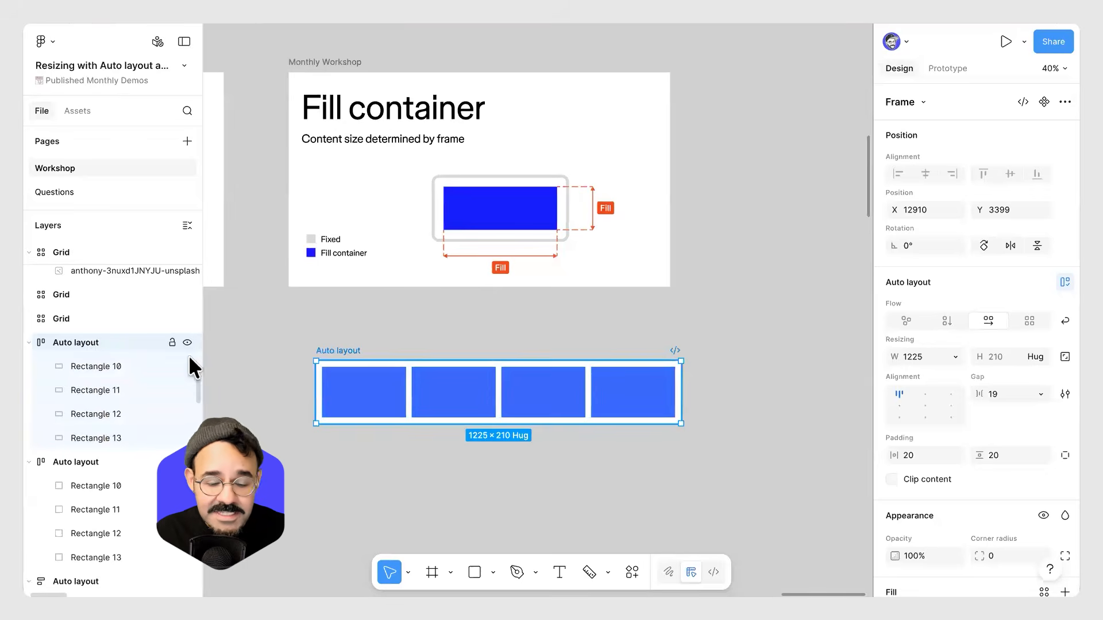
{"action": "left_click", "coordinate": [956, 357]}
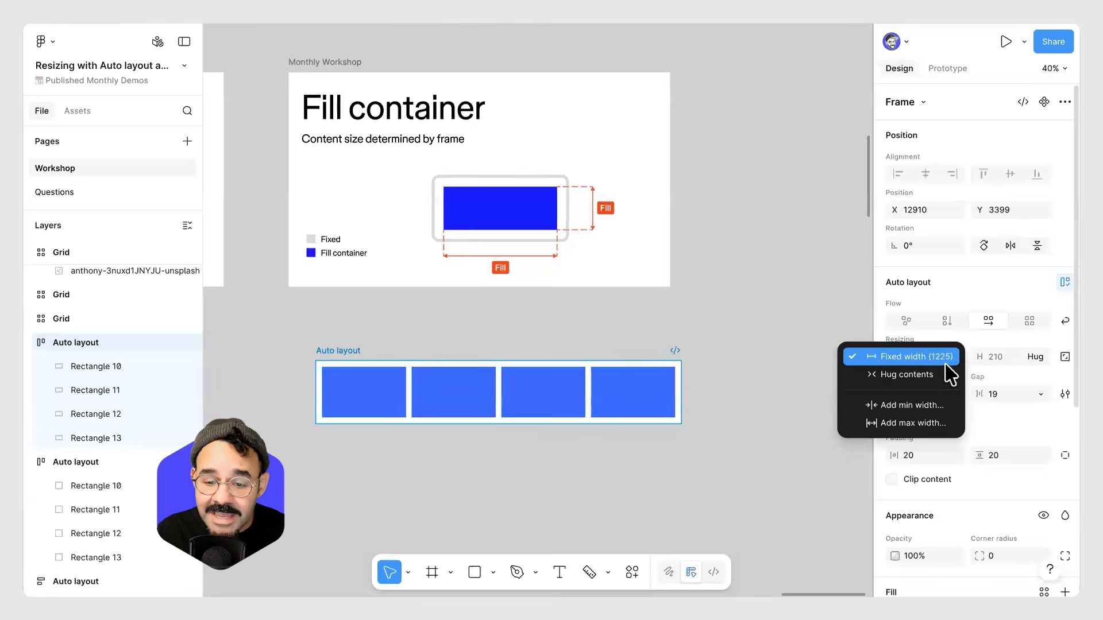
{"action": "left_click", "coordinate": [948, 375]}
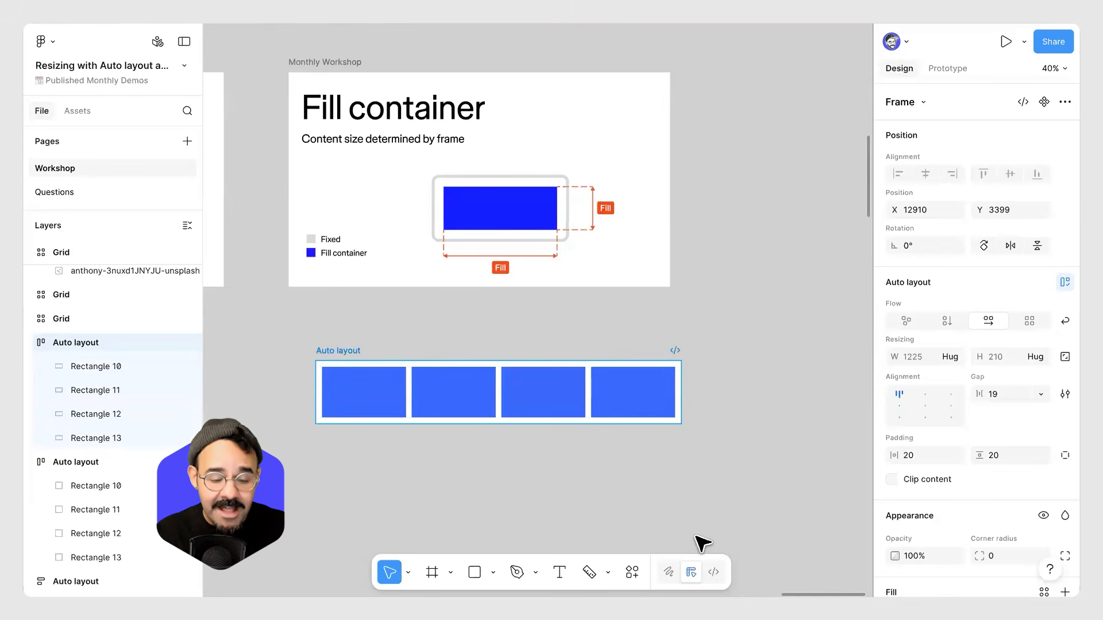
Select the four rectangles and then the Auto layout frame to inspect their sizing.
{"action": "left_click", "coordinate": [374, 388]}
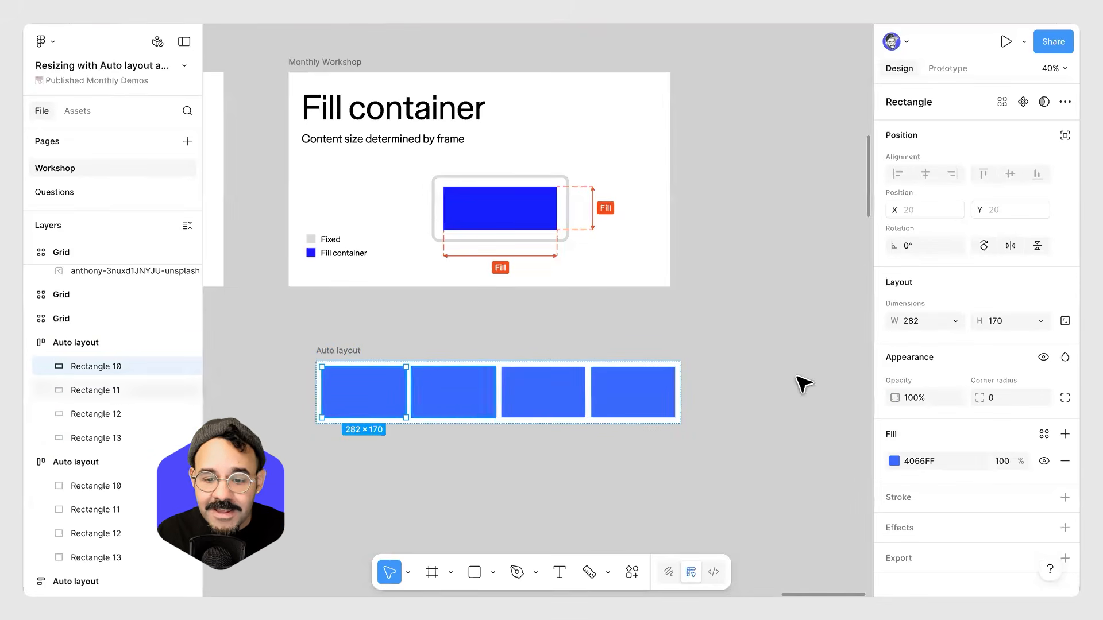
{"action": "left_click", "coordinate": [455, 401], "text": "shift"}
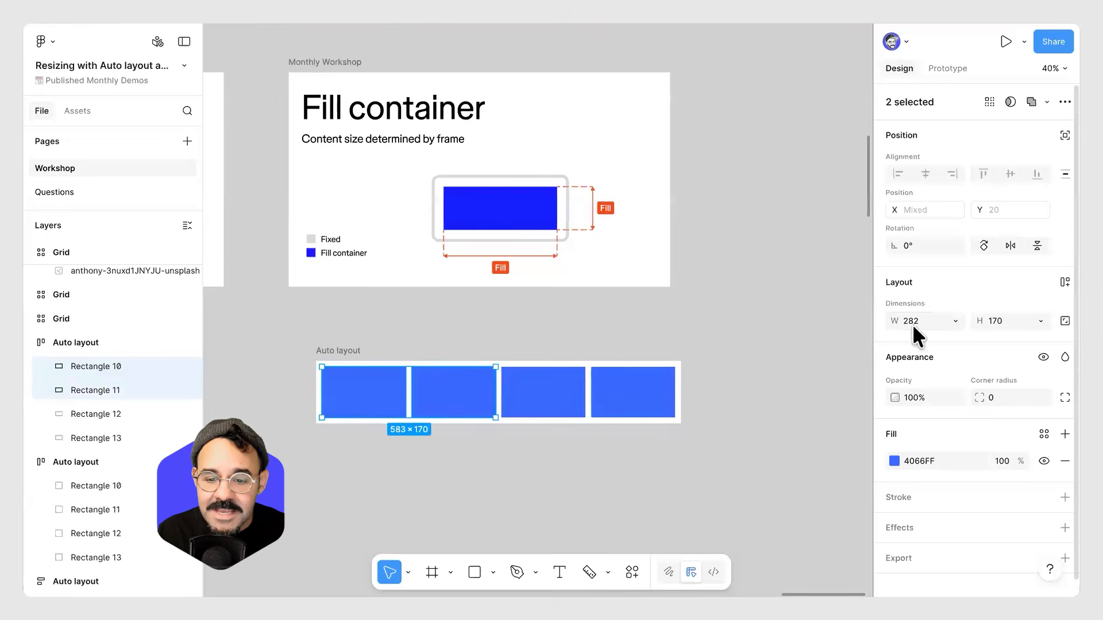
{"action": "left_click", "coordinate": [536, 406], "text": "shift"}
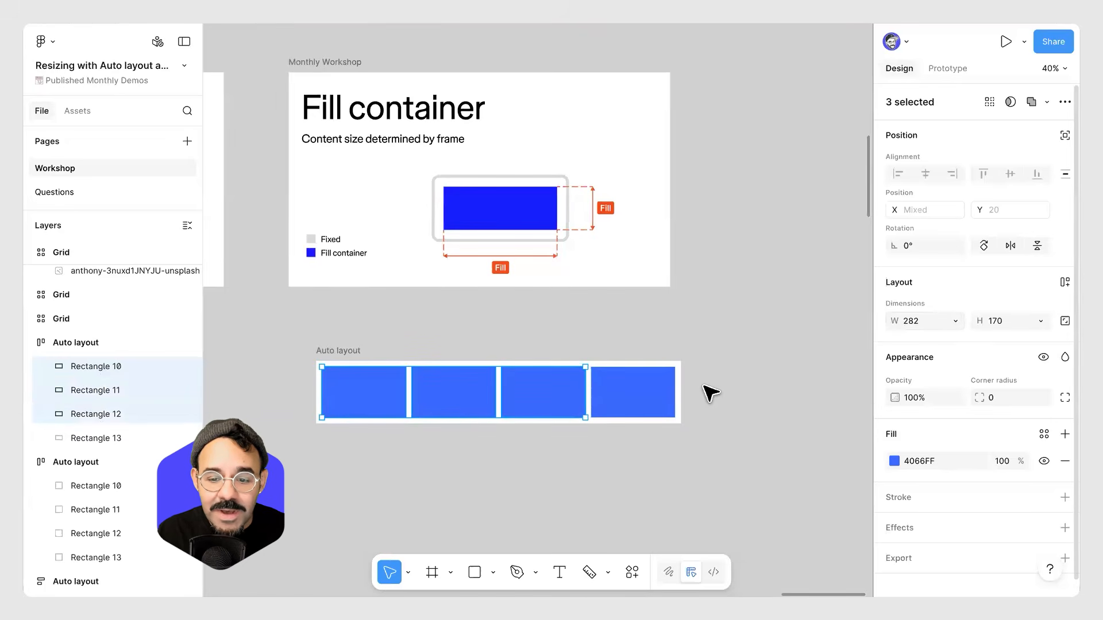
{"action": "left_click", "coordinate": [625, 410], "text": "shift"}
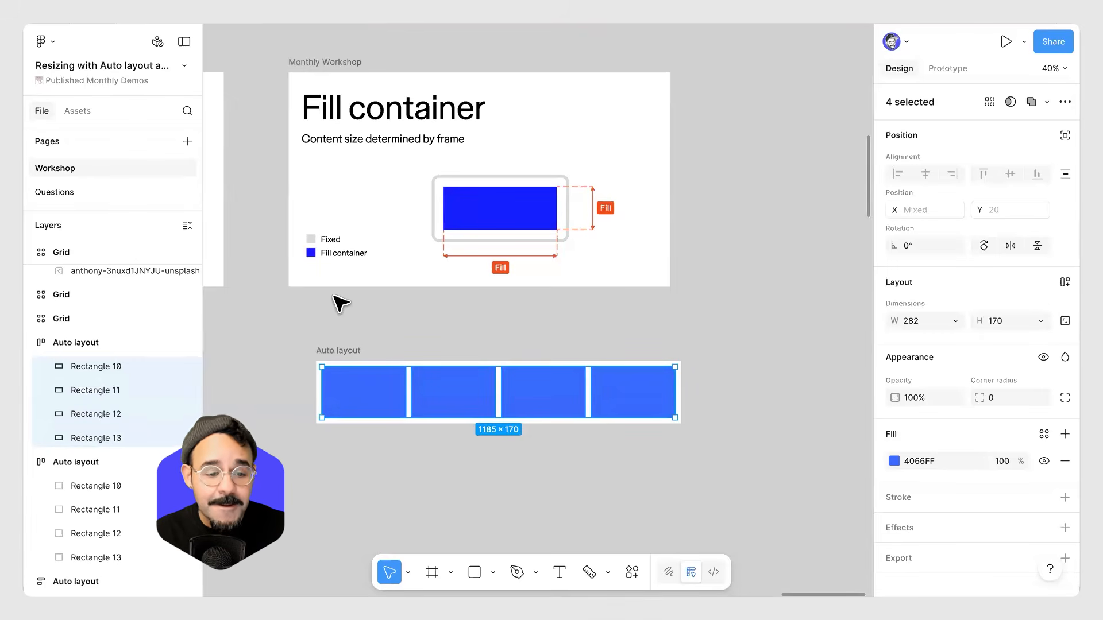
{"action": "left_click", "coordinate": [340, 340]}
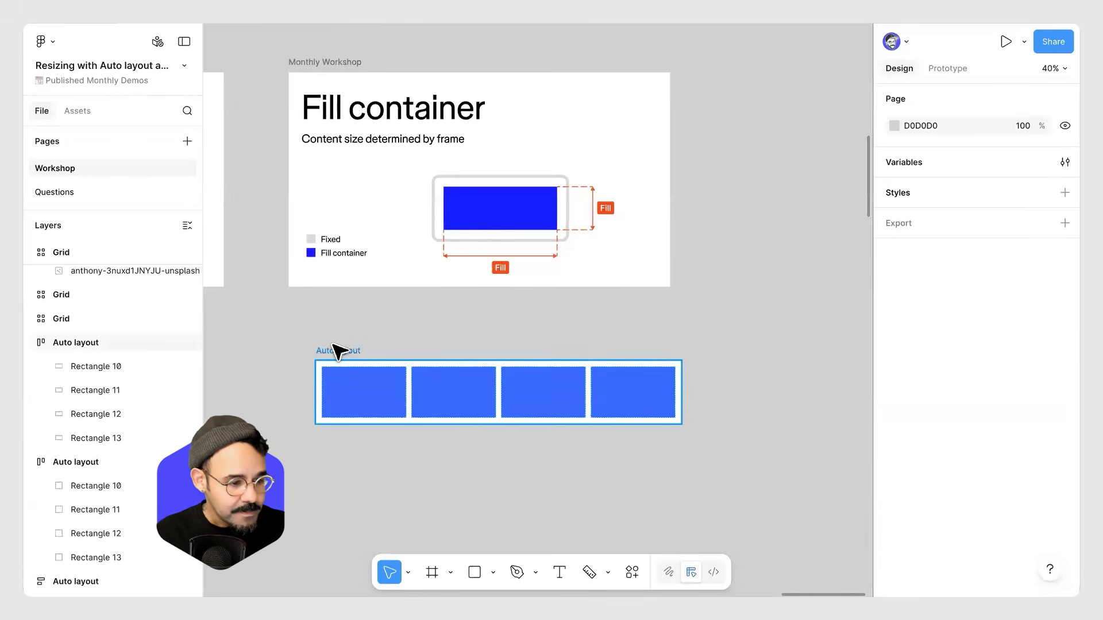
{"action": "mouse_move", "coordinate": [340, 353]}
{"action": "left_mouse_down"}
{"action": "mouse_move", "coordinate": [312, 327]}
{"action": "mouse_move", "coordinate": [336, 342]}
{"action": "left_mouse_up"}
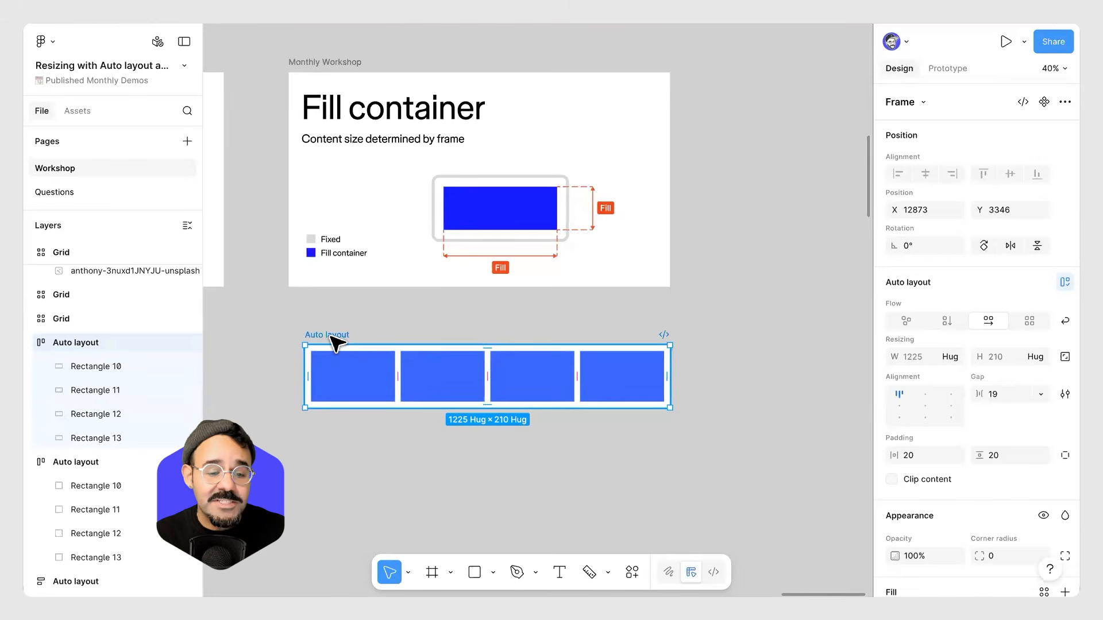
Pan around the canvas to survey the grid and auto layout example frames.
{"action": "left_click", "coordinate": [339, 494]}
{"action": "scroll", "coordinate": [334, 494], "scroll_direction": "down", "scroll_amount": 4}
{"action": "left_click_drag", "start_coordinate": [335, 495], "coordinate": [660, 361]}
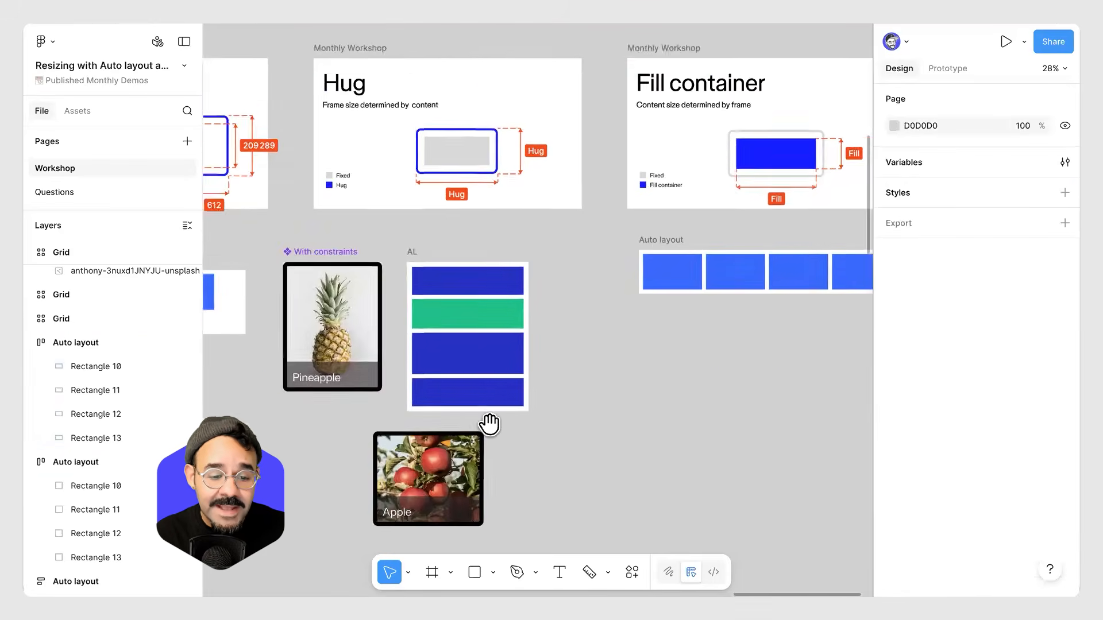
{"action": "scroll", "coordinate": [489, 424], "scroll_direction": "left", "scroll_amount": 15}
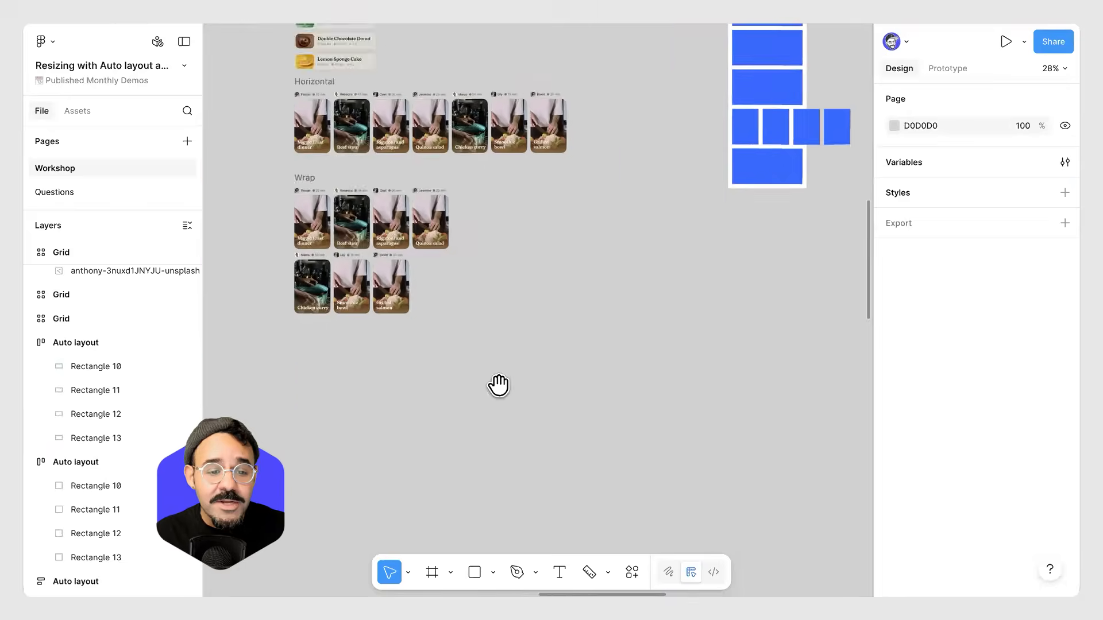
{"action": "scroll", "coordinate": [498, 385], "scroll_direction": "down", "scroll_amount": 15}
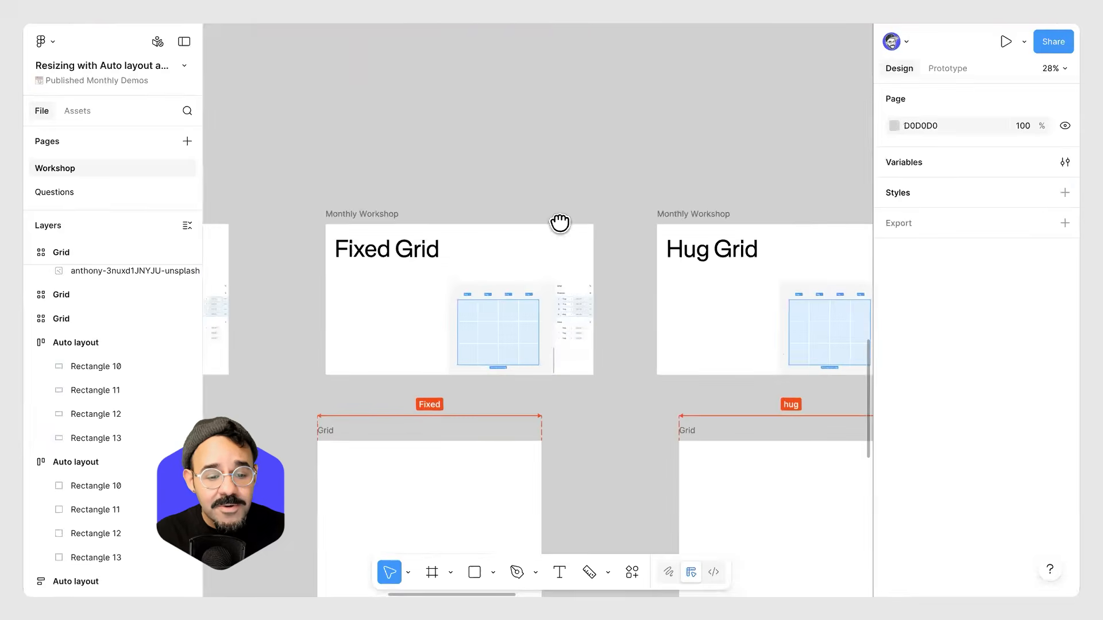
{"action": "scroll", "coordinate": [560, 223], "scroll_direction": "left", "scroll_amount": 15}
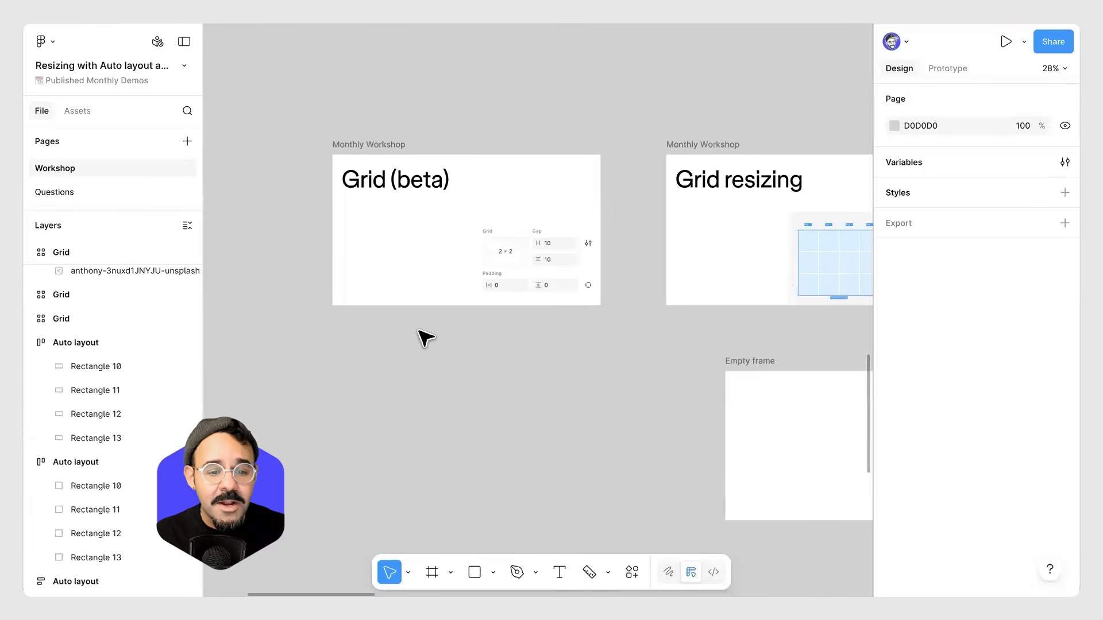
{"action": "scroll", "coordinate": [425, 335], "scroll_direction": "down", "scroll_amount": 3}
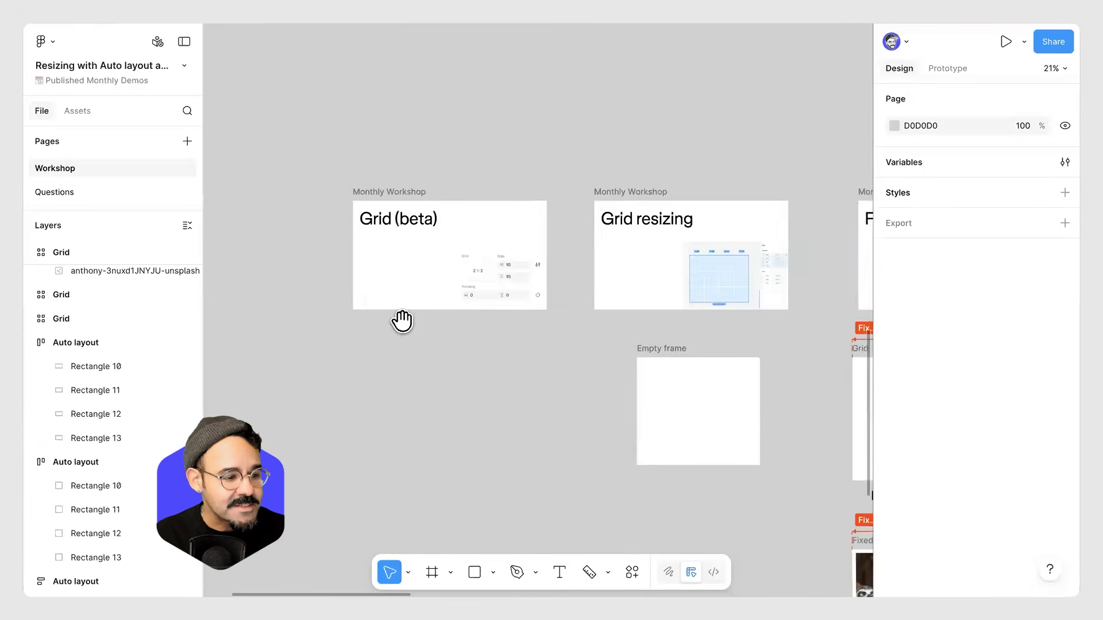
{"action": "scroll", "coordinate": [522, 221], "scroll_direction": "right", "scroll_amount": 5}
{"action": "scroll", "coordinate": [471, 320], "scroll_direction": "up", "scroll_amount": 10}
{"action": "scroll", "coordinate": [582, 269], "scroll_direction": "right", "scroll_amount": 15}
{"action": "scroll", "coordinate": [453, 288], "scroll_direction": "up", "scroll_amount": 3}
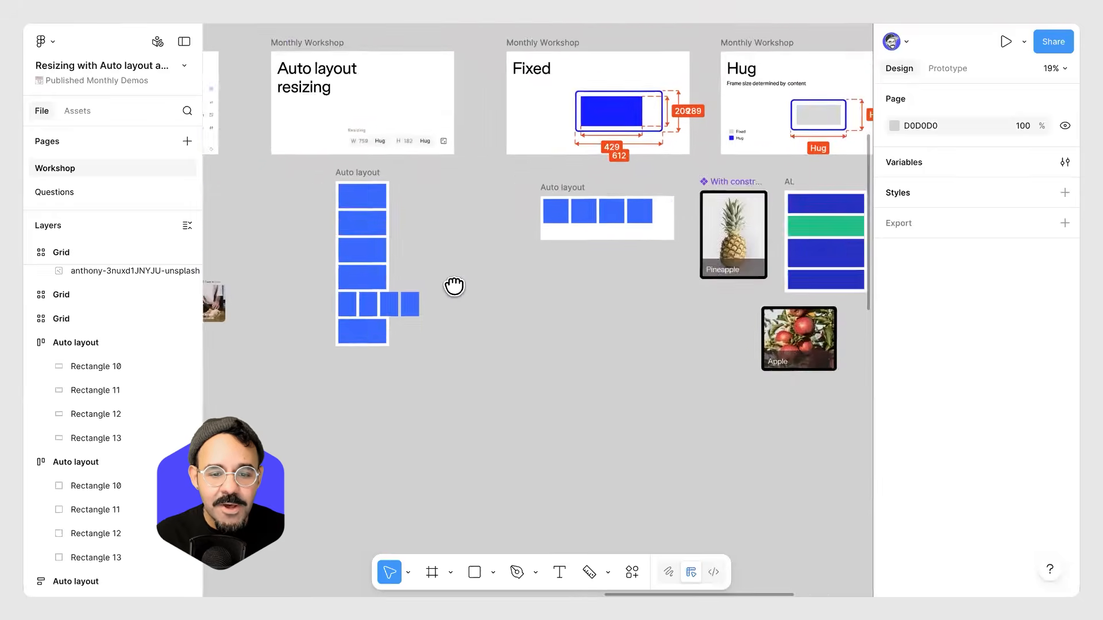
{"action": "scroll", "coordinate": [583, 260], "scroll_direction": "up", "scroll_amount": 5}
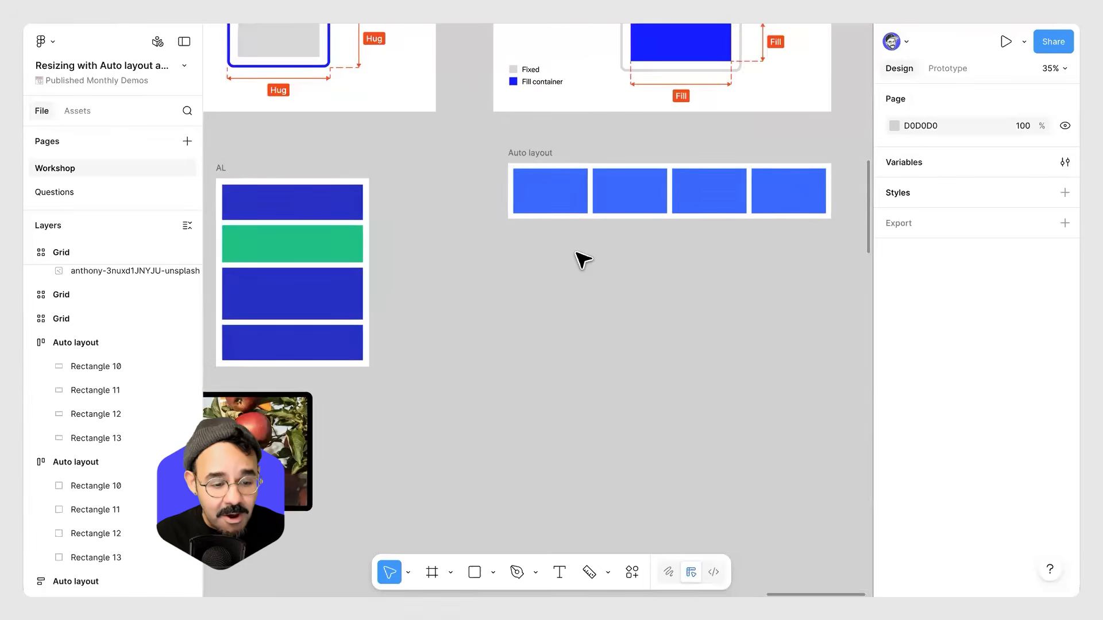
Move the apple instance below the Auto layout frame.
{"action": "scroll", "coordinate": [510, 310], "scroll_direction": "down", "scroll_amount": 3}
{"action": "scroll", "coordinate": [509, 310], "scroll_direction": "left", "scroll_amount": 5}
{"action": "left_click_drag", "start_coordinate": [445, 351], "coordinate": [692, 281]}
{"action": "scroll", "coordinate": [736, 306], "scroll_direction": "up", "scroll_amount": 3}
{"action": "scroll", "coordinate": [661, 308], "scroll_direction": "right", "scroll_amount": 5}
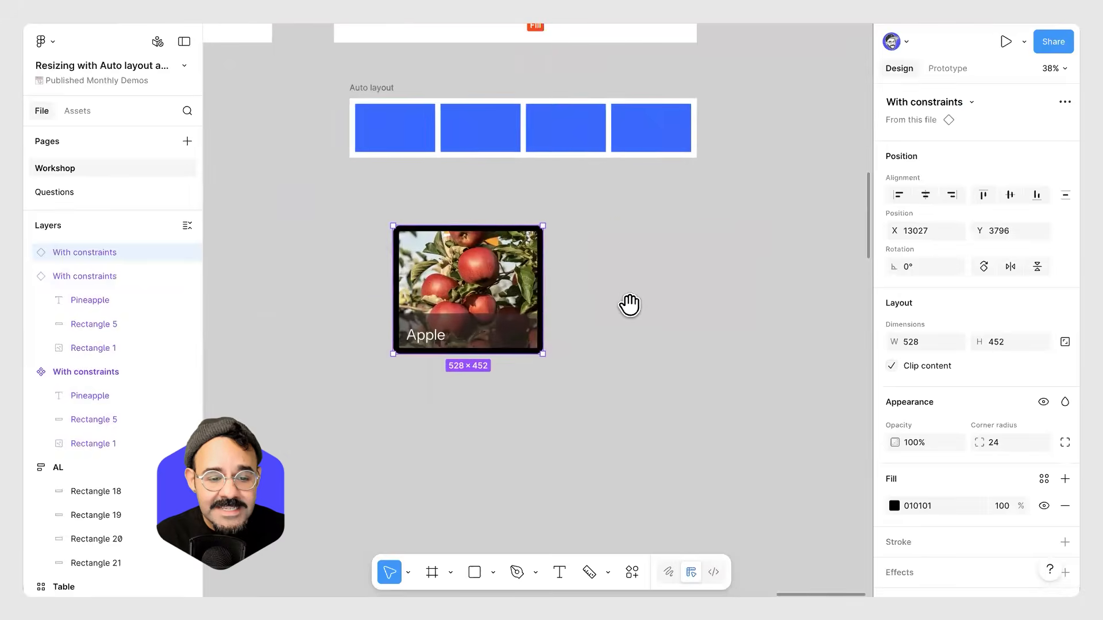
{"action": "scroll", "coordinate": [513, 300], "scroll_direction": "up", "scroll_amount": 2}
Make the apple instance about 328 × 560 px and duplicate it into a row of four cards.
{"action": "left_click_drag", "start_coordinate": [486, 400], "coordinate": [459, 402]}
{"action": "left_click_drag", "start_coordinate": [392, 294], "coordinate": [518, 298], "text": "alt"}
{"action": "left_click_drag", "start_coordinate": [519, 298], "coordinate": [771, 316], "text": "alt"}
{"action": "left_click", "coordinate": [616, 448]}
{"action": "scroll", "coordinate": [512, 436], "scroll_direction": "down", "scroll_amount": 3, "text": "ctrl"}
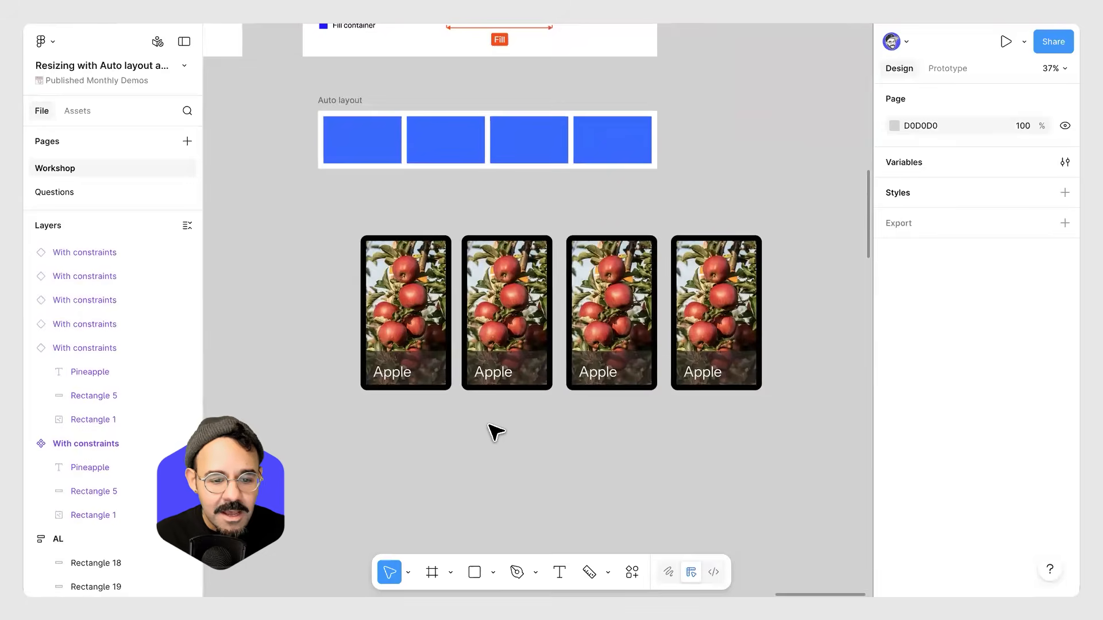
Select the four apple cards and wrap them in an auto layout frame.
{"action": "left_click_drag", "start_coordinate": [383, 429], "coordinate": [702, 333]}
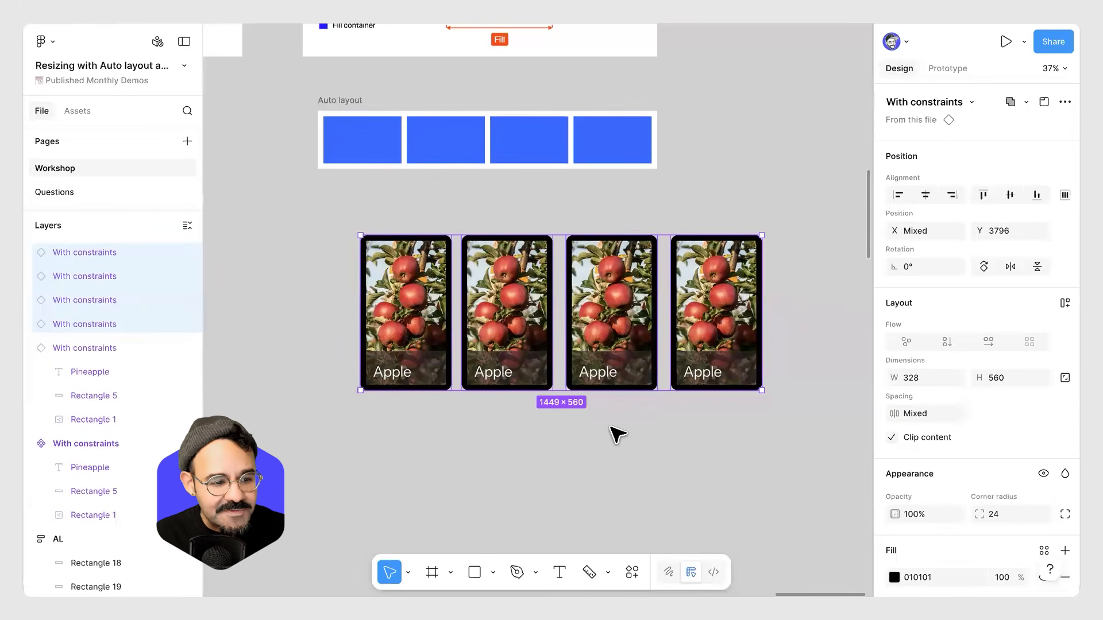
{"action": "key", "text": "shift+a"}
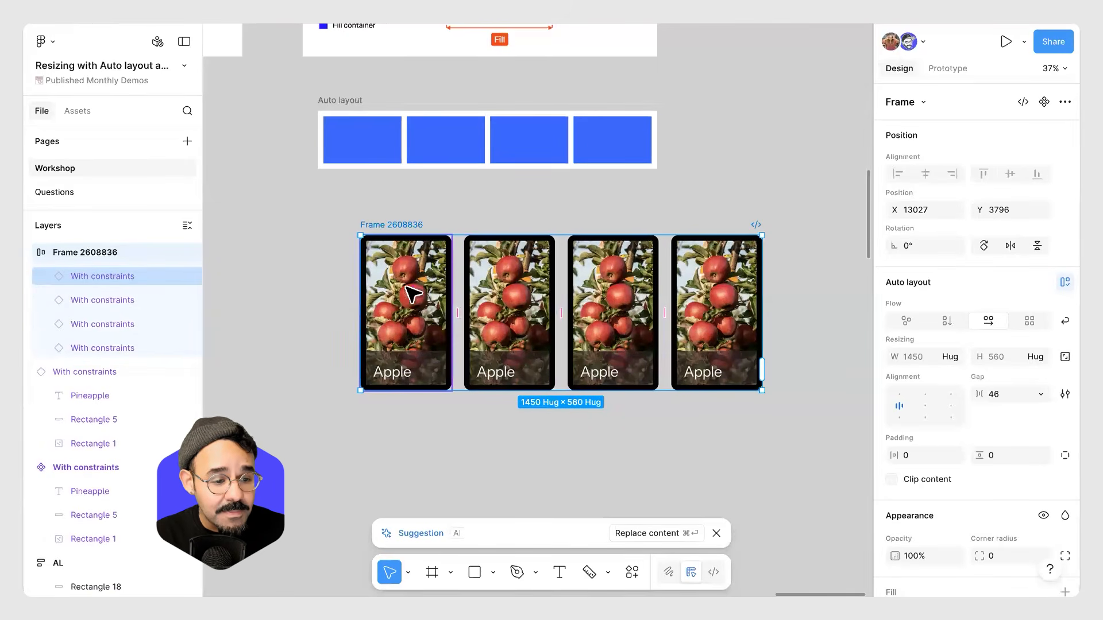
Rename the new auto layout frame to Gallery row.
{"action": "double_click", "coordinate": [103, 251]}
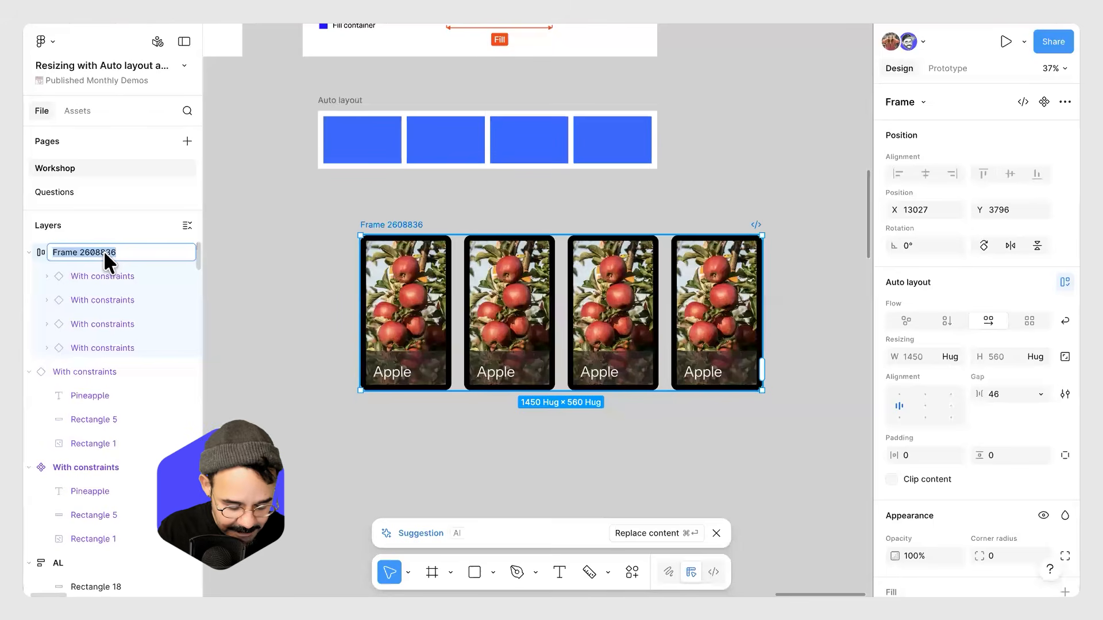
{"action": "type", "text": "Gallery"}
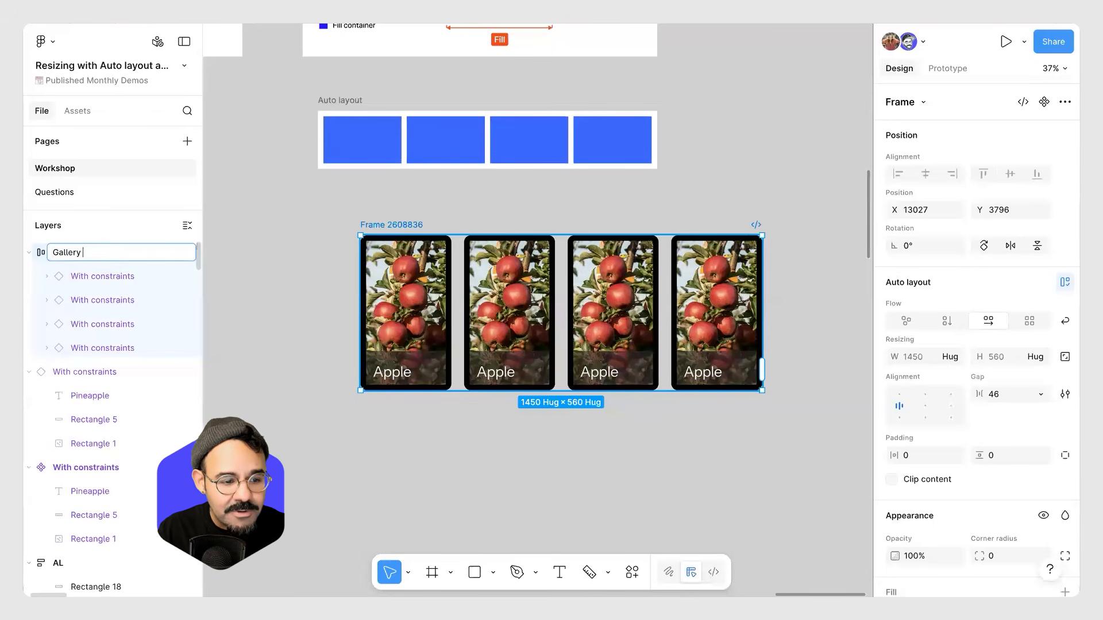
{"action": "type", "text": " row"}
{"action": "key", "text": "Return"}
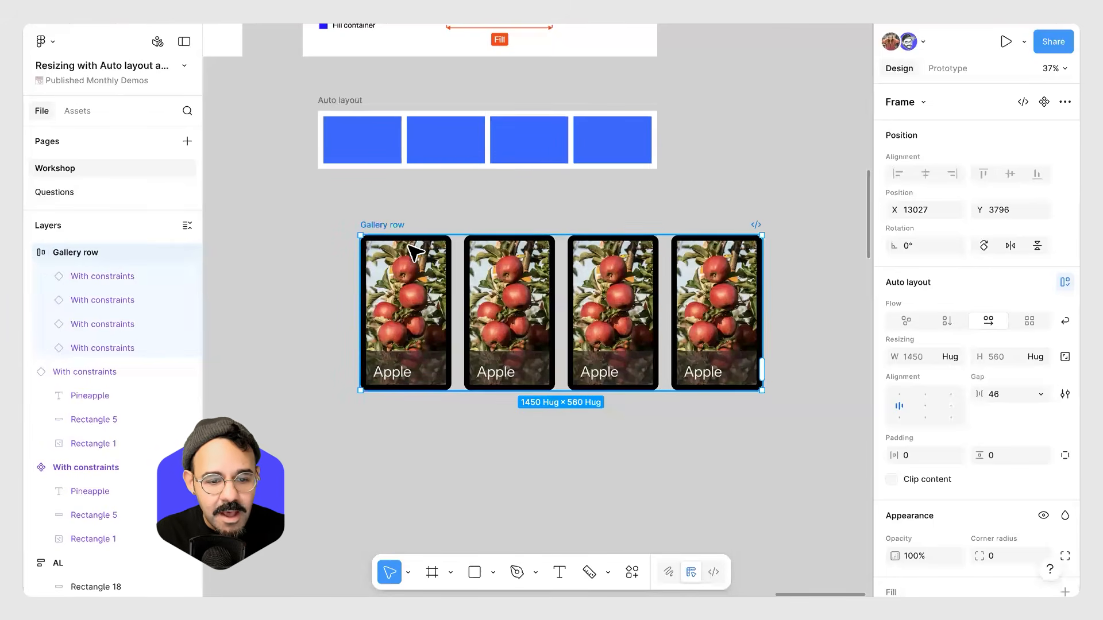
{"action": "left_click", "coordinate": [418, 283]}
{"action": "left_click", "coordinate": [515, 279]}
{"action": "left_click", "coordinate": [664, 301]}
{"action": "left_click", "coordinate": [713, 301]}
{"action": "left_click", "coordinate": [407, 214]}
{"action": "left_click", "coordinate": [386, 226]}
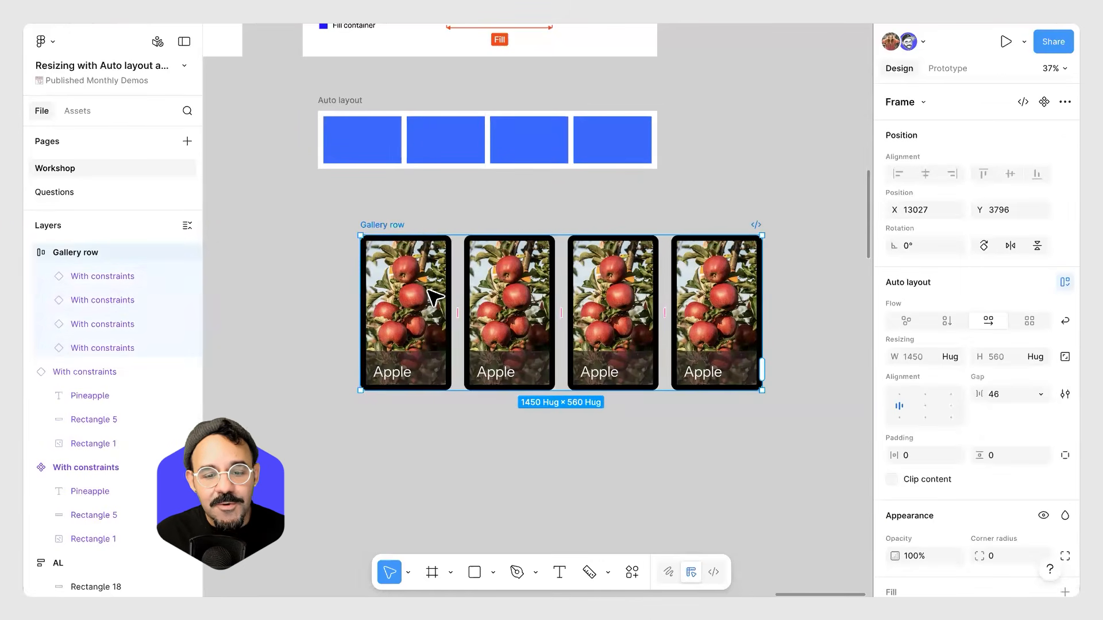
{"action": "left_click", "coordinate": [430, 216]}
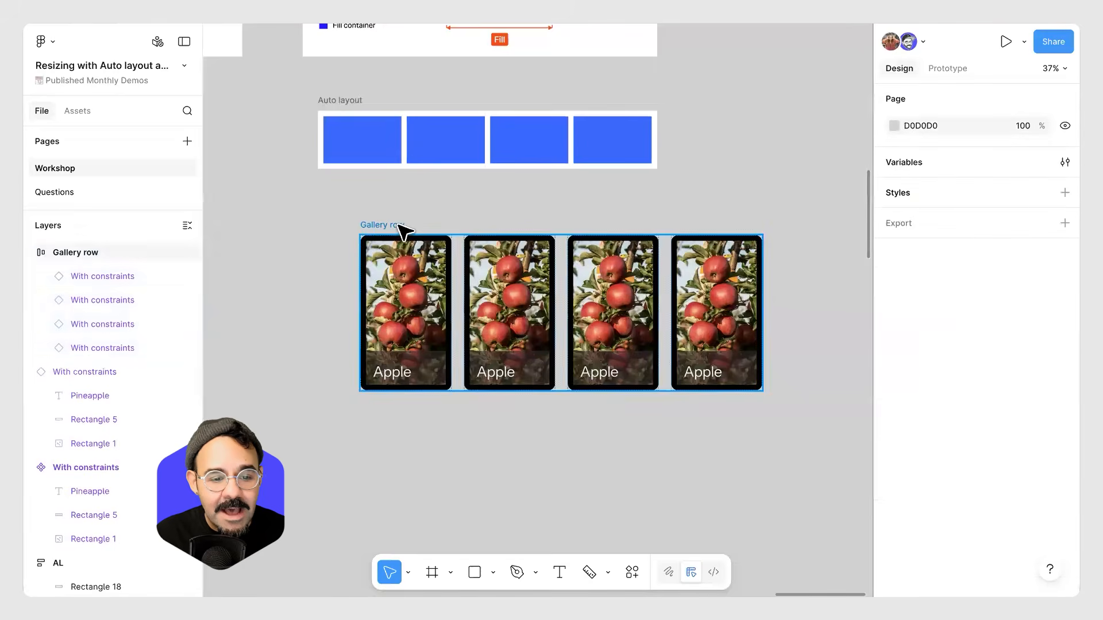
Enlarge the third apple card inside Gallery row to about 466 × 876 px.
{"action": "left_click", "coordinate": [109, 275]}
{"action": "left_click", "coordinate": [99, 251]}
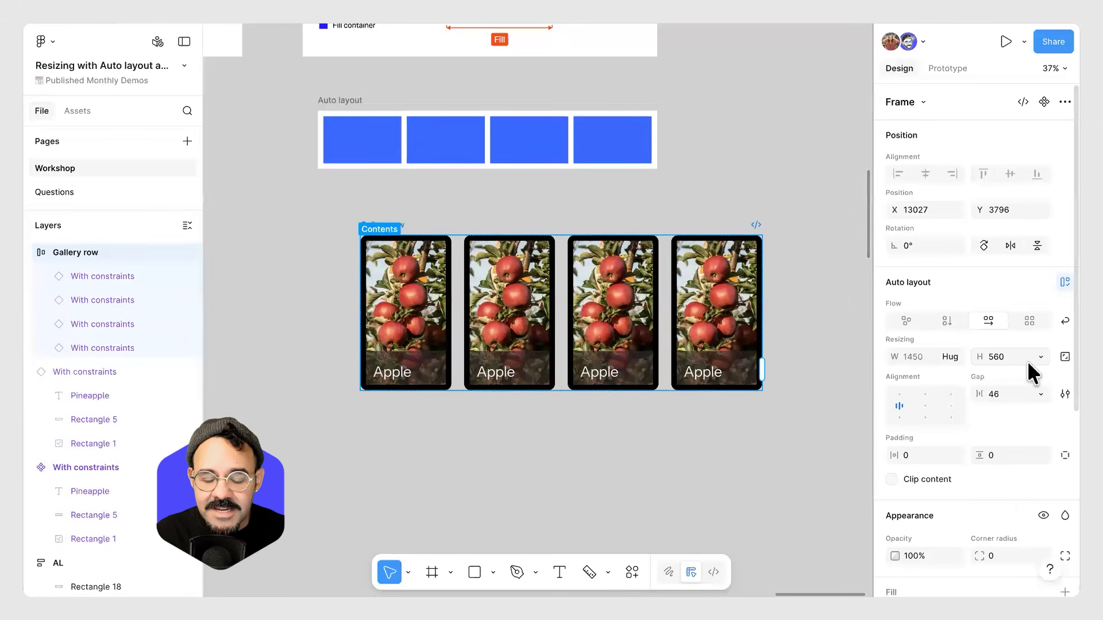
{"action": "left_click_drag", "start_coordinate": [616, 390], "coordinate": [697, 391]}
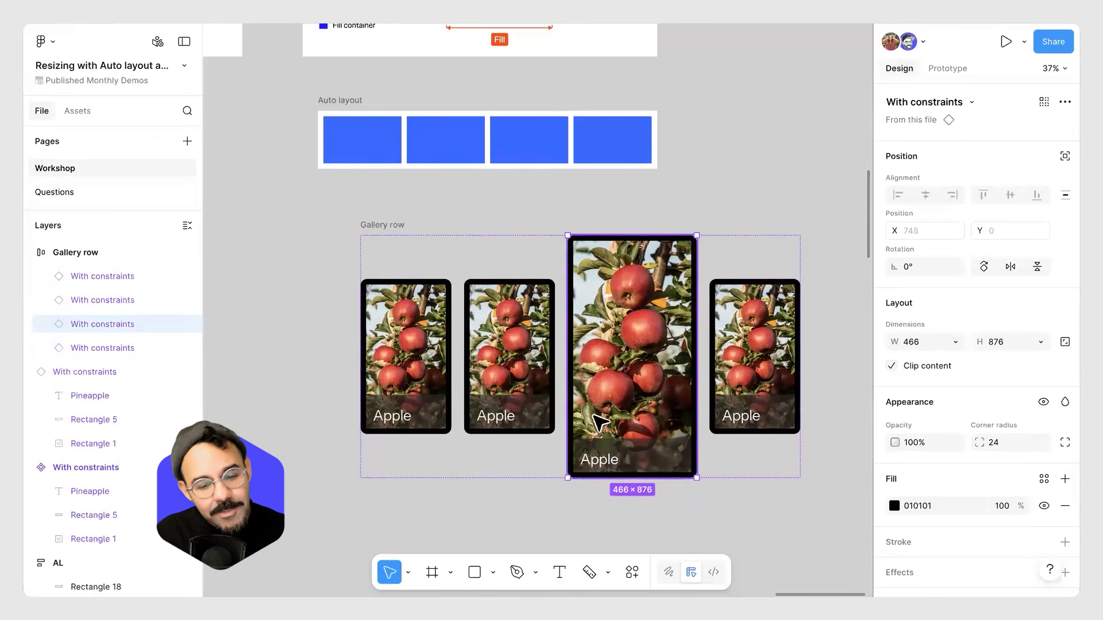
Shorten the first apple card to about 328 × 372 px and shorten the fourth card similarly.
{"action": "left_click", "coordinate": [438, 429]}
{"action": "left_click_drag", "start_coordinate": [436, 434], "coordinate": [437, 407]}
{"action": "left_click", "coordinate": [771, 394]}
{"action": "left_click_drag", "start_coordinate": [753, 433], "coordinate": [752, 408]}
{"action": "left_click", "coordinate": [758, 524]}
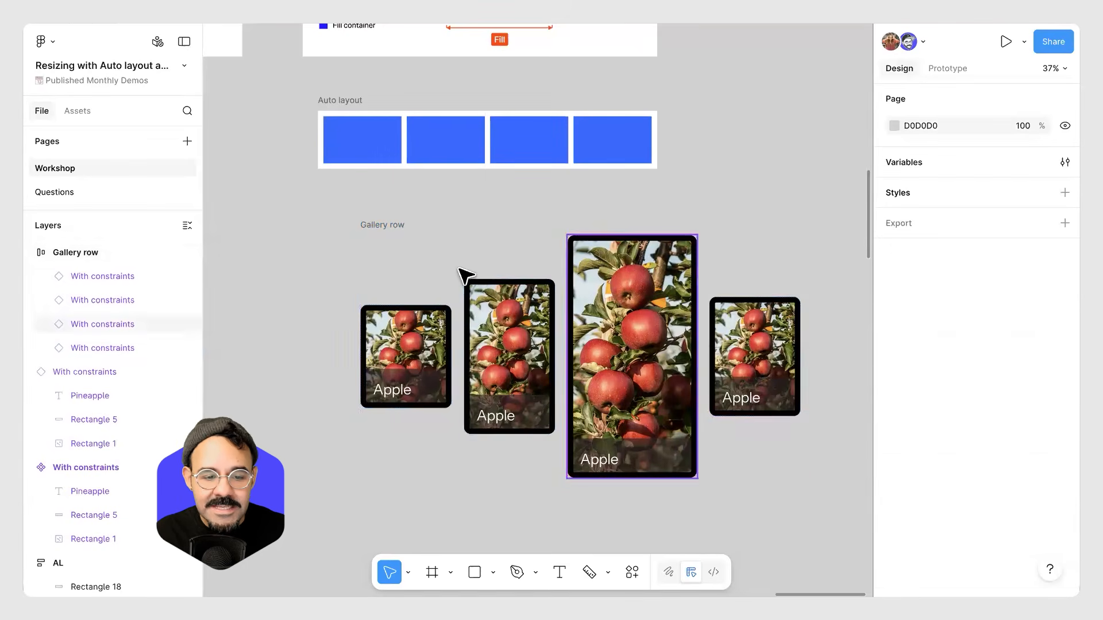
Move the Gallery row frame left and widen the second apple card to about 476 px.
{"action": "left_click_drag", "start_coordinate": [401, 228], "coordinate": [336, 229]}
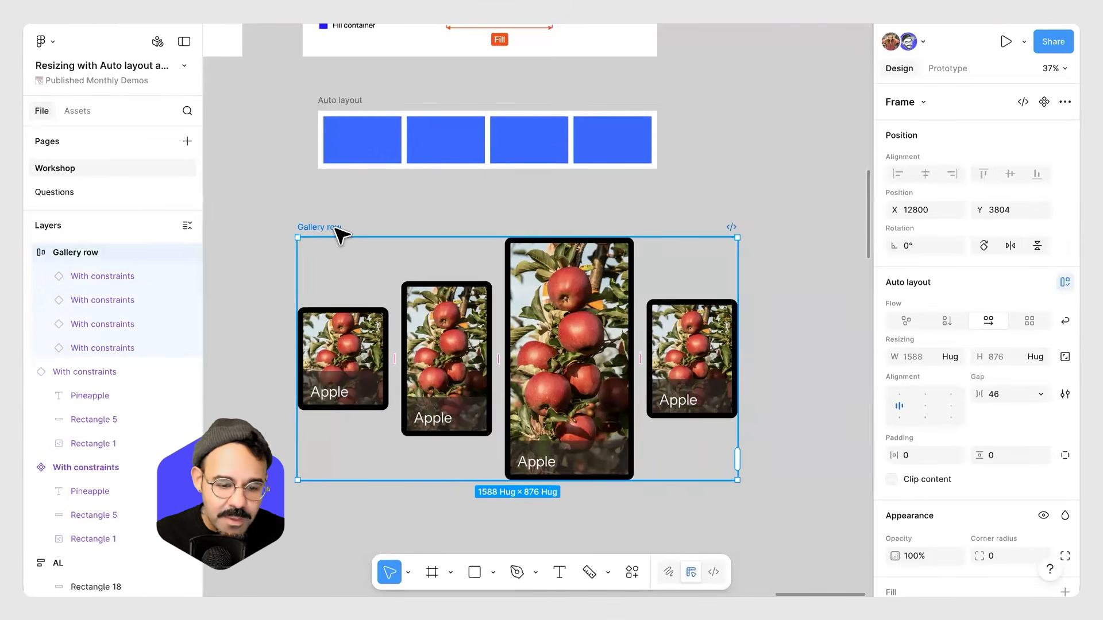
{"action": "left_click", "coordinate": [487, 371]}
{"action": "left_click_drag", "start_coordinate": [492, 371], "coordinate": [530, 385]}
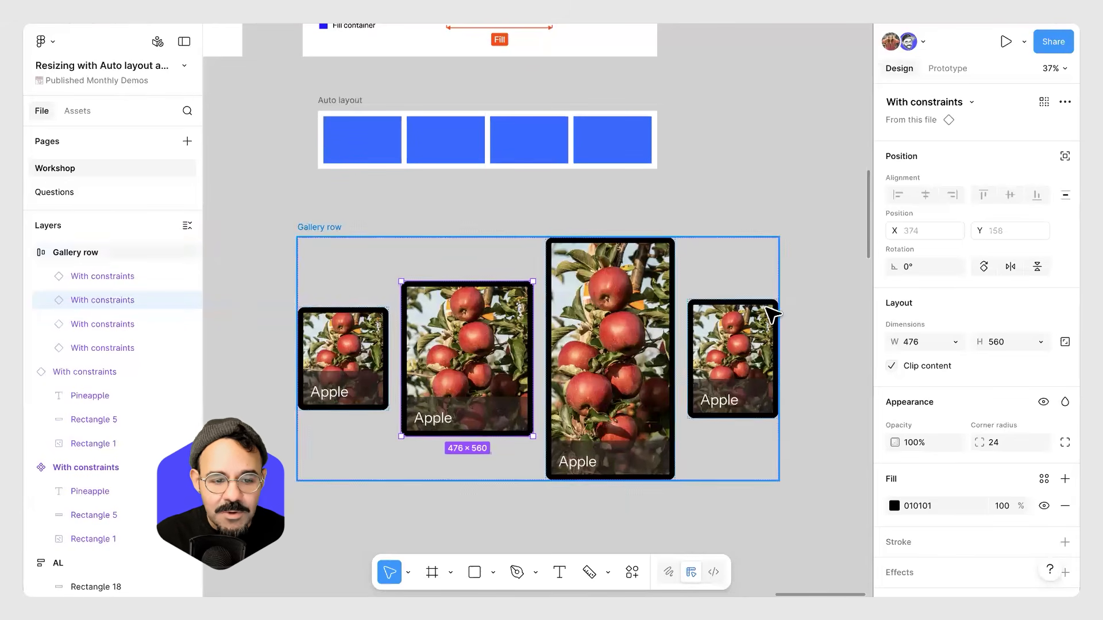
{"action": "key", "text": "Escape"}
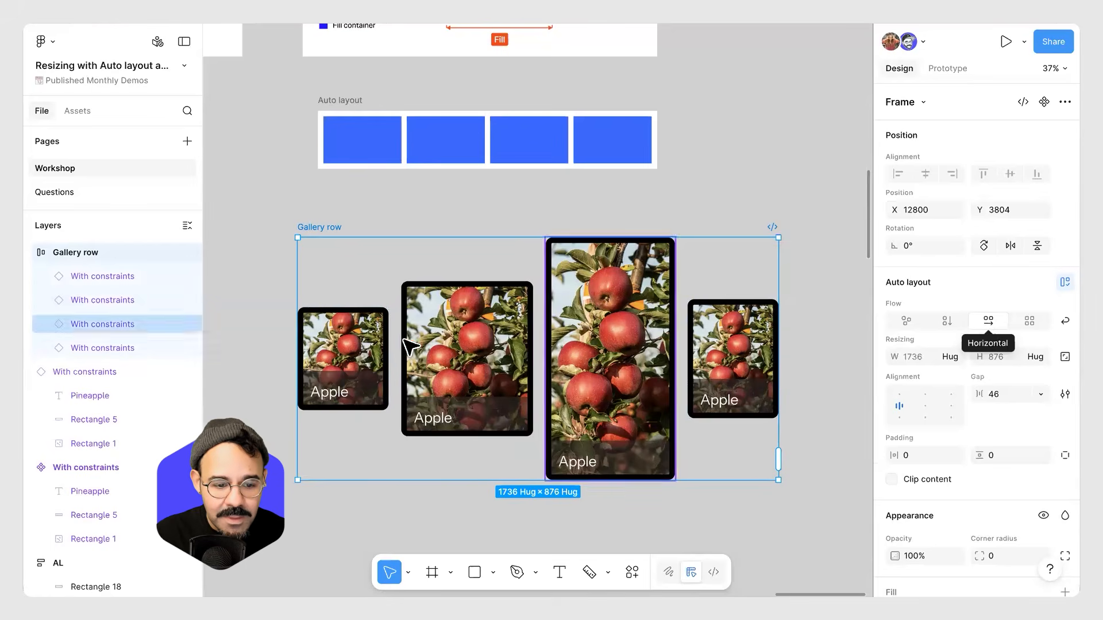
Select all four apple cards and set their width to Fill container.
{"action": "left_click", "coordinate": [347, 352]}
{"action": "left_click", "coordinate": [475, 352]}
{"action": "left_click", "coordinate": [612, 362]}
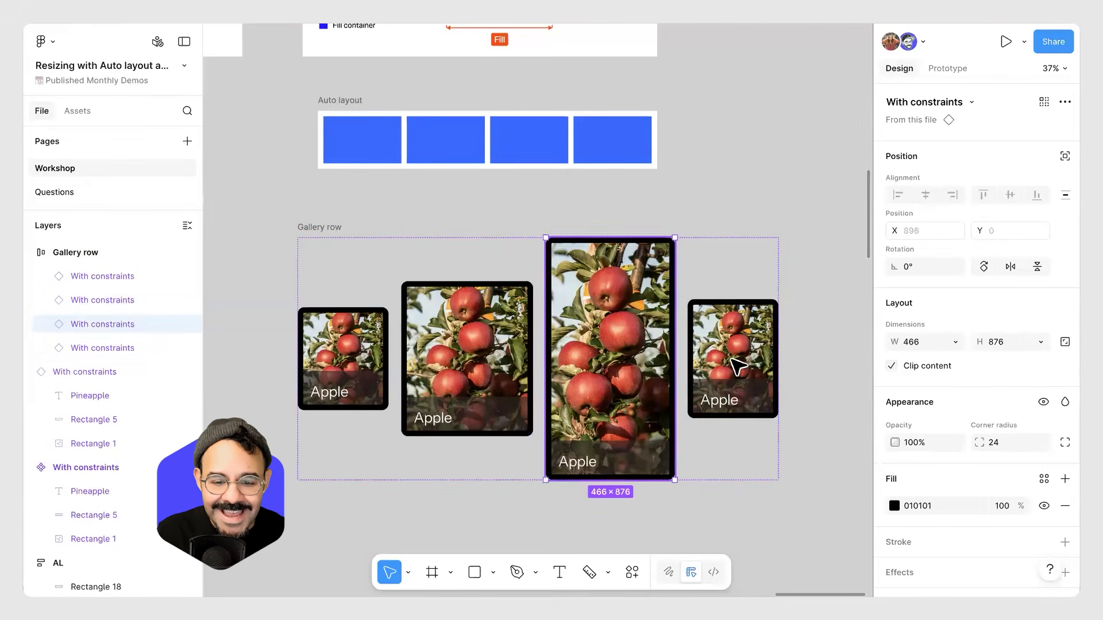
{"action": "left_click", "coordinate": [732, 363]}
{"action": "left_click", "coordinate": [345, 345]}
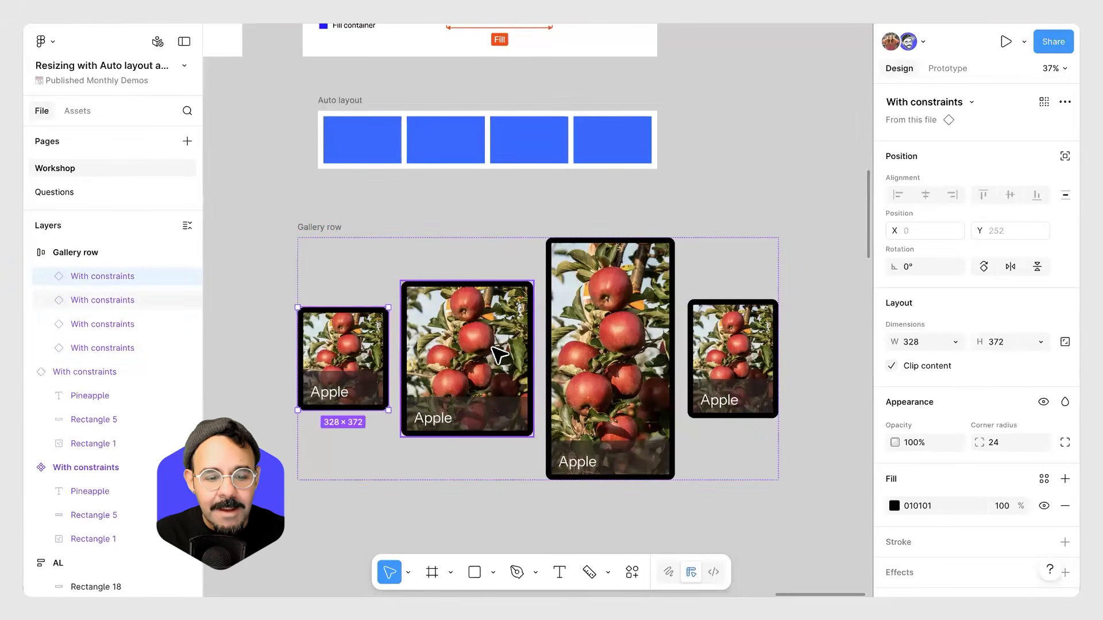
{"action": "left_click", "coordinate": [494, 353], "text": "shift"}
{"action": "left_click", "coordinate": [637, 362], "text": "shift"}
{"action": "left_click", "coordinate": [754, 379], "text": "shift"}
{"action": "left_click", "coordinate": [754, 379], "text": "shift"}
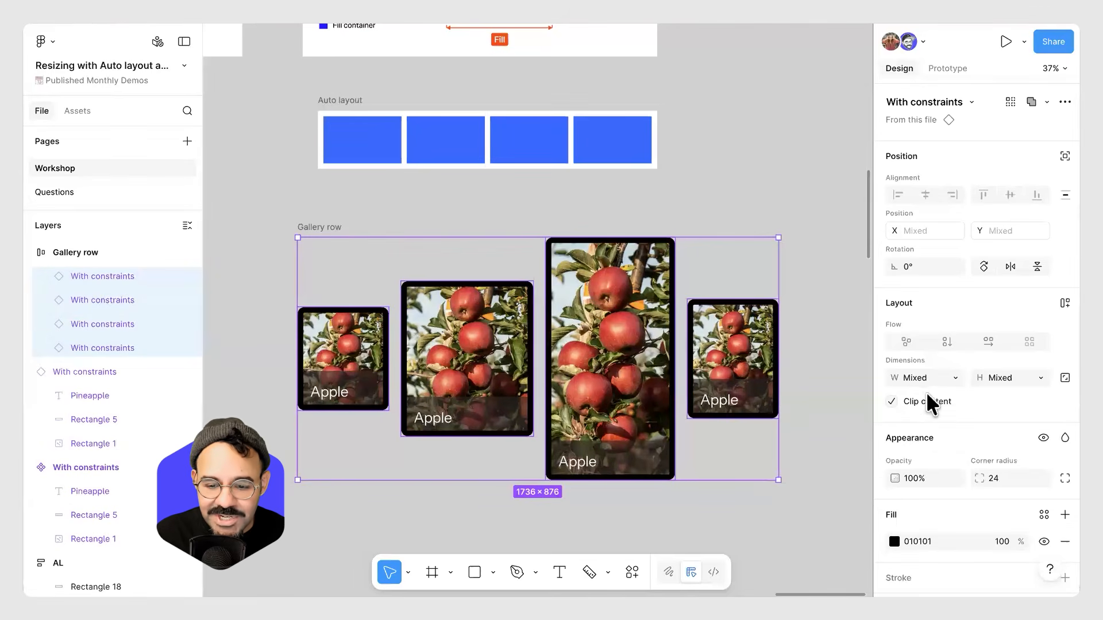
{"action": "left_click", "coordinate": [955, 377]}
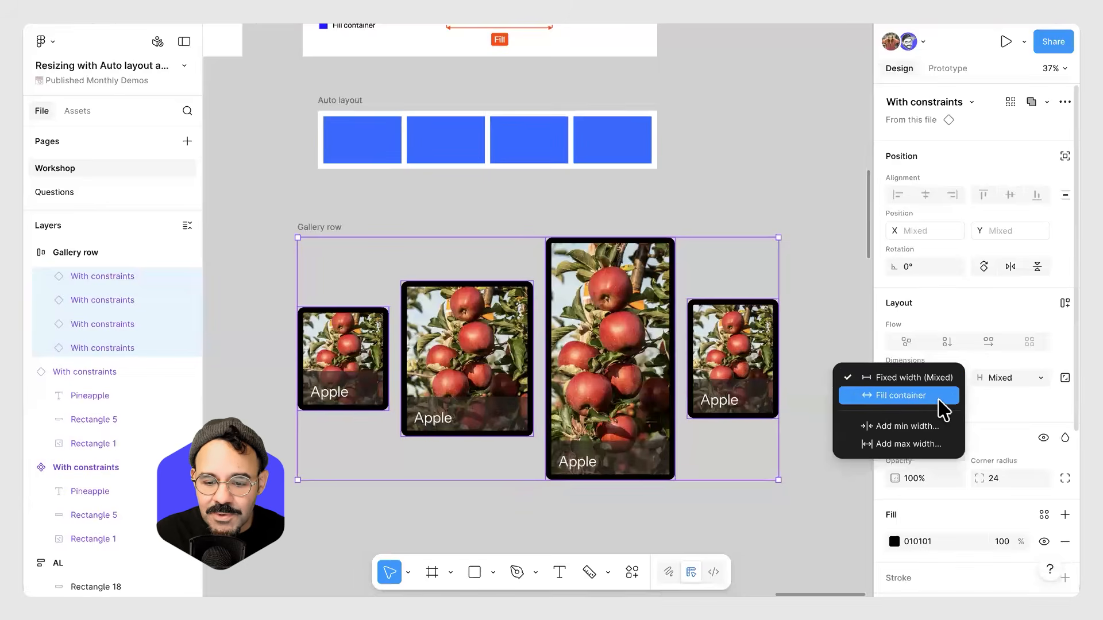
{"action": "left_click", "coordinate": [939, 397]}
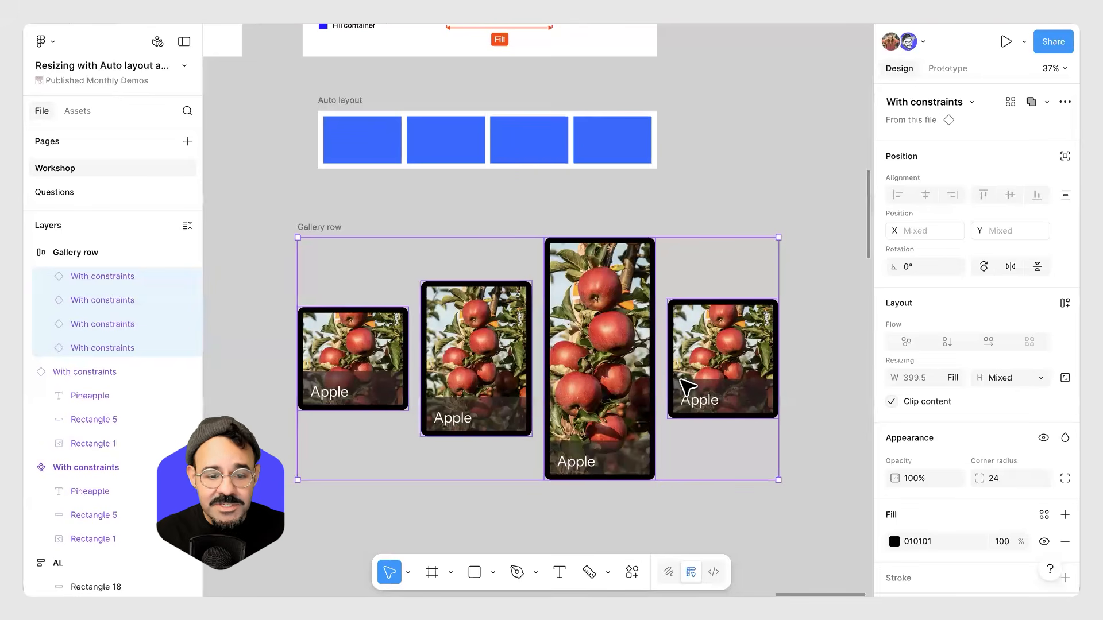
Resize the Gallery row frame to about 1717 × 974 px.
{"action": "left_click", "coordinate": [330, 228]}
{"action": "left_click_drag", "start_coordinate": [778, 436], "coordinate": [792, 410]}
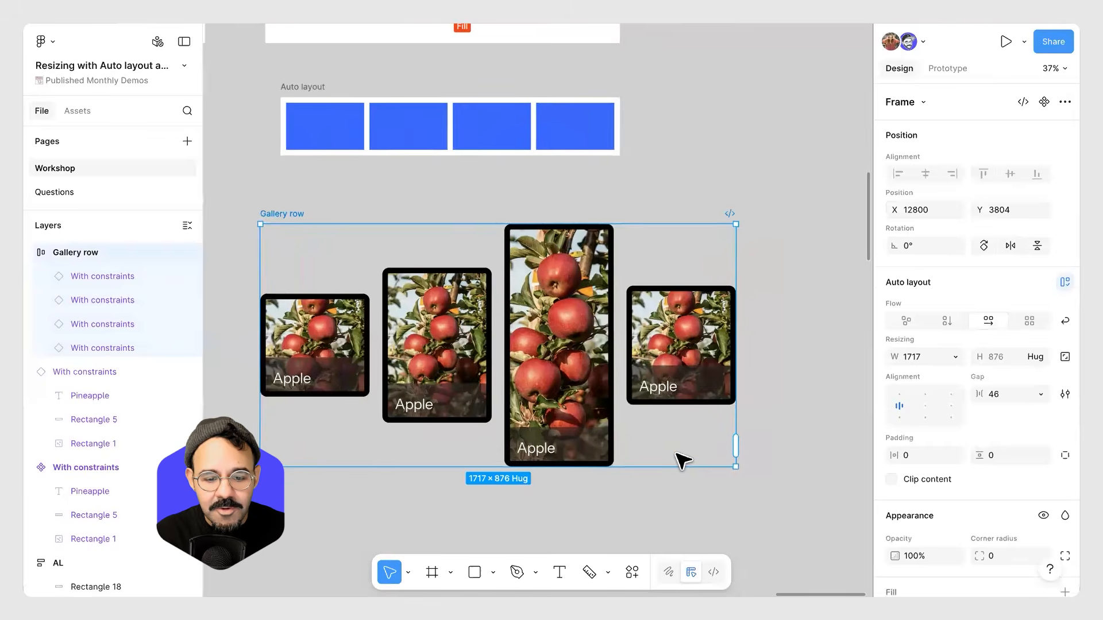
{"action": "left_click_drag", "start_coordinate": [670, 465], "coordinate": [677, 494]}
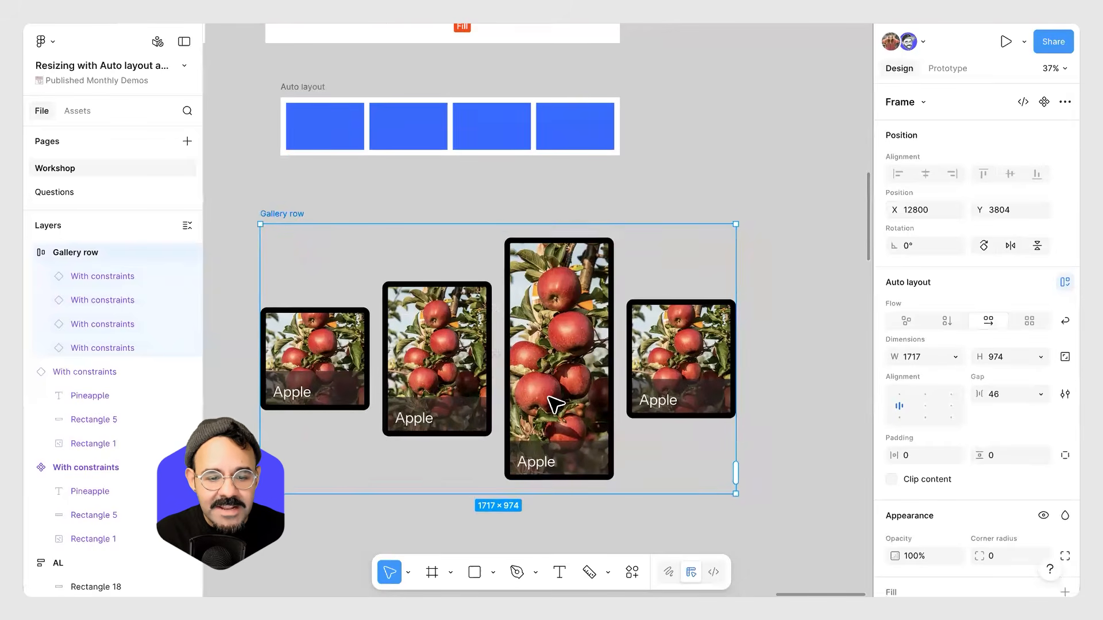
Widen the second apple card to about 687 px, giving it a fixed width.
{"action": "left_click", "coordinate": [426, 372]}
{"action": "left_click", "coordinate": [403, 348]}
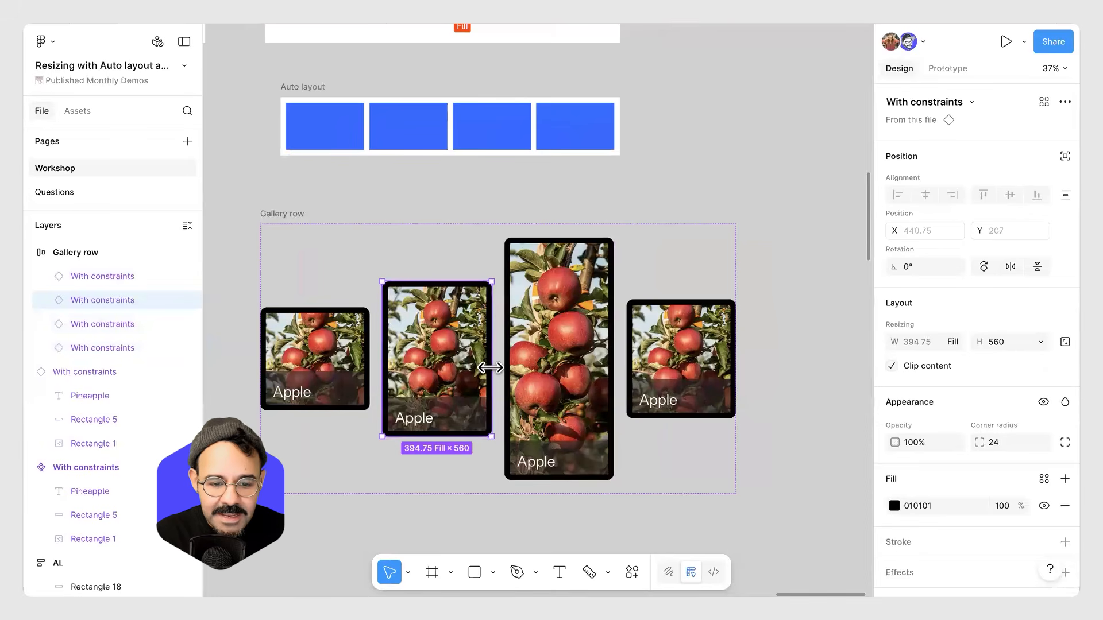
{"action": "left_click_drag", "start_coordinate": [504, 368], "coordinate": [546, 367]}
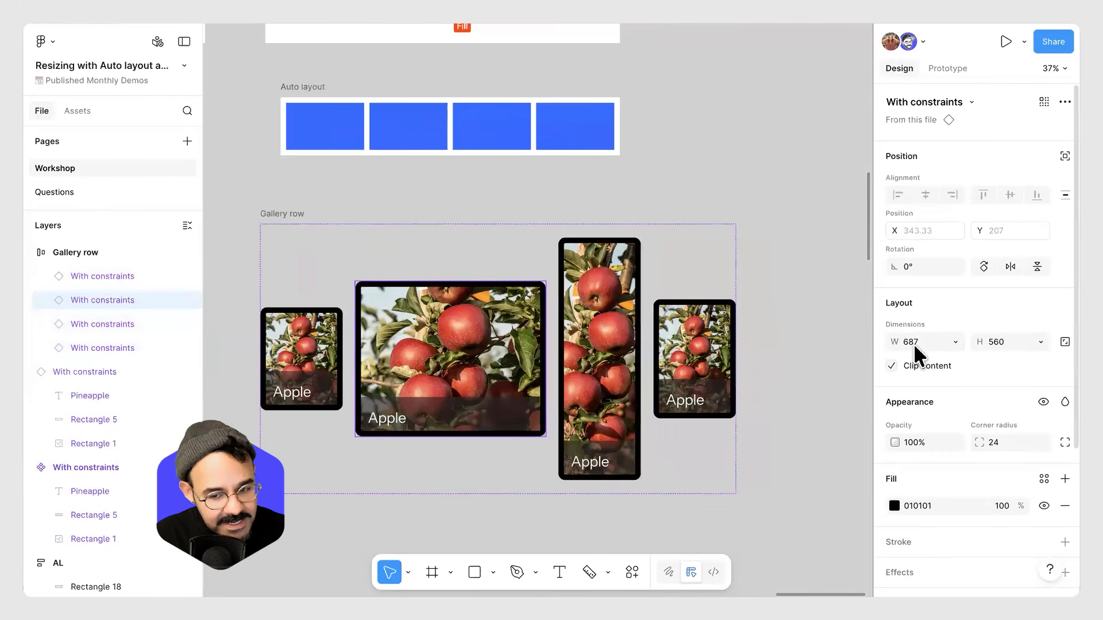
Drag the Gallery row frame narrower and back to compare how the fill and fixed cards respond.
{"action": "left_click", "coordinate": [586, 359]}
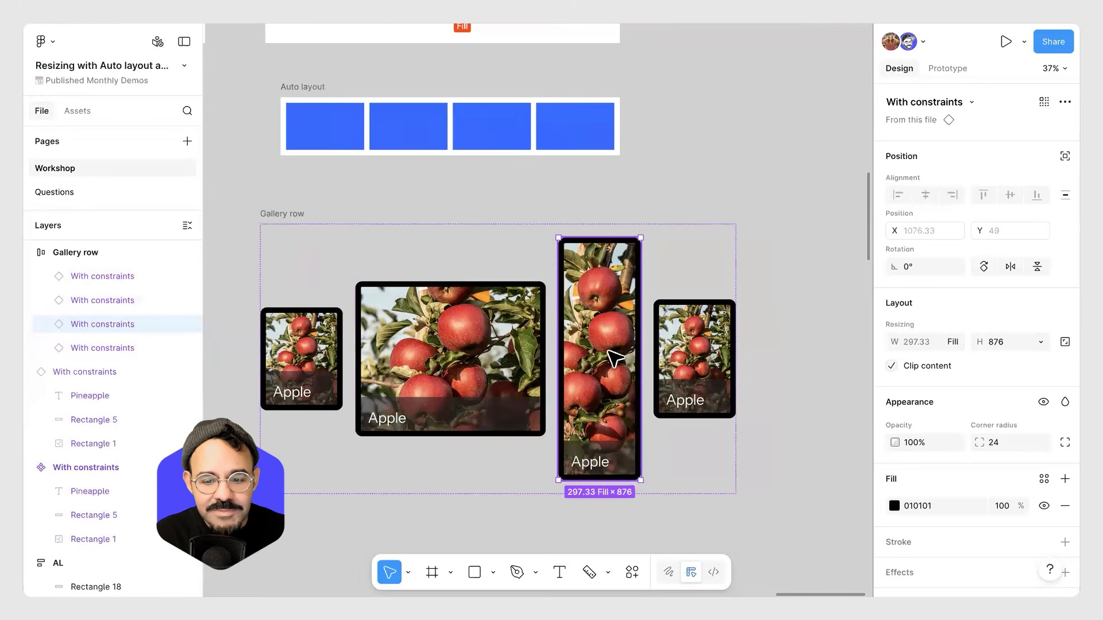
{"action": "left_click", "coordinate": [752, 425]}
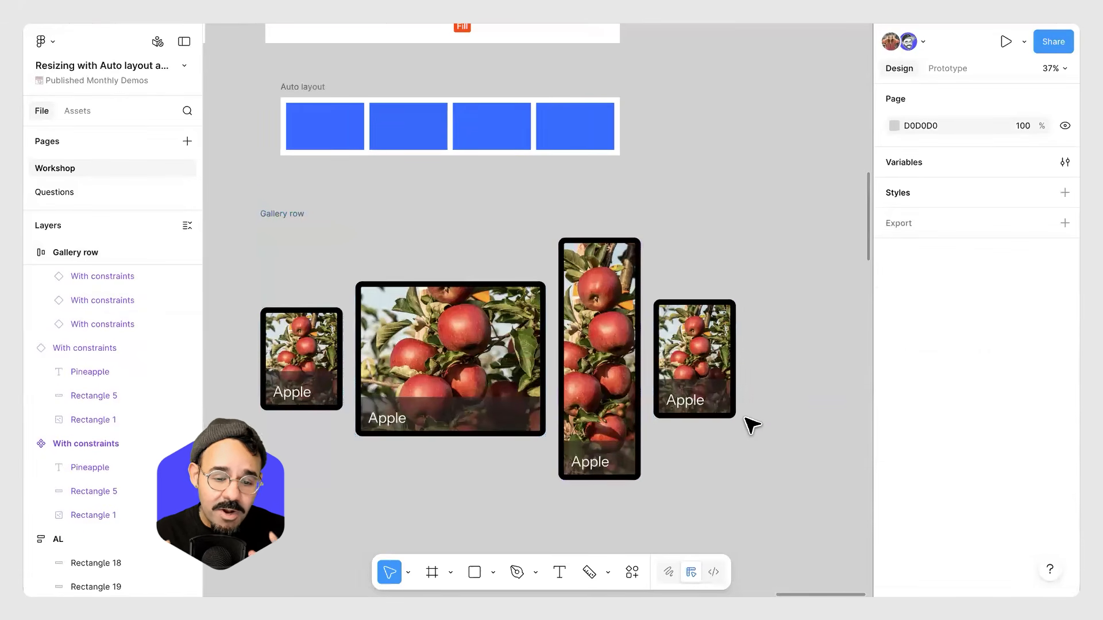
{"action": "left_click", "coordinate": [606, 360]}
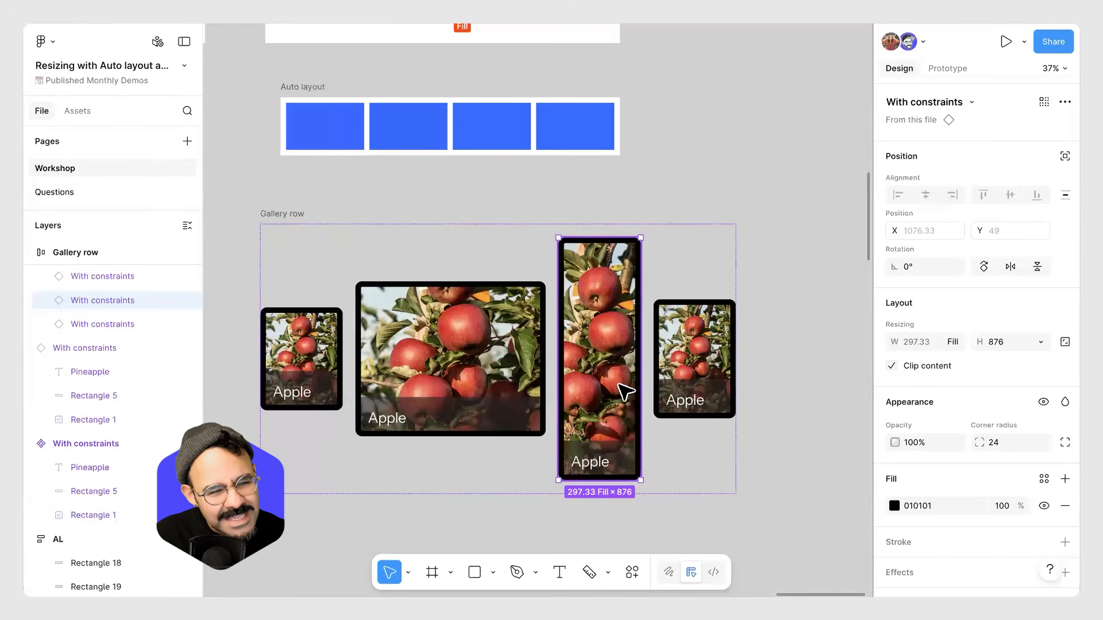
{"action": "left_click", "coordinate": [291, 217]}
{"action": "mouse_move", "coordinate": [730, 441]}
{"action": "left_mouse_down"}
{"action": "mouse_move", "coordinate": [829, 442]}
{"action": "mouse_move", "coordinate": [736, 448]}
{"action": "left_mouse_up"}
{"action": "scroll", "coordinate": [437, 354], "scroll_direction": "down", "scroll_amount": 2}
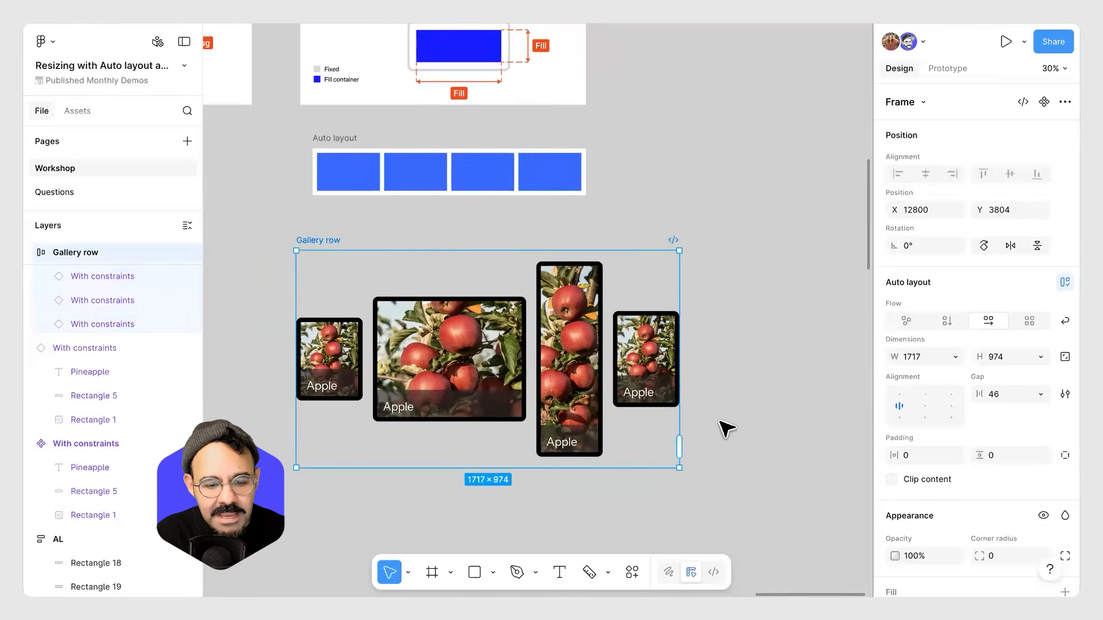
{"action": "mouse_move", "coordinate": [678, 424]}
{"action": "left_mouse_down"}
{"action": "mouse_move", "coordinate": [744, 422]}
{"action": "mouse_move", "coordinate": [660, 419]}
{"action": "left_mouse_up"}
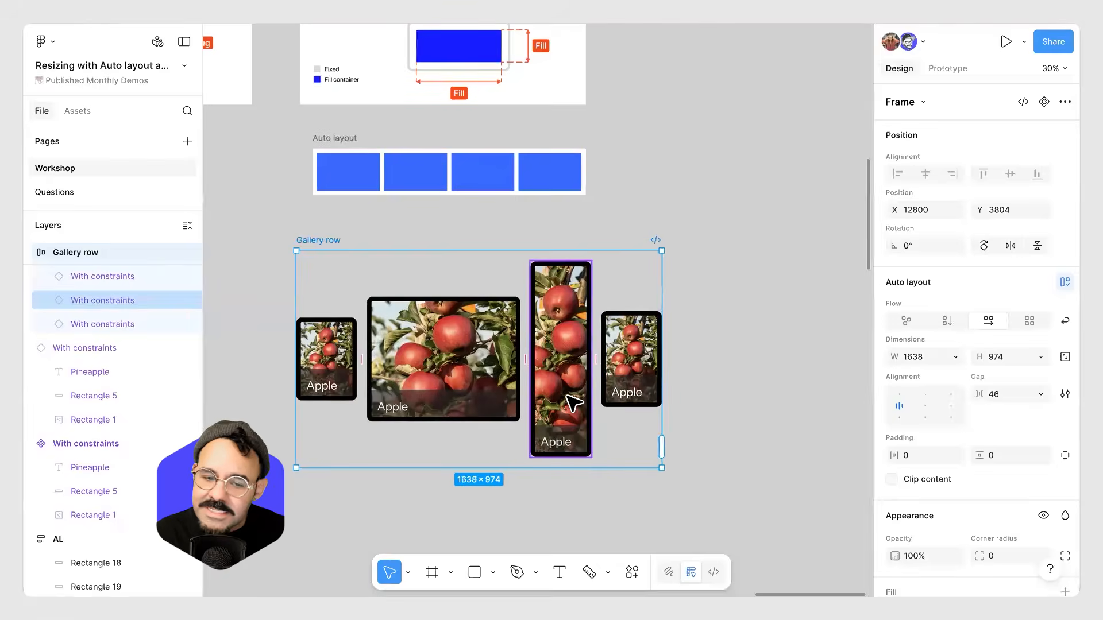
{"action": "scroll", "coordinate": [603, 401], "scroll_direction": "up", "scroll_amount": 3}
{"action": "left_click_drag", "start_coordinate": [775, 389], "coordinate": [825, 397]}
Set the second apple card's width to Fill container.
{"action": "left_click", "coordinate": [499, 374]}
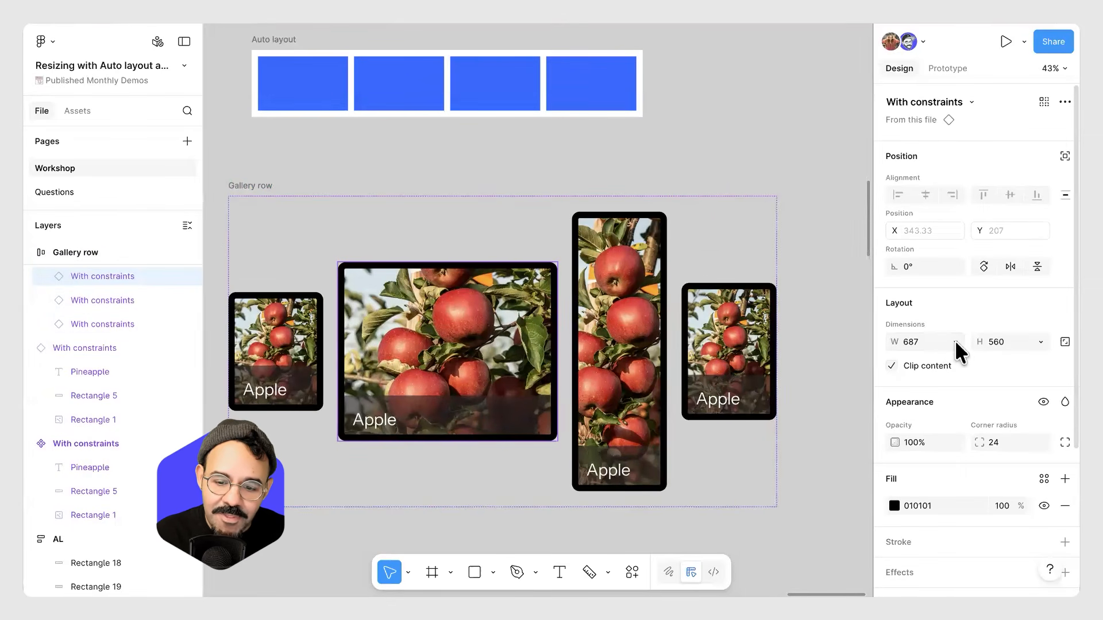
{"action": "left_click", "coordinate": [954, 340]}
{"action": "left_click", "coordinate": [950, 358]}
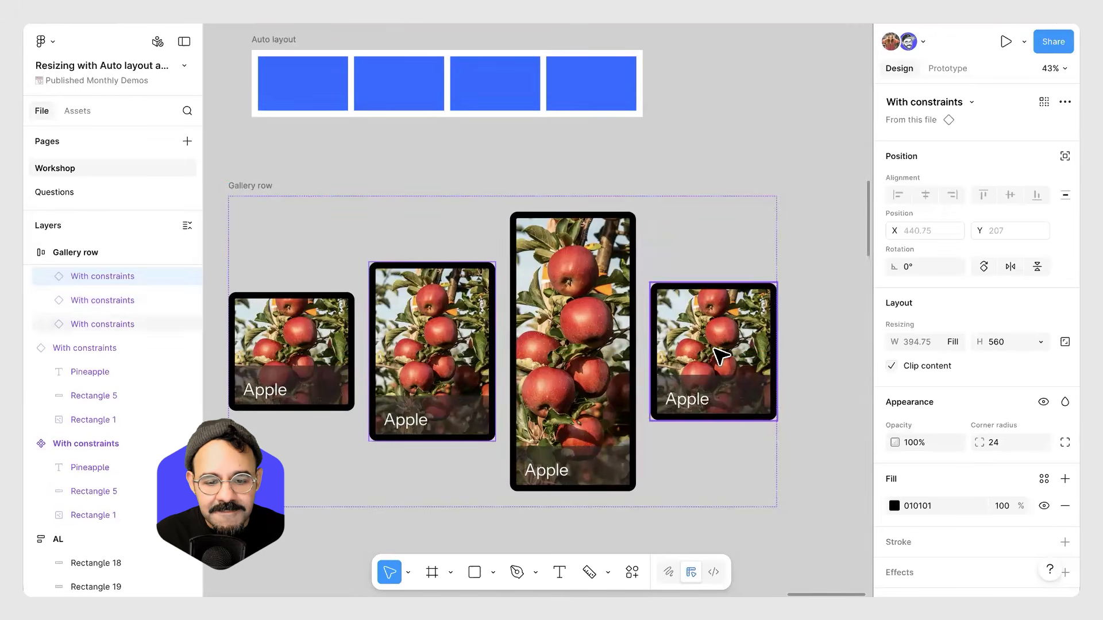
{"action": "left_click", "coordinate": [811, 416]}
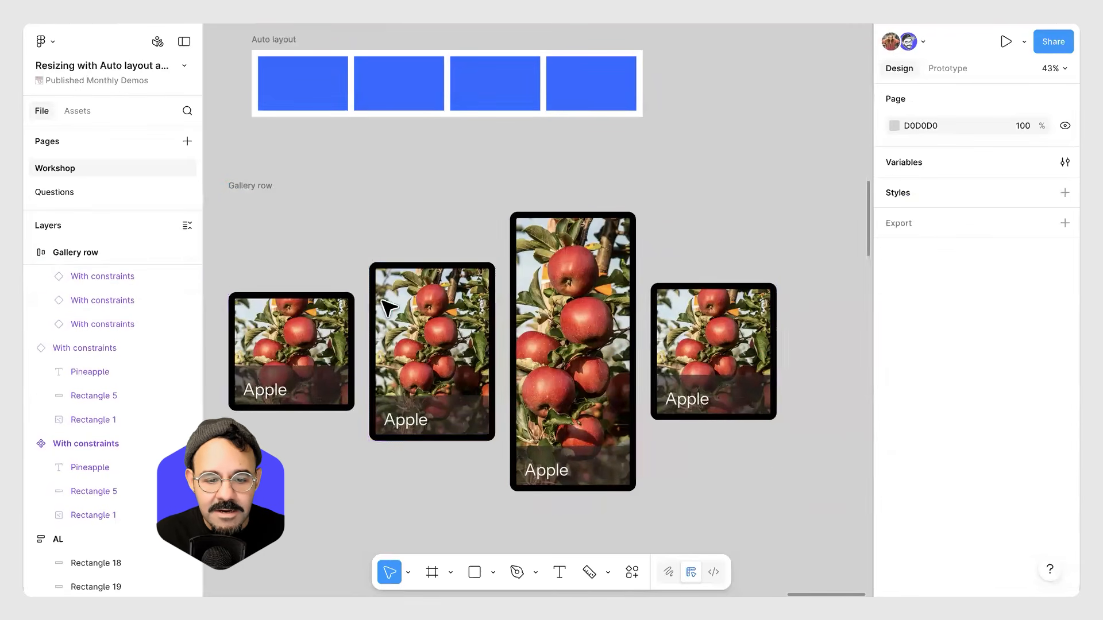
Try the Gallery row's alignment options and settle on bottom left alignment for the cards.
{"action": "left_click", "coordinate": [251, 185]}
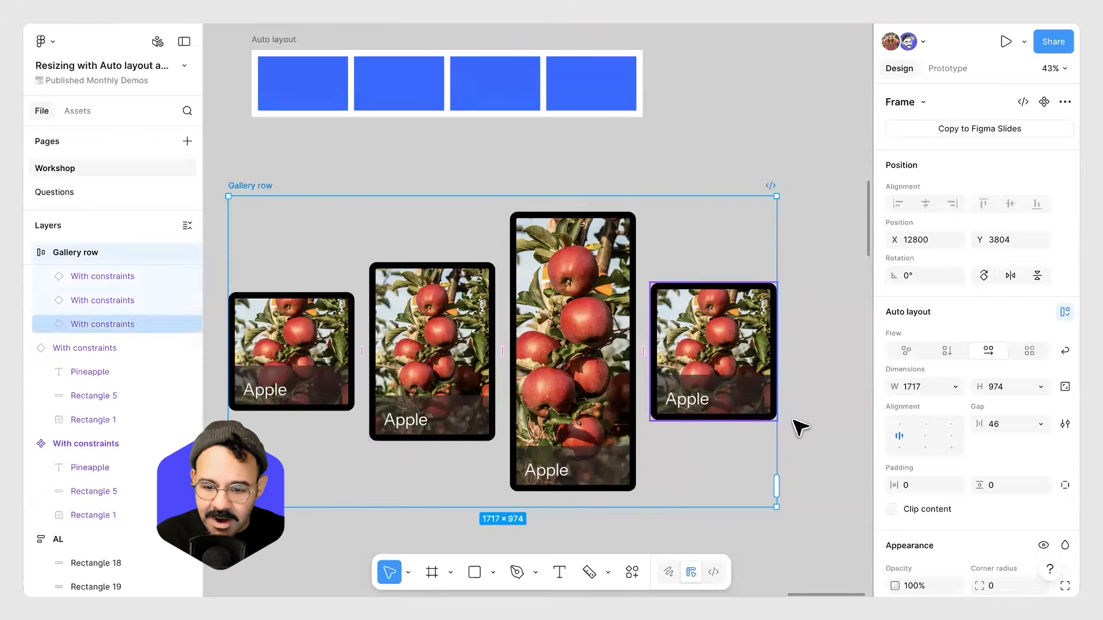
{"action": "left_click", "coordinate": [900, 426]}
{"action": "left_click", "coordinate": [899, 447]}
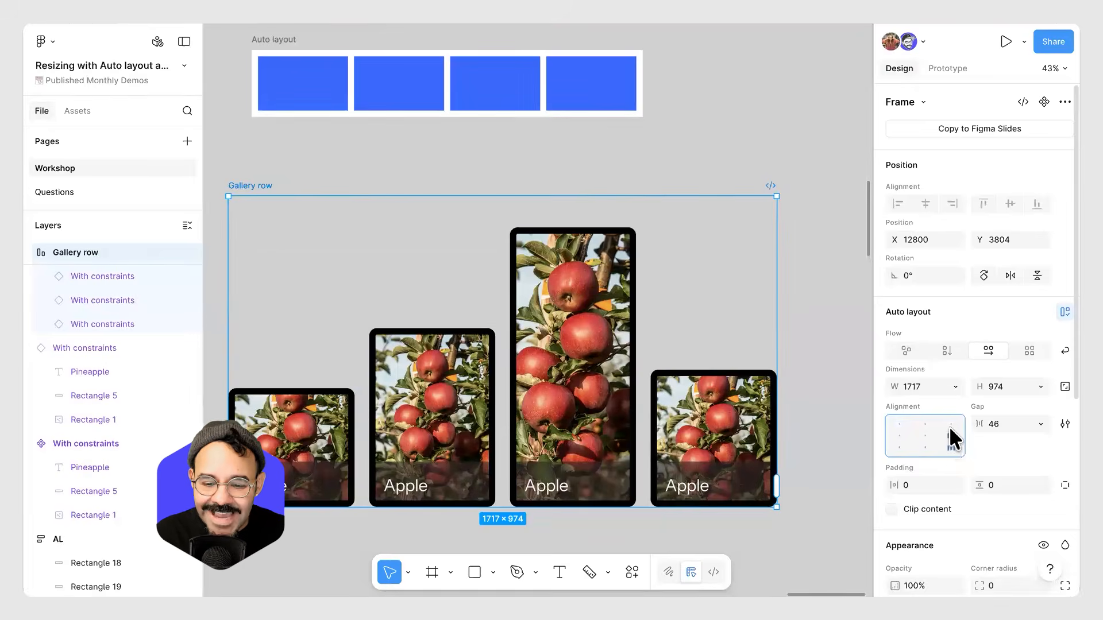
{"action": "left_click", "coordinate": [949, 432]}
{"action": "left_click", "coordinate": [926, 424]}
{"action": "left_click", "coordinate": [923, 435]}
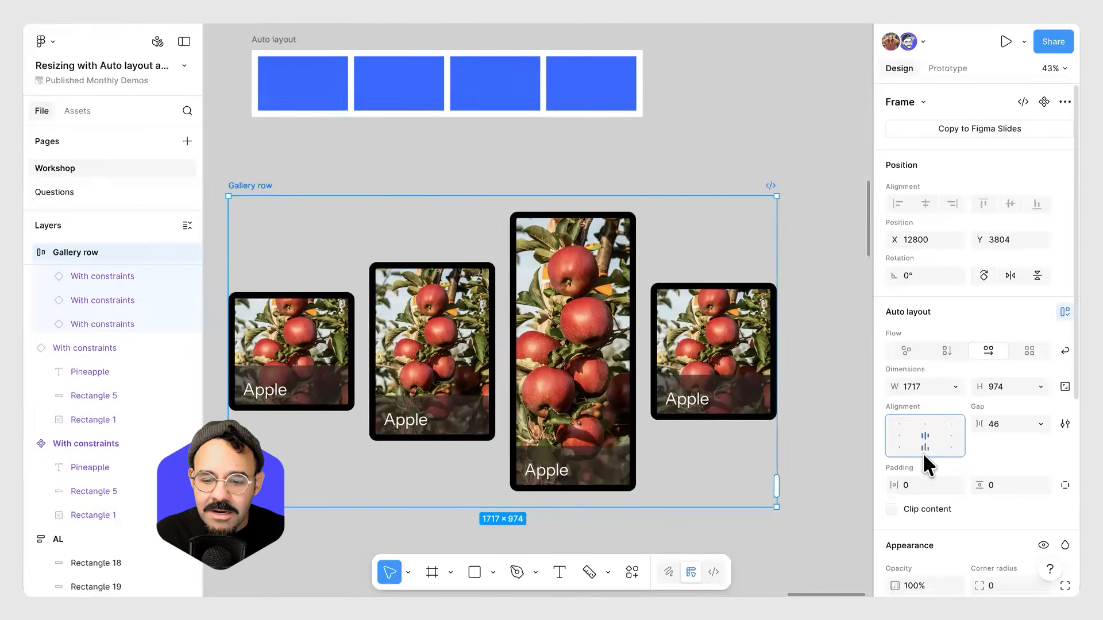
{"action": "left_click", "coordinate": [900, 446]}
{"action": "left_click", "coordinate": [897, 434]}
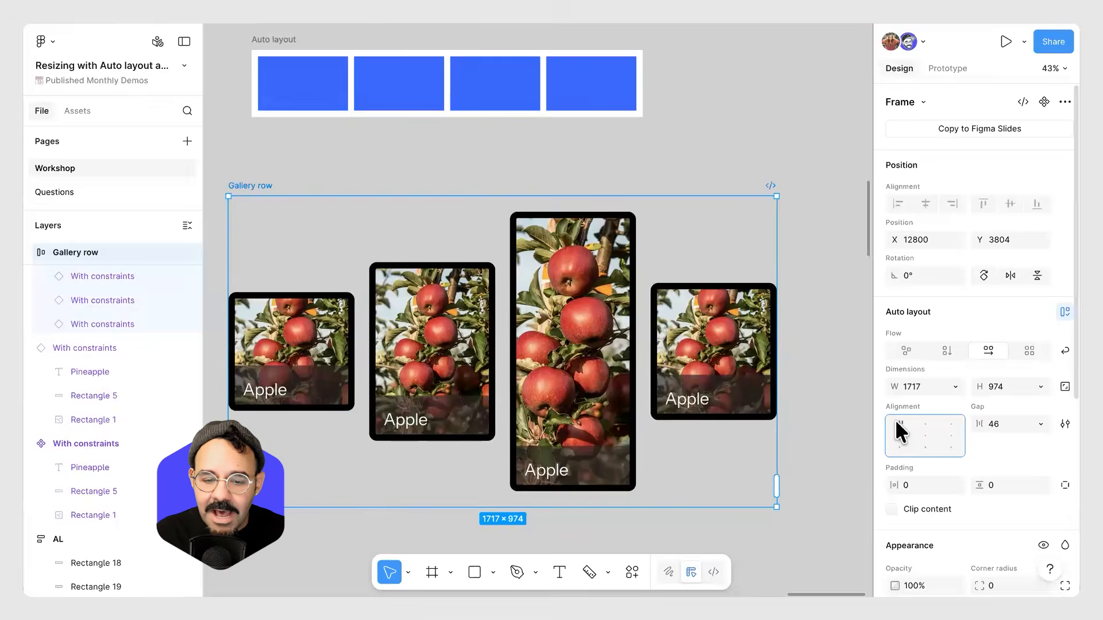
{"action": "left_click", "coordinate": [897, 423]}
{"action": "left_click", "coordinate": [900, 447]}
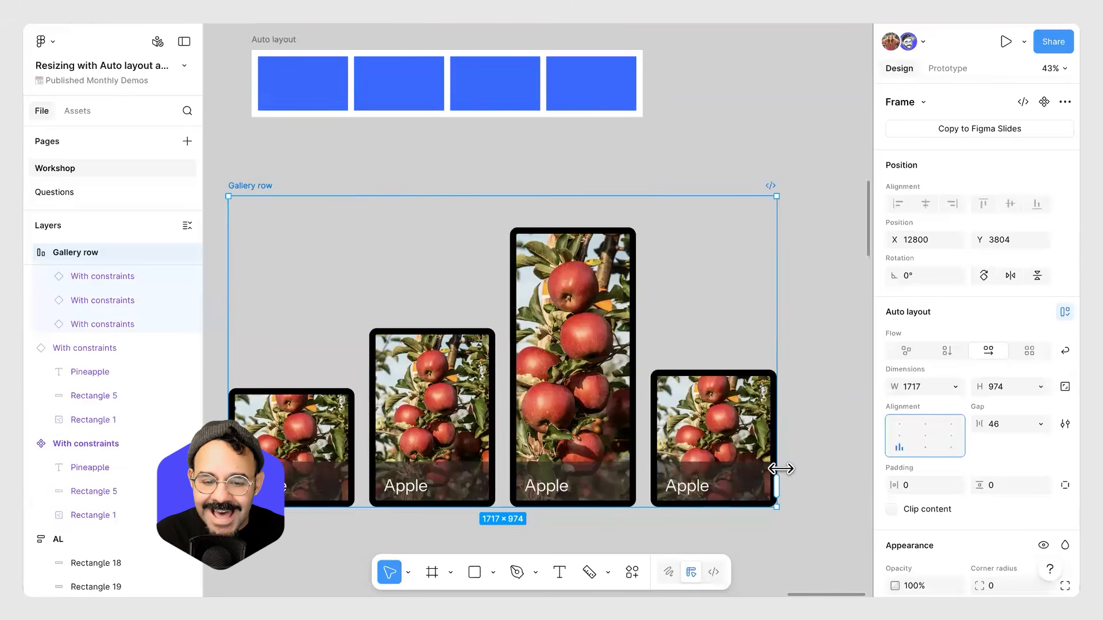
{"action": "left_click", "coordinate": [842, 416]}
{"action": "scroll", "coordinate": [561, 388], "scroll_direction": "down", "scroll_amount": 2}
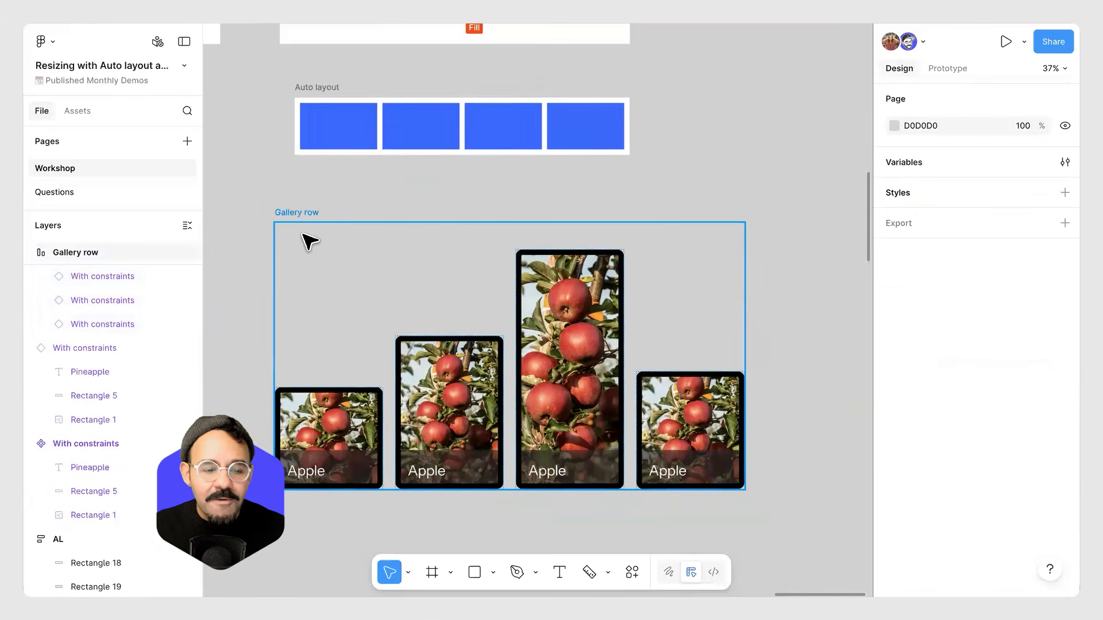
{"action": "left_click", "coordinate": [434, 260]}
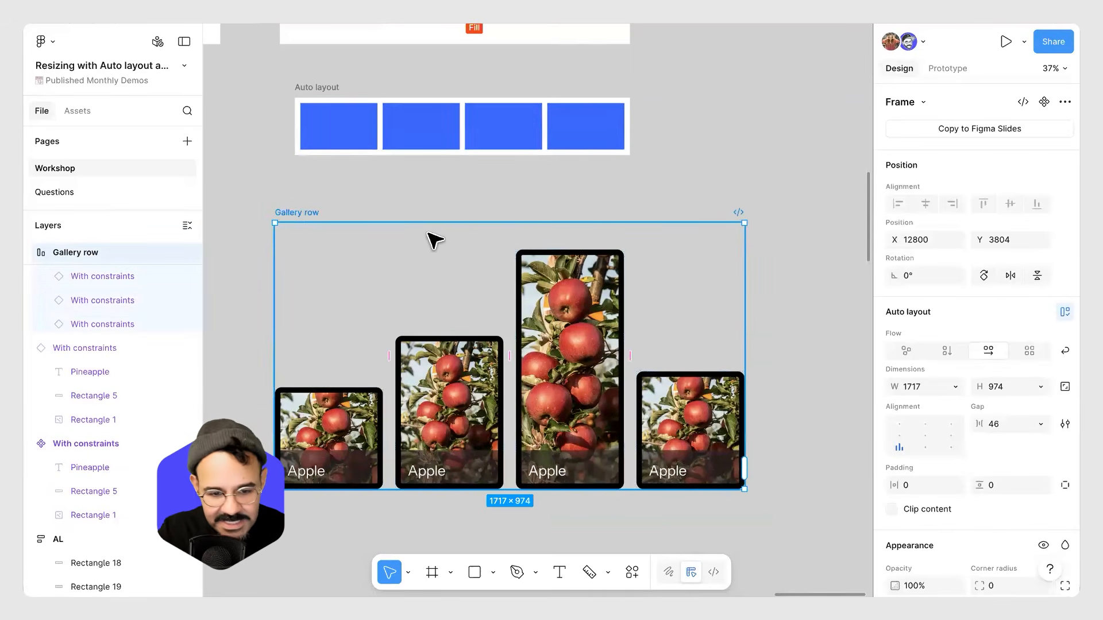
{"action": "left_click_drag", "start_coordinate": [581, 402], "coordinate": [551, 406]}
{"action": "left_click", "coordinate": [454, 405]}
{"action": "key", "text": "Escape"}
{"action": "scroll", "coordinate": [594, 416], "scroll_direction": "down", "scroll_amount": 5}
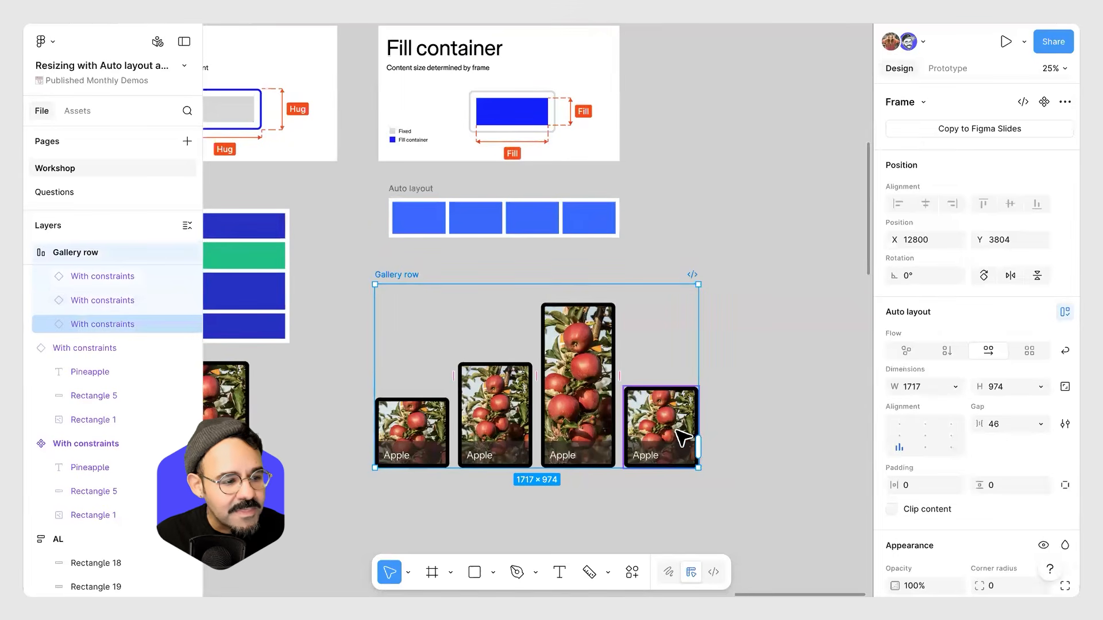
Change the Gallery row's card alignment to top left.
{"action": "left_click", "coordinate": [412, 432]}
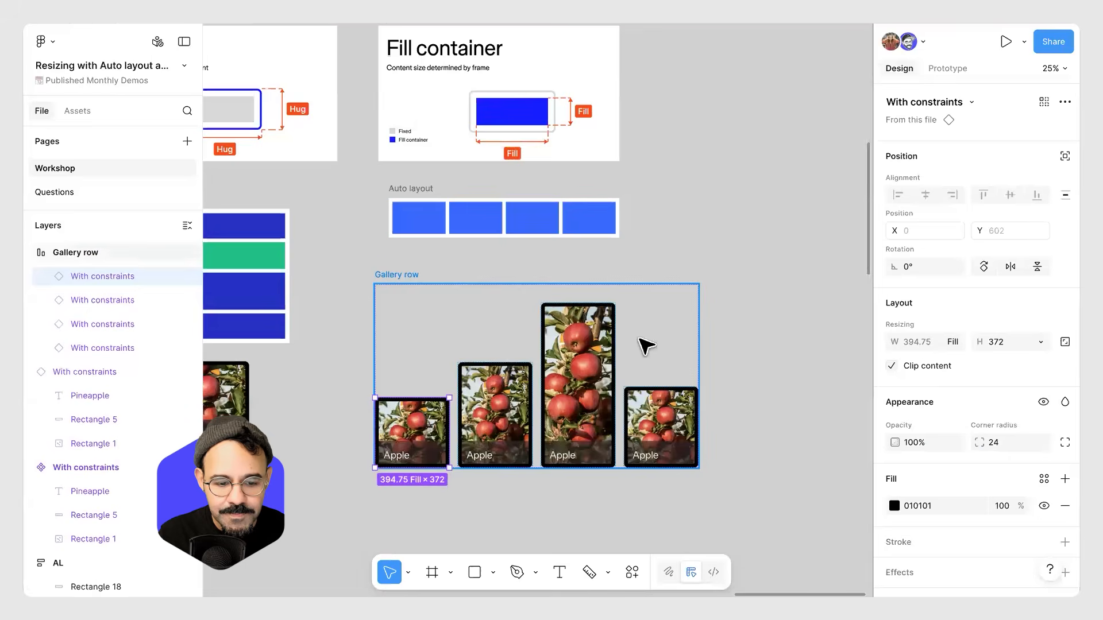
{"action": "key", "text": "Escape"}
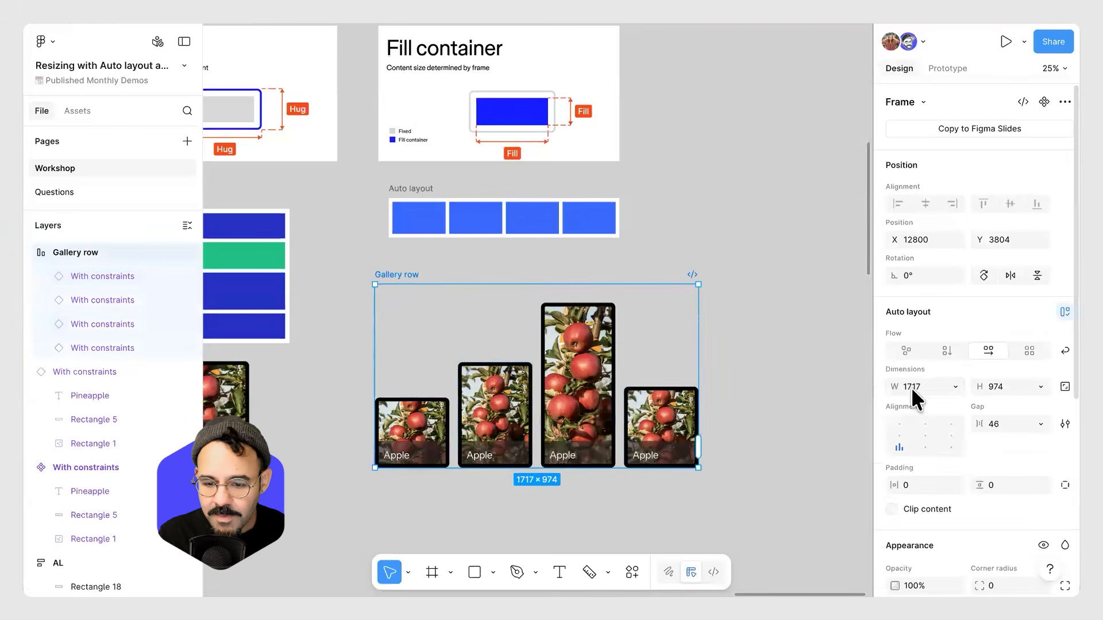
{"action": "left_click", "coordinate": [900, 424]}
{"action": "left_click", "coordinate": [758, 377]}
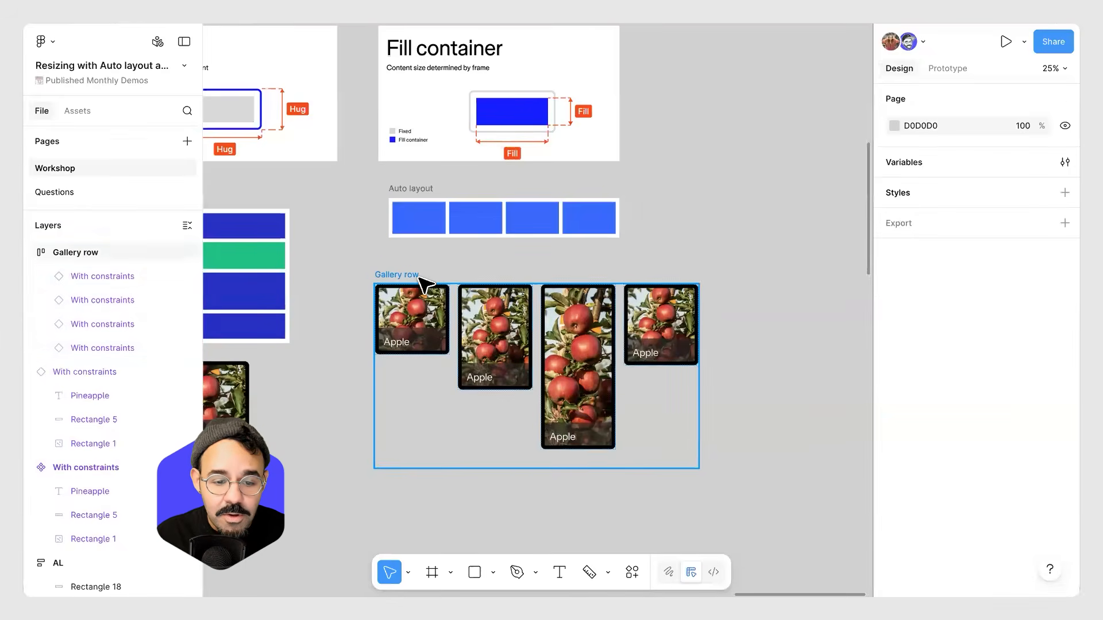
Inspect the Gallery row and its apple cards' sizing settings.
{"action": "left_click", "coordinate": [421, 279]}
{"action": "scroll", "coordinate": [482, 276], "scroll_direction": "left", "scroll_amount": 3}
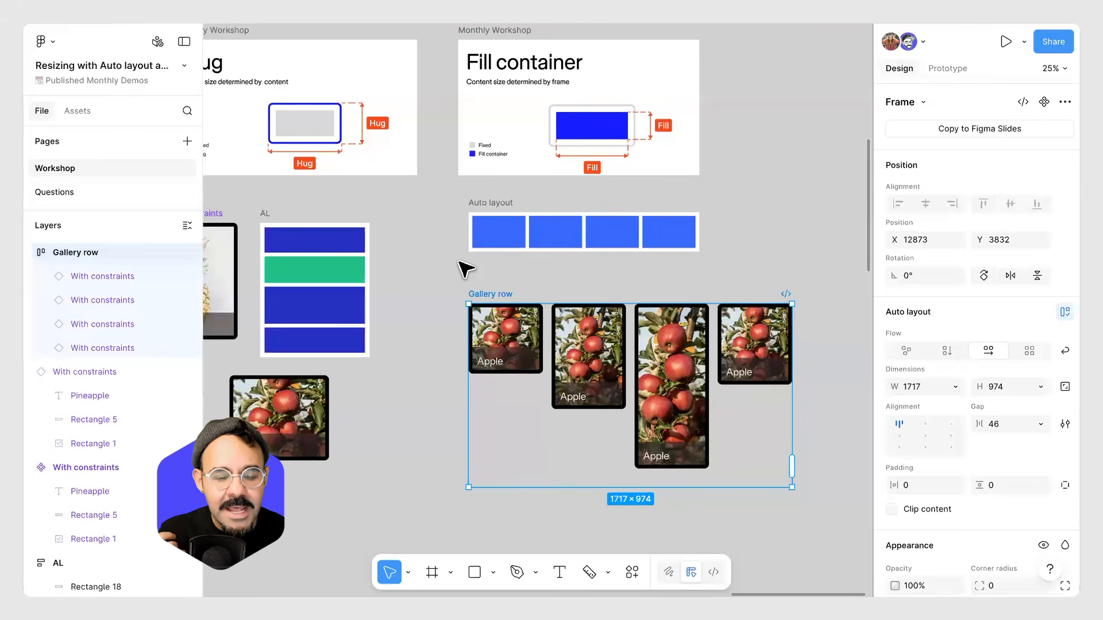
{"action": "left_click", "coordinate": [519, 339]}
{"action": "left_click", "coordinate": [575, 368]}
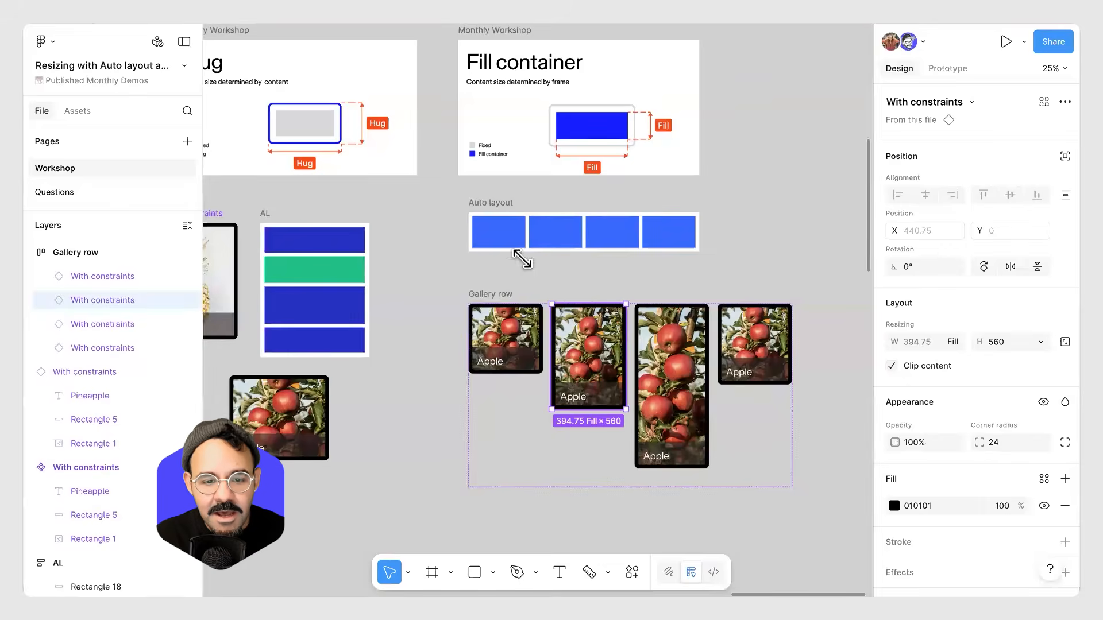
{"action": "scroll", "coordinate": [574, 287], "scroll_direction": "left", "scroll_amount": 10}
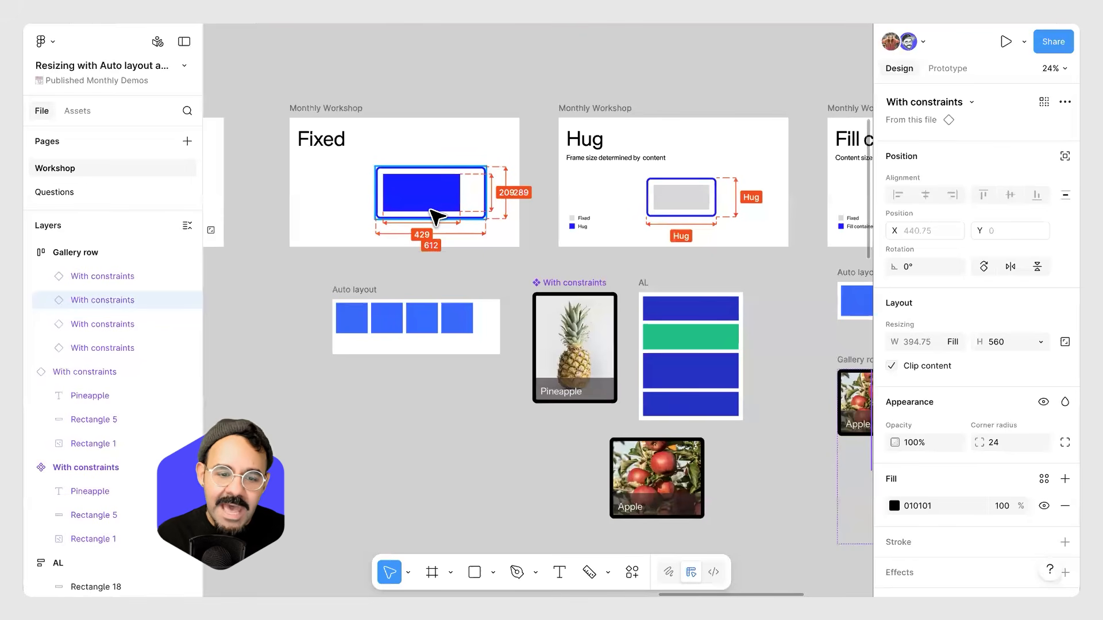
Review the Fixed, Hug and Fill container example slides on the canvas.
{"action": "scroll", "coordinate": [448, 222], "scroll_direction": "up", "scroll_amount": 8}
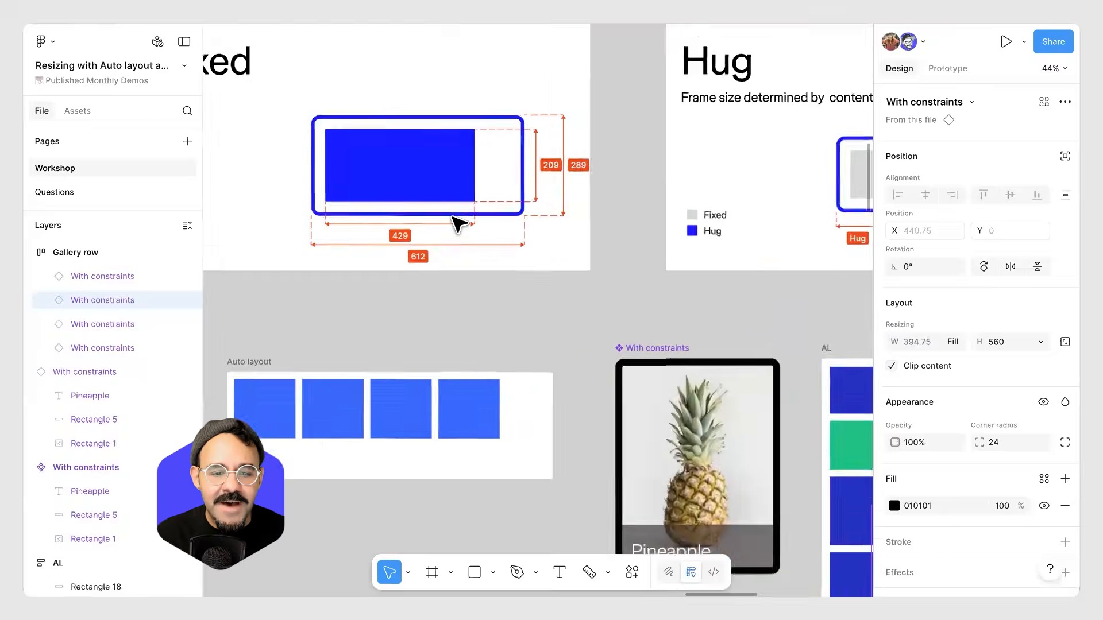
{"action": "scroll", "coordinate": [511, 321], "scroll_direction": "down", "scroll_amount": 2}
{"action": "scroll", "coordinate": [583, 326], "scroll_direction": "right", "scroll_amount": 10}
{"action": "scroll", "coordinate": [477, 253], "scroll_direction": "up", "scroll_amount": 1}
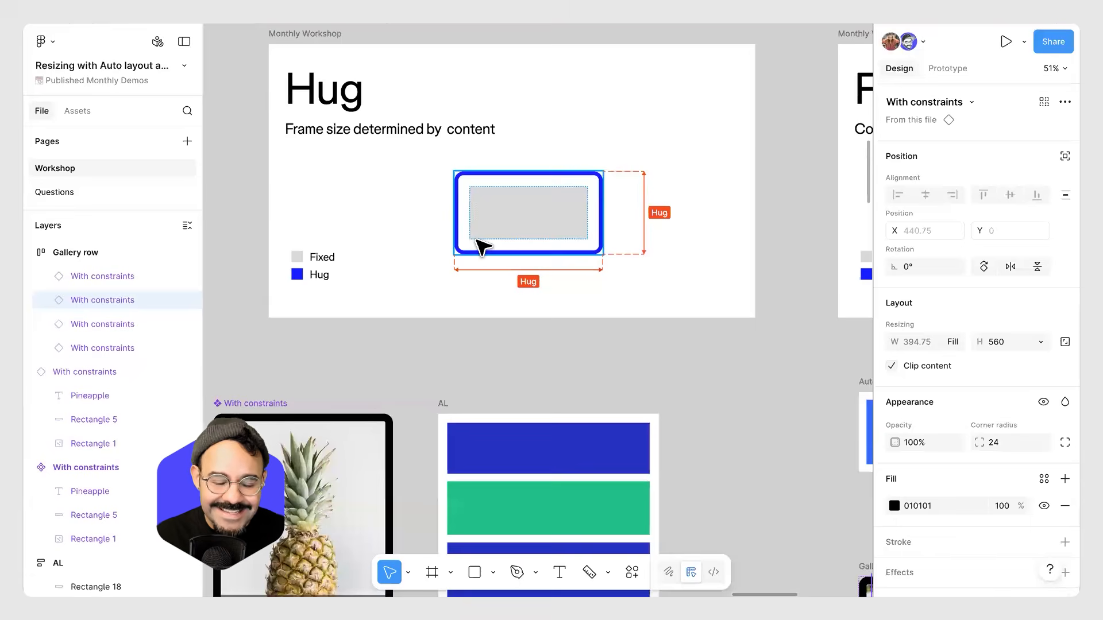
{"action": "left_click", "coordinate": [453, 345]}
{"action": "scroll", "coordinate": [488, 310], "scroll_direction": "right", "scroll_amount": 15}
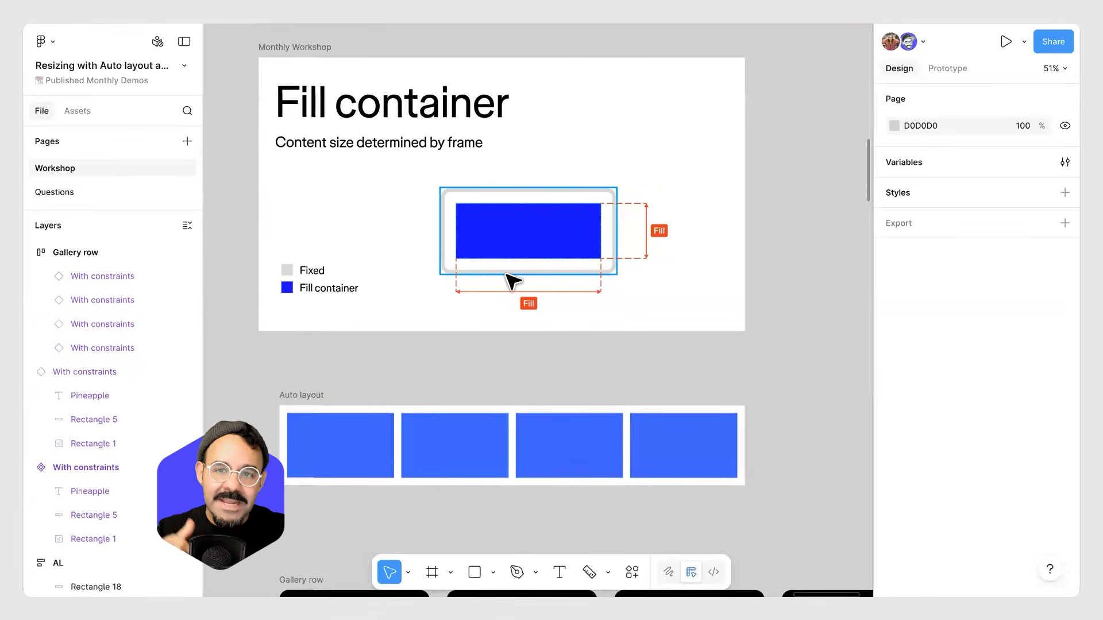
{"action": "scroll", "coordinate": [416, 315], "scroll_direction": "down", "scroll_amount": 5}
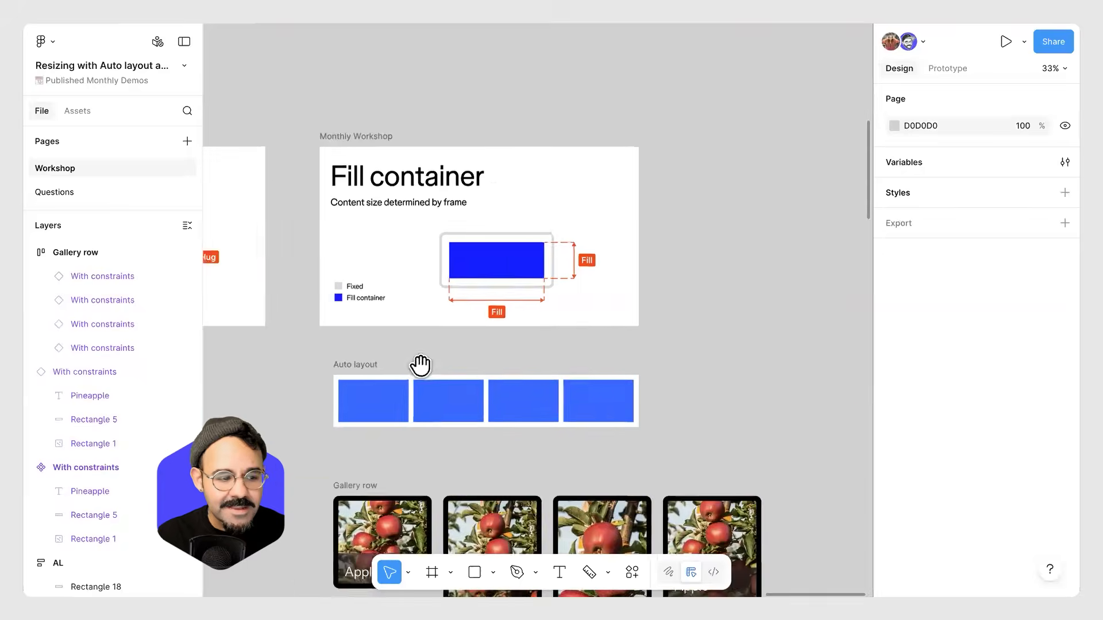
Pan across the canvas to review the wrap layout and Grid (beta) slides.
{"action": "left_click_drag", "start_coordinate": [421, 366], "coordinate": [765, 260]}
{"action": "left_click_drag", "start_coordinate": [459, 344], "coordinate": [764, 270]}
{"action": "left_click_drag", "start_coordinate": [540, 293], "coordinate": [759, 285]}
{"action": "scroll", "coordinate": [507, 352], "scroll_direction": "left", "scroll_amount": 2}
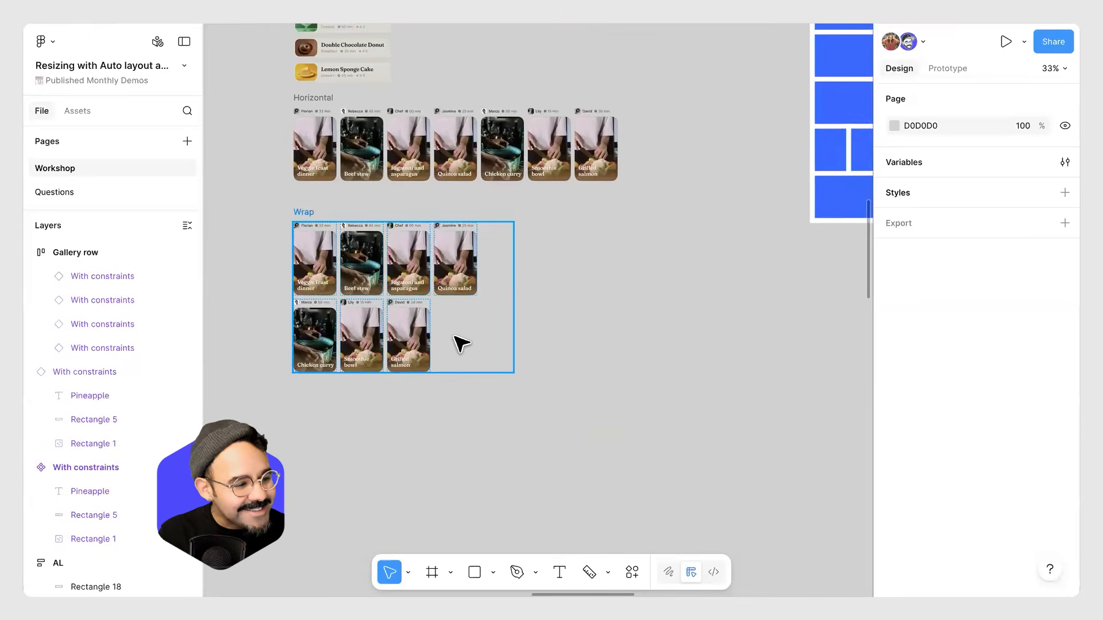
{"action": "scroll", "coordinate": [491, 333], "scroll_direction": "down", "scroll_amount": 2}
{"action": "left_click_drag", "start_coordinate": [263, 364], "coordinate": [574, 189]}
{"action": "left_click_drag", "start_coordinate": [370, 337], "coordinate": [608, 258]}
{"action": "left_click_drag", "start_coordinate": [290, 174], "coordinate": [391, 242]}
{"action": "mouse_move", "coordinate": [376, 318]}
{"action": "left_mouse_down"}
{"action": "mouse_move", "coordinate": [425, 310]}
{"action": "mouse_move", "coordinate": [445, 155]}
{"action": "left_mouse_up"}
{"action": "mouse_move", "coordinate": [369, 436]}
{"action": "left_mouse_down"}
{"action": "mouse_move", "coordinate": [408, 342]}
{"action": "mouse_move", "coordinate": [523, 199]}
{"action": "left_mouse_up"}
{"action": "mouse_move", "coordinate": [425, 446]}
{"action": "left_mouse_down"}
{"action": "mouse_move", "coordinate": [534, 342]}
{"action": "mouse_move", "coordinate": [727, 359]}
{"action": "left_mouse_up"}
{"action": "scroll", "coordinate": [426, 224], "scroll_direction": "up", "scroll_amount": 5}
{"action": "left_click_drag", "start_coordinate": [372, 251], "coordinate": [452, 318]}
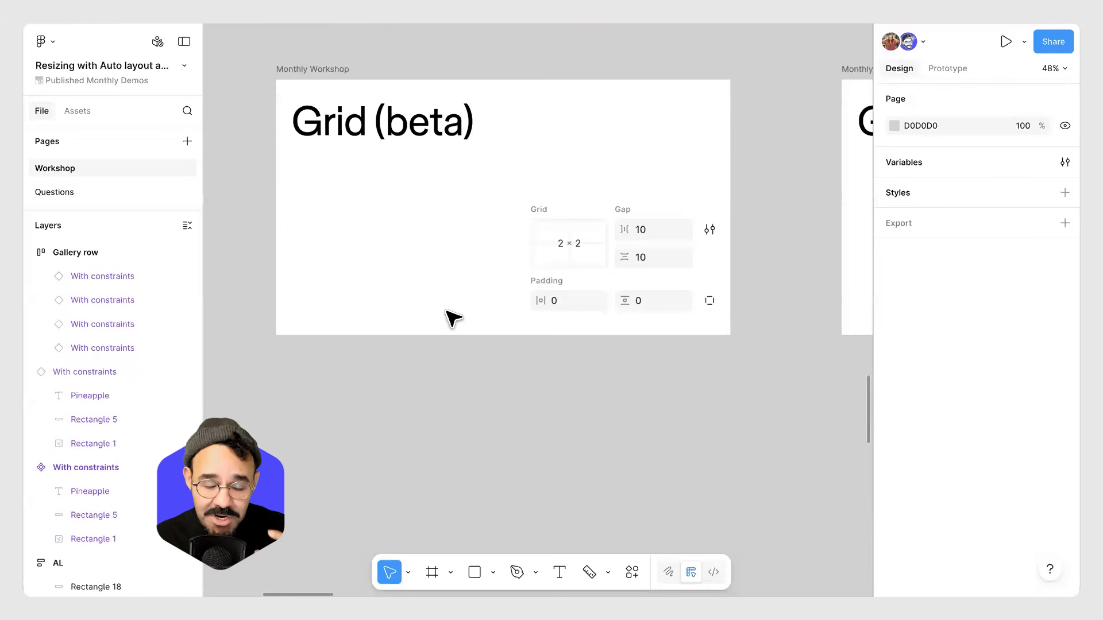
{"action": "left_click_drag", "start_coordinate": [579, 379], "coordinate": [547, 414]}
{"action": "scroll", "coordinate": [276, 66], "scroll_direction": "down", "scroll_amount": 1}
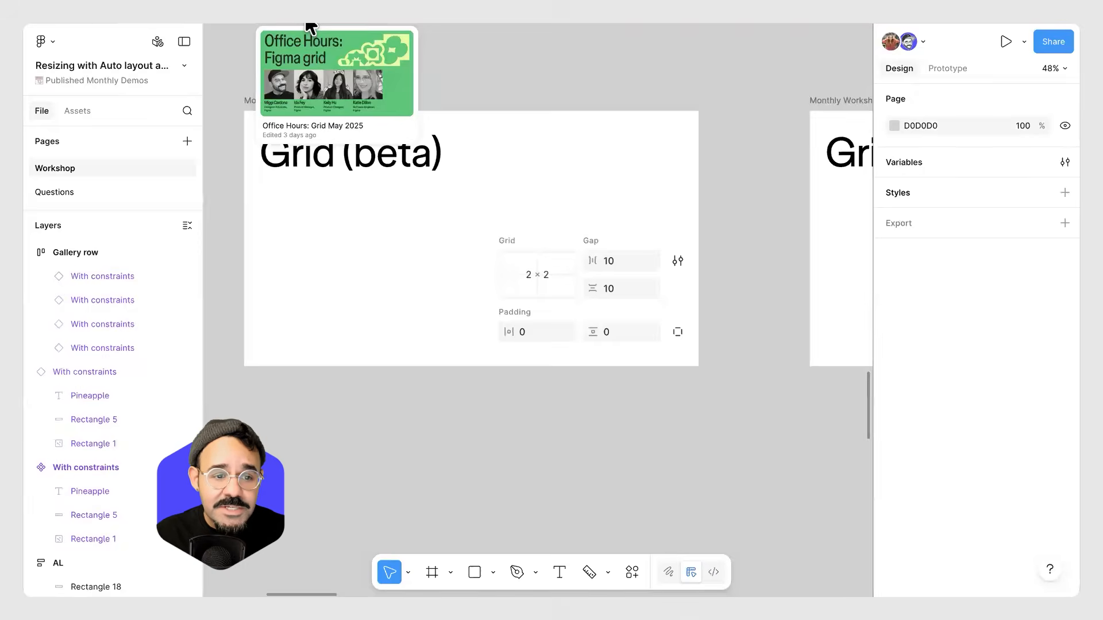
Open the Office Hours: Grid May 2025 file's Grid Basics page, then return to the resizing file.
{"action": "left_click", "coordinate": [310, 23]}
{"action": "left_click", "coordinate": [73, 169]}
{"action": "scroll", "coordinate": [574, 321], "scroll_direction": "left", "scroll_amount": 15}
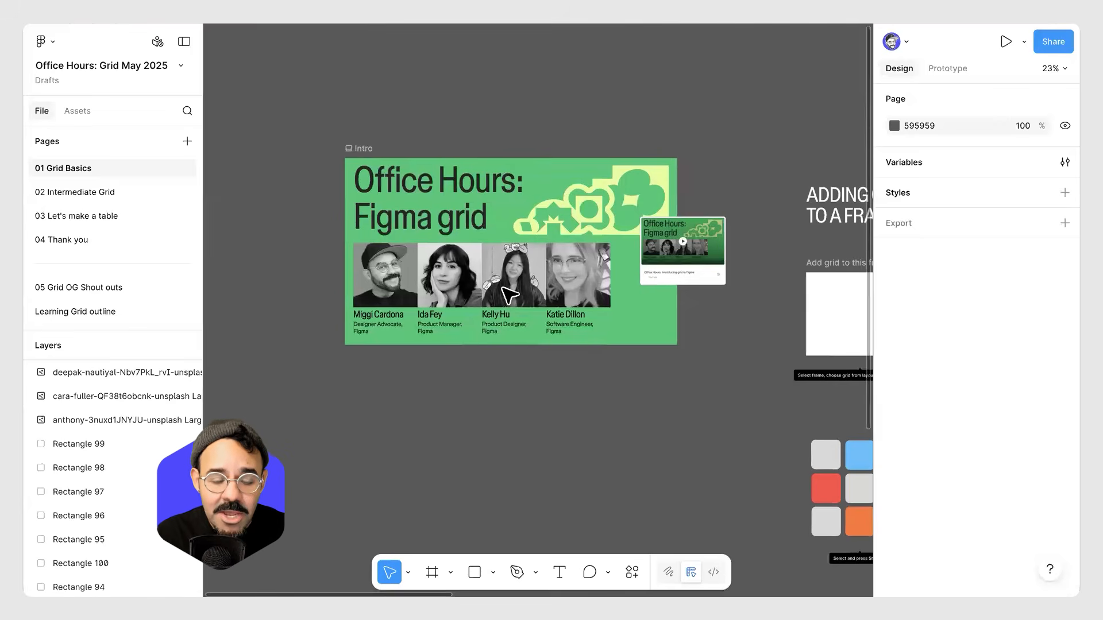
{"action": "mouse_move", "coordinate": [204, 23]}
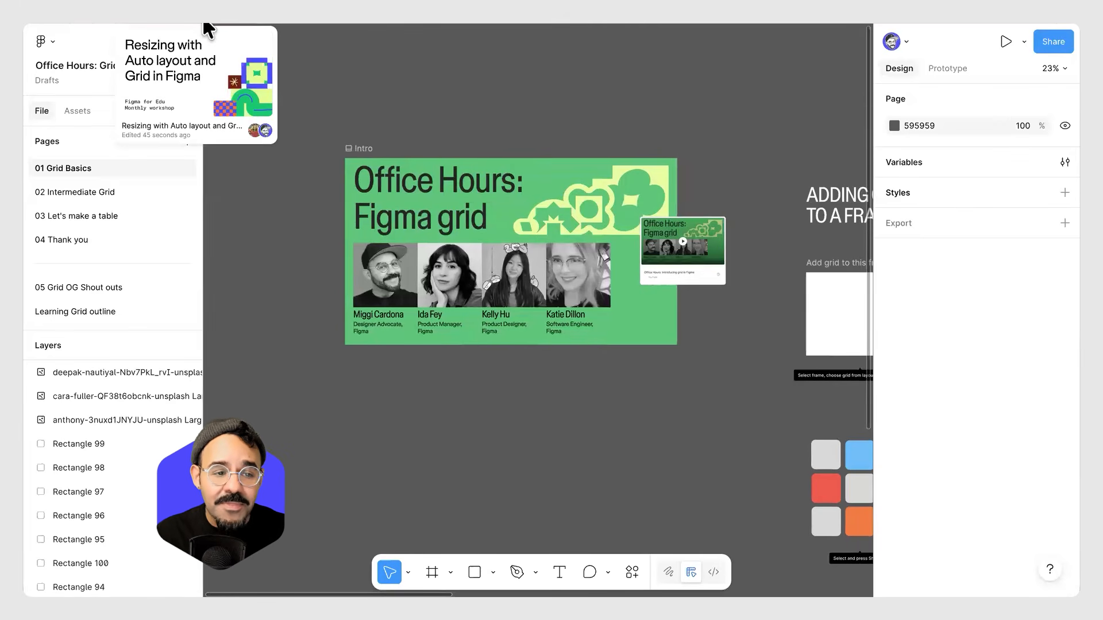
{"action": "left_click", "coordinate": [203, 21]}
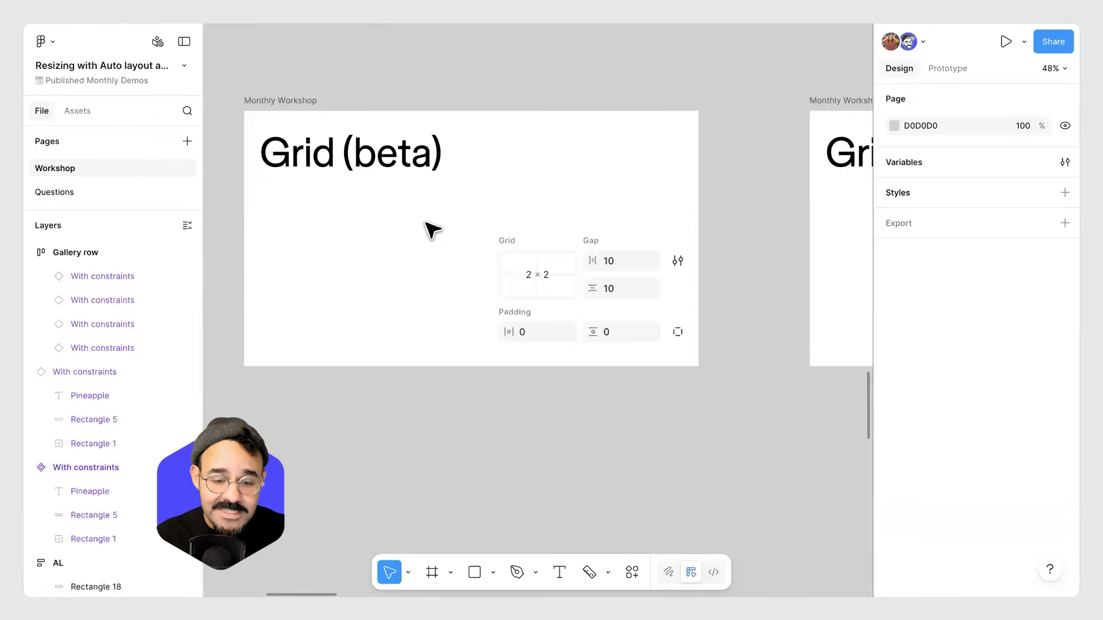
Examine the Grid resizing slide and the Empty frame grid beneath it.
{"action": "scroll", "coordinate": [387, 369], "scroll_direction": "right", "scroll_amount": 8}
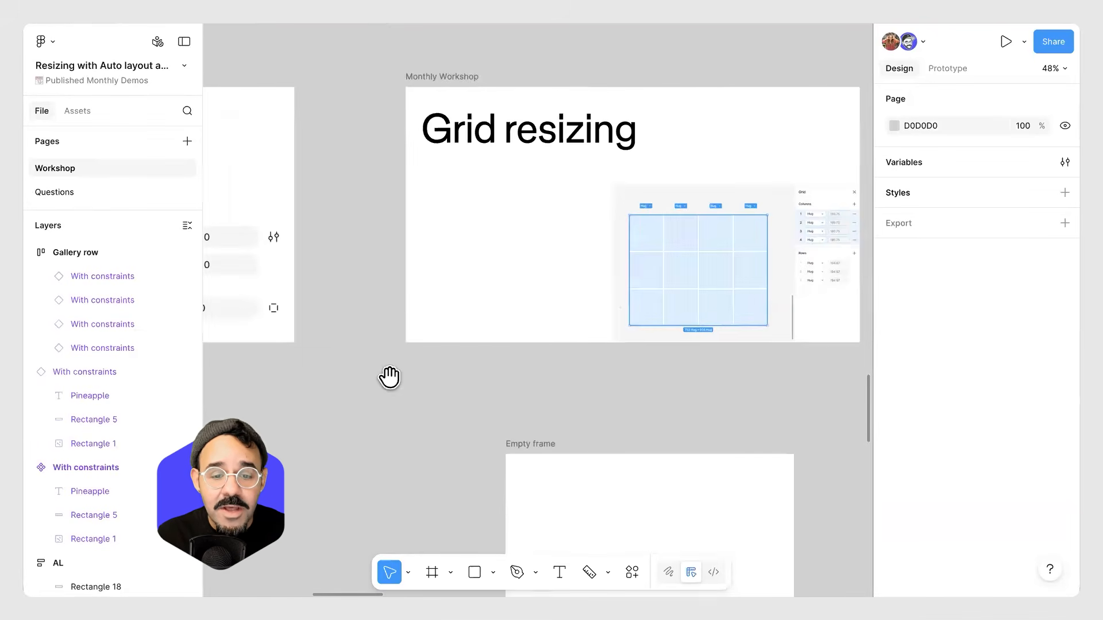
{"action": "scroll", "coordinate": [488, 356], "scroll_direction": "down", "scroll_amount": 2}
{"action": "left_click", "coordinate": [519, 408]}
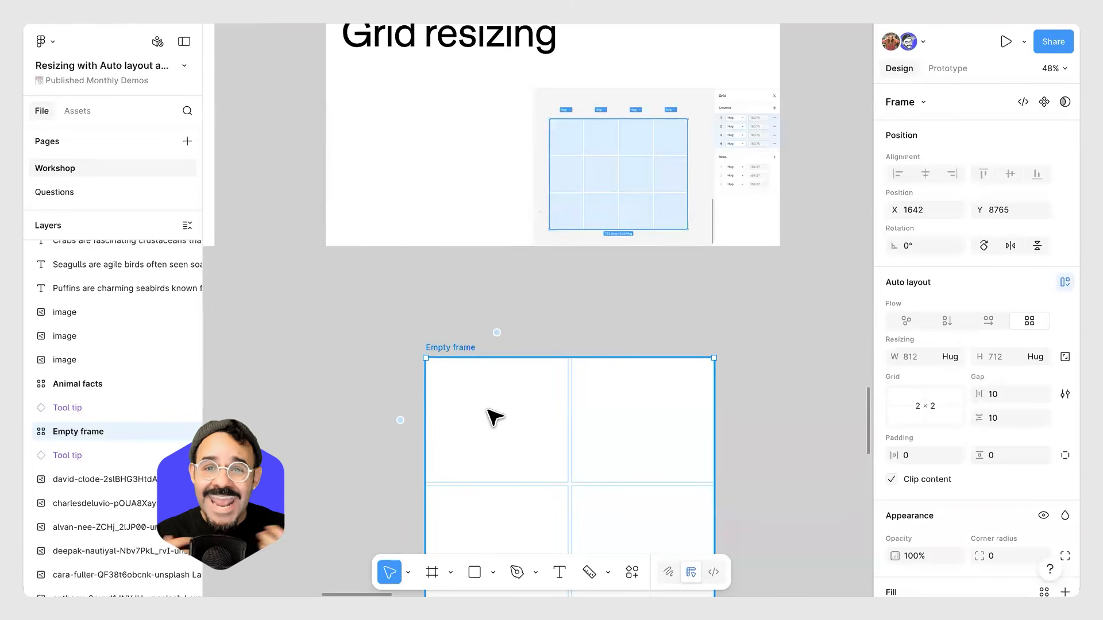
{"action": "left_click", "coordinate": [529, 333]}
{"action": "scroll", "coordinate": [529, 333], "scroll_direction": "down", "scroll_amount": 5}
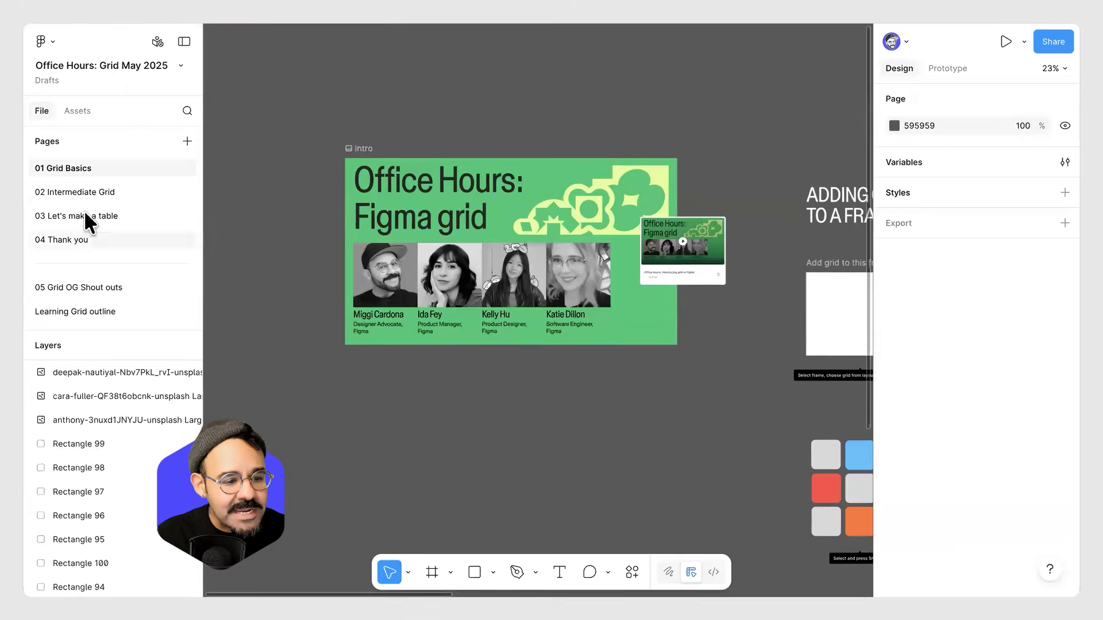
Browse the Office Hours grid file's pages, including the Intermediate Grid device example.
{"action": "left_click", "coordinate": [83, 215]}
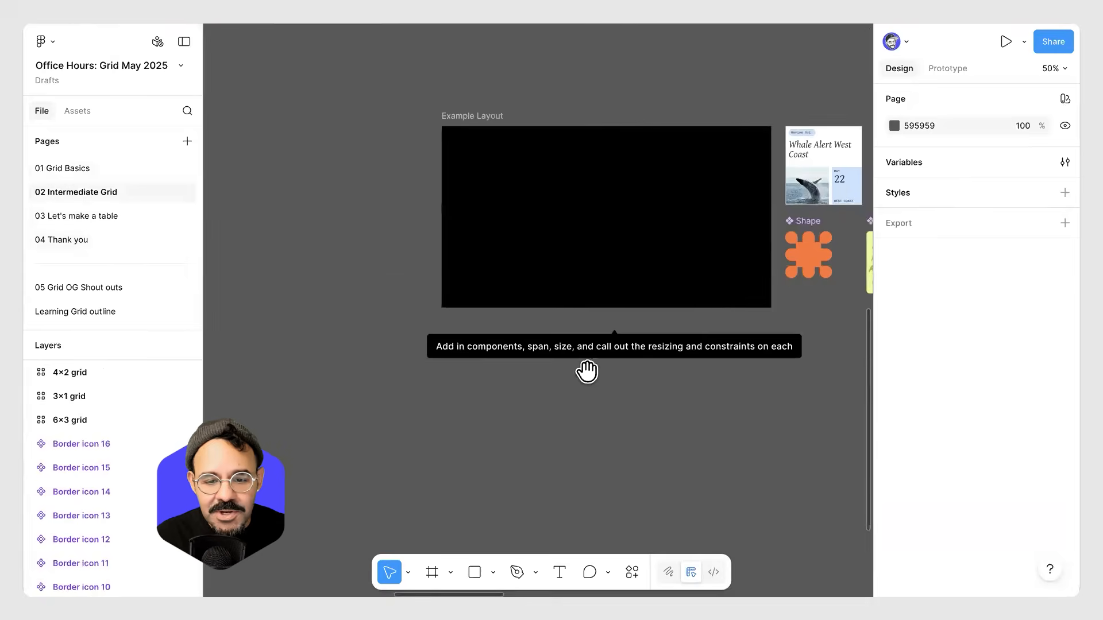
{"action": "scroll", "coordinate": [574, 361], "scroll_direction": "right", "scroll_amount": 5}
{"action": "left_click", "coordinate": [54, 168]}
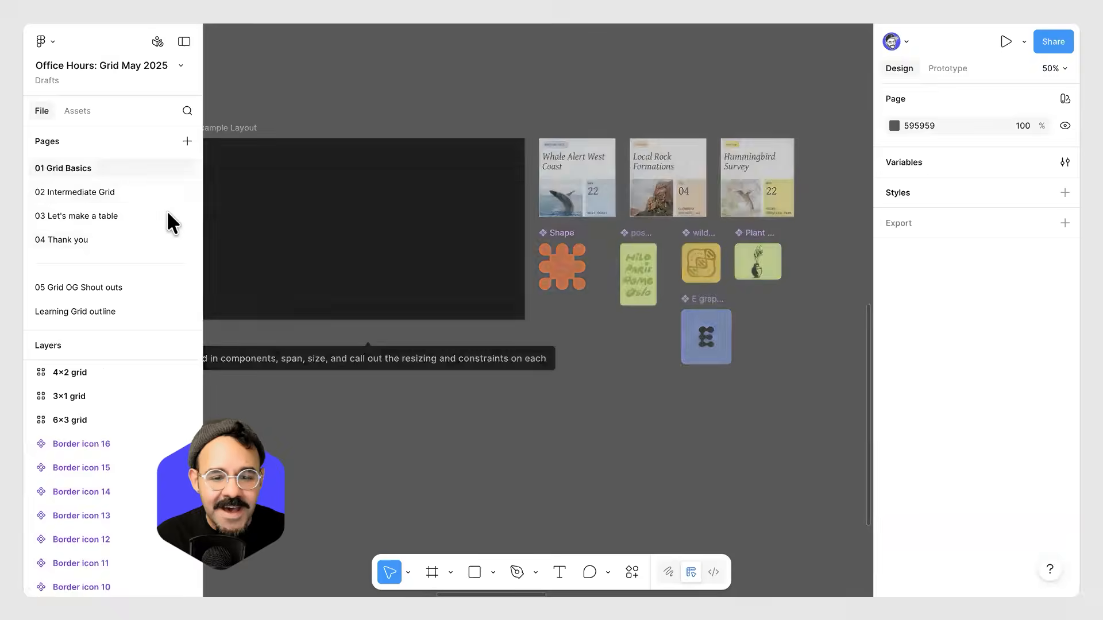
{"action": "scroll", "coordinate": [594, 345], "scroll_direction": "right", "scroll_amount": 10}
{"action": "scroll", "coordinate": [527, 349], "scroll_direction": "left", "scroll_amount": 5}
{"action": "left_click", "coordinate": [99, 237]}
{"action": "scroll", "coordinate": [425, 320], "scroll_direction": "down", "scroll_amount": 5}
{"action": "left_click", "coordinate": [91, 215]}
{"action": "left_click", "coordinate": [95, 194]}
{"action": "scroll", "coordinate": [524, 313], "scroll_direction": "down", "scroll_amount": 10}
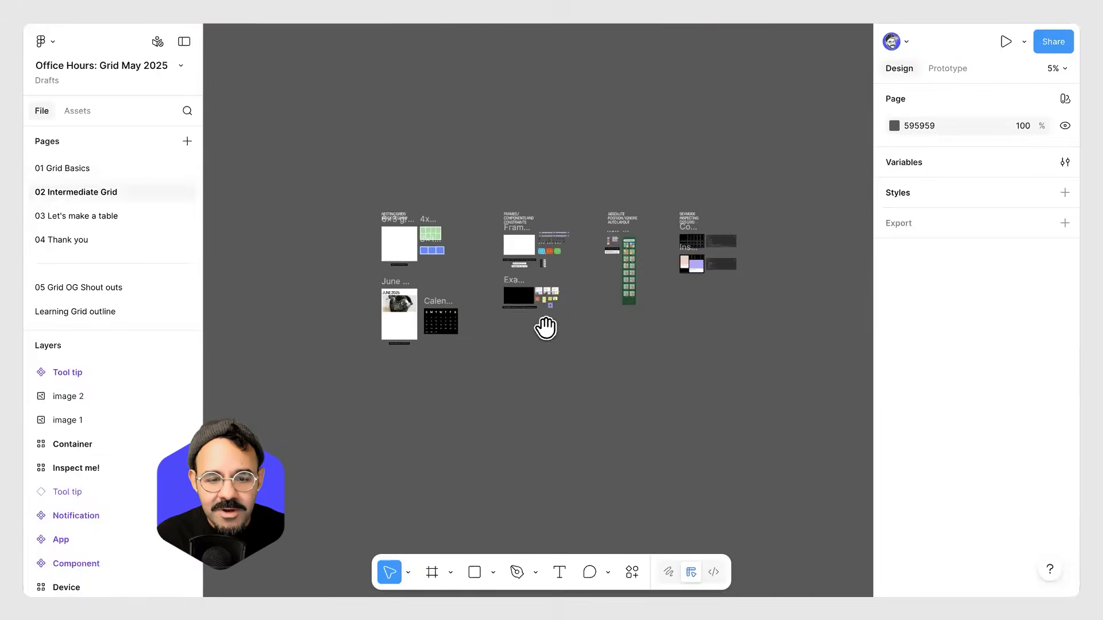
{"action": "scroll", "coordinate": [626, 221], "scroll_direction": "up", "scroll_amount": 10}
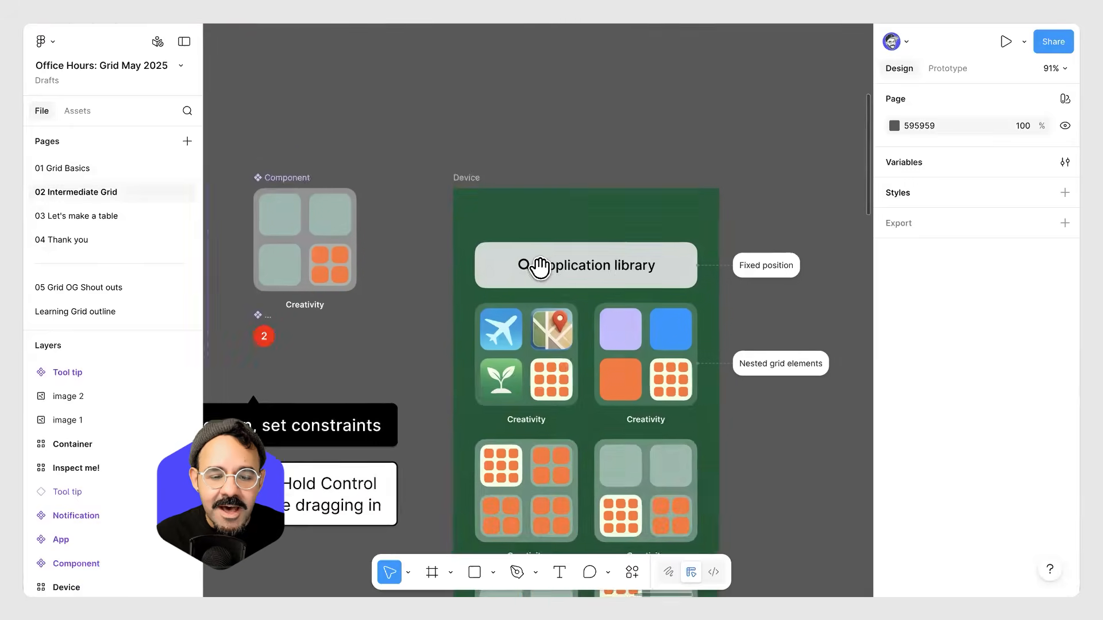
{"action": "scroll", "coordinate": [540, 266], "scroll_direction": "down", "scroll_amount": 3}
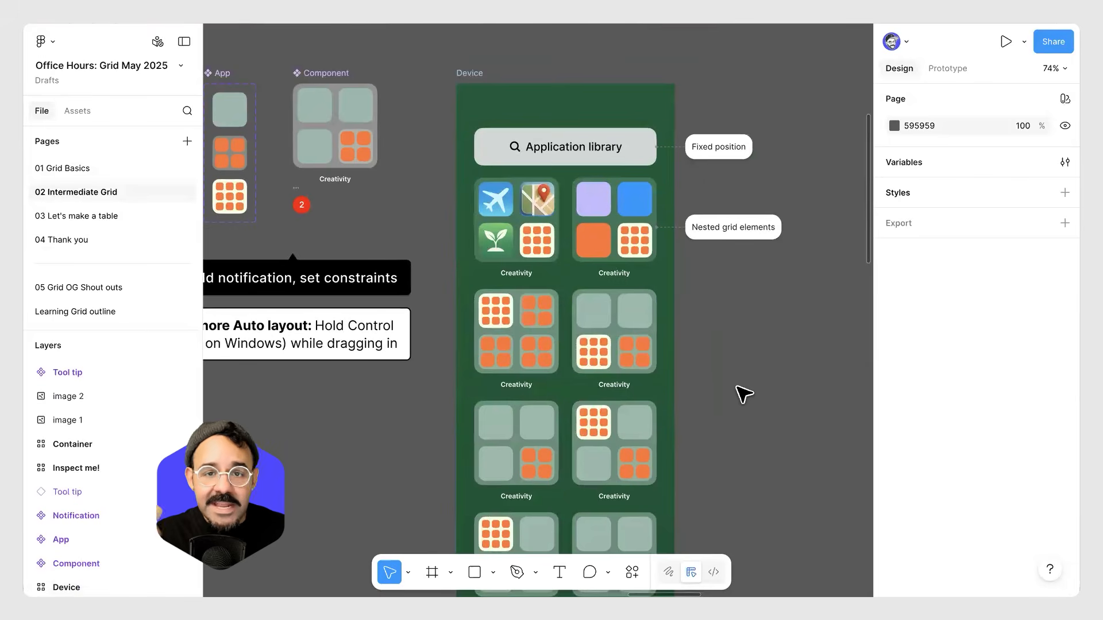
{"action": "scroll", "coordinate": [500, 225], "scroll_direction": "up", "scroll_amount": 2}
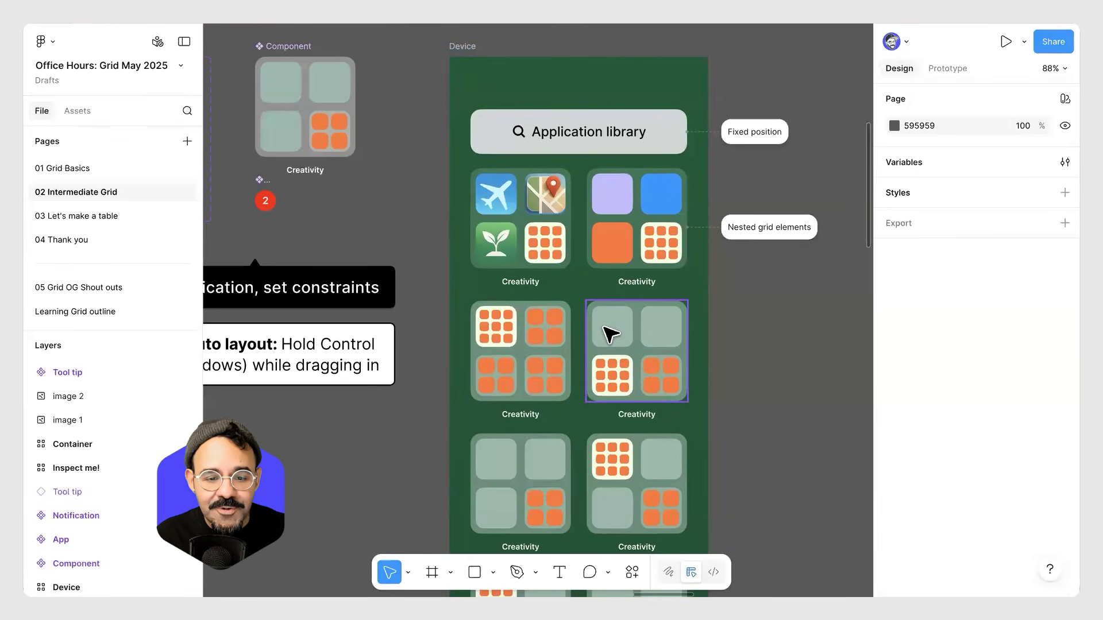
{"action": "scroll", "coordinate": [612, 334], "scroll_direction": "down", "scroll_amount": 2}
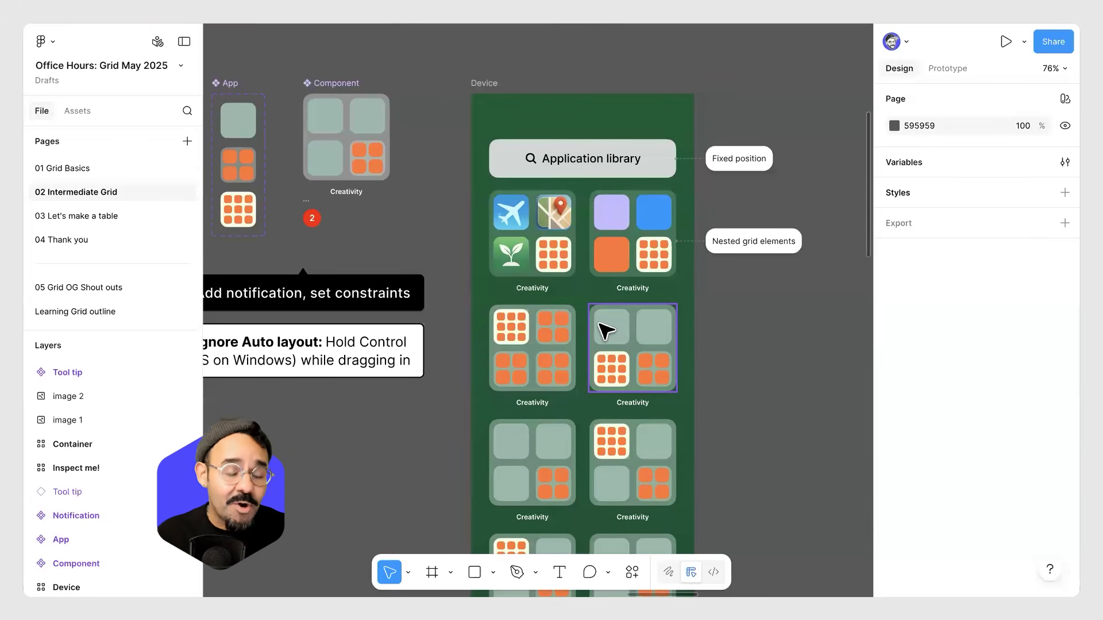
Return to the resizing file and delete the Empty frame.
{"action": "left_click", "coordinate": [197, 25]}
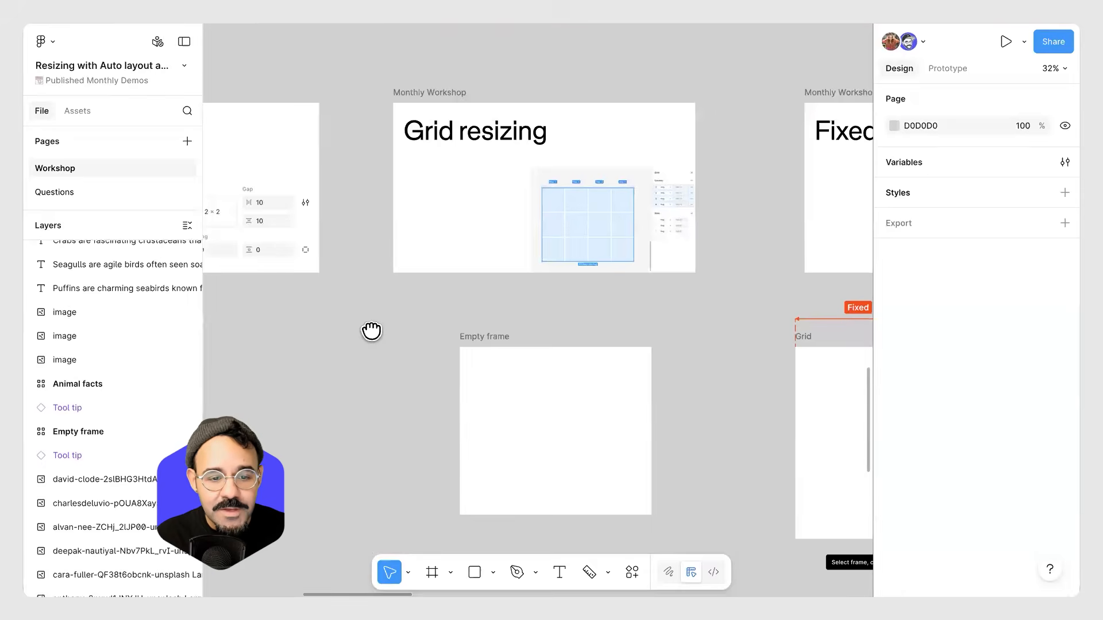
{"action": "scroll", "coordinate": [487, 337], "scroll_direction": "down", "scroll_amount": 2}
{"action": "left_click", "coordinate": [510, 350]}
{"action": "scroll", "coordinate": [509, 349], "scroll_direction": "up", "scroll_amount": 2, "text": "ctrl"}
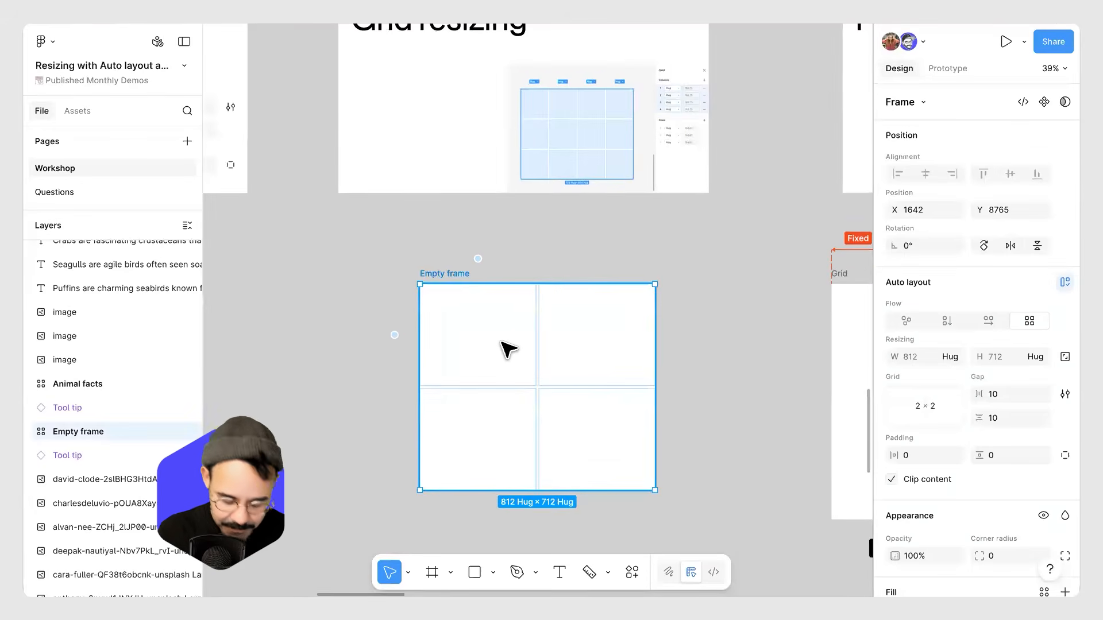
{"action": "key", "text": "Delete"}
Draw a new frame about 676 × 545 px below the Grid resizing slide.
{"action": "scroll", "coordinate": [499, 289], "scroll_direction": "up", "scroll_amount": 3, "text": "ctrl"}
{"action": "key", "text": "f"}
{"action": "left_click_drag", "start_coordinate": [384, 260], "coordinate": [661, 483]}
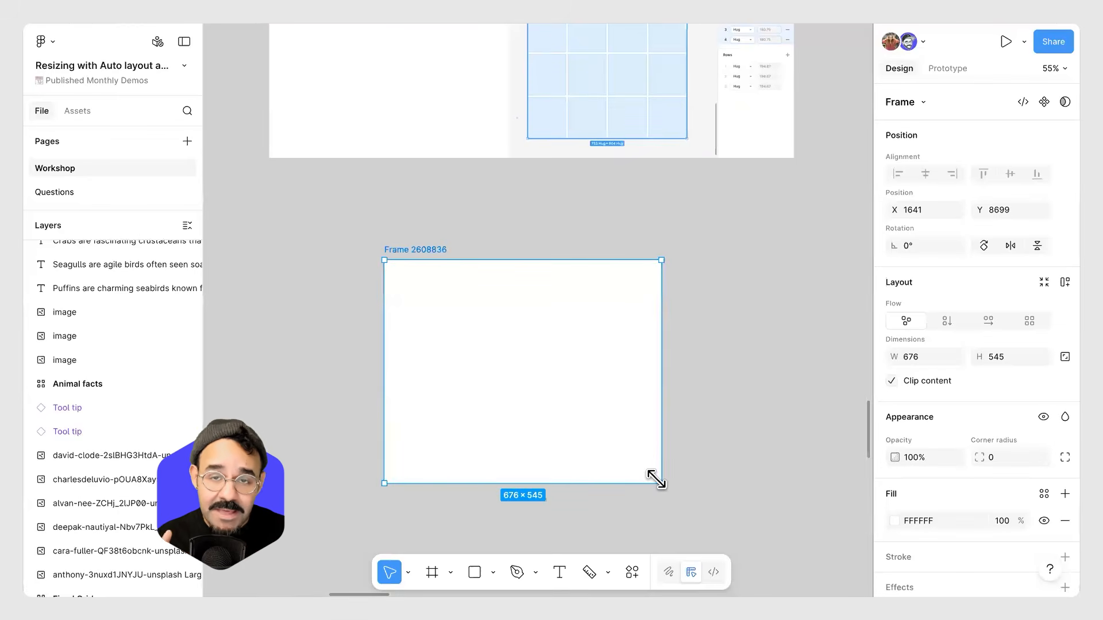
{"action": "left_click_drag", "start_coordinate": [535, 398], "coordinate": [558, 389]}
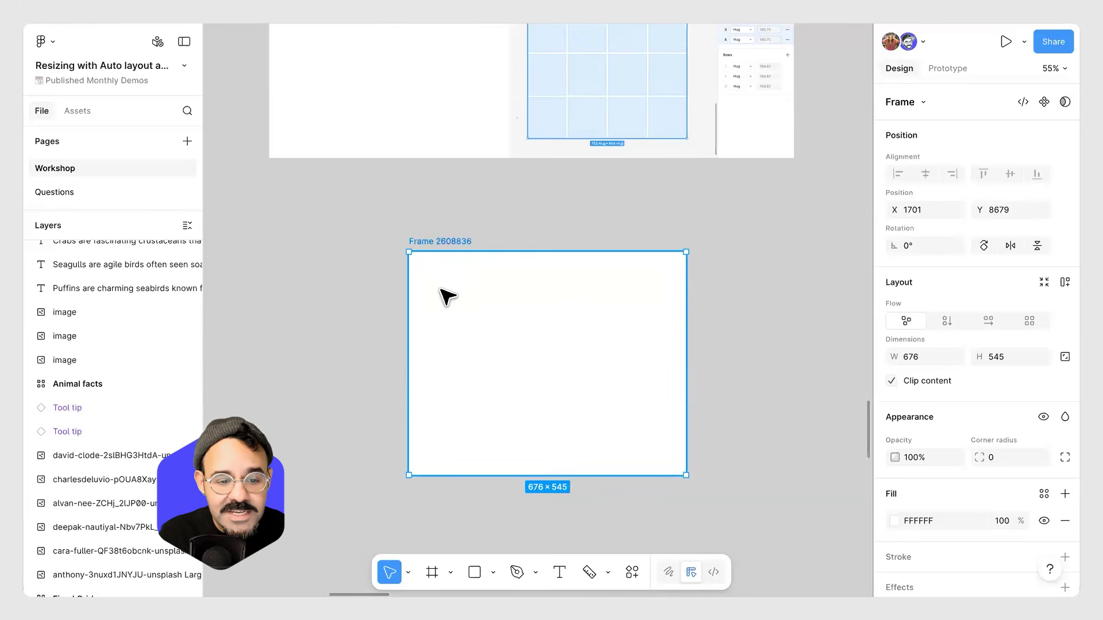
Rename the new frame My First Grid.
{"action": "double_click", "coordinate": [440, 241]}
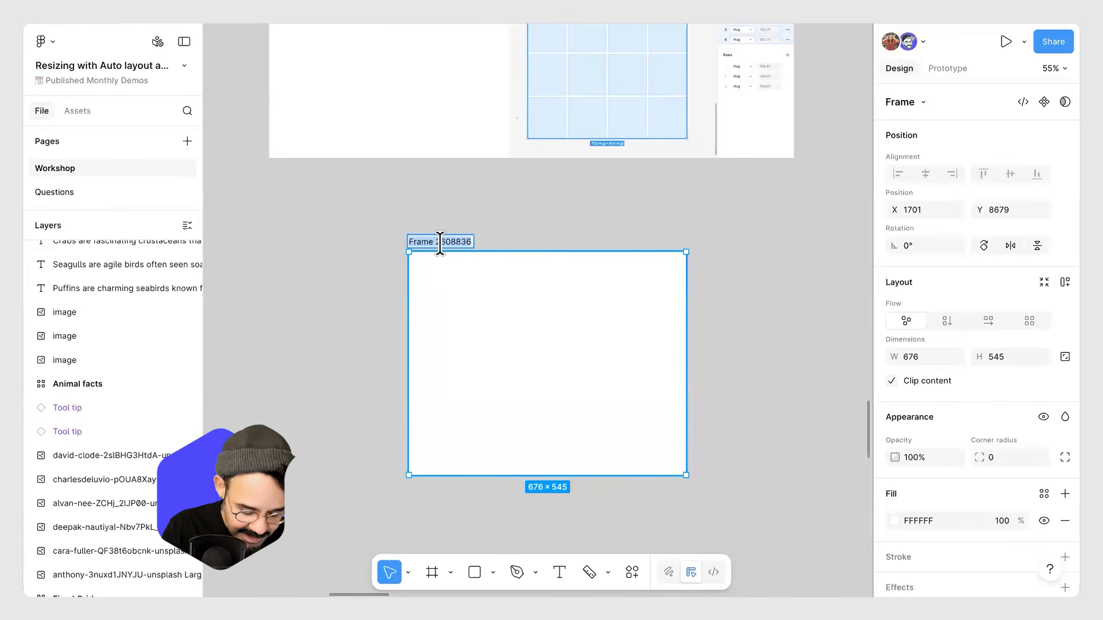
{"action": "type", "text": "Mig"}
{"action": "key", "text": "Return"}
{"action": "key", "text": "s"}
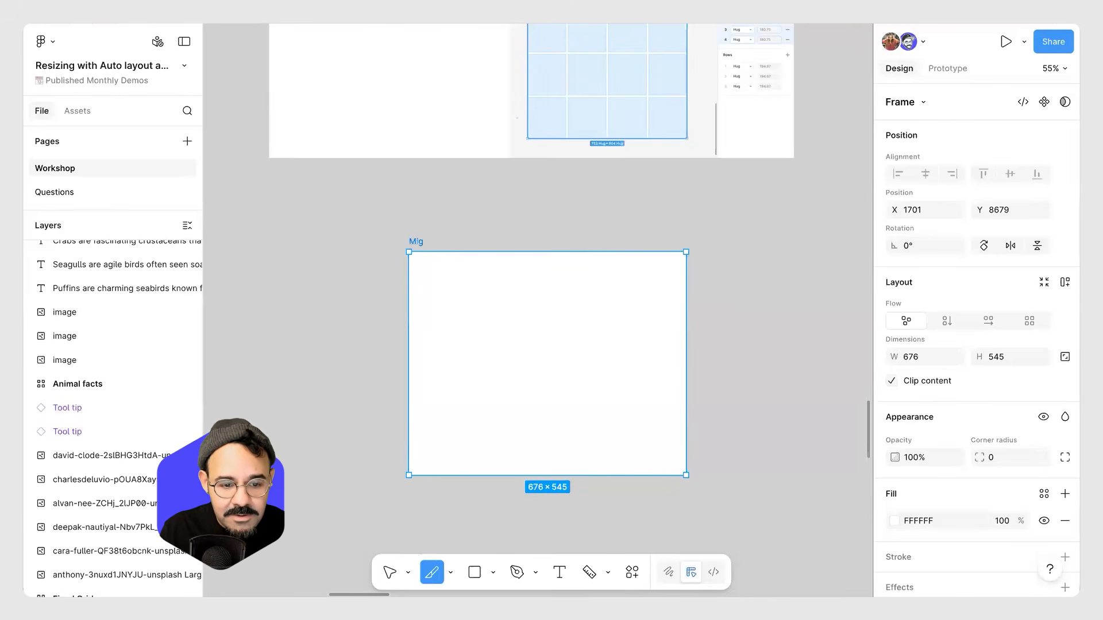
{"action": "key", "text": "v"}
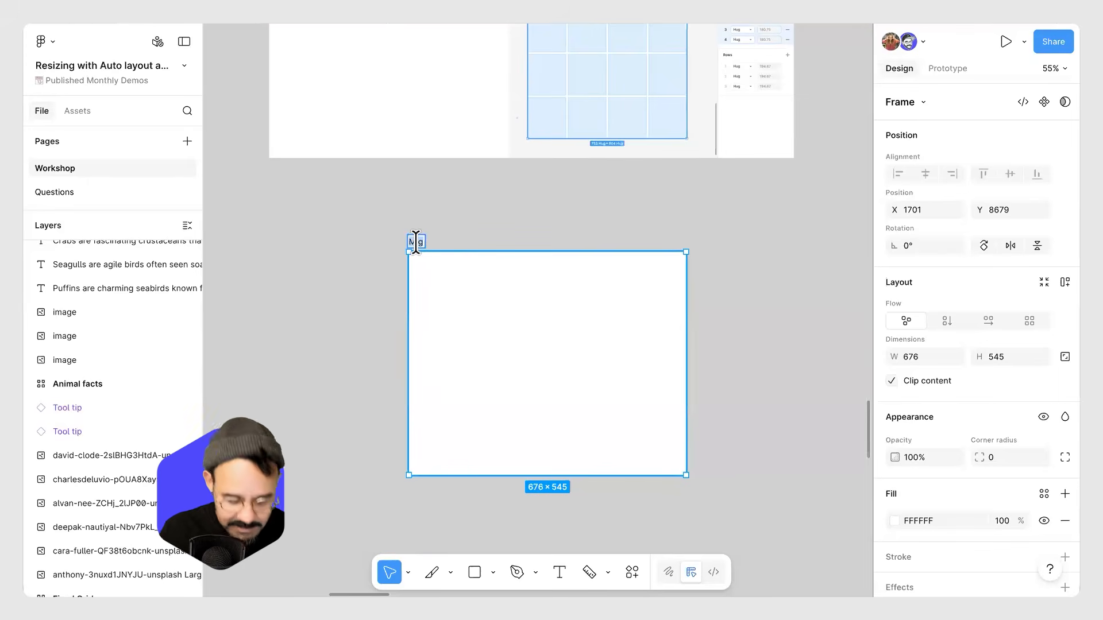
{"action": "type", "text": "My First Grid"}
{"action": "key", "text": "Return"}
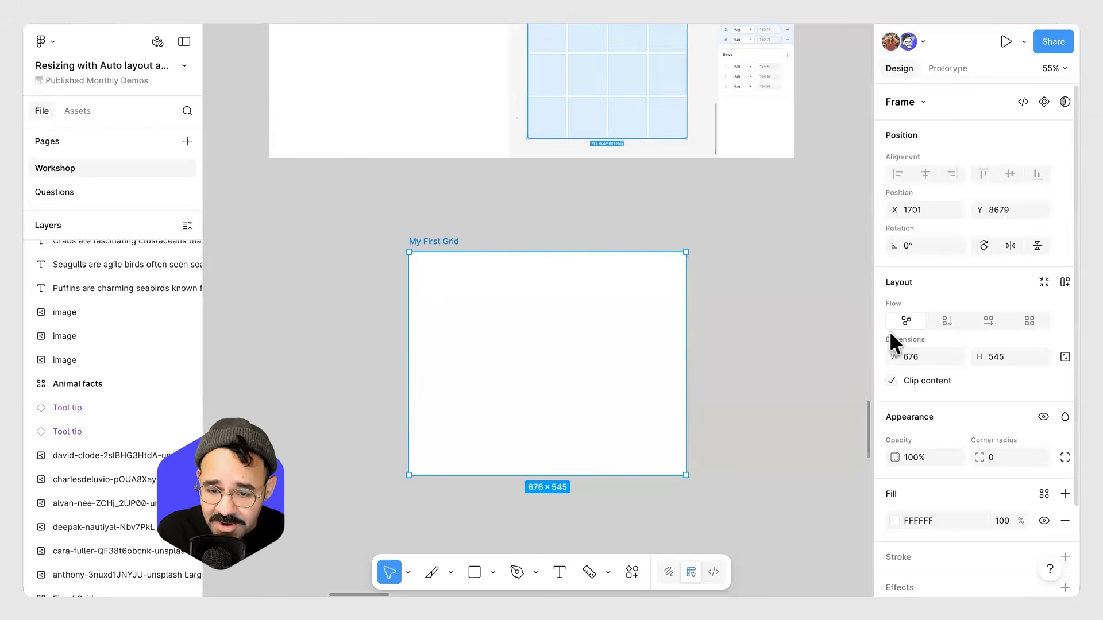
Turn My First Grid into a grid auto layout with 5 columns and 4 rows.
{"action": "left_click", "coordinate": [1028, 323]}
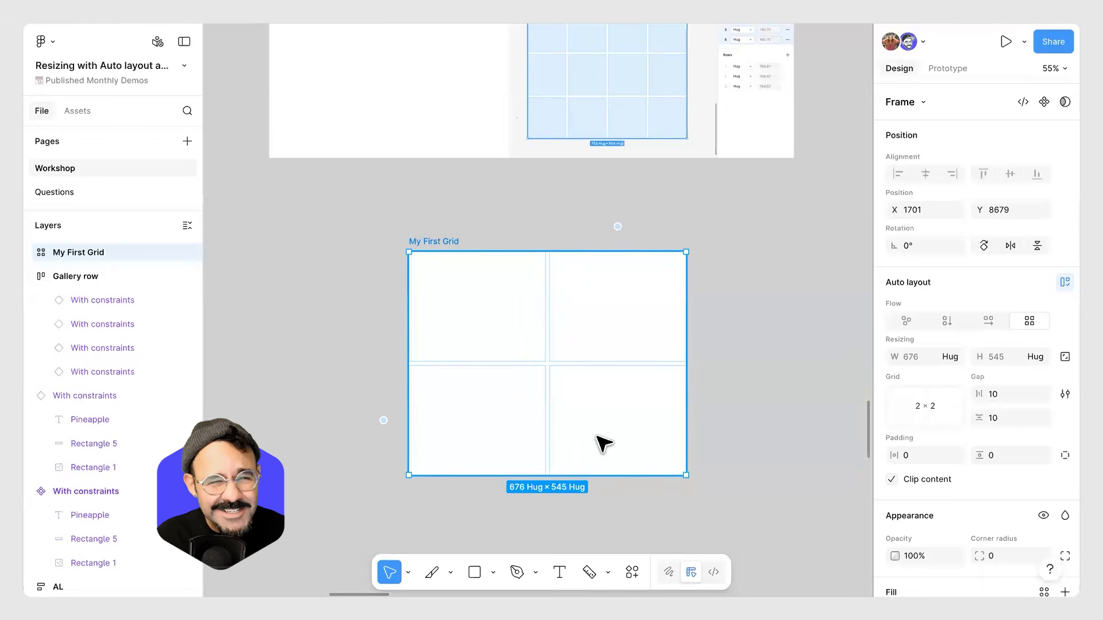
{"action": "left_click", "coordinate": [925, 406]}
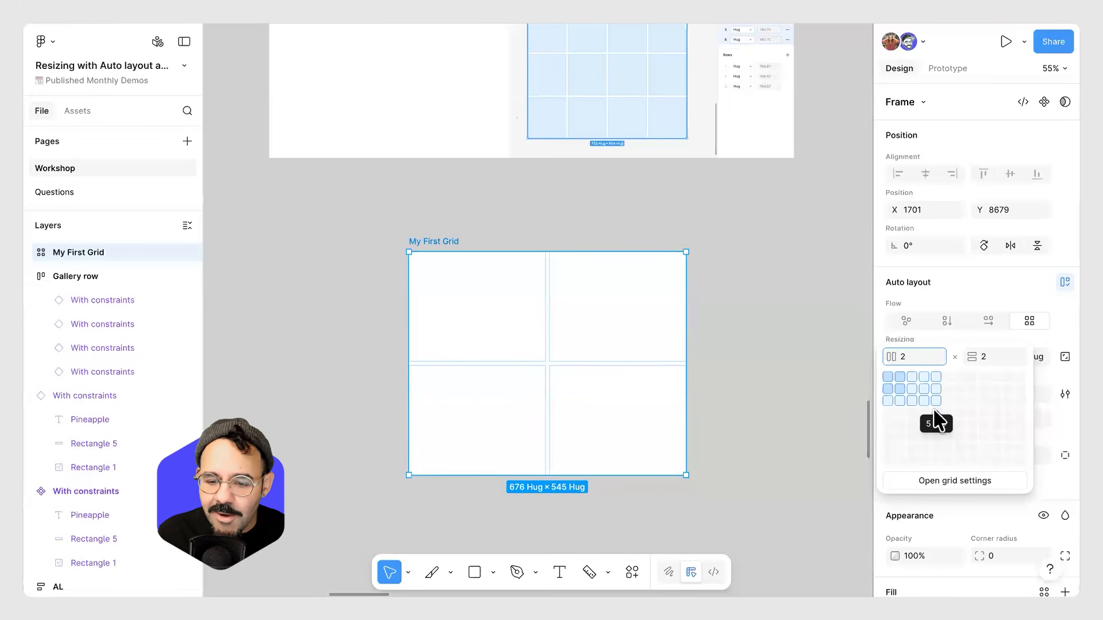
{"action": "left_click", "coordinate": [934, 410]}
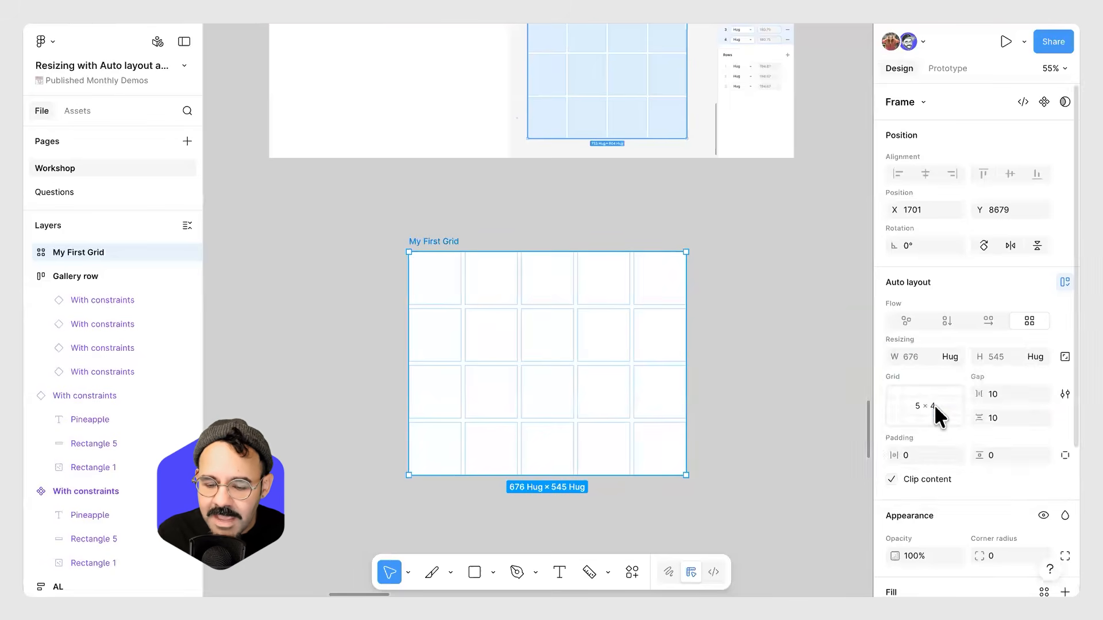
Open the grid settings to inspect the column and row sizing of My First Grid.
{"action": "left_click", "coordinate": [934, 404]}
{"action": "left_click", "coordinate": [948, 480]}
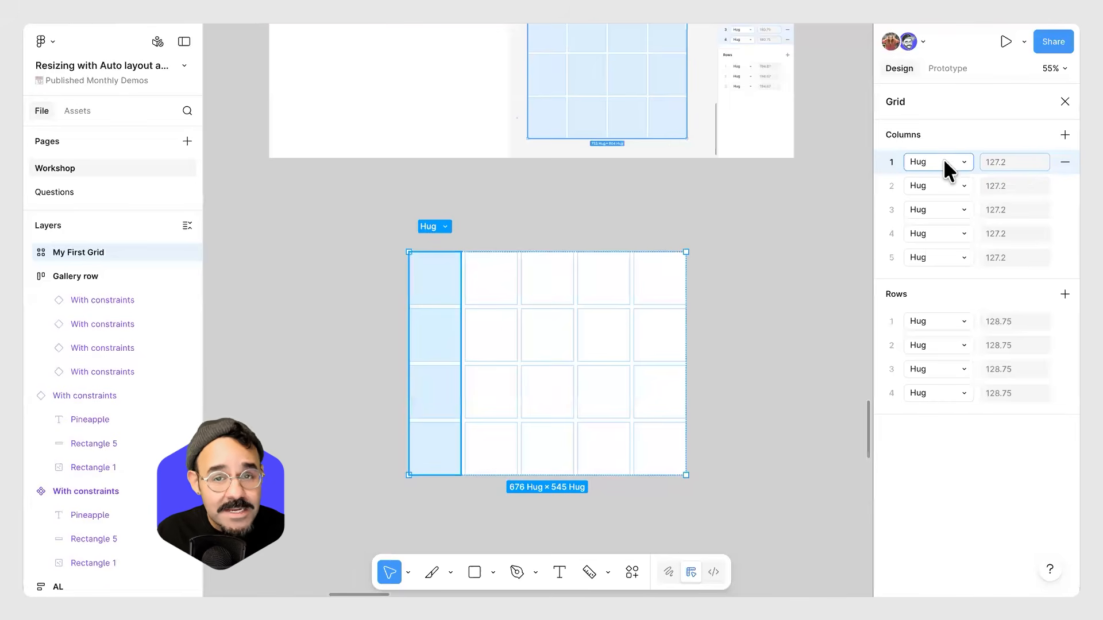
{"action": "left_click", "coordinate": [731, 264]}
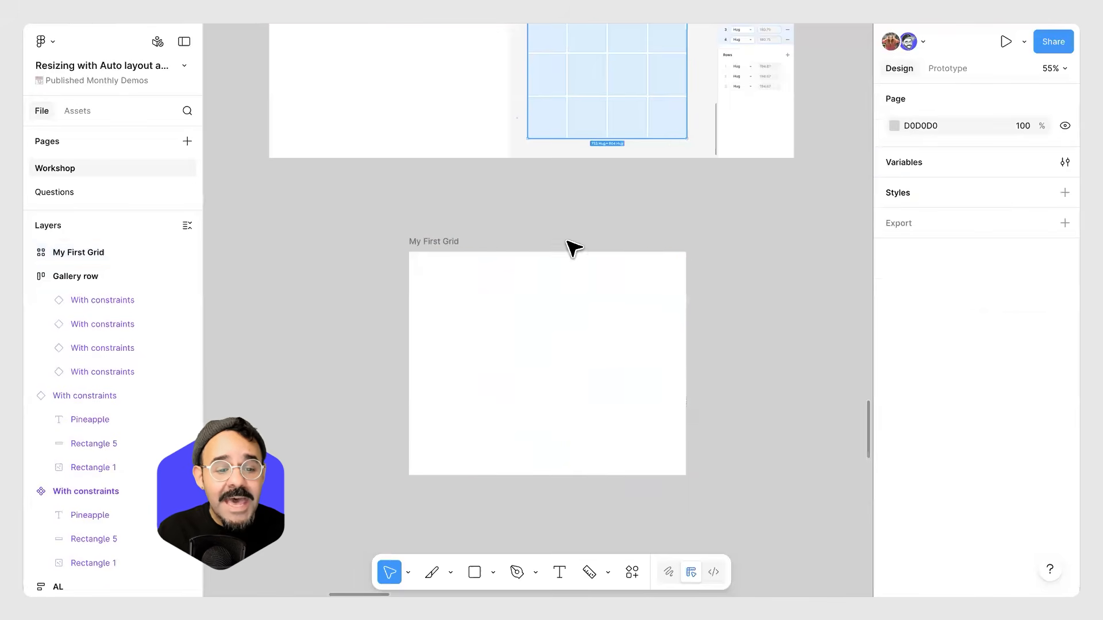
{"action": "left_click", "coordinate": [452, 244]}
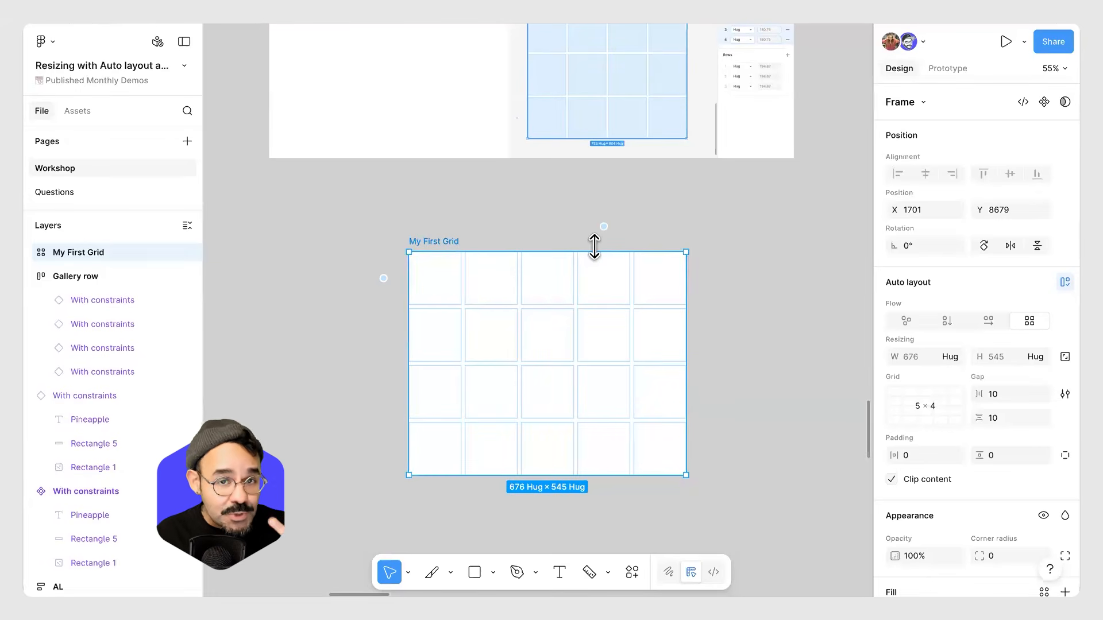
Review the Fixed Grid and Hug Grid example slides, then return to My First Grid and inspect its rows.
{"action": "left_click", "coordinate": [641, 218]}
{"action": "scroll", "coordinate": [641, 217], "scroll_direction": "down", "scroll_amount": 5}
{"action": "left_click_drag", "start_coordinate": [666, 237], "coordinate": [208, 378]}
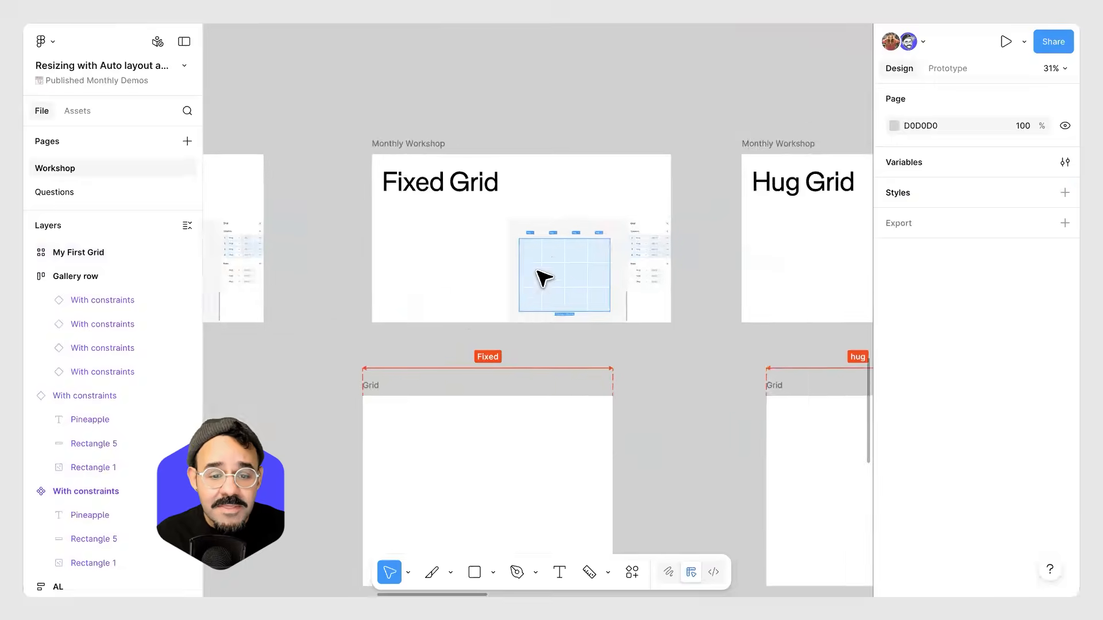
{"action": "scroll", "coordinate": [544, 279], "scroll_direction": "up", "scroll_amount": 3}
{"action": "scroll", "coordinate": [454, 185], "scroll_direction": "down", "scroll_amount": 3}
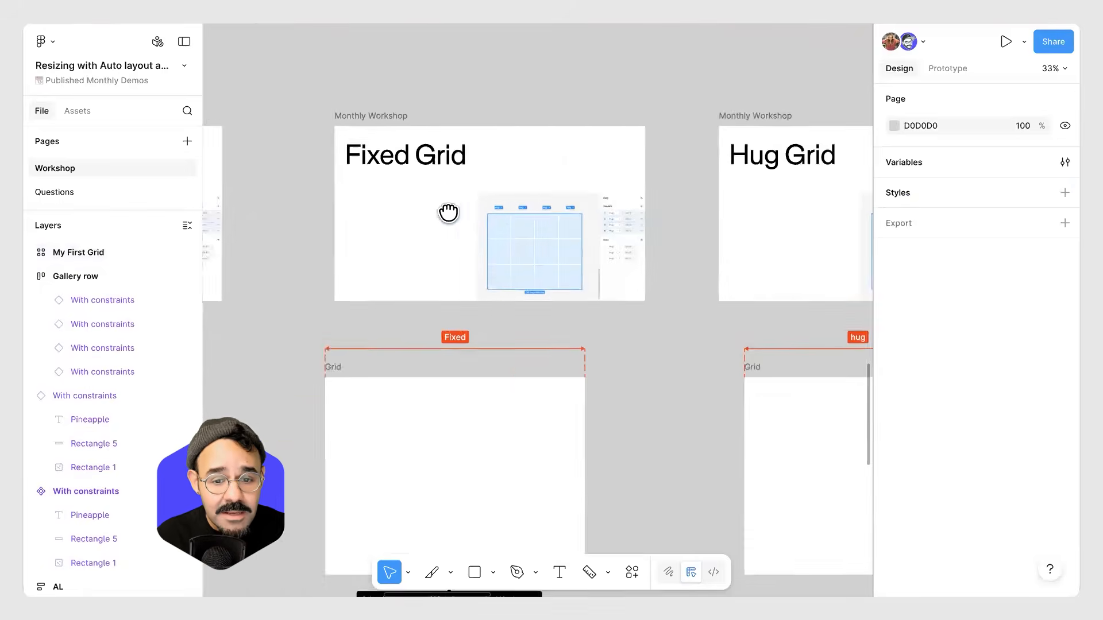
{"action": "scroll", "coordinate": [448, 212], "scroll_direction": "right", "scroll_amount": 5}
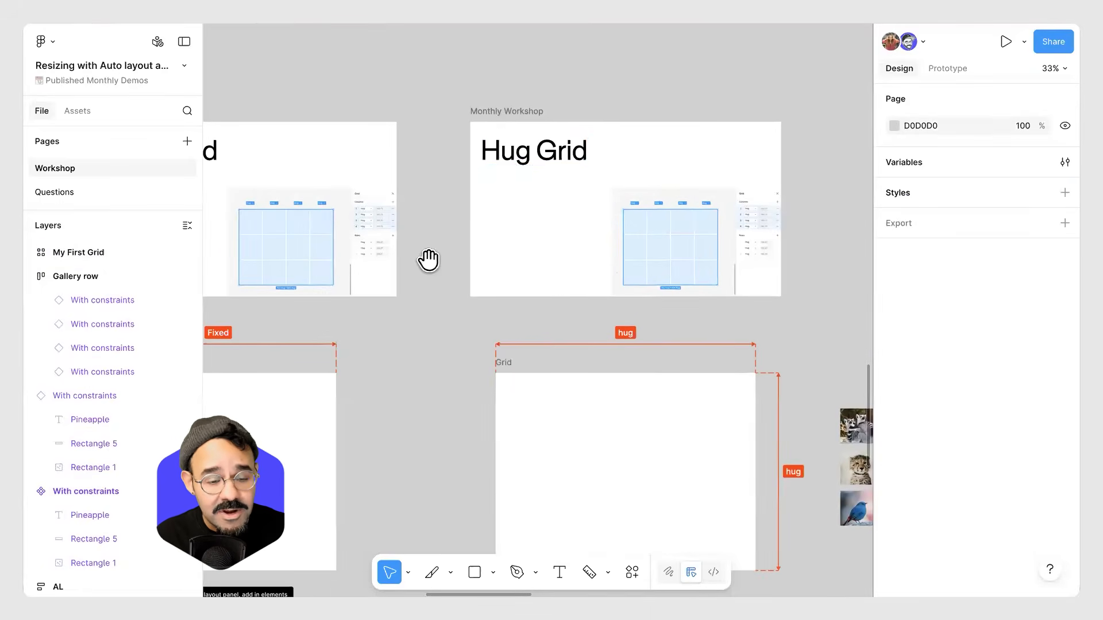
{"action": "scroll", "coordinate": [427, 259], "scroll_direction": "left", "scroll_amount": 12}
{"action": "left_click", "coordinate": [387, 320]}
{"action": "scroll", "coordinate": [421, 320], "scroll_direction": "up", "scroll_amount": 5}
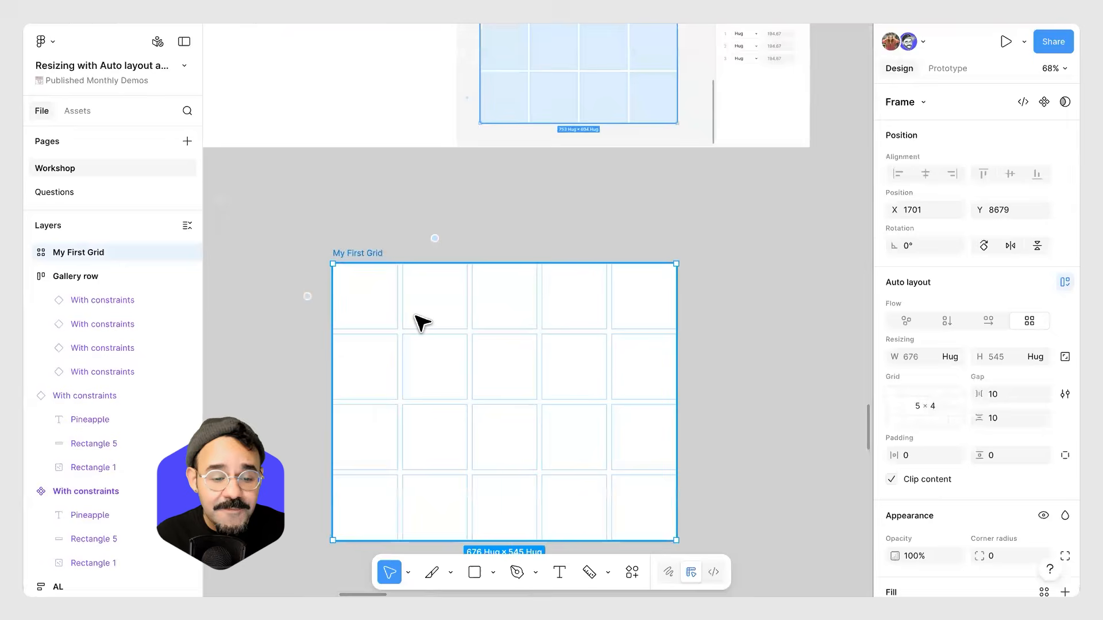
{"action": "left_click_drag", "start_coordinate": [455, 364], "coordinate": [505, 300]}
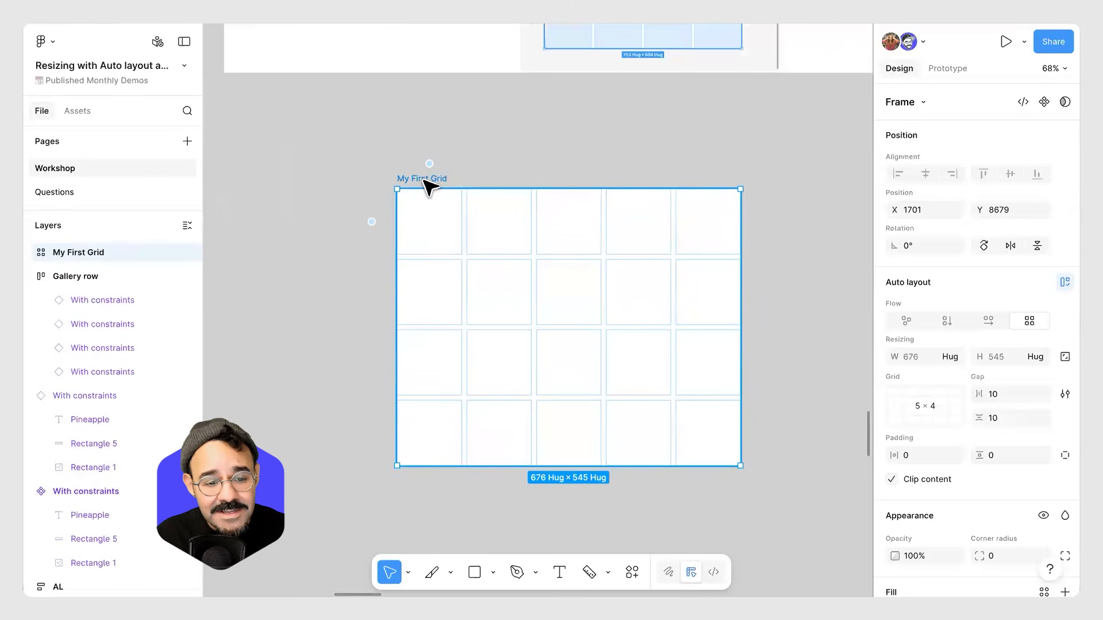
{"action": "mouse_move", "coordinate": [364, 223]}
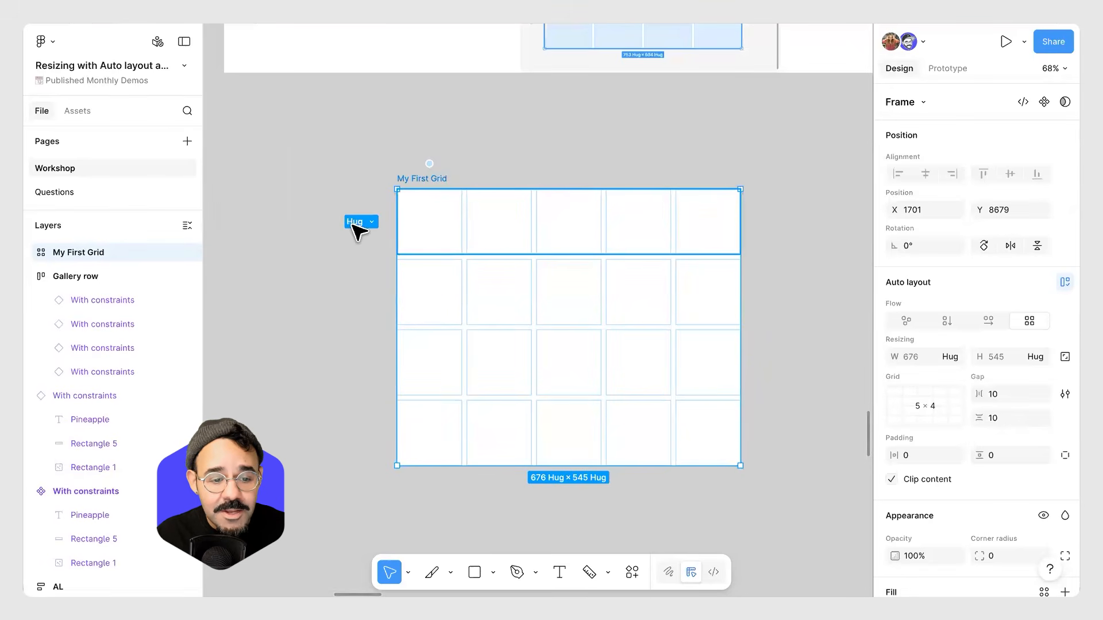
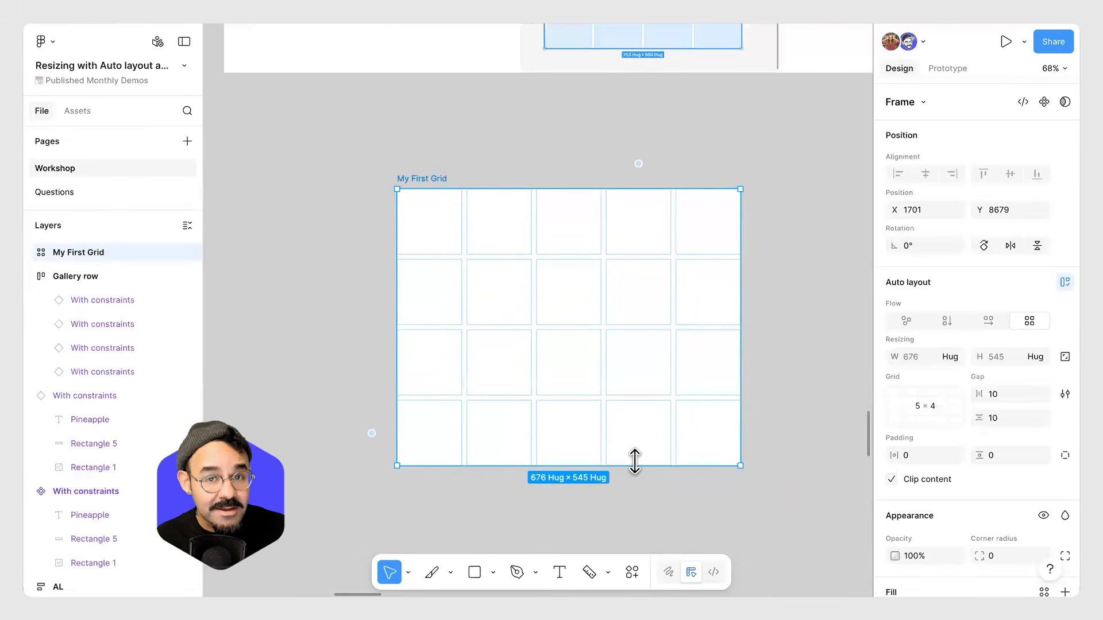
Draw a rectangle about 136 × 158 beside My First Grid and fill it with red C42E2E.
{"action": "left_click", "coordinate": [253, 278]}
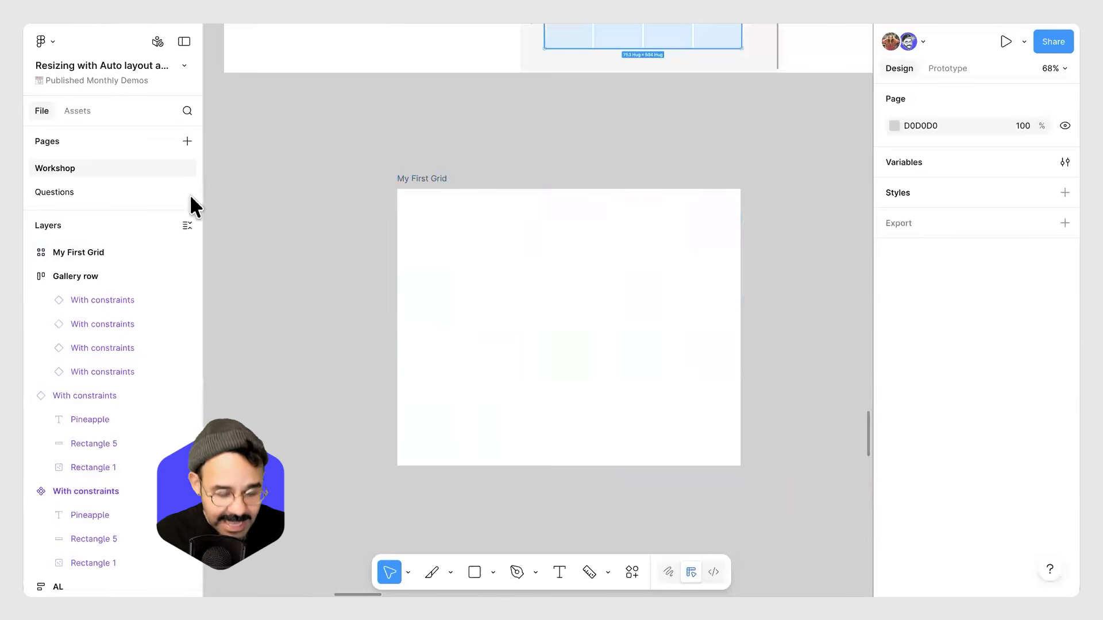
{"action": "key", "text": "r"}
{"action": "left_click_drag", "start_coordinate": [260, 221], "coordinate": [328, 302]}
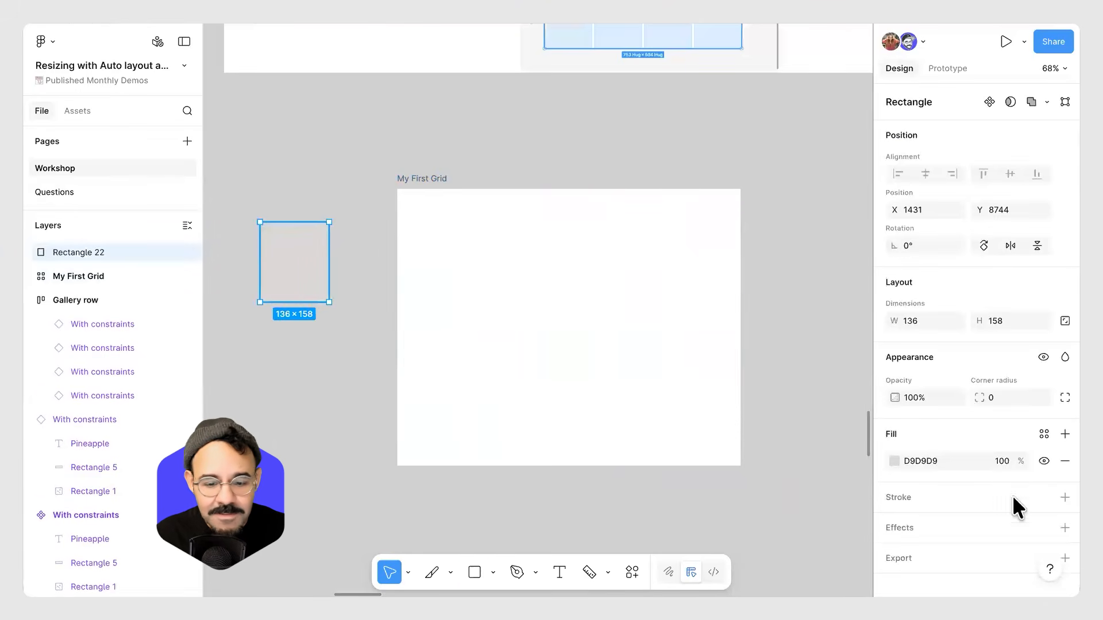
{"action": "left_click", "coordinate": [894, 460]}
{"action": "left_click", "coordinate": [825, 292]}
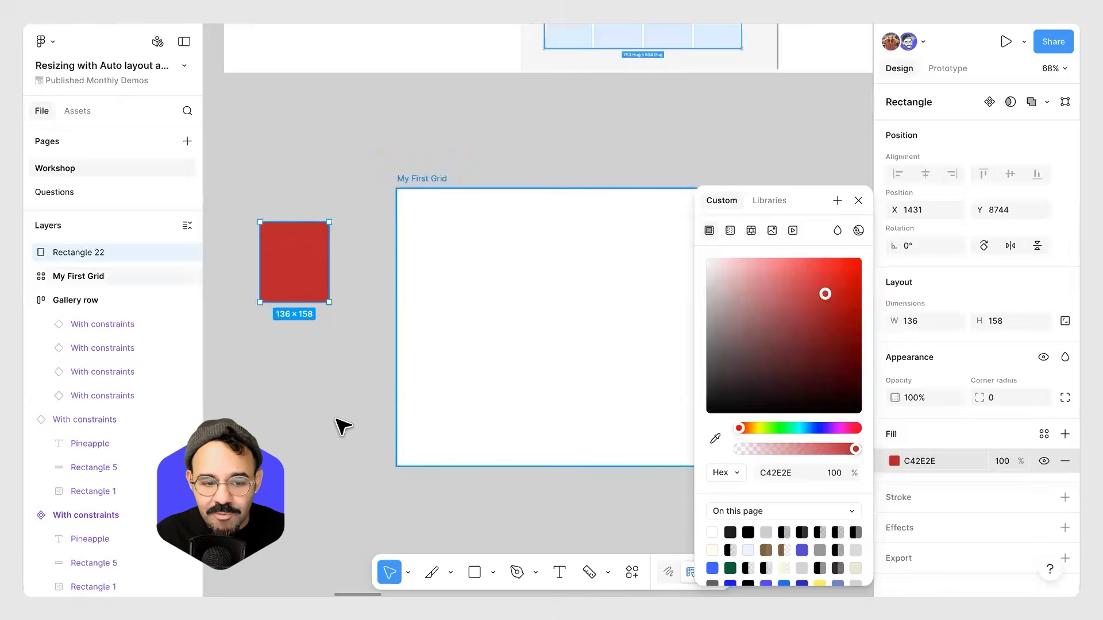
{"action": "left_click", "coordinate": [339, 423]}
Try placing the red rectangle into a cell of My First Grid and stretching it across rows.
{"action": "left_click_drag", "start_coordinate": [328, 257], "coordinate": [571, 373]}
{"action": "left_click", "coordinate": [602, 321]}
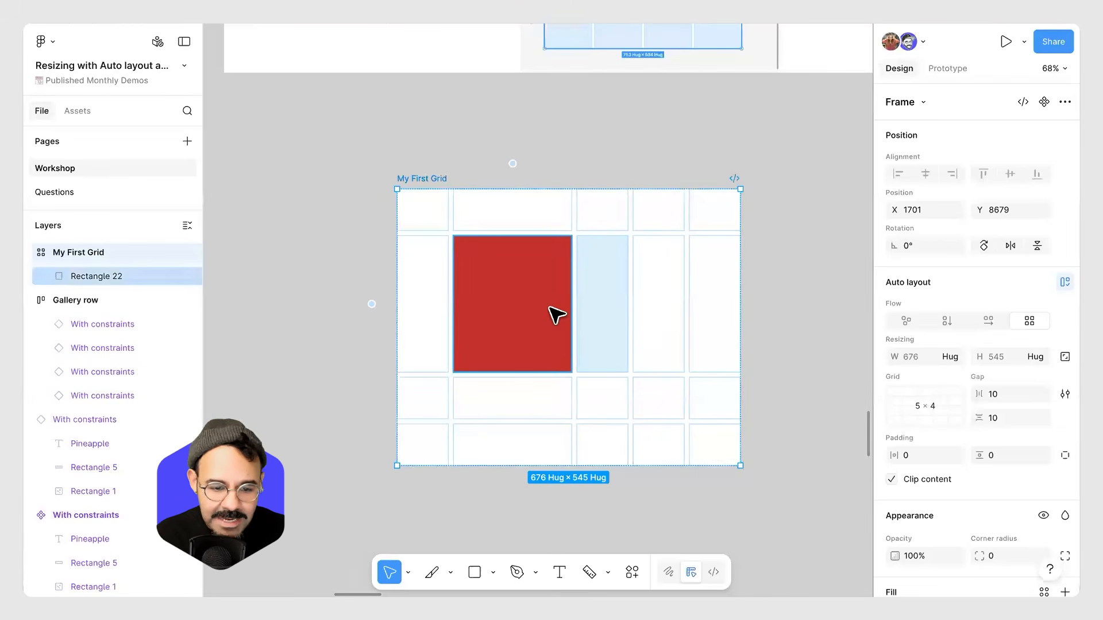
{"action": "left_click", "coordinate": [537, 353]}
{"action": "key", "text": "Escape"}
{"action": "left_click", "coordinate": [526, 328]}
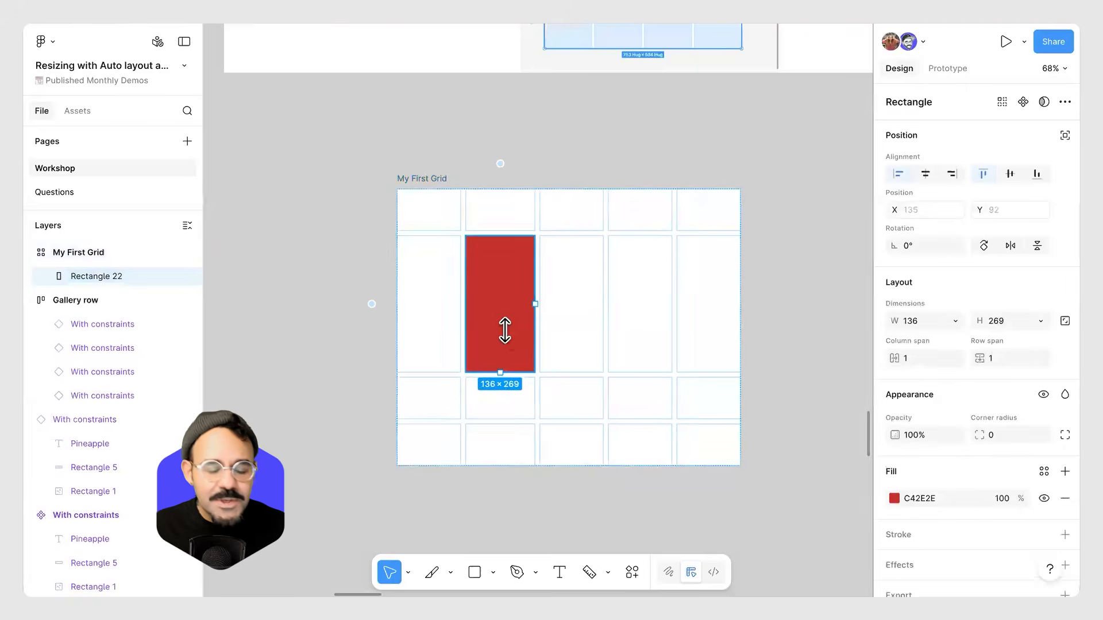
{"action": "key", "text": "ctrl+z"}
{"action": "left_click", "coordinate": [503, 313]}
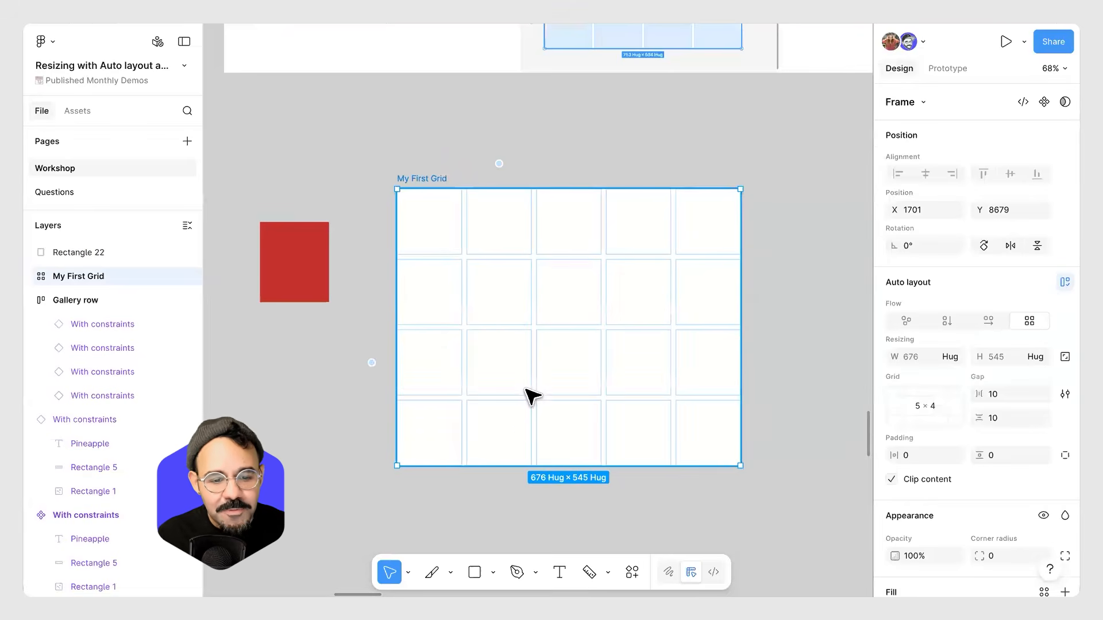
Draw a frame about 358 × 145 in empty canvas space below and add auto layout to it.
{"action": "left_click", "coordinate": [482, 502]}
{"action": "left_click_drag", "start_coordinate": [471, 502], "coordinate": [516, 340]}
{"action": "scroll", "coordinate": [516, 340], "scroll_direction": "down", "scroll_amount": 5}
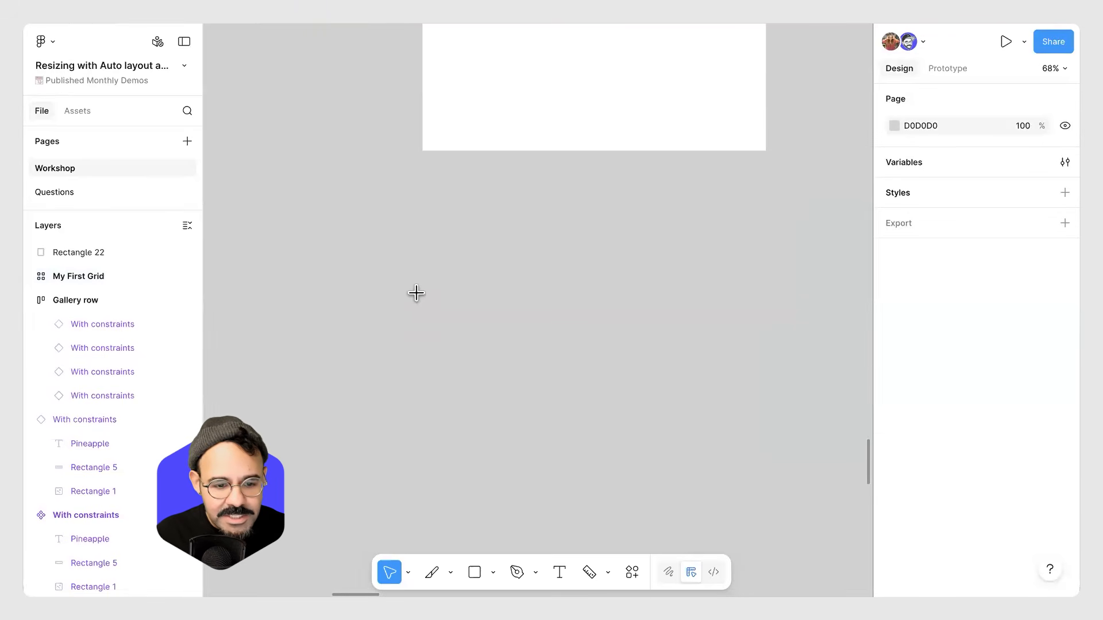
{"action": "key", "text": "f"}
{"action": "left_click_drag", "start_coordinate": [387, 293], "coordinate": [569, 367]}
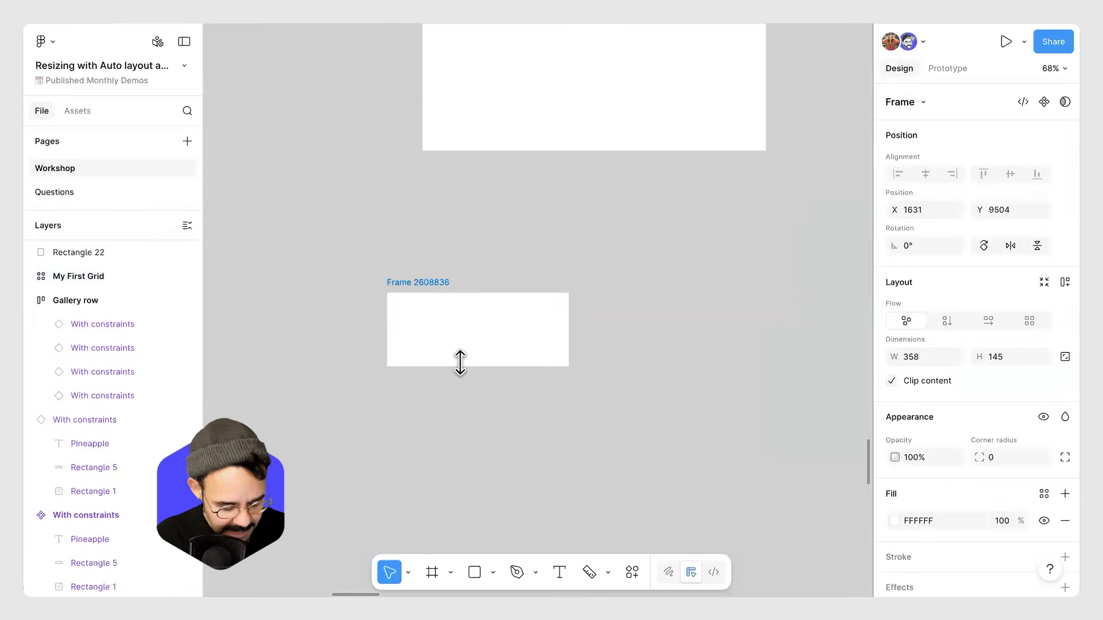
{"action": "key", "text": "shift+a"}
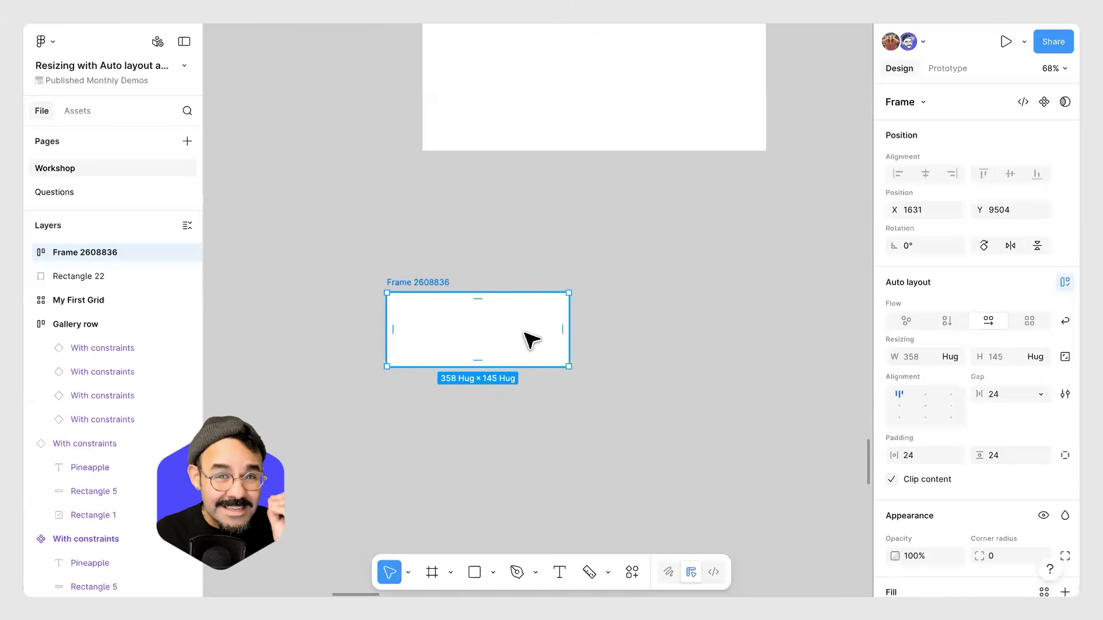
Try drawing a rectangle about 165 × 89 inside the auto layout frame.
{"action": "left_click", "coordinate": [647, 290]}
{"action": "key", "text": "r"}
{"action": "mouse_move", "coordinate": [640, 255]}
{"action": "left_mouse_down"}
{"action": "mouse_move", "coordinate": [724, 300]}
{"action": "mouse_move", "coordinate": [488, 337]}
{"action": "left_mouse_up"}
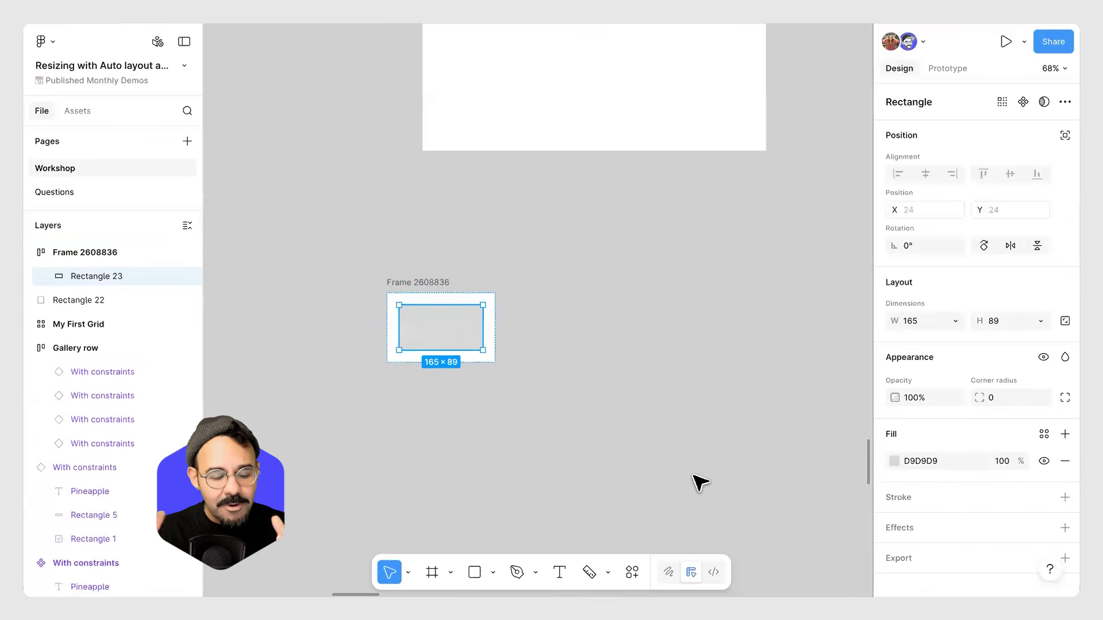
{"action": "key", "text": "ctrl+z"}
{"action": "left_click", "coordinate": [537, 358]}
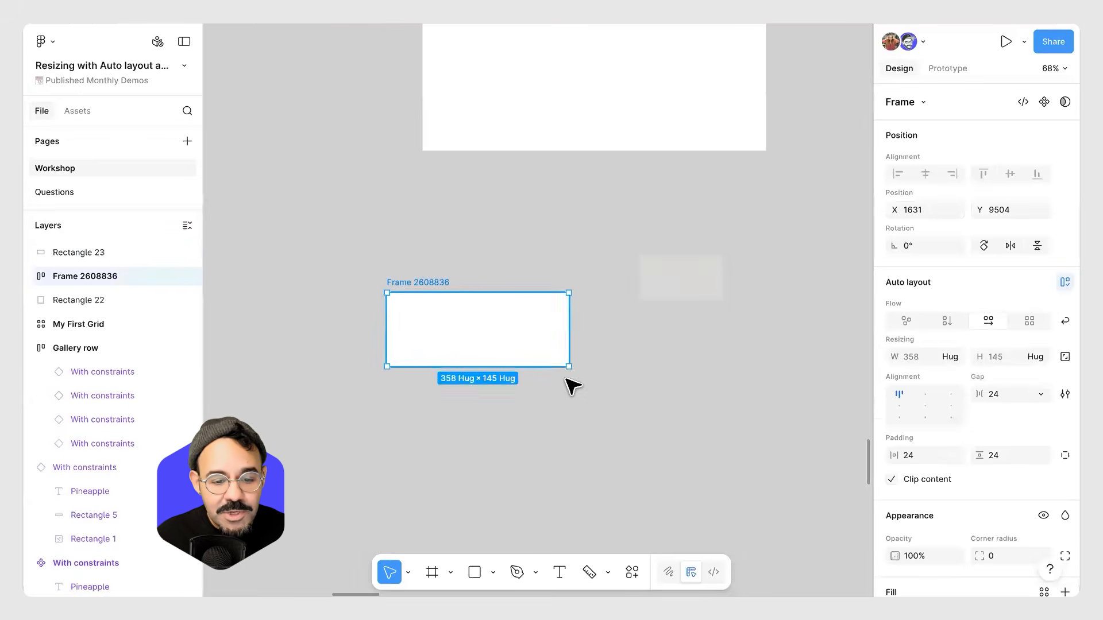
Resize the auto layout frame to about 453 × 331, then delete it.
{"action": "left_click_drag", "start_coordinate": [608, 447], "coordinate": [617, 461]}
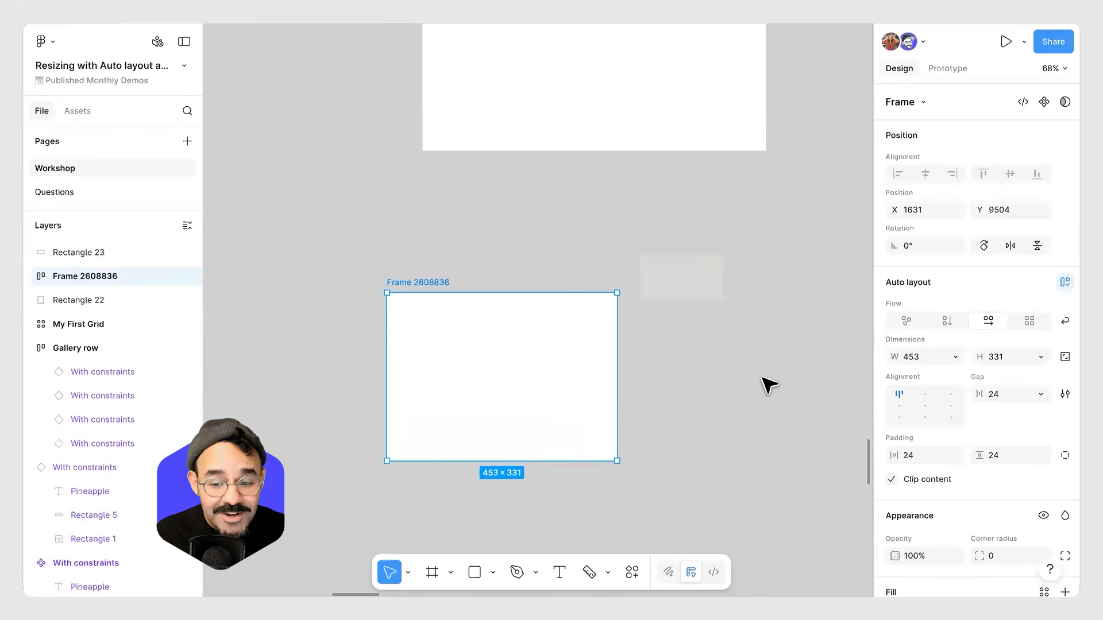
{"action": "key", "text": "Escape"}
{"action": "left_click", "coordinate": [423, 287]}
{"action": "key", "text": "Delete"}
Draw a new frame about 466 × 395 and add auto layout to it.
{"action": "key", "text": "f"}
{"action": "left_click_drag", "start_coordinate": [353, 300], "coordinate": [582, 492]}
{"action": "key", "text": "shift+a"}
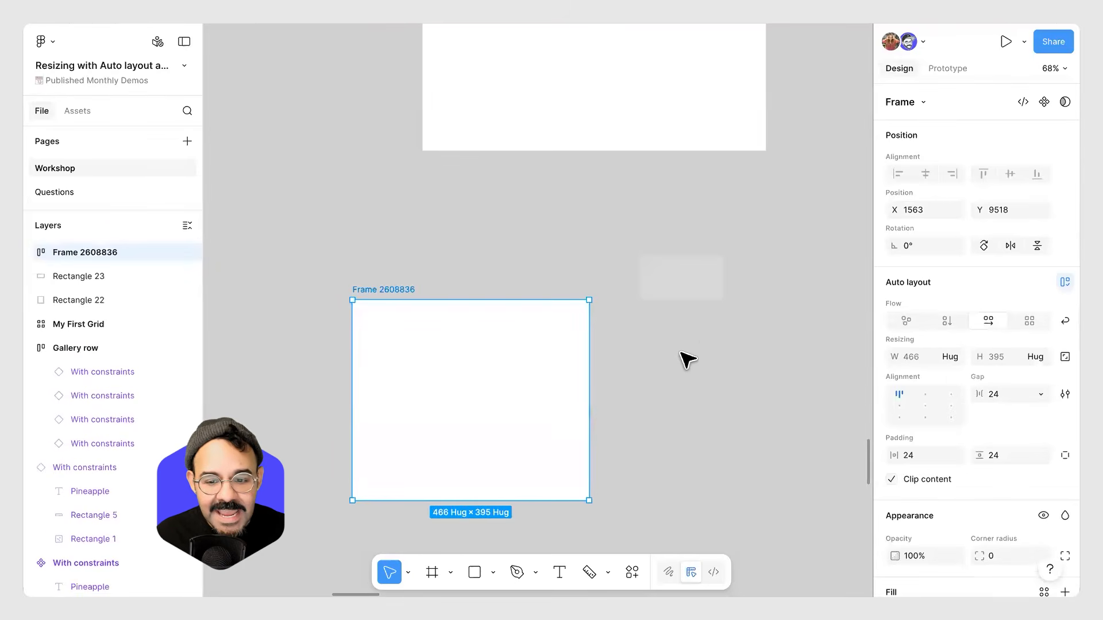
Try moving the gray rectangle into the new auto layout frame, then delete the frame.
{"action": "left_click_drag", "start_coordinate": [698, 284], "coordinate": [463, 352]}
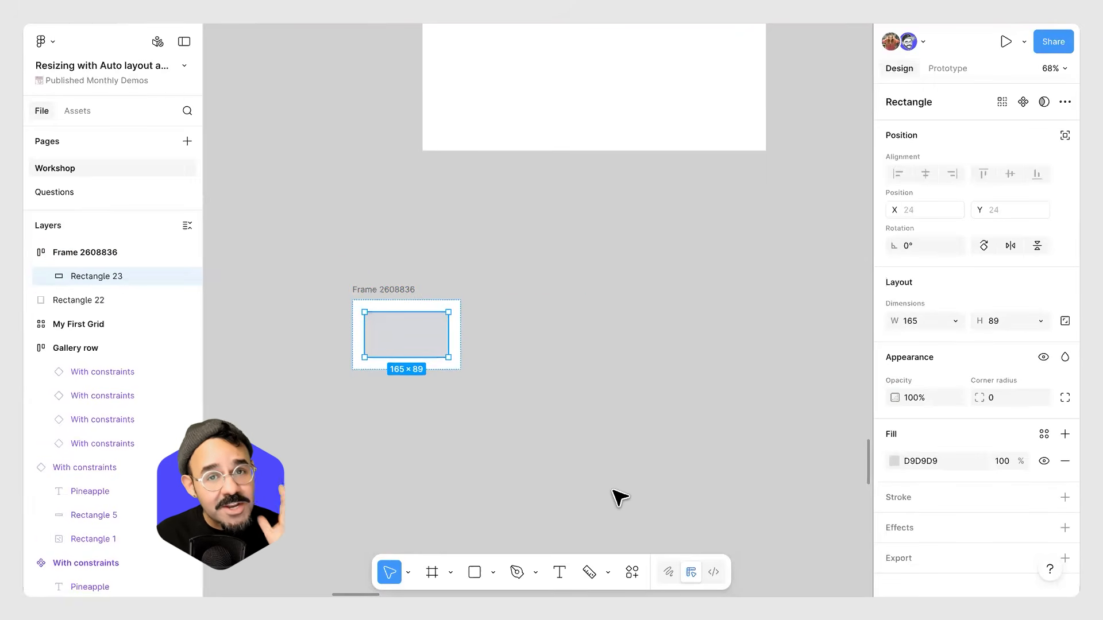
{"action": "key", "text": "ctrl+z"}
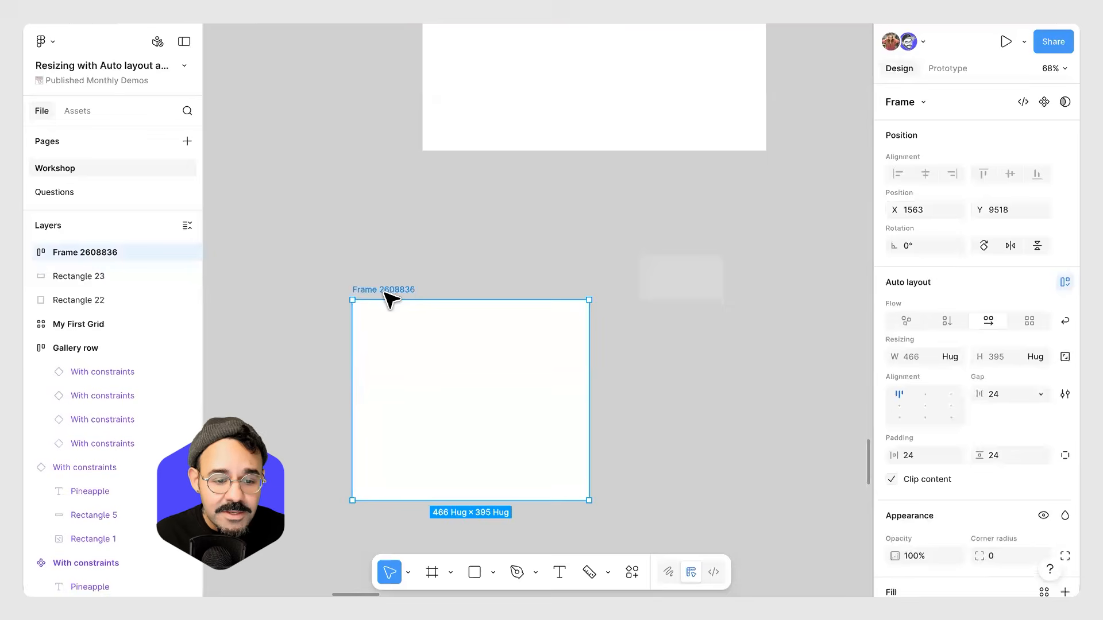
{"action": "key", "text": "Delete"}
Delete the leftover gray rectangle.
{"action": "scroll", "coordinate": [526, 373], "scroll_direction": "up", "scroll_amount": 4}
{"action": "left_click", "coordinate": [637, 412]}
{"action": "key", "text": "Delete"}
Delete the My First Grid frame.
{"action": "scroll", "coordinate": [628, 404], "scroll_direction": "up", "scroll_amount": 5}
{"action": "left_click", "coordinate": [627, 382]}
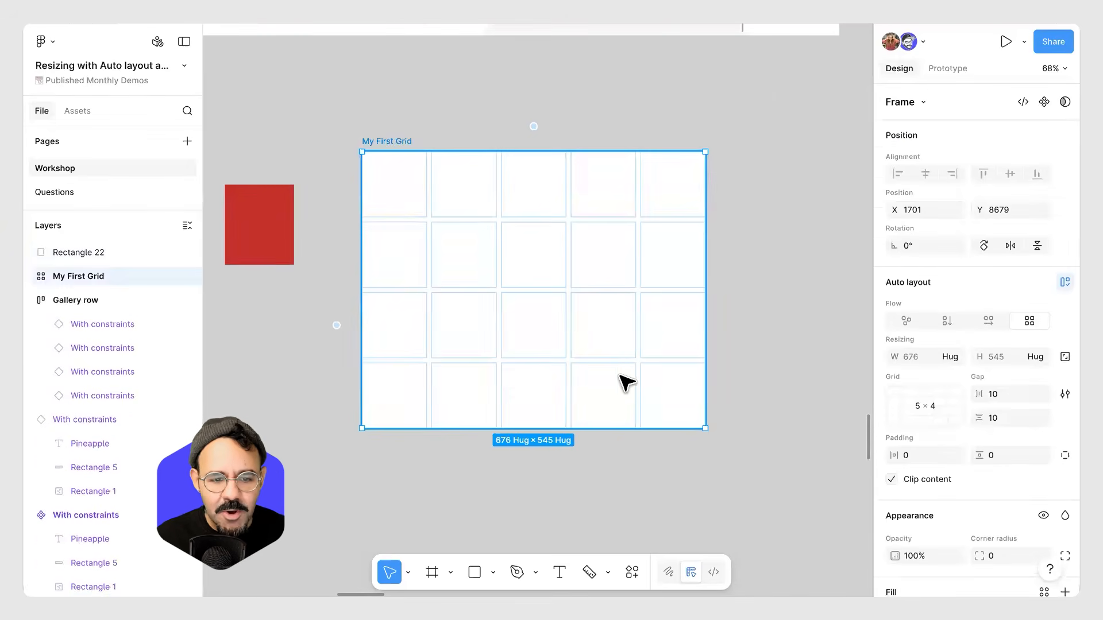
{"action": "key", "text": "Delete"}
Draw a new frame about 567 × 506 and turn it into a grid auto layout.
{"action": "key", "text": "f"}
{"action": "left_click_drag", "start_coordinate": [415, 163], "coordinate": [703, 420]}
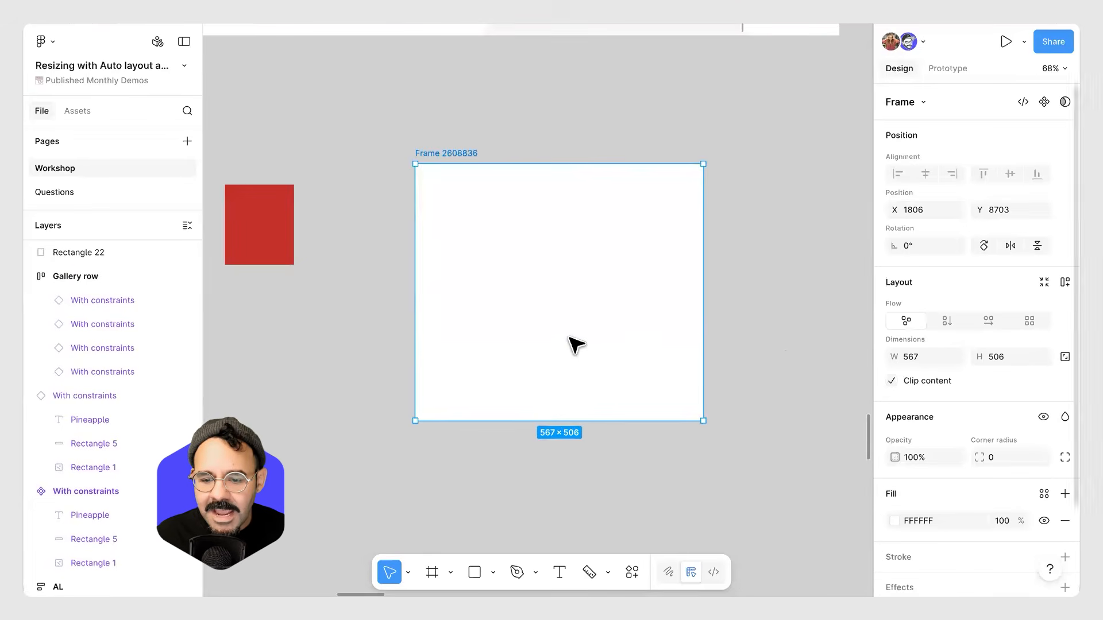
{"action": "left_click", "coordinate": [1030, 320]}
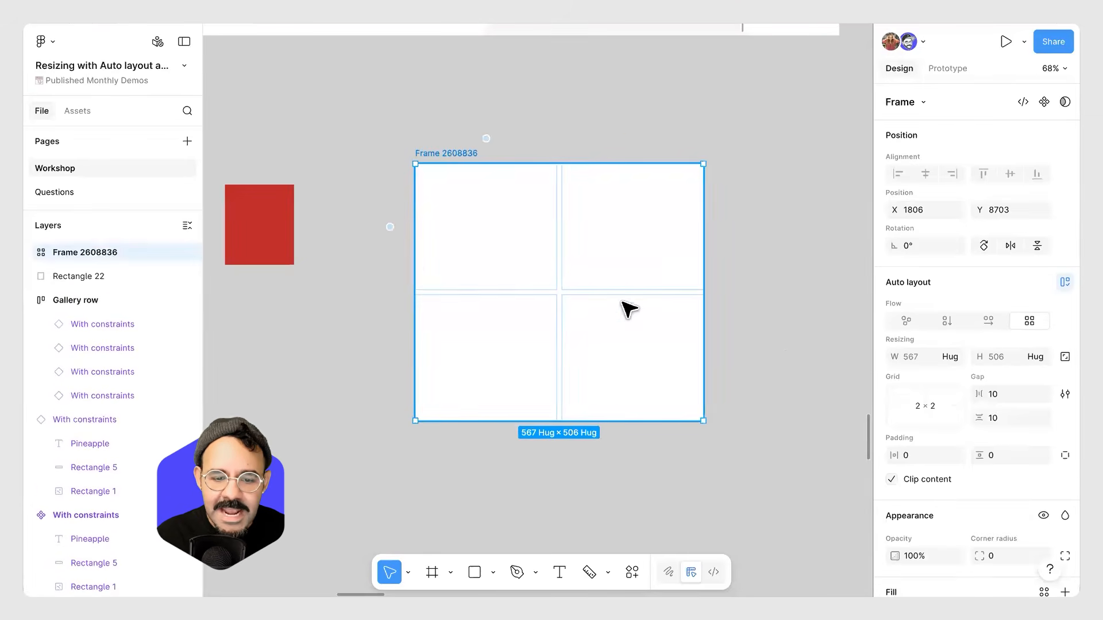
Duplicate the red rectangle into four copies and move them into the grid frame.
{"action": "left_click", "coordinate": [371, 345]}
{"action": "scroll", "coordinate": [372, 287], "scroll_direction": "left", "scroll_amount": 3}
{"action": "left_click_drag", "start_coordinate": [372, 233], "coordinate": [409, 217]}
{"action": "key", "text": "Escape"}
{"action": "left_click", "coordinate": [300, 245]}
{"action": "left_click", "coordinate": [381, 232]}
{"action": "left_click", "coordinate": [319, 226], "text": "shift"}
{"action": "left_click_drag", "start_coordinate": [318, 203], "coordinate": [321, 300], "text": "alt"}
{"action": "left_click_drag", "start_coordinate": [313, 411], "coordinate": [571, 227]}
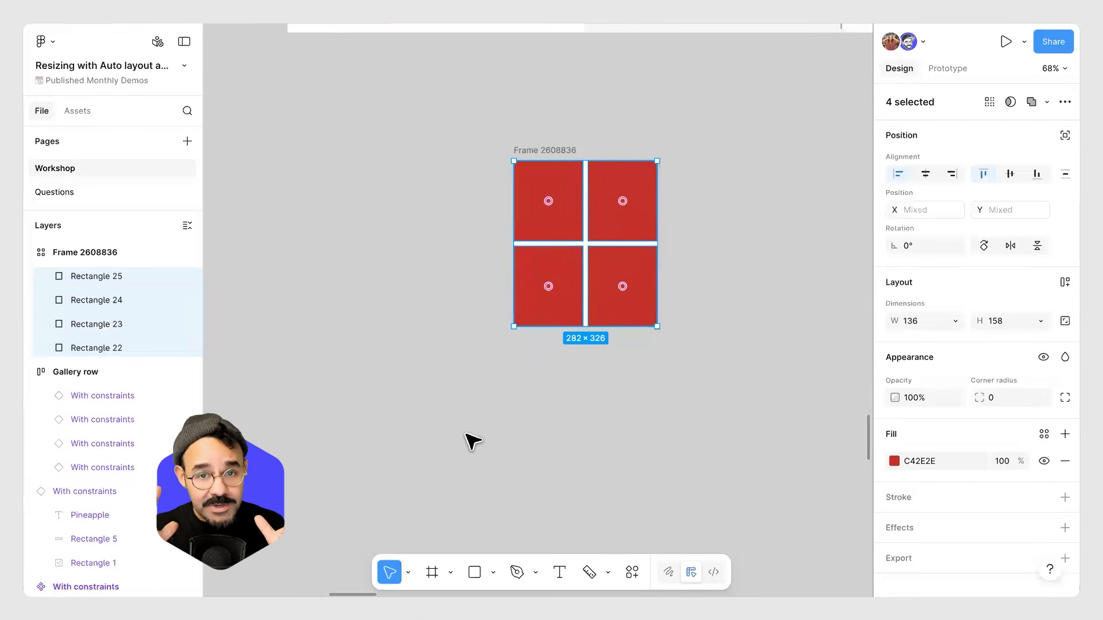
Undo moving the rectangles into the grid and delete all four red rectangles.
{"action": "key", "text": "ctrl+z"}
{"action": "key", "text": "Escape"}
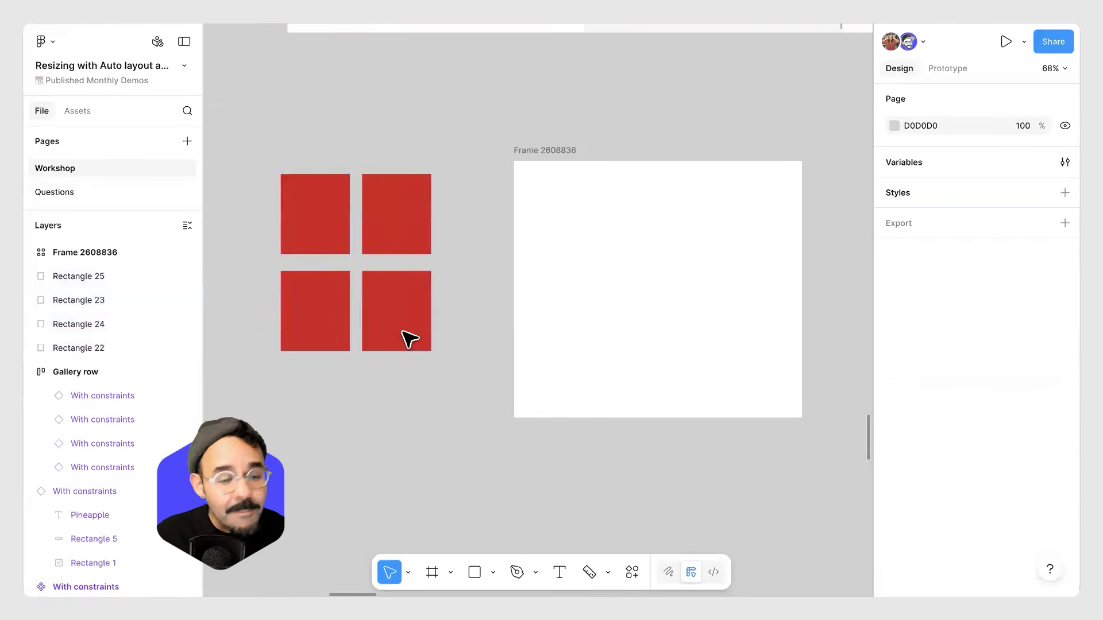
{"action": "left_click_drag", "start_coordinate": [371, 439], "coordinate": [338, 177]}
{"action": "key", "text": "Delete"}
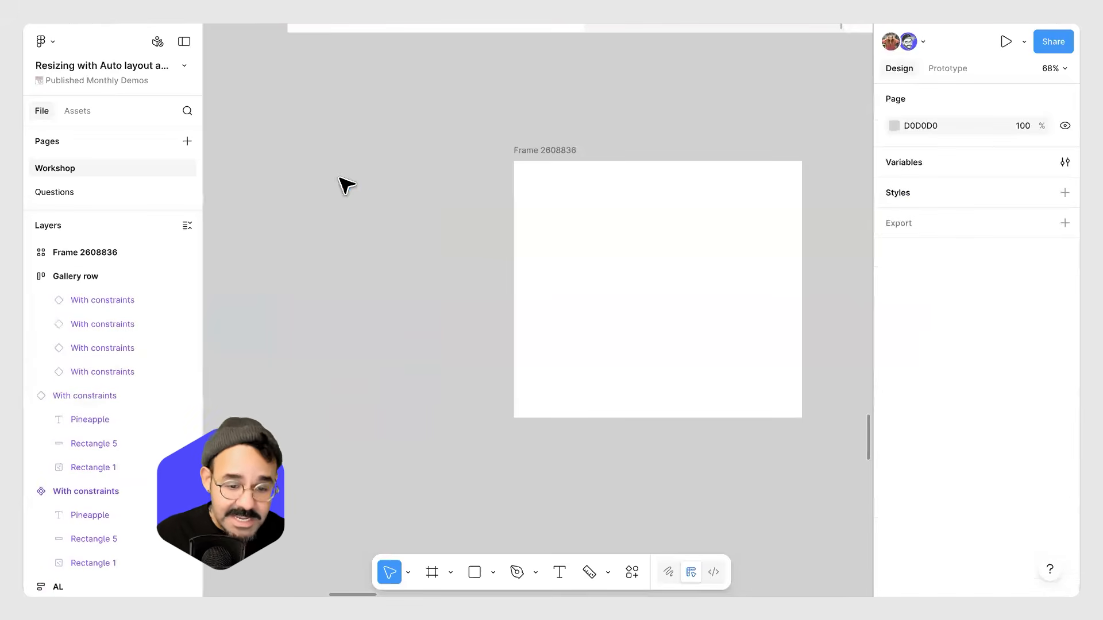
Set the grid frame to 5 columns and 5 rows.
{"action": "scroll", "coordinate": [455, 216], "scroll_direction": "right", "scroll_amount": 2}
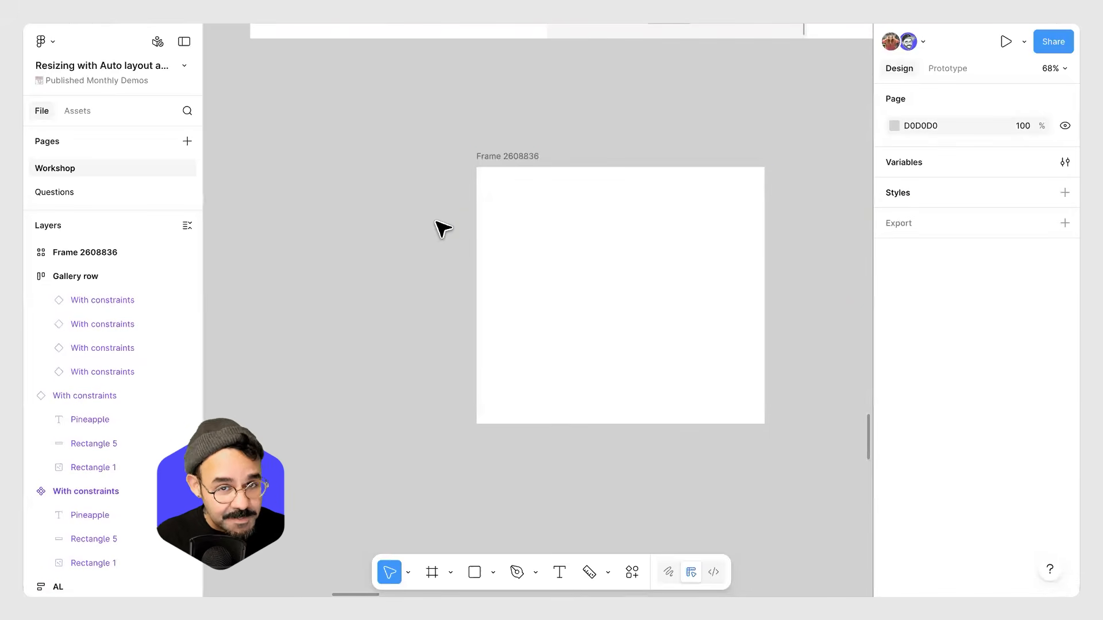
{"action": "left_click", "coordinate": [619, 251]}
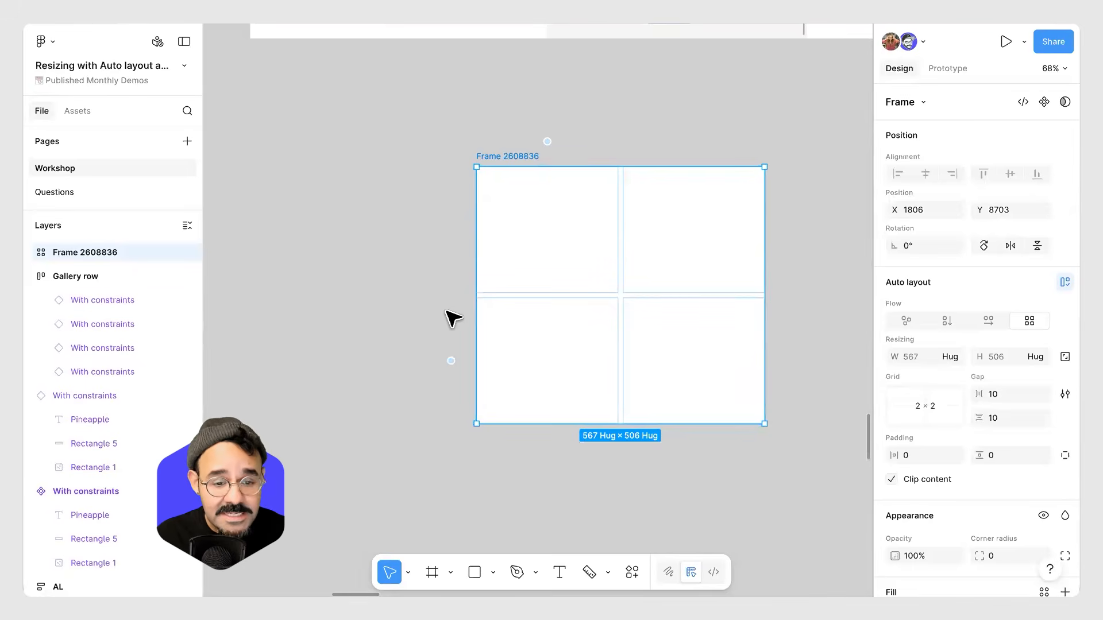
{"action": "left_click", "coordinate": [926, 406]}
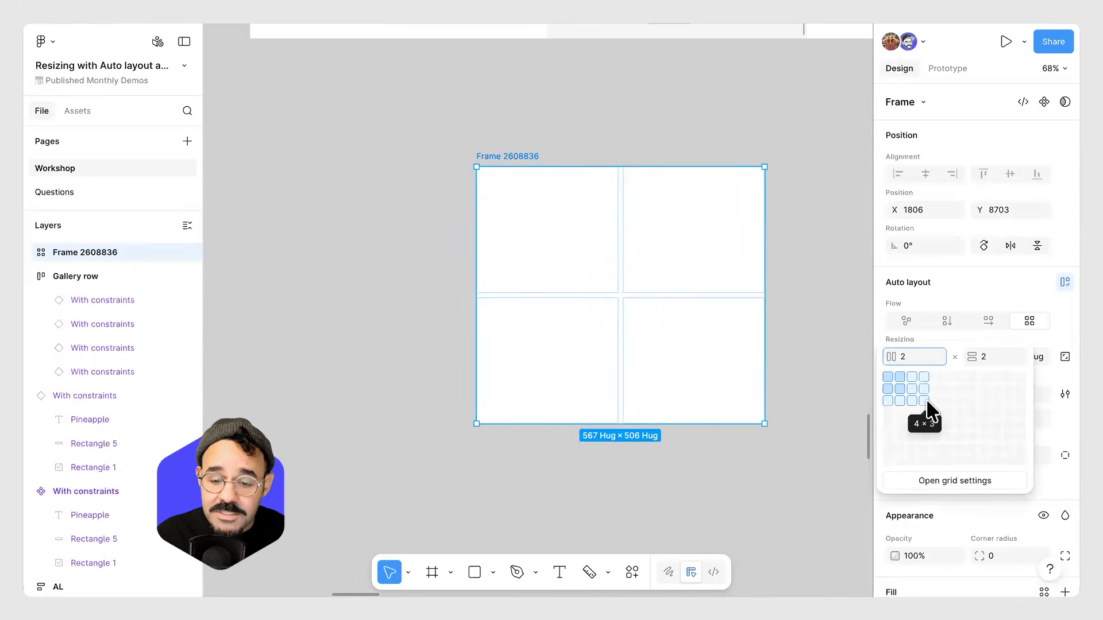
{"action": "left_click", "coordinate": [937, 424]}
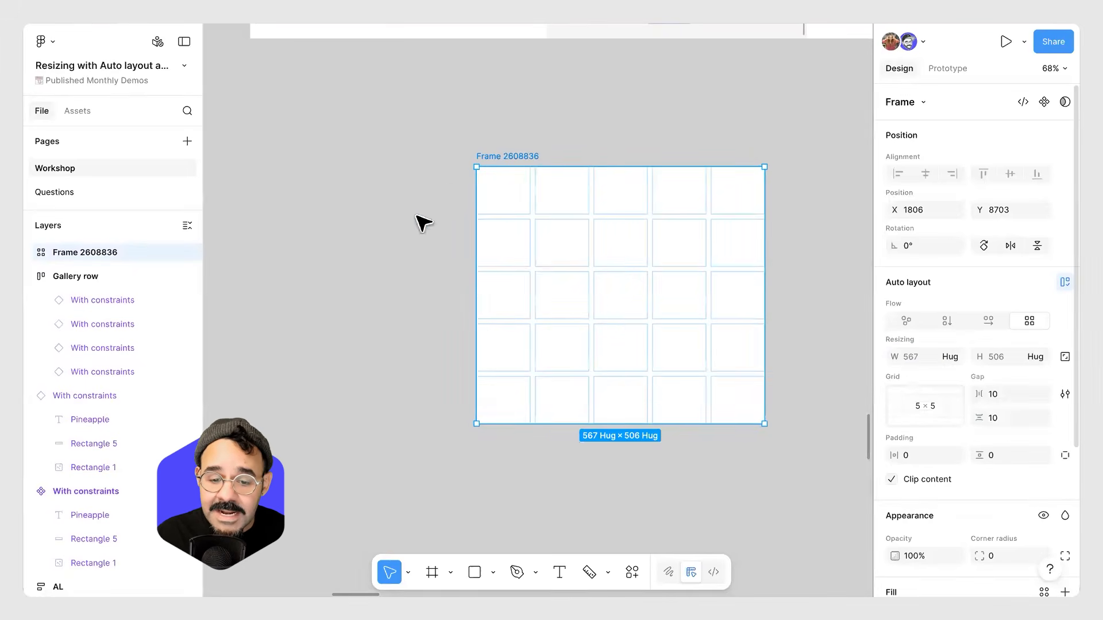
Move the grid frame slightly left and set all five columns to Fill at 1fr.
{"action": "left_click_drag", "start_coordinate": [517, 157], "coordinate": [453, 156]}
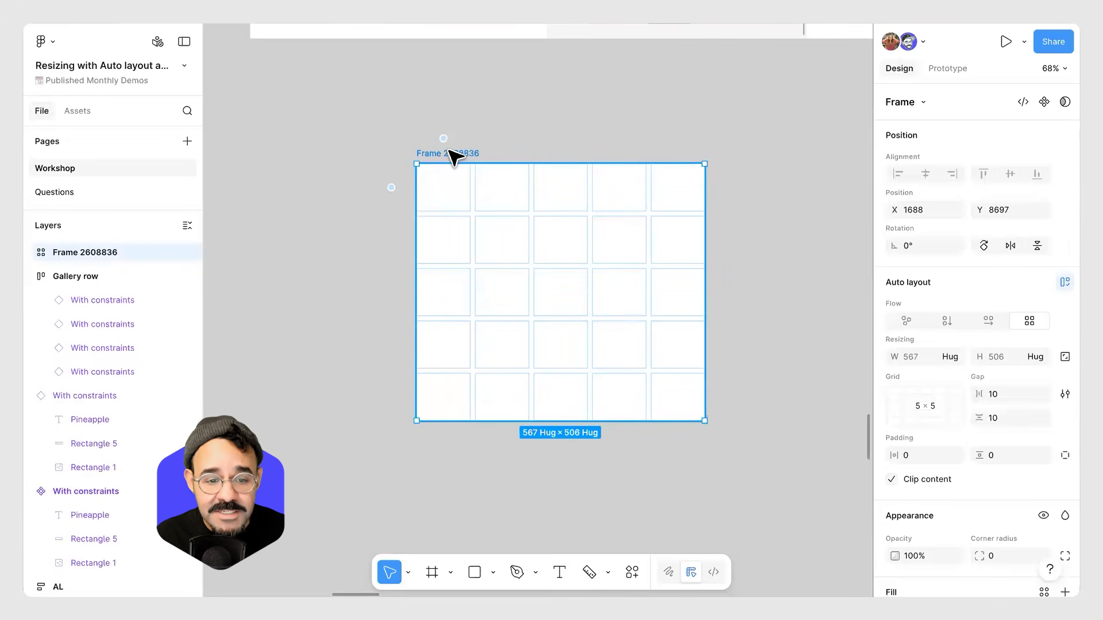
{"action": "mouse_move", "coordinate": [451, 144]}
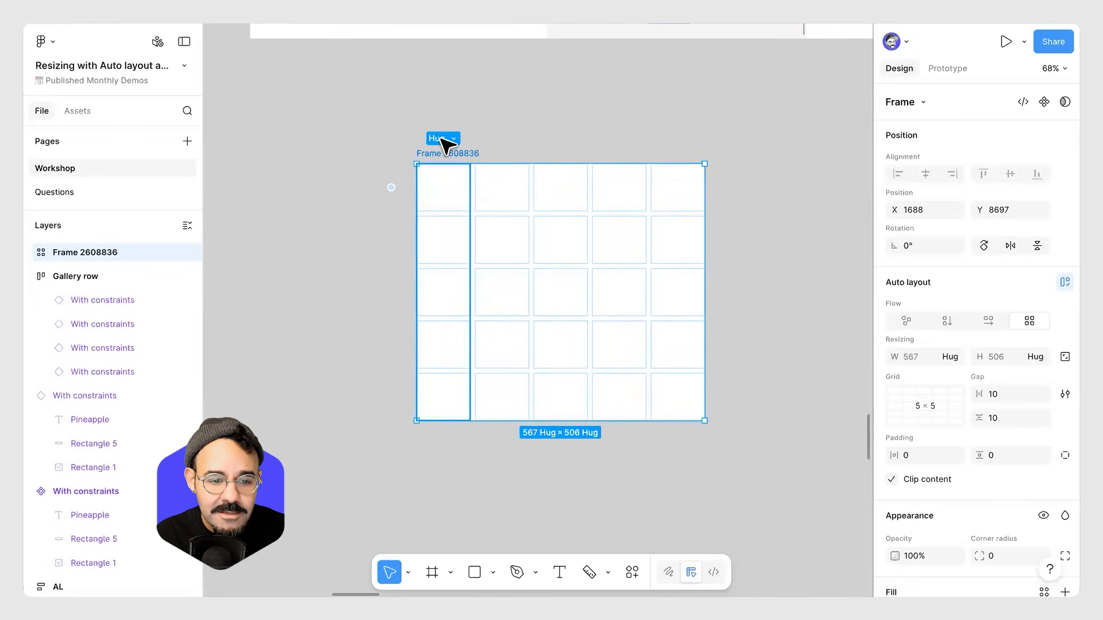
{"action": "left_click", "coordinate": [441, 139]}
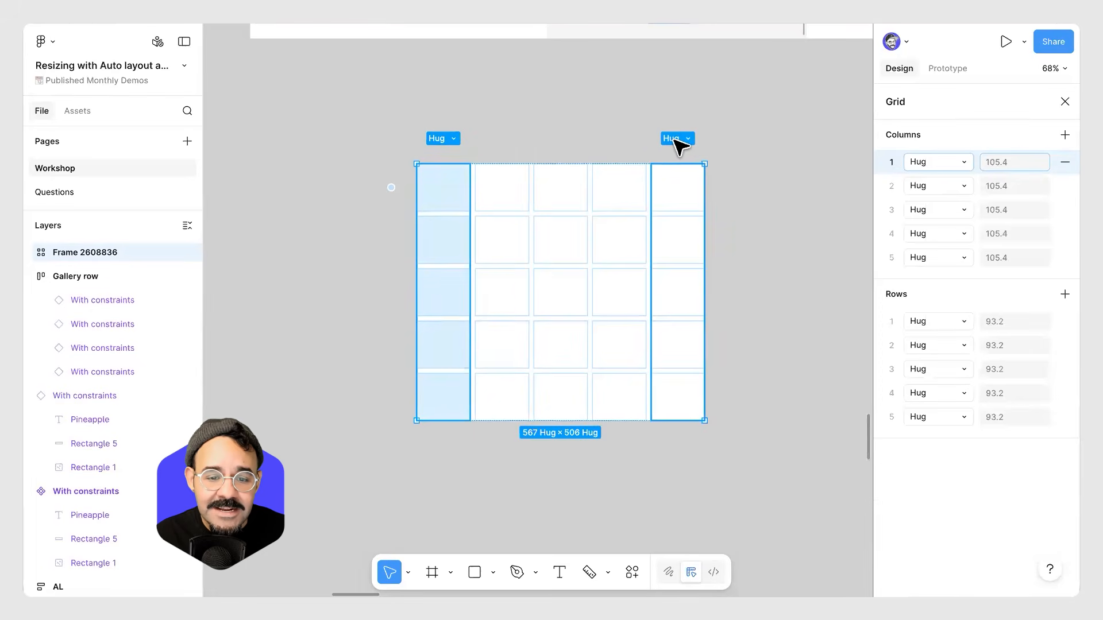
{"action": "left_click", "coordinate": [674, 139], "text": "shift"}
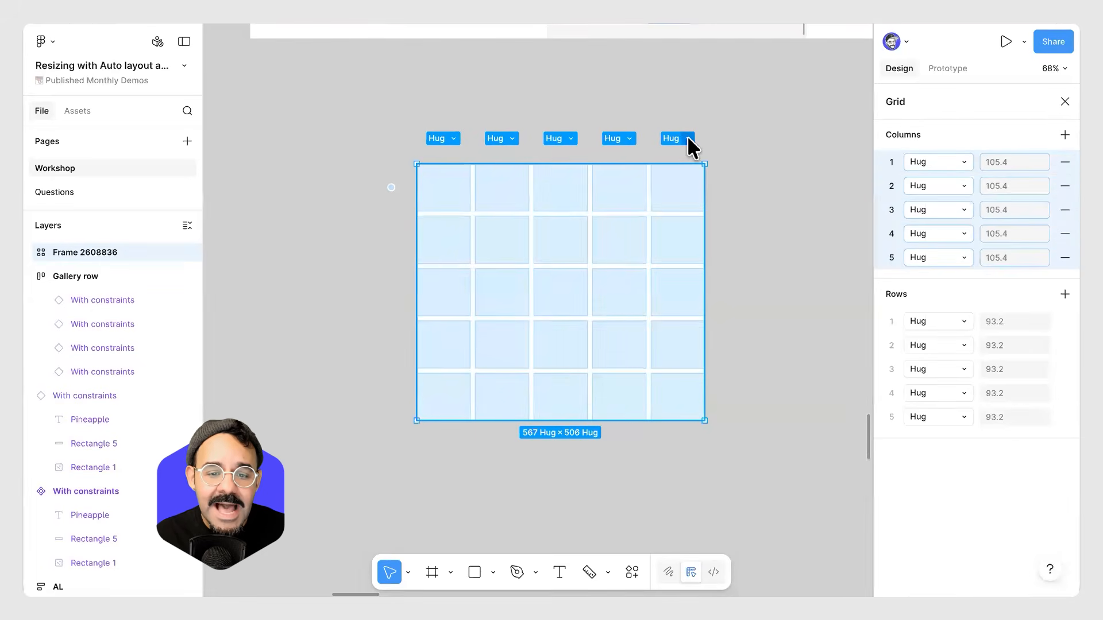
{"action": "left_click", "coordinate": [689, 139]}
{"action": "left_click", "coordinate": [705, 164]}
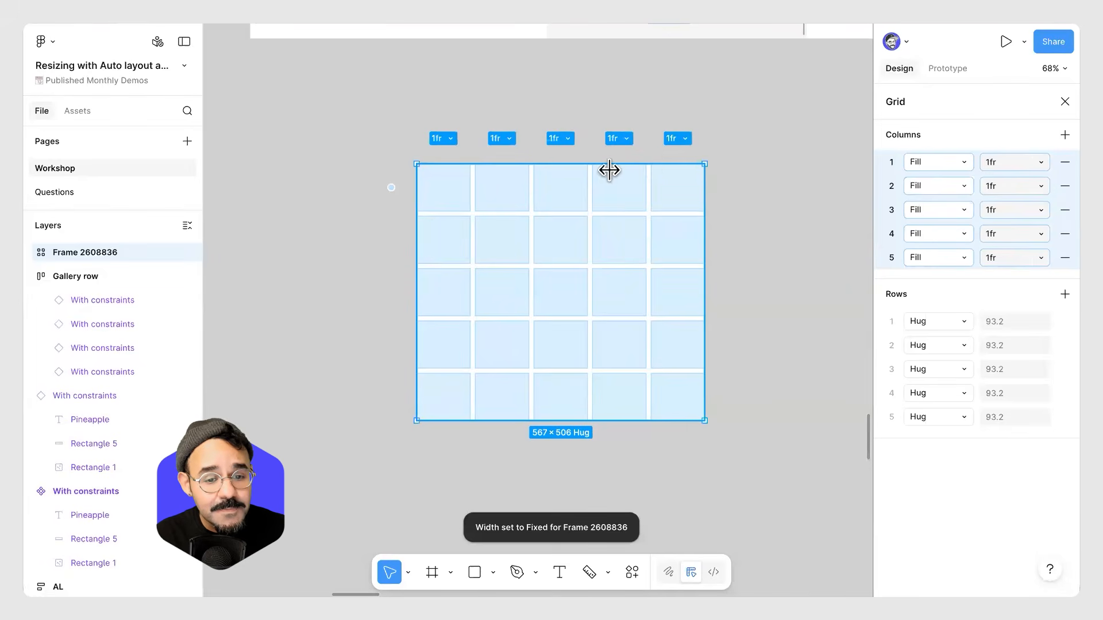
Set all five rows of the grid to Fill container at 1fr.
{"action": "left_click", "coordinate": [376, 195]}
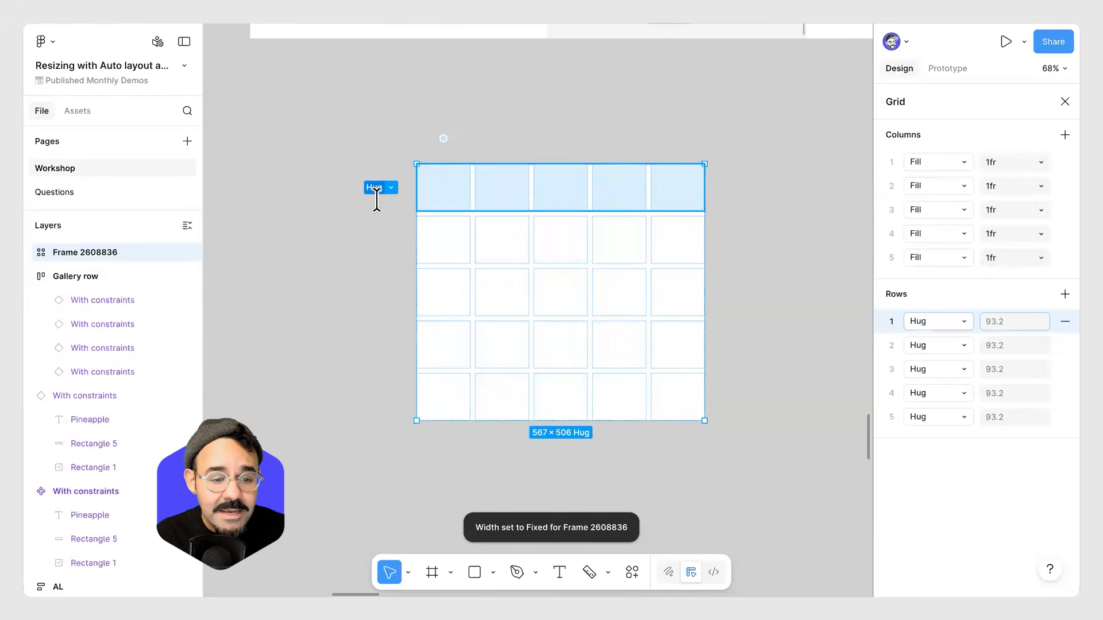
{"action": "left_click", "coordinate": [377, 397], "text": "shift"}
{"action": "left_click", "coordinate": [389, 398]}
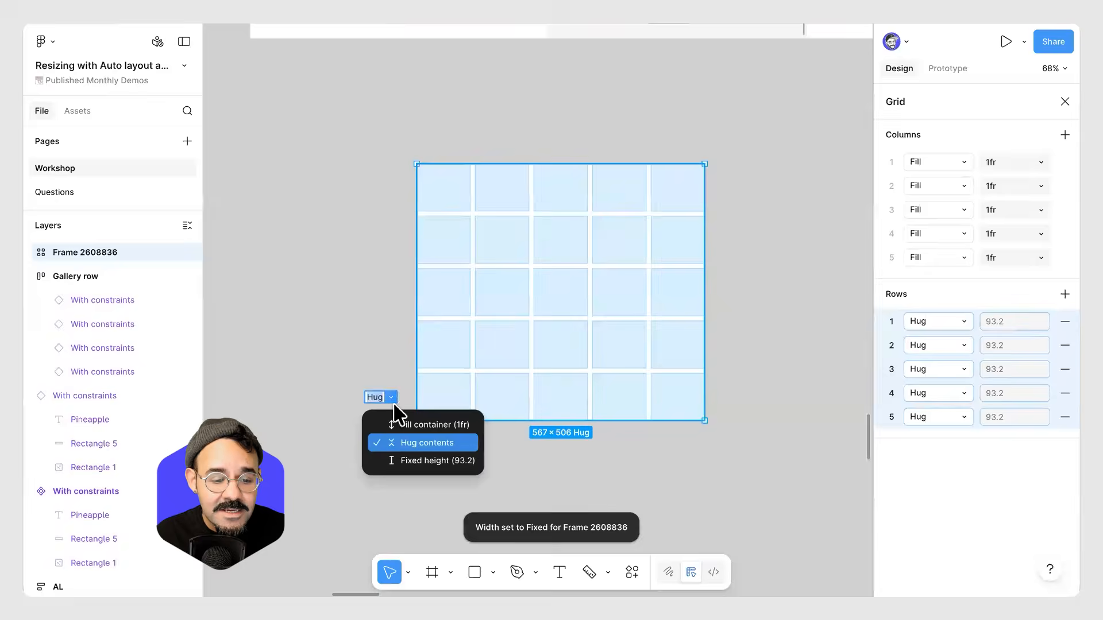
{"action": "left_click", "coordinate": [412, 423]}
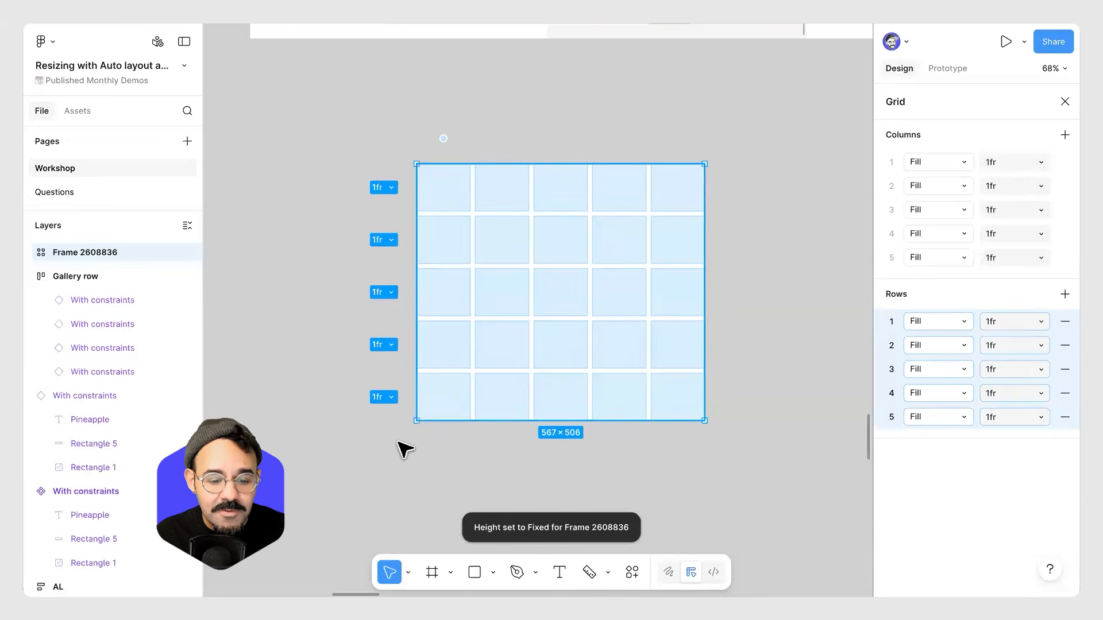
Rename the grid frame to "My first grid".
{"action": "left_click", "coordinate": [433, 148]}
{"action": "double_click", "coordinate": [429, 152]}
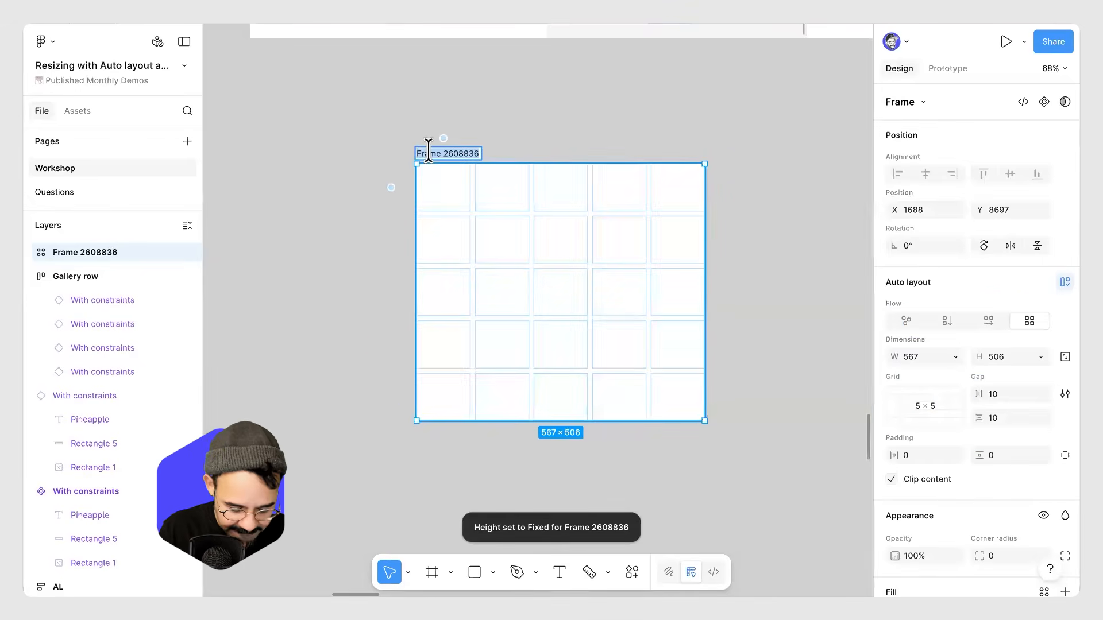
{"action": "type", "text": "My first grid"}
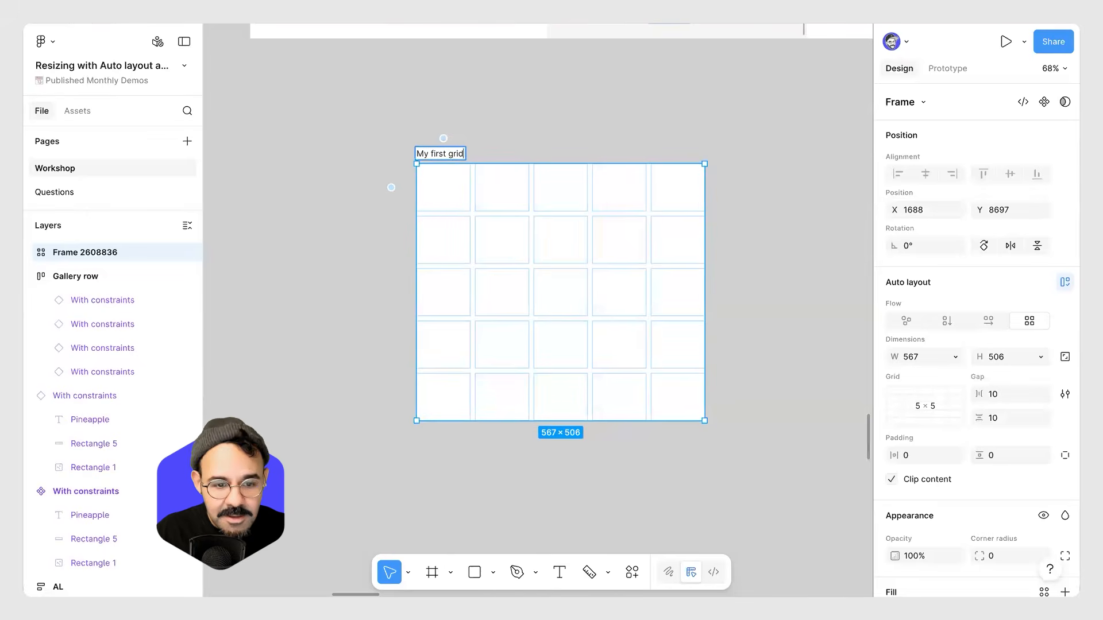
{"action": "key", "text": "Return"}
Resize the grid frame to about 625 × 555 so its Fill rows and columns stretch.
{"action": "left_click", "coordinate": [390, 170]}
{"action": "left_click", "coordinate": [544, 292]}
{"action": "left_click_drag", "start_coordinate": [705, 421], "coordinate": [734, 445]}
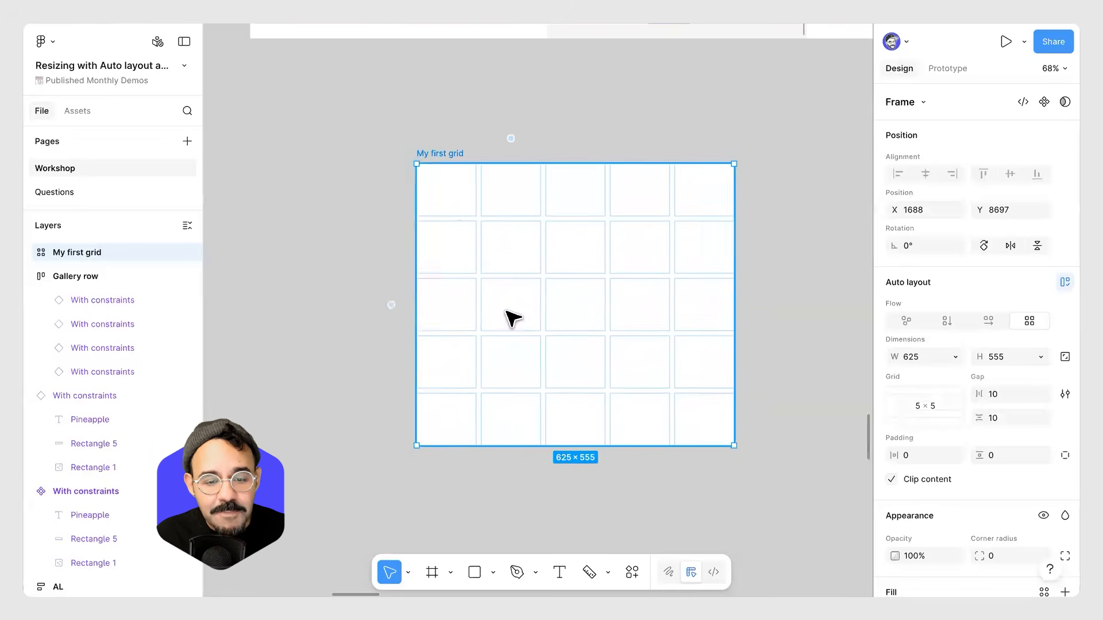
{"action": "left_click", "coordinate": [394, 249]}
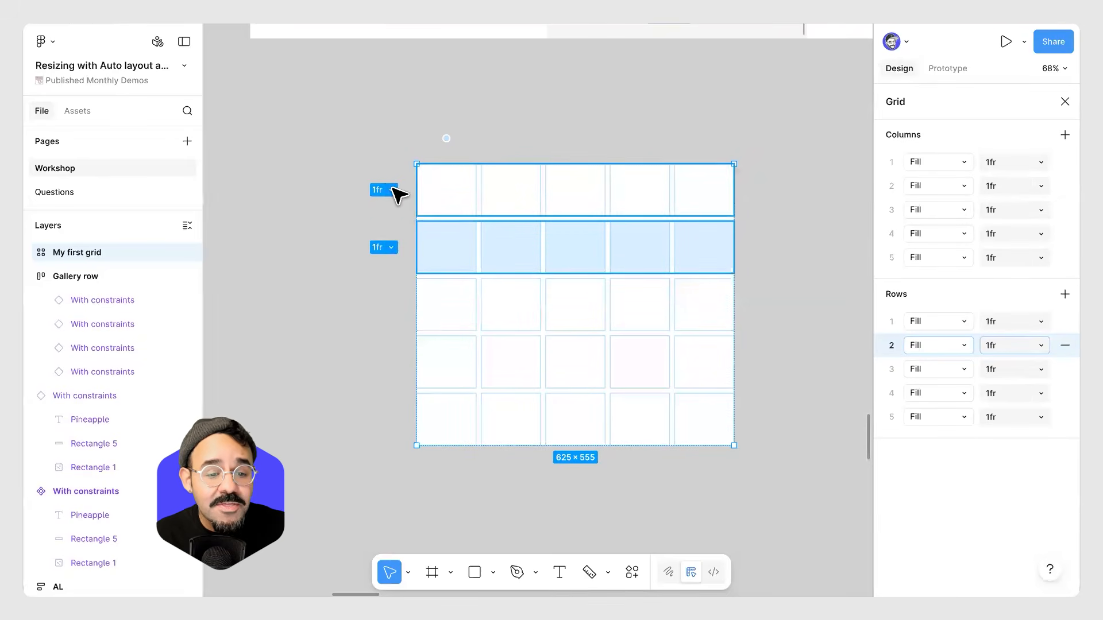
{"action": "left_click", "coordinate": [397, 194]}
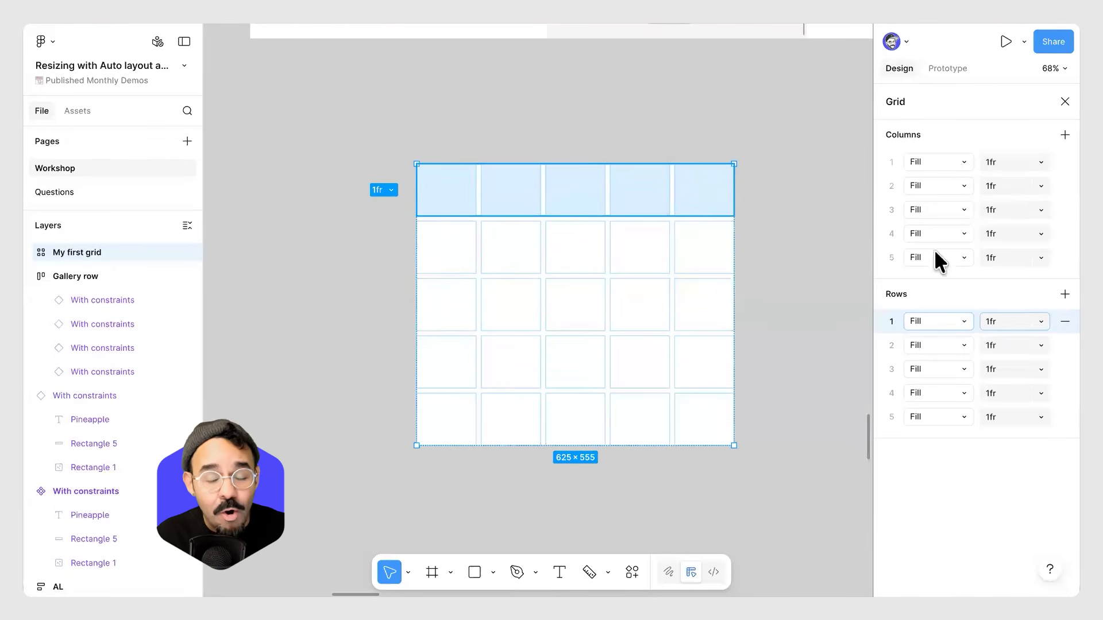
{"action": "left_click", "coordinate": [603, 112]}
Navigate to the existing 6 × 5 Grid frame and inspect its column and row track settings.
{"action": "scroll", "coordinate": [603, 111], "scroll_direction": "down", "scroll_amount": 3}
{"action": "left_click_drag", "start_coordinate": [649, 195], "coordinate": [376, 226]}
{"action": "left_click_drag", "start_coordinate": [804, 185], "coordinate": [465, 189]}
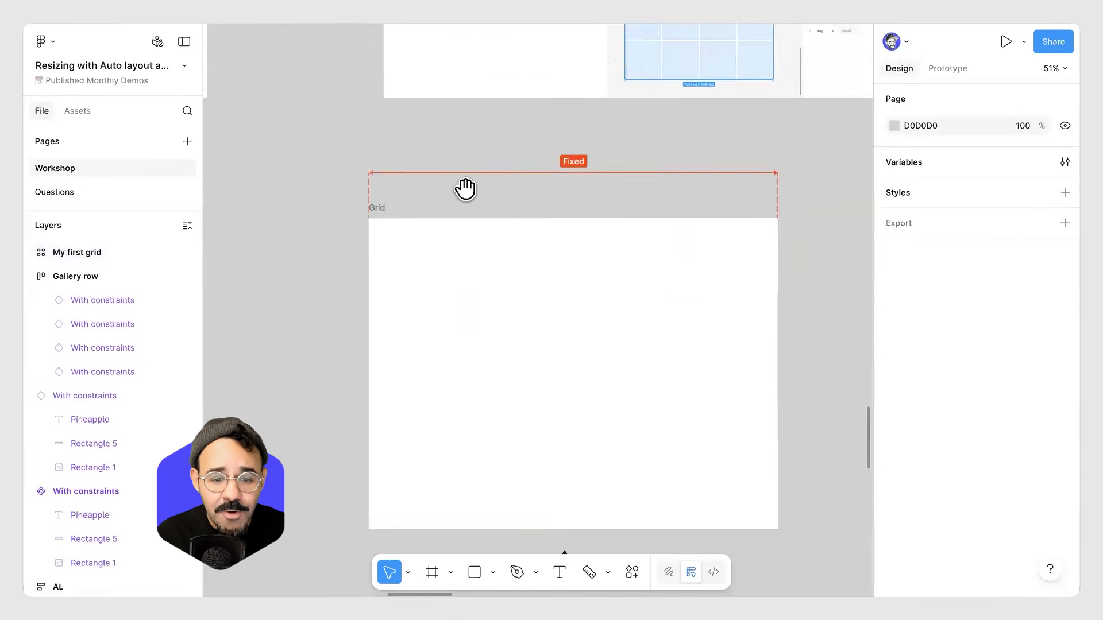
{"action": "scroll", "coordinate": [465, 190], "scroll_direction": "down", "scroll_amount": 2}
{"action": "scroll", "coordinate": [532, 276], "scroll_direction": "down", "scroll_amount": 5}
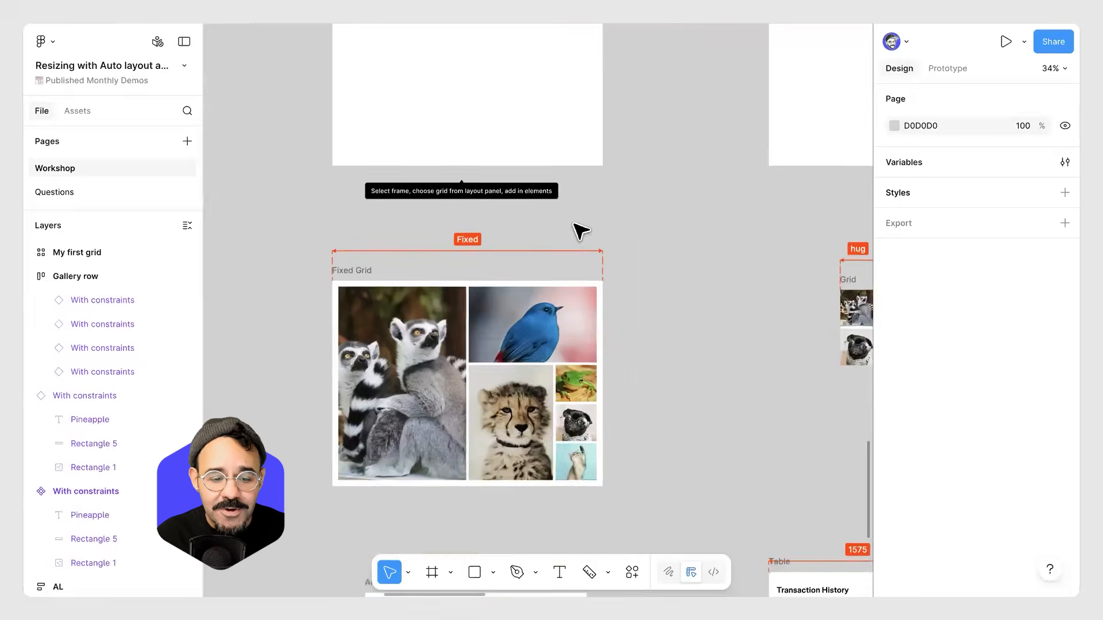
{"action": "scroll", "coordinate": [571, 212], "scroll_direction": "down", "scroll_amount": 8}
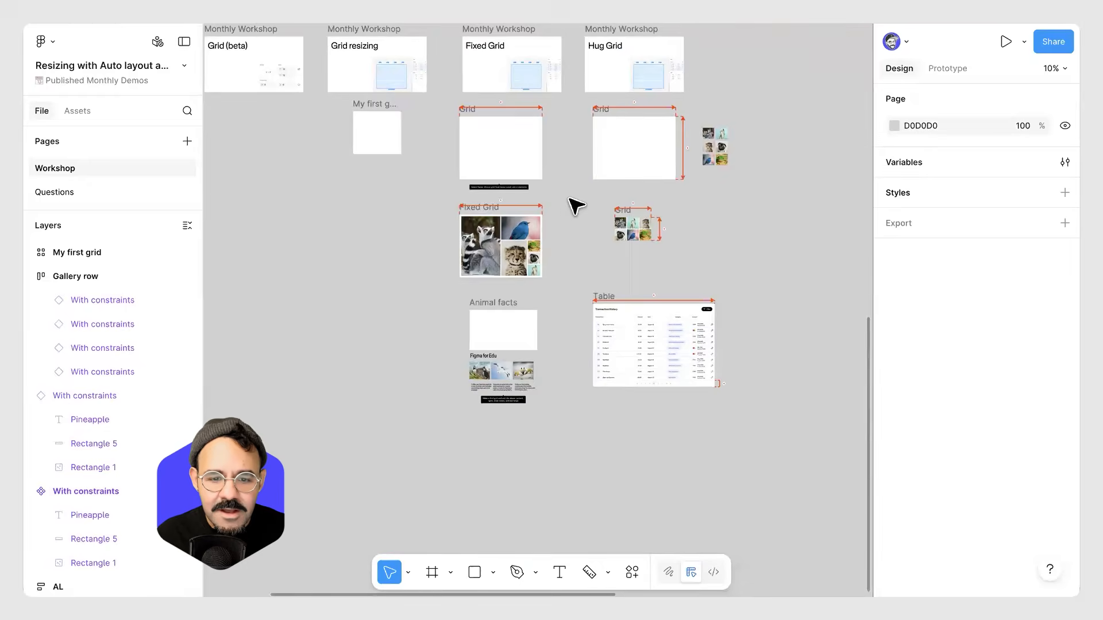
{"action": "scroll", "coordinate": [574, 205], "scroll_direction": "up", "scroll_amount": 6}
{"action": "scroll", "coordinate": [551, 246], "scroll_direction": "right", "scroll_amount": 2}
{"action": "left_click_drag", "start_coordinate": [807, 95], "coordinate": [711, 216]}
{"action": "left_click_drag", "start_coordinate": [739, 138], "coordinate": [402, 138]}
{"action": "left_click_drag", "start_coordinate": [393, 264], "coordinate": [412, 270]}
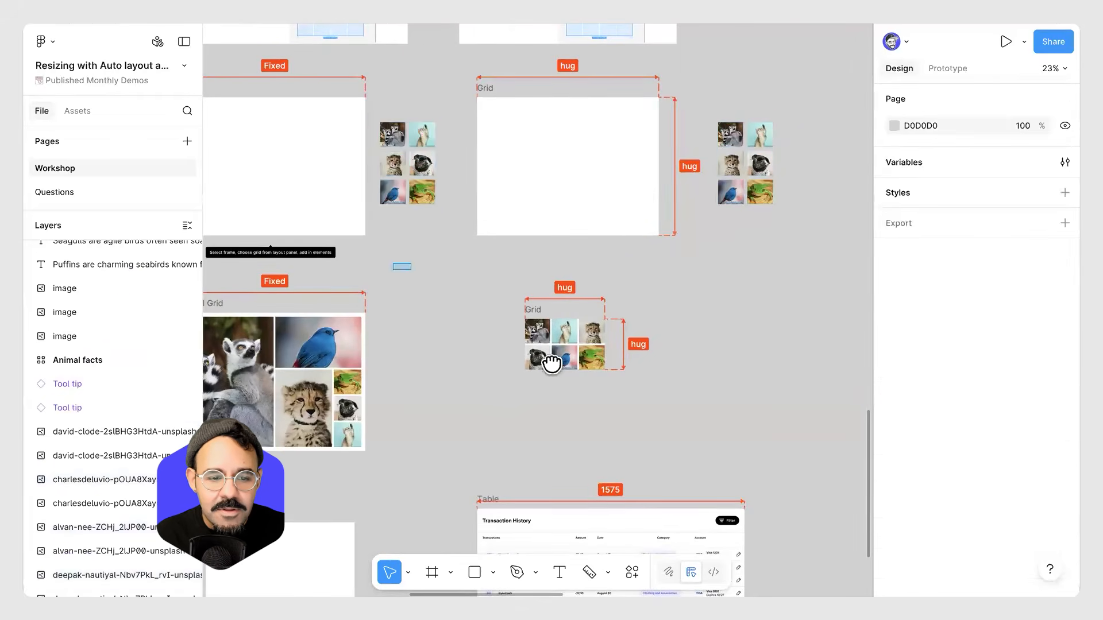
{"action": "scroll", "coordinate": [517, 148], "scroll_direction": "up", "scroll_amount": 3}
{"action": "scroll", "coordinate": [517, 148], "scroll_direction": "left", "scroll_amount": 4}
{"action": "scroll", "coordinate": [490, 121], "scroll_direction": "up", "scroll_amount": 3}
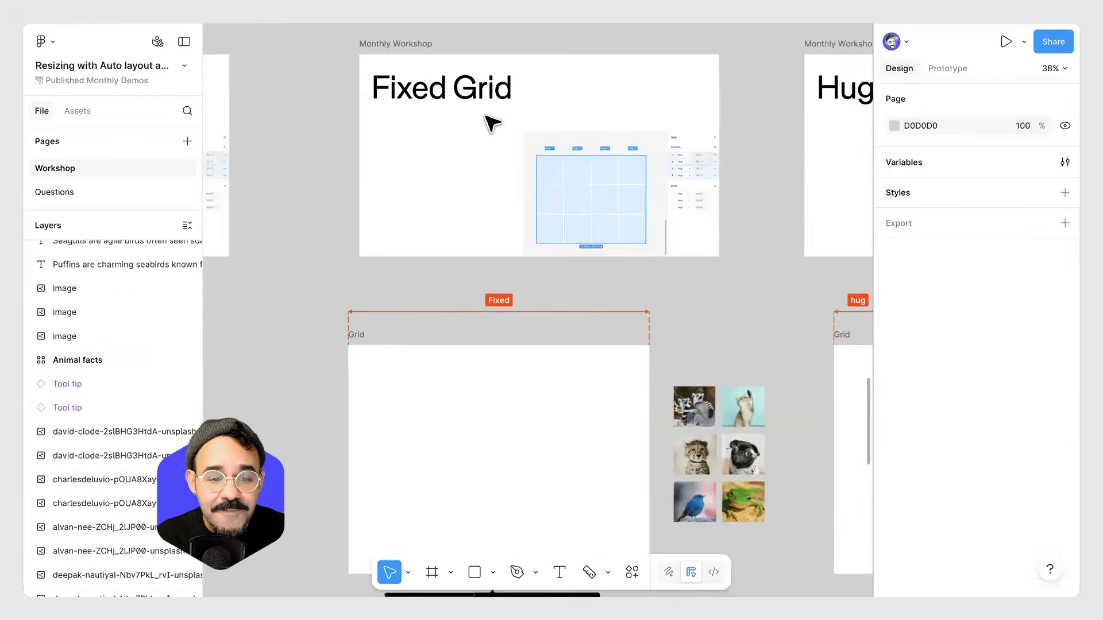
{"action": "left_click", "coordinate": [358, 339]}
{"action": "scroll", "coordinate": [376, 421], "scroll_direction": "down", "scroll_amount": 5}
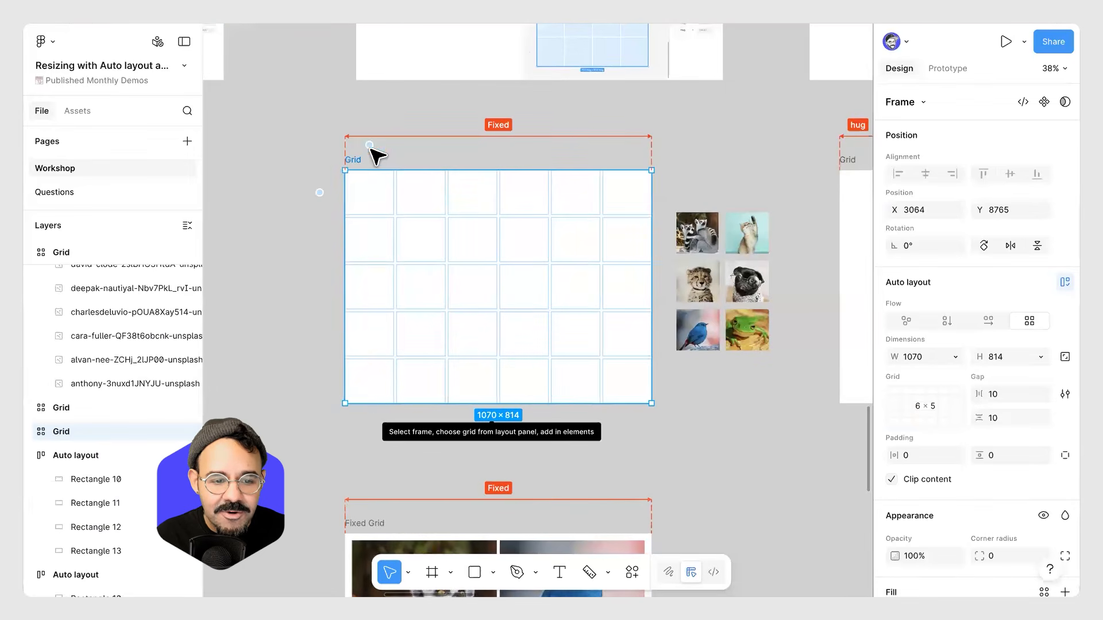
{"action": "left_click", "coordinate": [370, 147]}
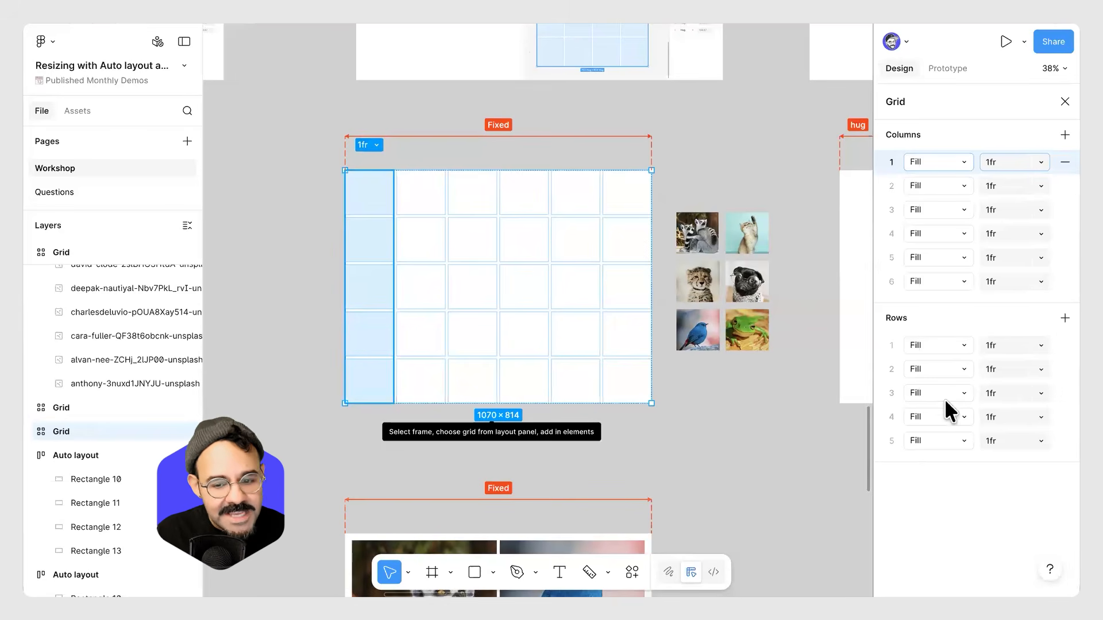
Place the lemur image into the Grid frame spanning 3 columns and 5 rows.
{"action": "left_click", "coordinate": [741, 173]}
{"action": "left_click_drag", "start_coordinate": [704, 234], "coordinate": [394, 217]}
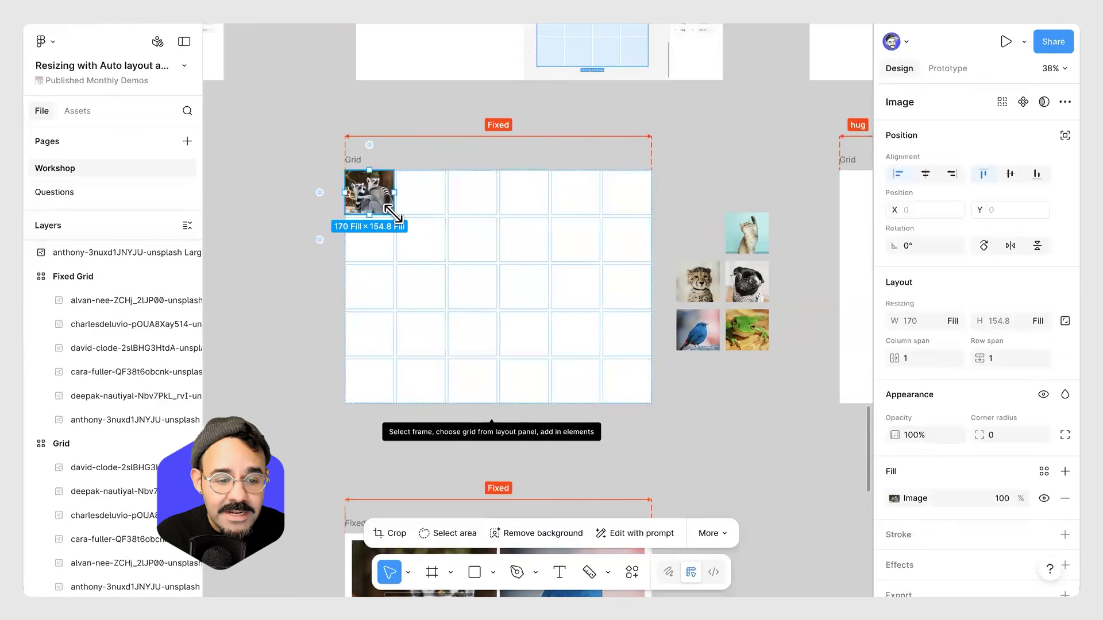
{"action": "key", "text": "ctrl+z"}
{"action": "left_click_drag", "start_coordinate": [702, 238], "coordinate": [496, 403]}
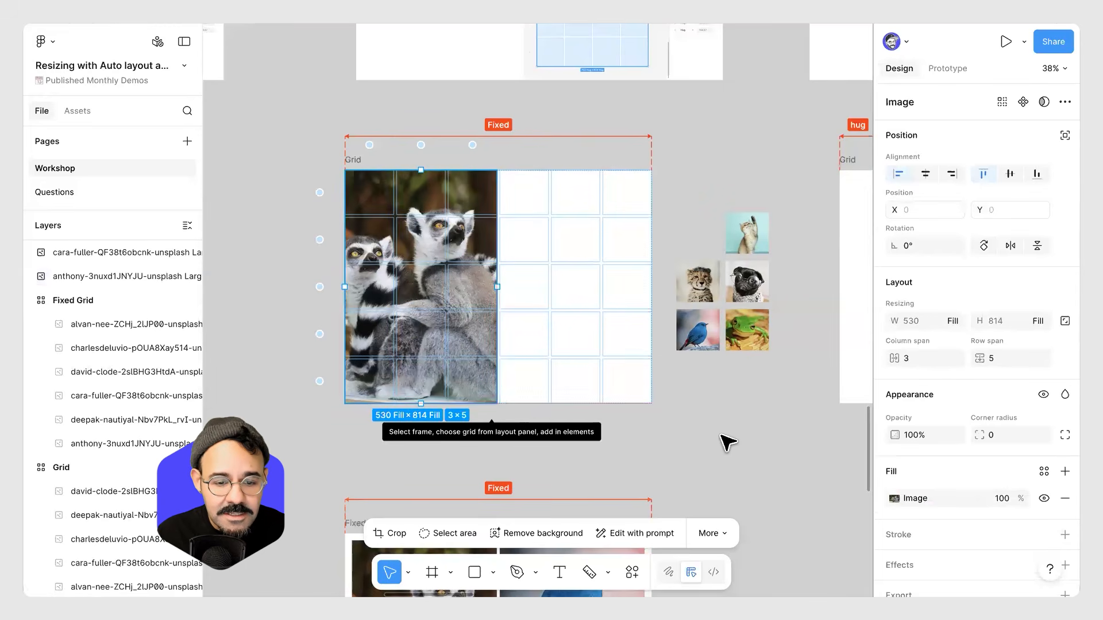
Place the cheetah image in the grid beside the lemur and extend it to span 3 columns by 2 rows.
{"action": "left_click_drag", "start_coordinate": [712, 296], "coordinate": [593, 263]}
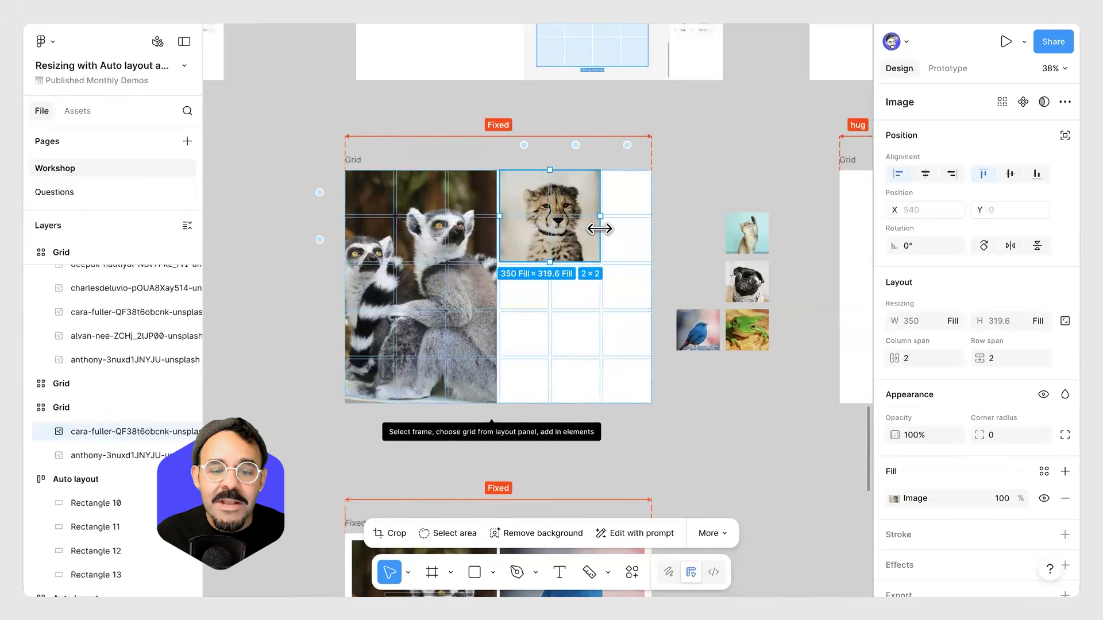
{"action": "left_click_drag", "start_coordinate": [649, 219], "coordinate": [654, 219]}
Place the kitten image below the cheetah, and the bird, frog and pug images in the bottom row cells.
{"action": "left_click_drag", "start_coordinate": [752, 247], "coordinate": [586, 356]}
{"action": "left_click_drag", "start_coordinate": [698, 330], "coordinate": [526, 382]}
{"action": "left_click_drag", "start_coordinate": [744, 329], "coordinate": [576, 381]}
{"action": "left_click_drag", "start_coordinate": [744, 290], "coordinate": [626, 380]}
{"action": "left_click", "coordinate": [751, 337]}
{"action": "left_click", "coordinate": [463, 248]}
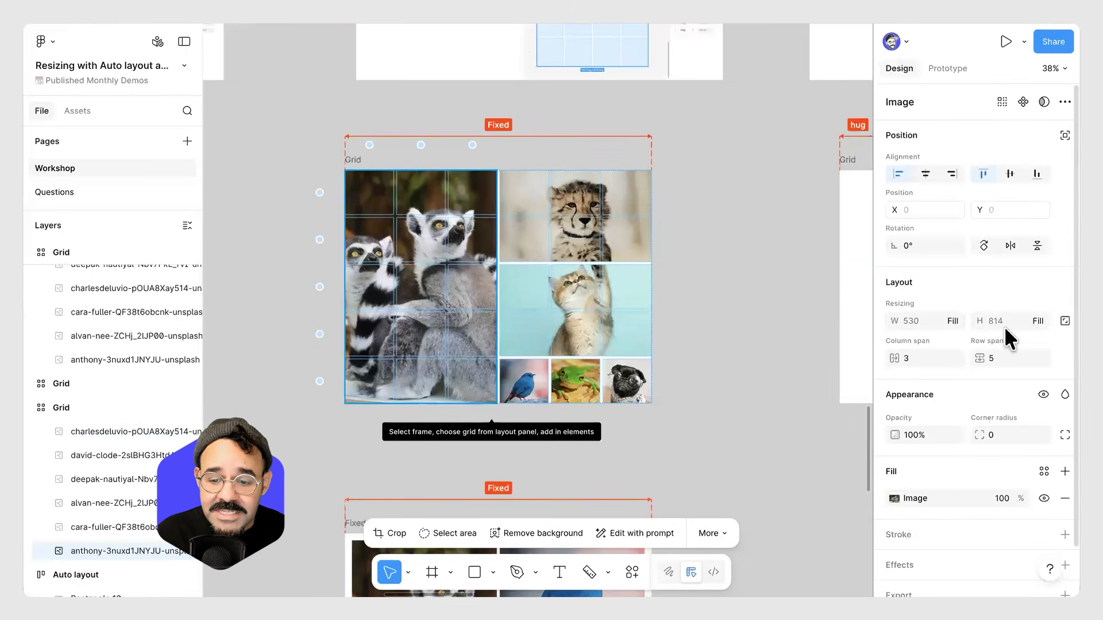
{"action": "left_click", "coordinate": [555, 235]}
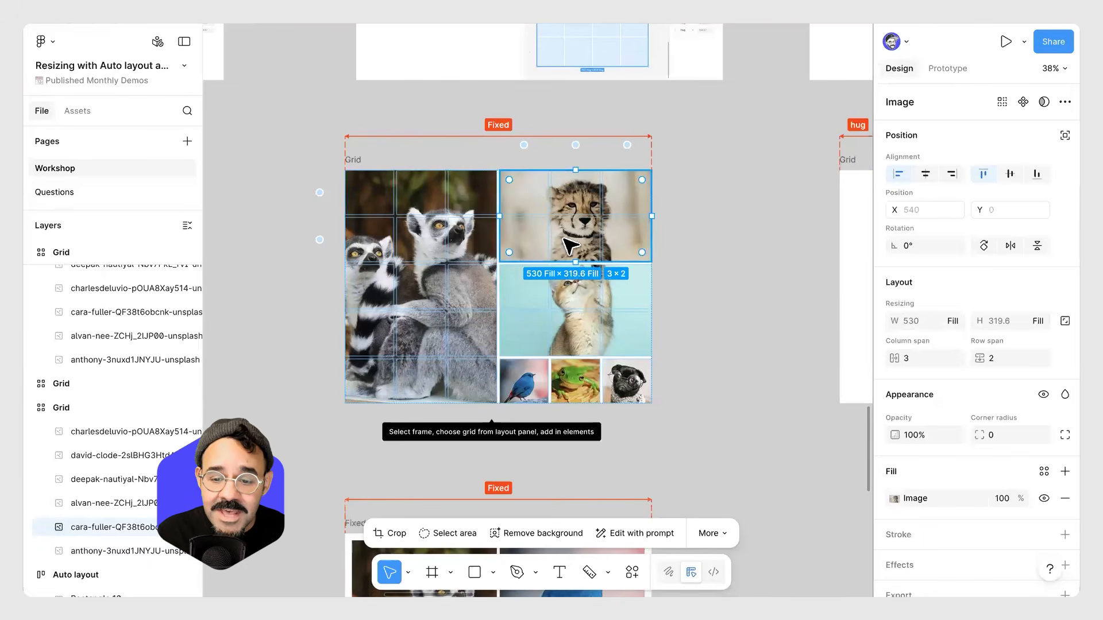
{"action": "left_click", "coordinate": [778, 370]}
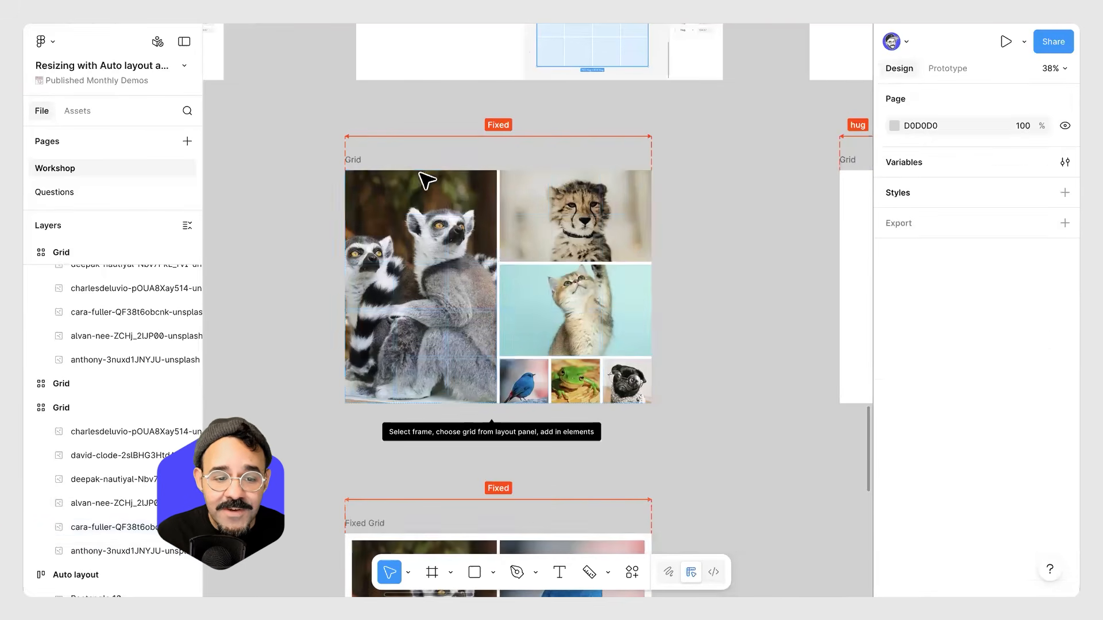
Resize the Grid frame to about 1303 × 881.
{"action": "left_click", "coordinate": [352, 161]}
{"action": "left_click_drag", "start_coordinate": [652, 404], "coordinate": [718, 422]}
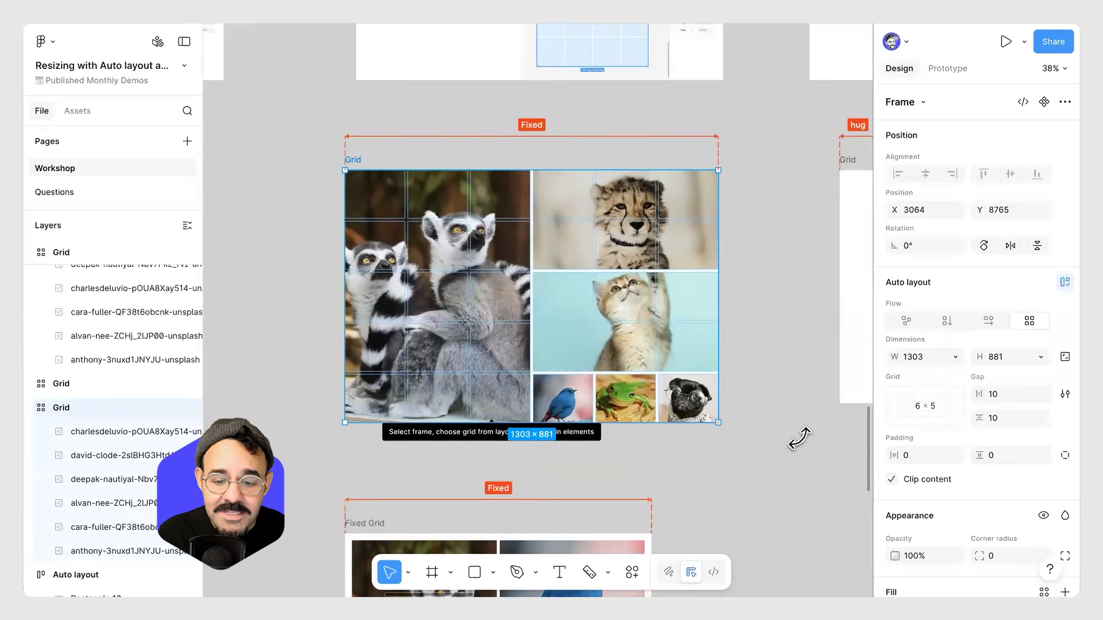
Set the grid's gaps to 38 horizontally and 55 vertically.
{"action": "left_click_drag", "start_coordinate": [978, 394], "coordinate": [1045, 431]}
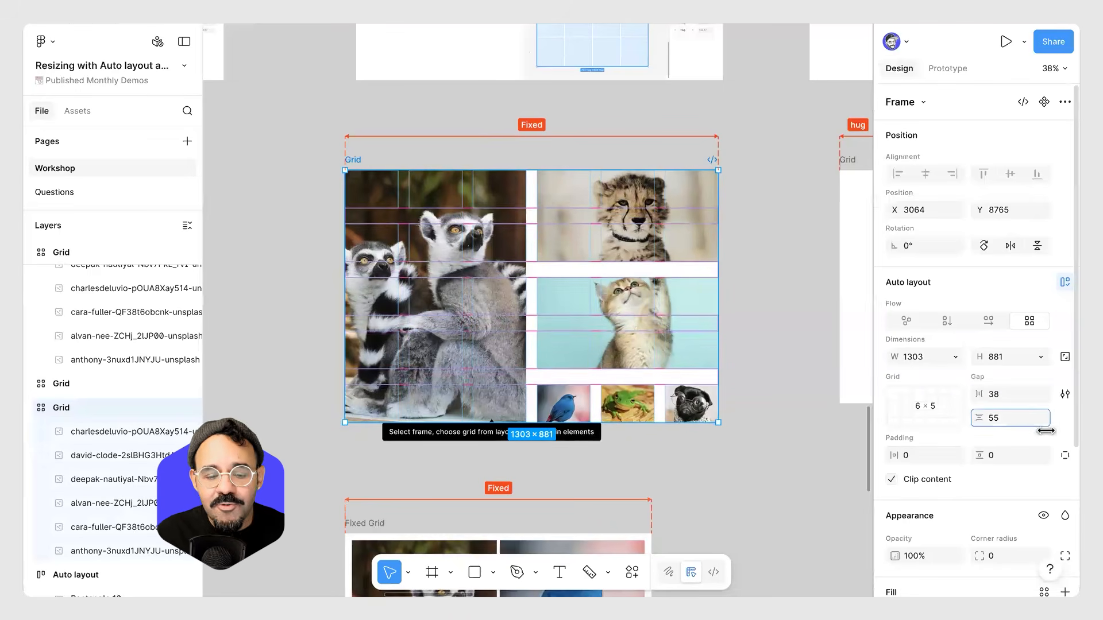
{"action": "left_click", "coordinate": [710, 477]}
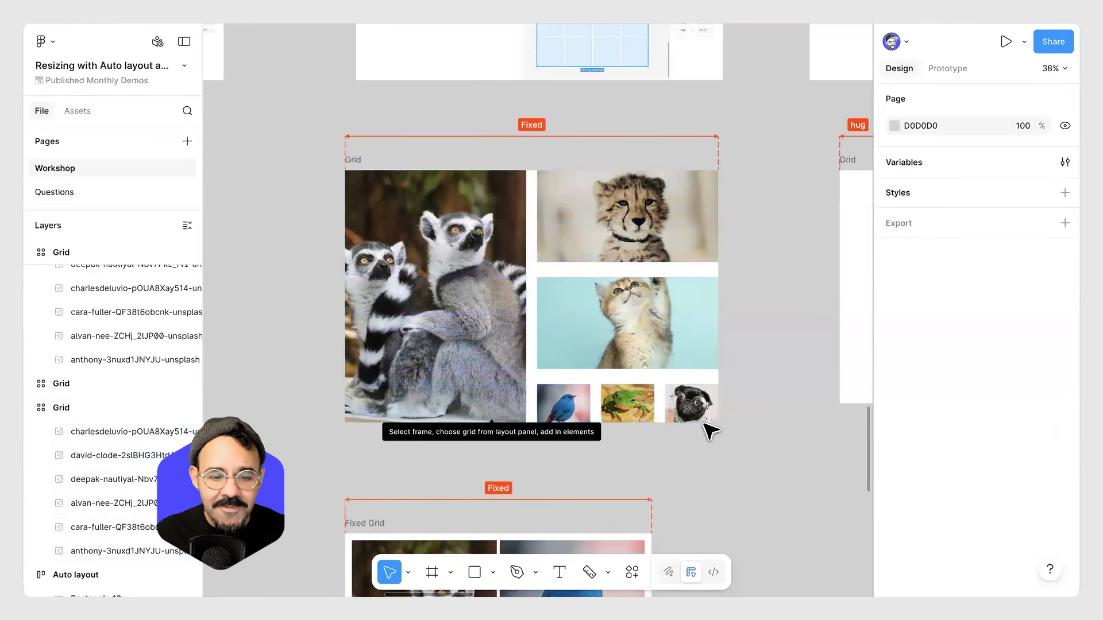
Set the Grid frame's padding to 42 horizontally and 32 vertically.
{"action": "left_click", "coordinate": [361, 160]}
{"action": "left_click_drag", "start_coordinate": [896, 486], "coordinate": [1026, 490]}
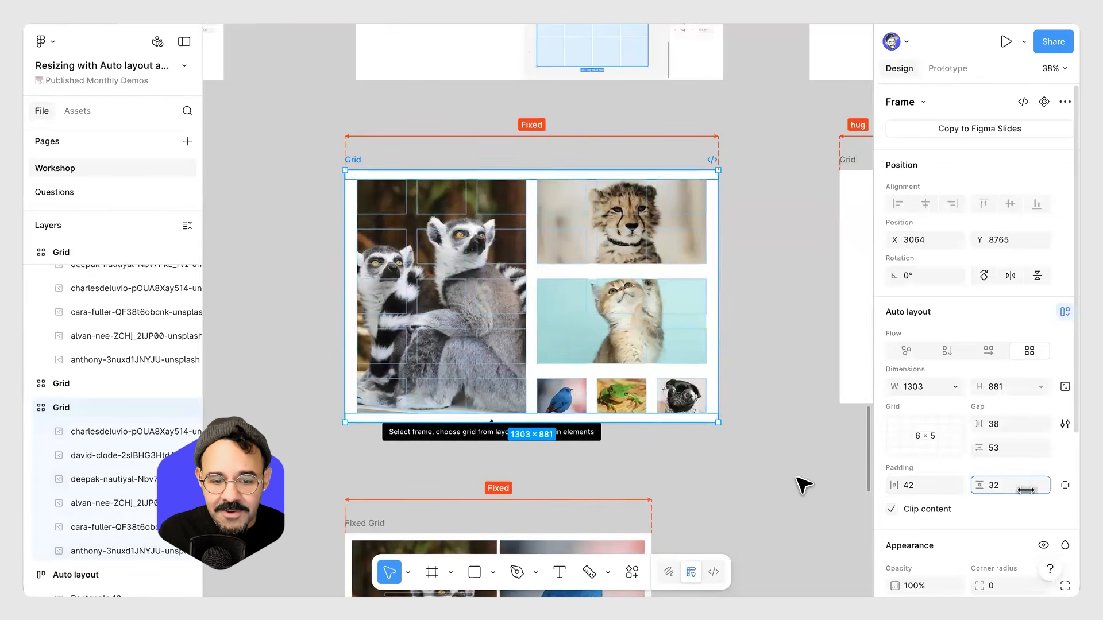
{"action": "left_click", "coordinate": [803, 485]}
Resize the kitten image freely across the grid cells to about 682 × 469.
{"action": "scroll", "coordinate": [718, 402], "scroll_direction": "down", "scroll_amount": 2}
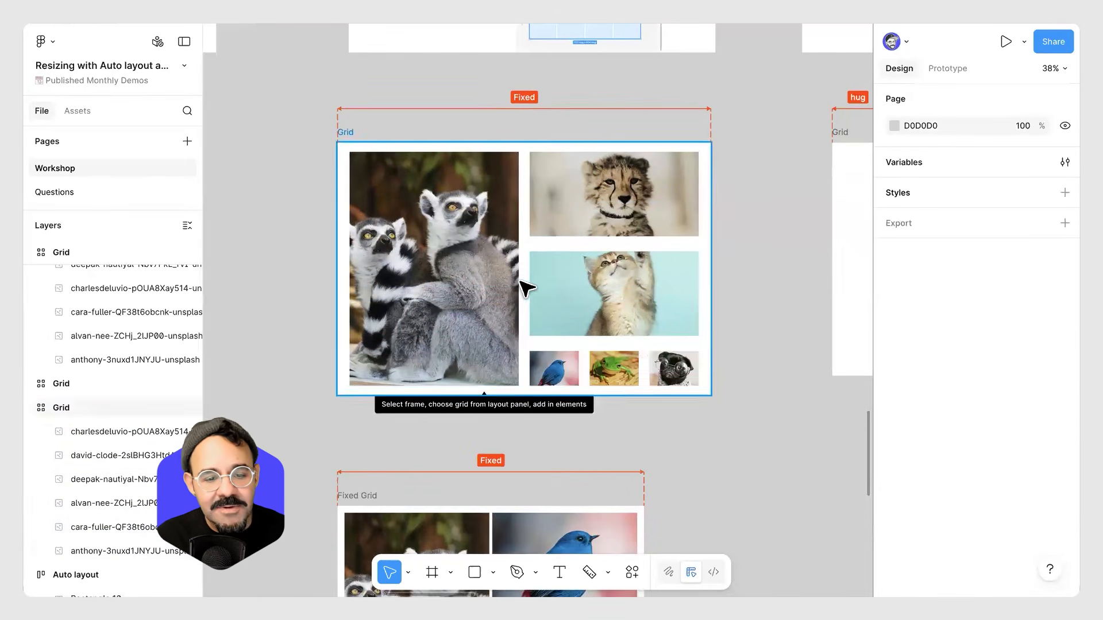
{"action": "left_click_drag", "start_coordinate": [597, 294], "coordinate": [581, 187]}
{"action": "left_click_drag", "start_coordinate": [607, 278], "coordinate": [620, 332]}
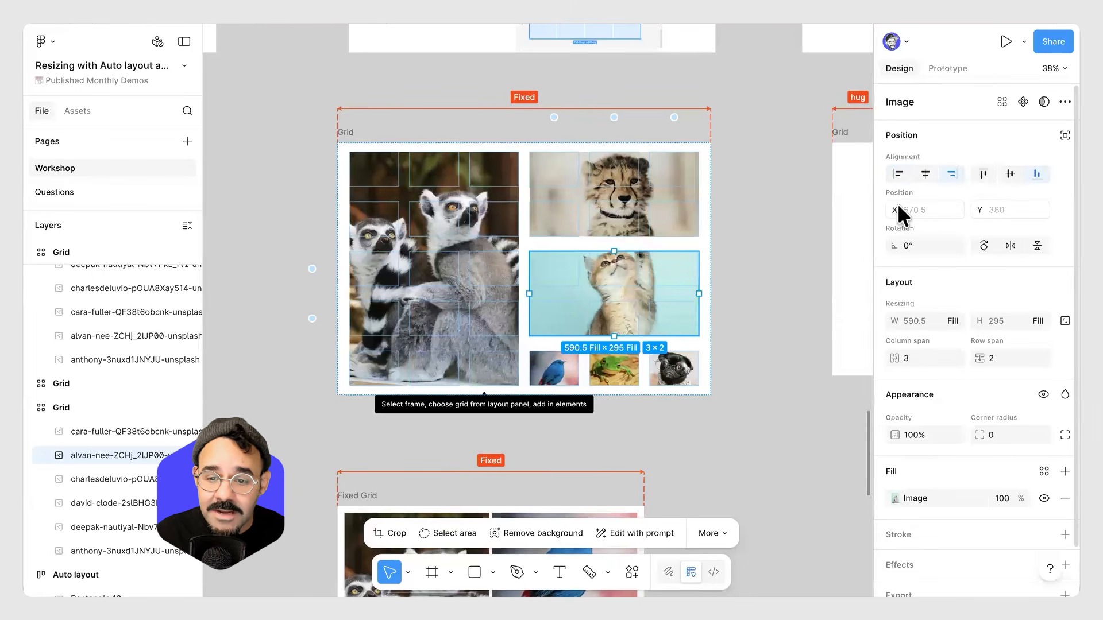
{"action": "left_click_drag", "start_coordinate": [529, 293], "coordinate": [485, 294]}
{"action": "left_click_drag", "start_coordinate": [587, 247], "coordinate": [592, 183]}
{"action": "left_click_drag", "start_coordinate": [484, 259], "coordinate": [470, 260]}
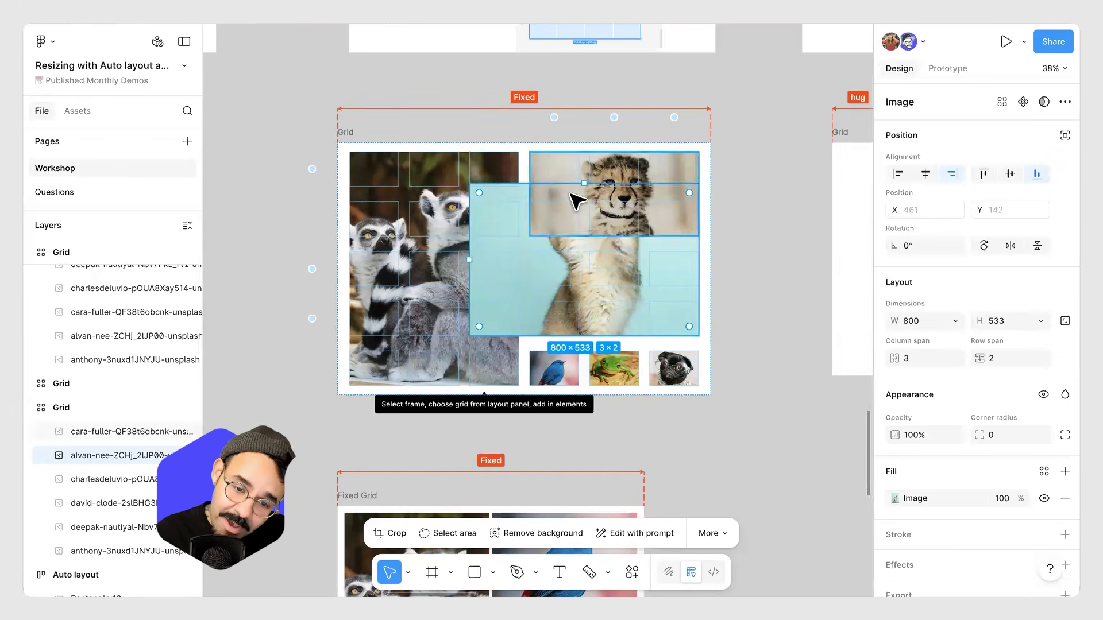
{"action": "left_click_drag", "start_coordinate": [585, 183], "coordinate": [584, 175]}
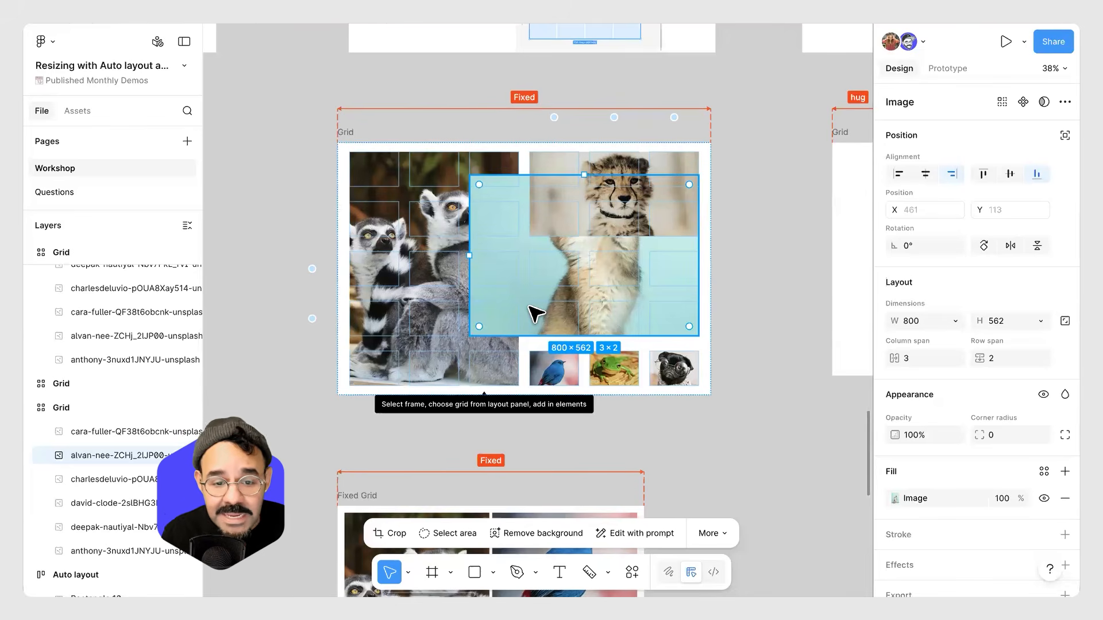
{"action": "key", "text": "Left"}
{"action": "left_click_drag", "start_coordinate": [468, 262], "coordinate": [503, 256]}
{"action": "left_click_drag", "start_coordinate": [600, 174], "coordinate": [600, 203]}
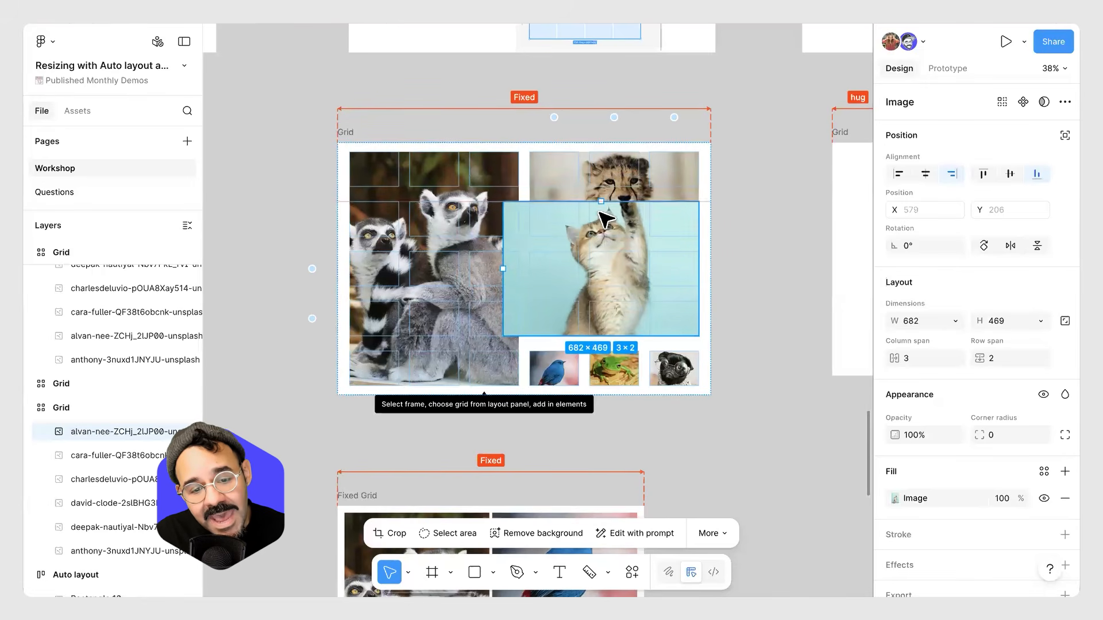
Resize the lemur image to about 714 × 702, spanning 3 columns and 4 rows.
{"action": "left_click", "coordinate": [448, 287]}
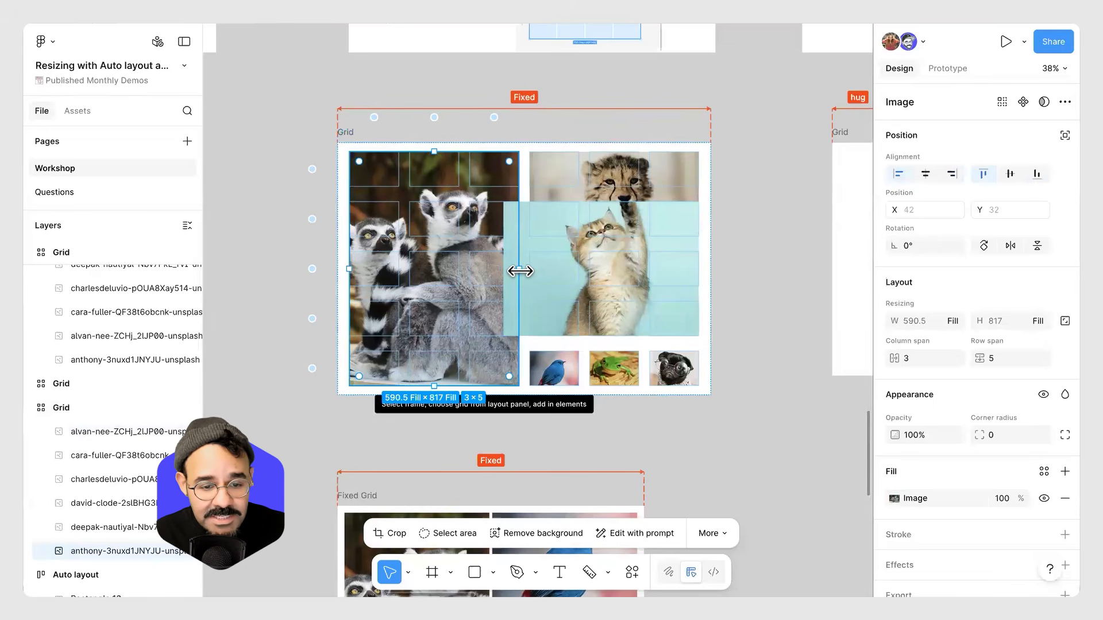
{"action": "left_click_drag", "start_coordinate": [530, 271], "coordinate": [569, 273]}
{"action": "left_click_drag", "start_coordinate": [457, 145], "coordinate": [459, 185]}
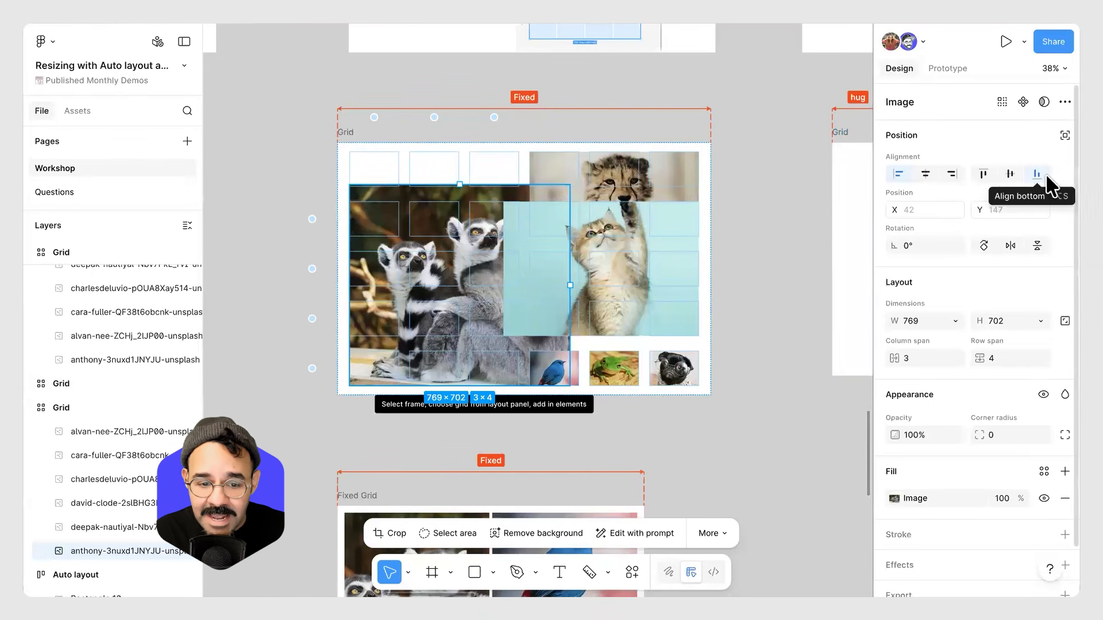
{"action": "left_click_drag", "start_coordinate": [568, 285], "coordinate": [553, 287]}
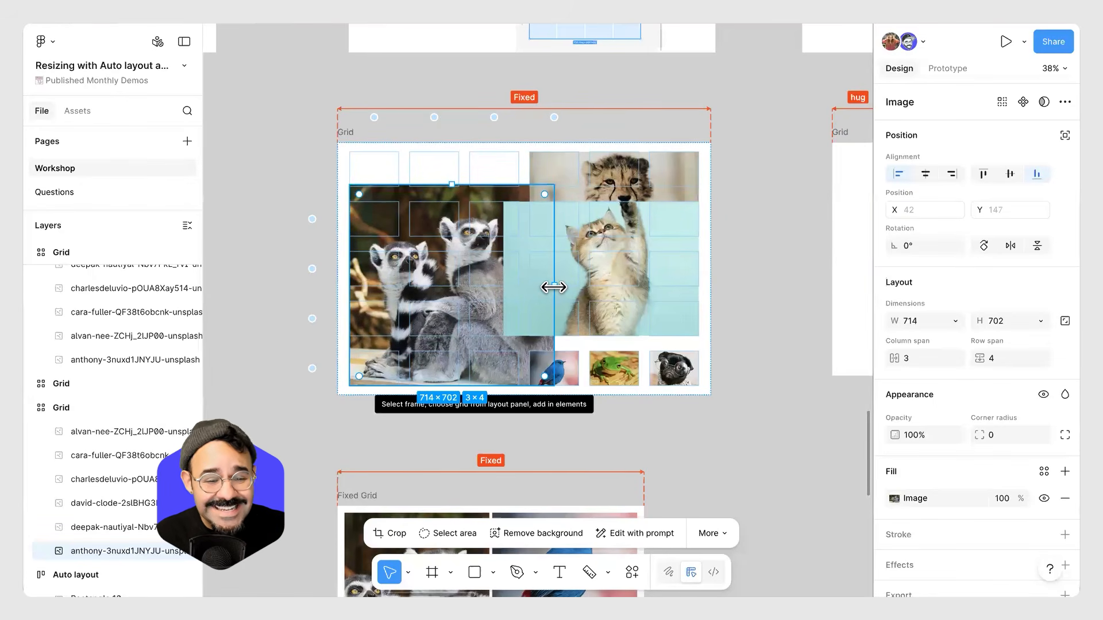
{"action": "left_click_drag", "start_coordinate": [553, 287], "coordinate": [554, 287]}
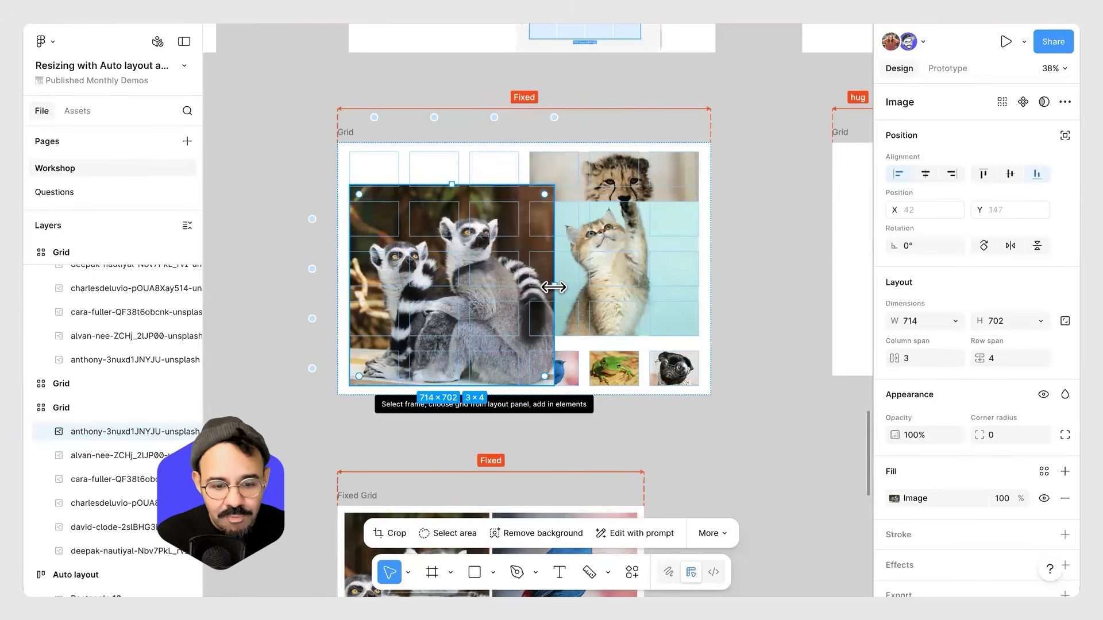
{"action": "left_click", "coordinate": [568, 376]}
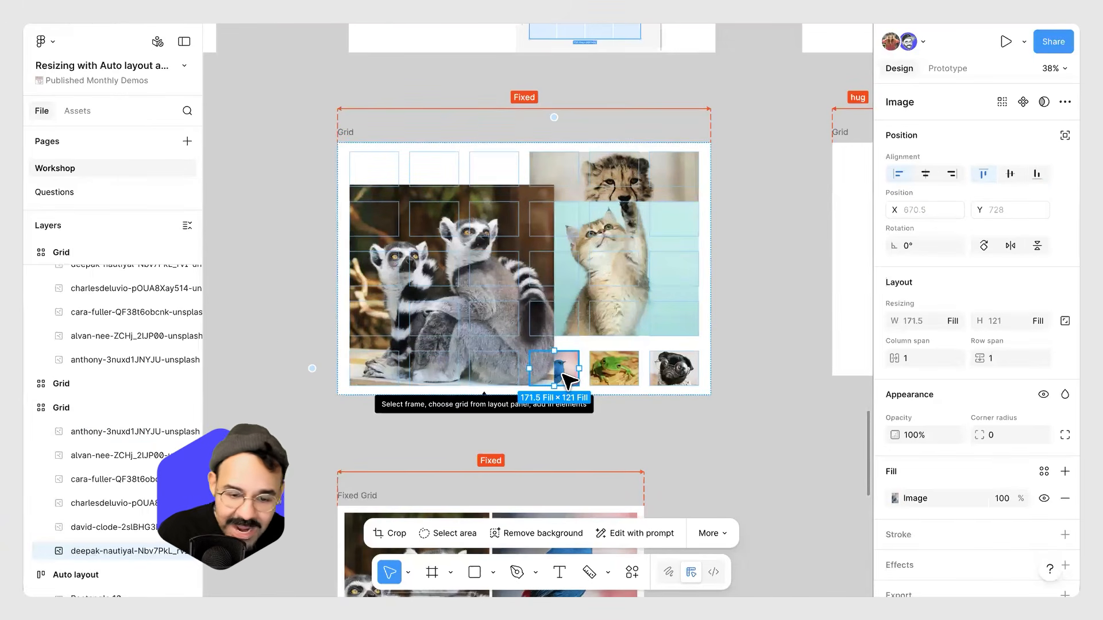
{"action": "left_click_drag", "start_coordinate": [563, 373], "coordinate": [563, 374]}
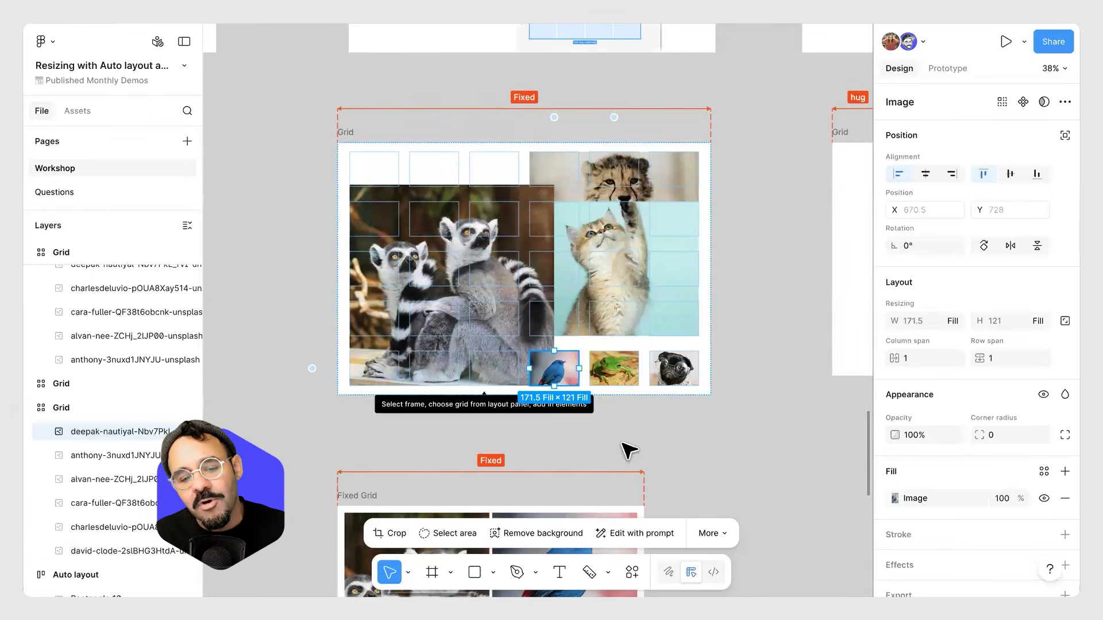
{"action": "left_click", "coordinate": [637, 452]}
Stretch the lemur image back to fill 3 columns by 5 rows.
{"action": "left_click", "coordinate": [523, 217]}
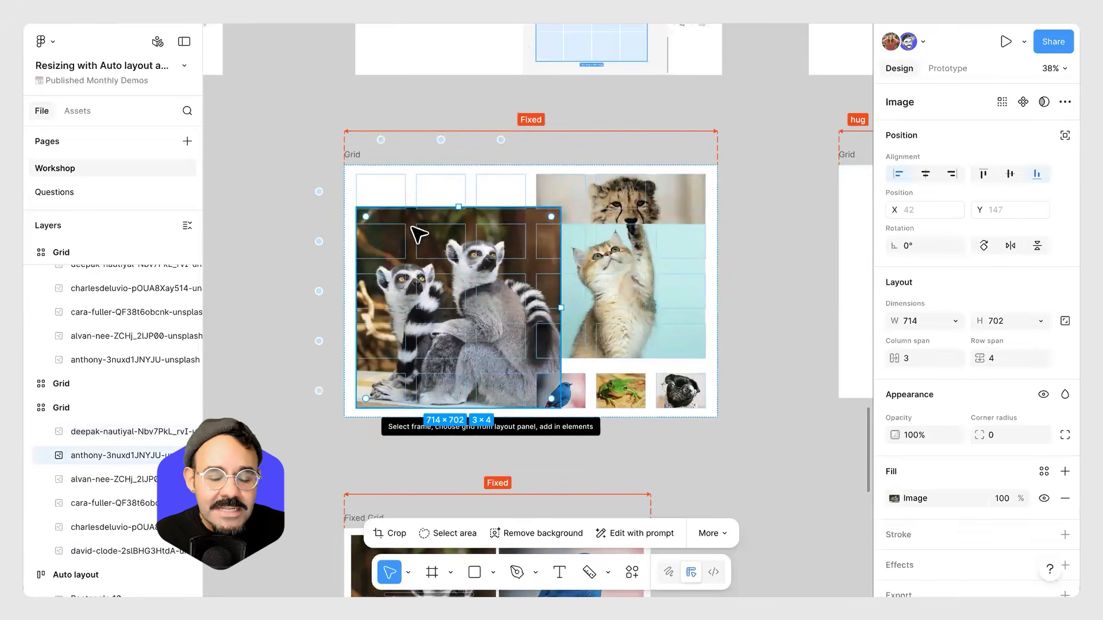
{"action": "left_click_drag", "start_coordinate": [460, 190], "coordinate": [459, 174]}
{"action": "left_click_drag", "start_coordinate": [531, 295], "coordinate": [522, 297]}
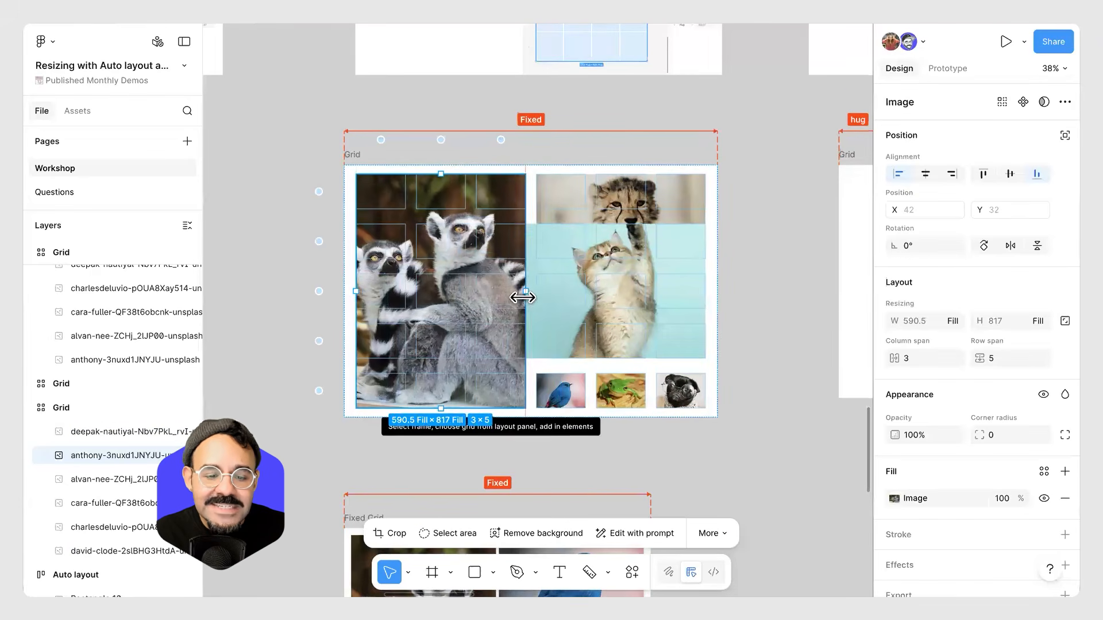
Drag the kitten image back into its grid cells, spanning 3 columns by 2 rows.
{"action": "left_click", "coordinate": [581, 296]}
{"action": "left_click_drag", "start_coordinate": [617, 232], "coordinate": [622, 276]}
{"action": "left_click", "coordinate": [548, 396]}
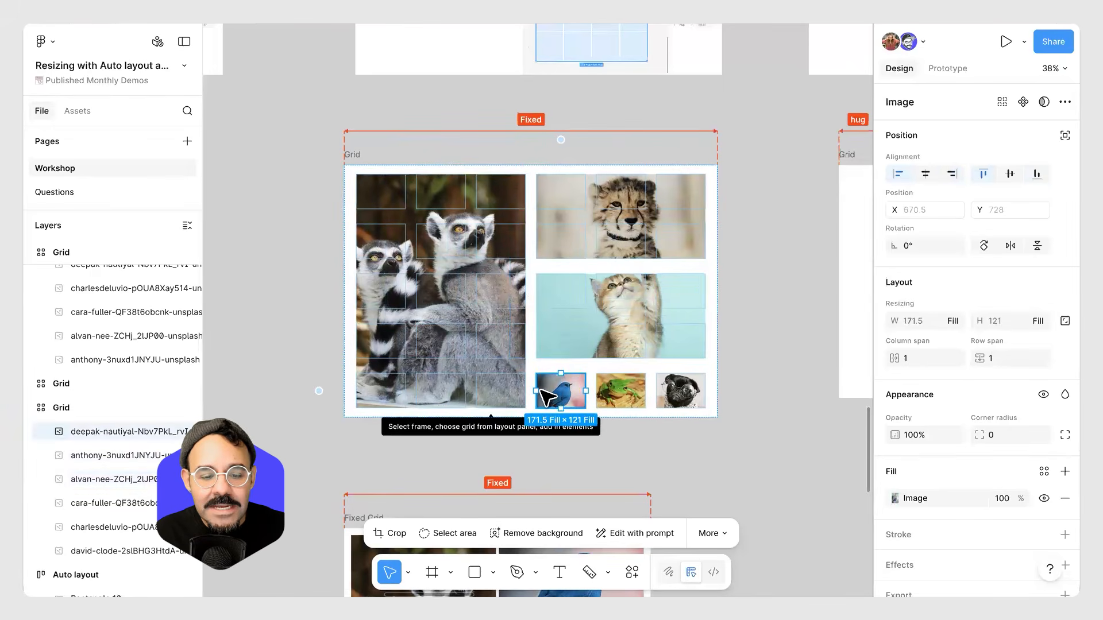
{"action": "left_click_drag", "start_coordinate": [519, 390], "coordinate": [537, 391]}
{"action": "left_click", "coordinate": [557, 322]}
{"action": "left_click_drag", "start_coordinate": [533, 315], "coordinate": [536, 318]}
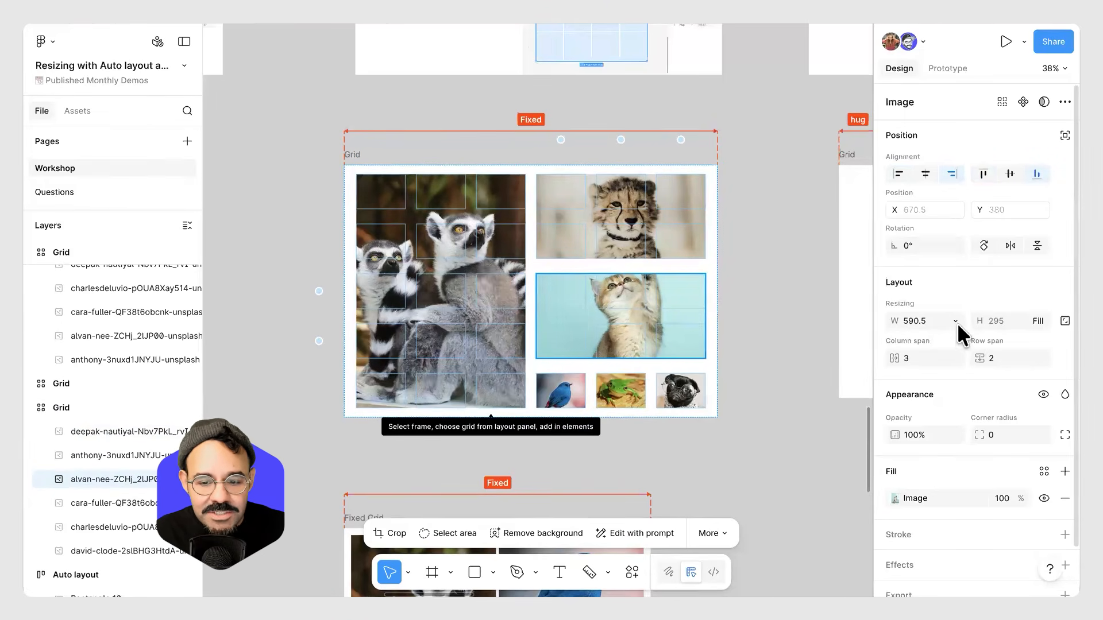
Resize the kitten image freely to about 737 × 525 and bring it in front of the other images.
{"action": "left_click_drag", "start_coordinate": [513, 316], "coordinate": [492, 318]}
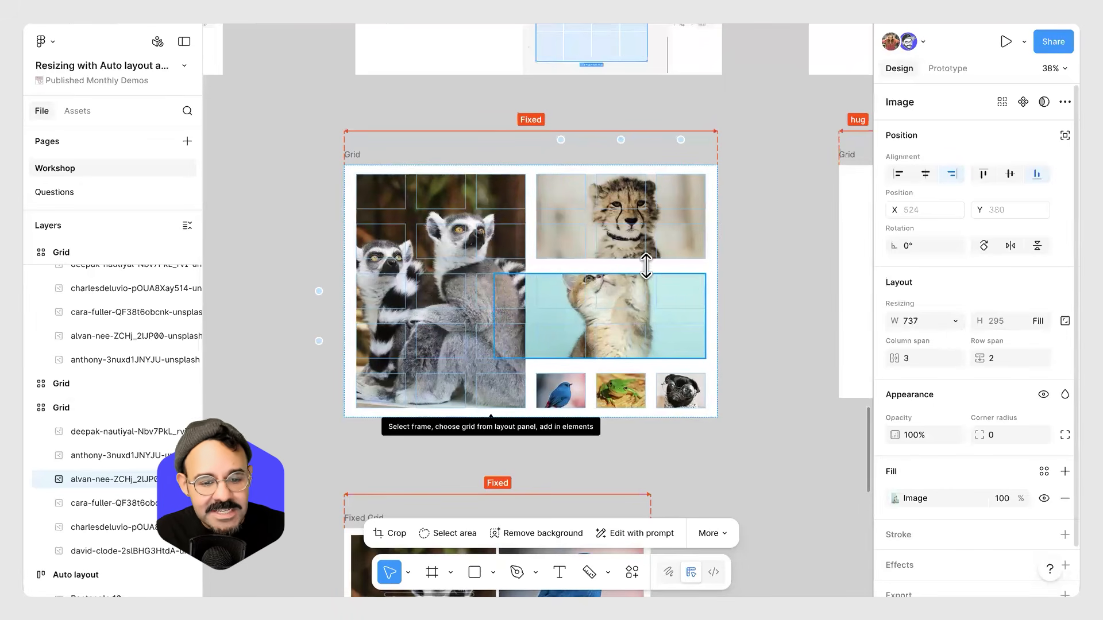
{"action": "left_click_drag", "start_coordinate": [601, 254], "coordinate": [600, 208]}
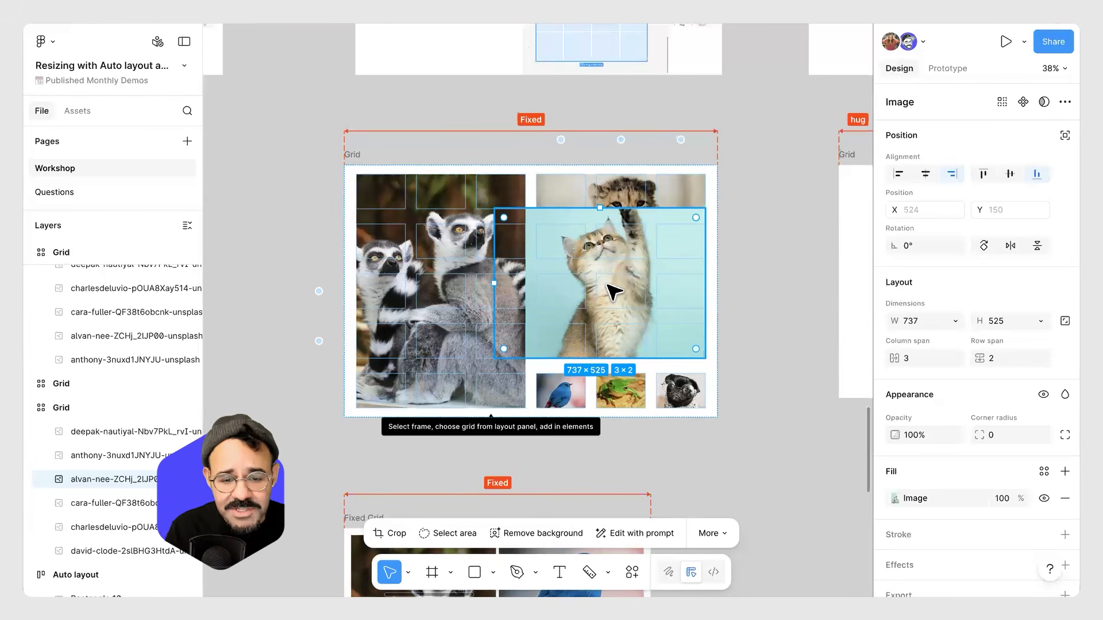
{"action": "key", "text": "]"}
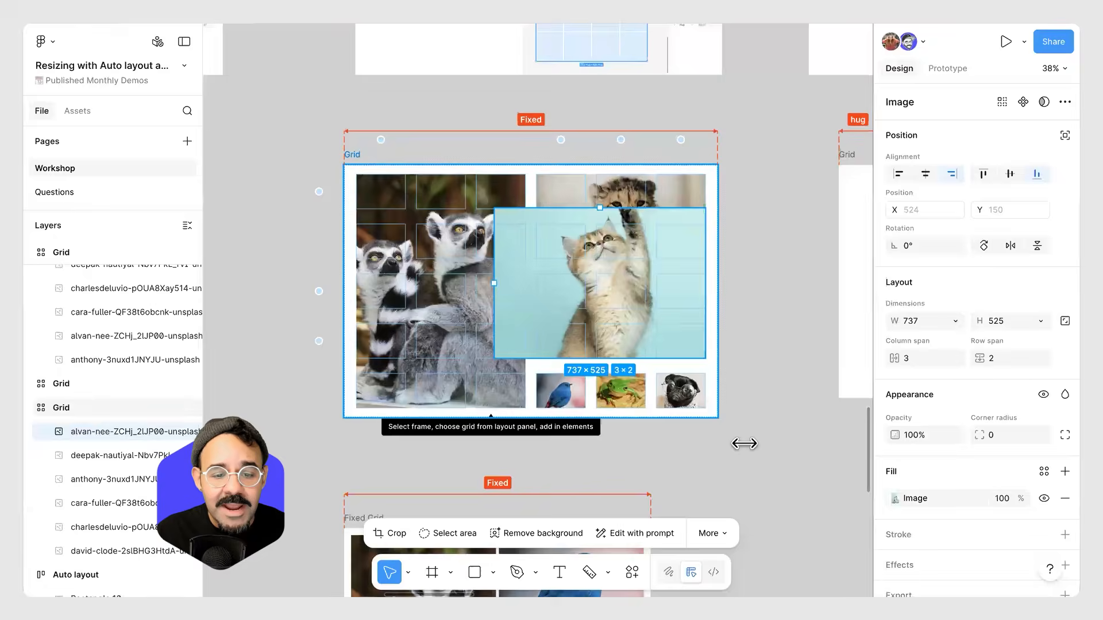
{"action": "key", "text": "Escape"}
Enlarge the Grid frame to about 1643 × 1227.
{"action": "left_click_drag", "start_coordinate": [671, 480], "coordinate": [717, 444]}
{"action": "scroll", "coordinate": [706, 384], "scroll_direction": "down", "scroll_amount": 1}
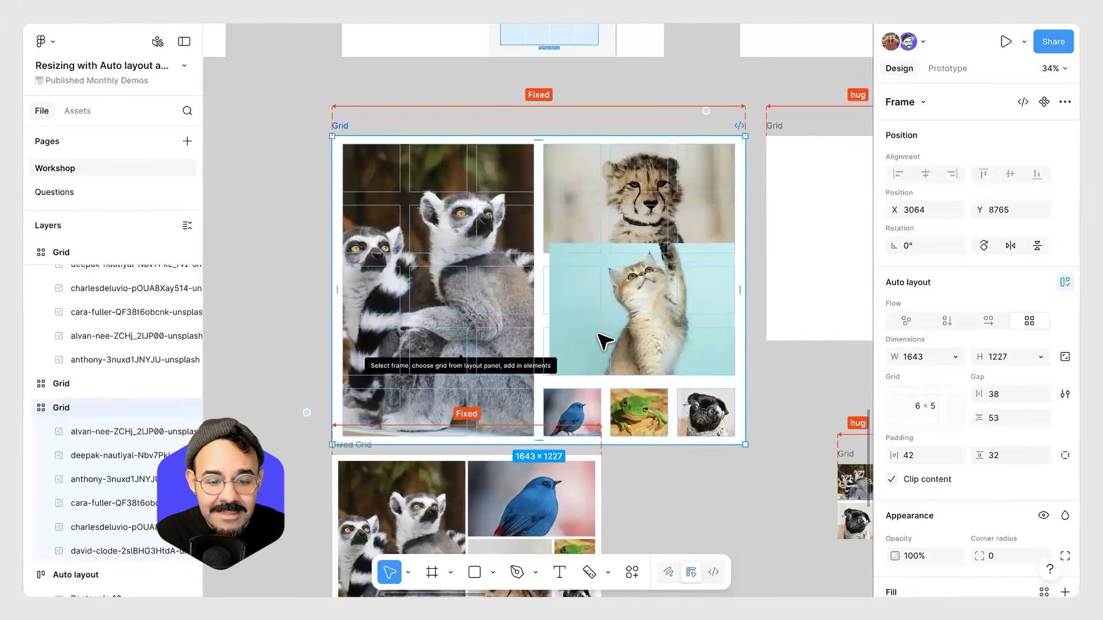
Restore the kitten image to fill its 3 × 2 grid cells.
{"action": "left_click", "coordinate": [603, 345]}
{"action": "left_click_drag", "start_coordinate": [542, 308], "coordinate": [540, 308]}
{"action": "left_click_drag", "start_coordinate": [639, 243], "coordinate": [638, 266]}
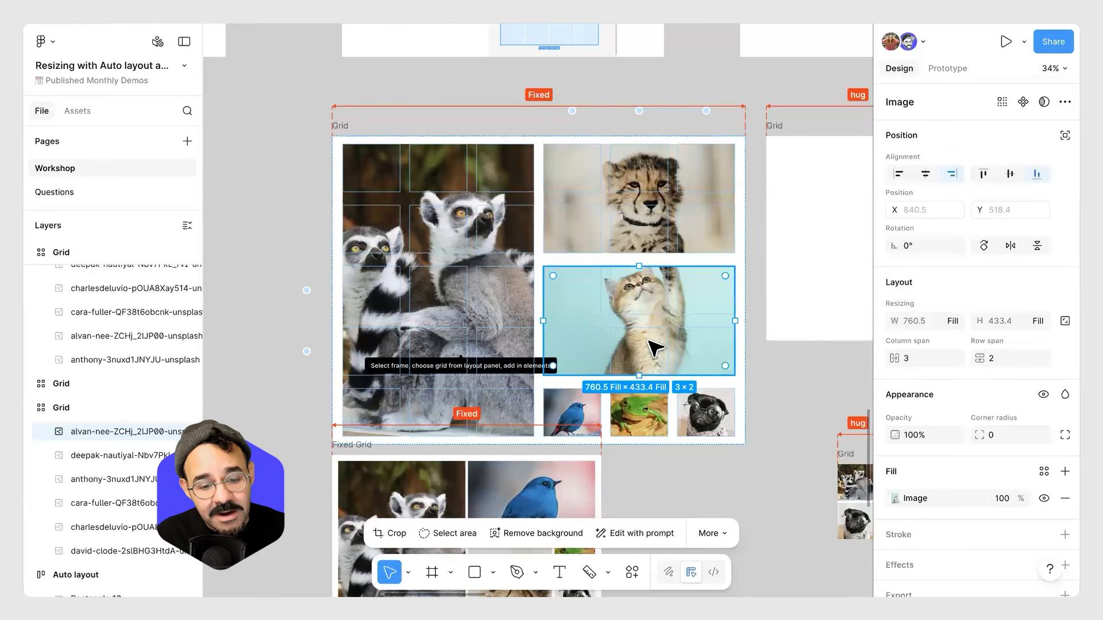
{"action": "key", "text": "Escape"}
Shrink the Grid frame to about 1280 × 788.
{"action": "left_click_drag", "start_coordinate": [745, 445], "coordinate": [654, 334]}
{"action": "scroll", "coordinate": [547, 369], "scroll_direction": "up", "scroll_amount": 3}
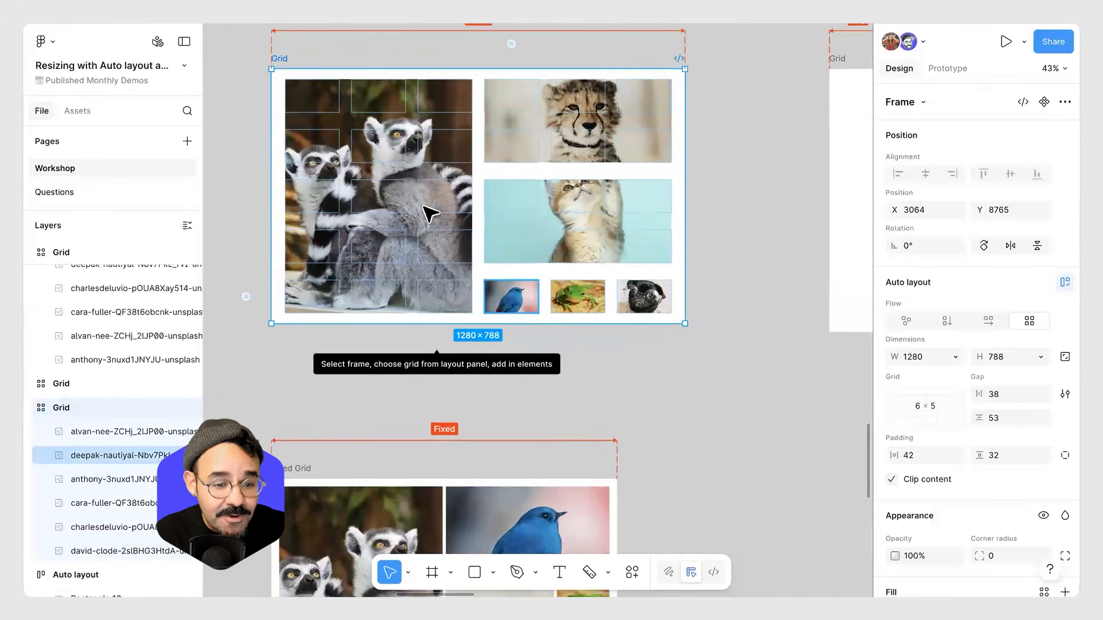
Give the lemur image fixed width and height and resize it to about 468 × 586, spanning 2 × 3 cells.
{"action": "left_click", "coordinate": [411, 194]}
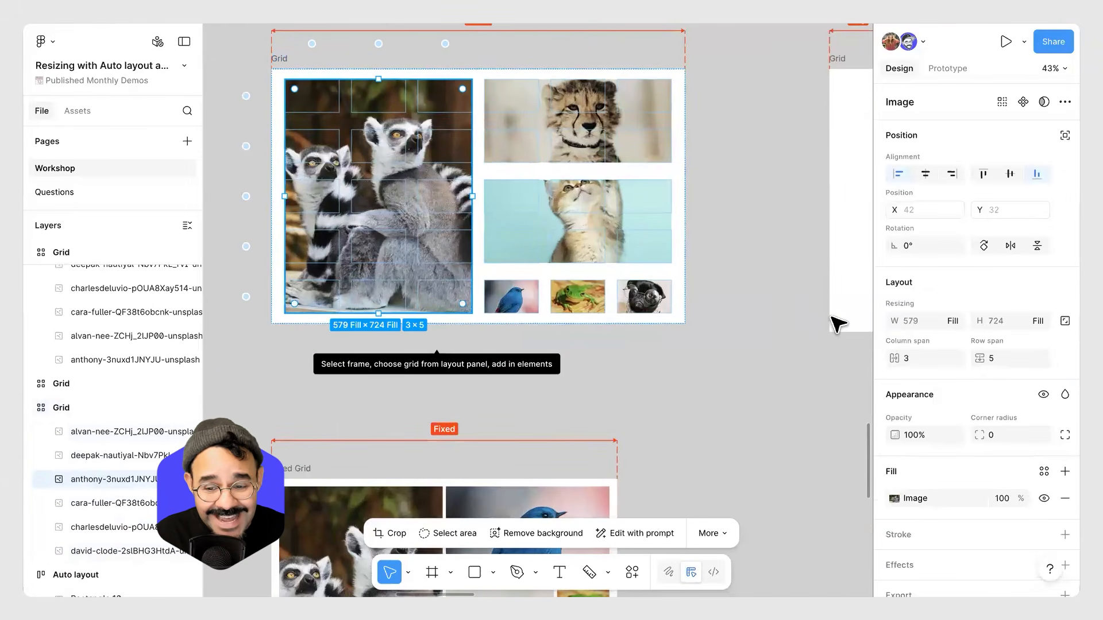
{"action": "left_click", "coordinate": [1046, 322]}
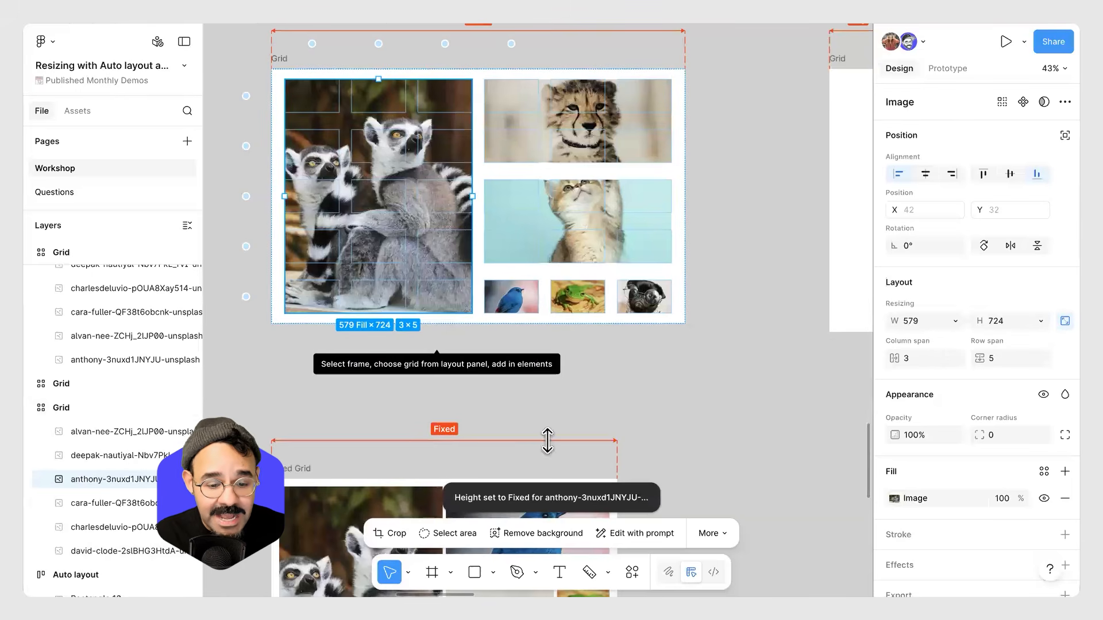
{"action": "scroll", "coordinate": [425, 265], "scroll_direction": "up", "scroll_amount": 1}
{"action": "left_click_drag", "start_coordinate": [472, 214], "coordinate": [598, 274]}
{"action": "scroll", "coordinate": [331, 341], "scroll_direction": "up", "scroll_amount": 1}
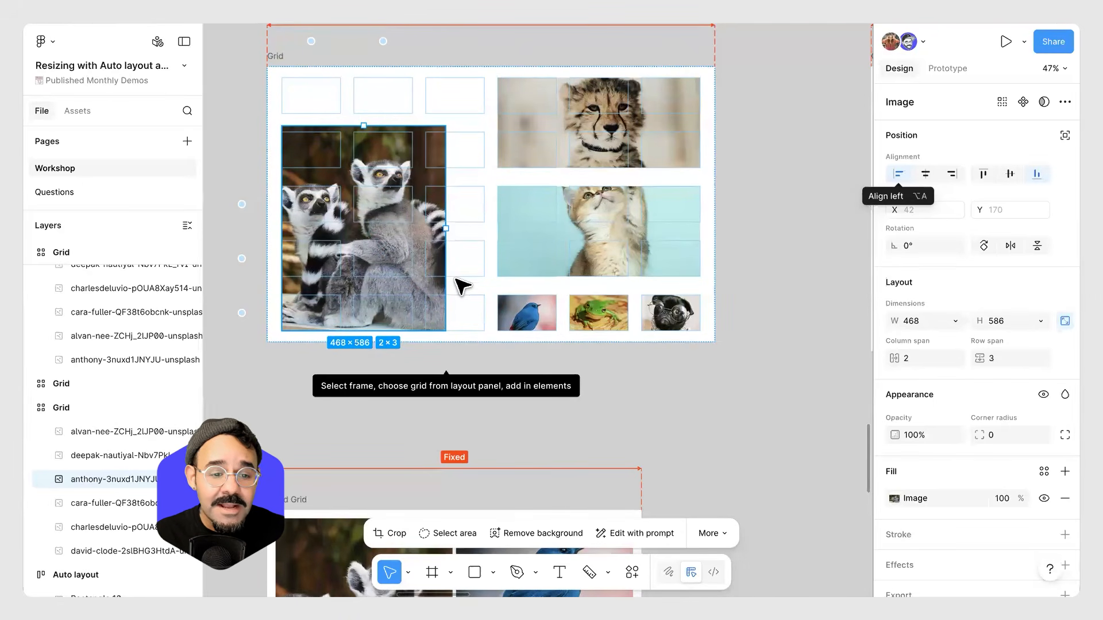
{"action": "scroll", "coordinate": [454, 287], "scroll_direction": "up", "scroll_amount": 3}
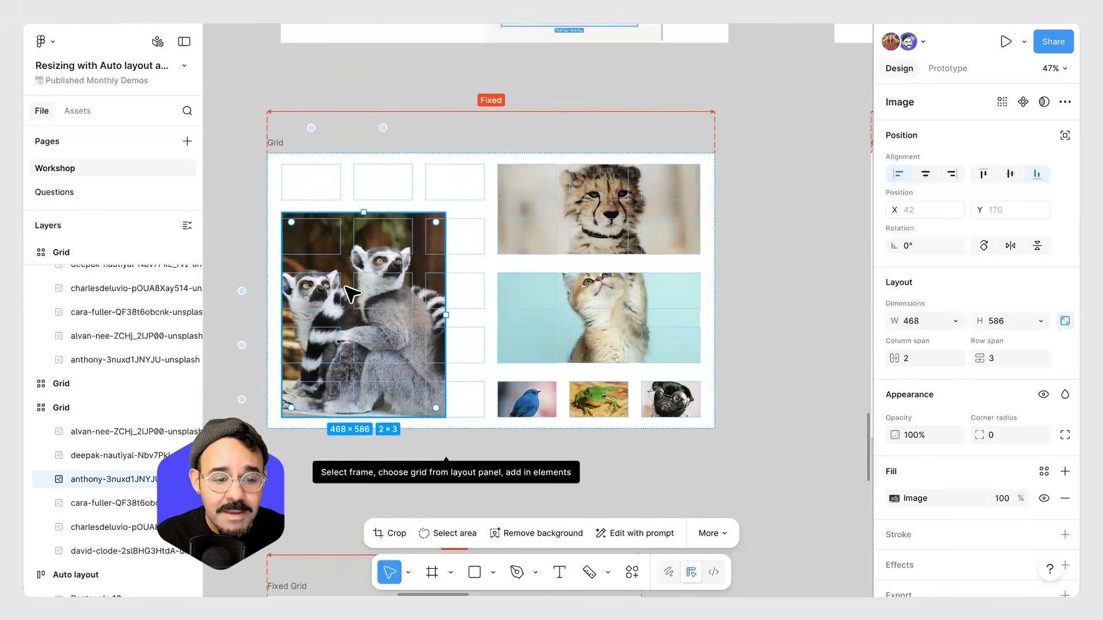
Top-align the lemur image and move it to the grid's top-left, spanning 2 columns by 4 rows.
{"action": "left_click_drag", "start_coordinate": [315, 257], "coordinate": [316, 205]}
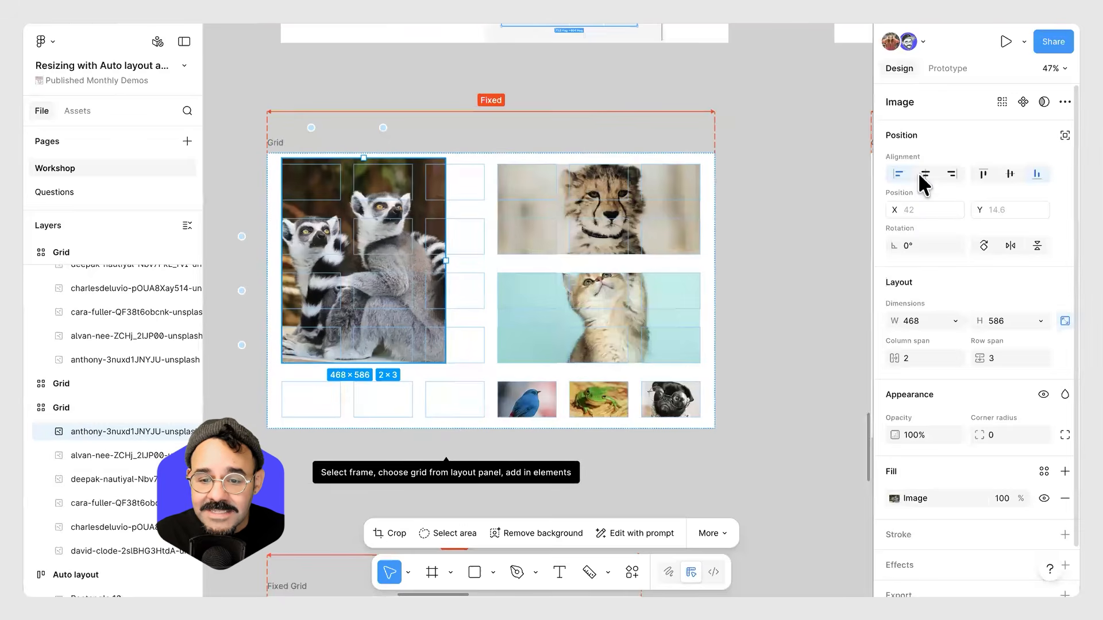
{"action": "left_click", "coordinate": [984, 175]}
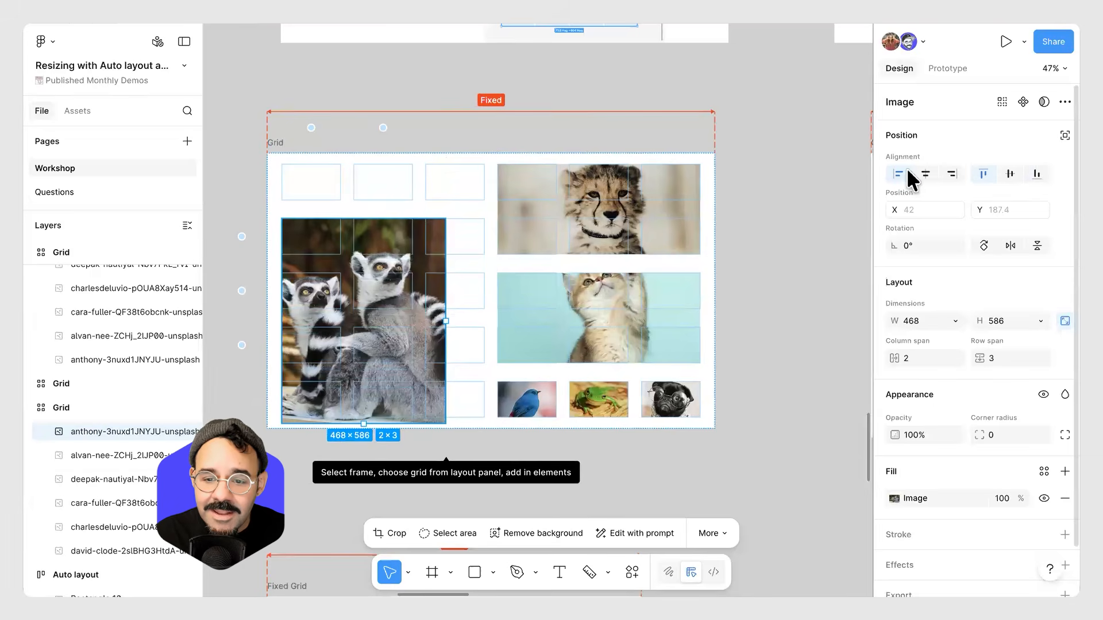
{"action": "left_click_drag", "start_coordinate": [320, 239], "coordinate": [320, 193]}
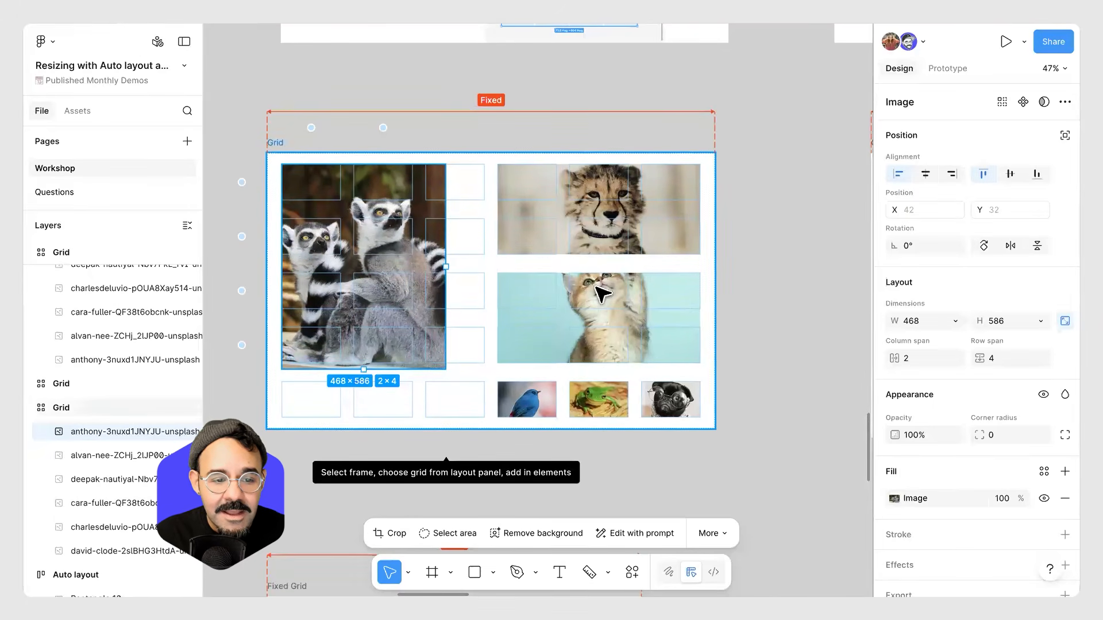
{"action": "key", "text": "Escape"}
Resize the Grid frame to about 1356 × 842.
{"action": "left_click_drag", "start_coordinate": [723, 504], "coordinate": [753, 471]}
{"action": "left_click_drag", "start_coordinate": [410, 360], "coordinate": [388, 326]}
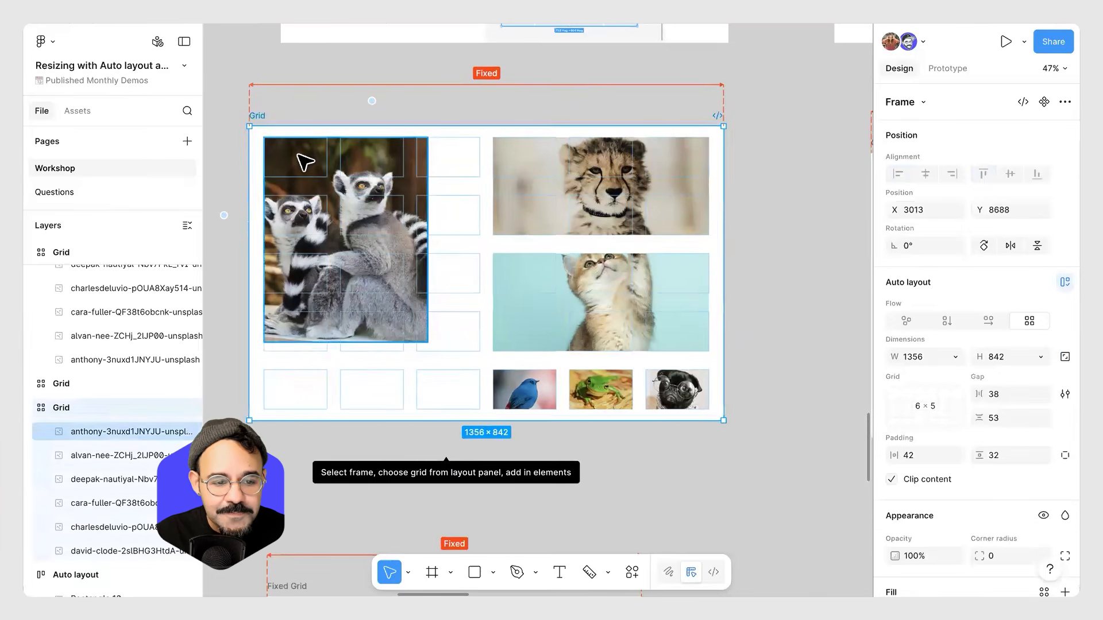
Move the lemur image down so it starts at the grid's second row.
{"action": "left_click", "coordinate": [297, 160]}
{"action": "double_click", "coordinate": [289, 161]}
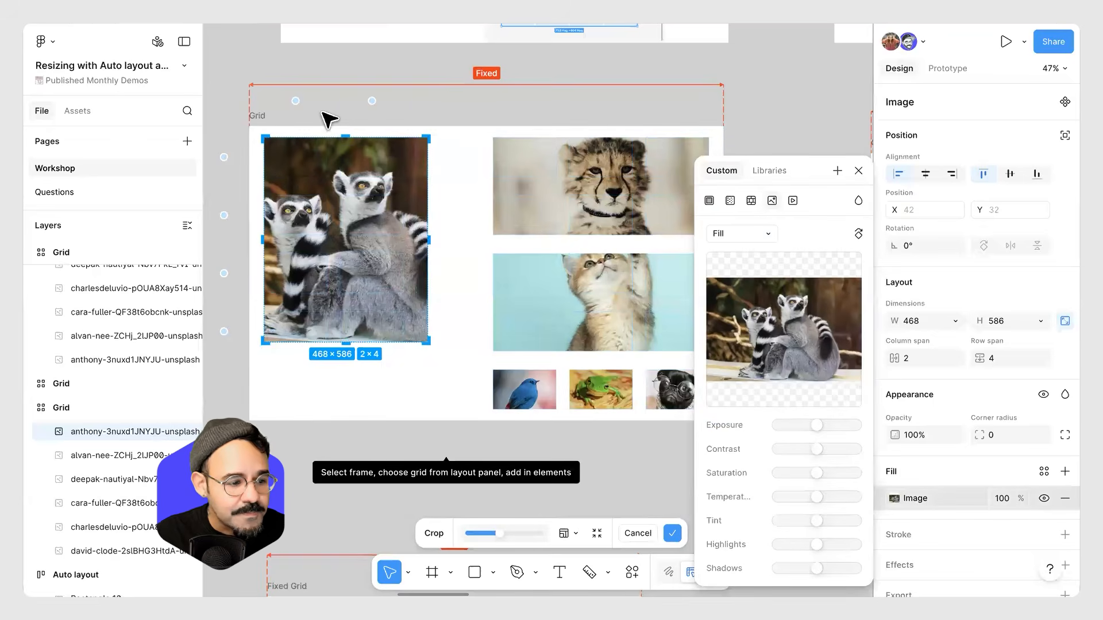
{"action": "key", "text": "Escape"}
{"action": "left_click_drag", "start_coordinate": [307, 160], "coordinate": [310, 218]}
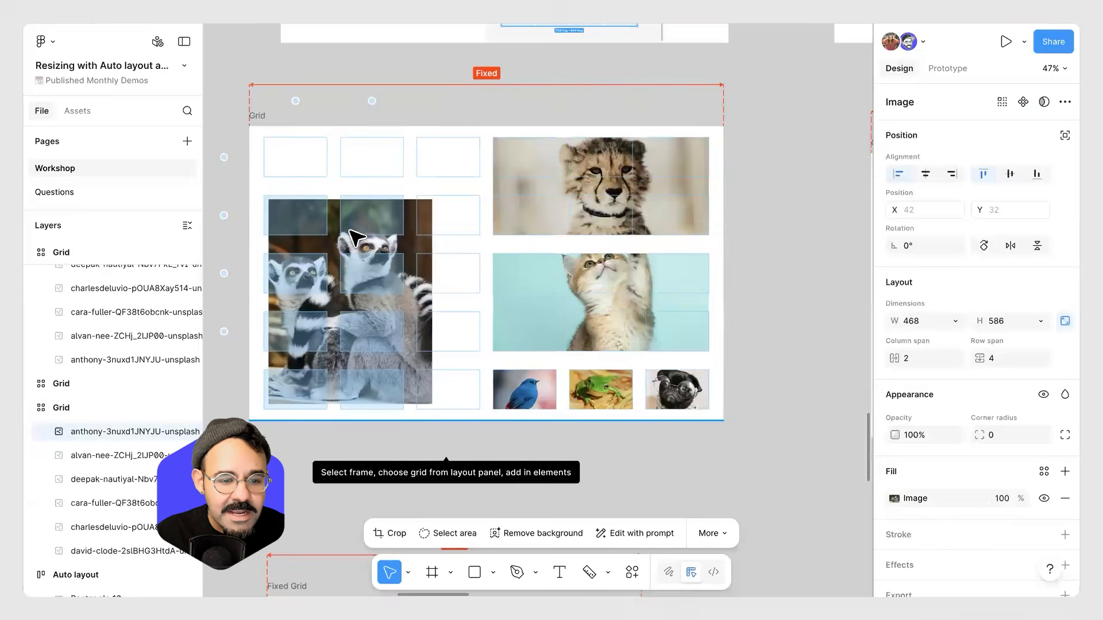
Resize the Grid frame to about 1493 × 922.
{"action": "left_click", "coordinate": [352, 177]}
{"action": "left_click_drag", "start_coordinate": [750, 513], "coordinate": [771, 449]}
Stretch the lemur image's width to fill 3 columns.
{"action": "left_click", "coordinate": [425, 300]}
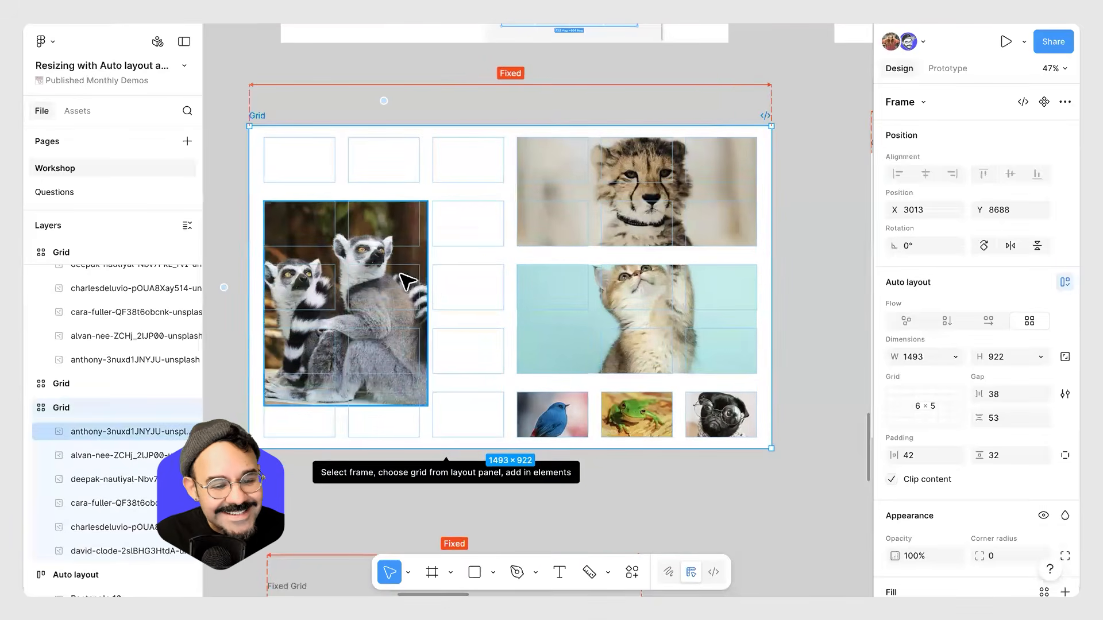
{"action": "left_click_drag", "start_coordinate": [495, 307], "coordinate": [493, 305]}
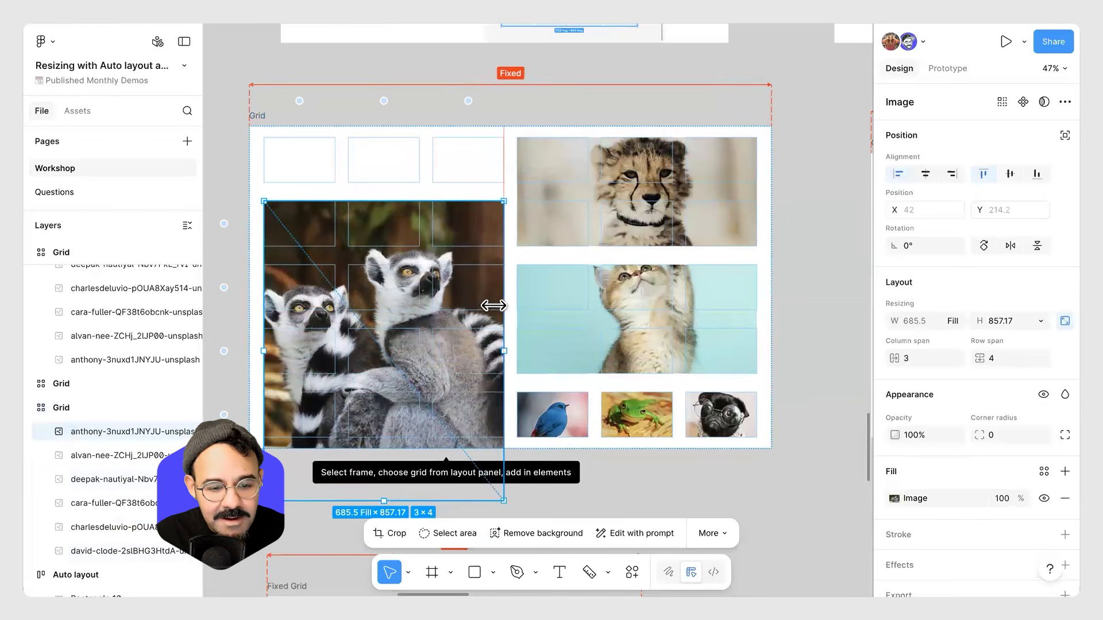
Narrow the Grid frame to about 1370 wide.
{"action": "left_click_drag", "start_coordinate": [774, 385], "coordinate": [729, 390]}
{"action": "scroll", "coordinate": [301, 179], "scroll_direction": "up", "scroll_amount": 2}
Move the lemur image back up to the grid's top row.
{"action": "left_click", "coordinate": [312, 261]}
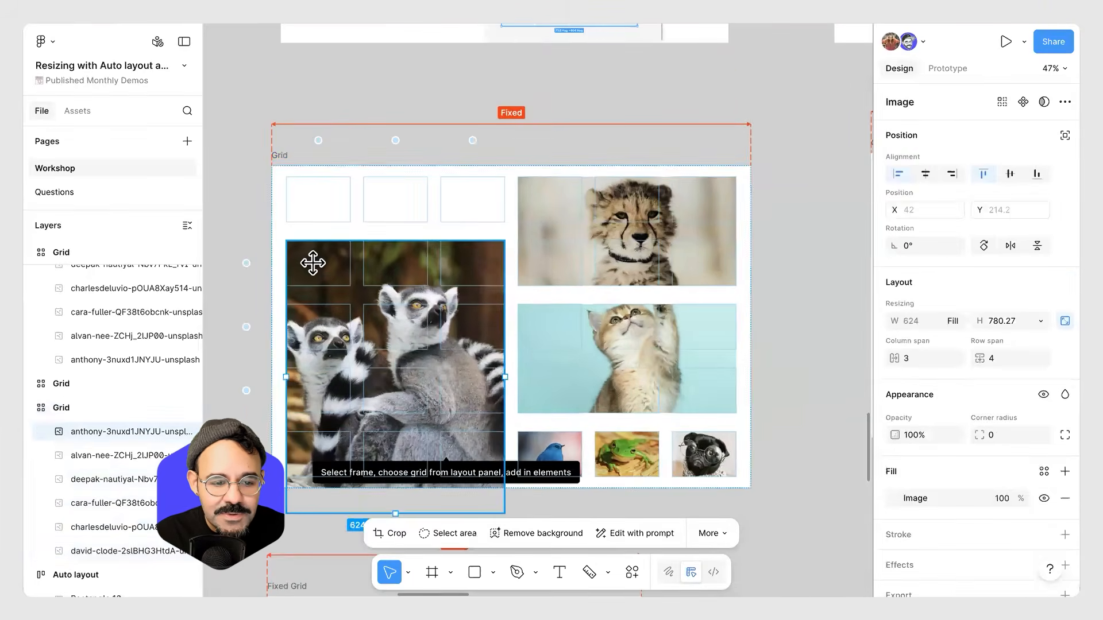
{"action": "double_click", "coordinate": [311, 248]}
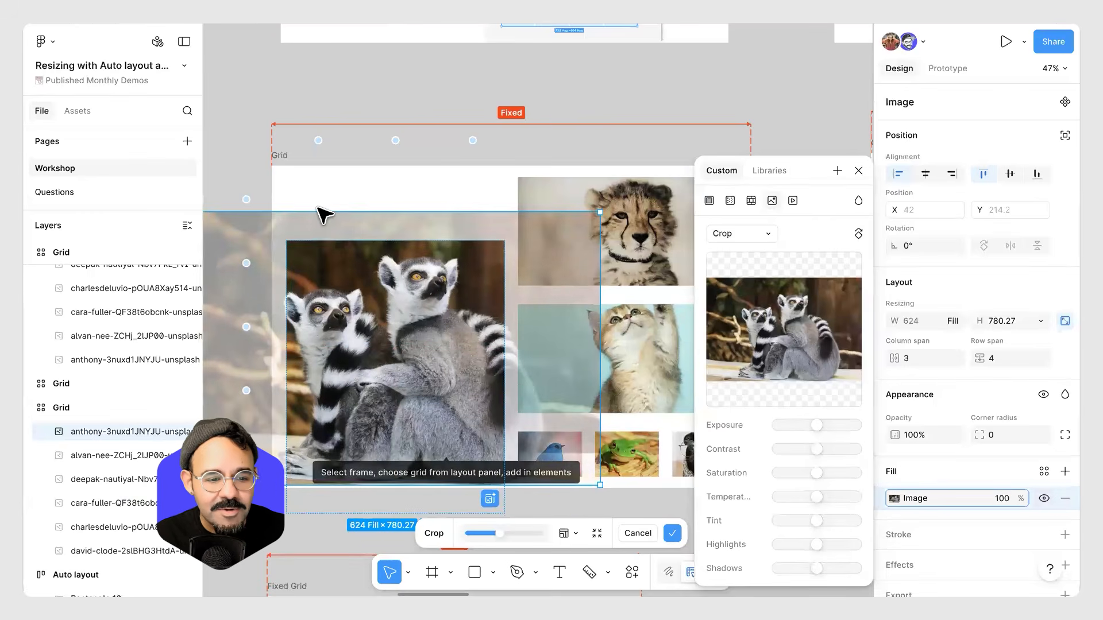
{"action": "left_click", "coordinate": [265, 202]}
{"action": "left_click_drag", "start_coordinate": [322, 244], "coordinate": [327, 213]}
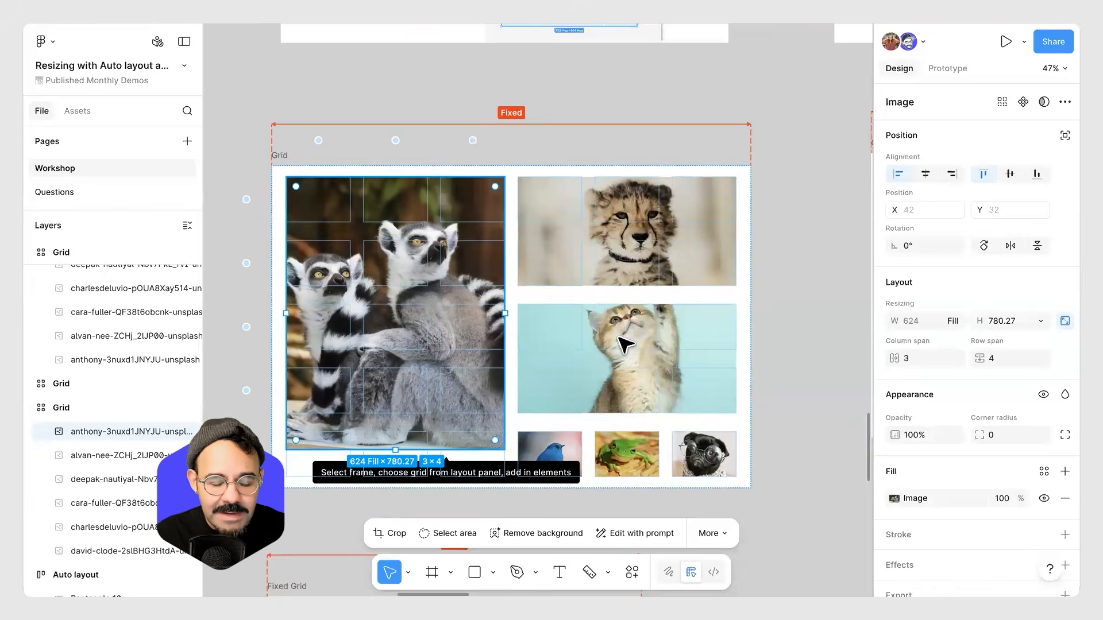
Try dragging the kitten image upward, then undo the move.
{"action": "scroll", "coordinate": [598, 329], "scroll_direction": "down", "scroll_amount": 2}
{"action": "left_click", "coordinate": [726, 457]}
{"action": "mouse_move", "coordinate": [728, 463]}
{"action": "left_mouse_down"}
{"action": "mouse_move", "coordinate": [560, 348]}
{"action": "mouse_move", "coordinate": [743, 463]}
{"action": "mouse_move", "coordinate": [542, 323]}
{"action": "mouse_move", "coordinate": [739, 484]}
{"action": "mouse_move", "coordinate": [695, 494]}
{"action": "mouse_move", "coordinate": [674, 333]}
{"action": "mouse_move", "coordinate": [724, 443]}
{"action": "mouse_move", "coordinate": [626, 383]}
{"action": "mouse_move", "coordinate": [748, 409]}
{"action": "mouse_move", "coordinate": [692, 494]}
{"action": "mouse_move", "coordinate": [662, 377]}
{"action": "mouse_move", "coordinate": [741, 411]}
{"action": "mouse_move", "coordinate": [729, 421]}
{"action": "mouse_move", "coordinate": [729, 464]}
{"action": "left_mouse_up"}
{"action": "left_click", "coordinate": [454, 345]}
{"action": "left_click_drag", "start_coordinate": [639, 334], "coordinate": [639, 284]}
{"action": "key", "text": "ctrl+z"}
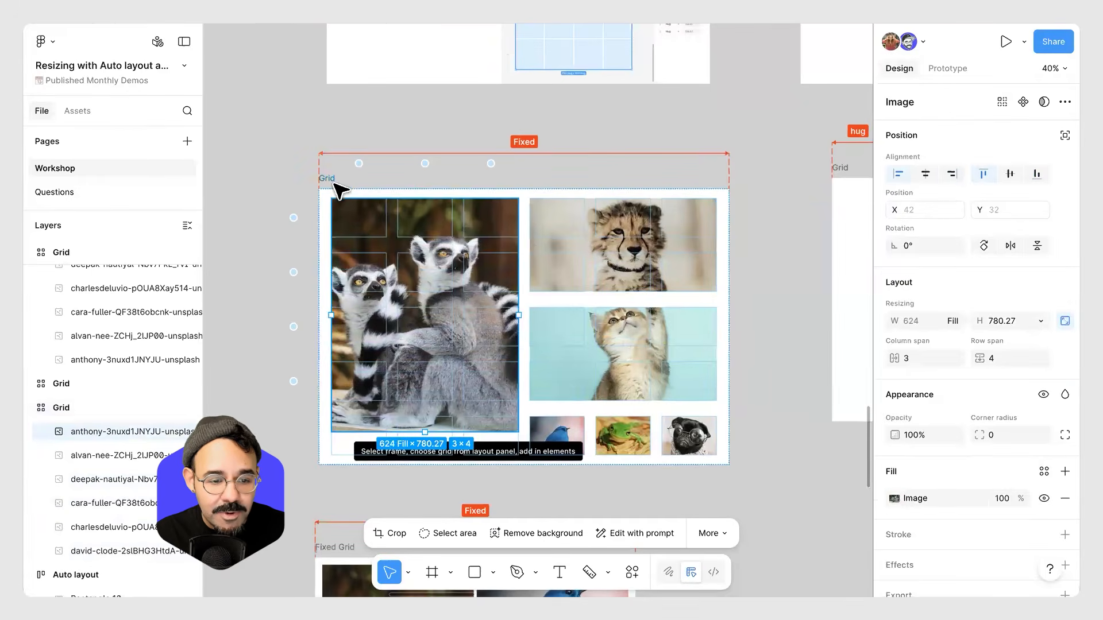
Drag the Grid frame slightly upward.
{"action": "left_click_drag", "start_coordinate": [332, 179], "coordinate": [328, 144]}
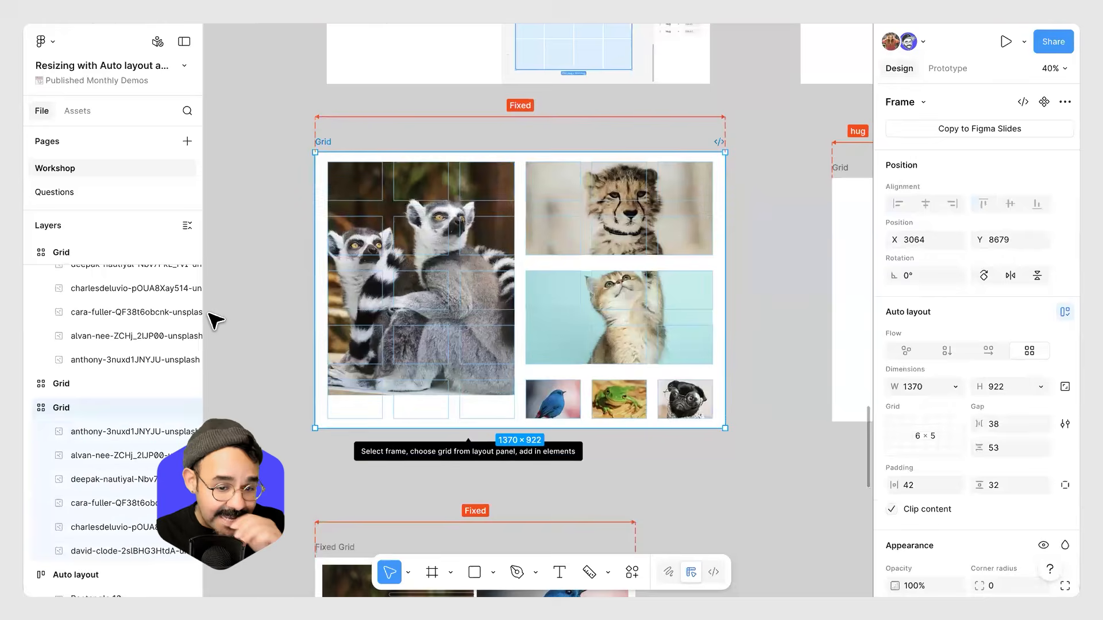
{"action": "scroll", "coordinate": [278, 305], "scroll_direction": "down", "scroll_amount": 6}
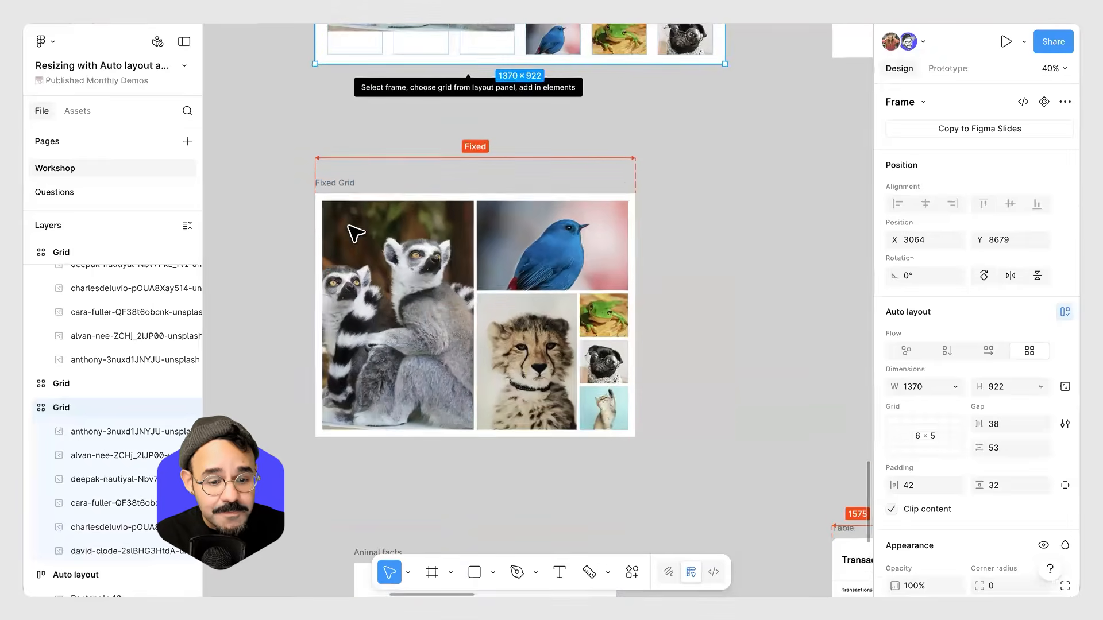
Resize the Fixed Grid frame repeatedly, ending at about 1215 × 924.
{"action": "left_click", "coordinate": [339, 182]}
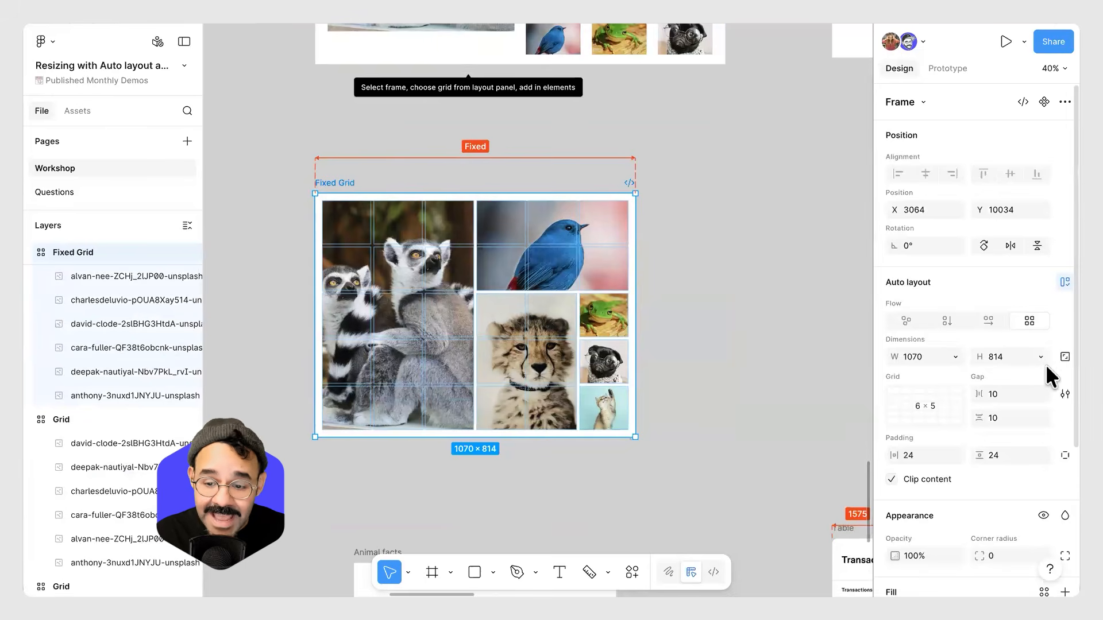
{"action": "left_click", "coordinate": [1065, 357]}
{"action": "left_click_drag", "start_coordinate": [635, 396], "coordinate": [629, 339]}
{"action": "scroll", "coordinate": [758, 298], "scroll_direction": "down", "scroll_amount": 2}
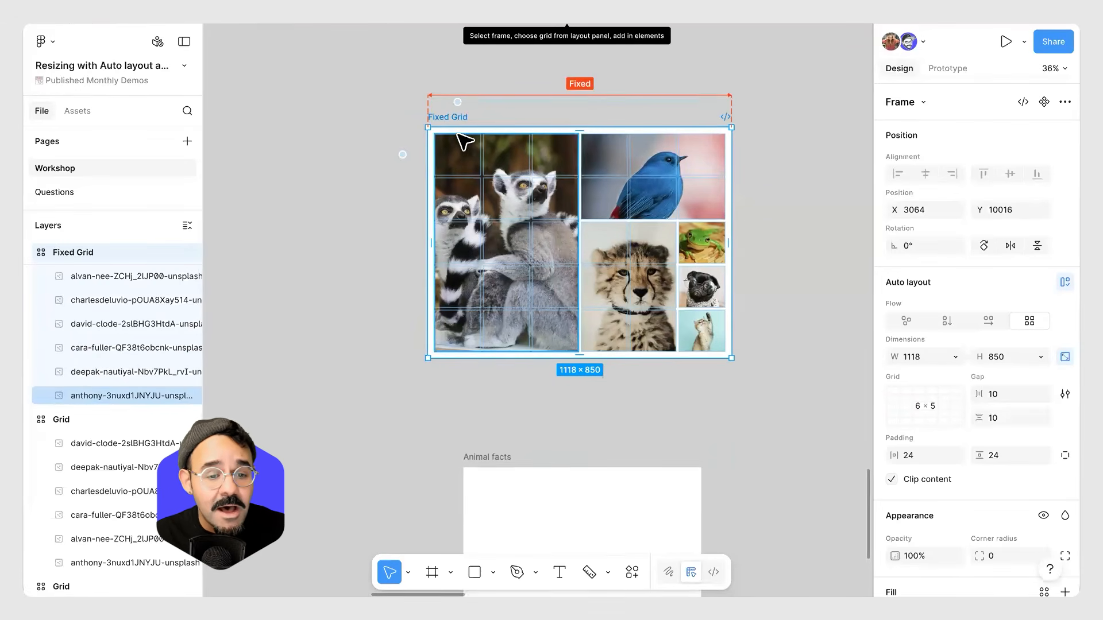
{"action": "left_click_drag", "start_coordinate": [584, 220], "coordinate": [716, 224]}
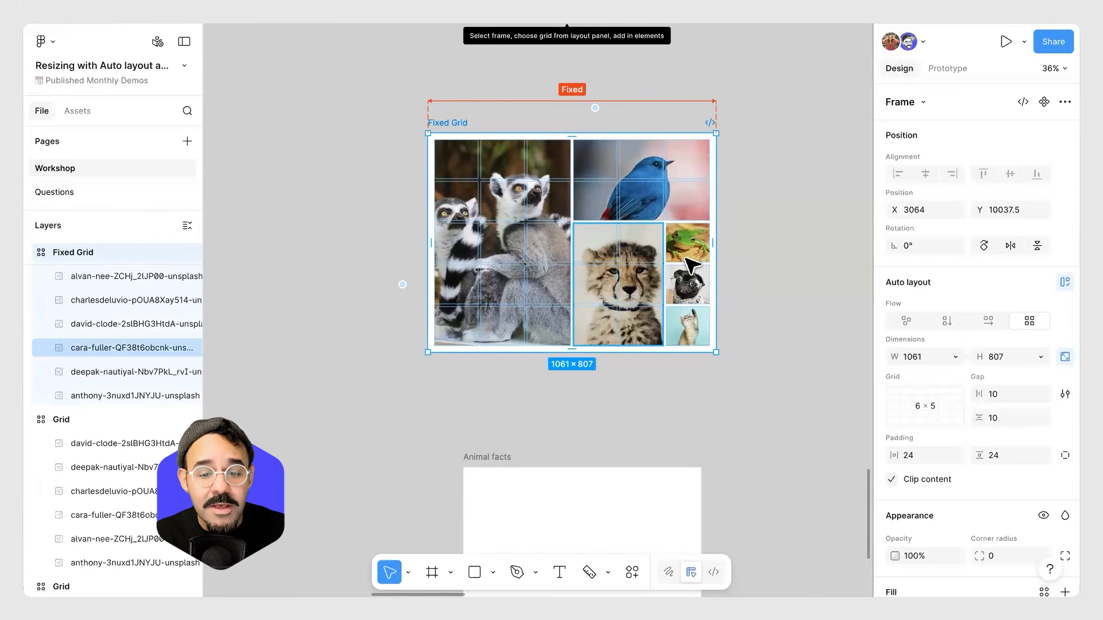
{"action": "left_click_drag", "start_coordinate": [715, 273], "coordinate": [585, 271]}
{"action": "left_click_drag", "start_coordinate": [756, 272], "coordinate": [653, 283]}
{"action": "scroll", "coordinate": [543, 310], "scroll_direction": "up", "scroll_amount": 3}
{"action": "left_click_drag", "start_coordinate": [537, 285], "coordinate": [513, 275]}
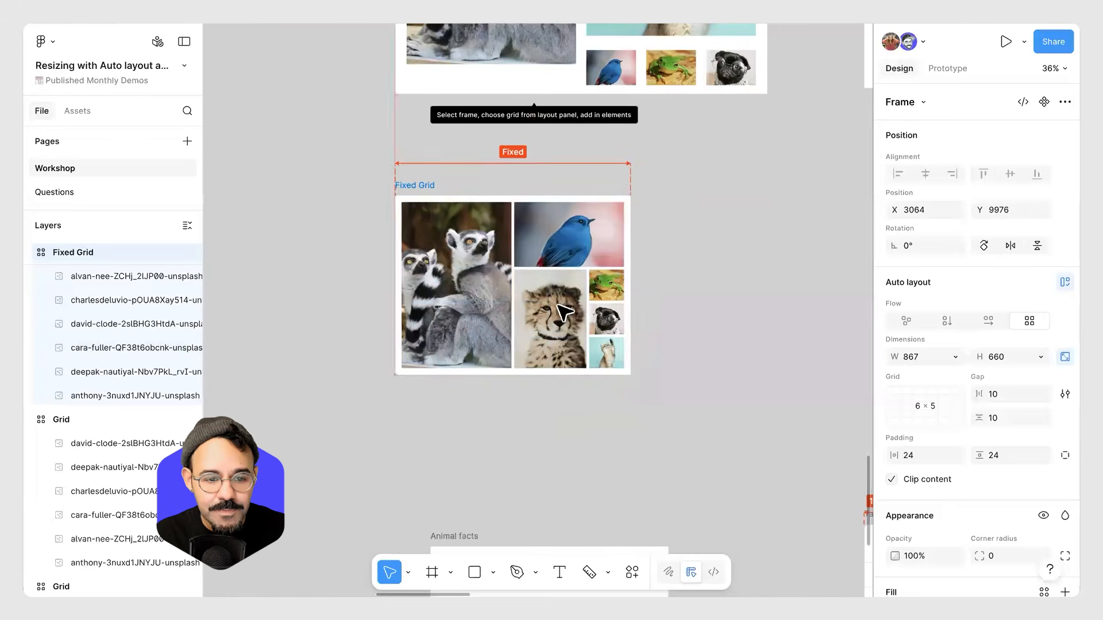
{"action": "left_click_drag", "start_coordinate": [625, 372], "coordinate": [721, 439]}
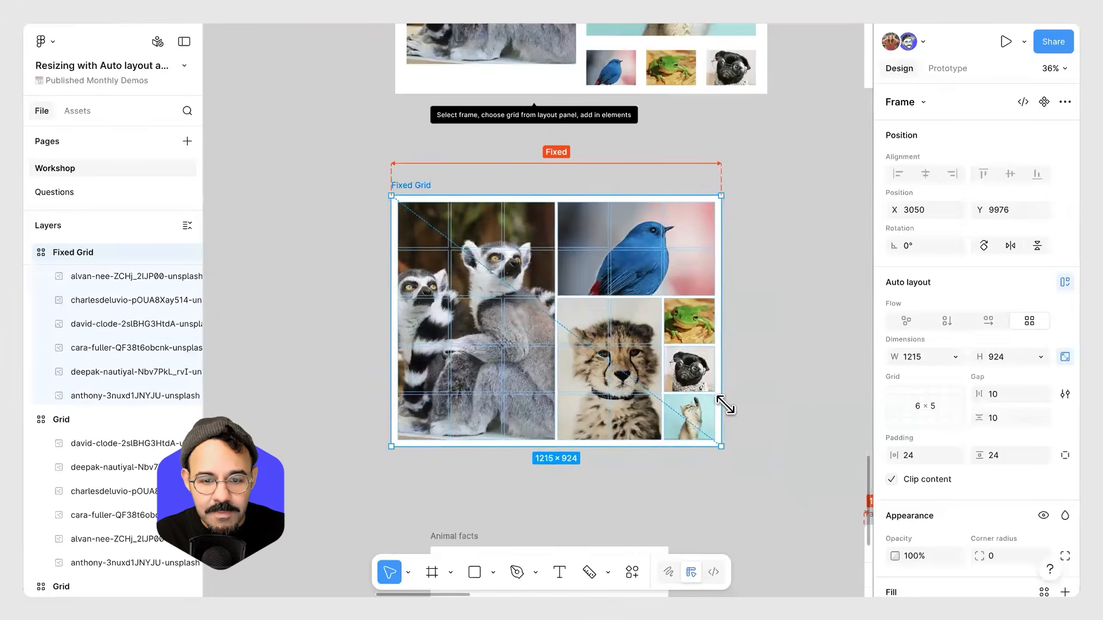
Inspect the lemur image's cell span inside the Fixed Grid frame.
{"action": "left_click", "coordinate": [783, 298]}
{"action": "scroll", "coordinate": [733, 320], "scroll_direction": "down", "scroll_amount": 1}
{"action": "scroll", "coordinate": [632, 322], "scroll_direction": "right", "scroll_amount": 1}
{"action": "left_click", "coordinate": [550, 324]}
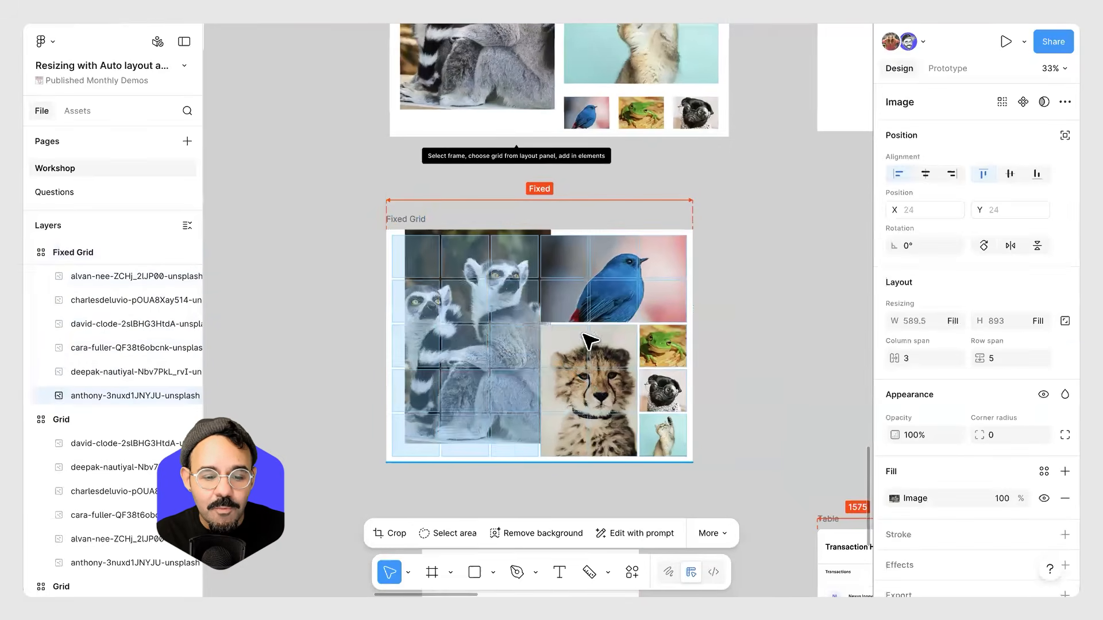
{"action": "left_click", "coordinate": [766, 340]}
Move the Figma for Edu heading into the top row of the 6 × 4 Animal facts grid.
{"action": "scroll", "coordinate": [540, 397], "scroll_direction": "down", "scroll_amount": 3}
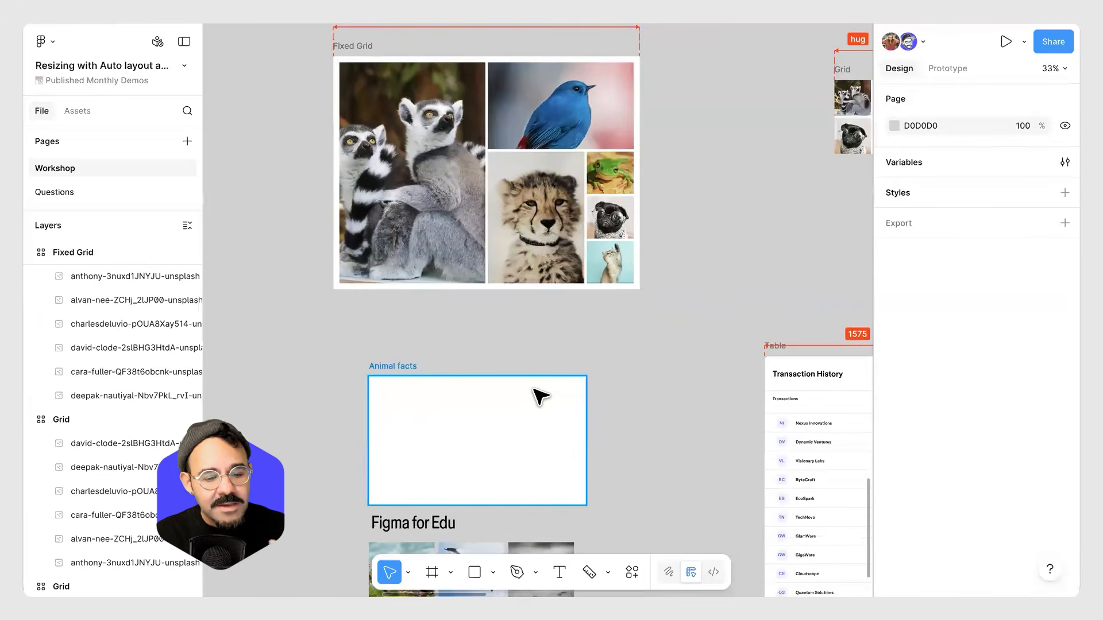
{"action": "scroll", "coordinate": [537, 391], "scroll_direction": "down", "scroll_amount": 5}
{"action": "scroll", "coordinate": [476, 287], "scroll_direction": "up", "scroll_amount": 3}
{"action": "scroll", "coordinate": [643, 367], "scroll_direction": "up", "scroll_amount": 1}
{"action": "scroll", "coordinate": [639, 355], "scroll_direction": "up", "scroll_amount": 5}
{"action": "scroll", "coordinate": [649, 345], "scroll_direction": "up", "scroll_amount": 1}
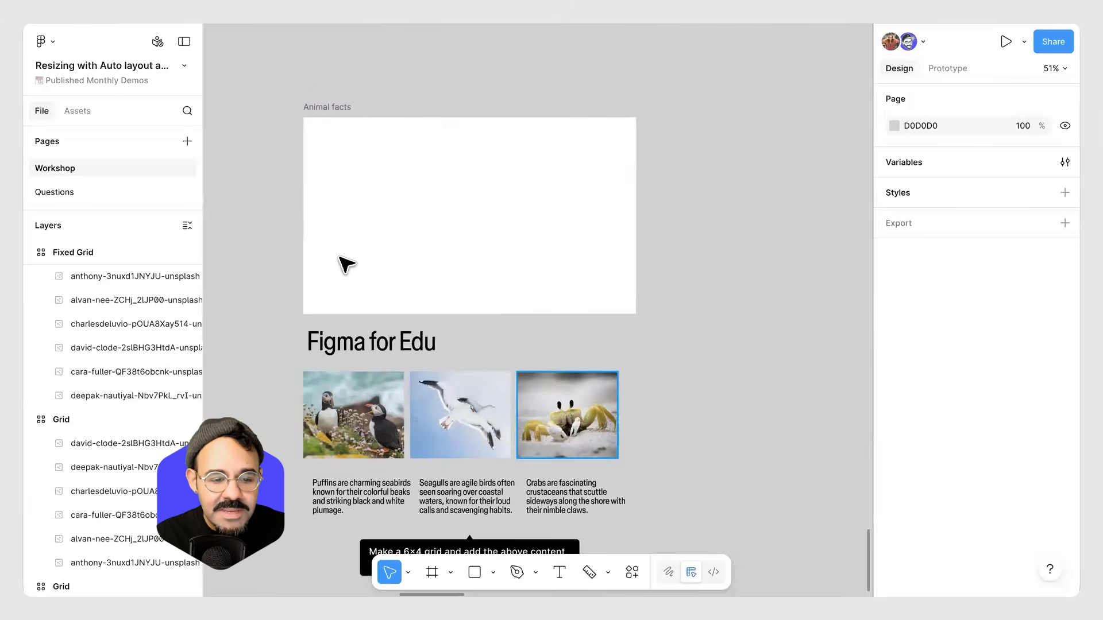
{"action": "left_click", "coordinate": [345, 244]}
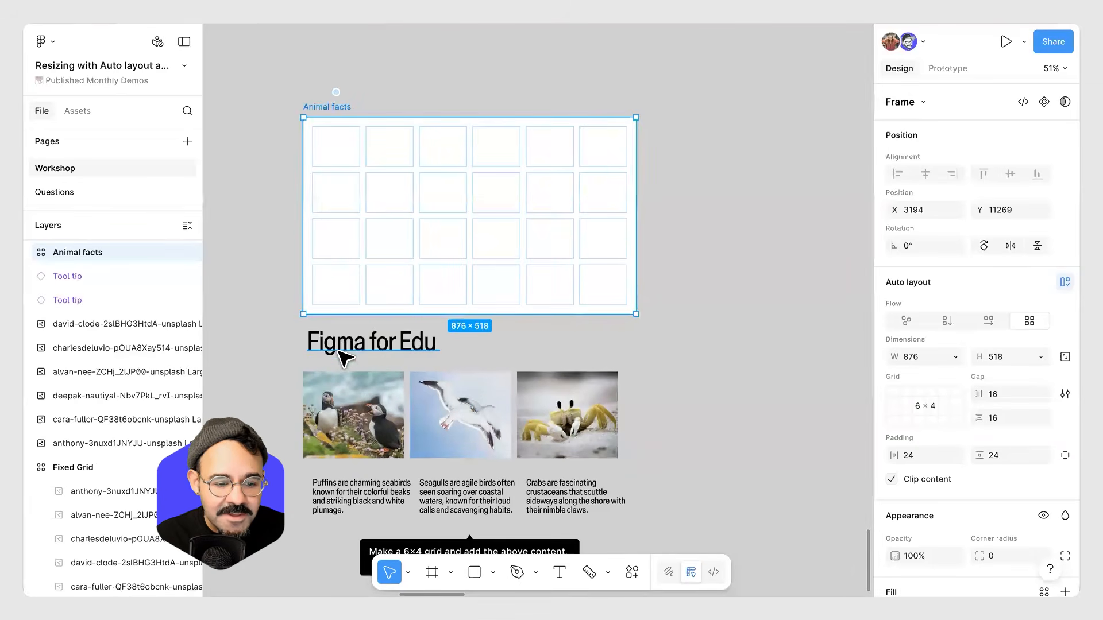
{"action": "left_click_drag", "start_coordinate": [337, 340], "coordinate": [340, 155]}
Drag the puffin, seagull and crab images into the Animal facts grid, each spanning 2 × 2 cells.
{"action": "left_click_drag", "start_coordinate": [350, 422], "coordinate": [405, 234]}
{"action": "left_click_drag", "start_coordinate": [463, 405], "coordinate": [470, 212]}
{"action": "left_click_drag", "start_coordinate": [550, 399], "coordinate": [557, 207]}
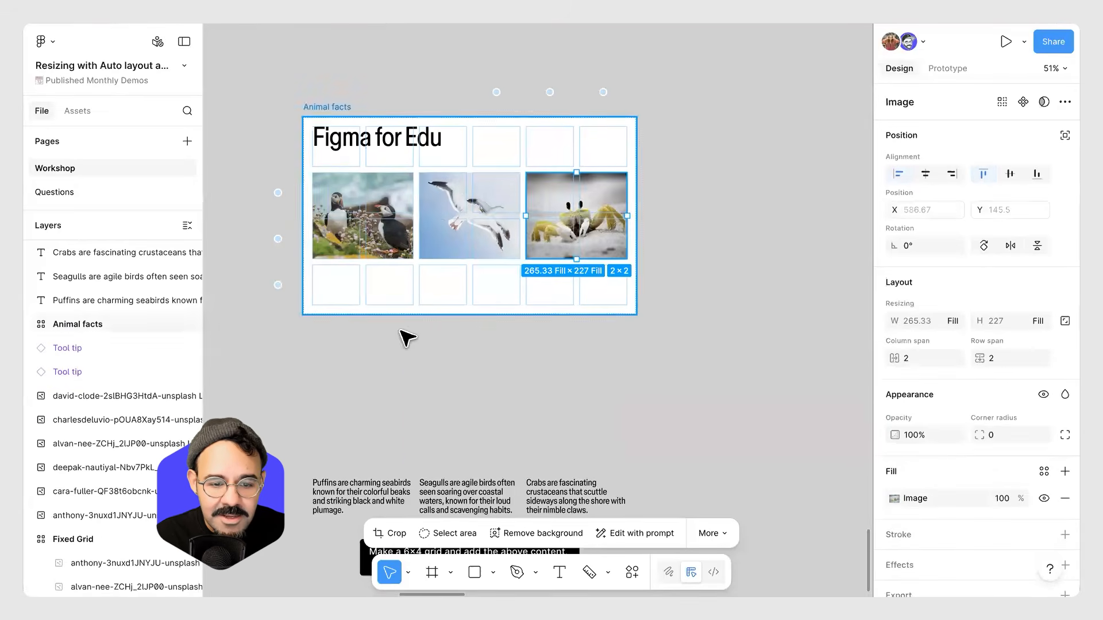
Drag the three caption texts into the grid row beneath their images.
{"action": "left_click_drag", "start_coordinate": [351, 500], "coordinate": [349, 282]}
{"action": "left_click_drag", "start_coordinate": [452, 501], "coordinate": [448, 287]}
{"action": "left_click_drag", "start_coordinate": [560, 491], "coordinate": [536, 320]}
{"action": "scroll", "coordinate": [488, 345], "scroll_direction": "up", "scroll_amount": 3}
{"action": "scroll", "coordinate": [479, 418], "scroll_direction": "up", "scroll_amount": 2}
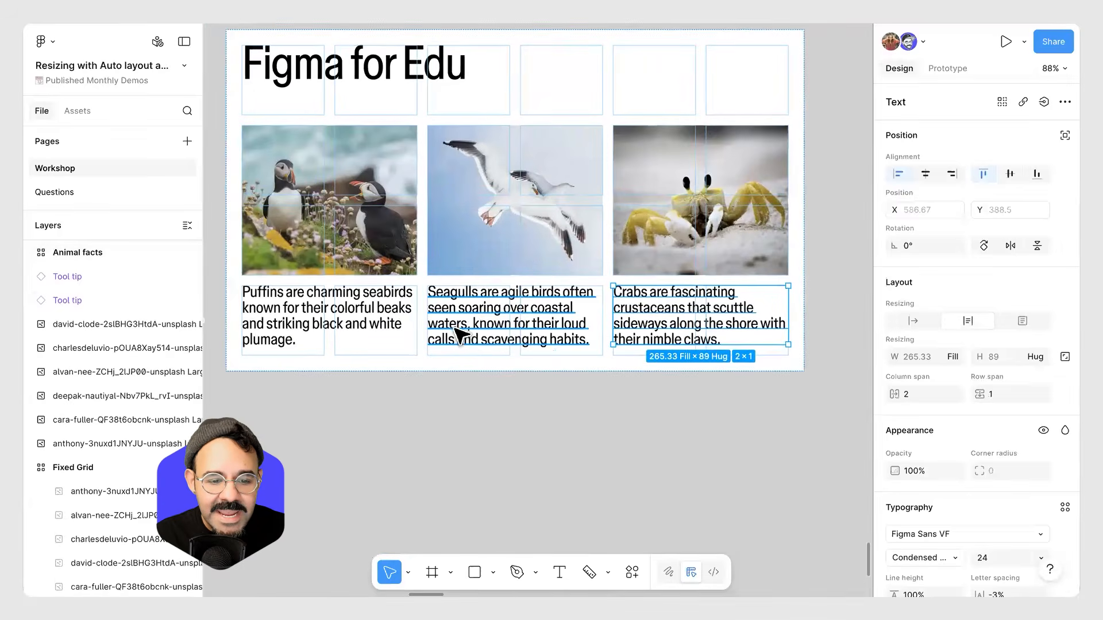
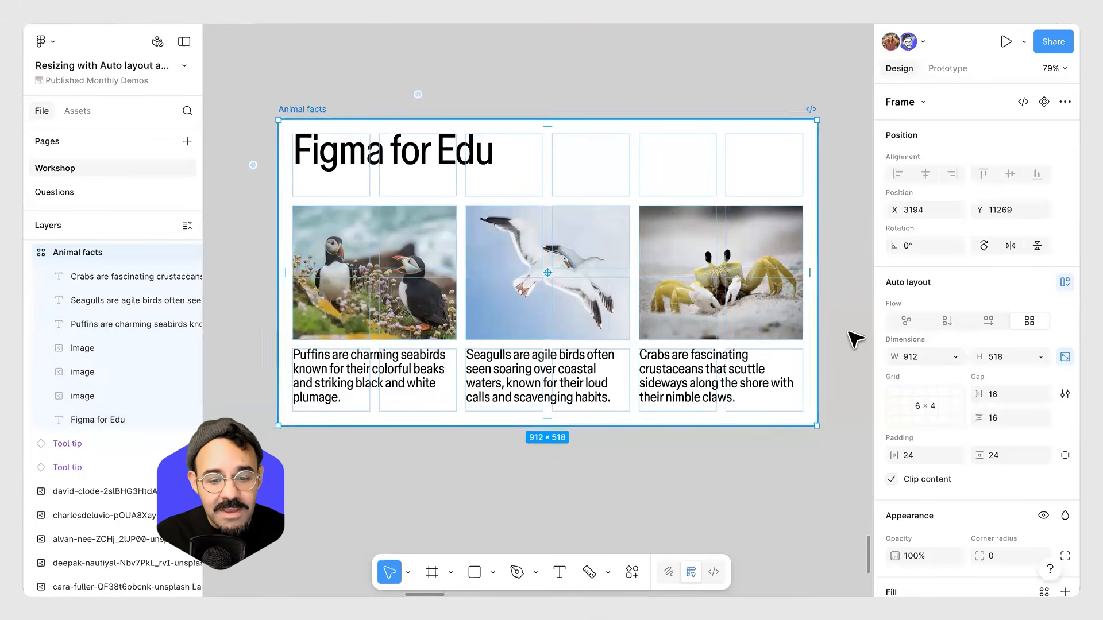
Set the Animal facts grid's bottom row height to Hug.
{"action": "left_click_drag", "start_coordinate": [772, 334], "coordinate": [623, 353]}
{"action": "key", "text": "ctrl+z"}
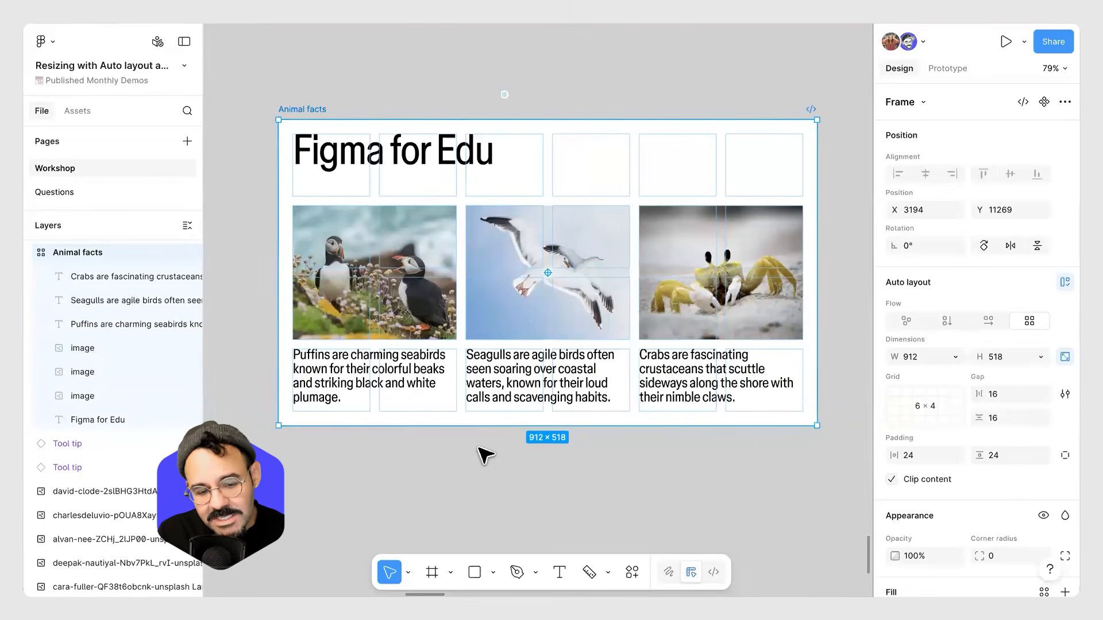
{"action": "left_click", "coordinate": [253, 380]}
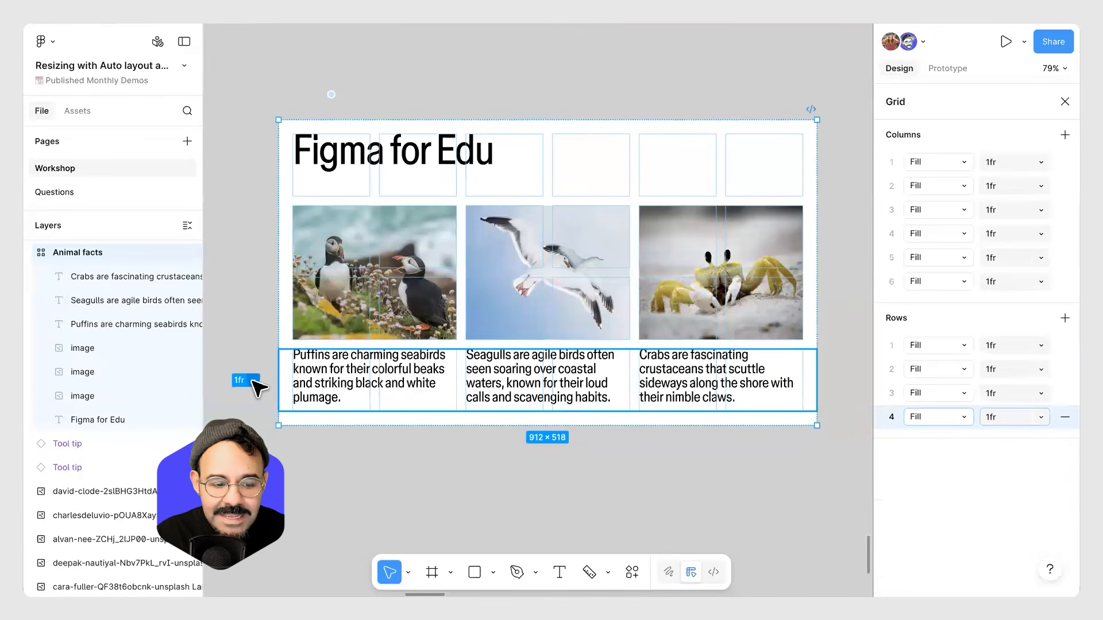
{"action": "left_click", "coordinate": [966, 418]}
{"action": "left_click", "coordinate": [965, 430]}
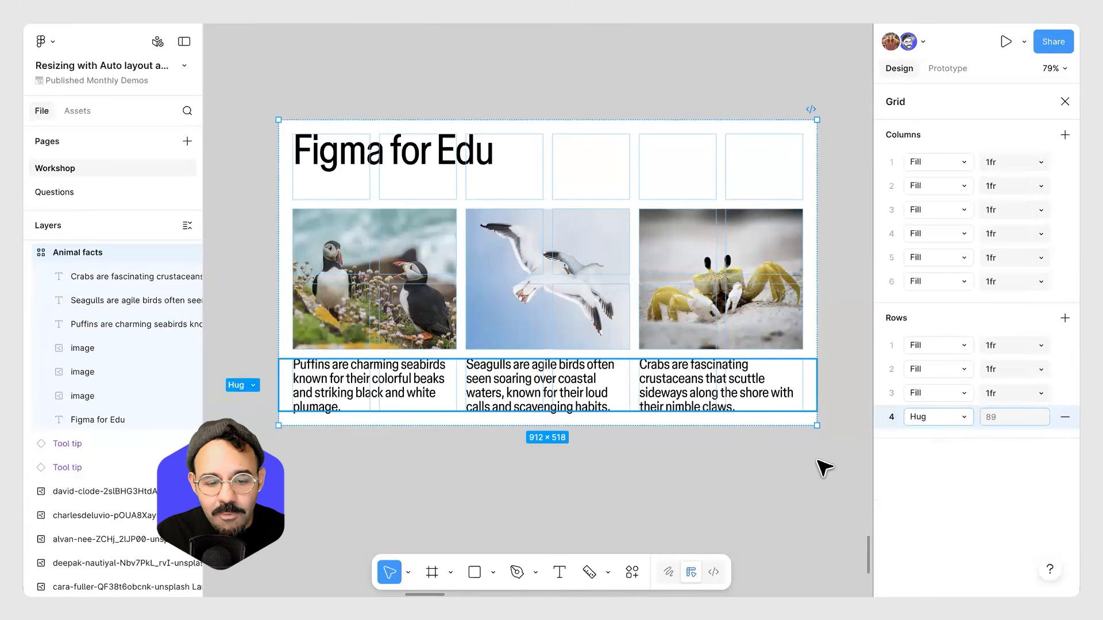
{"action": "left_click", "coordinate": [725, 471]}
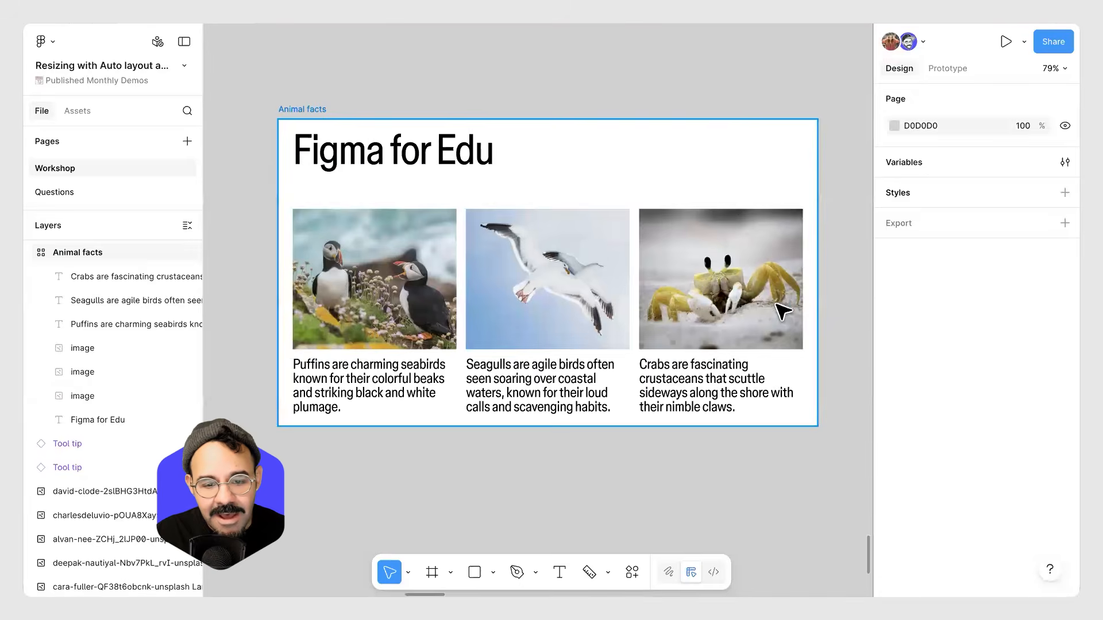
{"action": "left_click", "coordinate": [782, 312]}
{"action": "left_click_drag", "start_coordinate": [667, 316], "coordinate": [591, 320]}
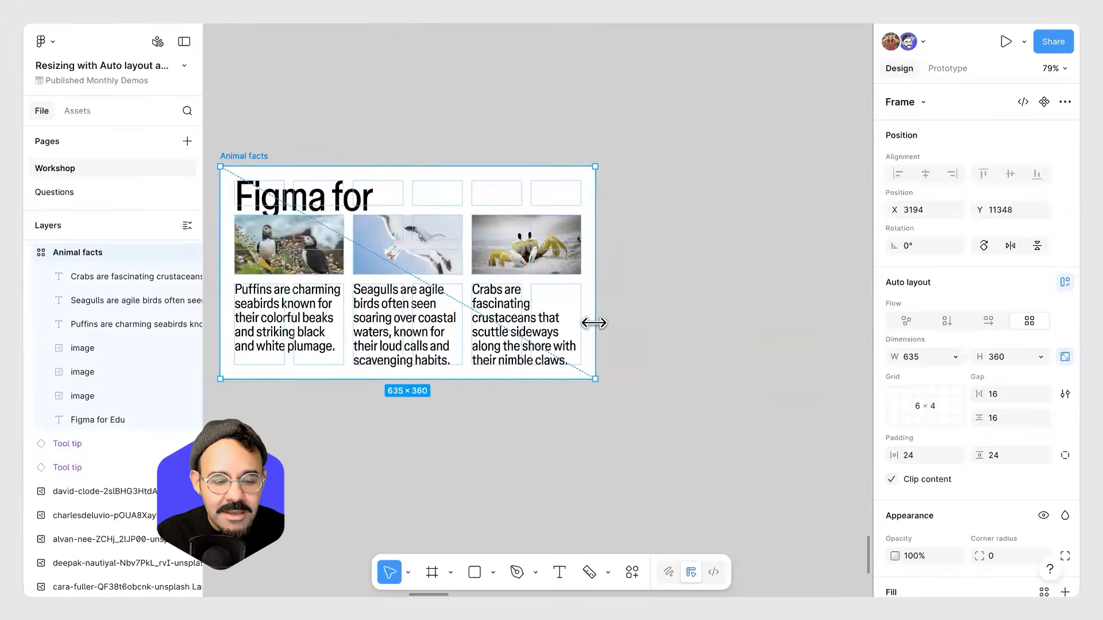
{"action": "key", "text": "ctrl+z"}
Set the Animal facts frame's height to Hug contents.
{"action": "left_click_drag", "start_coordinate": [511, 451], "coordinate": [561, 450]}
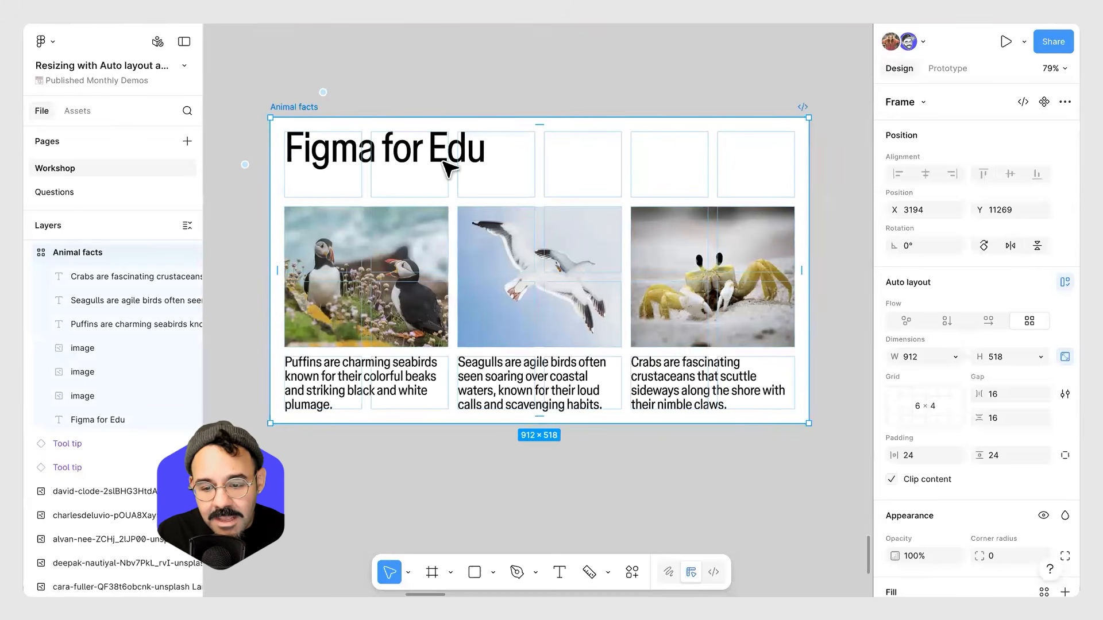
{"action": "left_click", "coordinate": [1040, 357]}
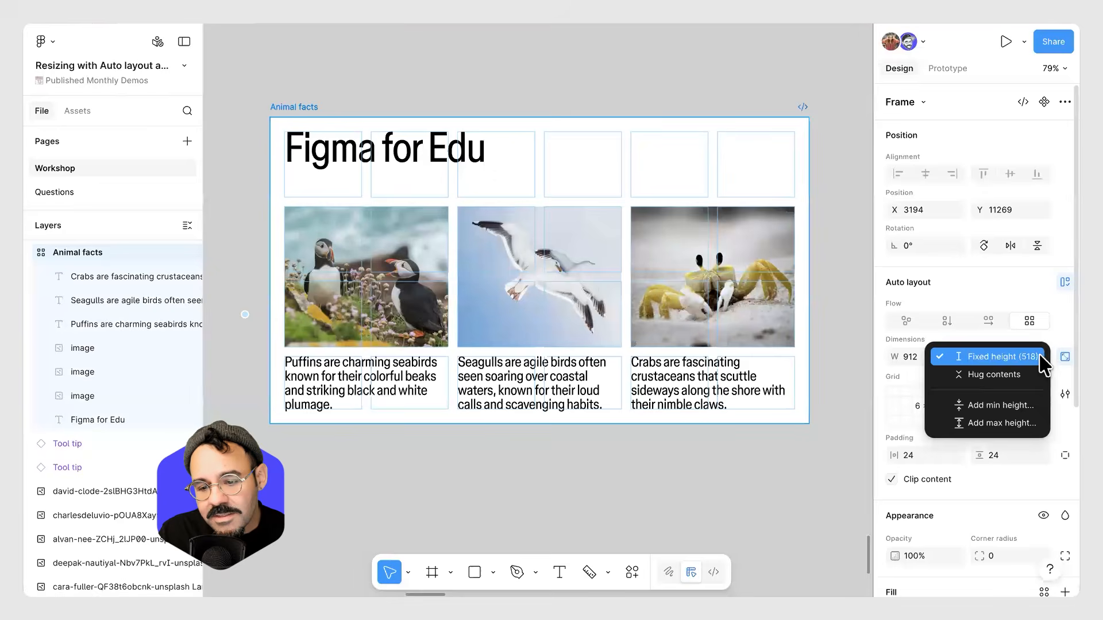
{"action": "left_click", "coordinate": [982, 374]}
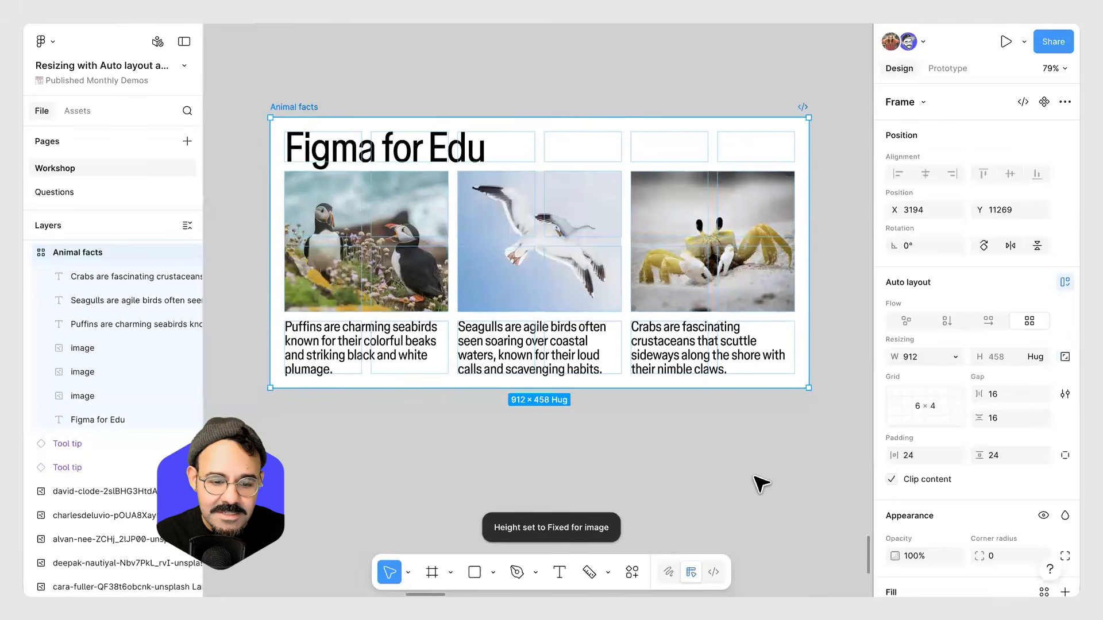
{"action": "left_click", "coordinate": [729, 432]}
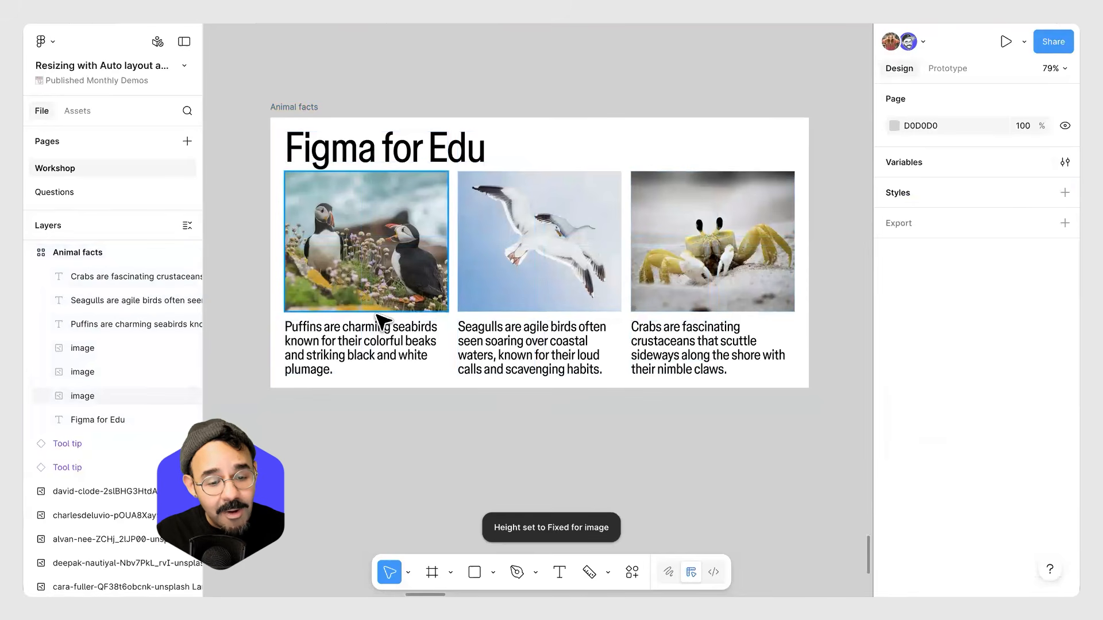
Type filler words into the seagull caption and delete them again to test how the row grows.
{"action": "double_click", "coordinate": [466, 371]}
{"action": "type", "text": "asdasdas da sd asd asd a sd asd as das"}
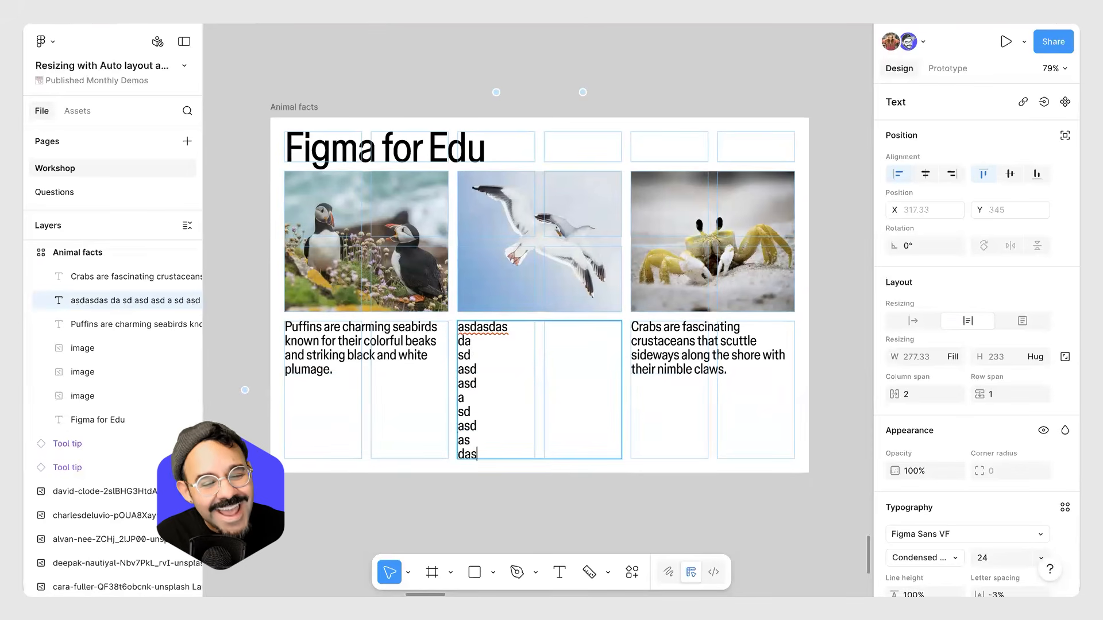
{"action": "type", "text": " das da sd"}
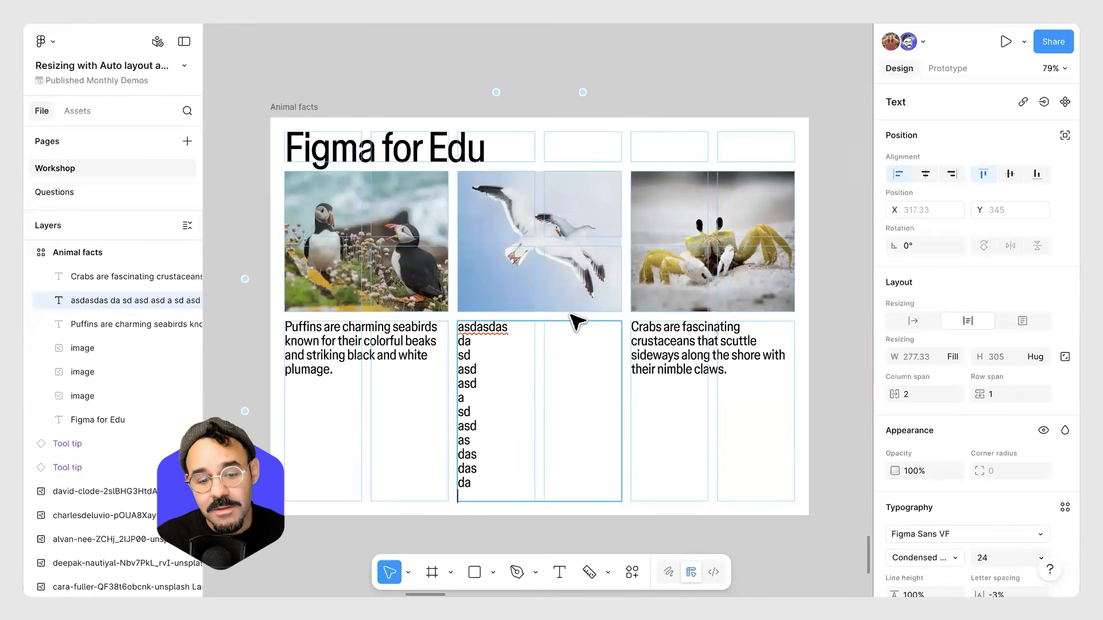
{"action": "key", "text": "BackSpace"}
{"action": "key", "text": "BackSpace"}
{"action": "key", "text": "BackSpace"}
{"action": "key", "text": "BackSpace"}
{"action": "key", "text": "BackSpace"}
{"action": "key", "text": "BackSpace"}
{"action": "key", "text": "BackSpace"}
{"action": "key", "text": "BackSpace"}
{"action": "key", "text": "BackSpace"}
{"action": "key", "text": "BackSpace"}
{"action": "key", "text": "BackSpace"}
{"action": "key", "text": "BackSpace"}
{"action": "key", "text": "BackSpace"}
{"action": "key", "text": "BackSpace"}
{"action": "key", "text": "BackSpace"}
{"action": "key", "text": "BackSpace"}
{"action": "key", "text": "BackSpace"}
{"action": "key", "text": "BackSpace"}
{"action": "key", "text": "BackSpace"}
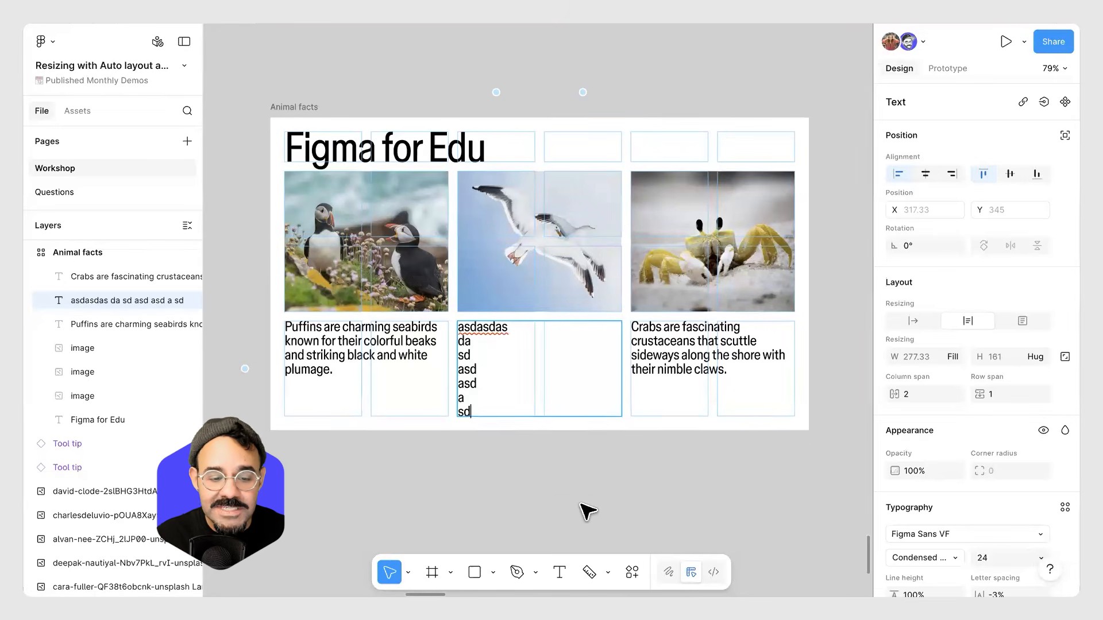
{"action": "key", "text": "BackSpace"}
{"action": "key", "text": "BackSpace"}
{"action": "key", "text": "BackSpace"}
{"action": "key", "text": "BackSpace"}
{"action": "key", "text": "BackSpace"}
{"action": "key", "text": "BackSpace"}
{"action": "key", "text": "BackSpace"}
{"action": "key", "text": "BackSpace"}
{"action": "key", "text": "BackSpace"}
{"action": "key", "text": "BackSpace"}
{"action": "key", "text": "BackSpace"}
{"action": "key", "text": "BackSpace"}
{"action": "key", "text": "BackSpace"}
{"action": "key", "text": "BackSpace"}
{"action": "key", "text": "BackSpace"}
{"action": "key", "text": "BackSpace"}
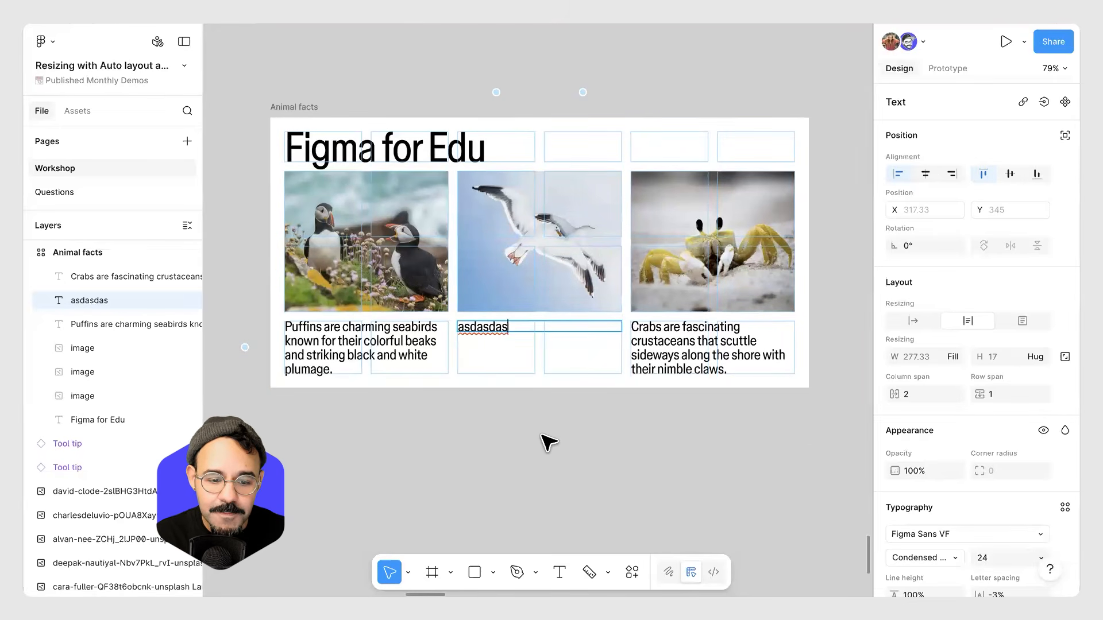
{"action": "key", "text": "ctrl+z"}
Drag the puffin, seagull and crab captions out of the grid to below the frame.
{"action": "left_click", "coordinate": [541, 435]}
{"action": "scroll", "coordinate": [541, 435], "scroll_direction": "down", "scroll_amount": 2}
{"action": "left_click_drag", "start_coordinate": [534, 367], "coordinate": [533, 290]}
{"action": "left_click", "coordinate": [375, 289]}
{"action": "left_click_drag", "start_coordinate": [374, 289], "coordinate": [375, 392]}
{"action": "left_click_drag", "start_coordinate": [507, 282], "coordinate": [507, 386]}
{"action": "left_click_drag", "start_coordinate": [640, 290], "coordinate": [641, 411]}
{"action": "left_click_drag", "start_coordinate": [655, 209], "coordinate": [659, 269]}
{"action": "key", "text": "ctrl+z"}
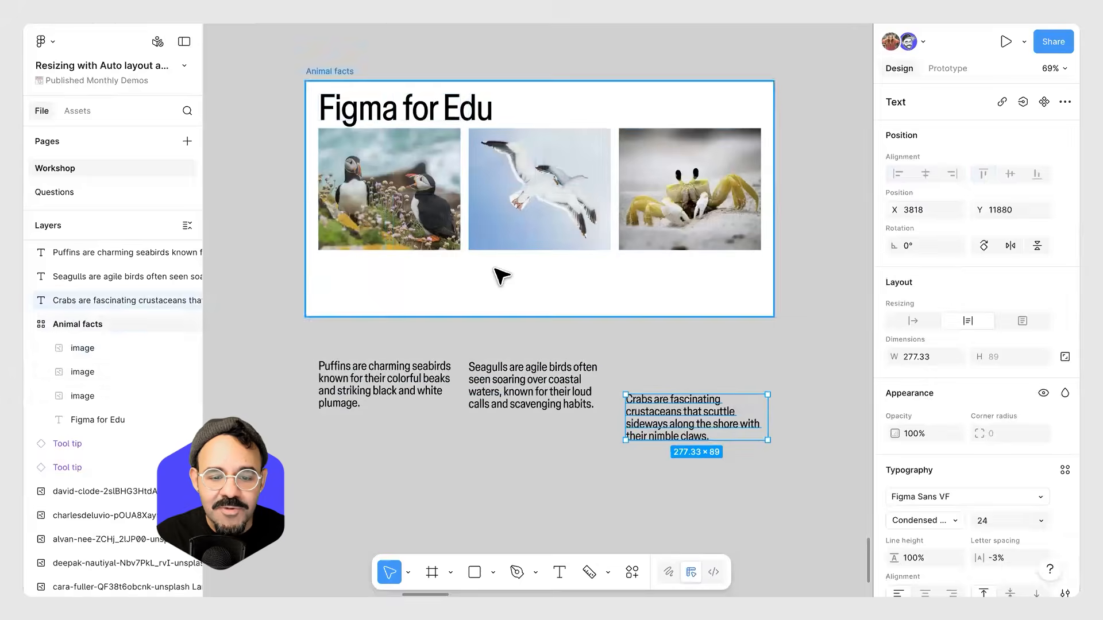
Stretch the frame to about 476 px tall and set the grid's bottom row to Fill 1fr.
{"action": "left_click", "coordinate": [501, 277]}
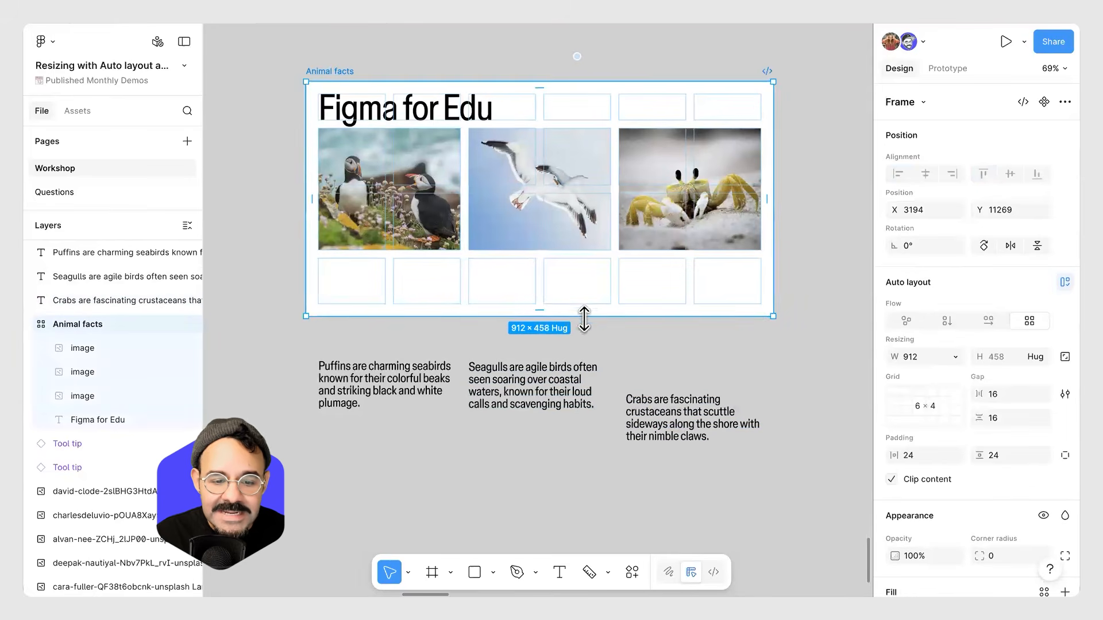
{"action": "mouse_move", "coordinate": [568, 315]}
{"action": "left_mouse_down"}
{"action": "mouse_move", "coordinate": [567, 347]}
{"action": "mouse_move", "coordinate": [568, 325]}
{"action": "left_mouse_up"}
{"action": "left_click", "coordinate": [281, 285]}
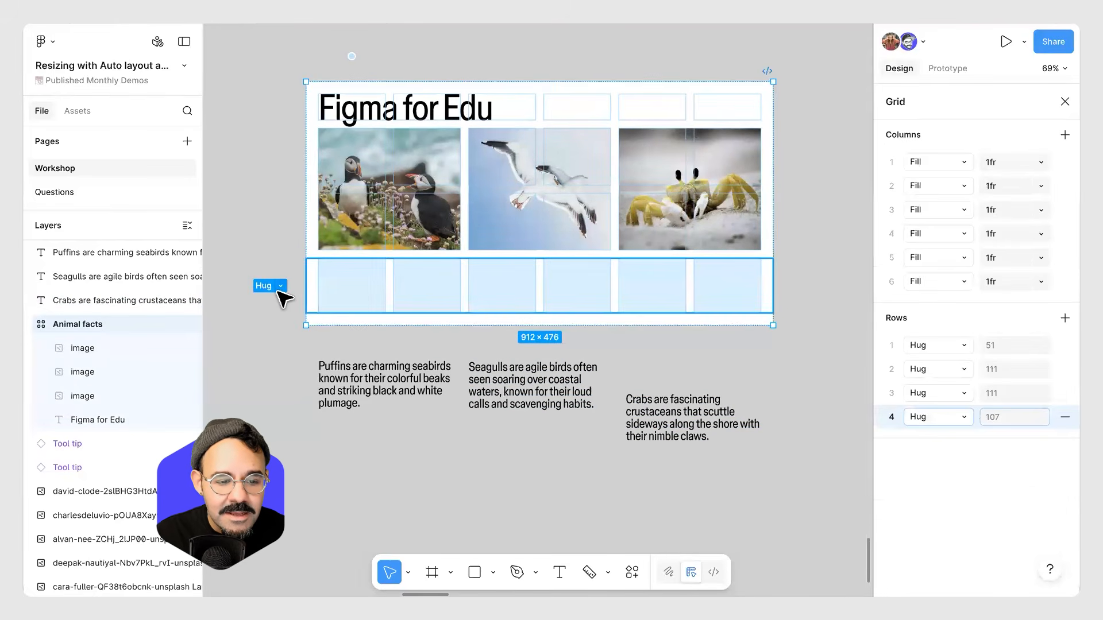
{"action": "left_click", "coordinate": [280, 286]}
{"action": "left_click", "coordinate": [296, 314]}
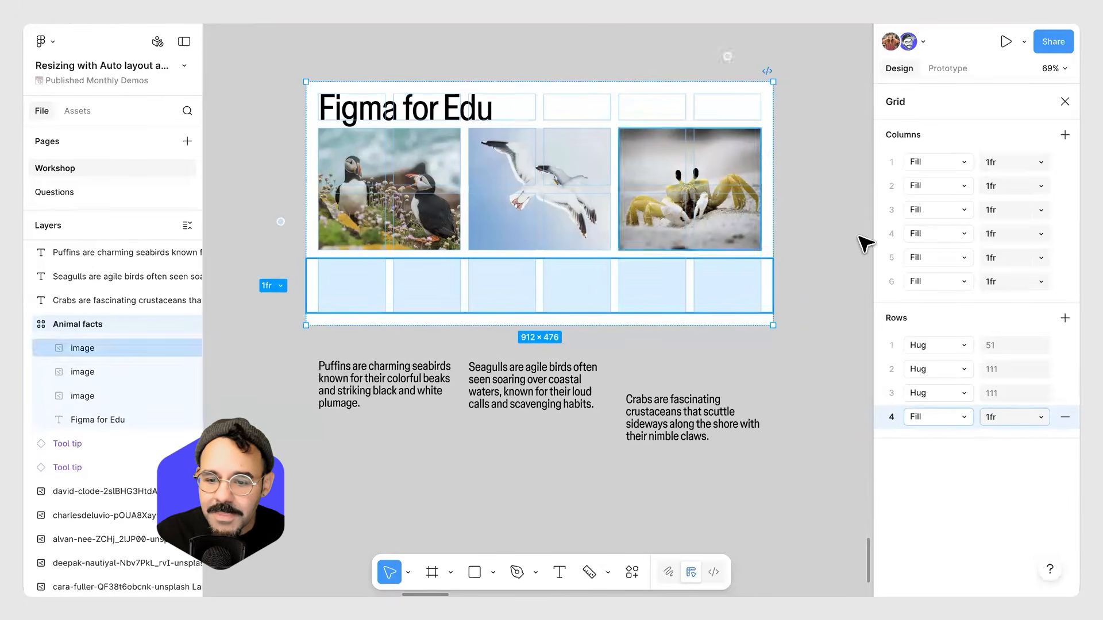
{"action": "left_click", "coordinate": [727, 361]}
Set the Animal facts frame to fixed width and fixed height.
{"action": "left_click", "coordinate": [329, 72]}
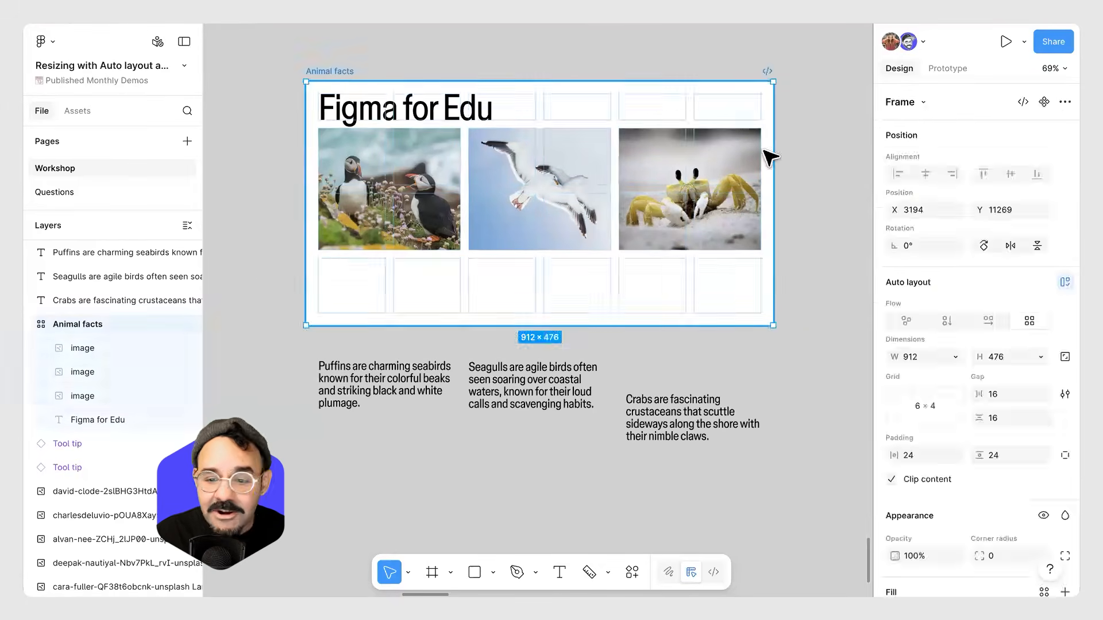
{"action": "left_click", "coordinate": [954, 352]}
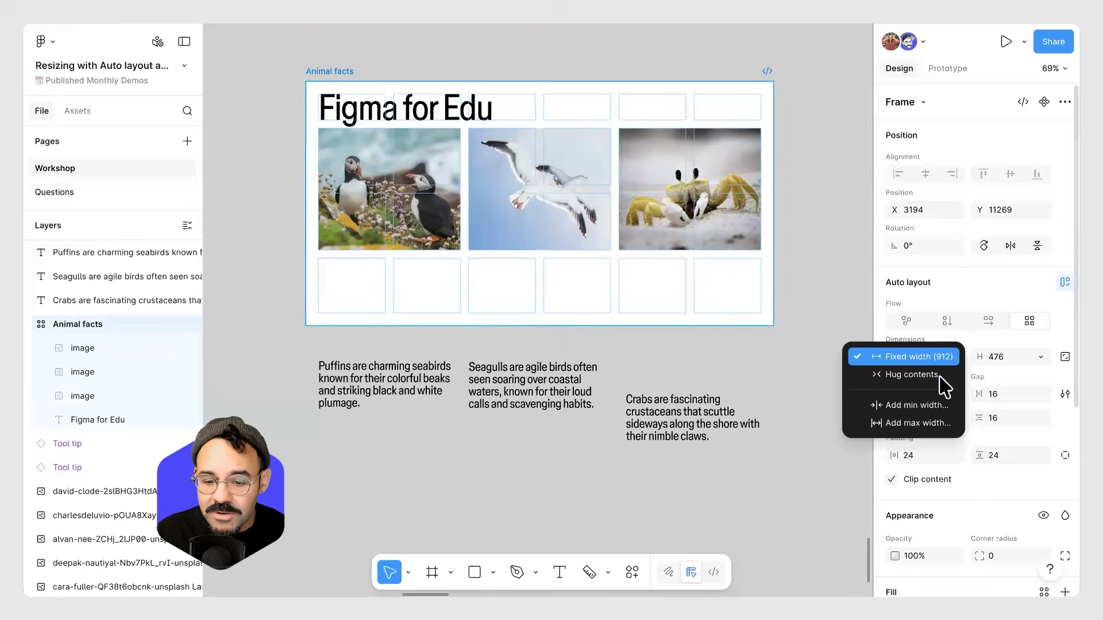
{"action": "left_click", "coordinate": [953, 358]}
{"action": "left_click", "coordinate": [1038, 354]}
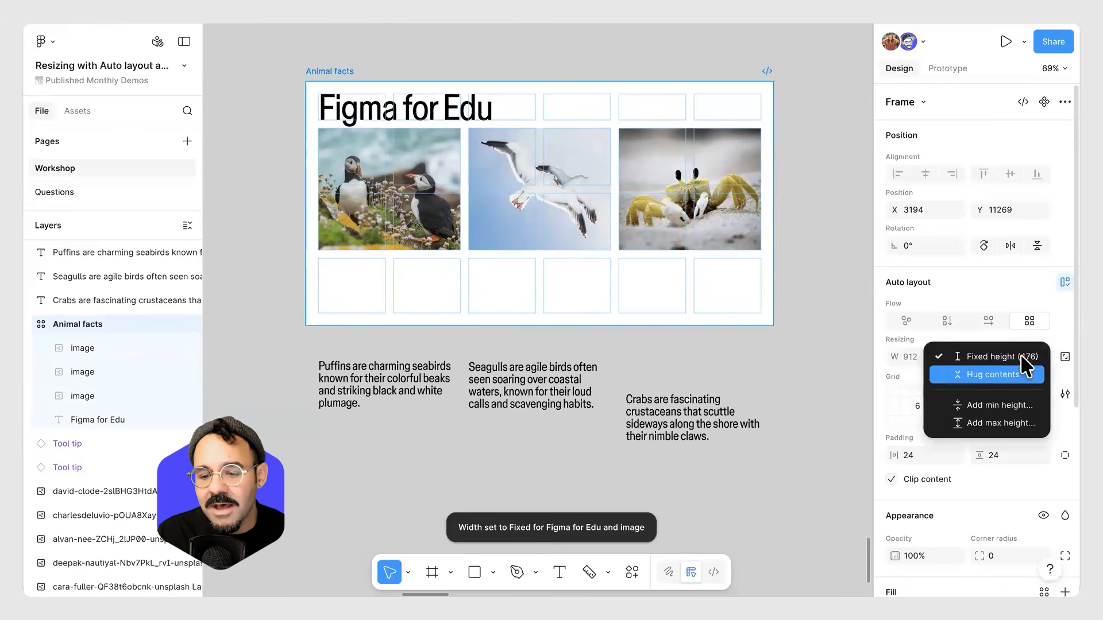
{"action": "left_click", "coordinate": [1029, 357]}
{"action": "left_click", "coordinate": [1042, 354]}
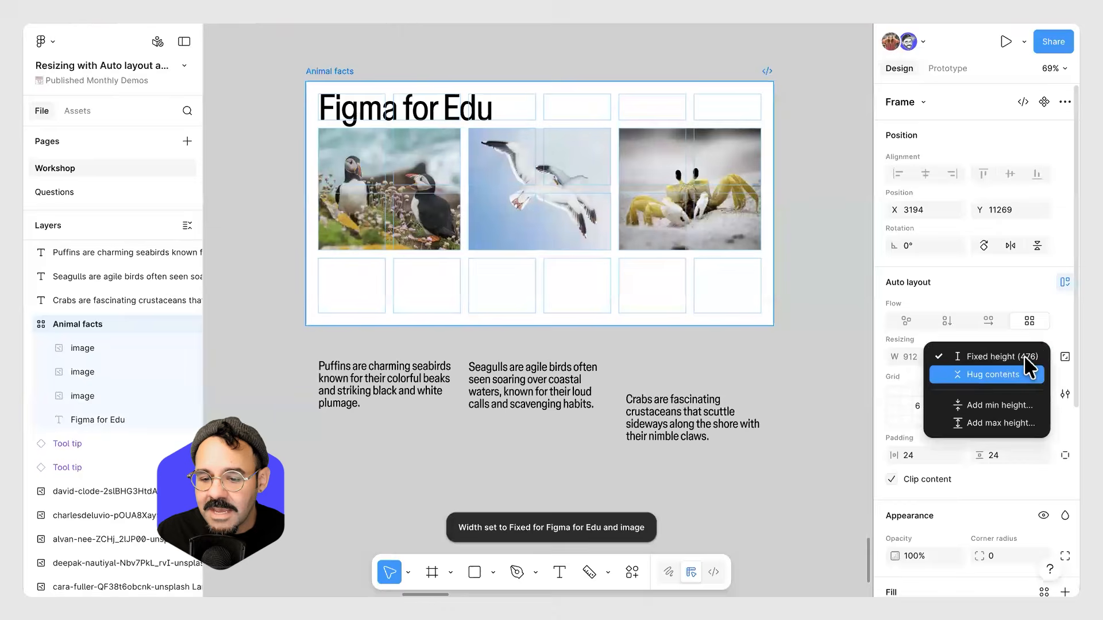
{"action": "left_click", "coordinate": [956, 355]}
{"action": "left_click", "coordinate": [956, 355]}
{"action": "left_click", "coordinate": [913, 339]}
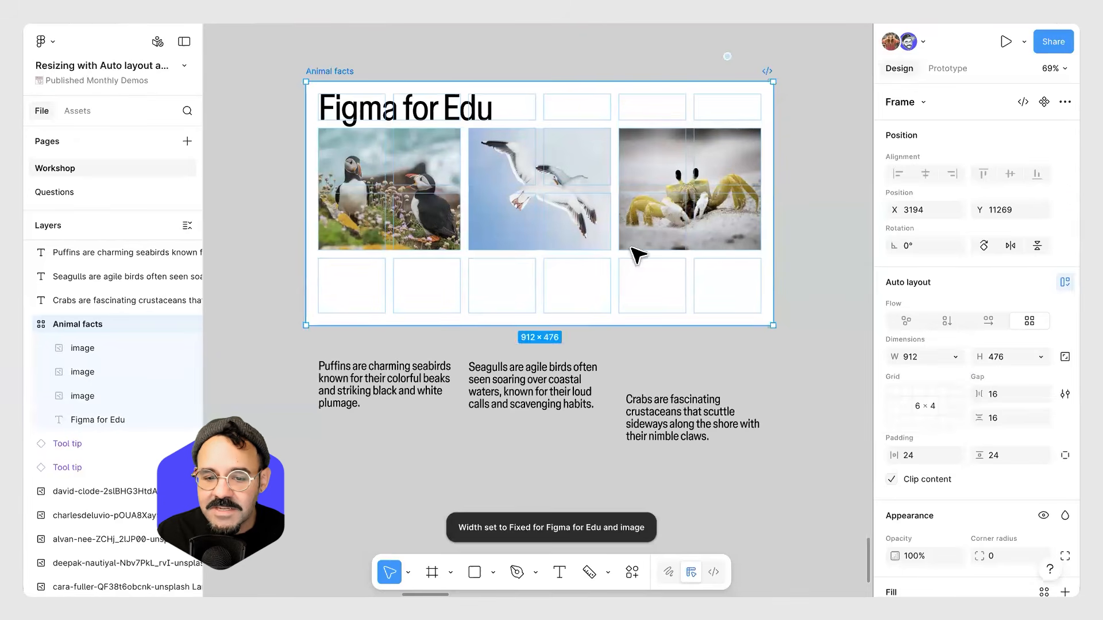
Stretch the Animal facts frame's height to about 532 px.
{"action": "left_click", "coordinate": [342, 66]}
{"action": "left_click", "coordinate": [334, 73]}
{"action": "left_click_drag", "start_coordinate": [738, 325], "coordinate": [729, 355]}
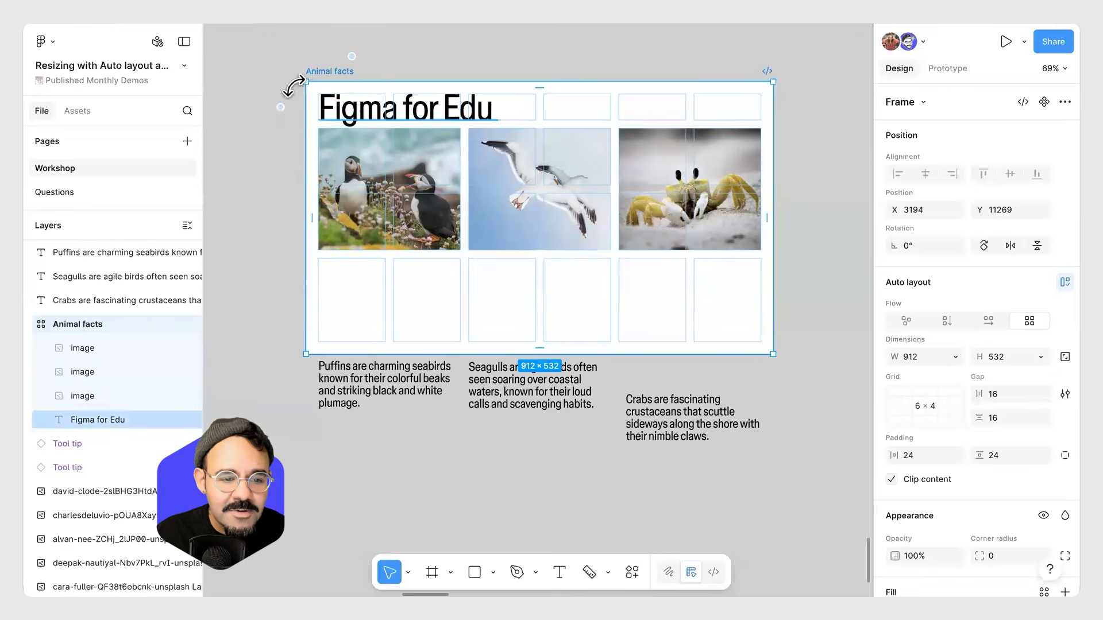
Set all four grid rows to Fill container (1fr).
{"action": "left_click", "coordinate": [281, 107]}
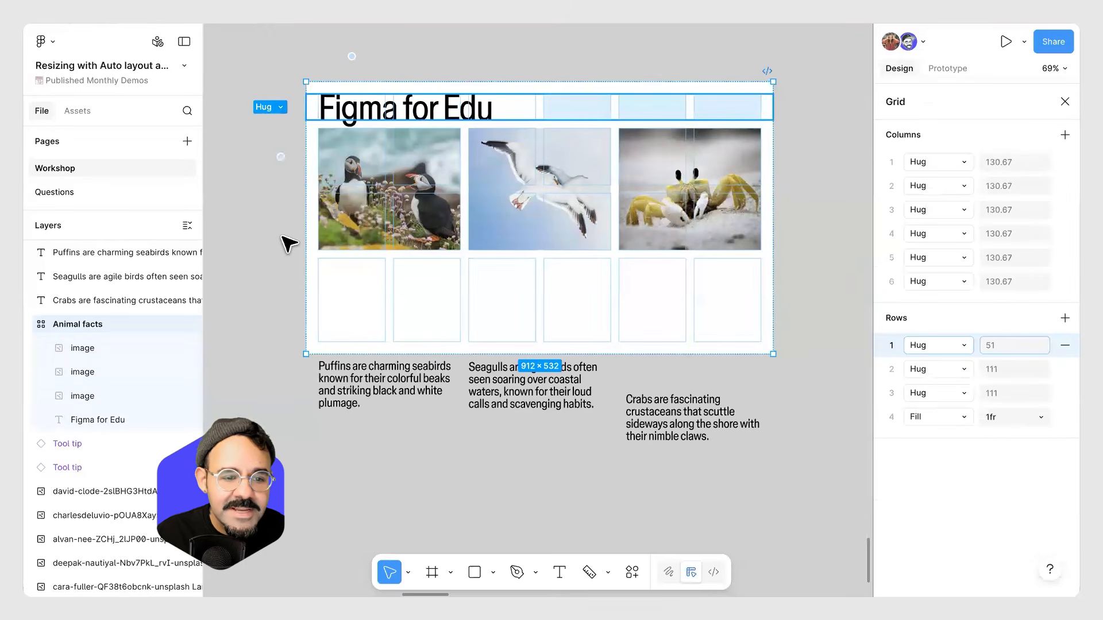
{"action": "left_click", "coordinate": [271, 300], "text": "shift"}
{"action": "left_click", "coordinate": [282, 107]}
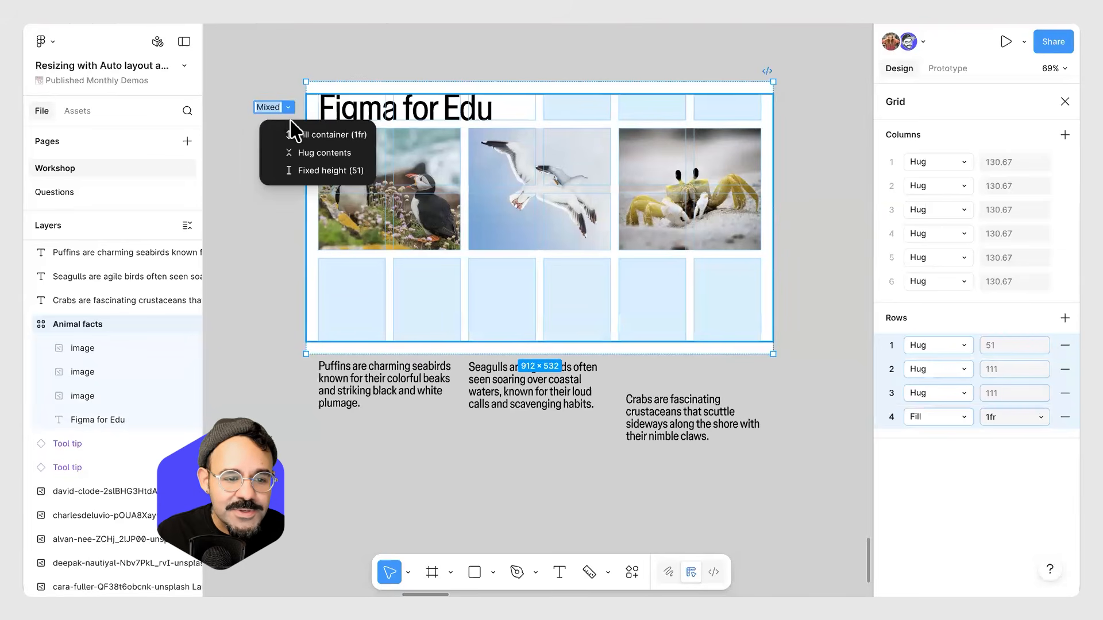
{"action": "left_click", "coordinate": [314, 134]}
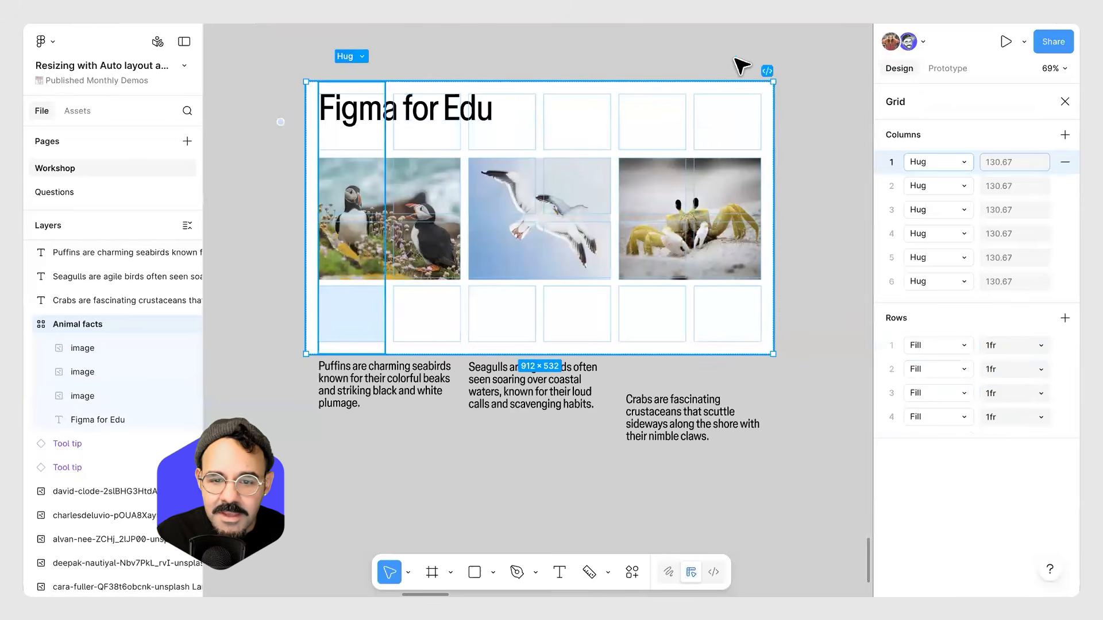
{"action": "left_click", "coordinate": [730, 69], "text": "shift"}
{"action": "left_click", "coordinate": [739, 56]}
{"action": "left_click", "coordinate": [753, 83]}
{"action": "left_click", "coordinate": [282, 109]}
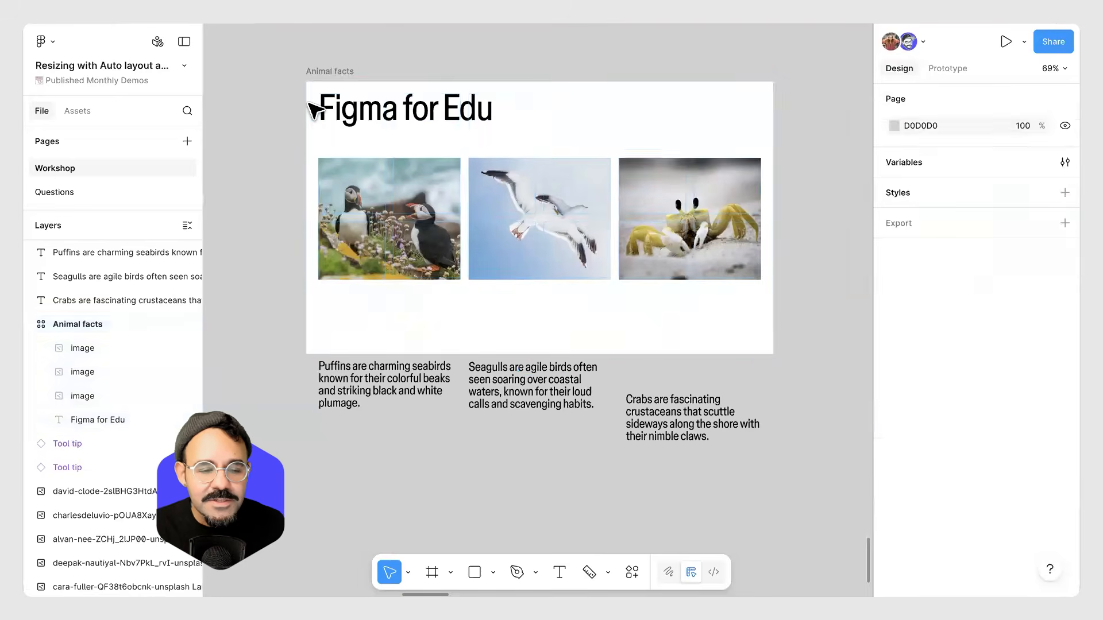
{"action": "left_click", "coordinate": [333, 71]}
Enlarge the Animal facts frame to about 1074 × 661 by its corner.
{"action": "scroll", "coordinate": [450, 266], "scroll_direction": "down", "scroll_amount": 3}
{"action": "left_click", "coordinate": [396, 352]}
{"action": "left_click", "coordinate": [624, 372], "text": "shift"}
{"action": "left_click_drag", "start_coordinate": [524, 364], "coordinate": [520, 458]}
{"action": "left_click", "coordinate": [712, 324]}
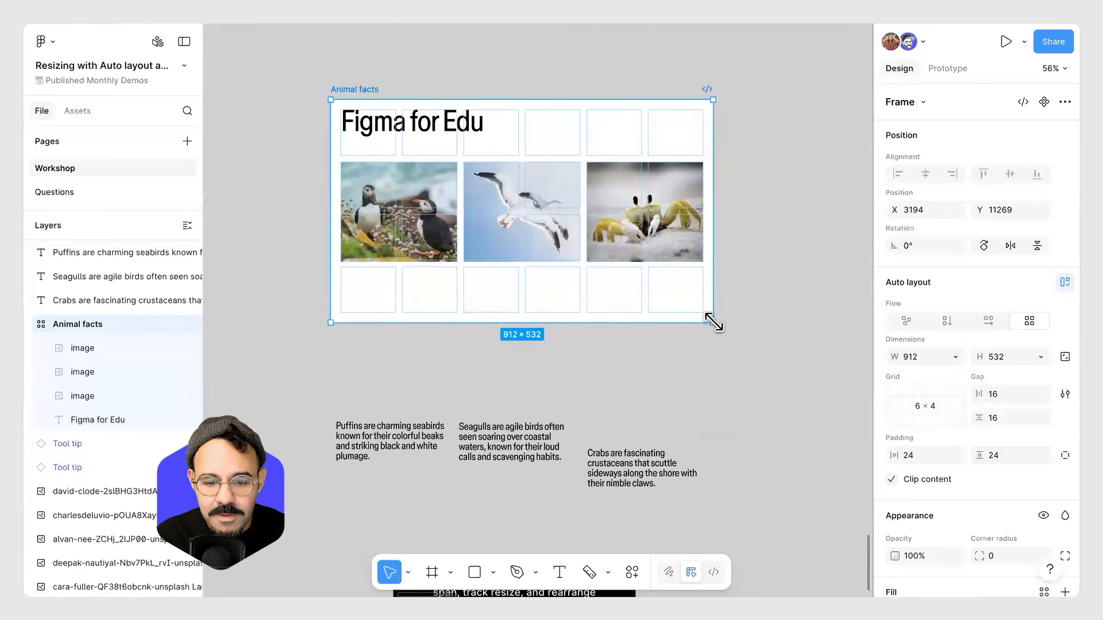
{"action": "left_click_drag", "start_coordinate": [741, 425], "coordinate": [782, 378]}
Stretch the puffin and seagull images' widths to Fill their 2 × 2 cells.
{"action": "left_click", "coordinate": [413, 233]}
{"action": "left_click_drag", "start_coordinate": [457, 227], "coordinate": [480, 227]}
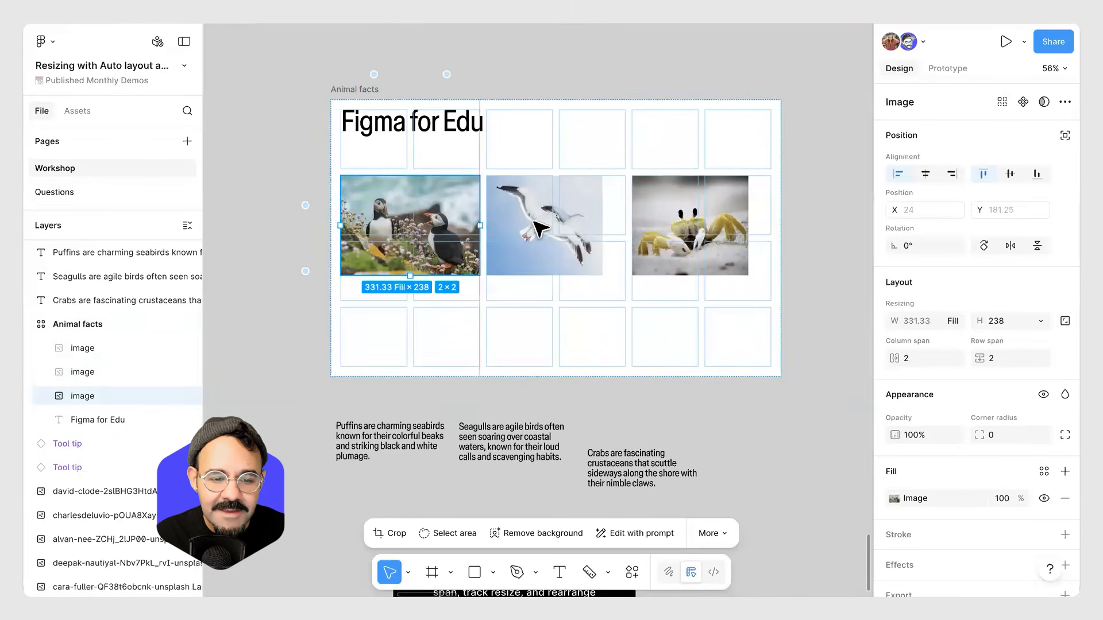
{"action": "left_click", "coordinate": [597, 224]}
{"action": "left_click_drag", "start_coordinate": [598, 224], "coordinate": [624, 224]}
{"action": "left_click", "coordinate": [652, 249]}
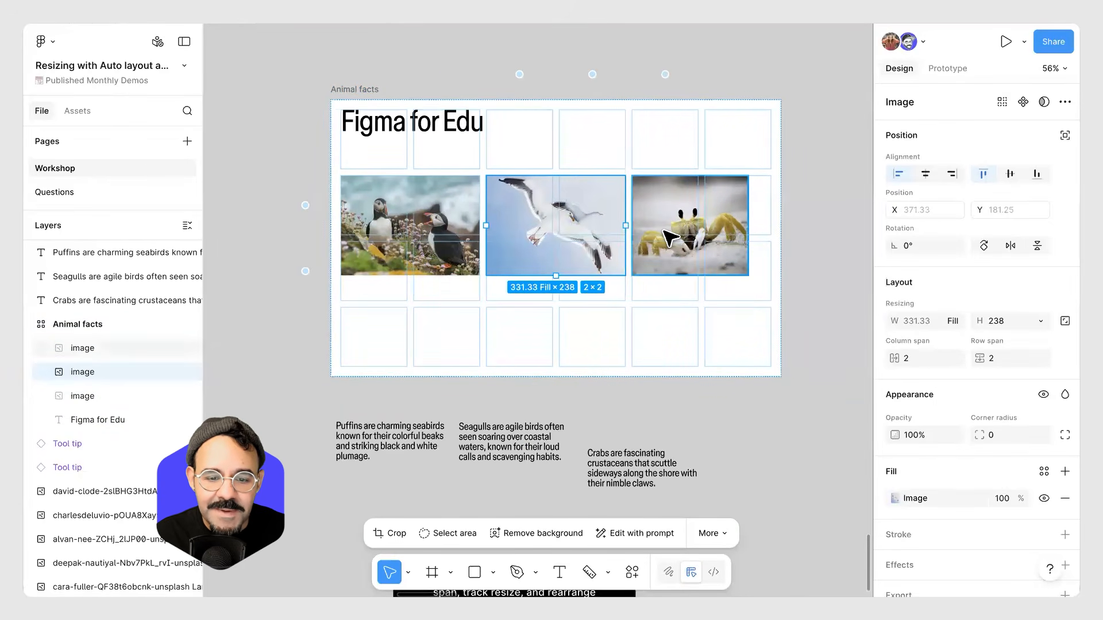
Narrow the Animal facts frame and stretch the puffin, seagull and crab images to Fill height.
{"action": "left_click", "coordinate": [712, 337]}
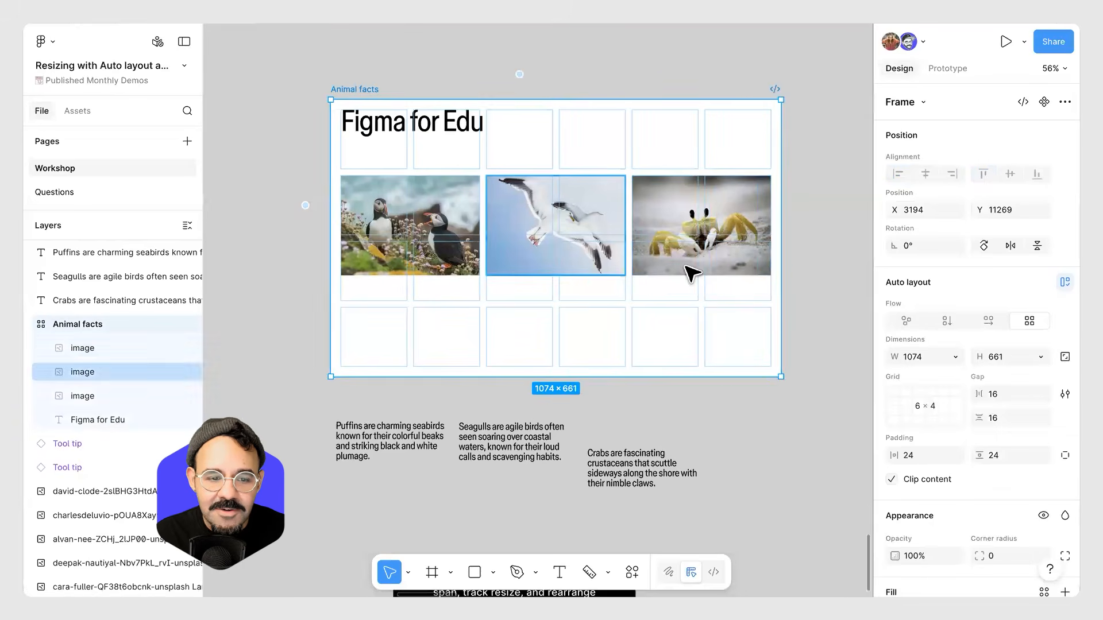
{"action": "left_click_drag", "start_coordinate": [776, 310], "coordinate": [734, 307]}
{"action": "left_click", "coordinate": [440, 267]}
{"action": "left_click_drag", "start_coordinate": [439, 287], "coordinate": [440, 301]}
{"action": "left_click", "coordinate": [551, 263]}
{"action": "left_click_drag", "start_coordinate": [551, 275], "coordinate": [550, 295]}
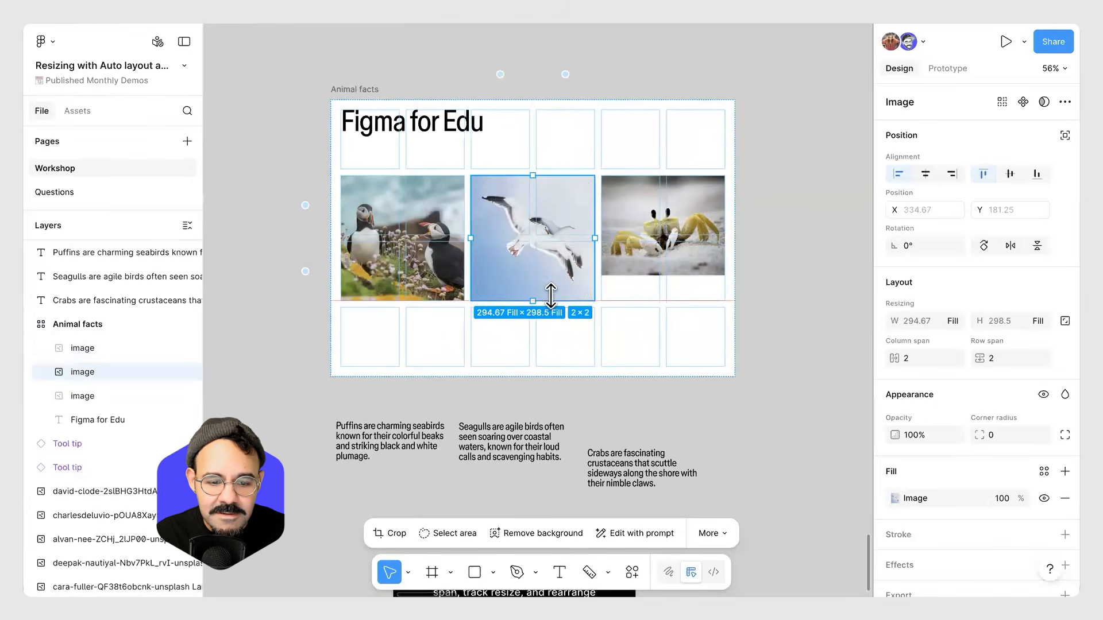
{"action": "left_click", "coordinate": [649, 268]}
{"action": "left_click_drag", "start_coordinate": [637, 275], "coordinate": [638, 300]}
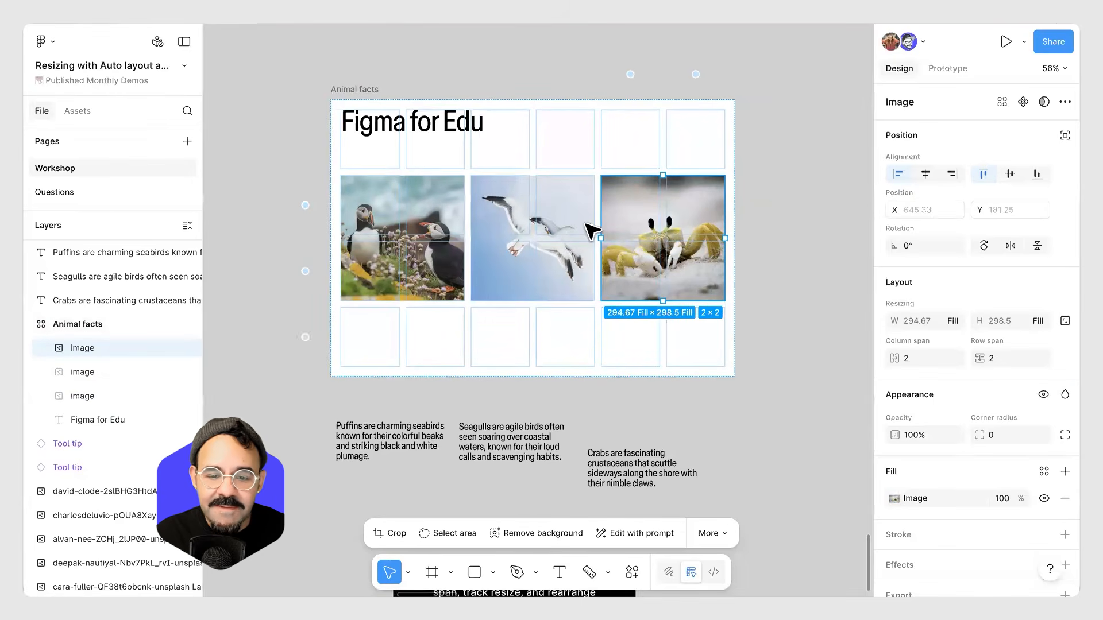
{"action": "left_click_drag", "start_coordinate": [735, 378], "coordinate": [745, 323]}
Drag the three captions back into the grid's bottom row beneath their images.
{"action": "left_click_drag", "start_coordinate": [406, 431], "coordinate": [402, 290]}
{"action": "left_click_drag", "start_coordinate": [488, 454], "coordinate": [508, 277]}
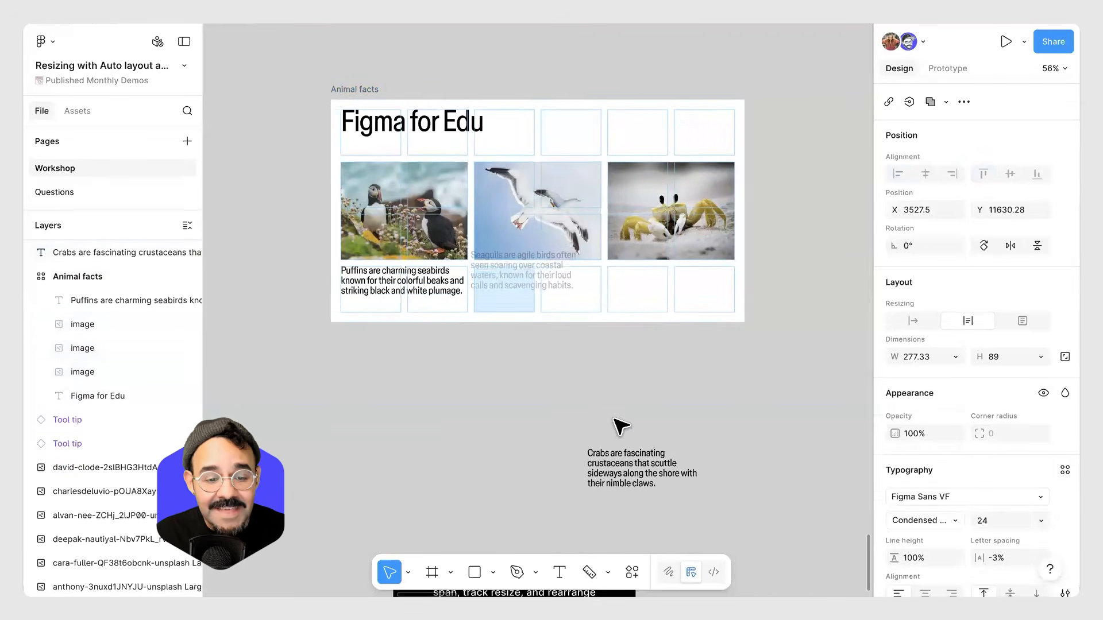
{"action": "left_click_drag", "start_coordinate": [628, 468], "coordinate": [645, 332]}
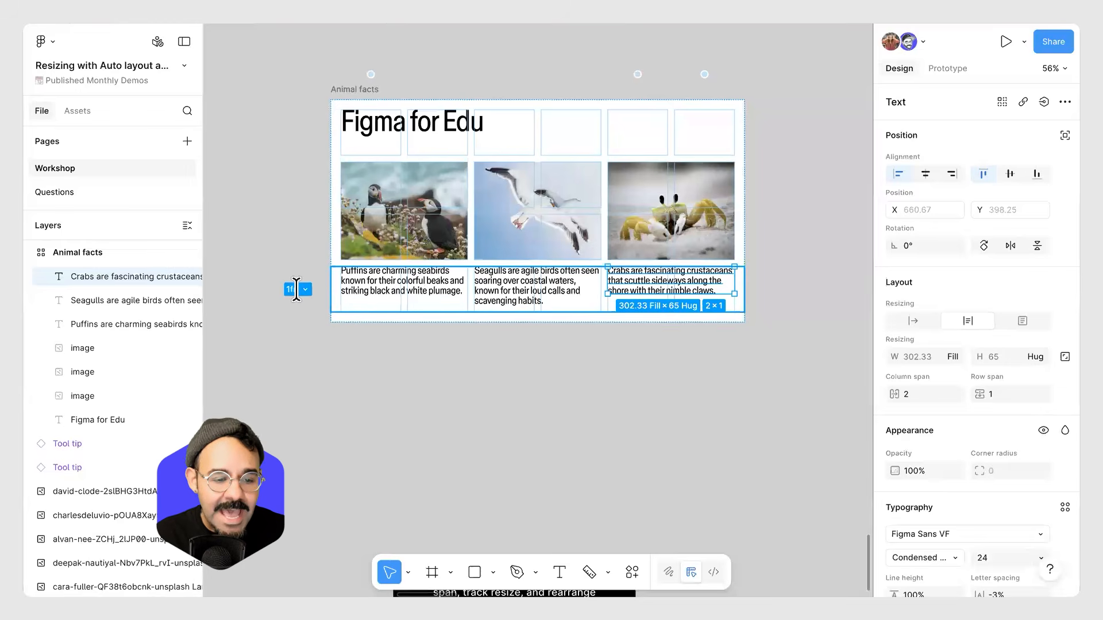
Set the Animal facts grid's bottom caption row to Hug contents.
{"action": "left_click", "coordinate": [296, 289]}
{"action": "left_click", "coordinate": [304, 287]}
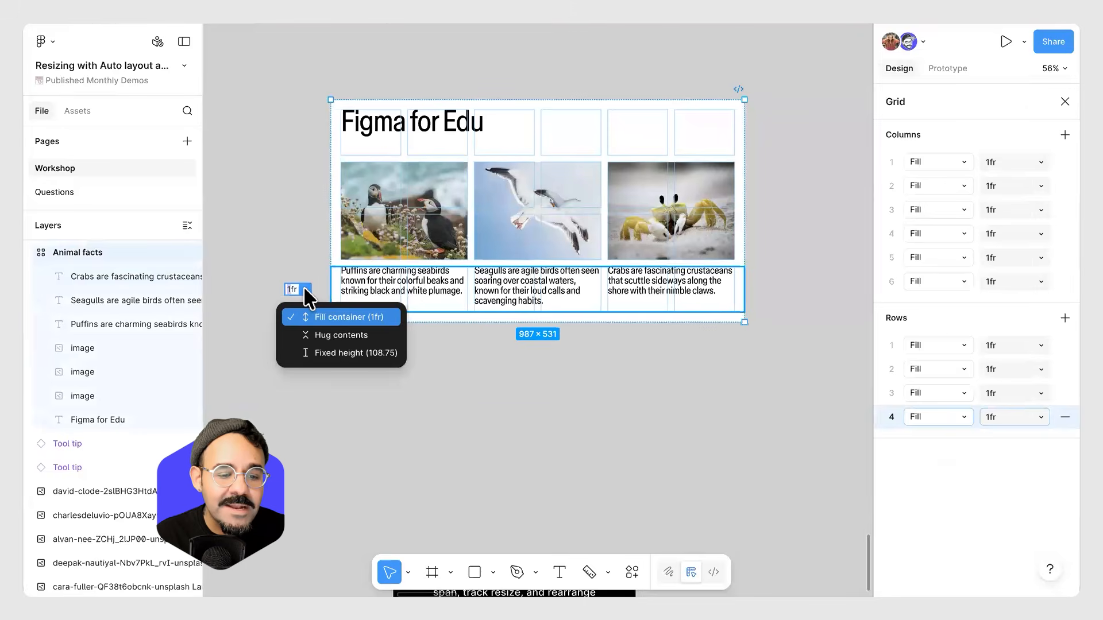
{"action": "left_click", "coordinate": [336, 338]}
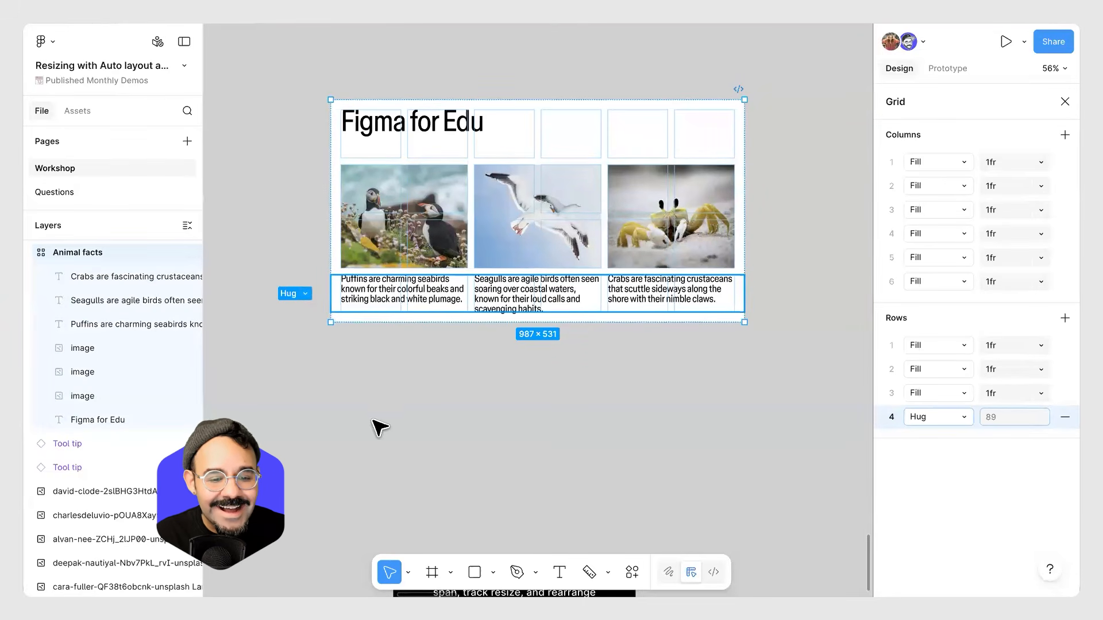
Add two test lines "asda" and "sdasd" to the seagull caption, then undo the additions.
{"action": "double_click", "coordinate": [547, 307]}
{"action": "key", "text": "Return"}
{"action": "type", "text": "asda"}
{"action": "key", "text": "Return"}
{"action": "type", "text": "sdasd"}
{"action": "key", "text": "Escape"}
{"action": "key", "text": "Escape"}
{"action": "double_click", "coordinate": [542, 294]}
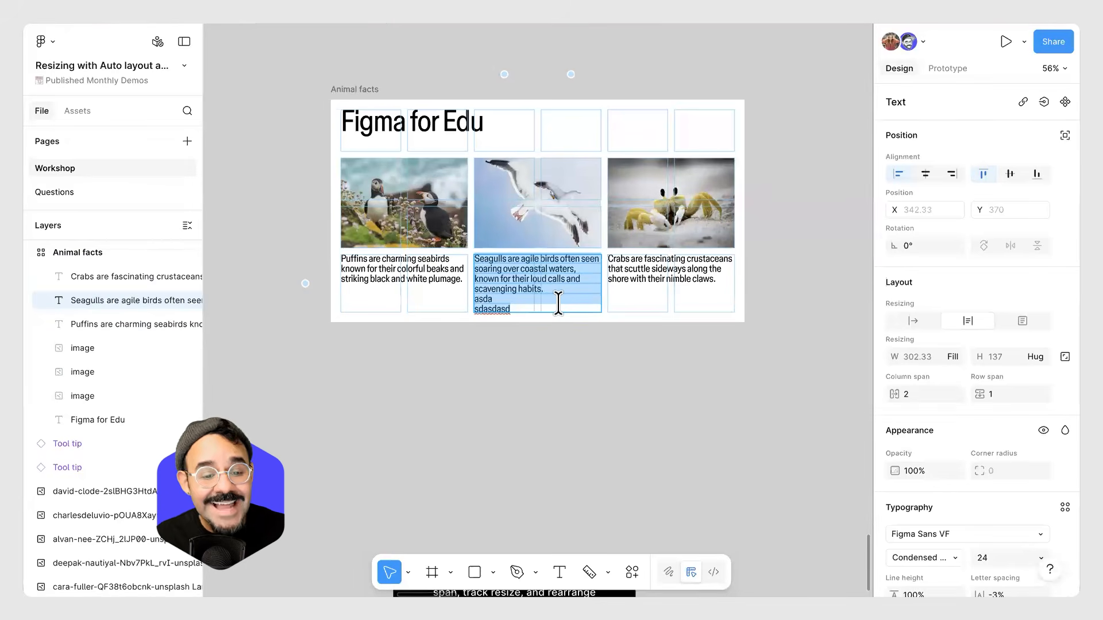
{"action": "key", "text": "ctrl+z"}
{"action": "key", "text": "ctrl+z"}
{"action": "key", "text": "ctrl+z"}
{"action": "key", "text": "ctrl+z"}
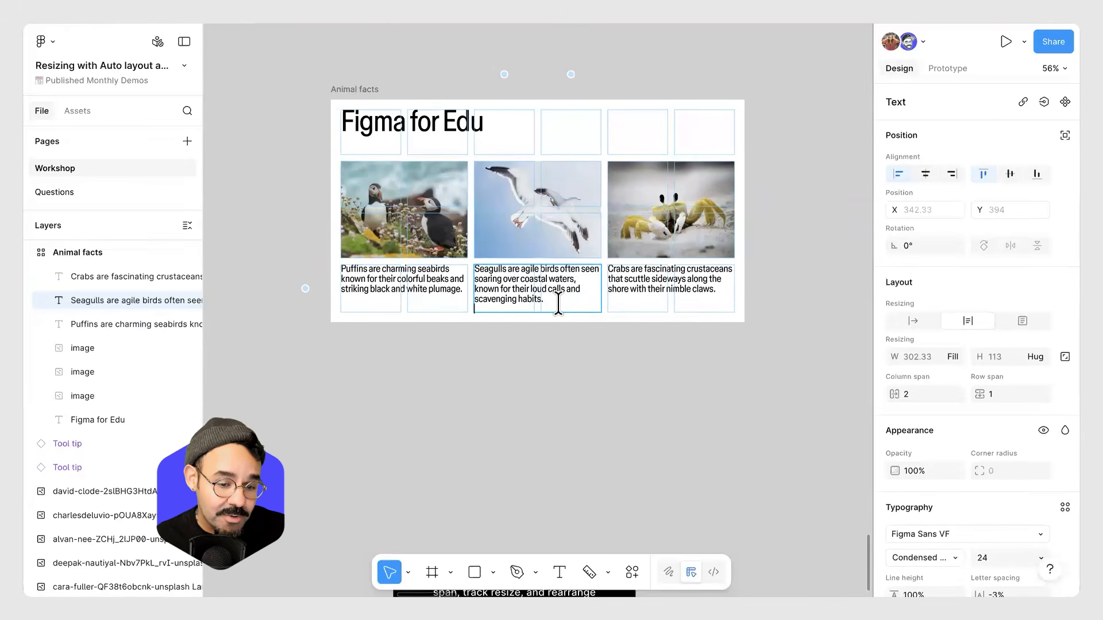
{"action": "key", "text": "ctrl+z"}
{"action": "key", "text": "ctrl+z"}
{"action": "key", "text": "Escape"}
Set the Animal facts frame's height to Hug contents.
{"action": "left_click", "coordinate": [534, 414]}
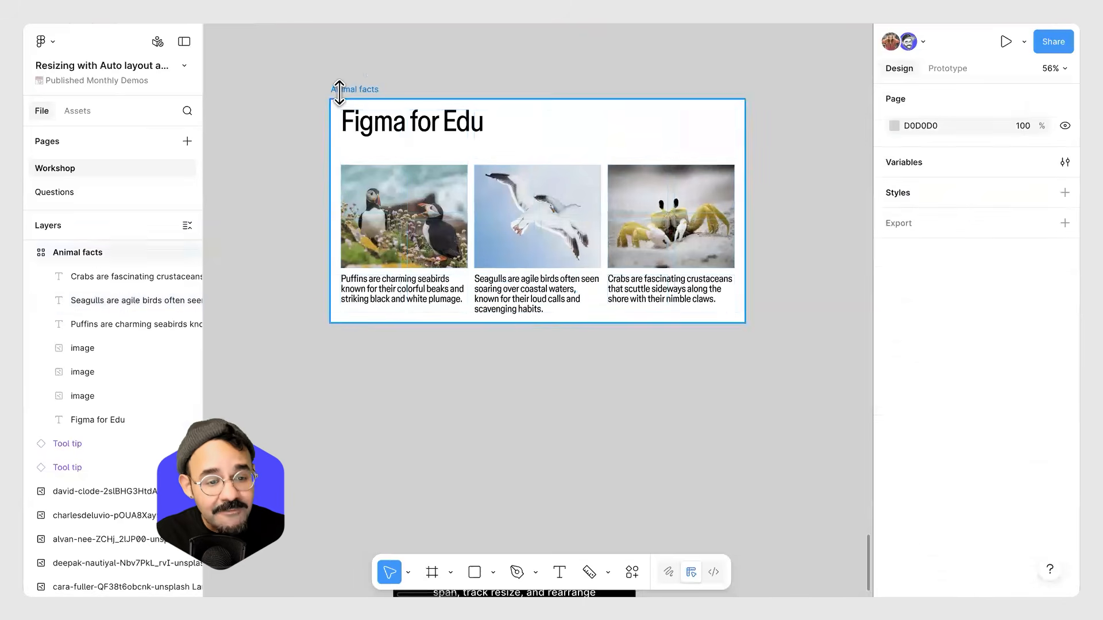
{"action": "left_click", "coordinate": [339, 92]}
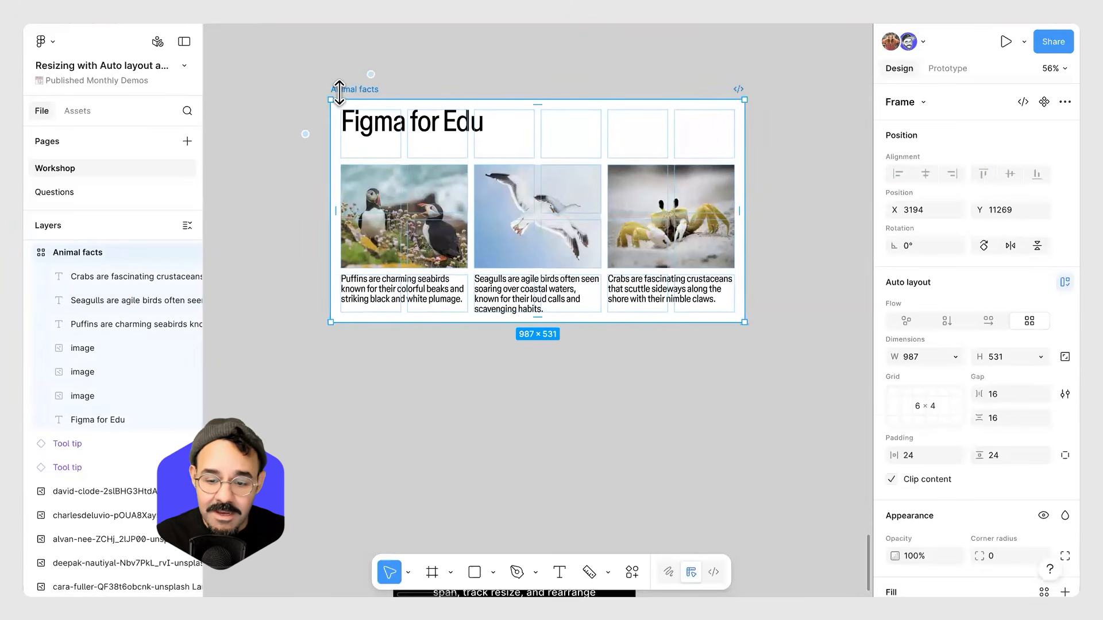
{"action": "left_click", "coordinate": [1040, 358]}
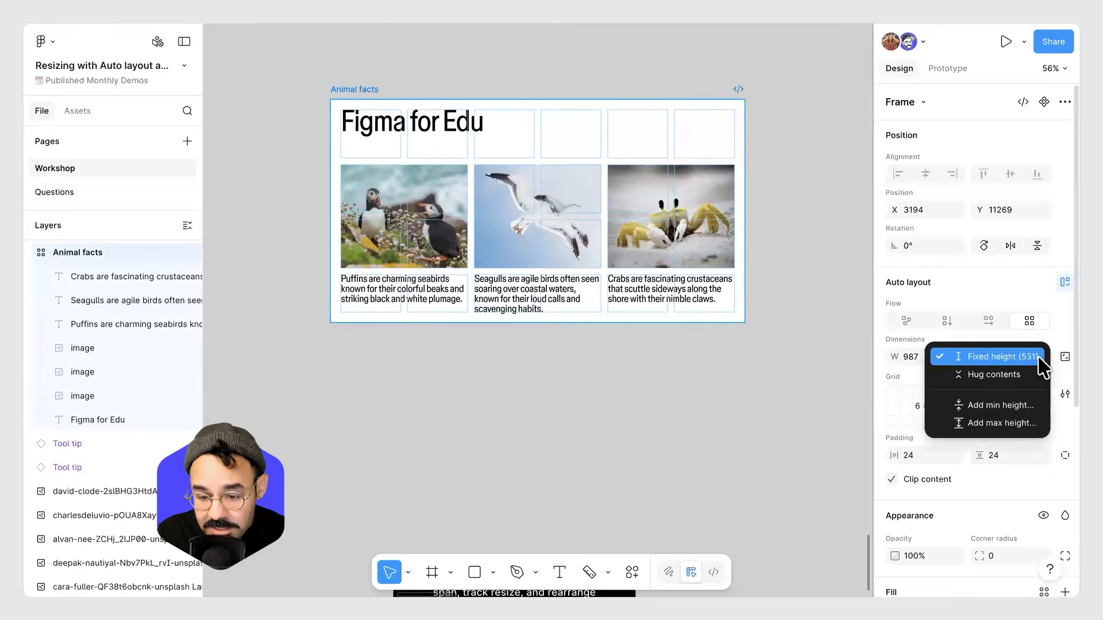
{"action": "left_click", "coordinate": [1034, 376]}
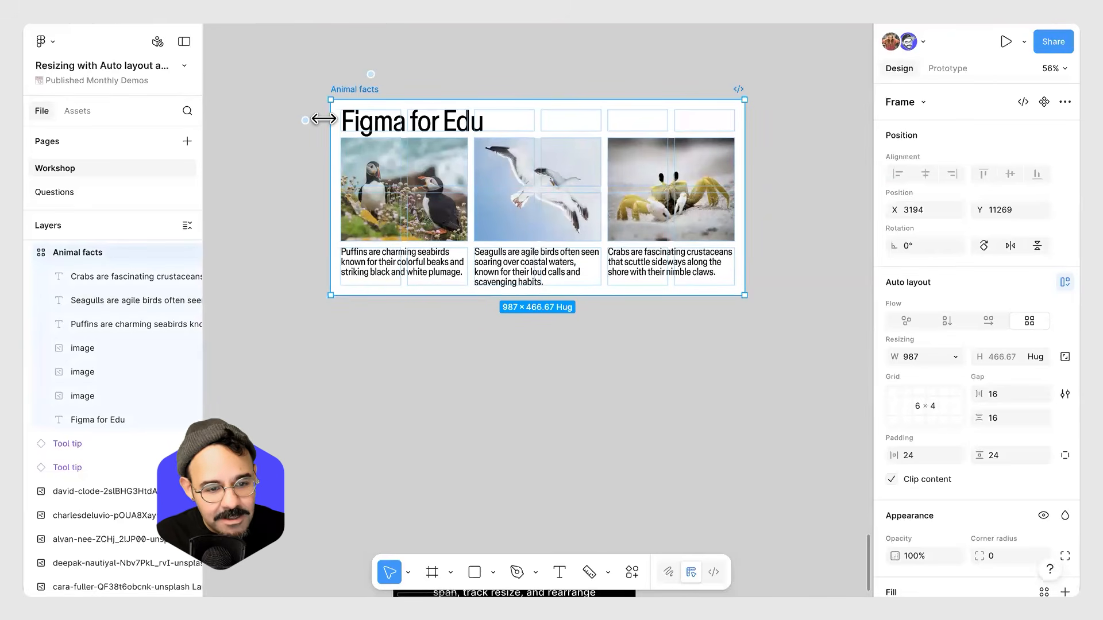
Append two pasted copies of the seagull paragraph to its caption, separated by blank lines.
{"action": "mouse_move", "coordinate": [308, 267]}
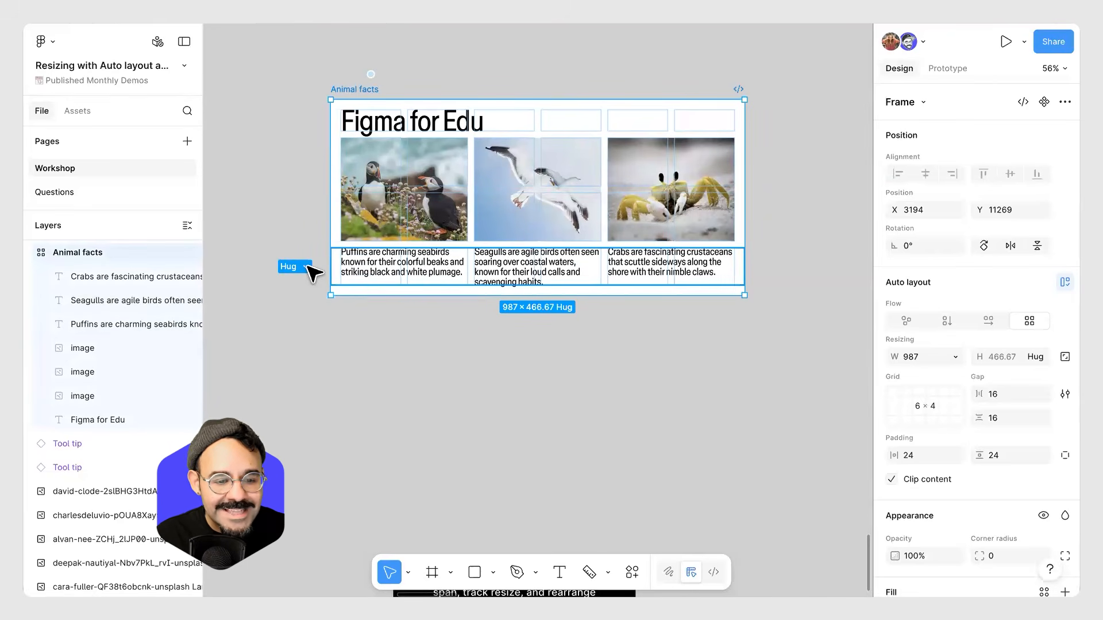
{"action": "left_click", "coordinate": [543, 265]}
{"action": "double_click", "coordinate": [543, 265]}
{"action": "key", "text": "ctrl+c"}
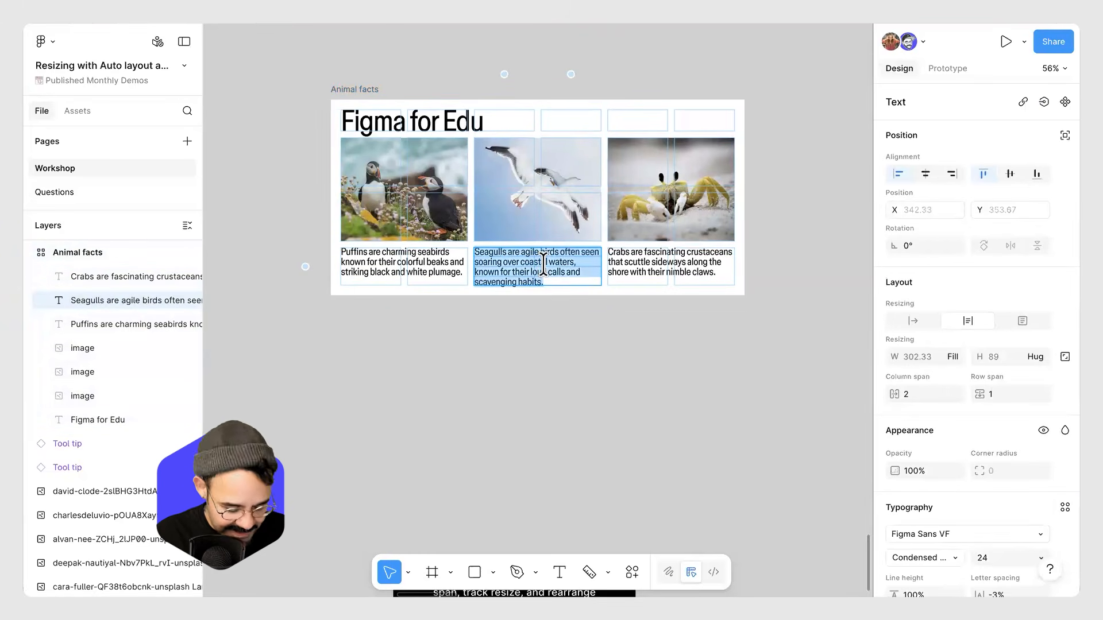
{"action": "left_click", "coordinate": [557, 281]}
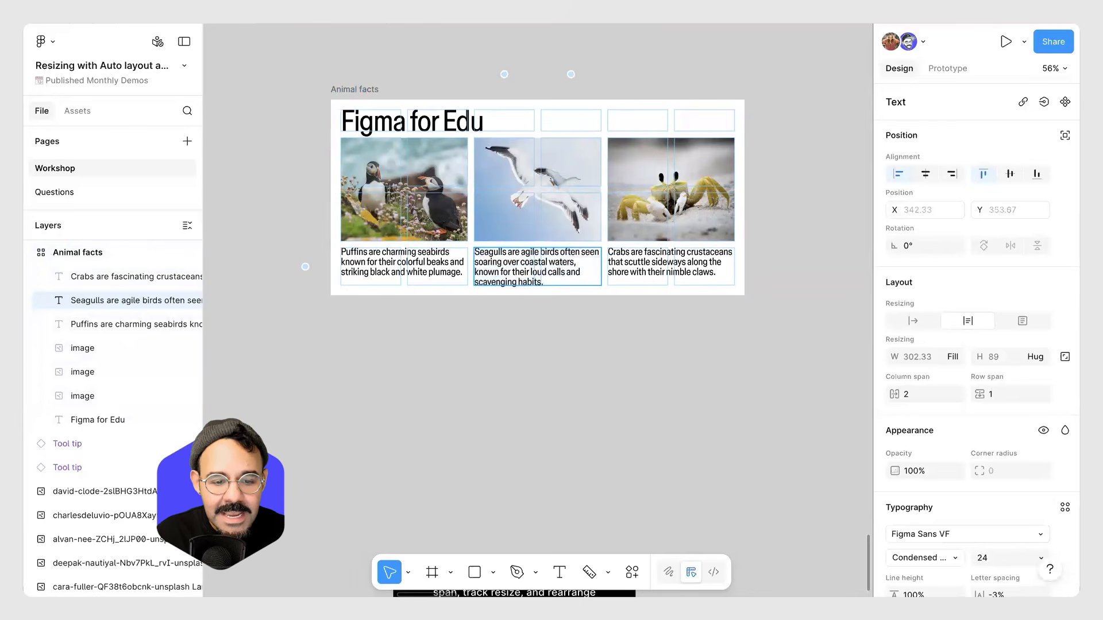
{"action": "key", "text": "Return"}
{"action": "key", "text": "Return"}
{"action": "key", "text": "ctrl+v"}
{"action": "key", "text": "Return"}
{"action": "key", "text": "Return"}
{"action": "key", "text": "ctrl+v"}
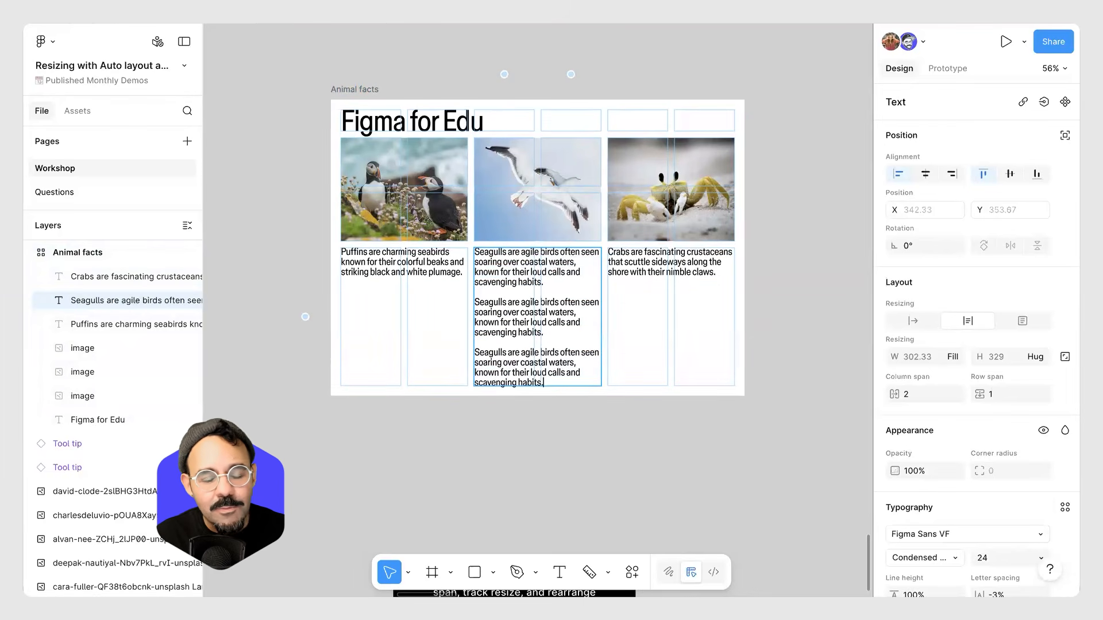
{"action": "key", "text": "Escape"}
{"action": "key", "text": "Escape"}
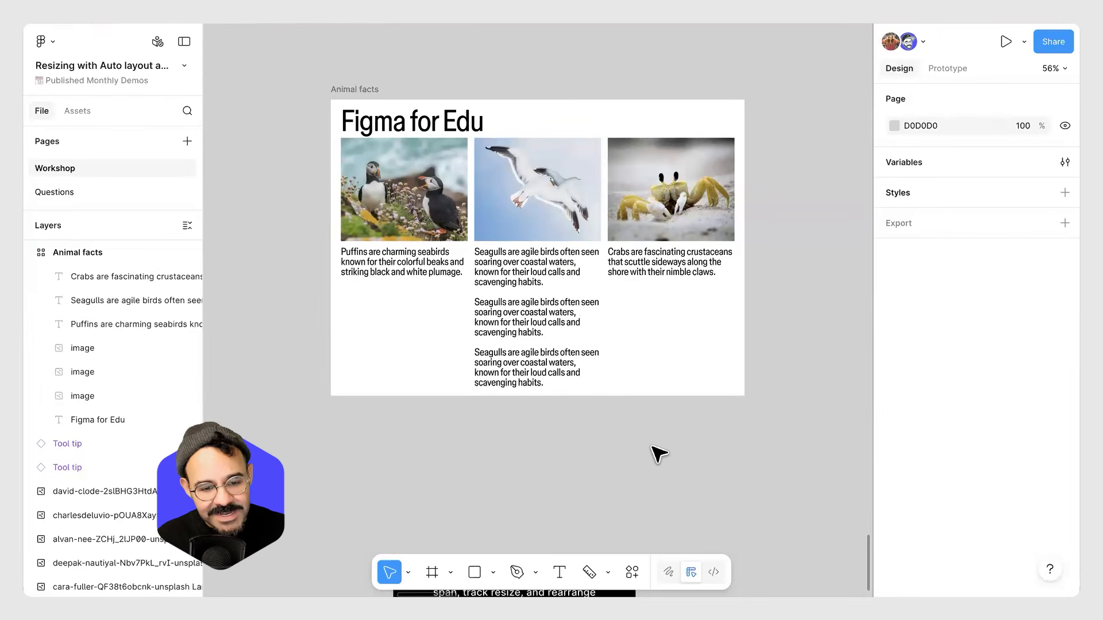
Try to move all six animal images into the empty Grid frame at once.
{"action": "left_click", "coordinate": [550, 379]}
{"action": "scroll", "coordinate": [350, 433], "scroll_direction": "down", "scroll_amount": 5}
{"action": "scroll", "coordinate": [458, 404], "scroll_direction": "down", "scroll_amount": 10}
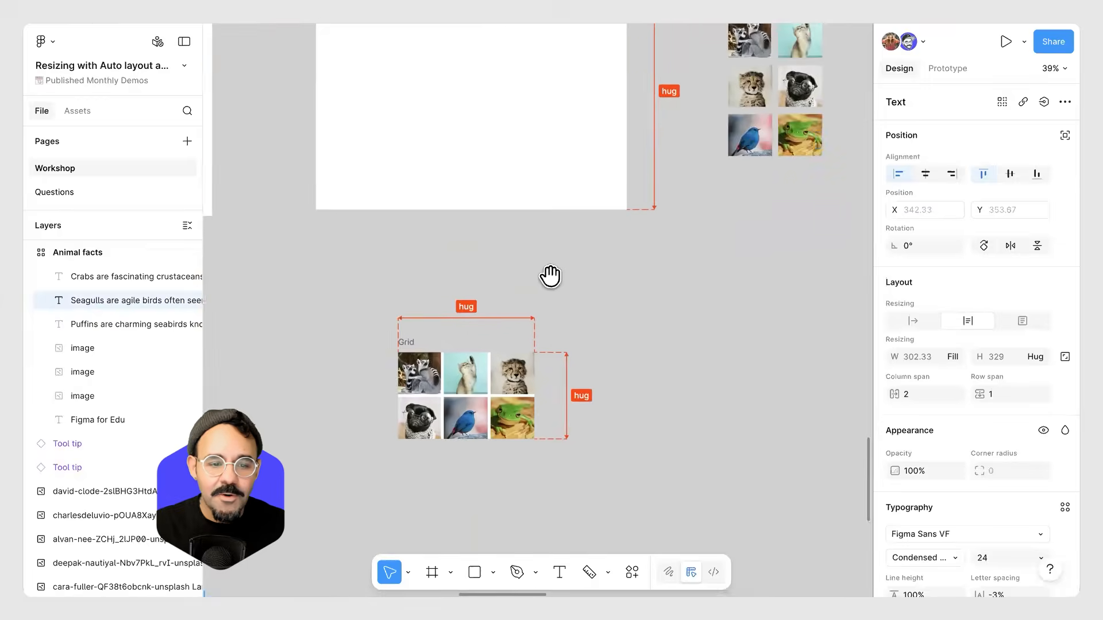
{"action": "scroll", "coordinate": [551, 275], "scroll_direction": "up", "scroll_amount": 5}
{"action": "scroll", "coordinate": [521, 278], "scroll_direction": "up", "scroll_amount": 3}
{"action": "scroll", "coordinate": [462, 187], "scroll_direction": "up", "scroll_amount": 1}
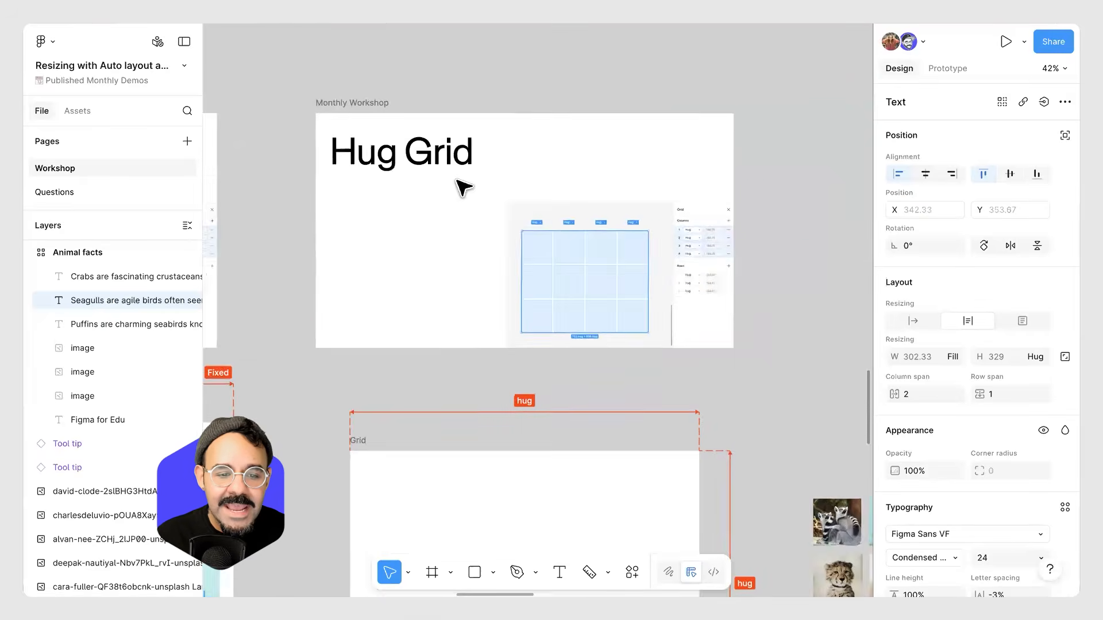
{"action": "scroll", "coordinate": [462, 187], "scroll_direction": "up", "scroll_amount": 3}
{"action": "scroll", "coordinate": [603, 222], "scroll_direction": "down", "scroll_amount": 5}
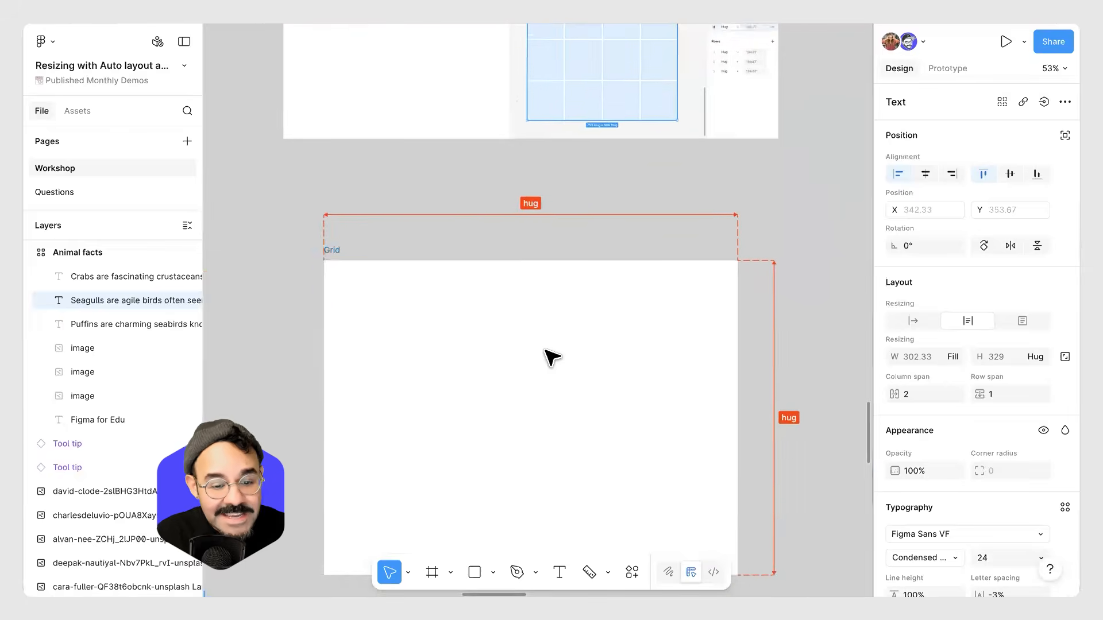
{"action": "left_click", "coordinate": [550, 358]}
{"action": "scroll", "coordinate": [580, 341], "scroll_direction": "down", "scroll_amount": 3}
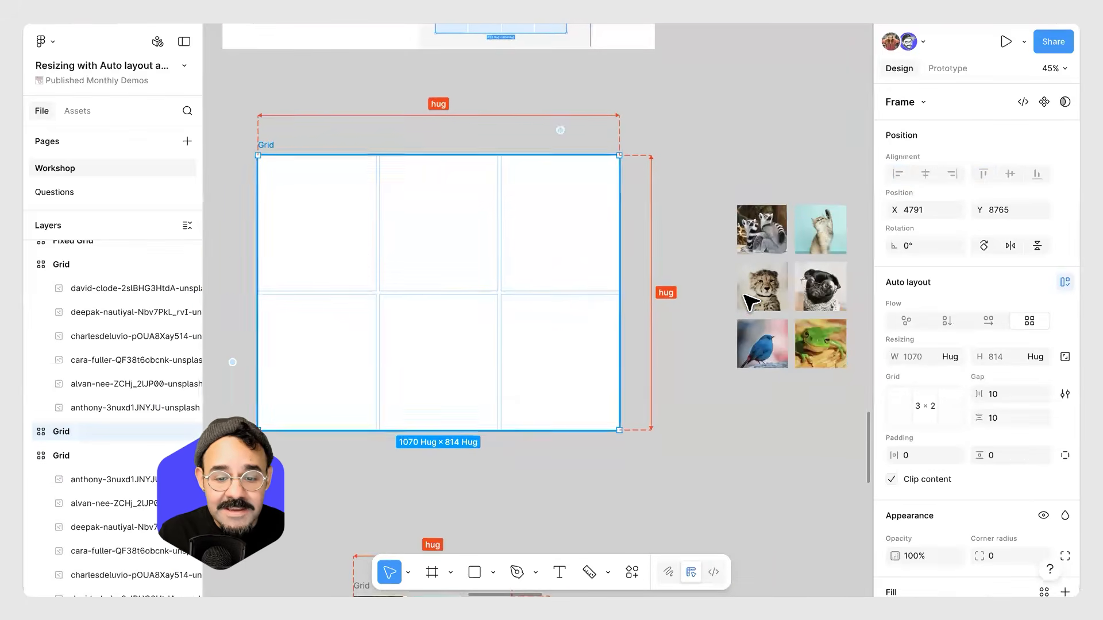
{"action": "scroll", "coordinate": [719, 290], "scroll_direction": "right", "scroll_amount": 2}
{"action": "scroll", "coordinate": [718, 291], "scroll_direction": "down", "scroll_amount": 1}
{"action": "left_click_drag", "start_coordinate": [710, 352], "coordinate": [756, 368]}
{"action": "left_click_drag", "start_coordinate": [717, 171], "coordinate": [830, 375]}
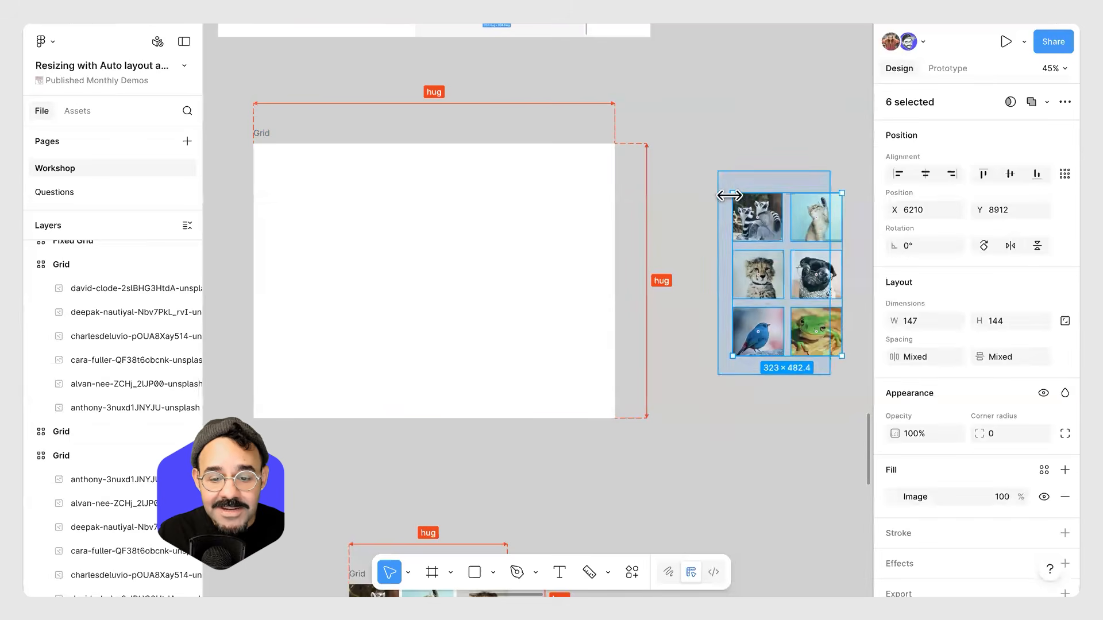
{"action": "left_click_drag", "start_coordinate": [772, 217], "coordinate": [515, 370]}
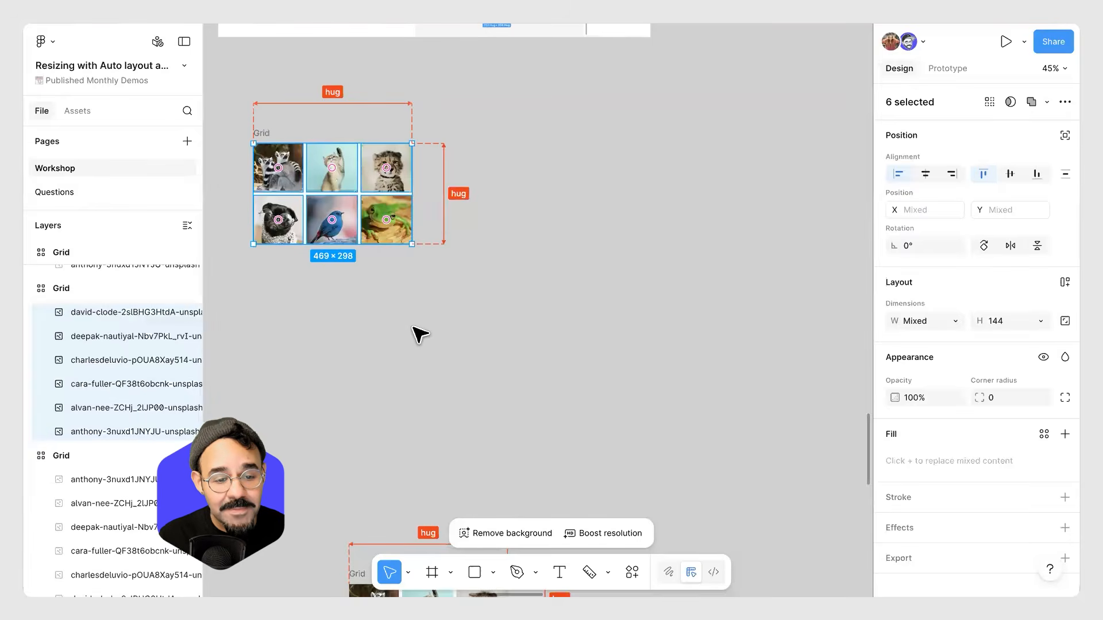
{"action": "key", "text": "ctrl+z"}
{"action": "key", "text": "ctrl+z"}
{"action": "key", "text": "ctrl+z"}
Drag individual animal images into the Grid frame's cells one at a time.
{"action": "left_click_drag", "start_coordinate": [782, 229], "coordinate": [362, 221]}
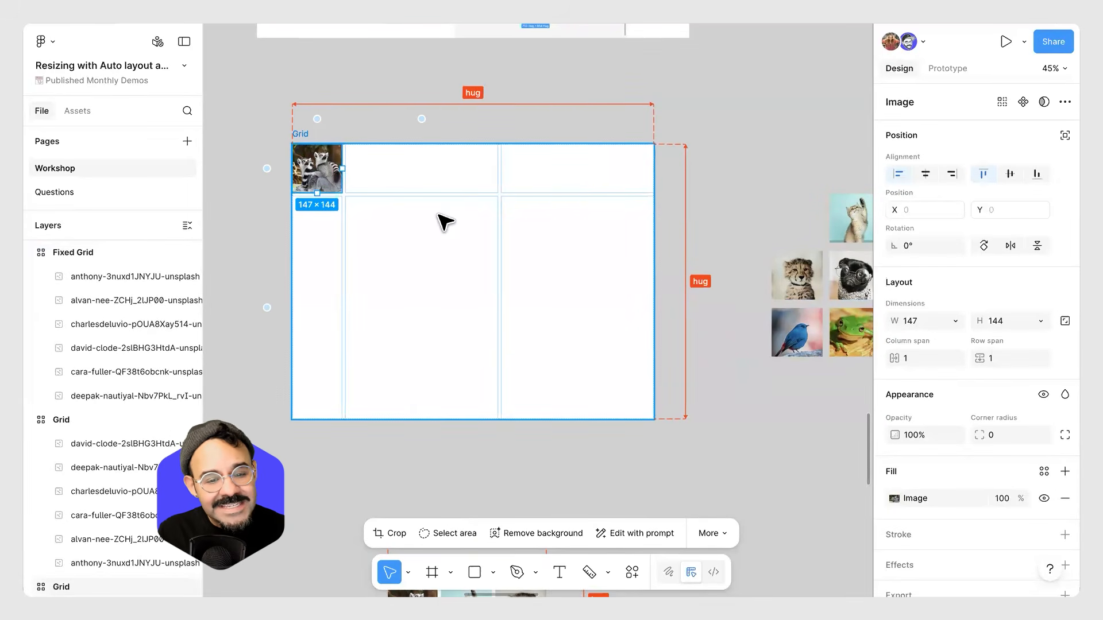
{"action": "left_click_drag", "start_coordinate": [790, 285], "coordinate": [459, 184]}
{"action": "left_click_drag", "start_coordinate": [795, 339], "coordinate": [495, 184]}
{"action": "left_click_drag", "start_coordinate": [846, 328], "coordinate": [370, 227]}
{"action": "left_click_drag", "start_coordinate": [849, 276], "coordinate": [317, 221]}
{"action": "key", "text": "ctrl+z"}
{"action": "key", "text": "ctrl+z"}
{"action": "key", "text": "ctrl+z"}
{"action": "key", "text": "ctrl+z"}
{"action": "key", "text": "ctrl+z"}
{"action": "key", "text": "ctrl+z"}
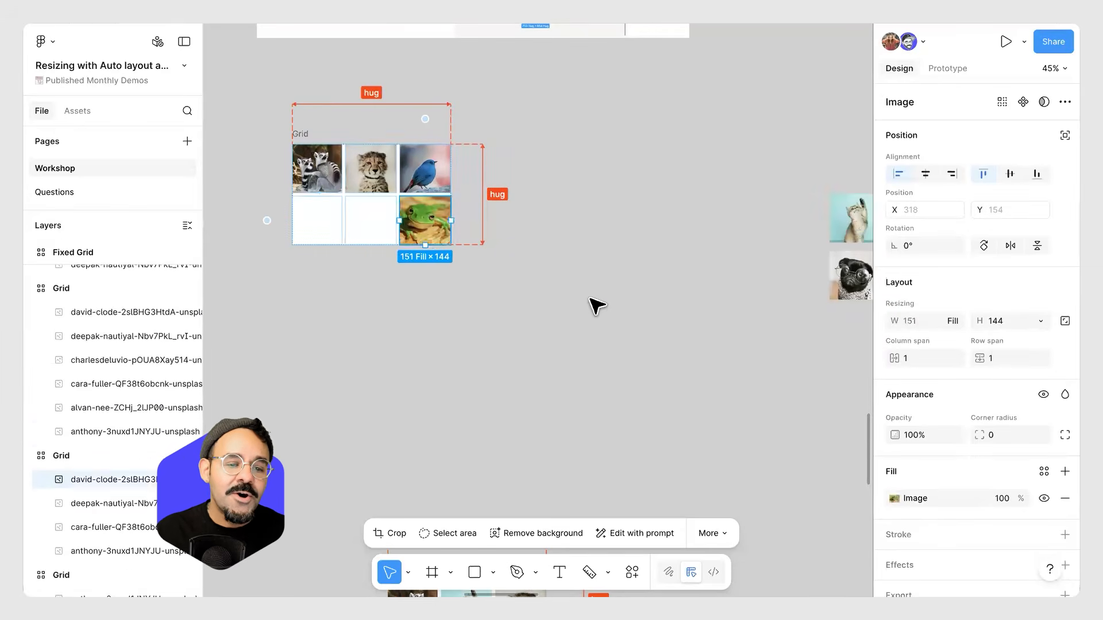
{"action": "key", "text": "Escape"}
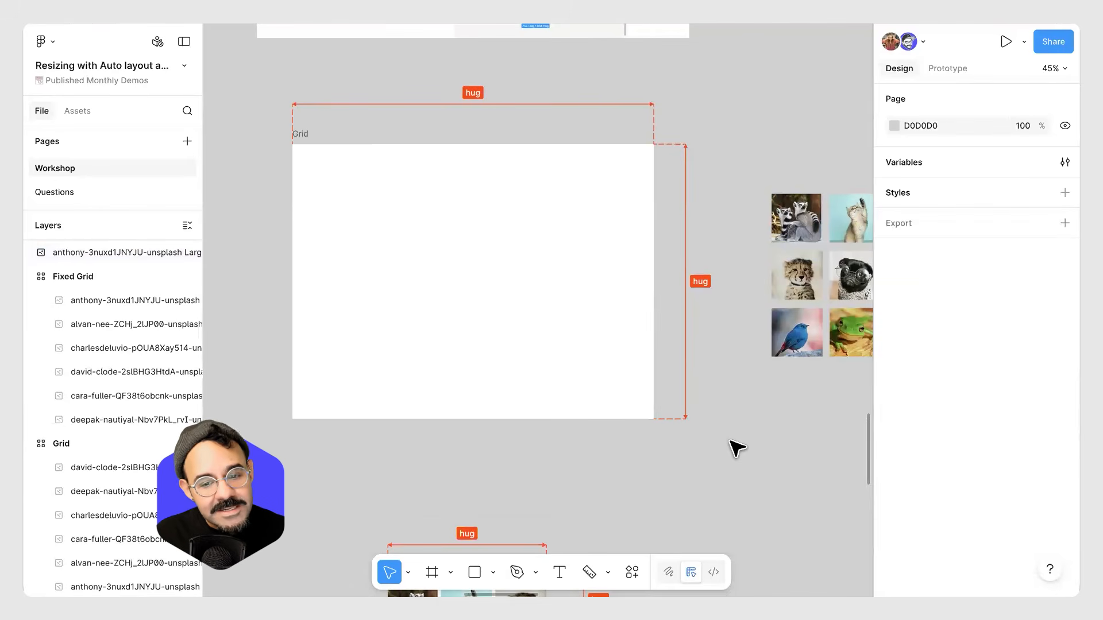
Set all three columns of the Grid frame to Fill container.
{"action": "left_click", "coordinate": [539, 353]}
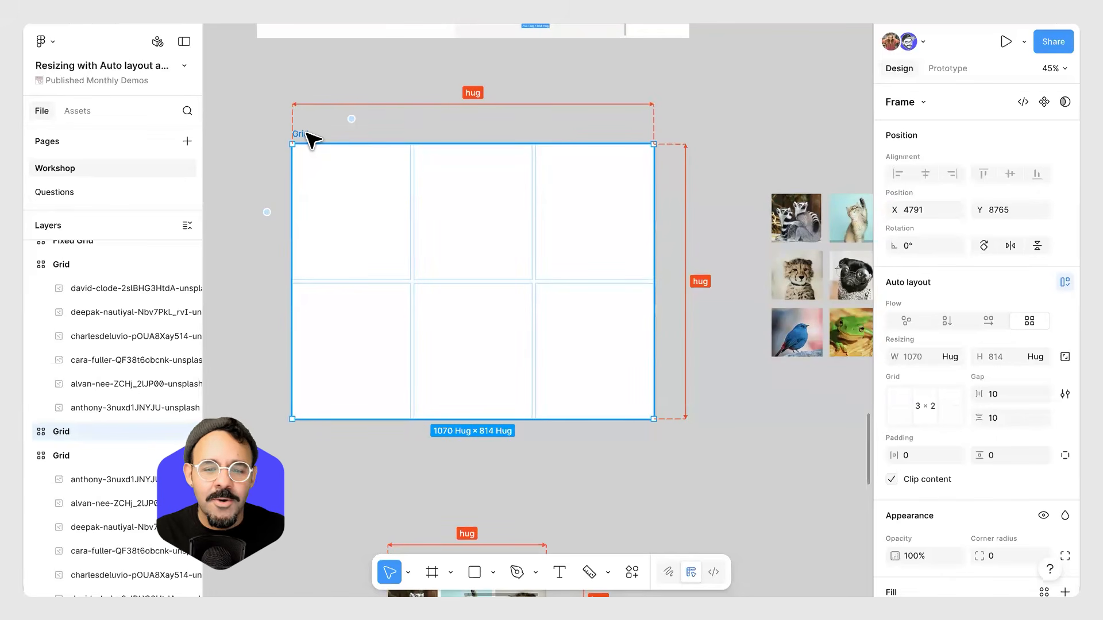
{"action": "left_click", "coordinate": [347, 119]}
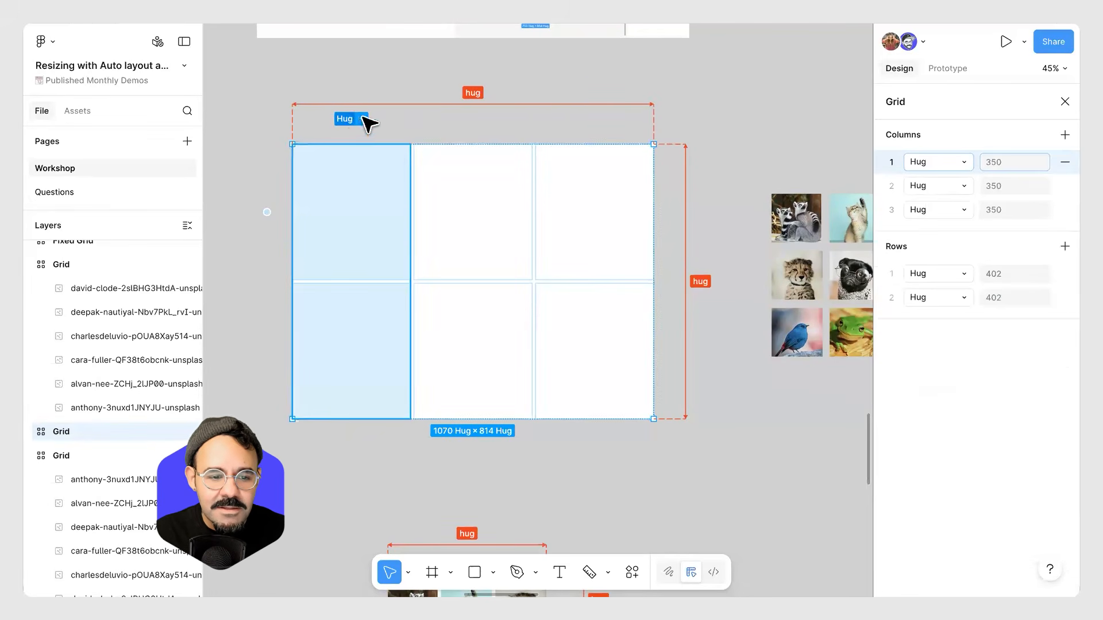
{"action": "left_click", "coordinate": [345, 125]}
{"action": "left_click", "coordinate": [298, 135]}
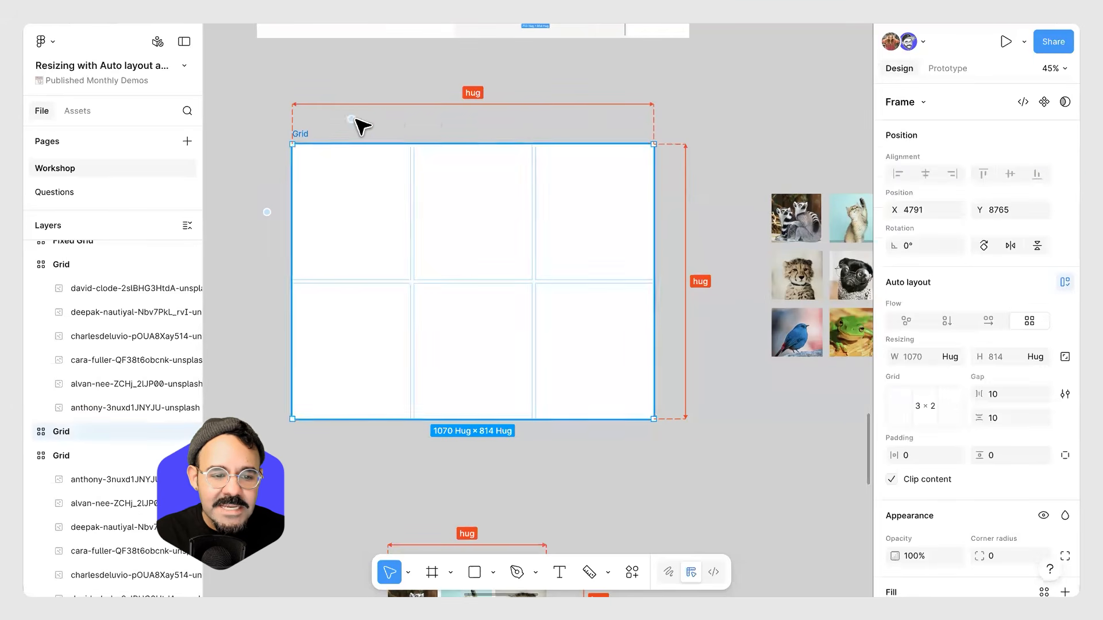
{"action": "left_click", "coordinate": [350, 120]}
{"action": "left_click", "coordinate": [306, 137]}
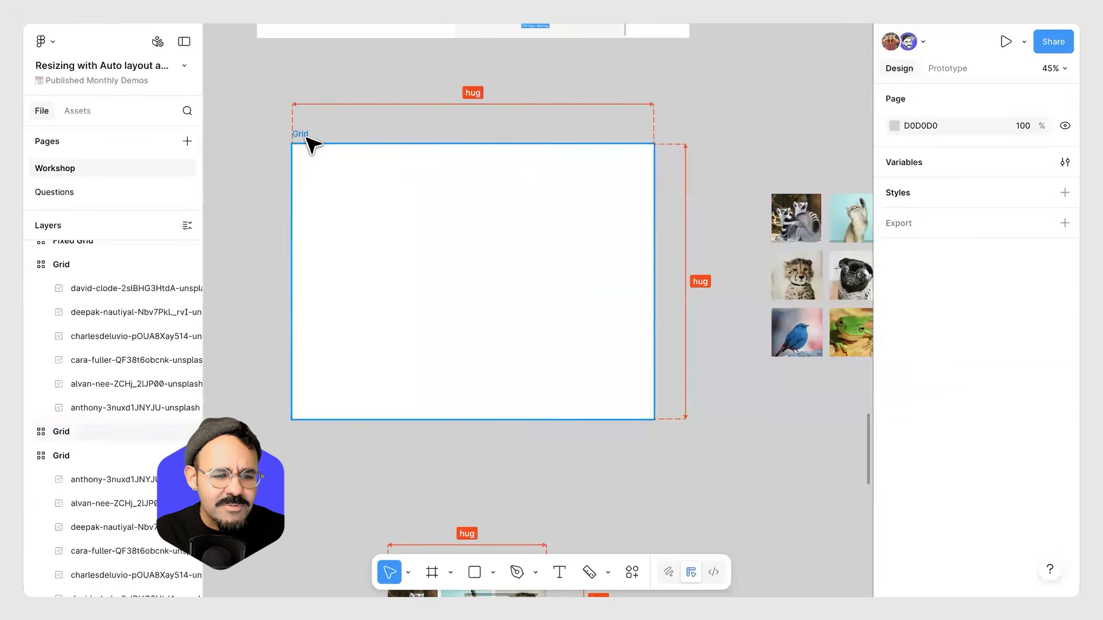
{"action": "left_click", "coordinate": [310, 144]}
{"action": "left_click", "coordinate": [350, 119]}
{"action": "left_click", "coordinate": [595, 119], "text": "shift"}
{"action": "left_click", "coordinate": [604, 120]}
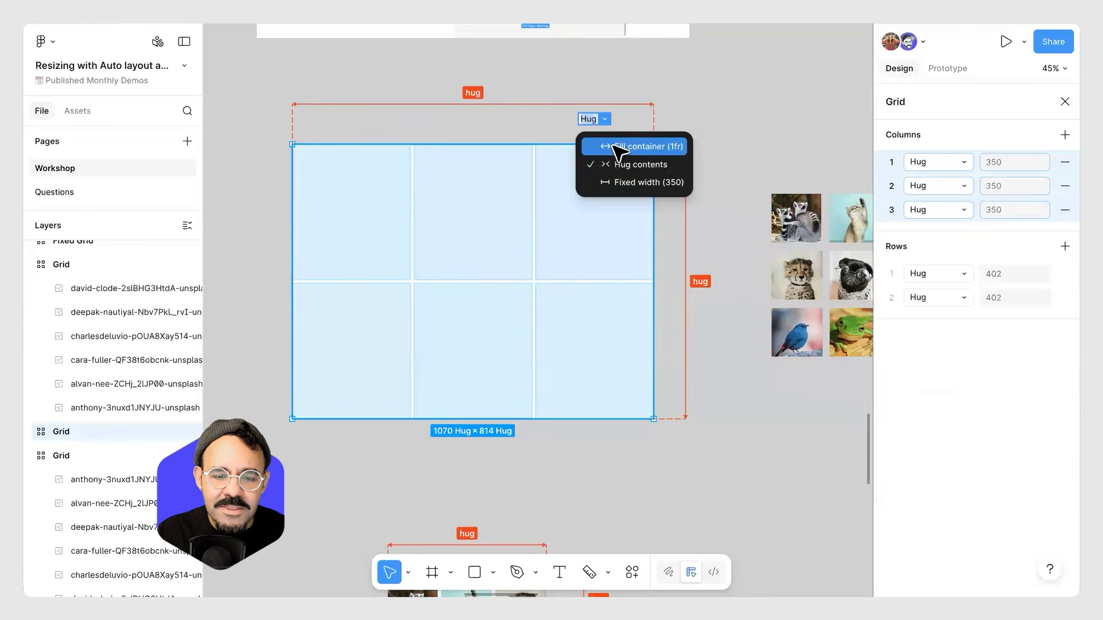
{"action": "left_click", "coordinate": [619, 148]}
Set both rows of the Grid frame to Fill container.
{"action": "left_click", "coordinate": [263, 213]}
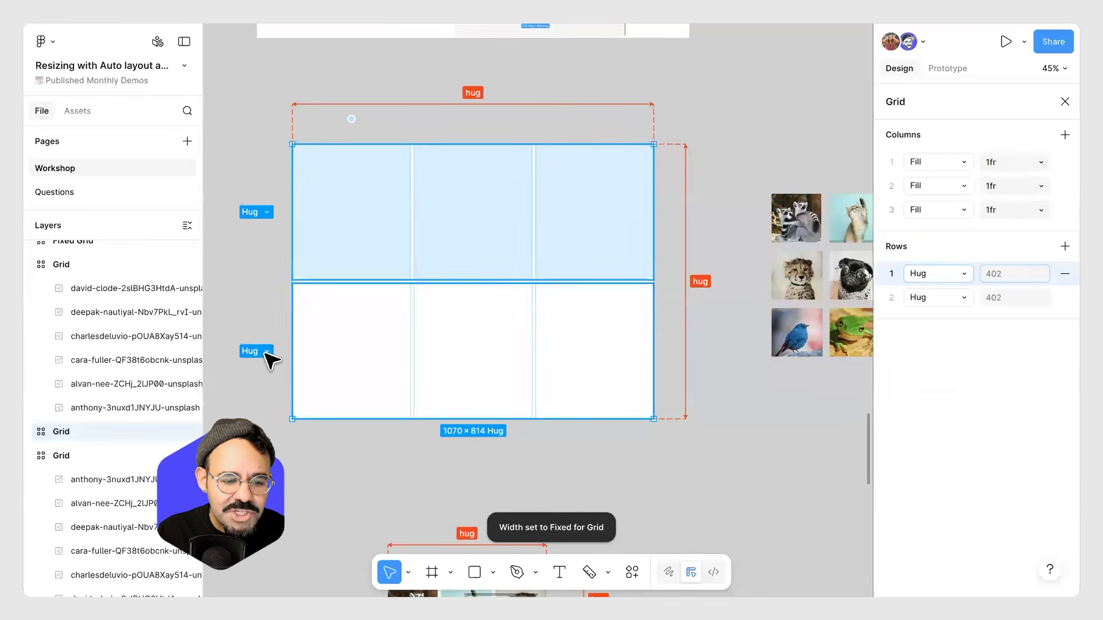
{"action": "left_click", "coordinate": [265, 352], "text": "shift"}
{"action": "left_click", "coordinate": [265, 213]}
{"action": "left_click", "coordinate": [268, 235]}
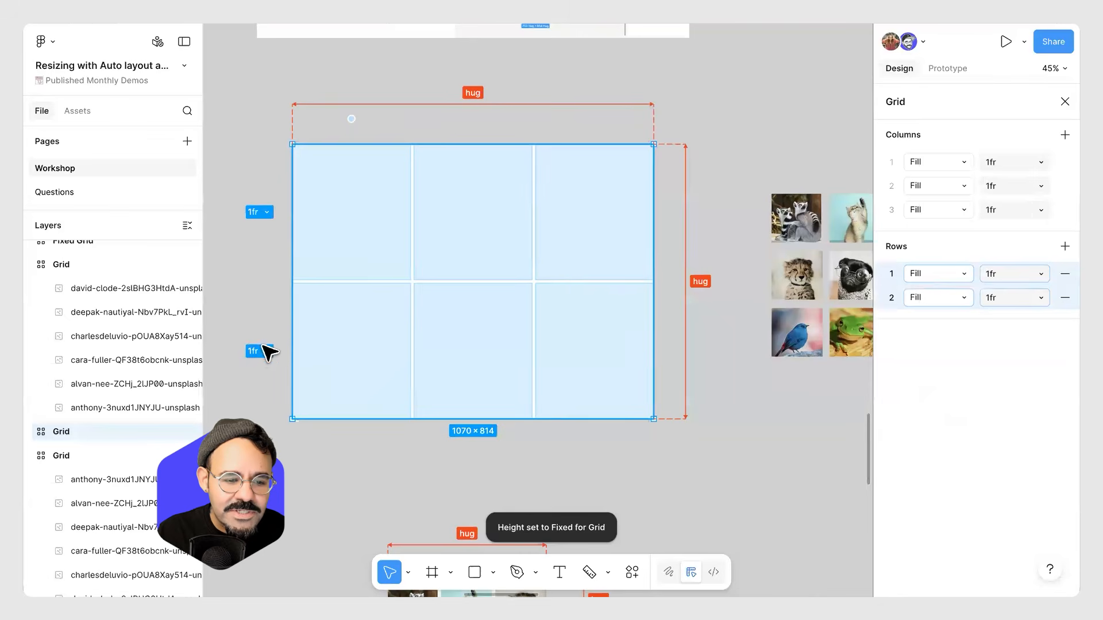
{"action": "left_click", "coordinate": [279, 319]}
{"action": "left_click", "coordinate": [349, 232]}
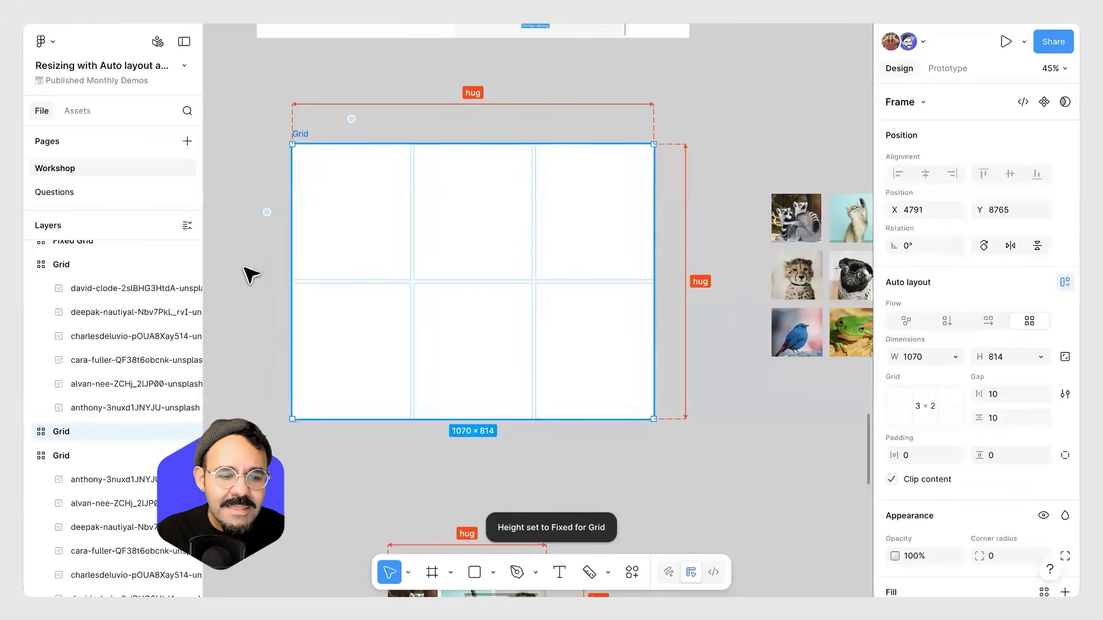
{"action": "left_click", "coordinate": [264, 213]}
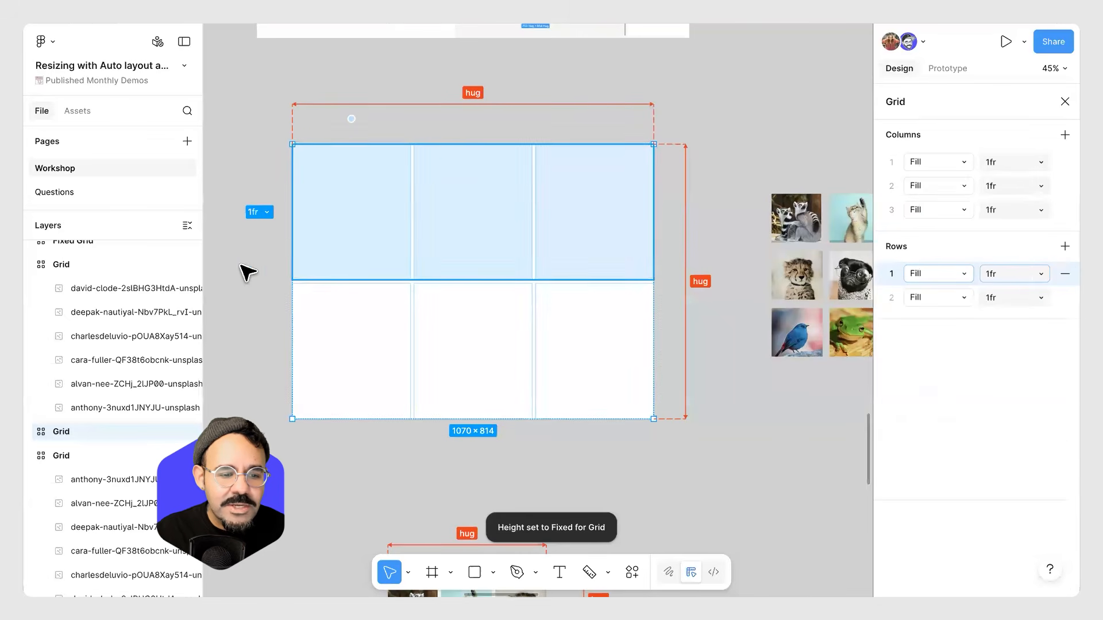
Place the six animal images into the Grid frame's six cells.
{"action": "left_click", "coordinate": [795, 230]}
{"action": "left_click_drag", "start_coordinate": [794, 225], "coordinate": [368, 206]}
{"action": "left_click_drag", "start_coordinate": [796, 278], "coordinate": [476, 232]}
{"action": "left_click_drag", "start_coordinate": [796, 332], "coordinate": [555, 228]}
{"action": "left_click_drag", "start_coordinate": [850, 332], "coordinate": [572, 356]}
{"action": "left_click_drag", "start_coordinate": [834, 281], "coordinate": [505, 347]}
{"action": "left_click_drag", "start_coordinate": [833, 236], "coordinate": [358, 333]}
{"action": "left_click", "coordinate": [798, 297]}
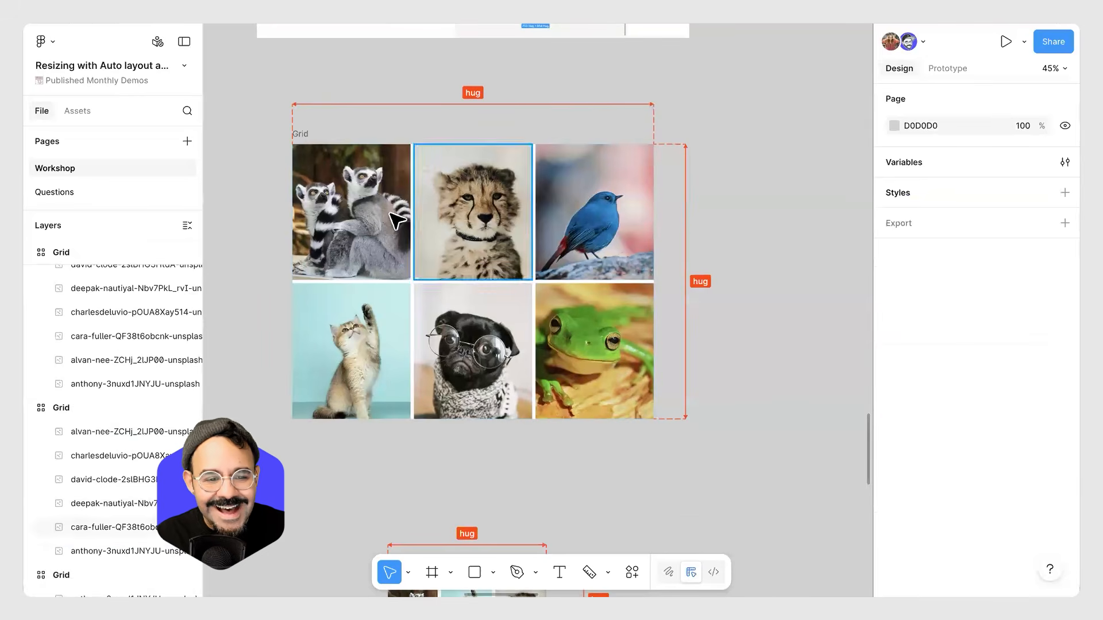
Set the Grid frame's first row to 2fr.
{"action": "left_click", "coordinate": [370, 209]}
{"action": "left_click", "coordinate": [302, 137]}
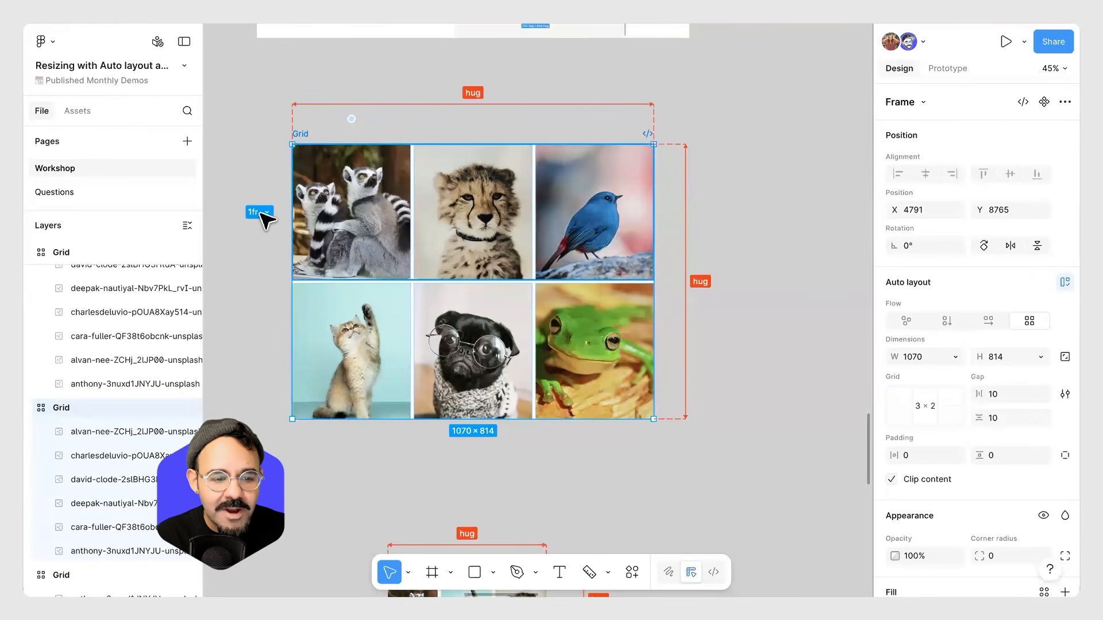
{"action": "left_click", "coordinate": [254, 212]}
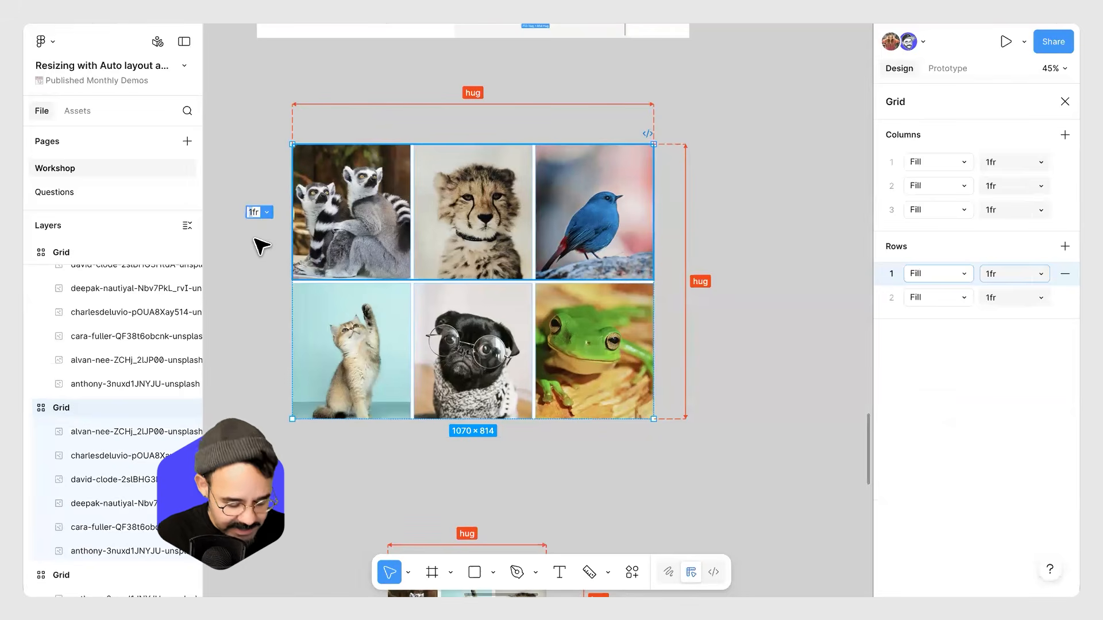
{"action": "type", "text": "2"}
{"action": "key", "text": "Return"}
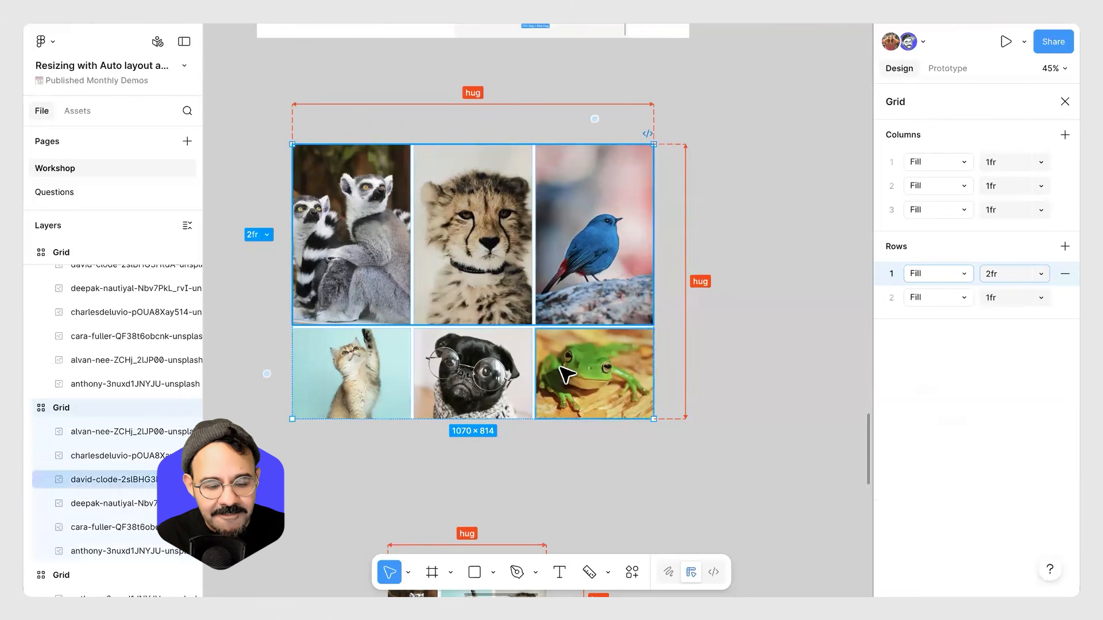
Set the Grid frame's first row to 3fr.
{"action": "left_click", "coordinate": [249, 234]}
{"action": "type", "text": "3"}
{"action": "key", "text": "Return"}
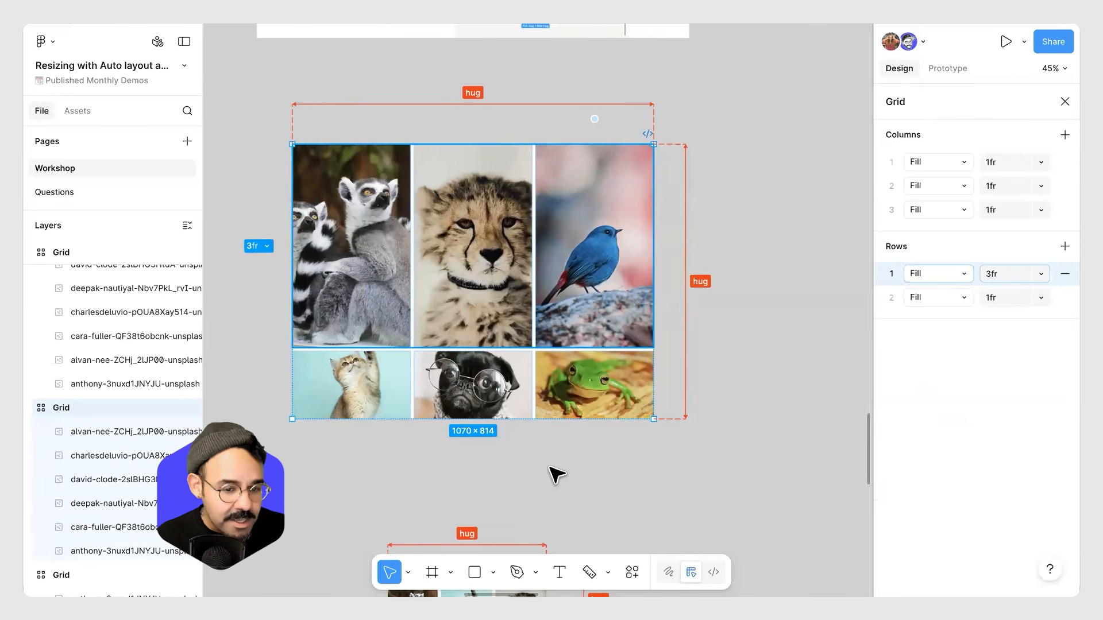
{"action": "left_click", "coordinate": [547, 489]}
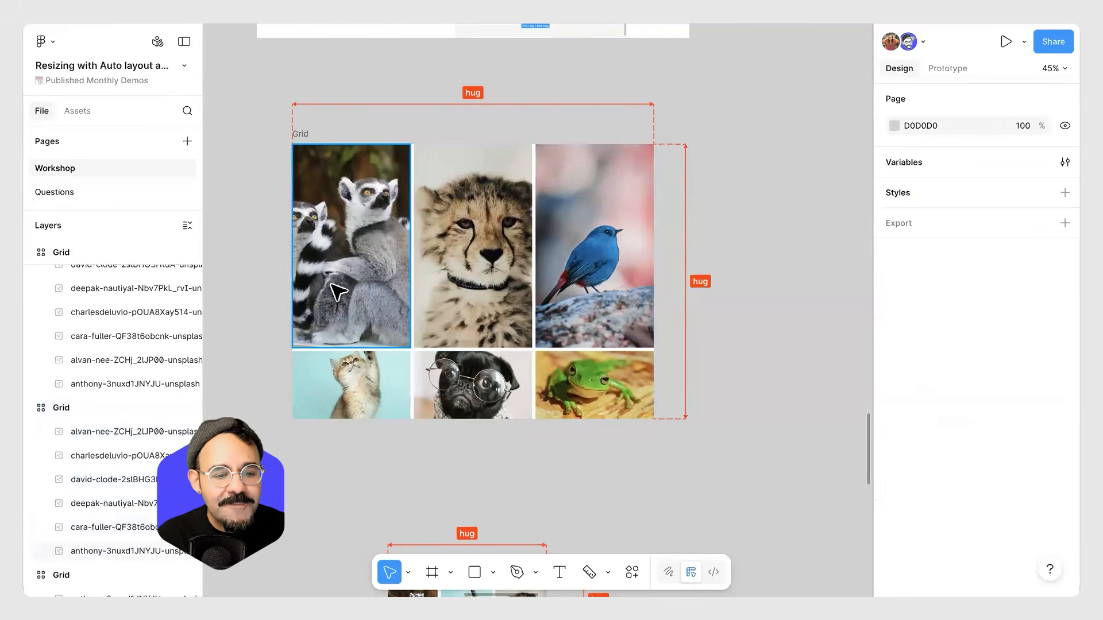
Enlarge the Grid frame to about 1175 × 868 and set its first row to 4fr.
{"action": "left_click", "coordinate": [303, 134]}
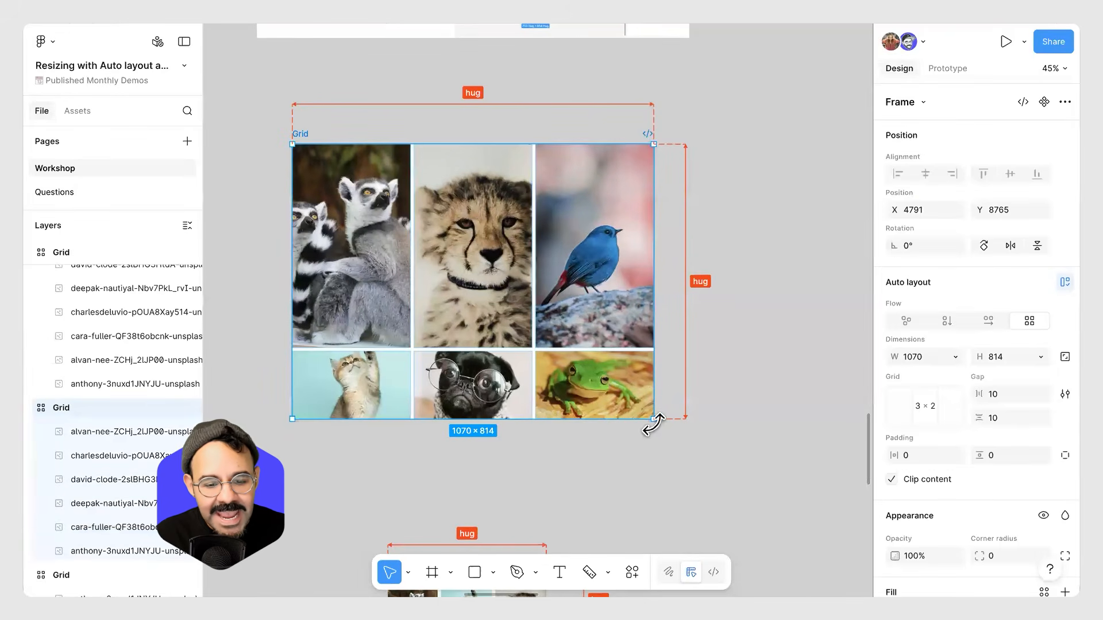
{"action": "left_click_drag", "start_coordinate": [653, 423], "coordinate": [689, 438]}
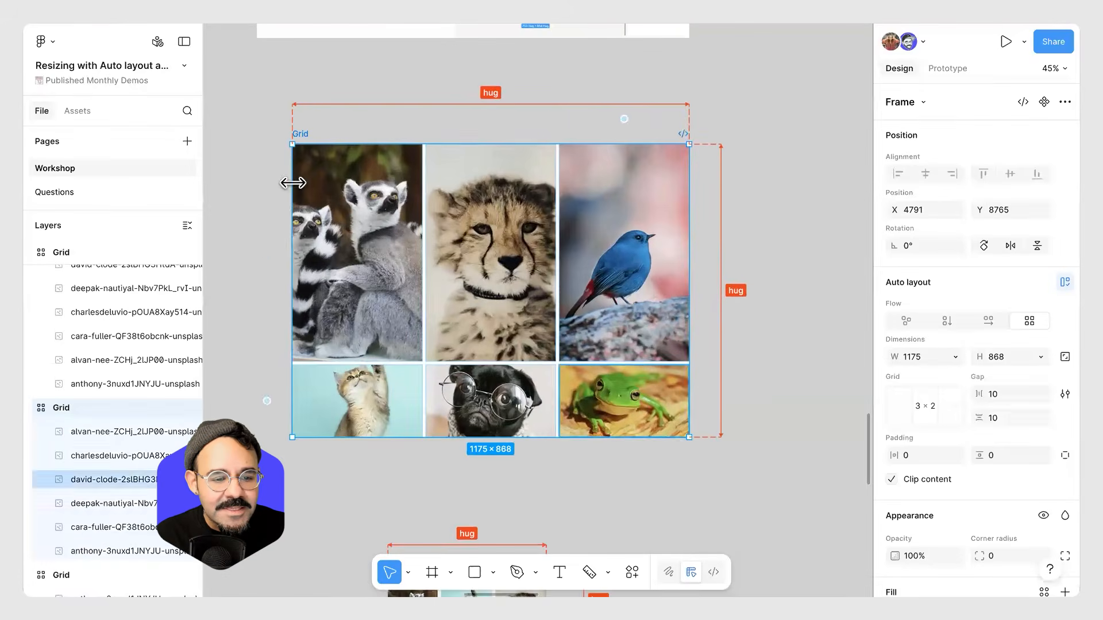
{"action": "left_click", "coordinate": [271, 253]}
{"action": "mouse_move", "coordinate": [270, 405]}
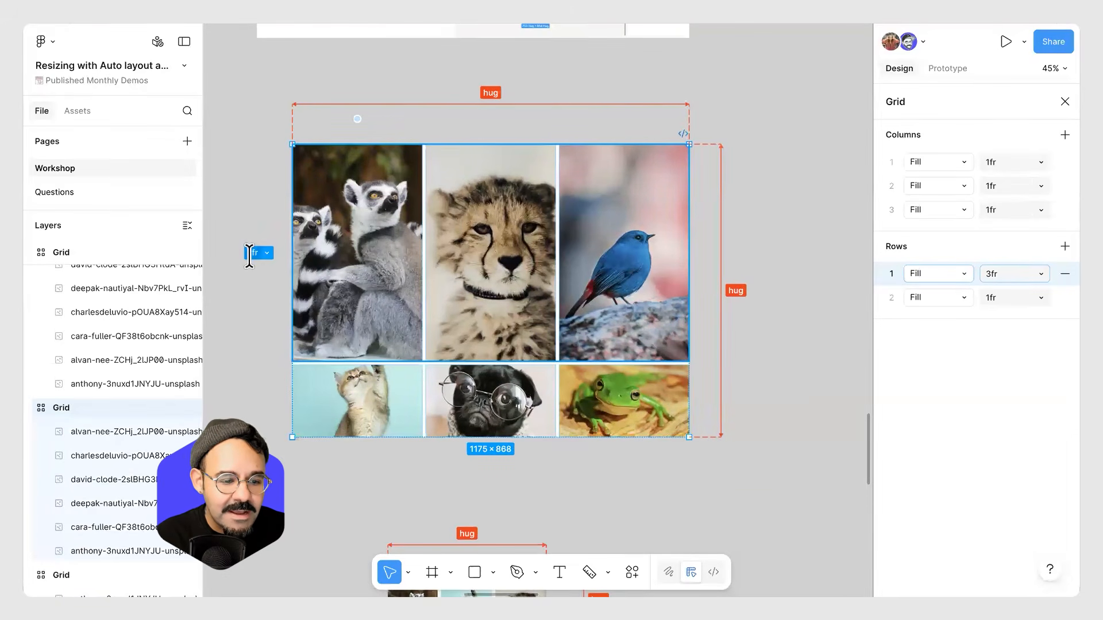
{"action": "type", "text": "4"}
{"action": "key", "text": "Return"}
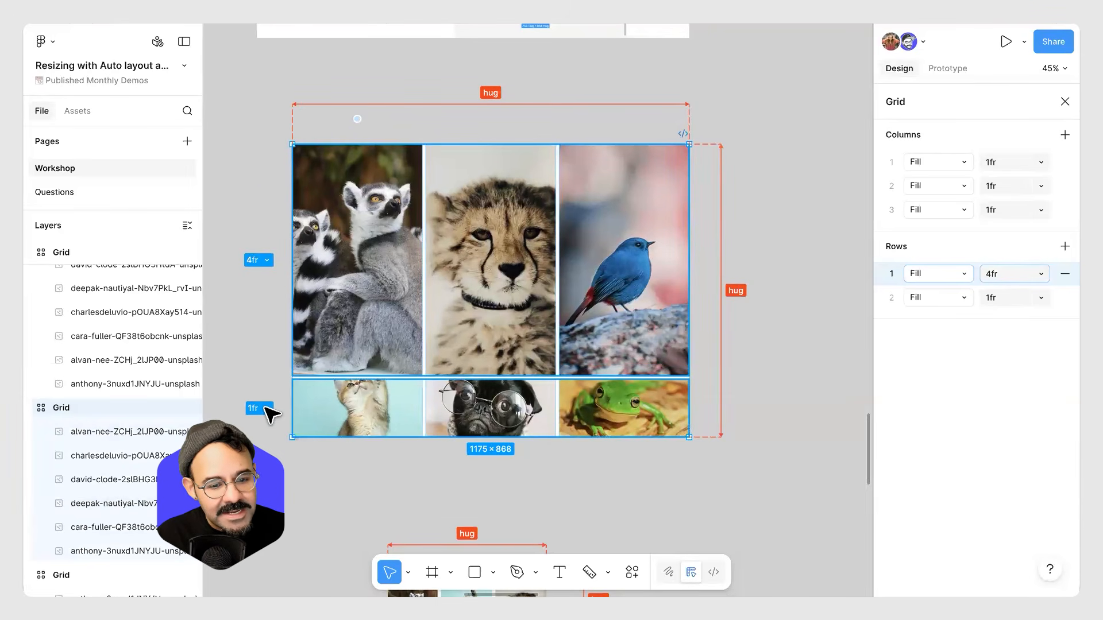
{"action": "mouse_move", "coordinate": [358, 120]}
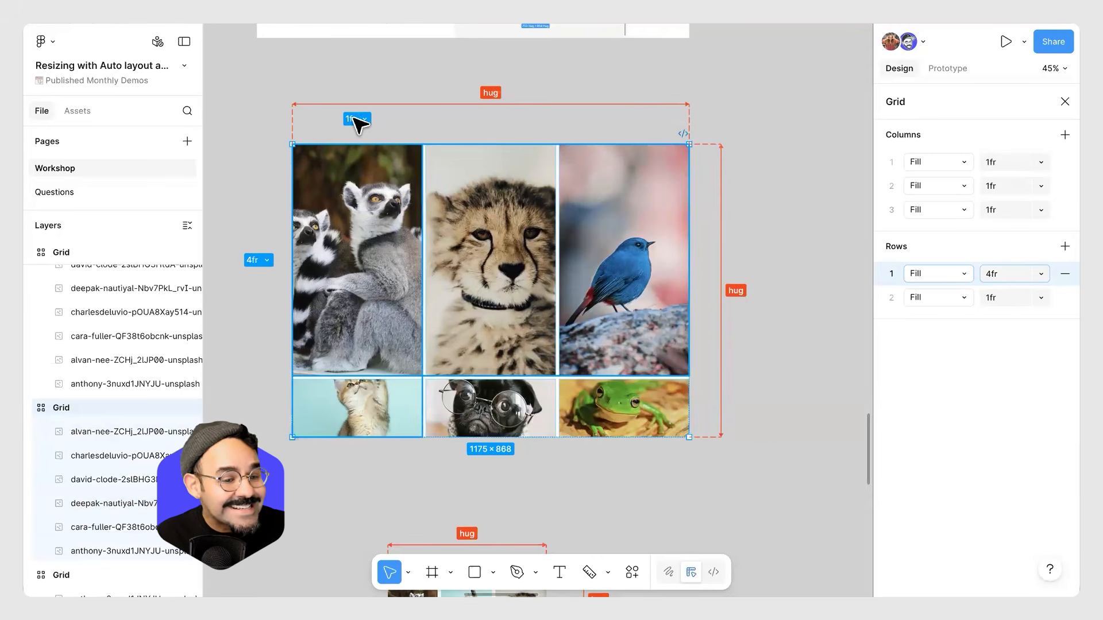
{"action": "left_click", "coordinate": [750, 186]}
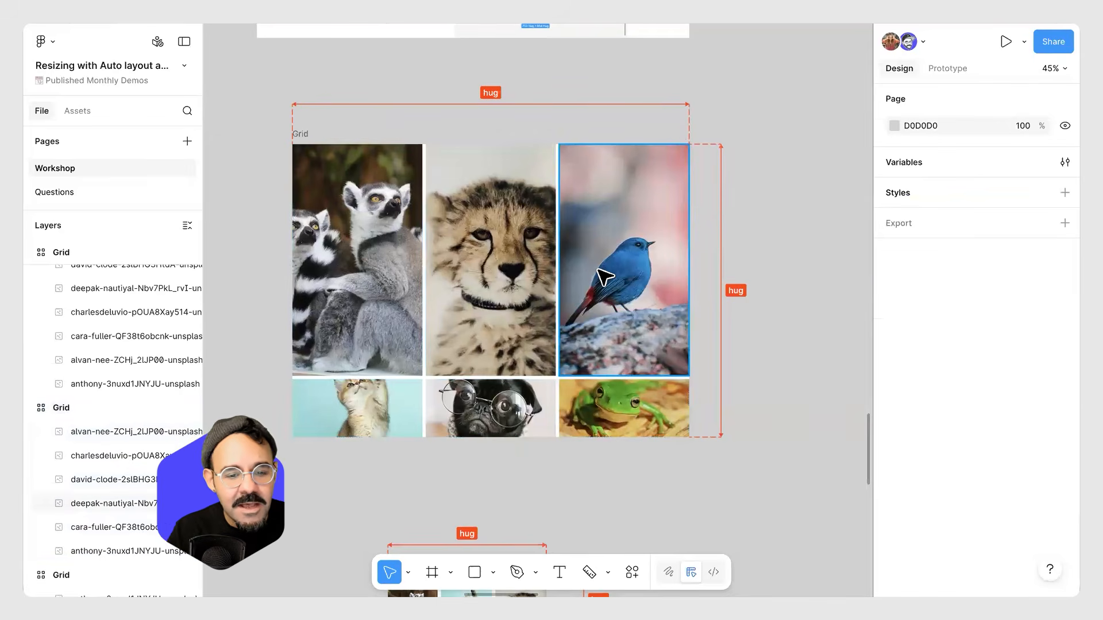
{"action": "scroll", "coordinate": [602, 277], "scroll_direction": "down", "scroll_amount": 3}
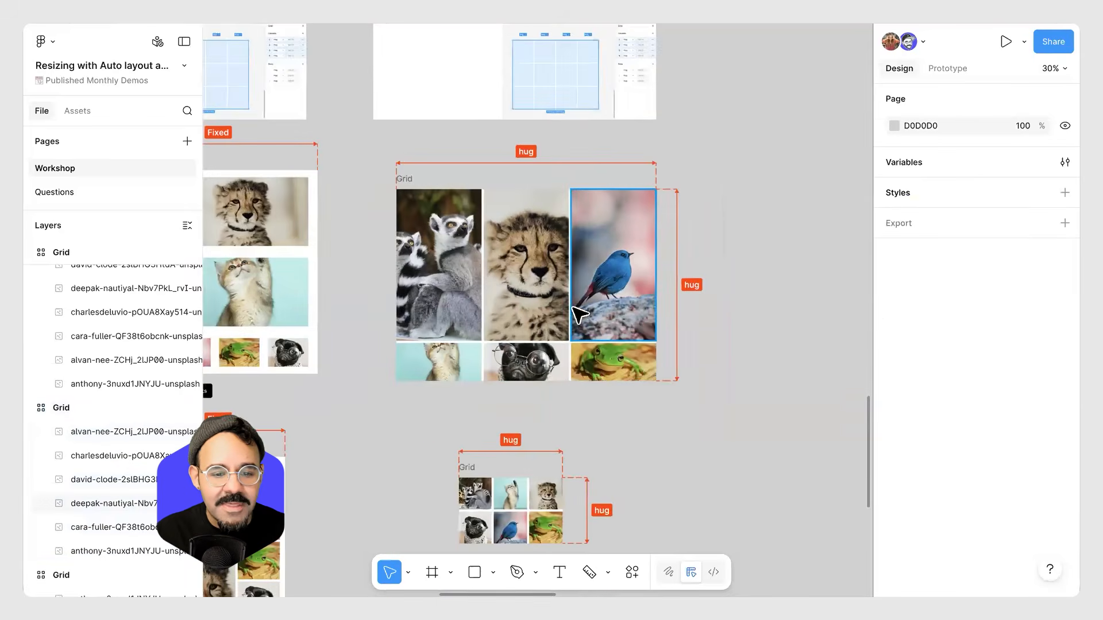
{"action": "scroll", "coordinate": [548, 333], "scroll_direction": "up", "scroll_amount": 3}
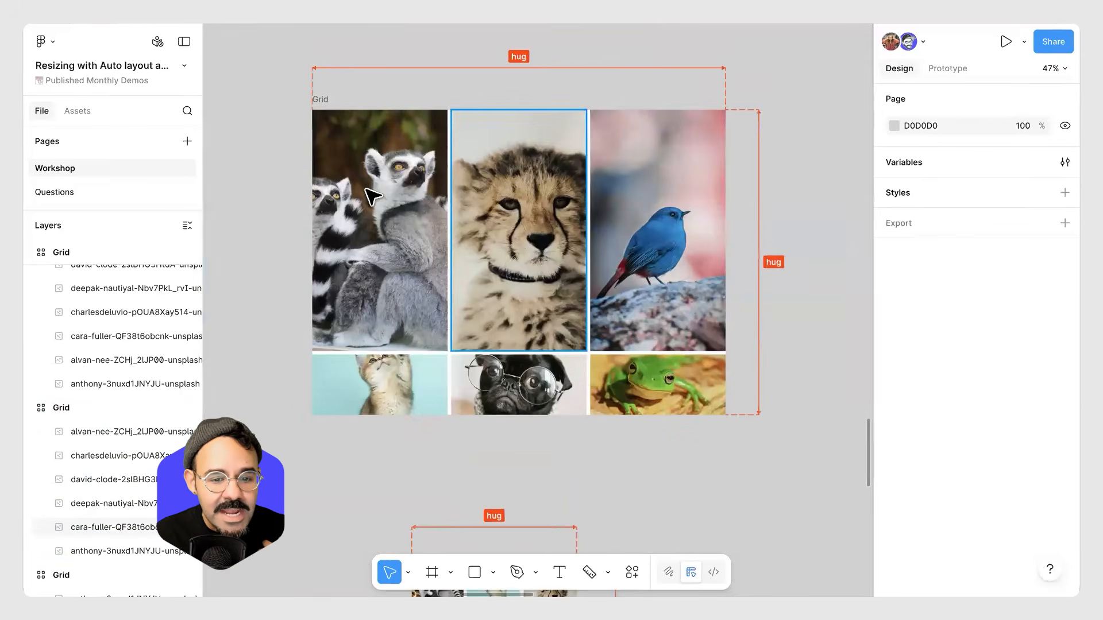
{"action": "left_click", "coordinate": [318, 99]}
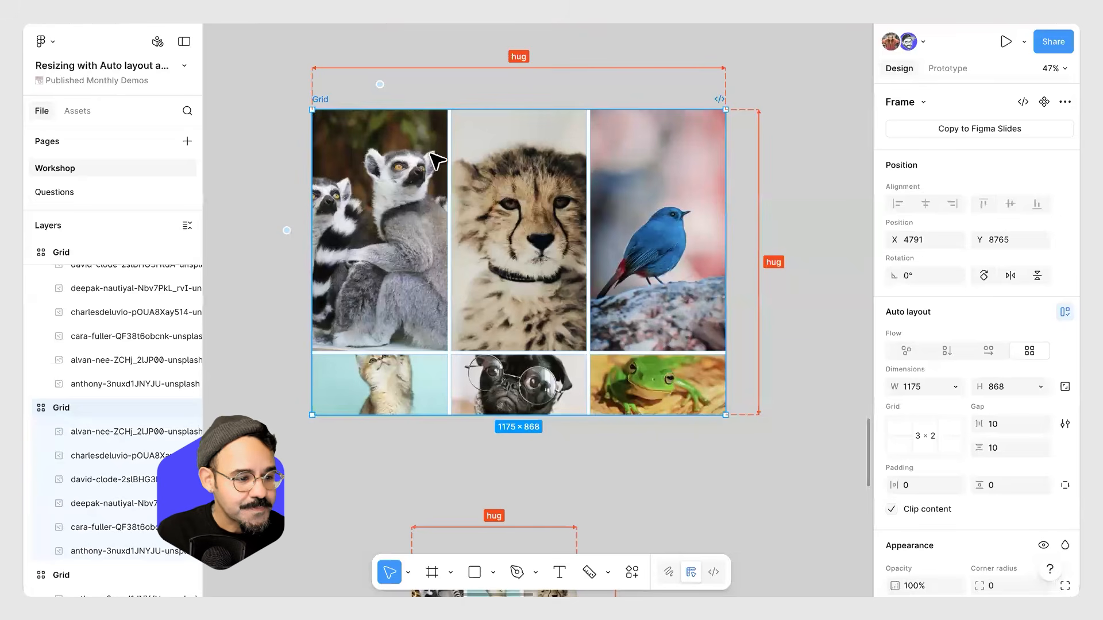
{"action": "left_click", "coordinate": [792, 136]}
{"action": "scroll", "coordinate": [787, 135], "scroll_direction": "down", "scroll_amount": 3}
{"action": "left_click_drag", "start_coordinate": [755, 294], "coordinate": [696, 117]}
{"action": "scroll", "coordinate": [632, 255], "scroll_direction": "up", "scroll_amount": 3}
{"action": "left_click_drag", "start_coordinate": [665, 224], "coordinate": [708, 93]}
{"action": "scroll", "coordinate": [575, 154], "scroll_direction": "up", "scroll_amount": 5}
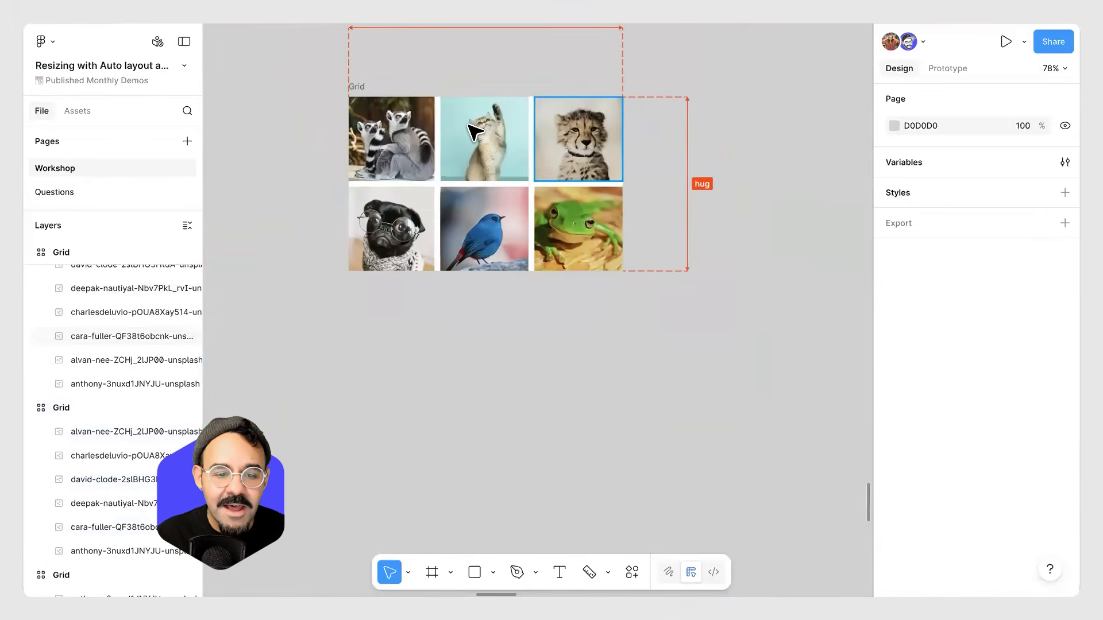
{"action": "left_click", "coordinate": [492, 237]}
{"action": "mouse_move", "coordinate": [486, 314]}
{"action": "left_mouse_down"}
{"action": "mouse_move", "coordinate": [486, 359]}
{"action": "mouse_move", "coordinate": [485, 316]}
{"action": "left_mouse_up"}
{"action": "left_click", "coordinate": [596, 302]}
{"action": "key", "text": "ctrl+z"}
{"action": "key", "text": "ctrl+z"}
{"action": "scroll", "coordinate": [506, 326], "scroll_direction": "up", "scroll_amount": 2}
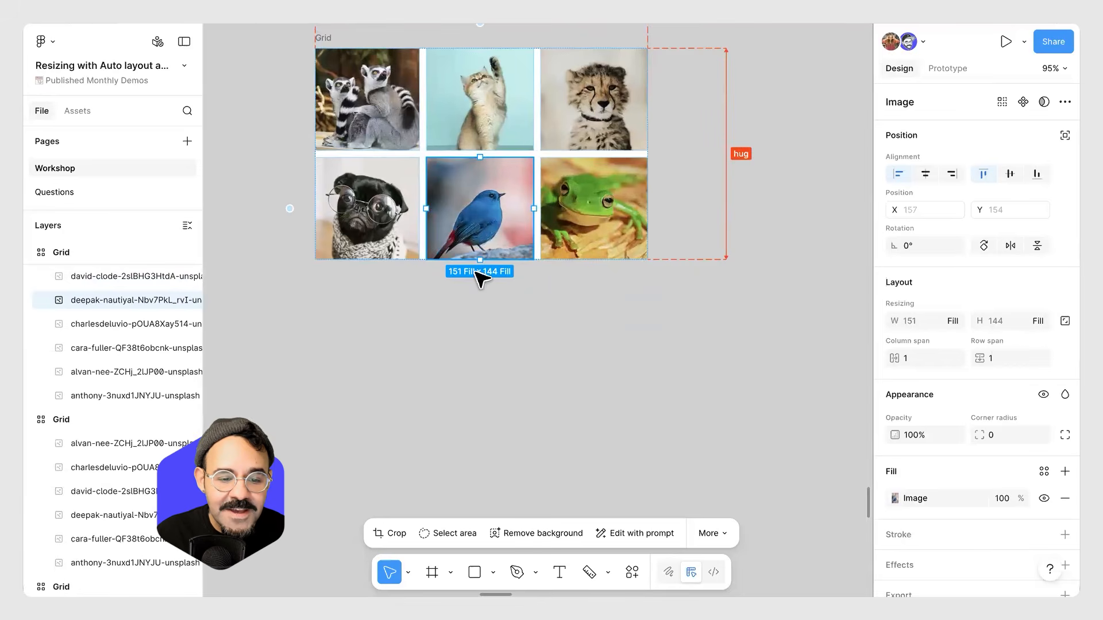
Resize the bird image in the small grid to about 224 × 225.
{"action": "left_click_drag", "start_coordinate": [479, 260], "coordinate": [479, 333]}
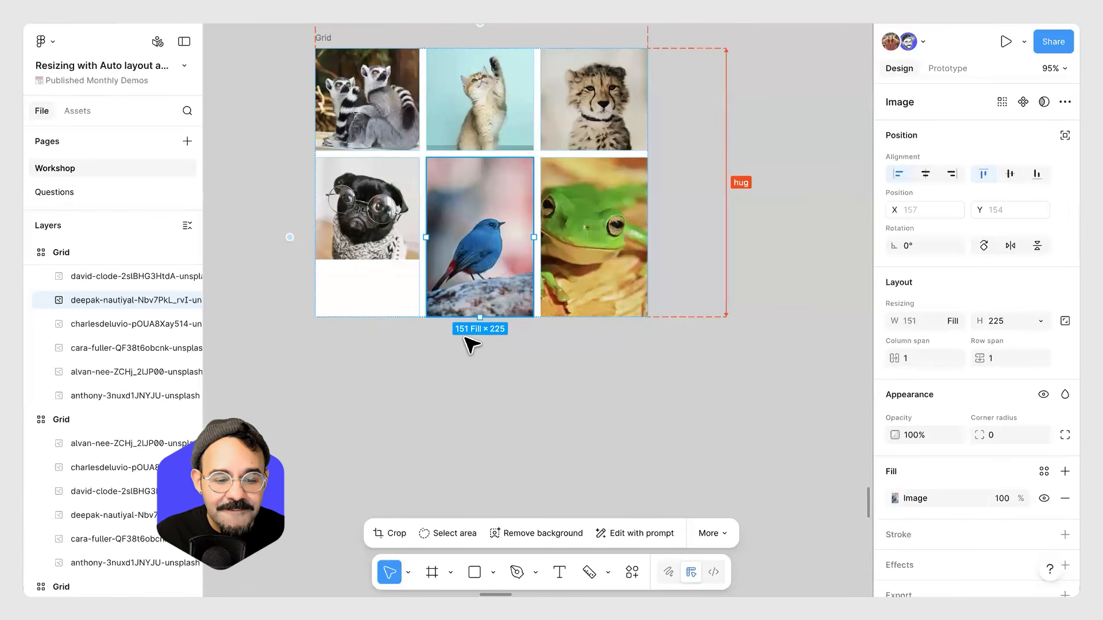
{"action": "left_click_drag", "start_coordinate": [534, 237], "coordinate": [585, 237]}
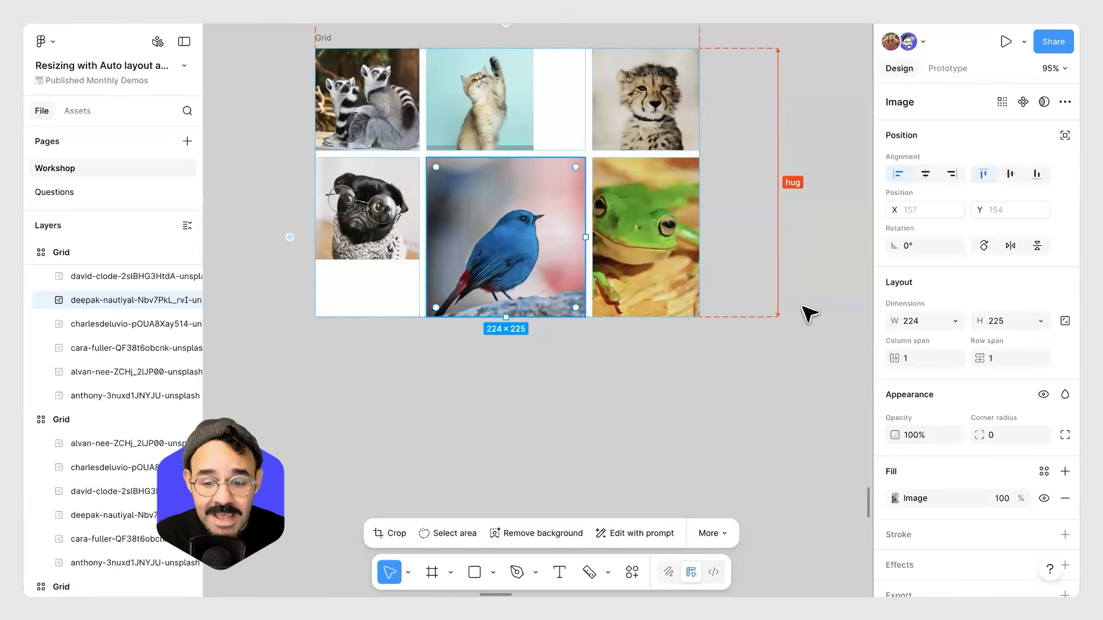
{"action": "left_click", "coordinate": [647, 265]}
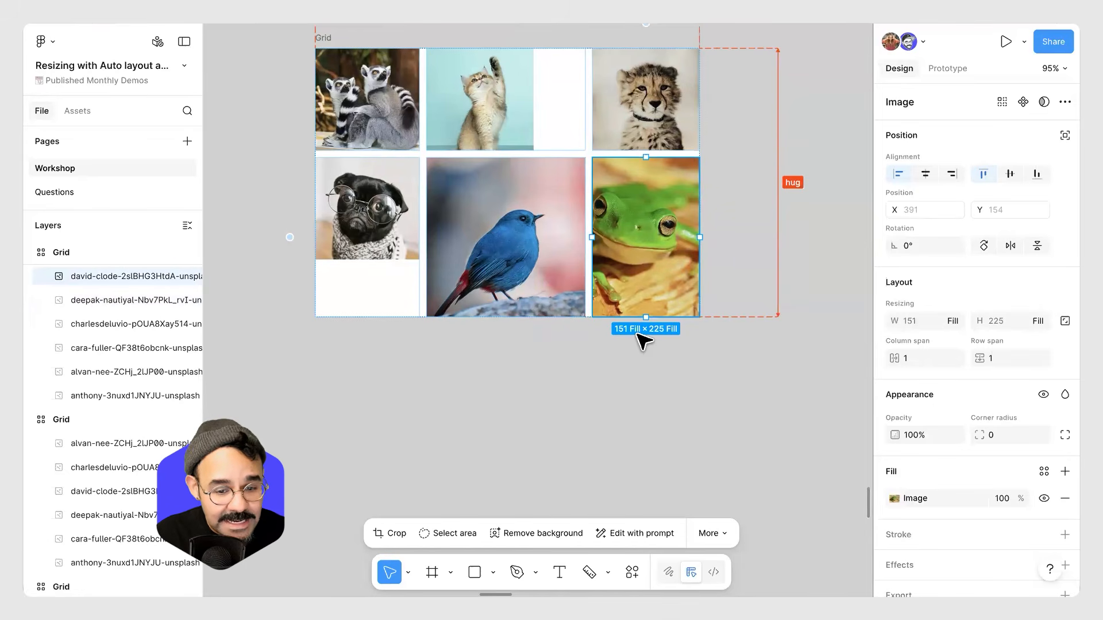
Inspect the sizing of the small Grid frame and its cat and bird images.
{"action": "left_click", "coordinate": [324, 38]}
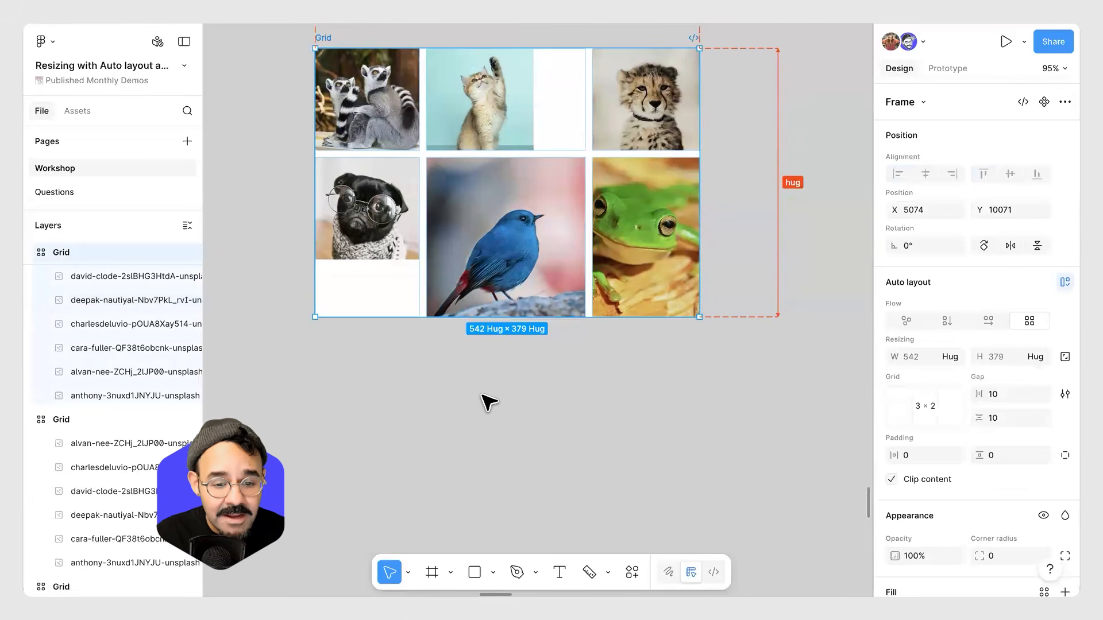
{"action": "scroll", "coordinate": [480, 400], "scroll_direction": "up", "scroll_amount": 1}
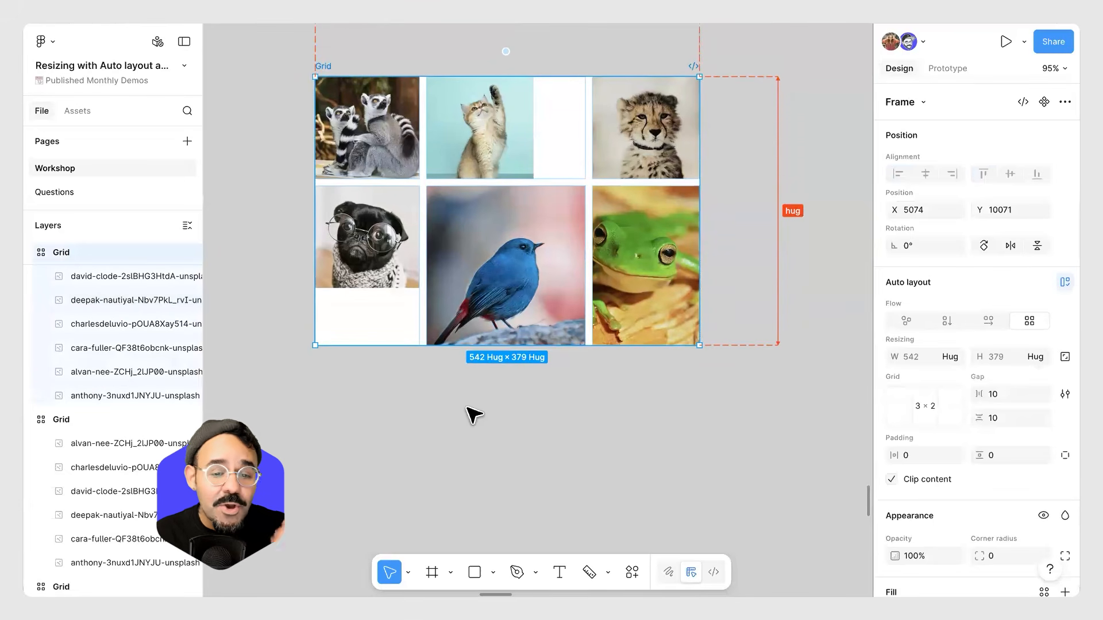
{"action": "left_click", "coordinate": [486, 160]}
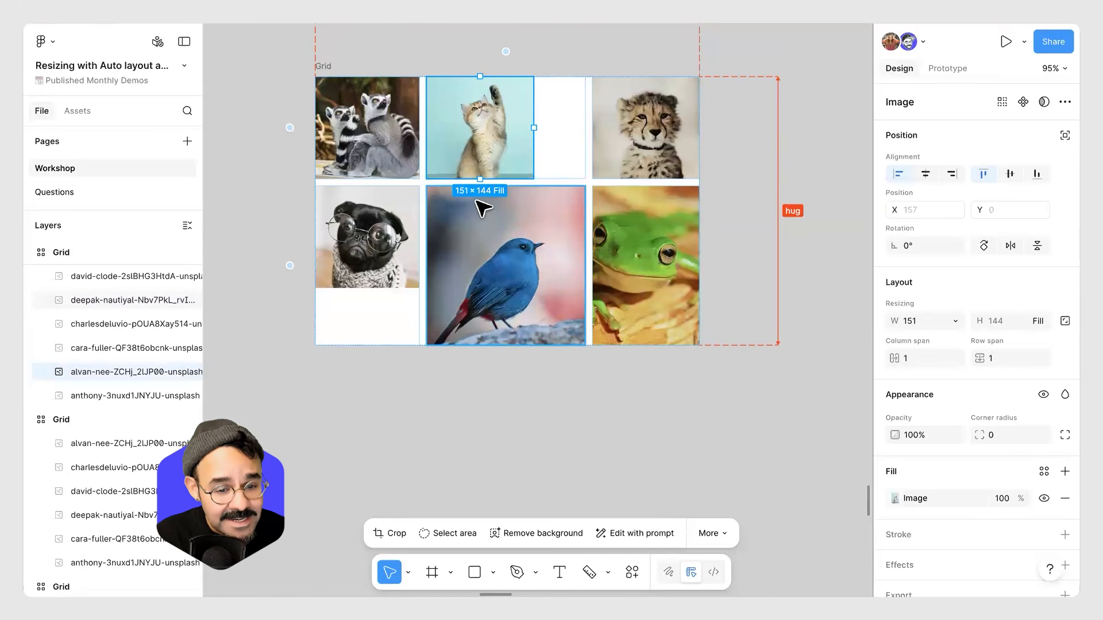
{"action": "left_click", "coordinate": [498, 266]}
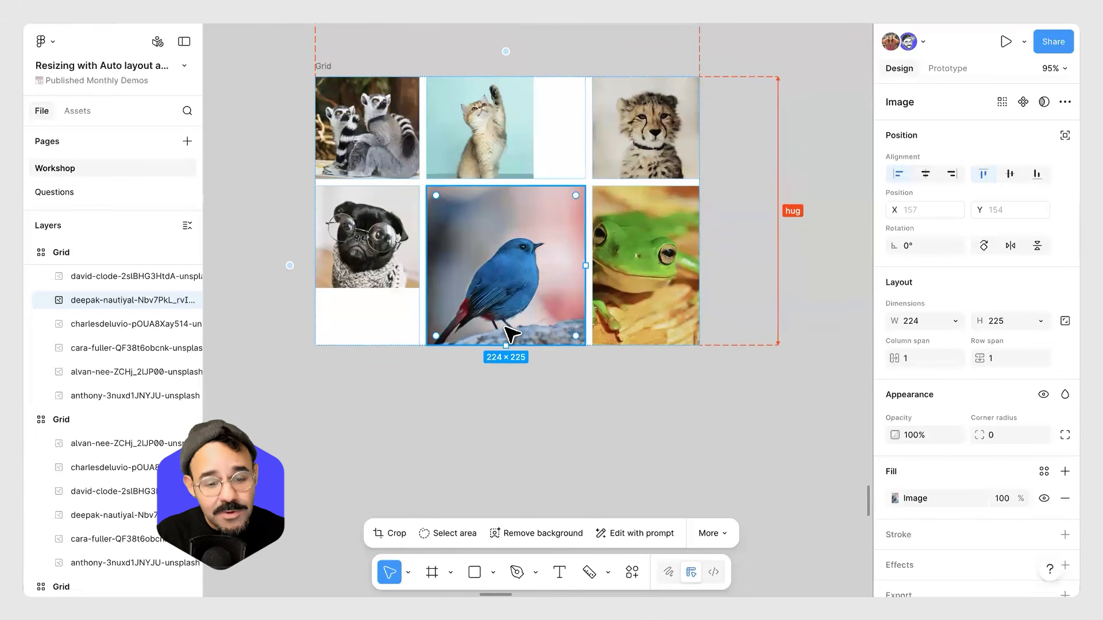
Undo the bird image resizing in the small grid.
{"action": "left_click", "coordinate": [515, 402]}
{"action": "key", "text": "ctrl+z"}
{"action": "key", "text": "ctrl+z"}
{"action": "key", "text": "ctrl+z"}
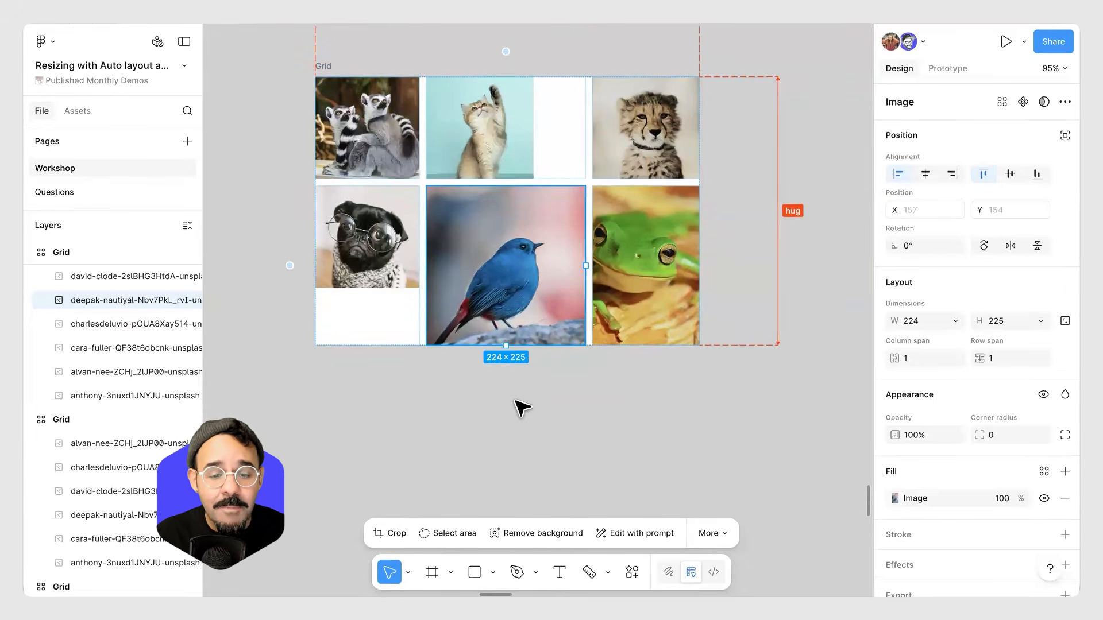
{"action": "scroll", "coordinate": [515, 402], "scroll_direction": "down", "scroll_amount": 5}
{"action": "key", "text": "ctrl+z"}
{"action": "key", "text": "ctrl+z"}
{"action": "key", "text": "ctrl+z"}
{"action": "key", "text": "ctrl+z"}
{"action": "left_click", "coordinate": [484, 407]}
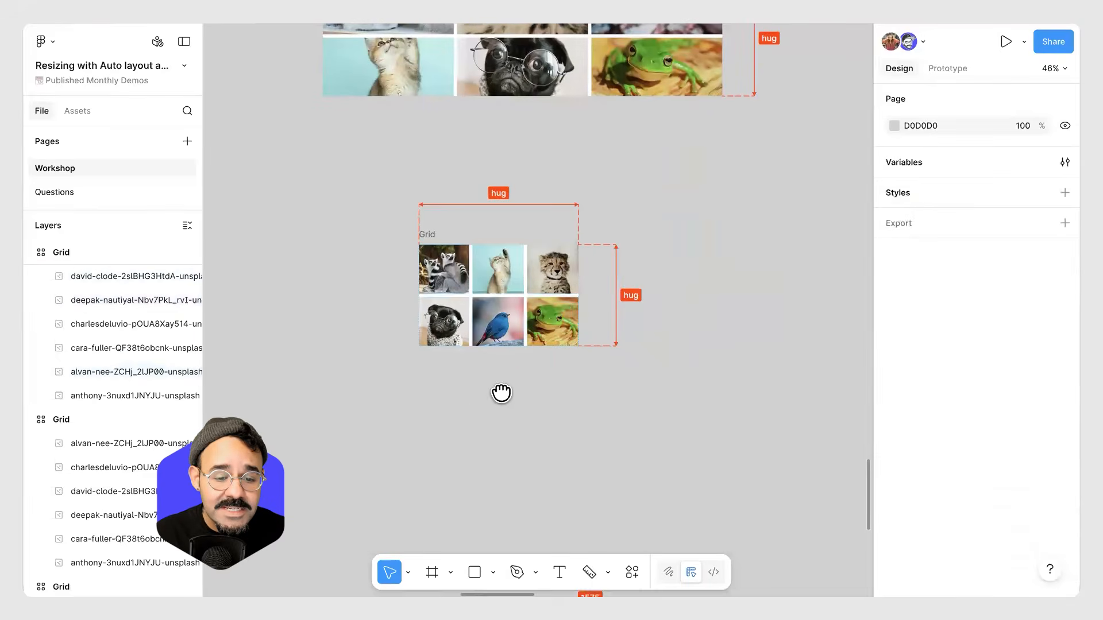
Try to shrink the Transaction History header container inside the Table frame.
{"action": "left_click_drag", "start_coordinate": [468, 420], "coordinate": [504, 391]}
{"action": "scroll", "coordinate": [504, 390], "scroll_direction": "down", "scroll_amount": 5}
{"action": "scroll", "coordinate": [492, 307], "scroll_direction": "down", "scroll_amount": 2}
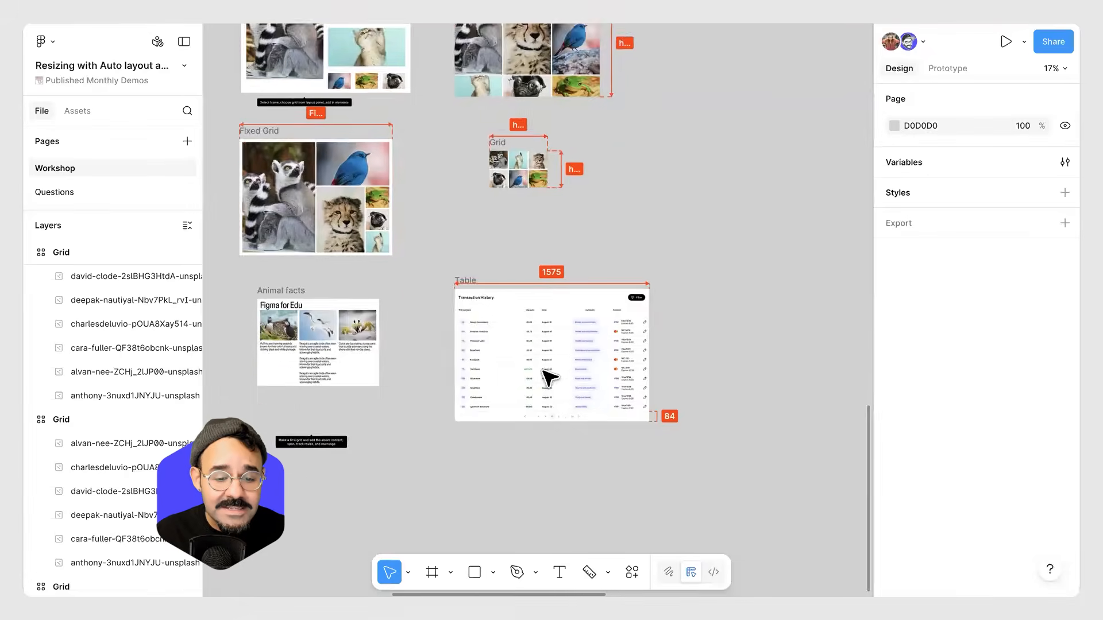
{"action": "scroll", "coordinate": [546, 376], "scroll_direction": "up", "scroll_amount": 4}
{"action": "scroll", "coordinate": [544, 280], "scroll_direction": "up", "scroll_amount": 1}
{"action": "left_click", "coordinate": [561, 239]}
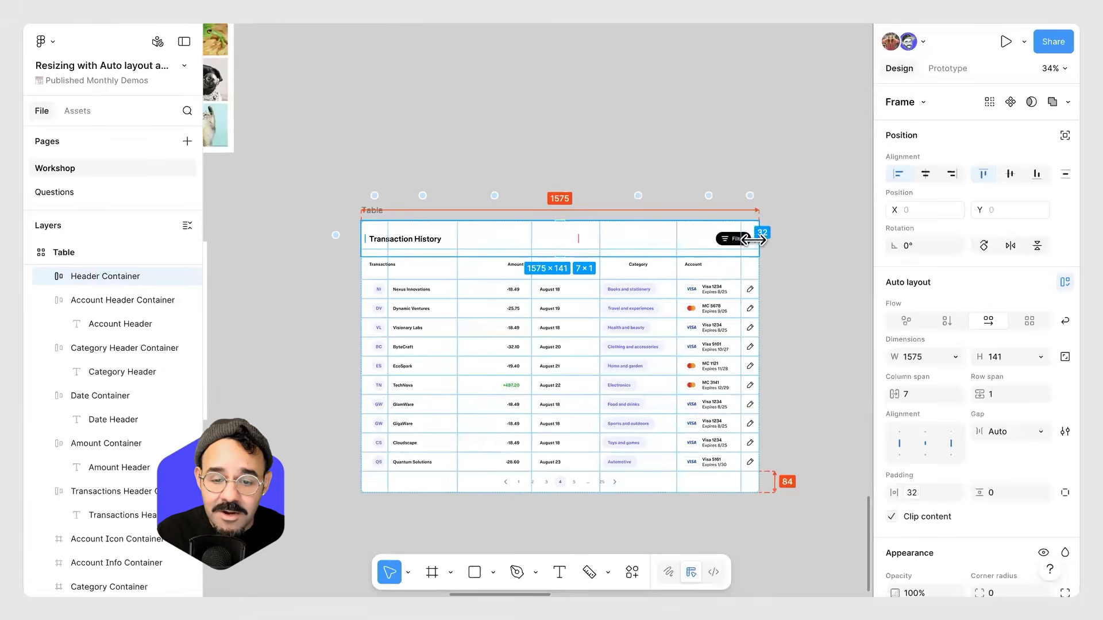
{"action": "scroll", "coordinate": [488, 240], "scroll_direction": "up", "scroll_amount": 2}
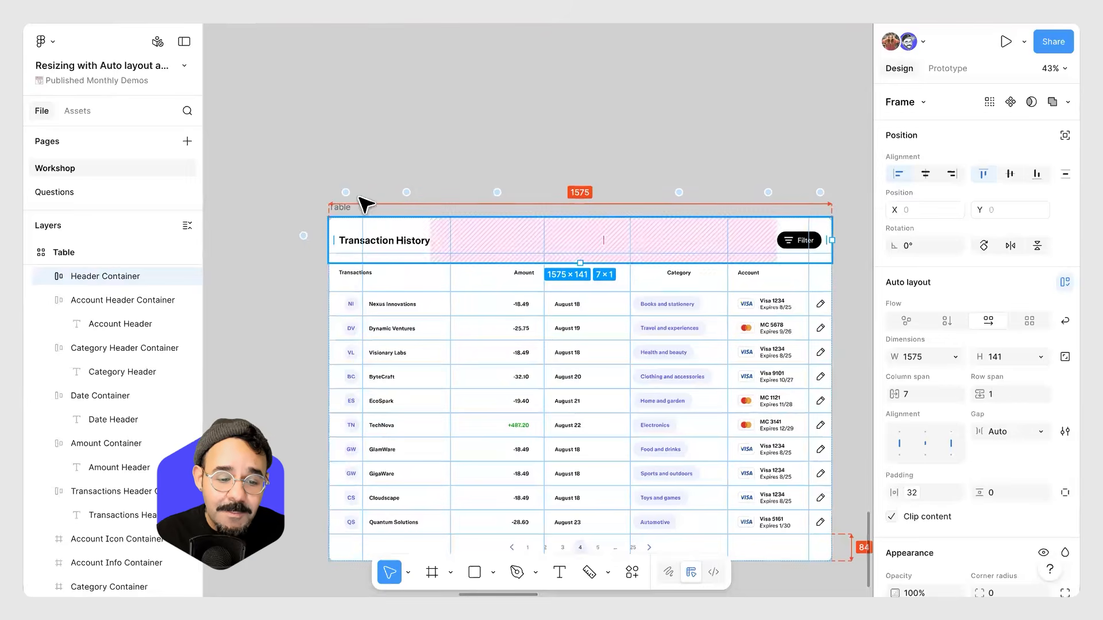
{"action": "left_click_drag", "start_coordinate": [831, 240], "coordinate": [607, 241]}
{"action": "left_click_drag", "start_coordinate": [779, 248], "coordinate": [544, 251]}
{"action": "mouse_move", "coordinate": [828, 255]}
{"action": "left_mouse_down"}
{"action": "mouse_move", "coordinate": [467, 251]}
{"action": "mouse_move", "coordinate": [828, 259]}
{"action": "left_mouse_up"}
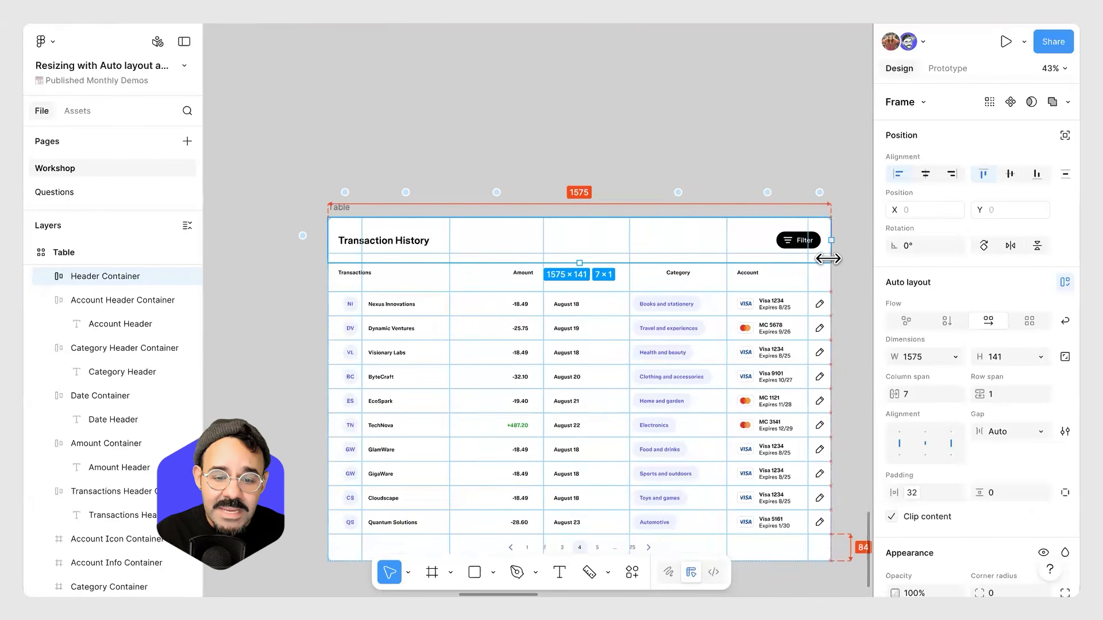
{"action": "left_click", "coordinate": [615, 107]}
Look over the Animal facts layout and switch to the Questions page and back to Workshop.
{"action": "scroll", "coordinate": [552, 112], "scroll_direction": "down", "scroll_amount": 3}
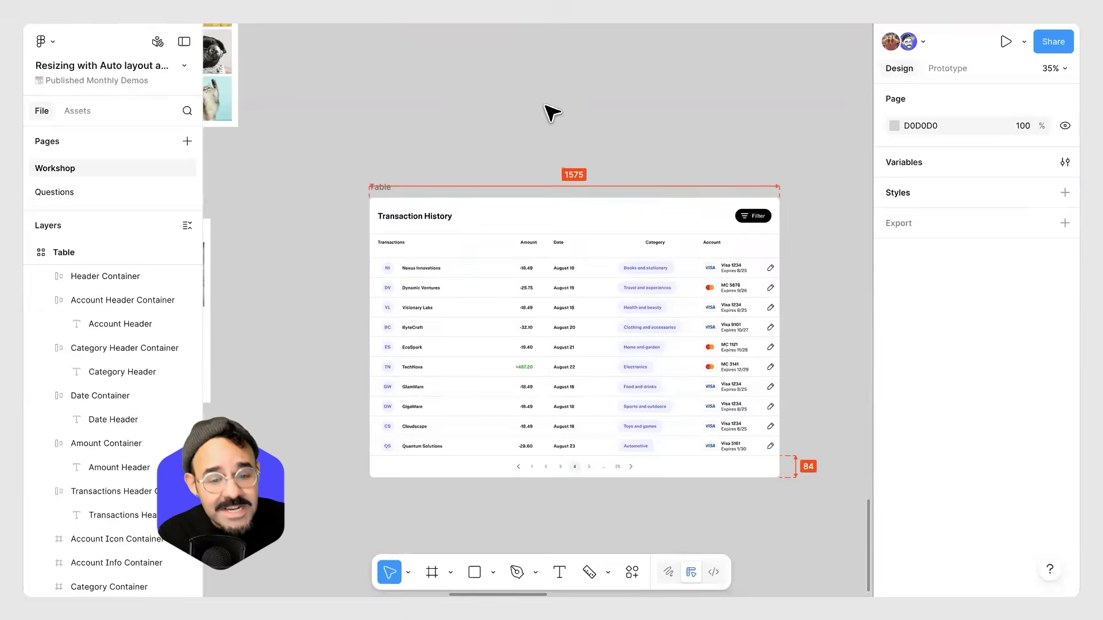
{"action": "scroll", "coordinate": [569, 196], "scroll_direction": "up", "scroll_amount": 5}
{"action": "scroll", "coordinate": [569, 195], "scroll_direction": "left", "scroll_amount": 3}
{"action": "scroll", "coordinate": [577, 183], "scroll_direction": "left", "scroll_amount": 5}
{"action": "scroll", "coordinate": [576, 183], "scroll_direction": "down", "scroll_amount": 3}
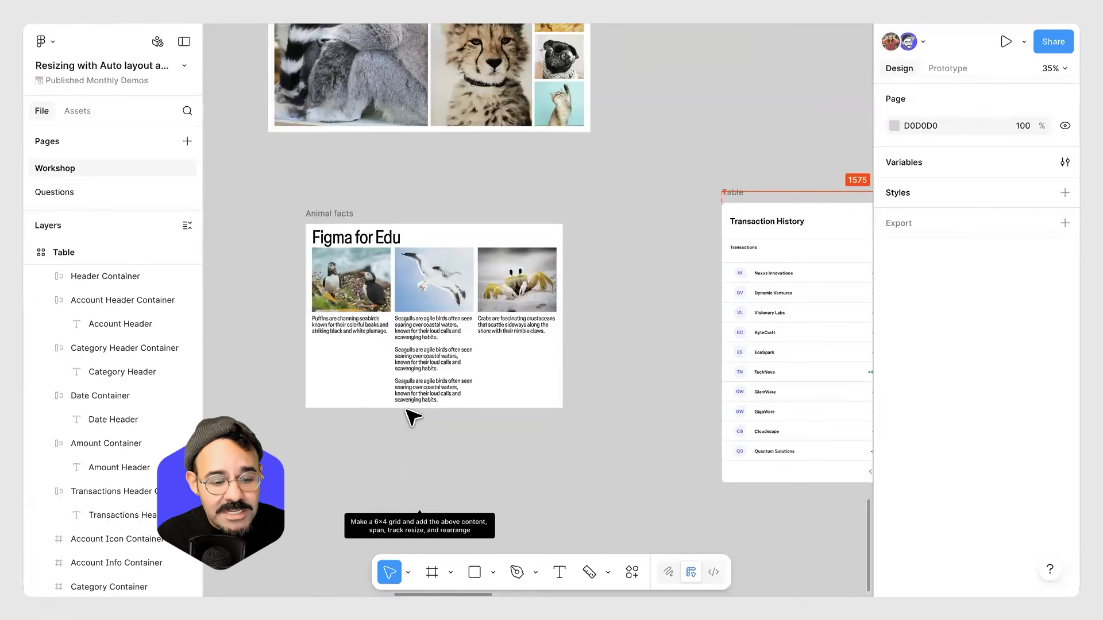
{"action": "scroll", "coordinate": [418, 412], "scroll_direction": "down", "scroll_amount": 4}
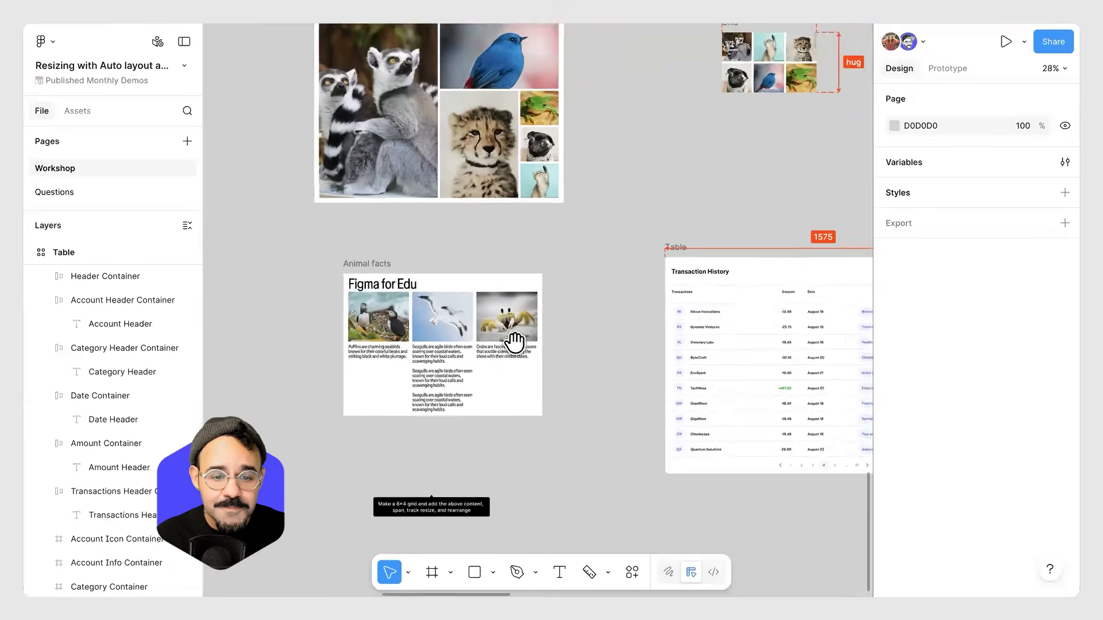
{"action": "scroll", "coordinate": [515, 344], "scroll_direction": "up", "scroll_amount": 3}
{"action": "scroll", "coordinate": [515, 344], "scroll_direction": "left", "scroll_amount": 3}
{"action": "left_click", "coordinate": [110, 191]}
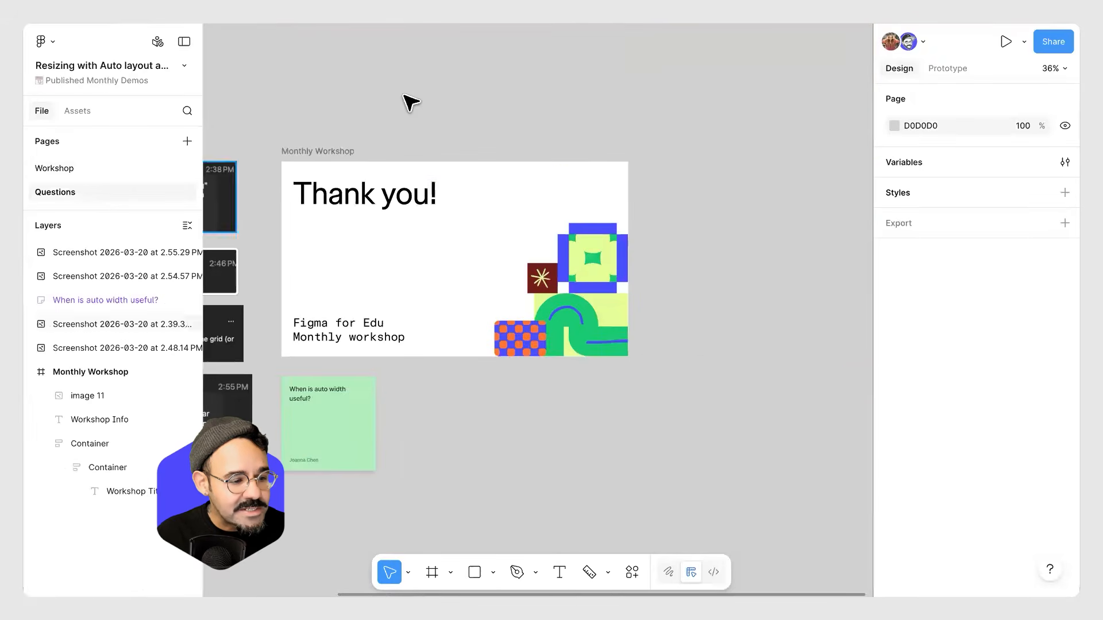
{"action": "left_click", "coordinate": [46, 170]}
Draw a rectangle about 859 × 549 below the Animal facts layout.
{"action": "scroll", "coordinate": [418, 424], "scroll_direction": "down", "scroll_amount": 8}
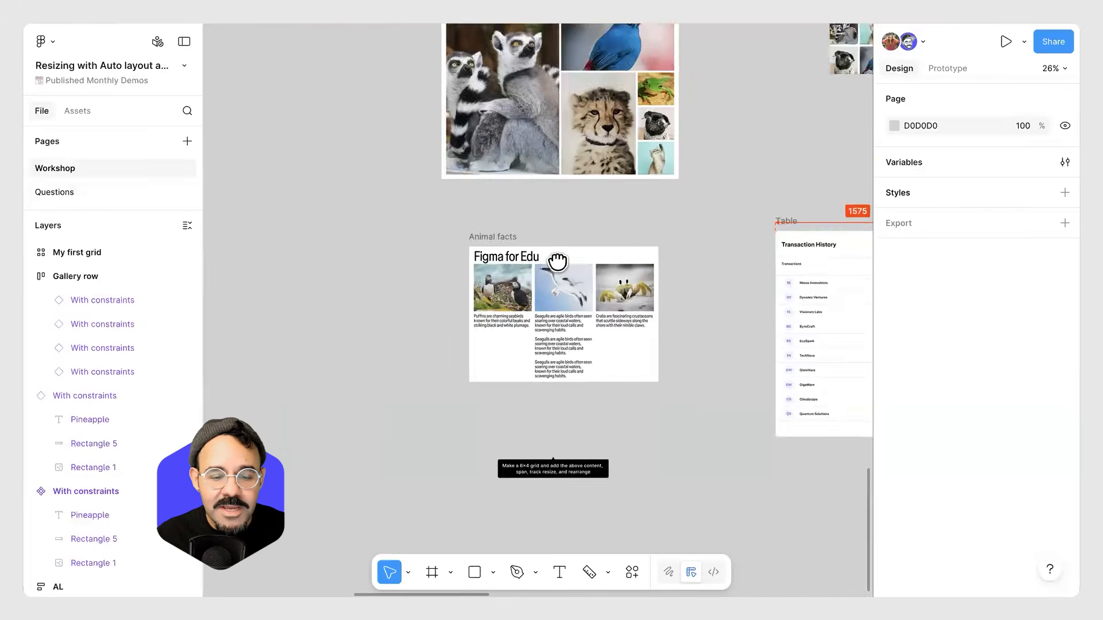
{"action": "scroll", "coordinate": [394, 337], "scroll_direction": "left", "scroll_amount": 2}
{"action": "scroll", "coordinate": [356, 368], "scroll_direction": "up", "scroll_amount": 1}
{"action": "key", "text": "f"}
{"action": "key", "text": "r"}
{"action": "left_click_drag", "start_coordinate": [337, 276], "coordinate": [520, 394]}
{"action": "scroll", "coordinate": [424, 351], "scroll_direction": "up", "scroll_amount": 5}
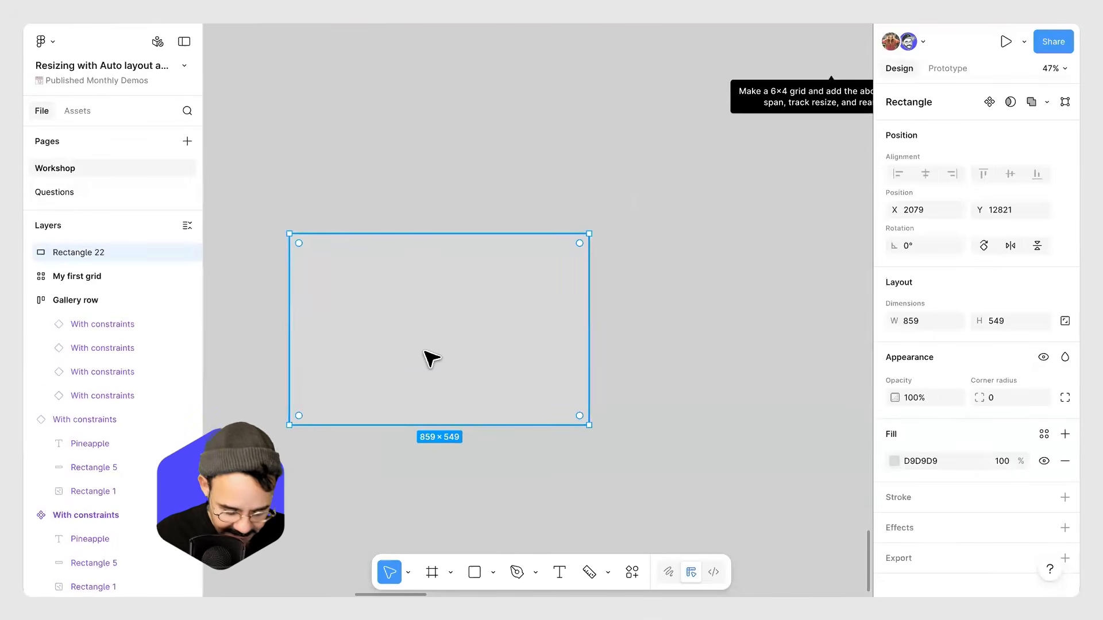
Measure the rectangle's width and height with the Measure tool.
{"action": "key", "text": "shift+m"}
{"action": "left_click_drag", "start_coordinate": [288, 310], "coordinate": [580, 330]}
{"action": "left_click_drag", "start_coordinate": [450, 303], "coordinate": [442, 185]}
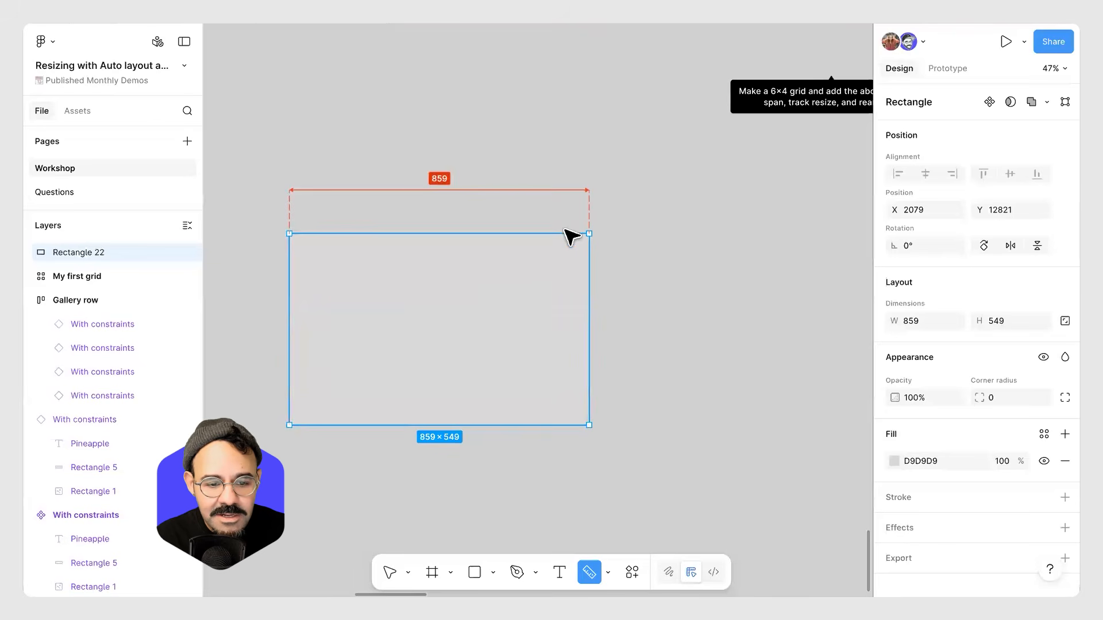
{"action": "left_click_drag", "start_coordinate": [558, 232], "coordinate": [563, 423]}
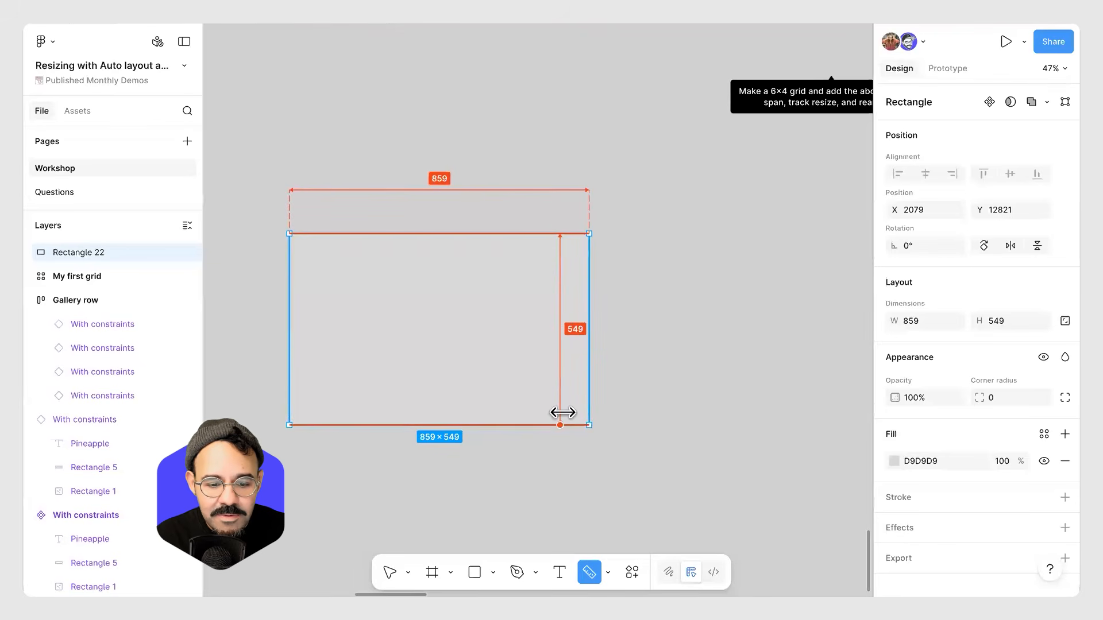
{"action": "left_click_drag", "start_coordinate": [567, 329], "coordinate": [644, 337]}
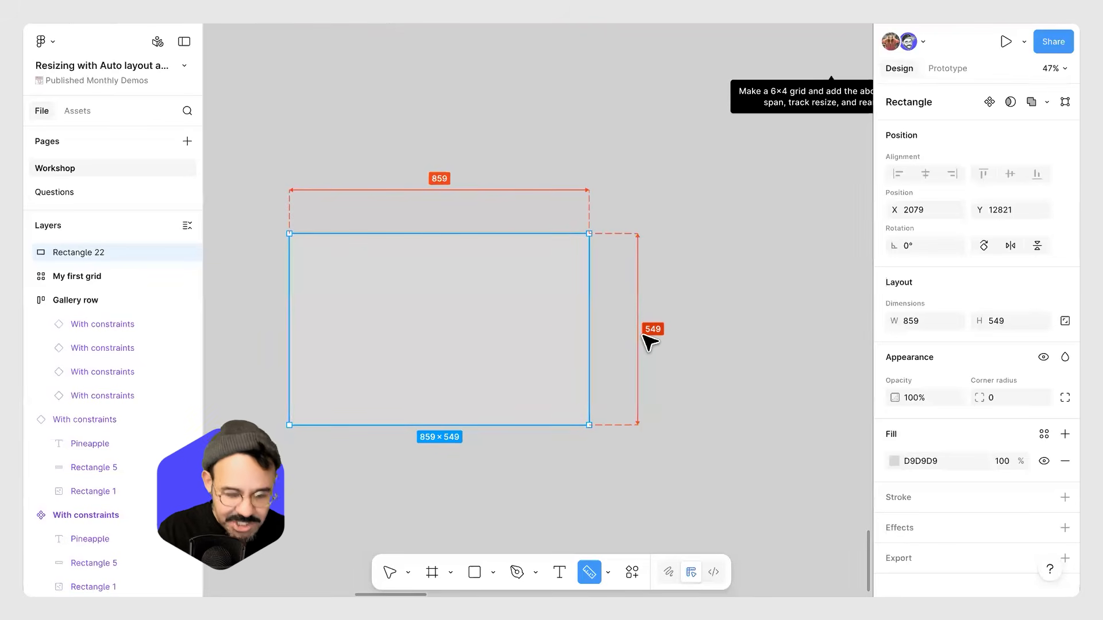
Toggle annotation visibility on and off, open the measurement tool options, and switch into Dev Mode and back.
{"action": "key", "text": "shift+y"}
{"action": "key", "text": "shift+y"}
{"action": "key", "text": "shift+y"}
{"action": "key", "text": "shift+y"}
{"action": "key", "text": "shift+y"}
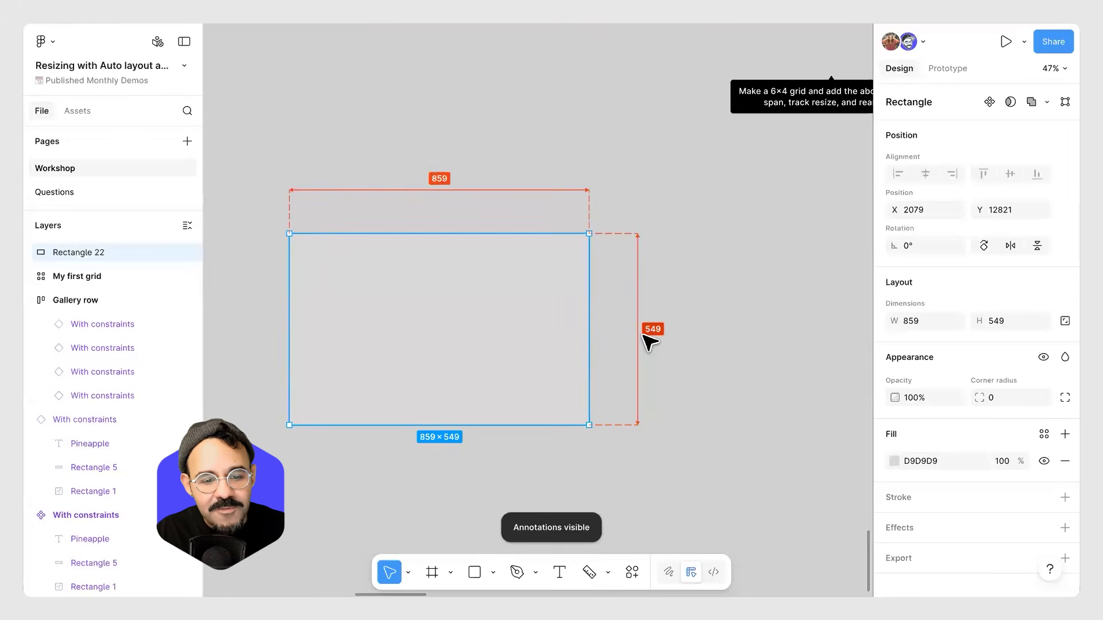
{"action": "key", "text": "shift+y"}
{"action": "key", "text": "shift+y"}
{"action": "key", "text": "shift+y"}
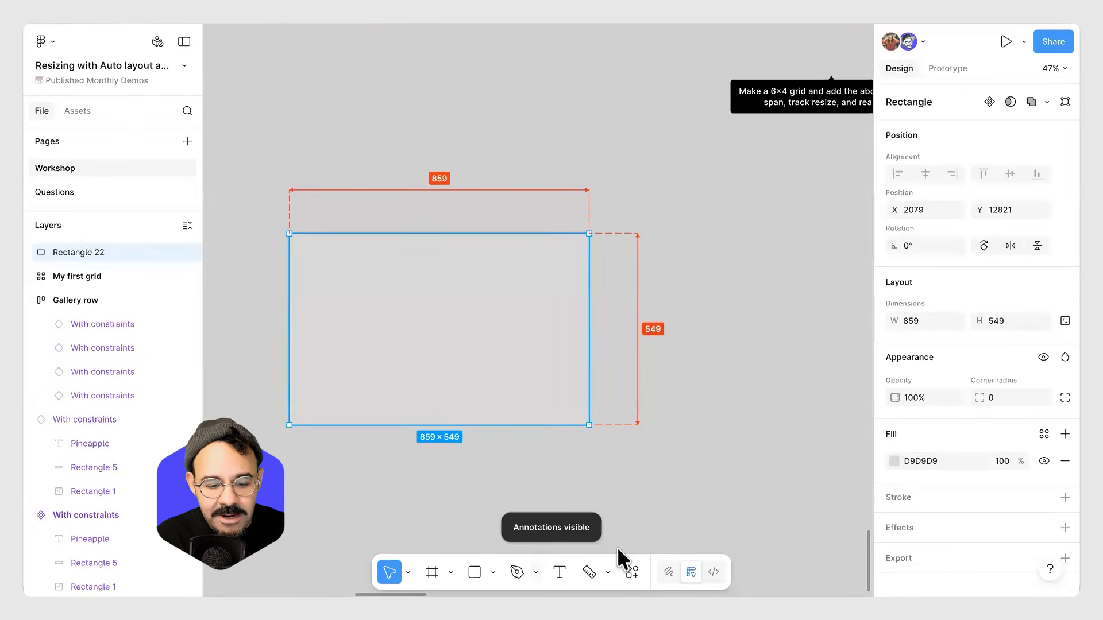
{"action": "left_click", "coordinate": [607, 570]}
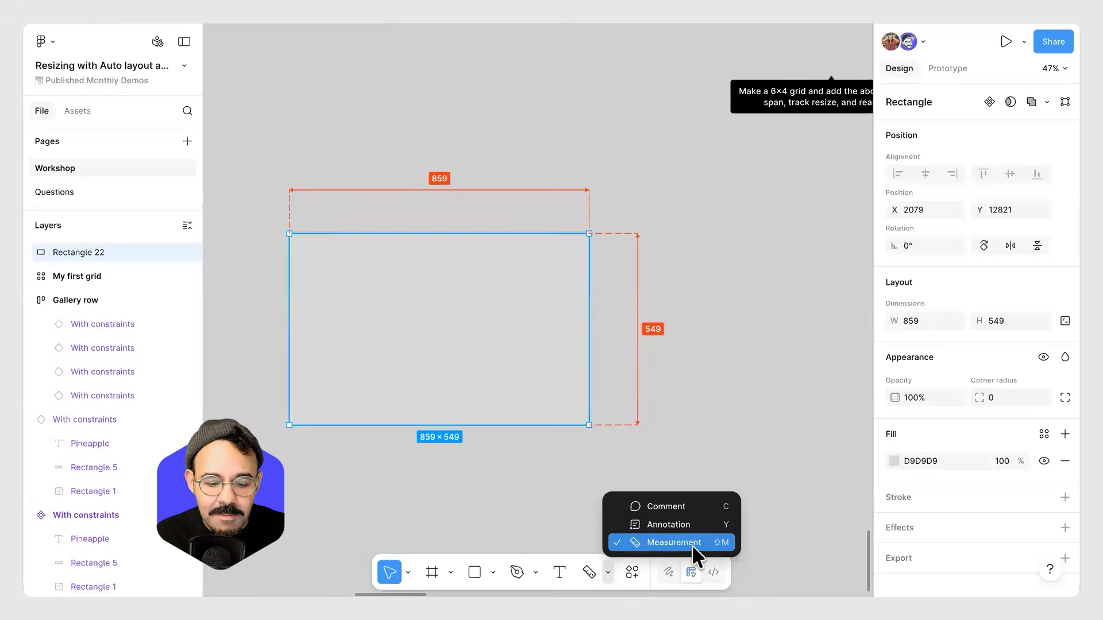
{"action": "left_click", "coordinate": [455, 473]}
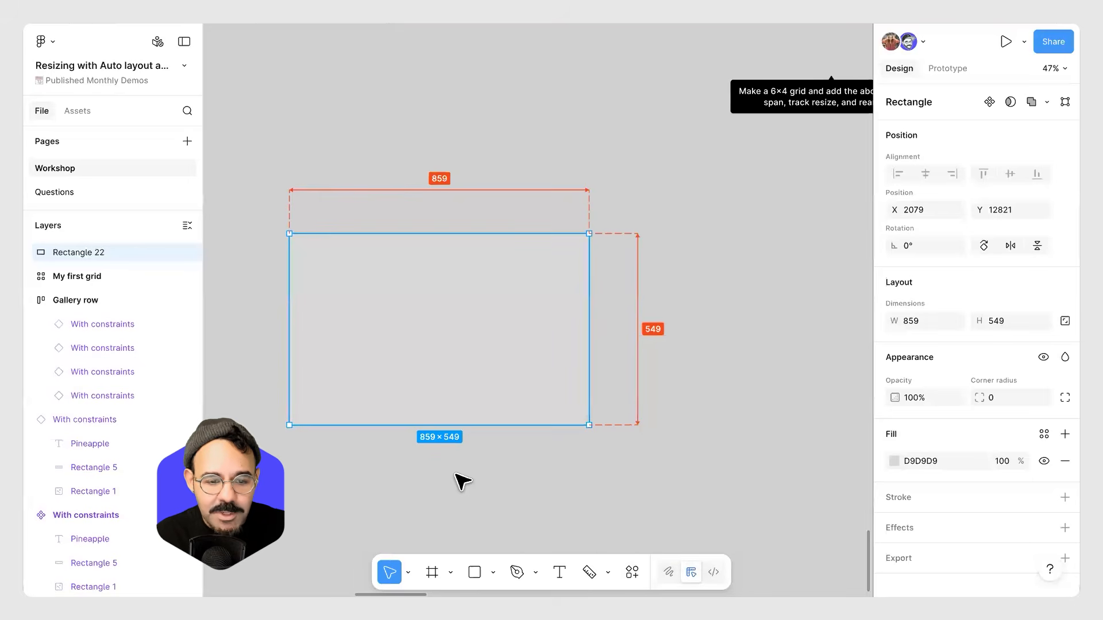
{"action": "key", "text": "shift+y"}
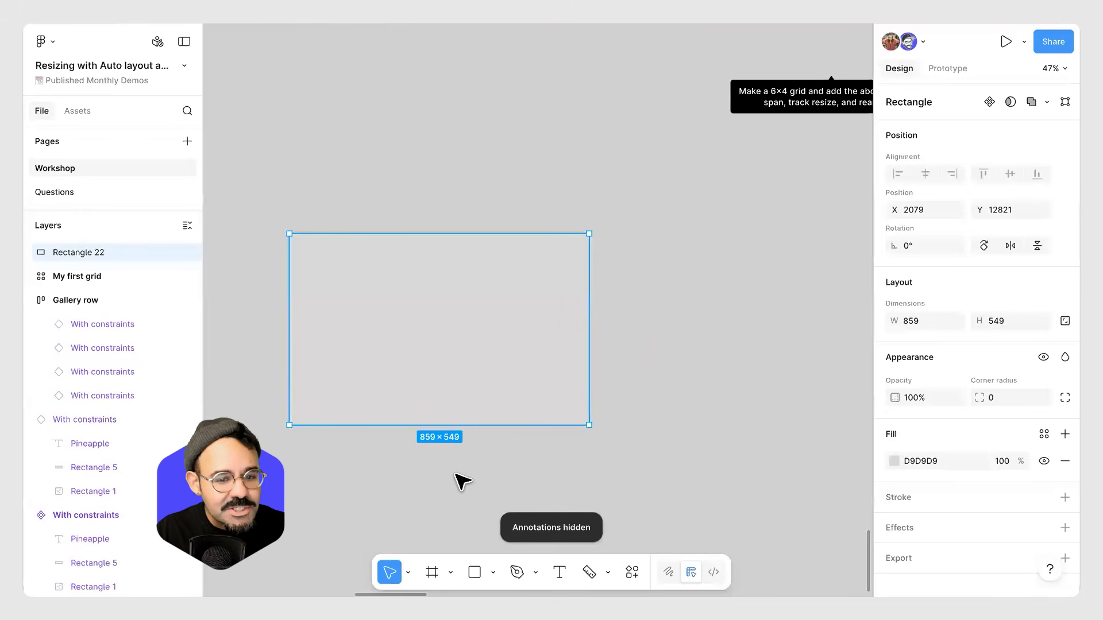
{"action": "key", "text": "shift+y"}
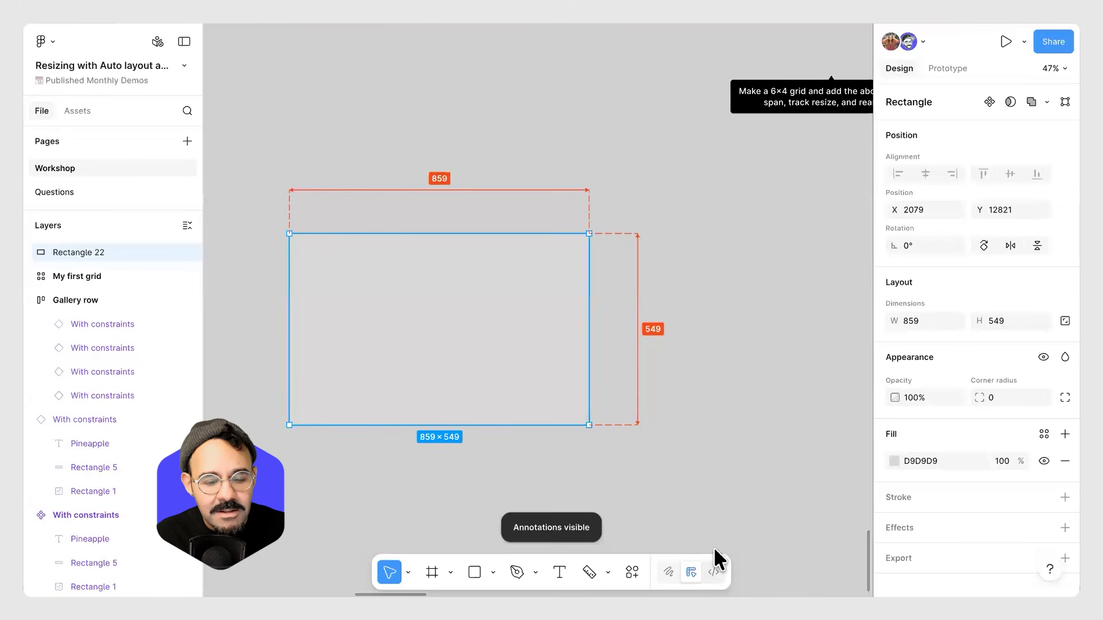
{"action": "key", "text": "shift+d"}
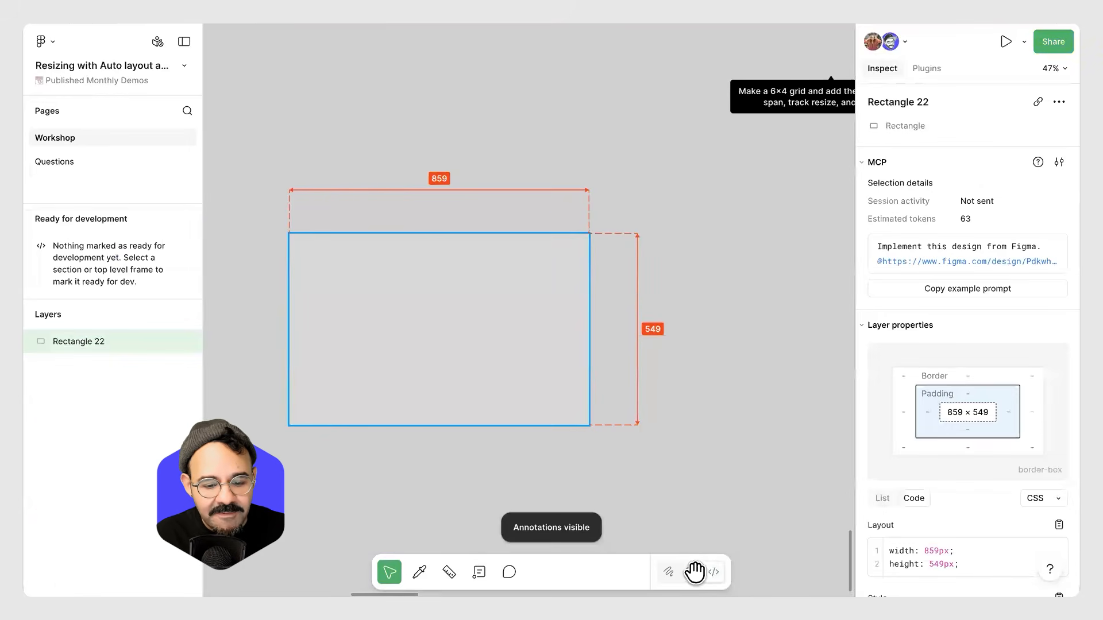
{"action": "left_click", "coordinate": [670, 573]}
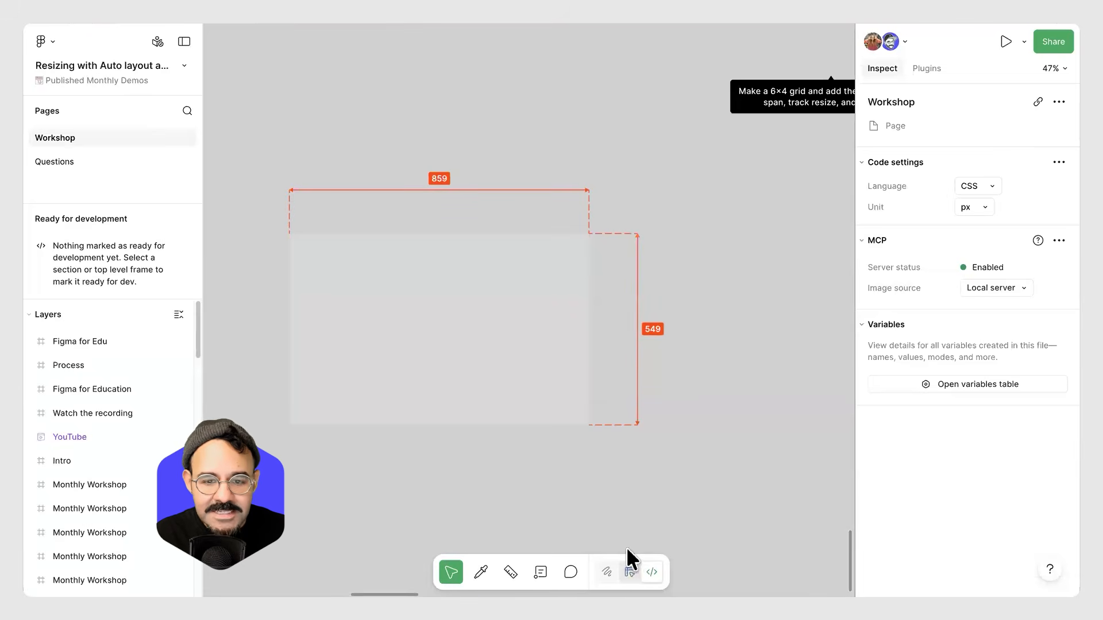
{"action": "key", "text": "shift+d"}
Relabel the rectangle's height measurement.
{"action": "double_click", "coordinate": [657, 329]}
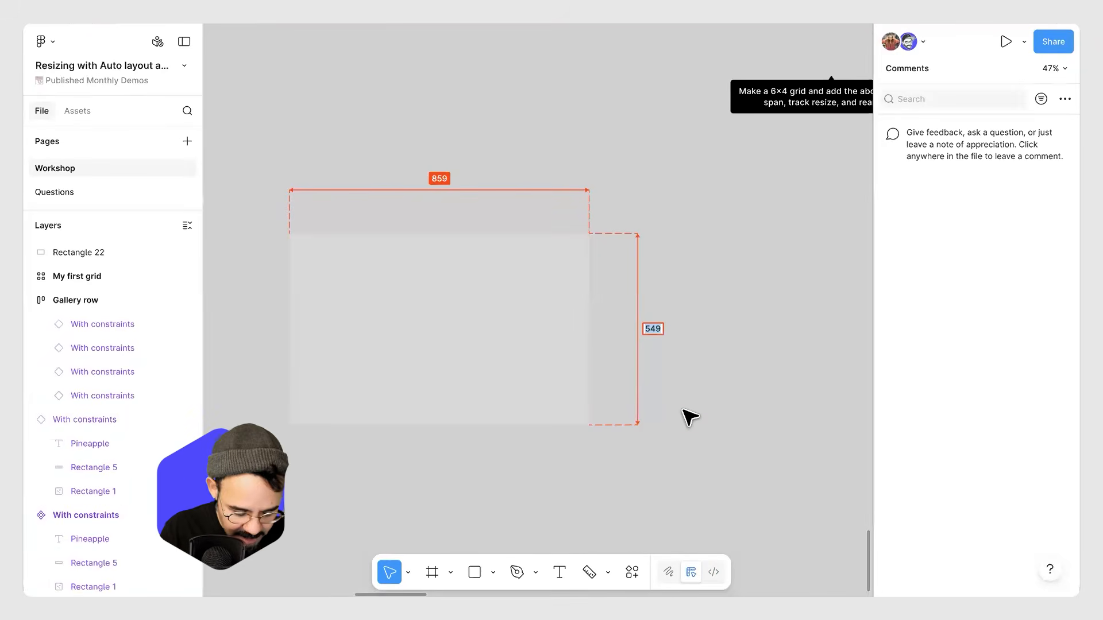
{"action": "type", "text": "Full height"}
{"action": "key", "text": "Return"}
Select the height measurement label and delete the measurement.
{"action": "double_click", "coordinate": [655, 329]}
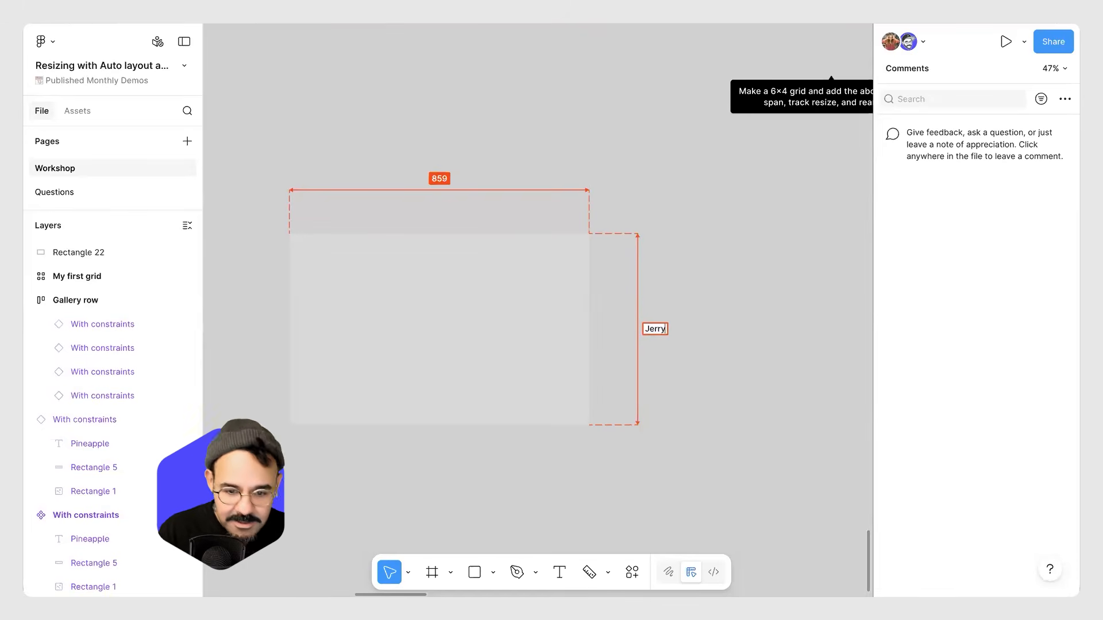
{"action": "double_click", "coordinate": [660, 331]}
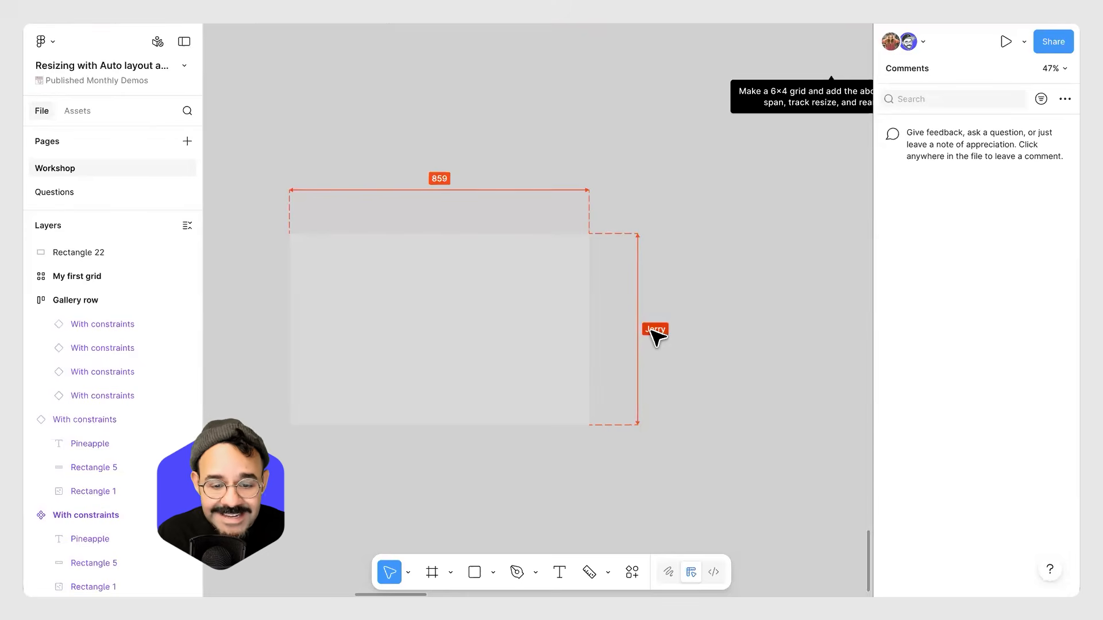
{"action": "key", "text": "Delete"}
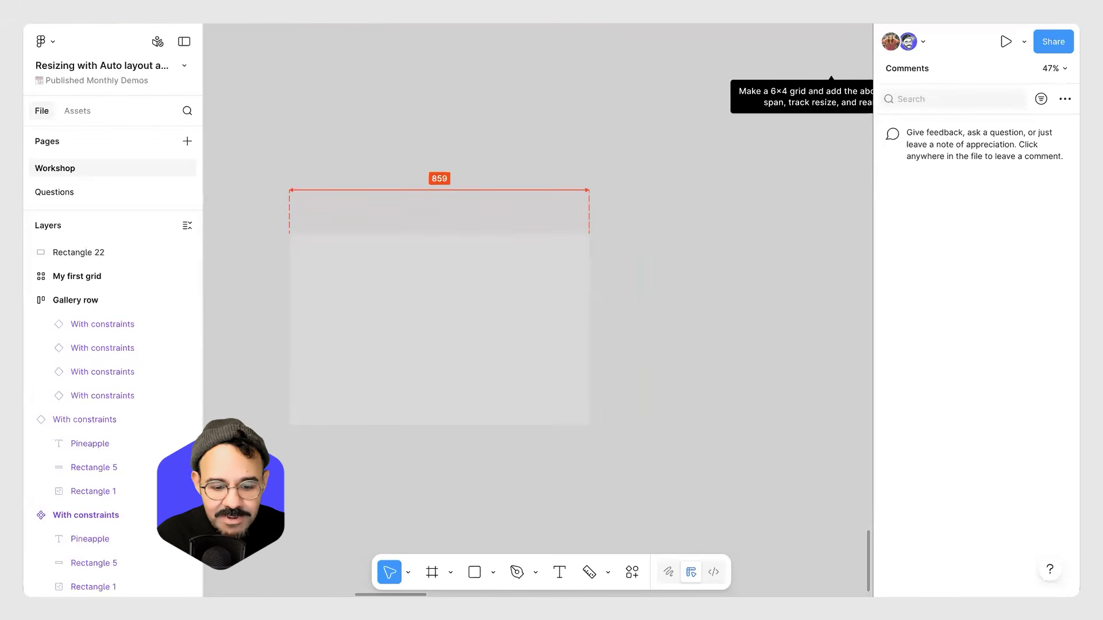
Measure the rectangle's height again with the Measure tool, then return to the Move tool.
{"action": "left_click", "coordinate": [589, 571]}
{"action": "left_click_drag", "start_coordinate": [552, 237], "coordinate": [555, 420]}
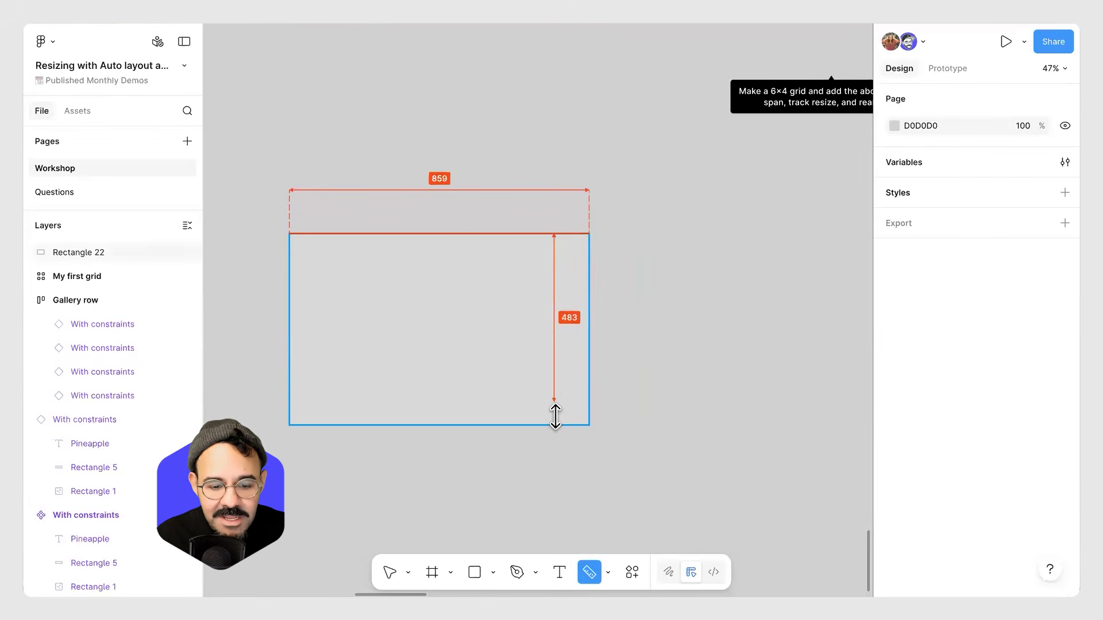
{"action": "left_click_drag", "start_coordinate": [553, 346], "coordinate": [648, 356]}
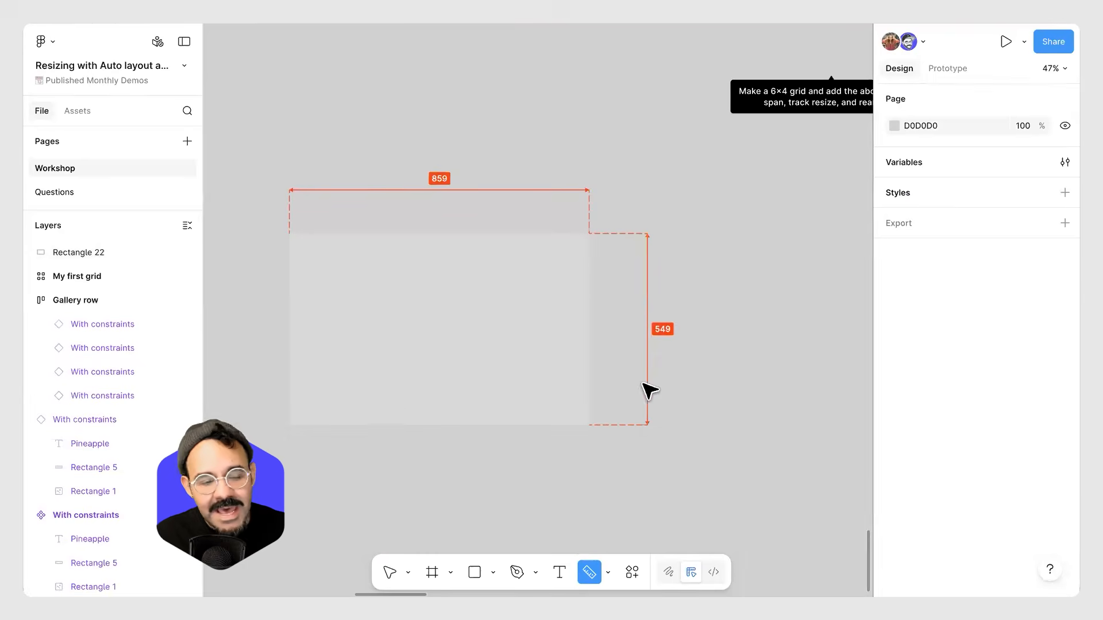
{"action": "left_click", "coordinate": [462, 344]}
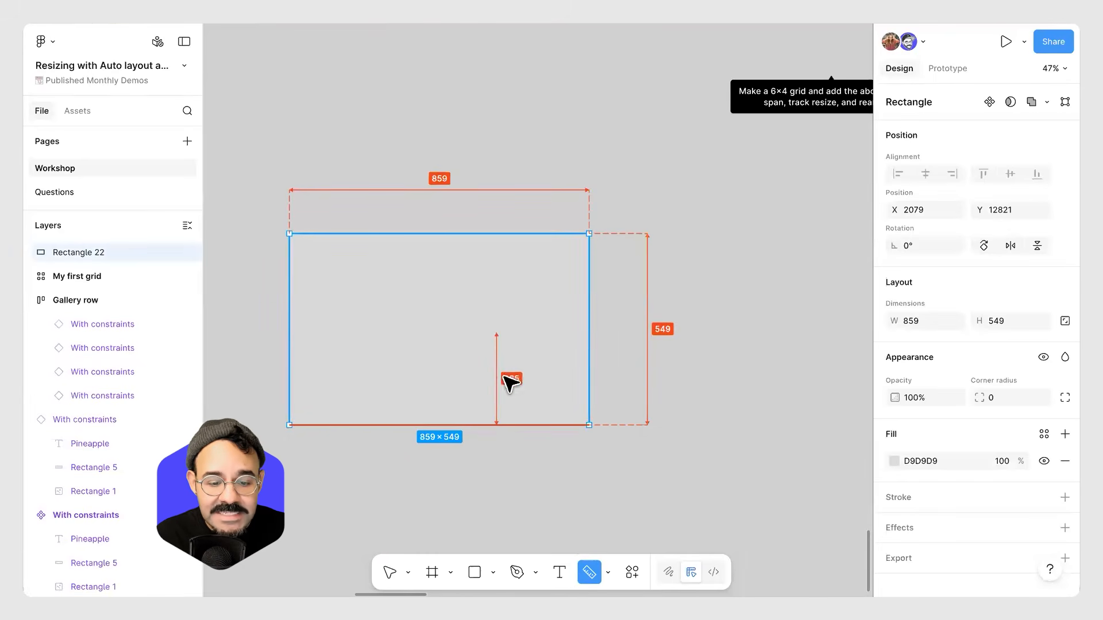
{"action": "key", "text": "v"}
{"action": "left_click_drag", "start_coordinate": [512, 418], "coordinate": [517, 348]}
Switch to the Questions page and read the audience questions in the chat screenshots.
{"action": "left_click", "coordinate": [136, 194]}
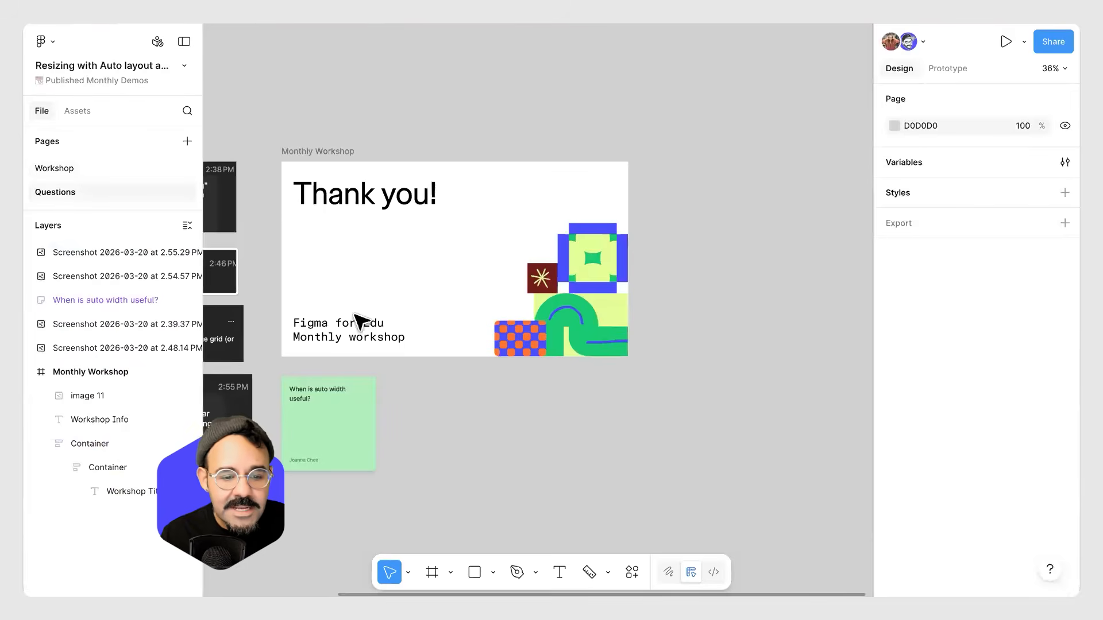
{"action": "left_click_drag", "start_coordinate": [481, 422], "coordinate": [653, 342]}
{"action": "left_click_drag", "start_coordinate": [445, 371], "coordinate": [660, 385]}
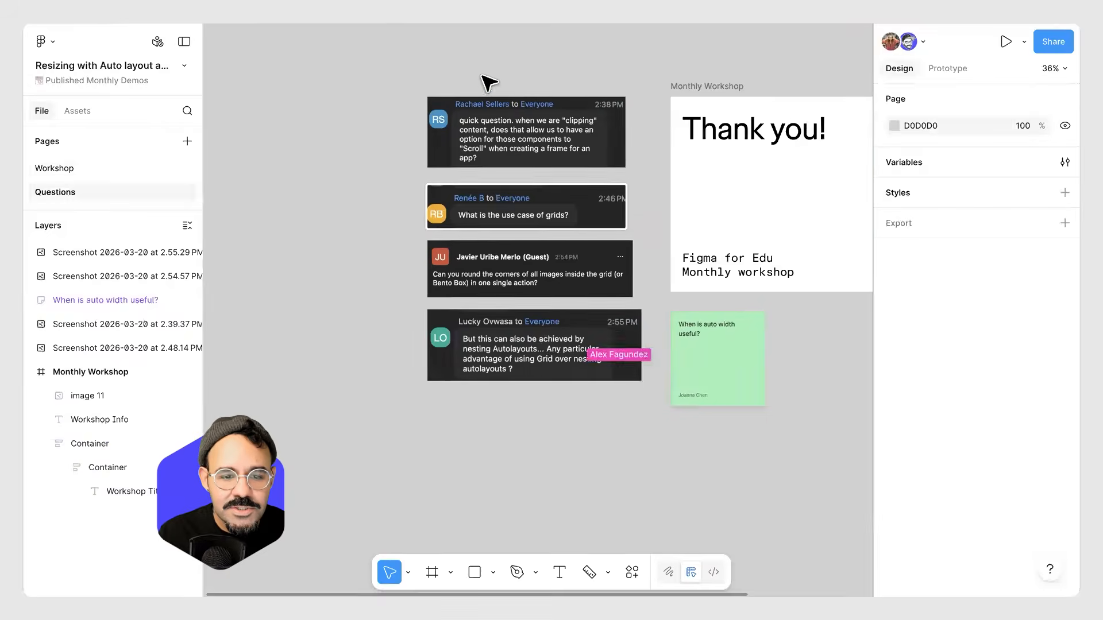
{"action": "scroll", "coordinate": [517, 95], "scroll_direction": "up", "scroll_amount": 2}
{"action": "scroll", "coordinate": [517, 100], "scroll_direction": "up", "scroll_amount": 4}
{"action": "left_click", "coordinate": [376, 239]}
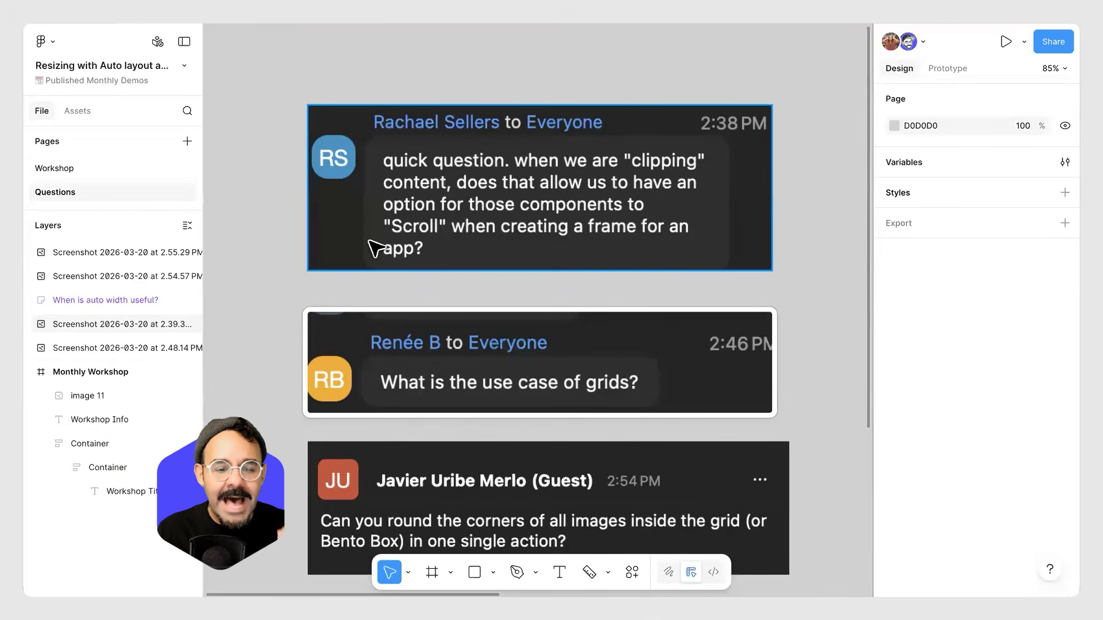
{"action": "scroll", "coordinate": [404, 252], "scroll_direction": "down", "scroll_amount": 6}
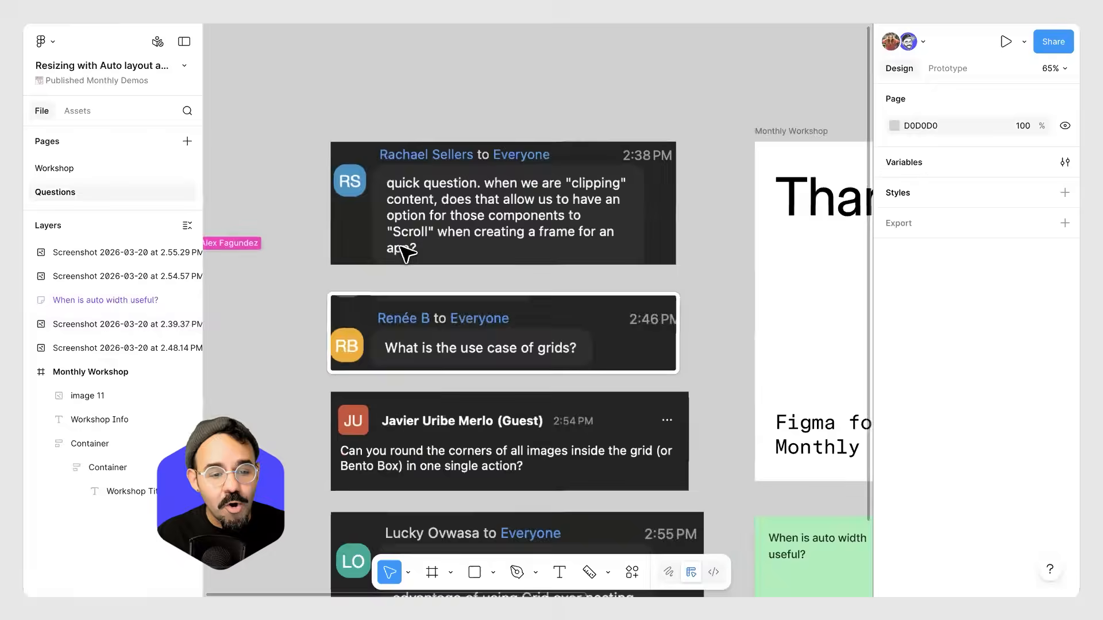
{"action": "left_click_drag", "start_coordinate": [666, 405], "coordinate": [371, 173]}
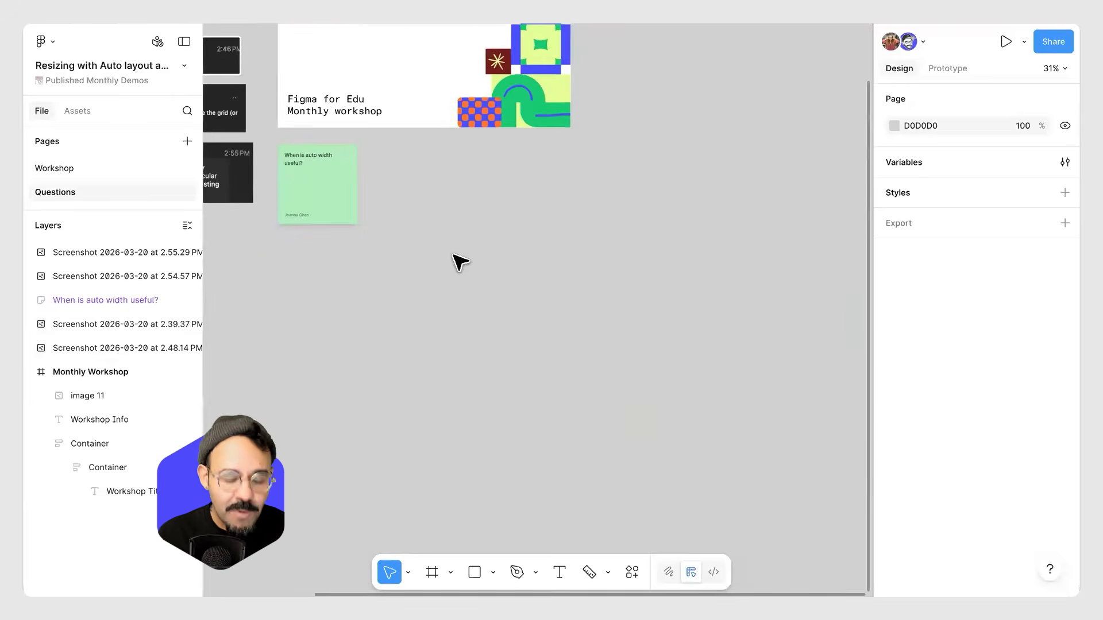
Draw a rectangle about 457 × 372 and duplicate it three times into a row.
{"action": "left_click_drag", "start_coordinate": [446, 250], "coordinate": [546, 337]}
{"action": "key", "text": "ctrl+d"}
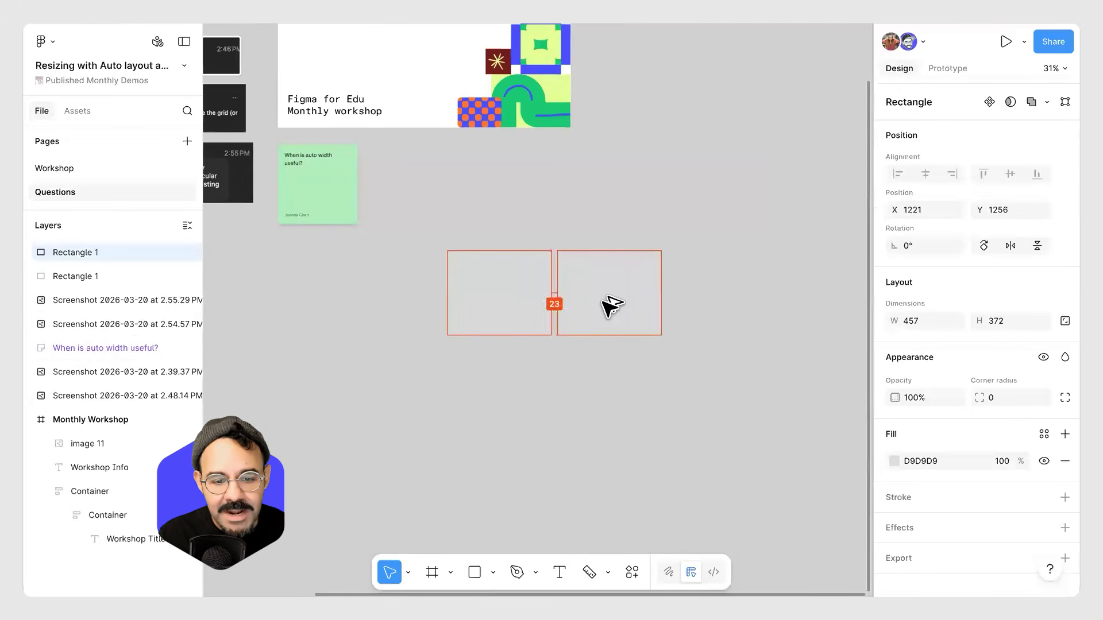
{"action": "key", "text": "ctrl+d"}
{"action": "key", "text": "ctrl+d"}
Select all four rectangles and set their fill to the dark red 3B1616.
{"action": "left_click_drag", "start_coordinate": [787, 296], "coordinate": [480, 401]}
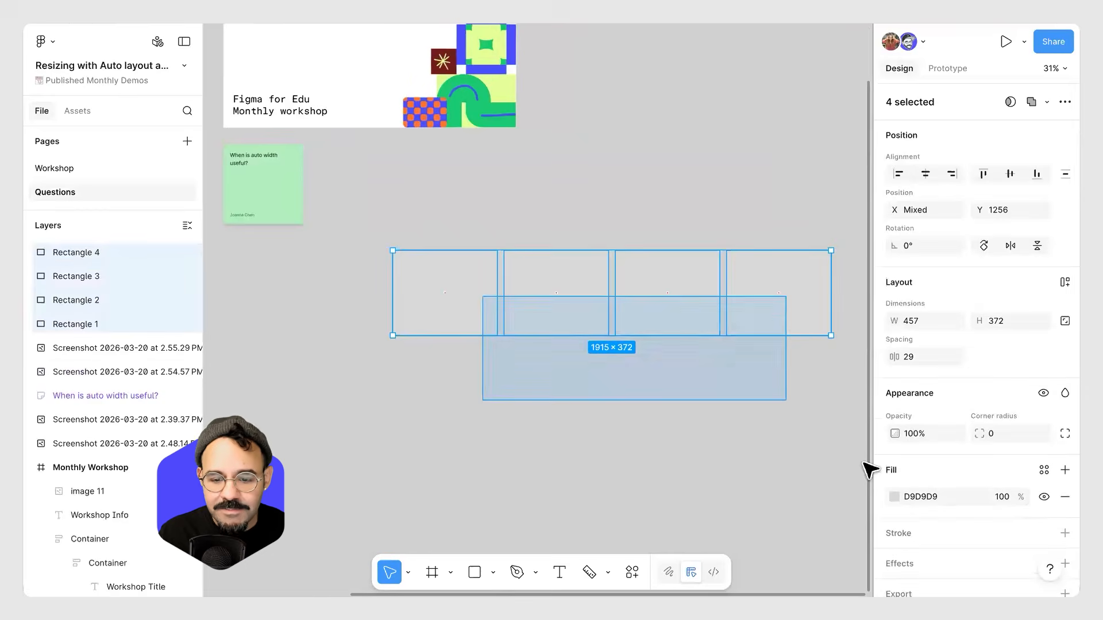
{"action": "left_click", "coordinate": [894, 496]}
{"action": "left_click", "coordinate": [803, 398]}
{"action": "left_click", "coordinate": [575, 408]}
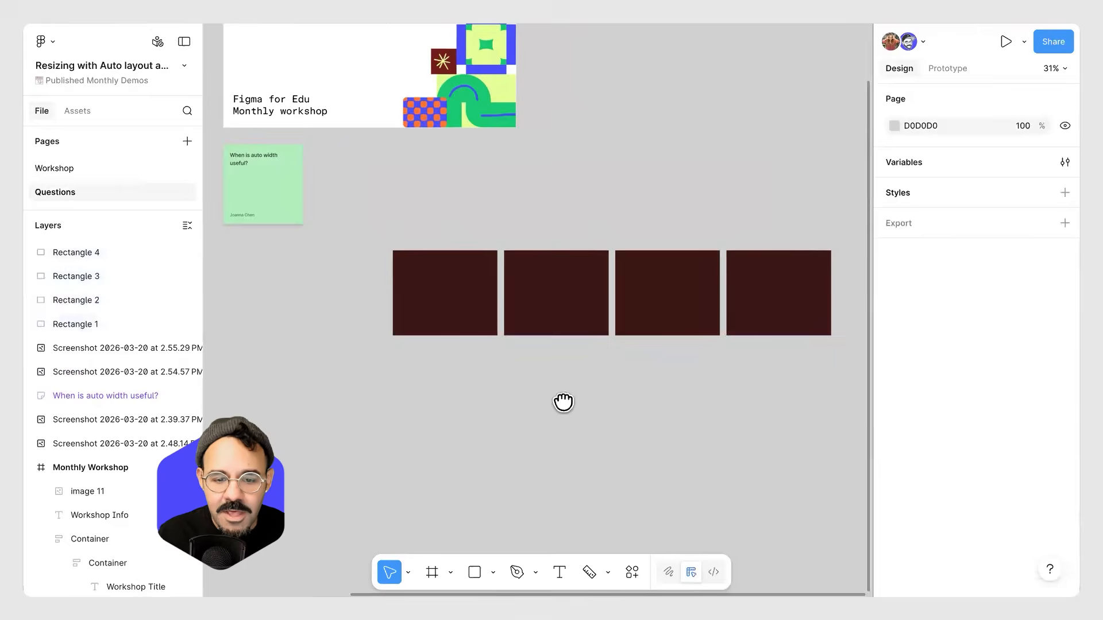
Wrap the four rectangles in a horizontal auto layout frame.
{"action": "scroll", "coordinate": [784, 250], "scroll_direction": "right", "scroll_amount": 2}
{"action": "left_click_drag", "start_coordinate": [813, 233], "coordinate": [340, 395]}
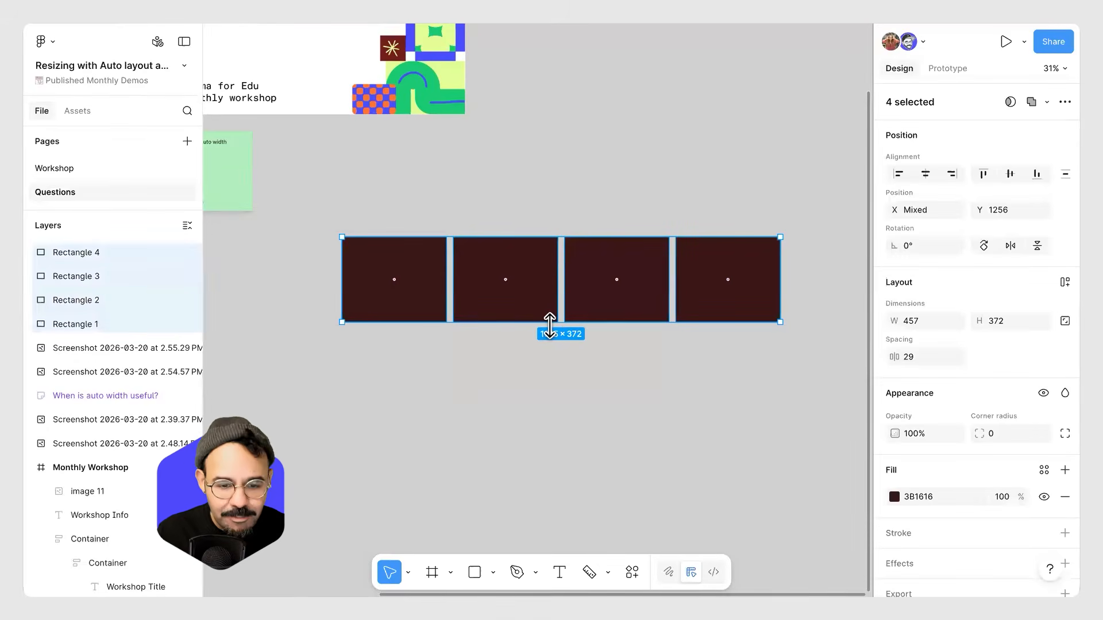
{"action": "key", "text": "shift+a"}
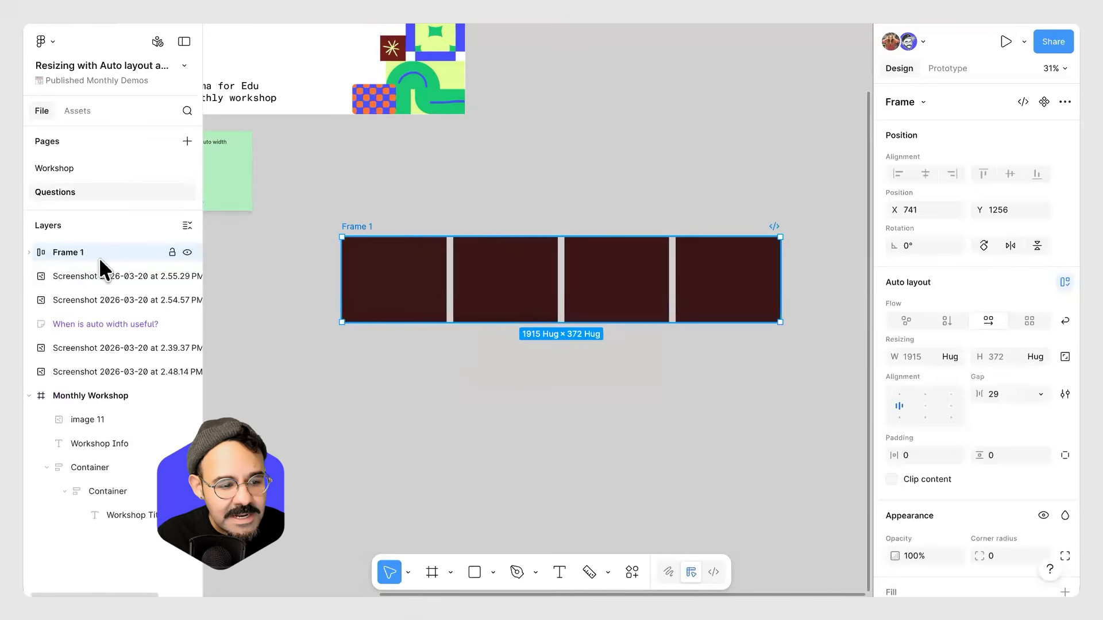
Narrow the auto layout frame to about 799 wide and turn on Clip content.
{"action": "left_click_drag", "start_coordinate": [741, 279], "coordinate": [524, 283]}
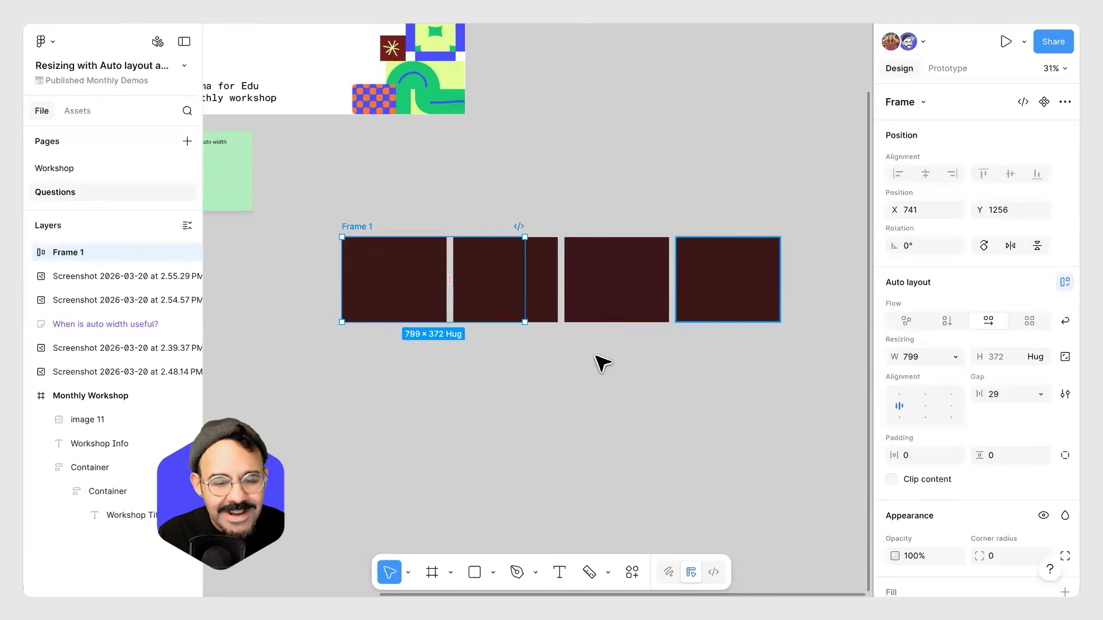
{"action": "left_click", "coordinate": [890, 480]}
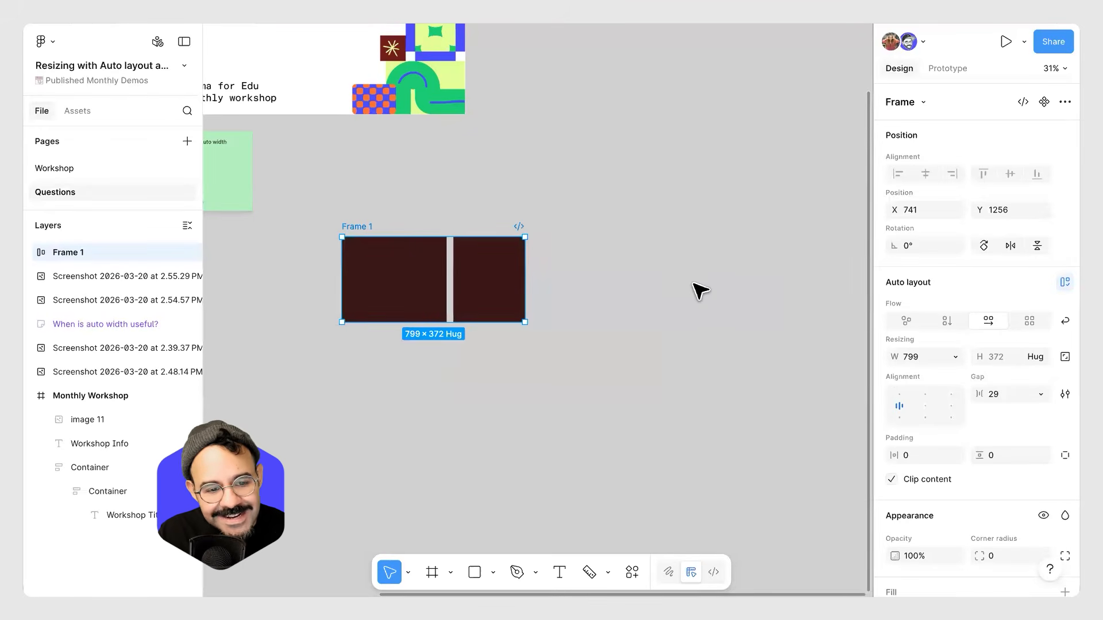
Draw a parent frame about 1472 × 1231 around the auto layout frame.
{"action": "left_click", "coordinate": [527, 443]}
{"action": "left_click_drag", "start_coordinate": [370, 229], "coordinate": [430, 265]}
{"action": "key", "text": "f"}
{"action": "left_click_drag", "start_coordinate": [325, 180], "coordinate": [664, 462]}
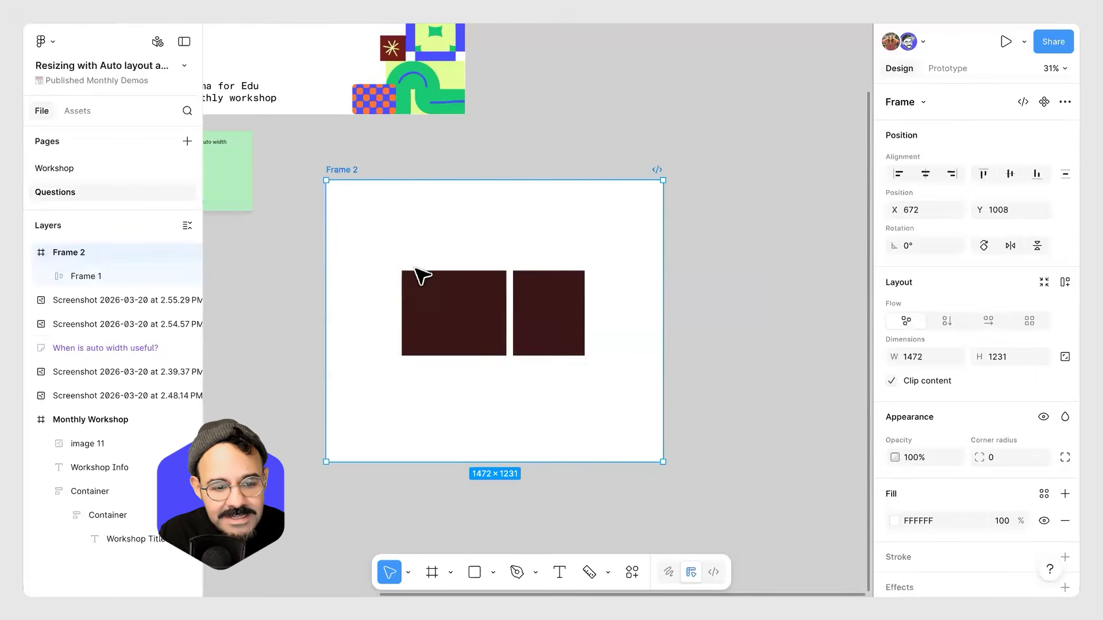
Set the auto layout frame's prototype overflow scrolling to Horizontal.
{"action": "left_click", "coordinate": [461, 323]}
{"action": "left_click", "coordinate": [941, 70]}
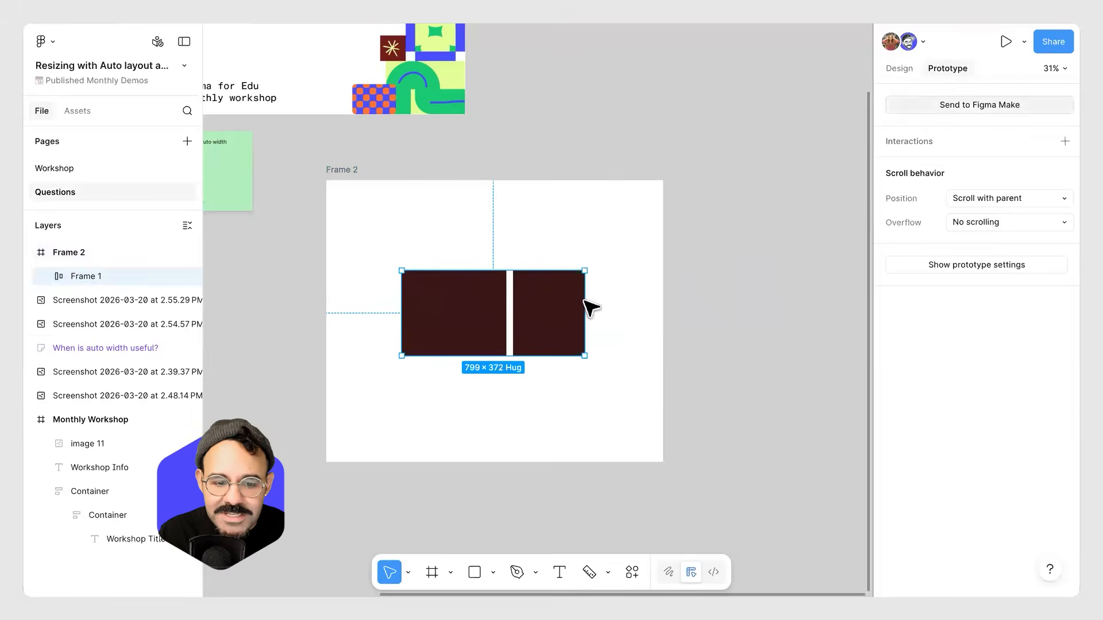
{"action": "left_click_drag", "start_coordinate": [460, 331], "coordinate": [444, 305]}
{"action": "left_click", "coordinate": [1022, 216]}
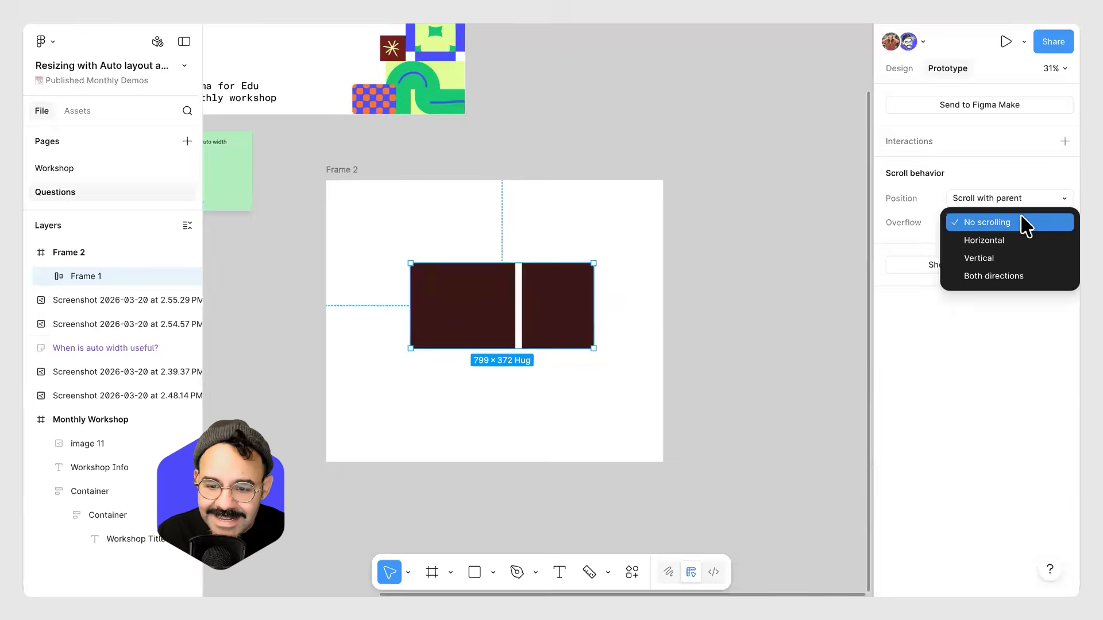
{"action": "left_click", "coordinate": [1002, 240]}
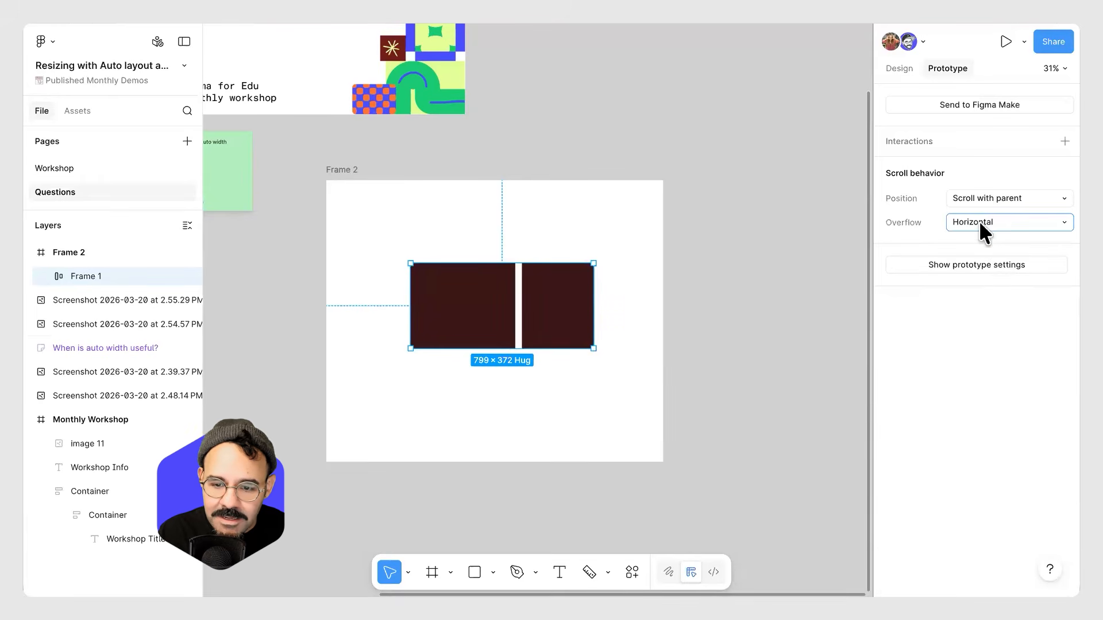
Preview the parent frame, scroll the clipped row horizontally, then close the preview and reselect the row.
{"action": "left_click", "coordinate": [361, 182]}
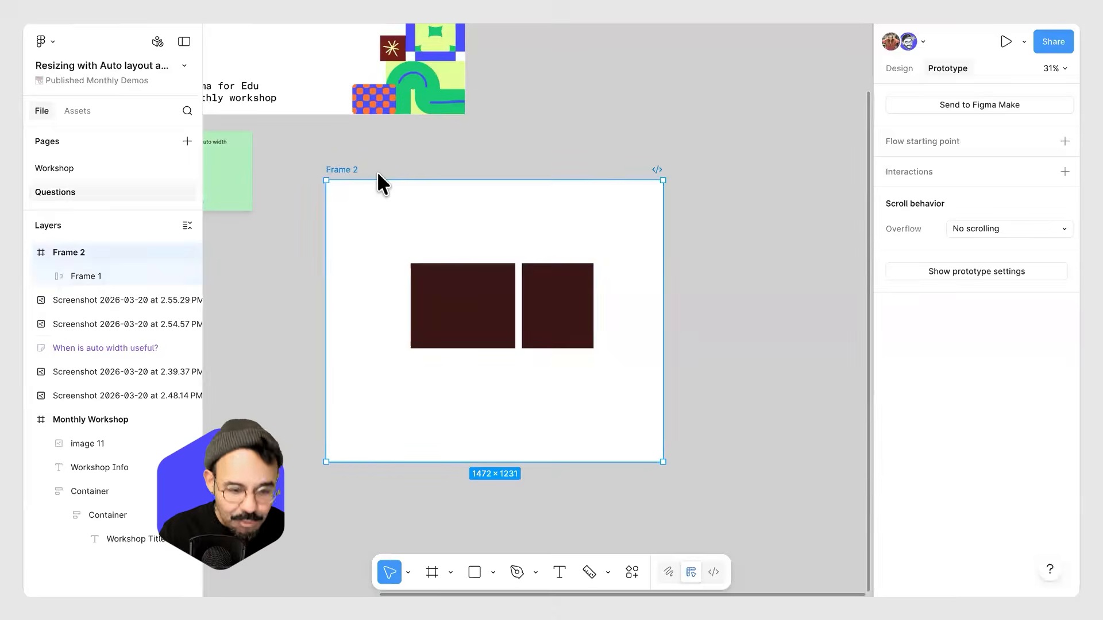
{"action": "key", "text": "shift+space"}
{"action": "left_click_drag", "start_coordinate": [550, 255], "coordinate": [641, 359]}
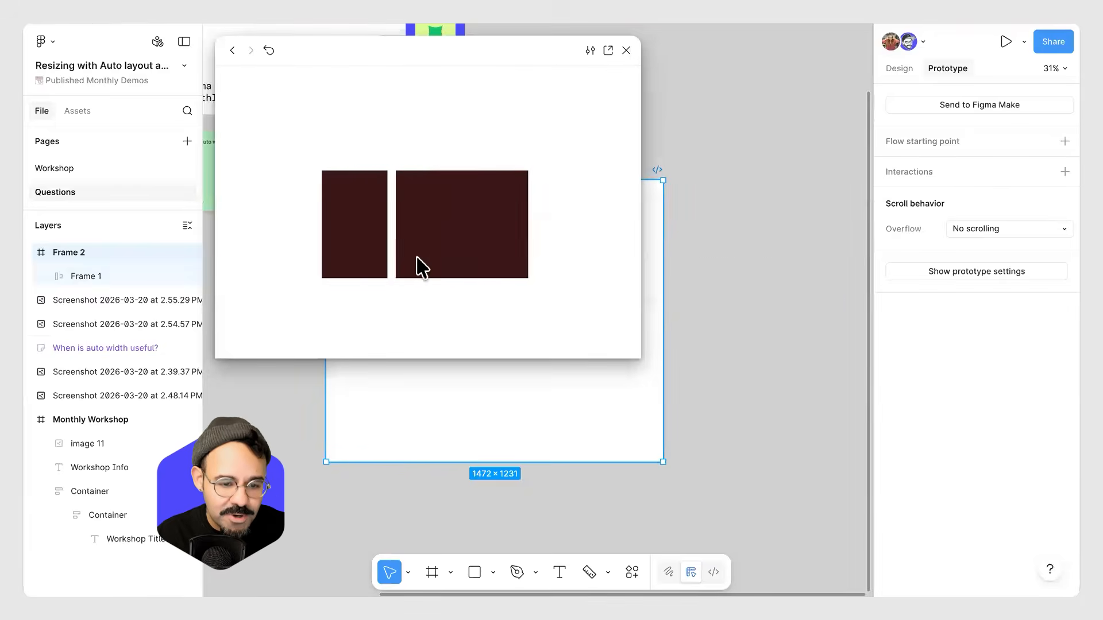
{"action": "left_click", "coordinate": [626, 50]}
{"action": "left_click", "coordinate": [733, 226]}
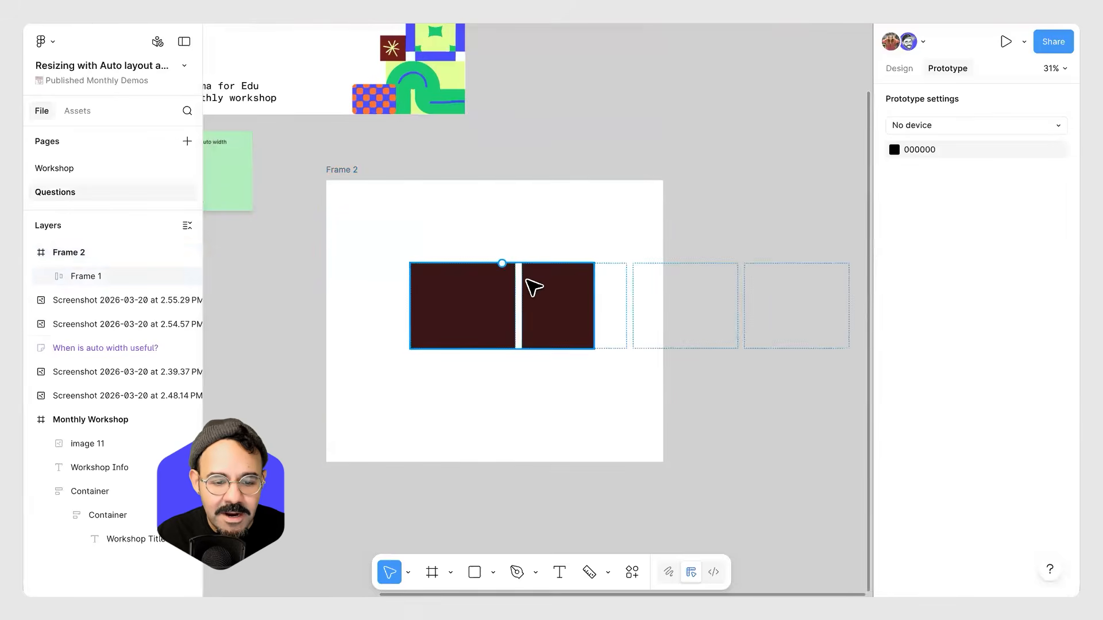
{"action": "left_click", "coordinate": [534, 288]}
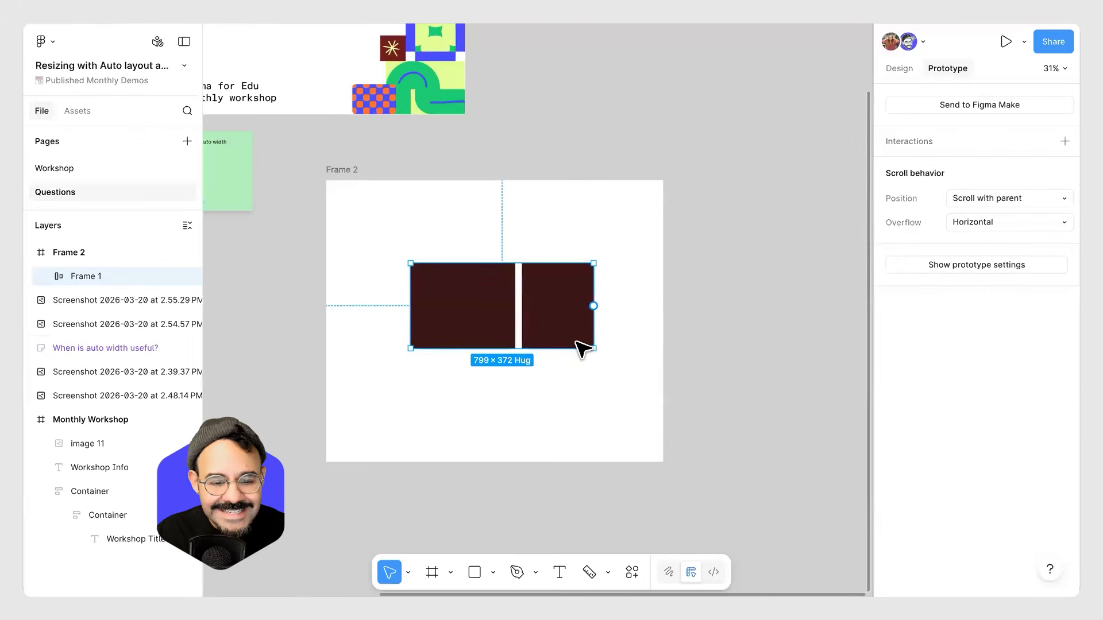
Turn Clip content off and back on for the auto layout frame.
{"action": "left_click", "coordinate": [901, 70]}
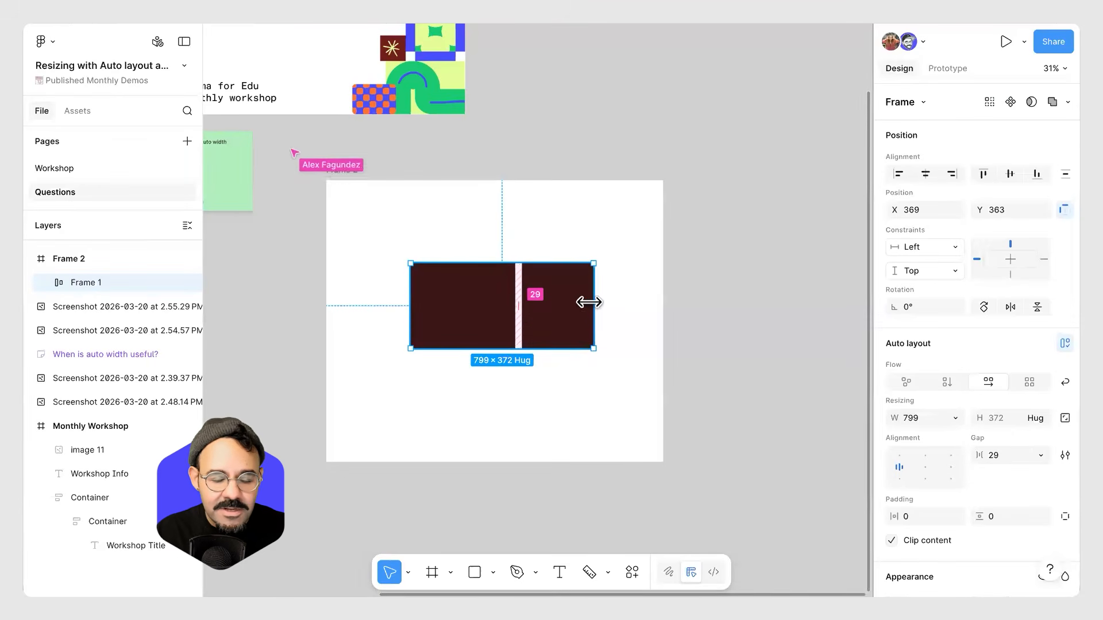
{"action": "left_click", "coordinate": [892, 541]}
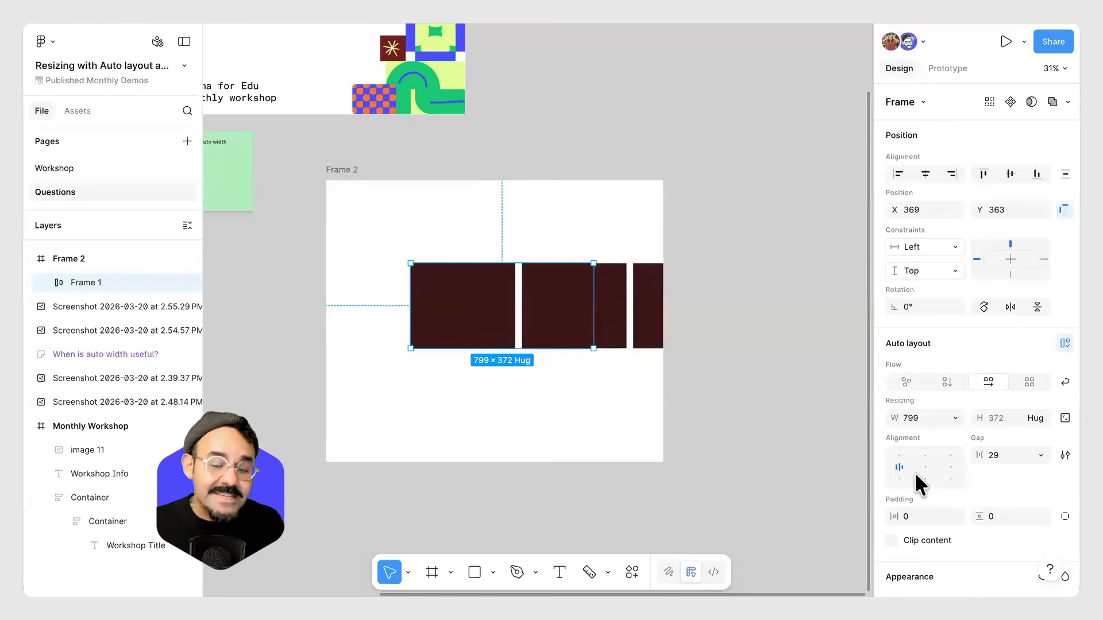
{"action": "left_click", "coordinate": [892, 539]}
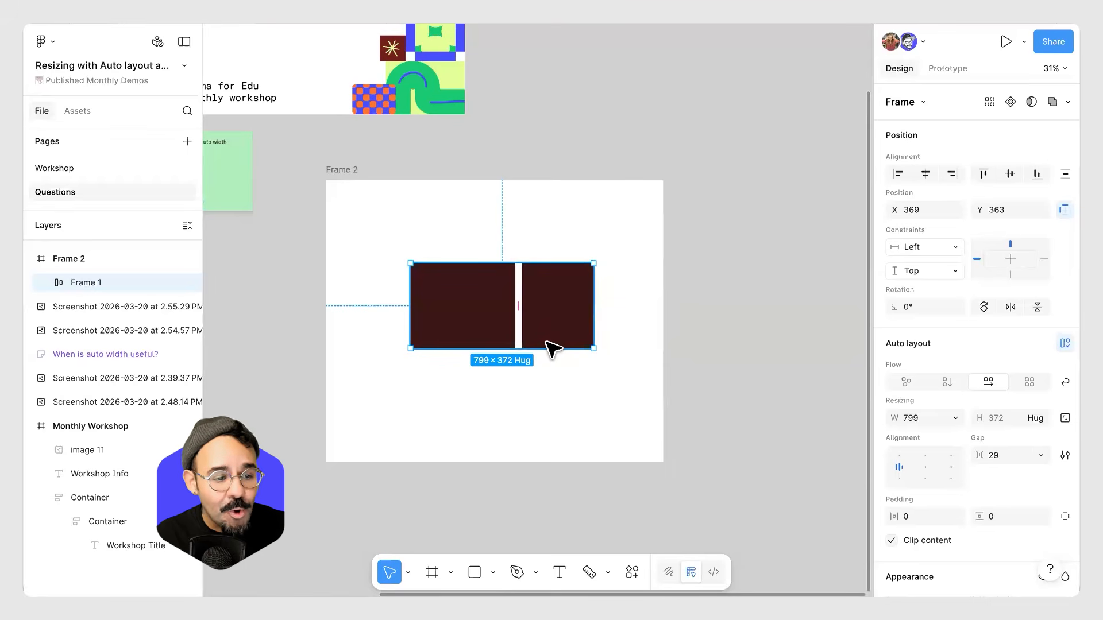
Deselect the frame and switch to the Office Hours: Grid May 2025 file.
{"action": "left_click", "coordinate": [286, 295]}
{"action": "scroll", "coordinate": [429, 276], "scroll_direction": "down", "scroll_amount": 5}
{"action": "scroll", "coordinate": [422, 173], "scroll_direction": "up", "scroll_amount": 10}
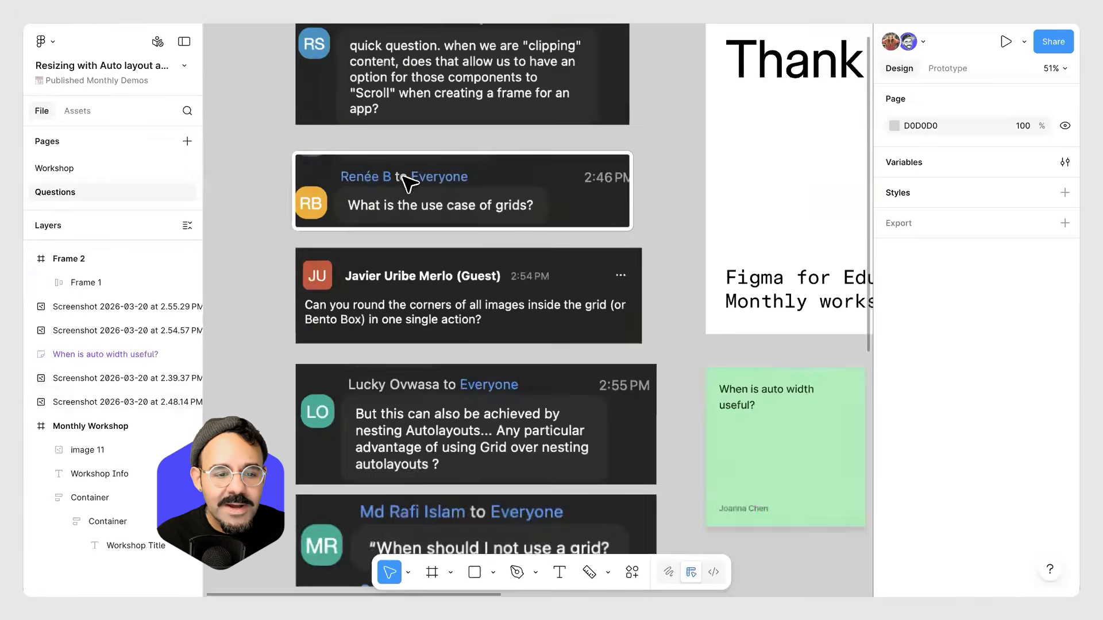
{"action": "scroll", "coordinate": [503, 230], "scroll_direction": "down", "scroll_amount": 1}
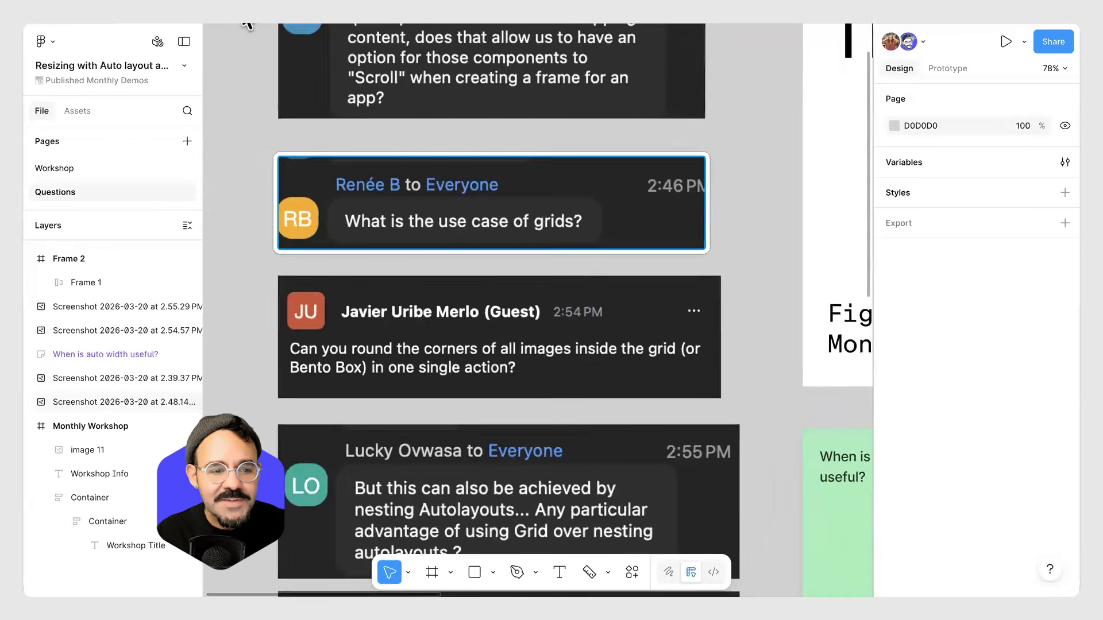
{"action": "left_click", "coordinate": [289, 13]}
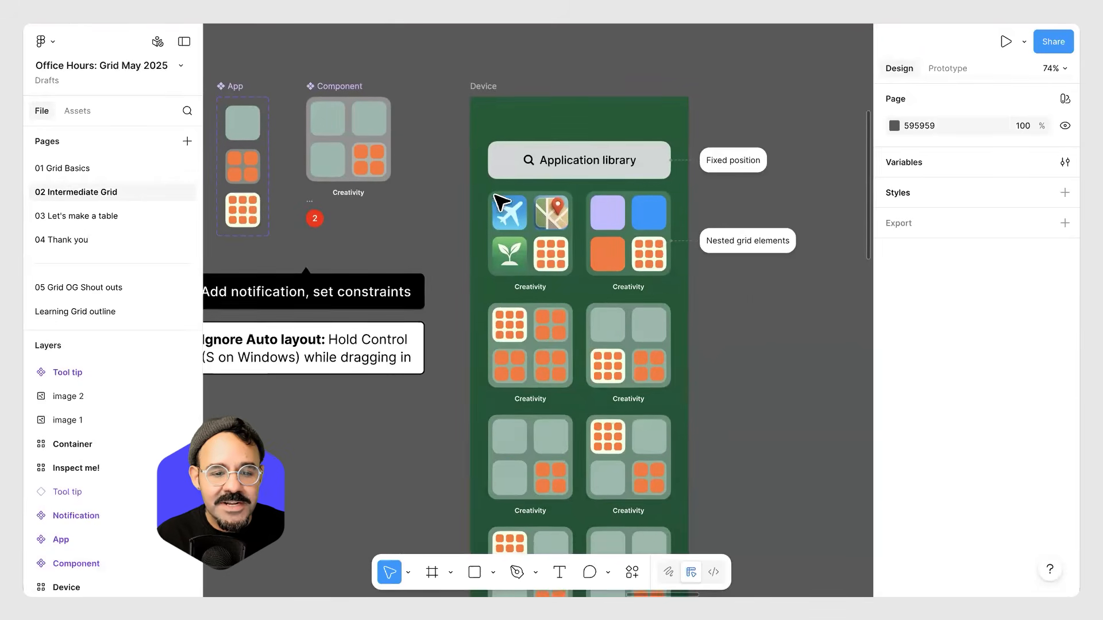
Browse the grid examples laid out on the Intermediate Grid page.
{"action": "scroll", "coordinate": [561, 283], "scroll_direction": "down", "scroll_amount": 1}
{"action": "left_click_drag", "start_coordinate": [544, 399], "coordinate": [590, 340]}
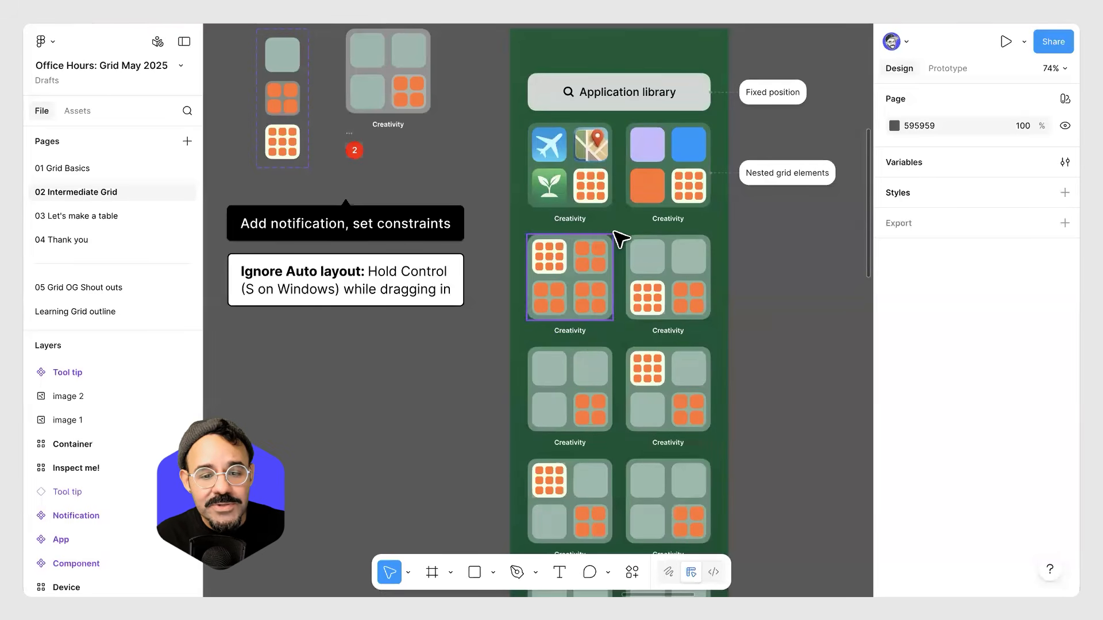
{"action": "scroll", "coordinate": [616, 233], "scroll_direction": "up", "scroll_amount": 3}
{"action": "scroll", "coordinate": [660, 202], "scroll_direction": "down", "scroll_amount": 6}
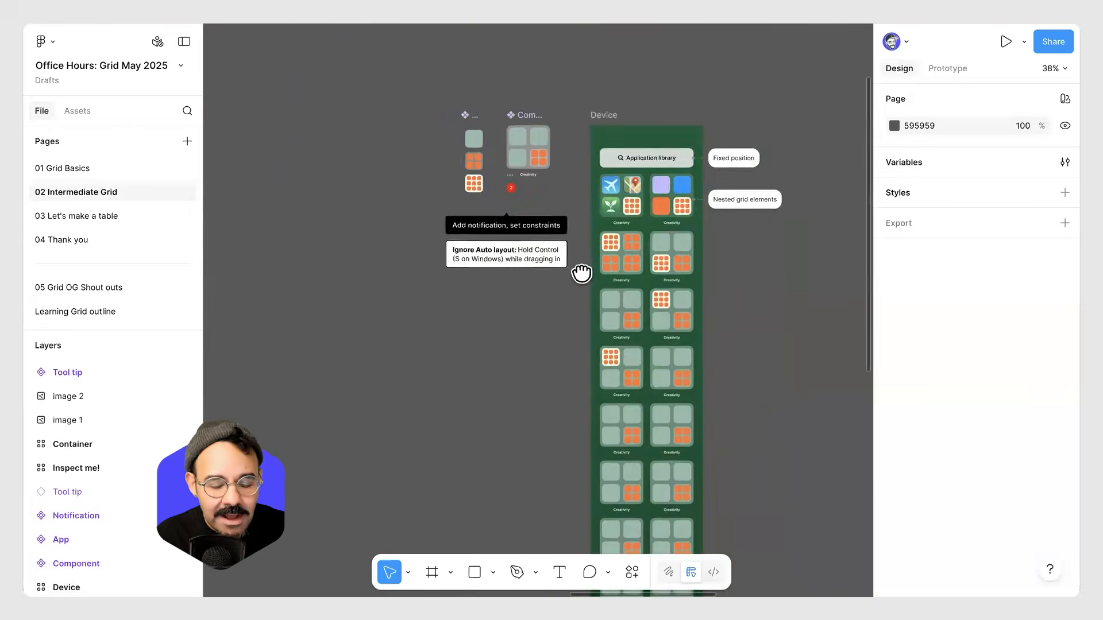
{"action": "scroll", "coordinate": [581, 270], "scroll_direction": "right", "scroll_amount": 2}
{"action": "scroll", "coordinate": [701, 362], "scroll_direction": "up", "scroll_amount": 3}
{"action": "scroll", "coordinate": [546, 235], "scroll_direction": "down", "scroll_amount": 3}
{"action": "scroll", "coordinate": [627, 236], "scroll_direction": "down", "scroll_amount": 5}
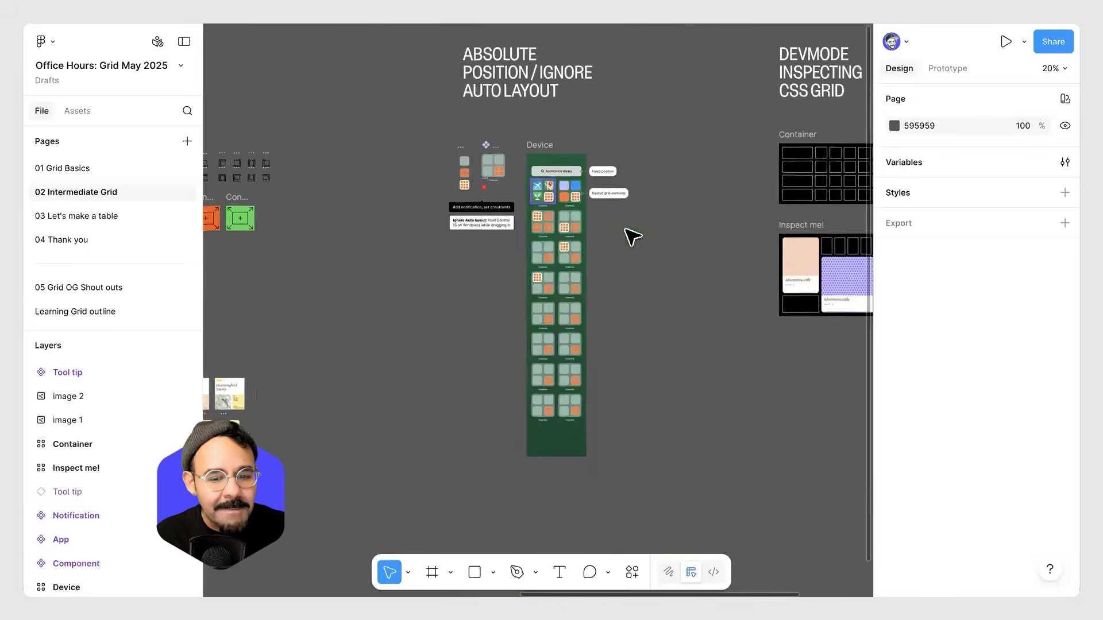
{"action": "scroll", "coordinate": [495, 266], "scroll_direction": "up", "scroll_amount": 2}
{"action": "scroll", "coordinate": [517, 275], "scroll_direction": "right", "scroll_amount": 3}
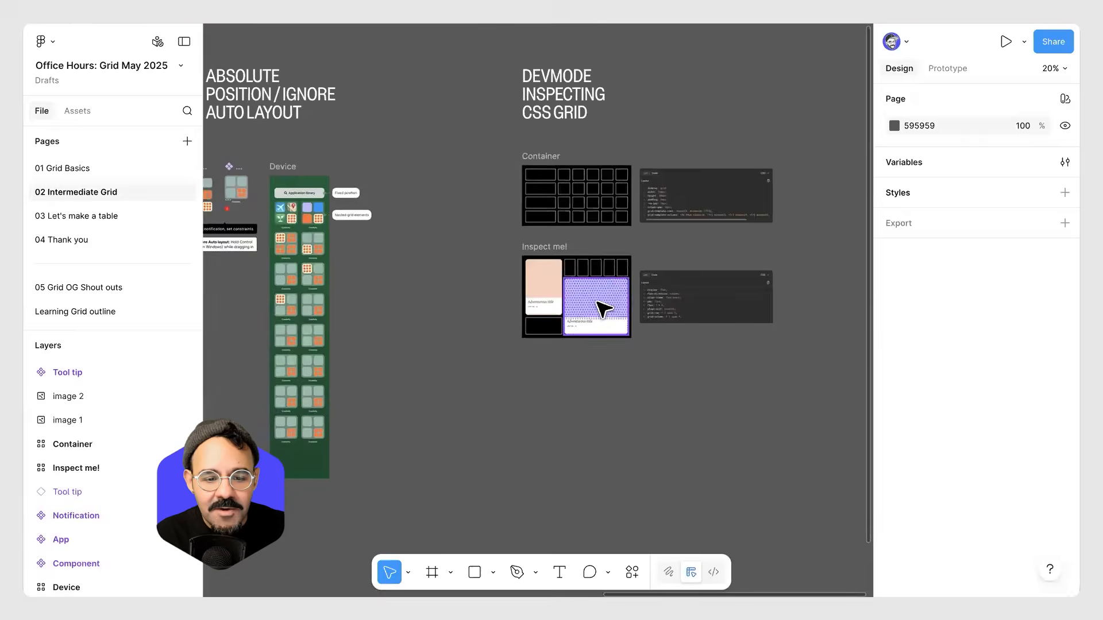
{"action": "scroll", "coordinate": [598, 308], "scroll_direction": "up", "scroll_amount": 8}
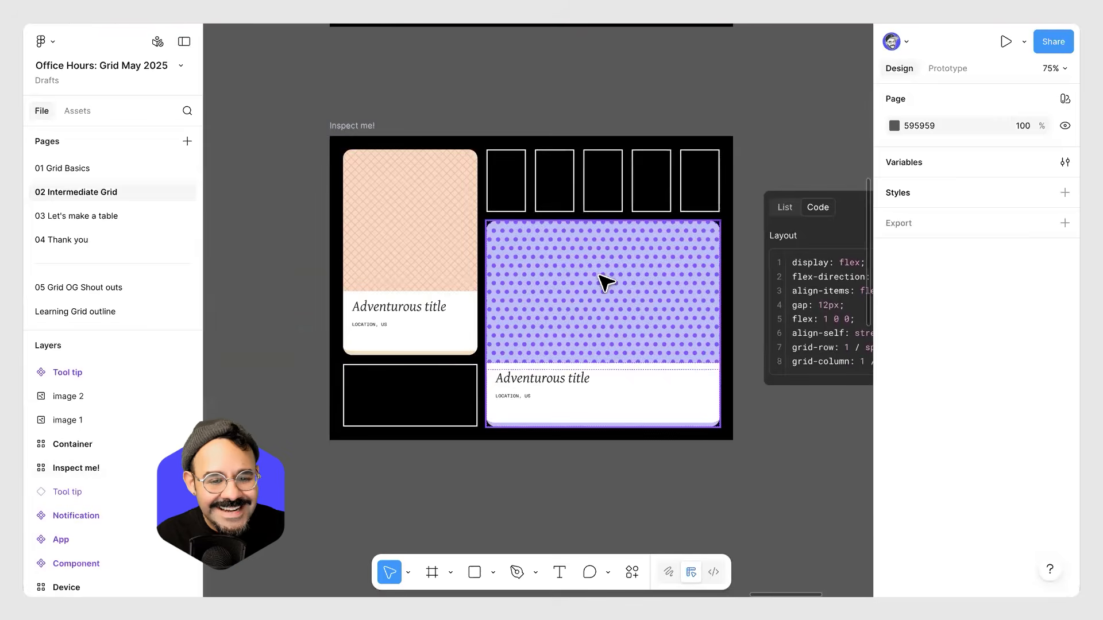
{"action": "scroll", "coordinate": [490, 327], "scroll_direction": "down", "scroll_amount": 5}
{"action": "scroll", "coordinate": [564, 347], "scroll_direction": "left", "scroll_amount": 6}
{"action": "scroll", "coordinate": [619, 324], "scroll_direction": "left", "scroll_amount": 6}
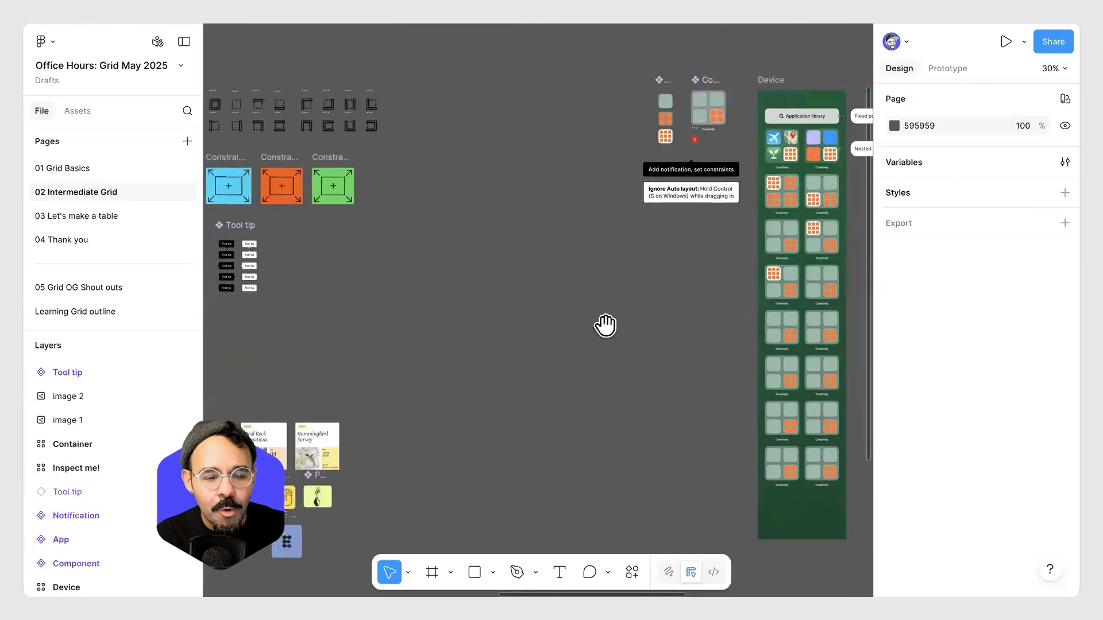
{"action": "scroll", "coordinate": [603, 322], "scroll_direction": "down", "scroll_amount": 5}
{"action": "scroll", "coordinate": [632, 239], "scroll_direction": "up", "scroll_amount": 1}
{"action": "scroll", "coordinate": [640, 260], "scroll_direction": "up", "scroll_amount": 3}
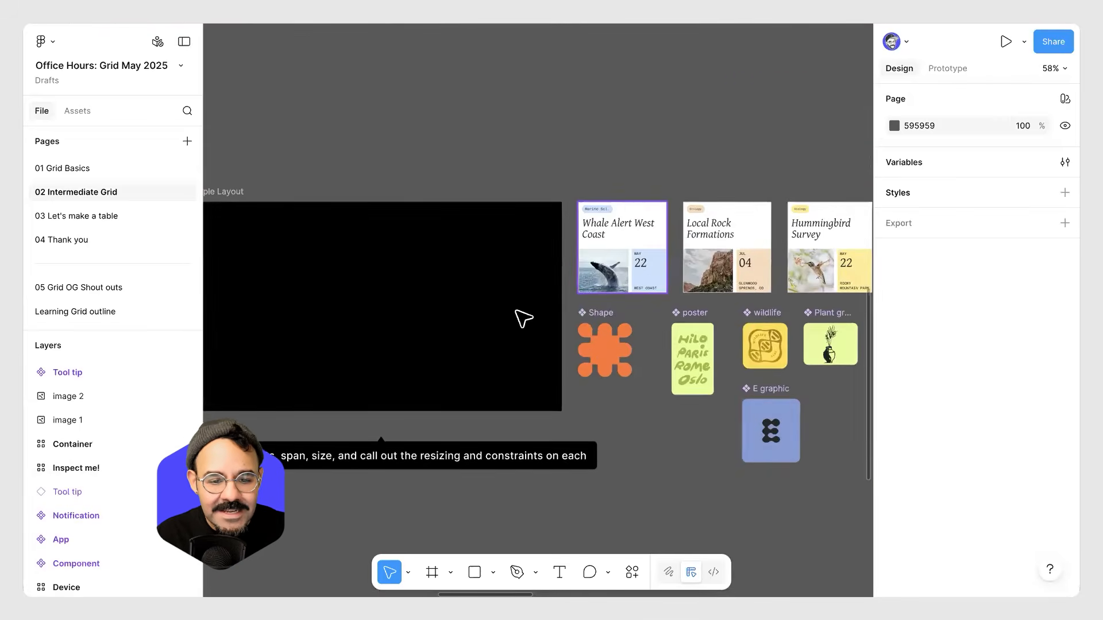
Widen the Hummingbird Survey card component to about 322 wide so its grid content reflows.
{"action": "left_click", "coordinate": [632, 253]}
{"action": "scroll", "coordinate": [632, 252], "scroll_direction": "up", "scroll_amount": 4}
{"action": "left_click_drag", "start_coordinate": [790, 297], "coordinate": [385, 273]}
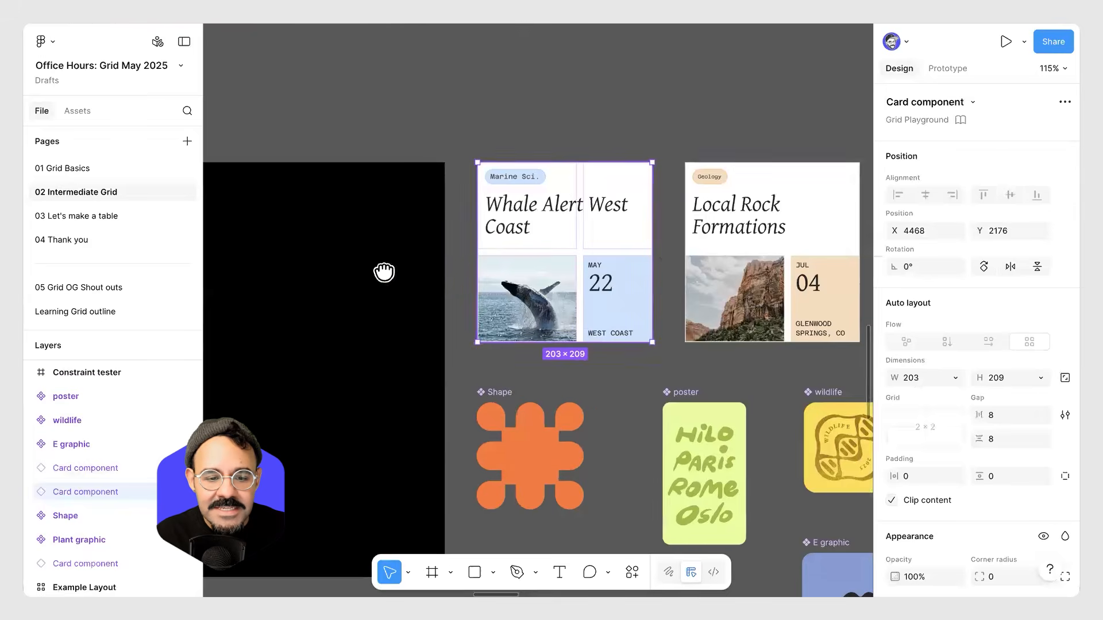
{"action": "left_click", "coordinate": [592, 255]}
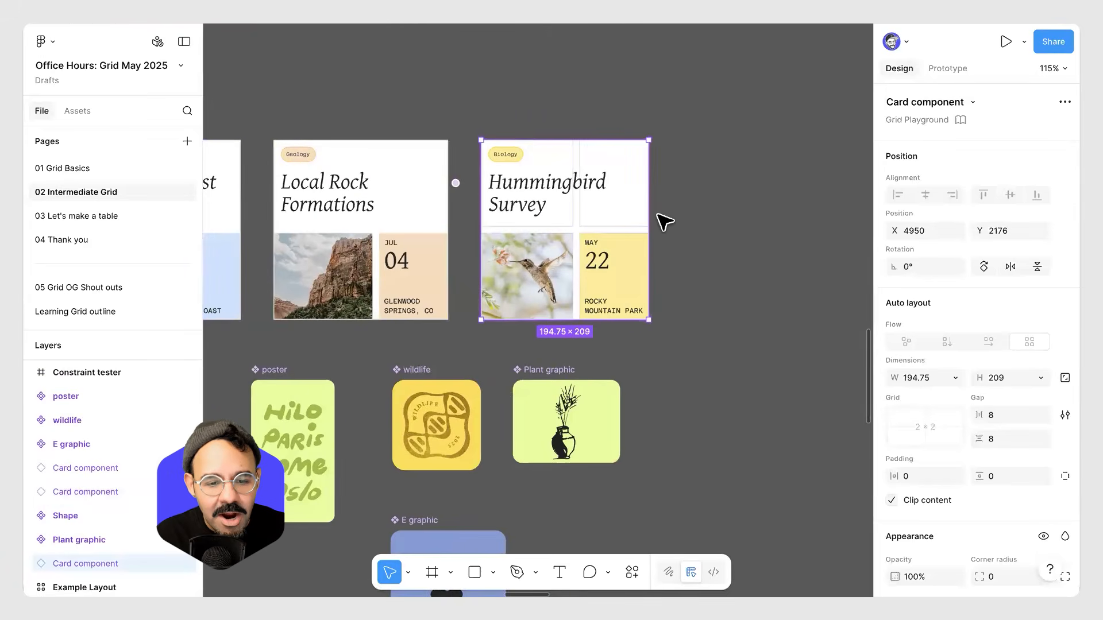
{"action": "left_click_drag", "start_coordinate": [652, 210], "coordinate": [797, 227]}
{"action": "left_click_drag", "start_coordinate": [710, 227], "coordinate": [699, 227]}
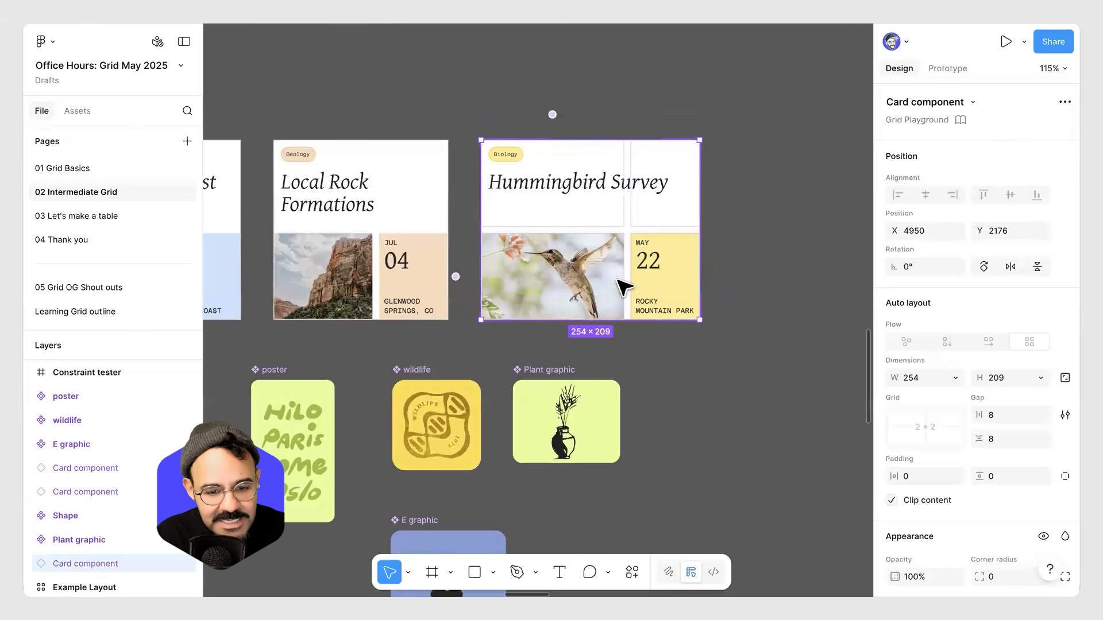
{"action": "left_click_drag", "start_coordinate": [698, 251], "coordinate": [759, 260]}
Select the Calendar Grid frame and inspect its individual date cells.
{"action": "scroll", "coordinate": [709, 350], "scroll_direction": "down", "scroll_amount": 5}
{"action": "scroll", "coordinate": [700, 350], "scroll_direction": "down", "scroll_amount": 5}
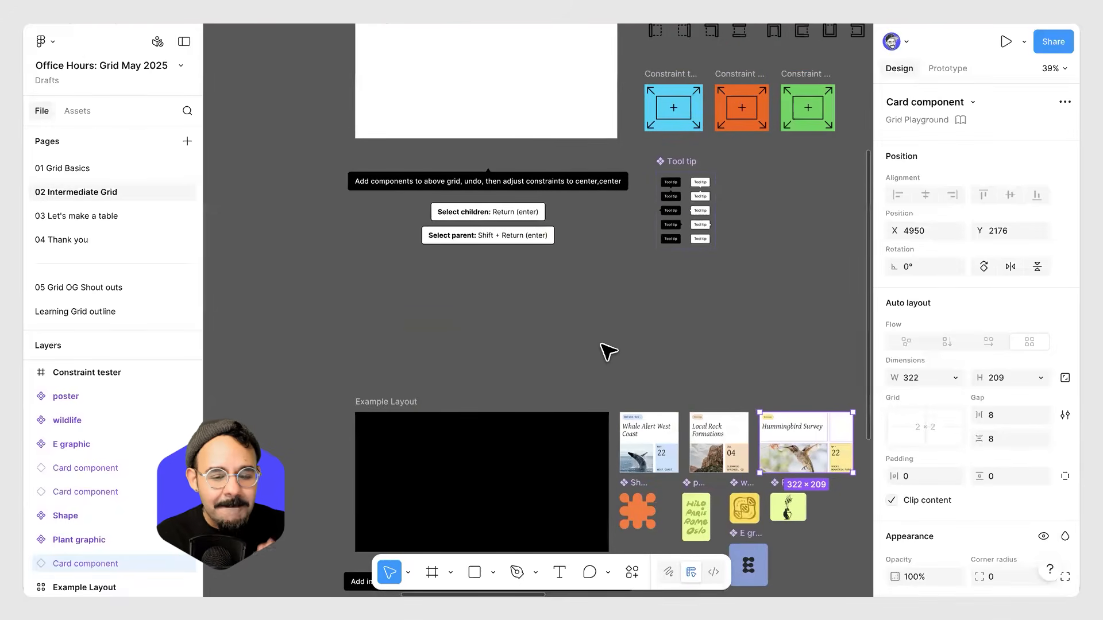
{"action": "scroll", "coordinate": [601, 344], "scroll_direction": "down", "scroll_amount": 2}
{"action": "left_click_drag", "start_coordinate": [440, 347], "coordinate": [842, 285]}
{"action": "left_click_drag", "start_coordinate": [494, 362], "coordinate": [603, 224]}
{"action": "left_click_drag", "start_coordinate": [310, 243], "coordinate": [532, 170]}
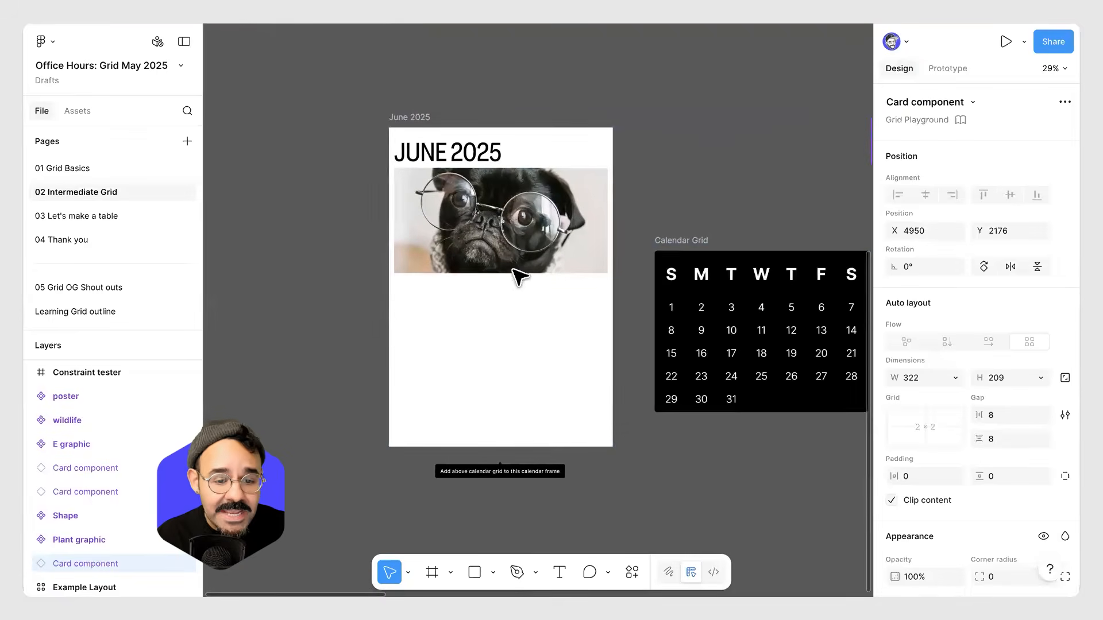
{"action": "left_click_drag", "start_coordinate": [766, 306], "coordinate": [556, 262]}
{"action": "left_click", "coordinate": [473, 198]}
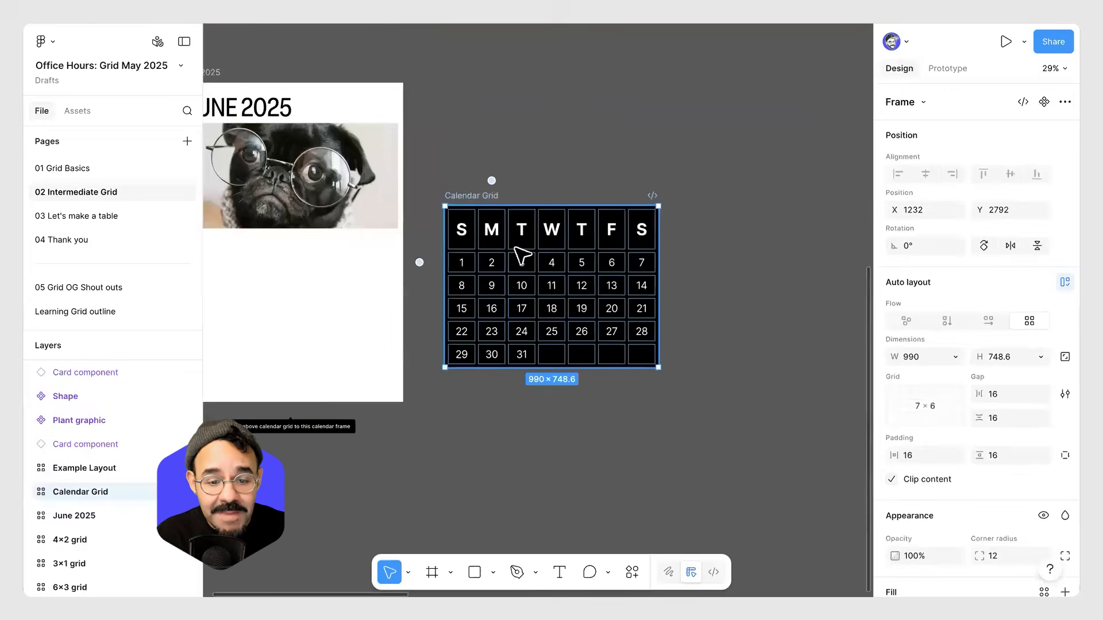
{"action": "scroll", "coordinate": [522, 253], "scroll_direction": "up", "scroll_amount": 3}
{"action": "scroll", "coordinate": [525, 402], "scroll_direction": "up", "scroll_amount": 3}
{"action": "scroll", "coordinate": [565, 393], "scroll_direction": "up", "scroll_amount": 1}
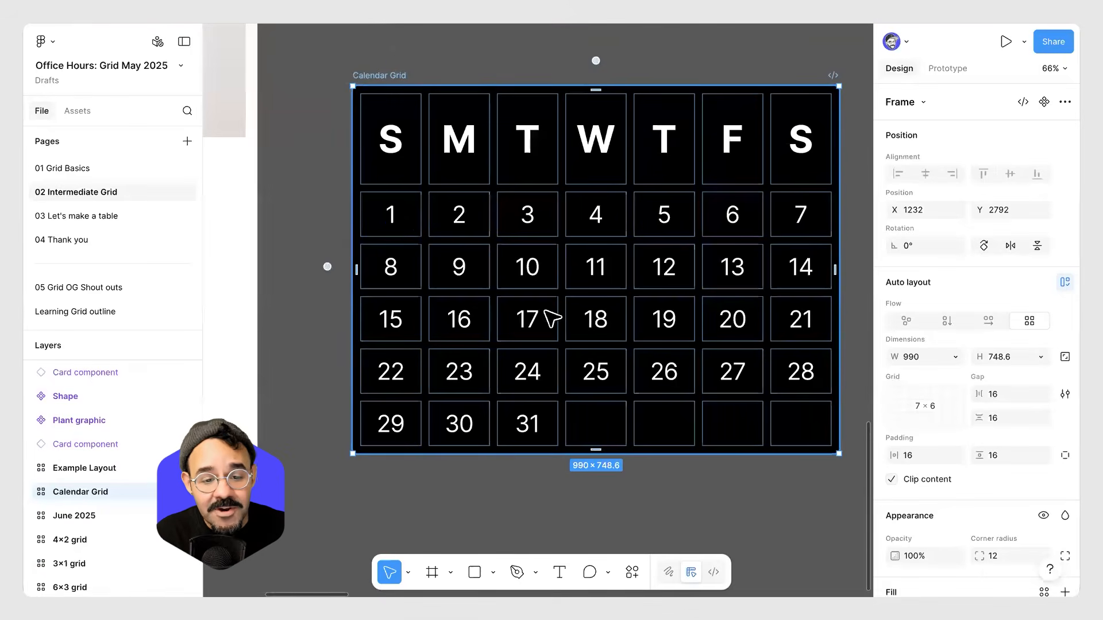
{"action": "left_click", "coordinate": [402, 220]}
{"action": "left_click", "coordinate": [459, 218]}
{"action": "left_click", "coordinate": [527, 217]}
{"action": "left_click", "coordinate": [596, 225]}
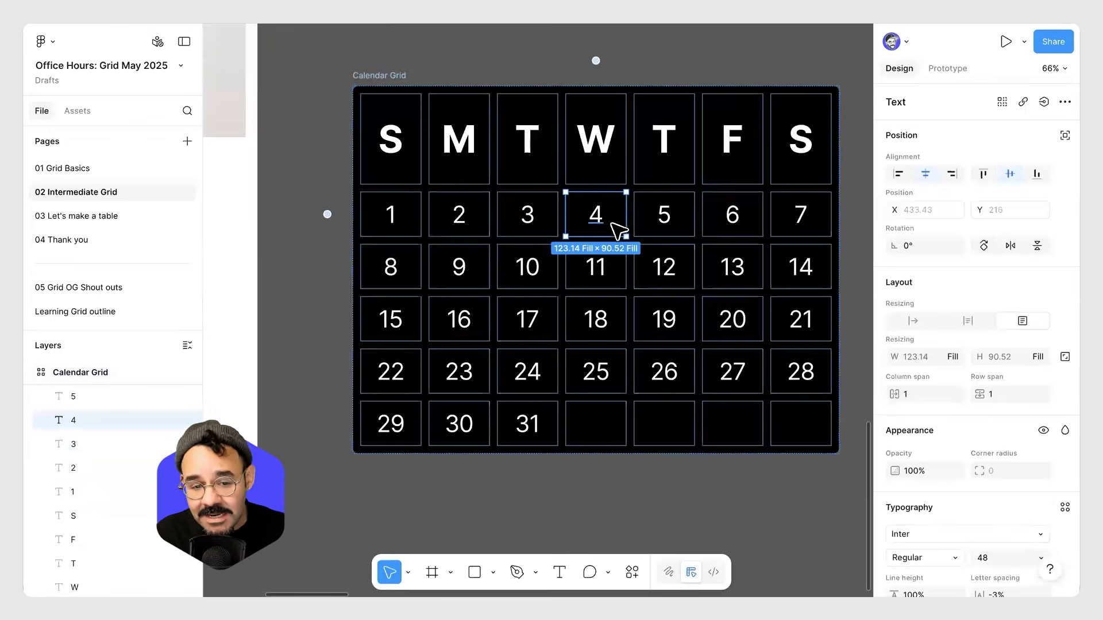
{"action": "left_click", "coordinate": [664, 222]}
{"action": "left_click", "coordinate": [714, 218]}
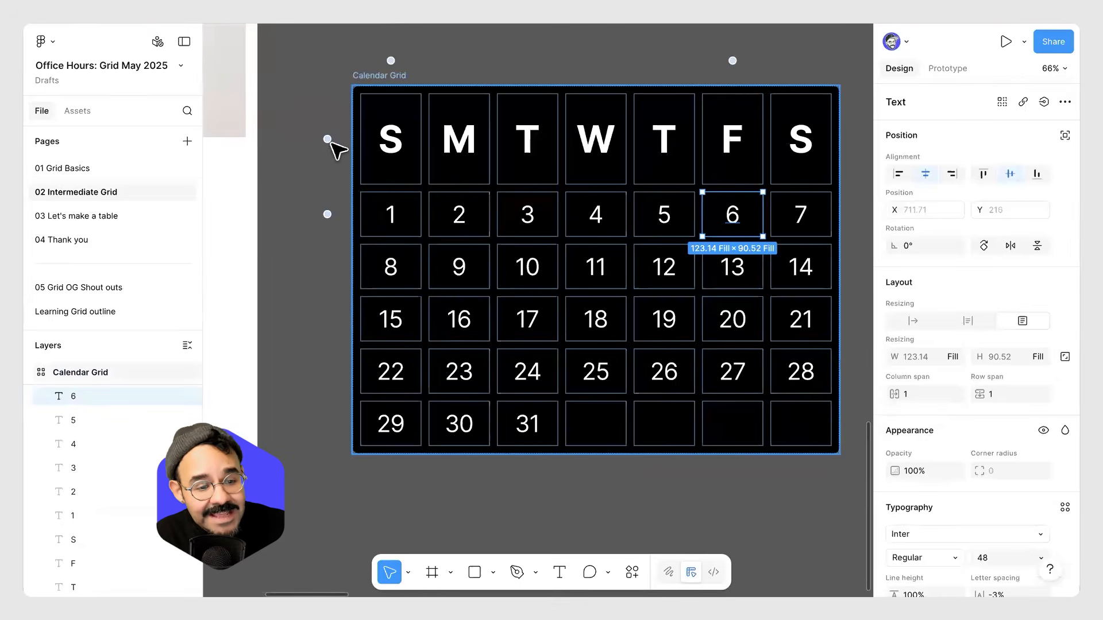
Set the Calendar Grid's first row to a fixed height of 256.
{"action": "left_click", "coordinate": [332, 149]}
{"action": "left_click", "coordinate": [313, 138]}
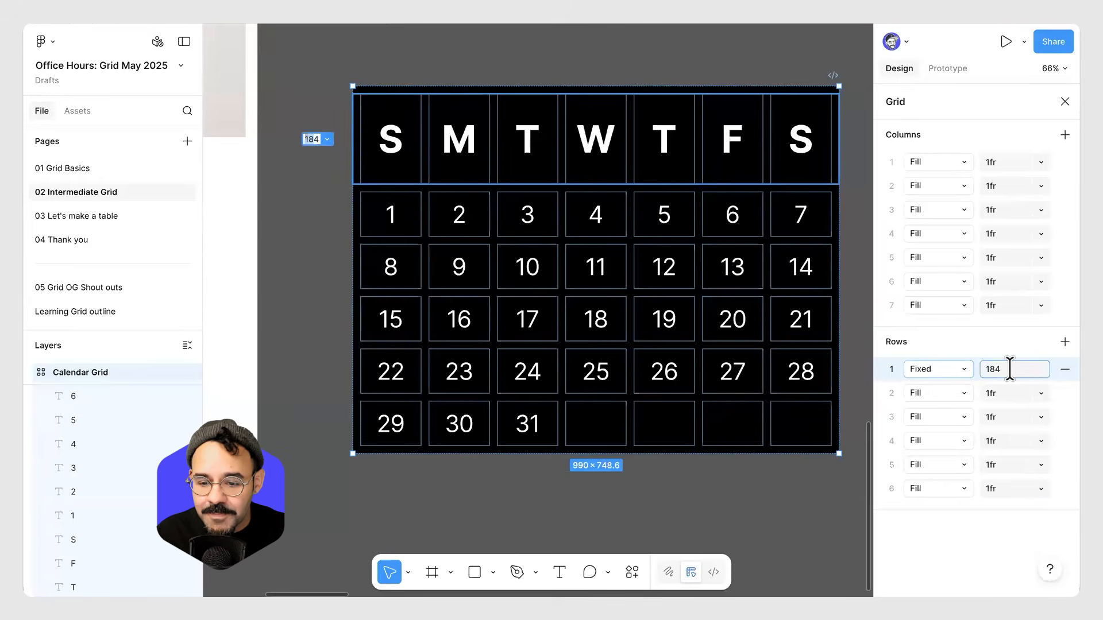
{"action": "key", "text": "shift+Up"}
{"action": "key", "text": "shift+Up"}
{"action": "key", "text": "shift+Up"}
{"action": "key", "text": "shift+Up"}
{"action": "key", "text": "shift+Up"}
{"action": "key", "text": "shift+Up"}
{"action": "key", "text": "shift+Up"}
{"action": "key", "text": "shift+Up"}
{"action": "key", "text": "shift+Up"}
{"action": "key", "text": "shift+Up"}
{"action": "key", "text": "shift+Up"}
{"action": "key", "text": "shift+Up"}
{"action": "key", "text": "shift+Up"}
{"action": "key", "text": "shift+Up"}
{"action": "key", "text": "shift+Up"}
{"action": "key", "text": "shift+Down"}
{"action": "key", "text": "shift+Down"}
{"action": "key", "text": "shift+Down"}
{"action": "key", "text": "shift+Down"}
{"action": "key", "text": "shift+Down"}
{"action": "key", "text": "shift+Down"}
{"action": "key", "text": "shift+Down"}
{"action": "key", "text": "shift+Down"}
{"action": "key", "text": "shift+Down"}
{"action": "key", "text": "shift+Down"}
{"action": "key", "text": "shift+Down"}
{"action": "key", "text": "shift+Down"}
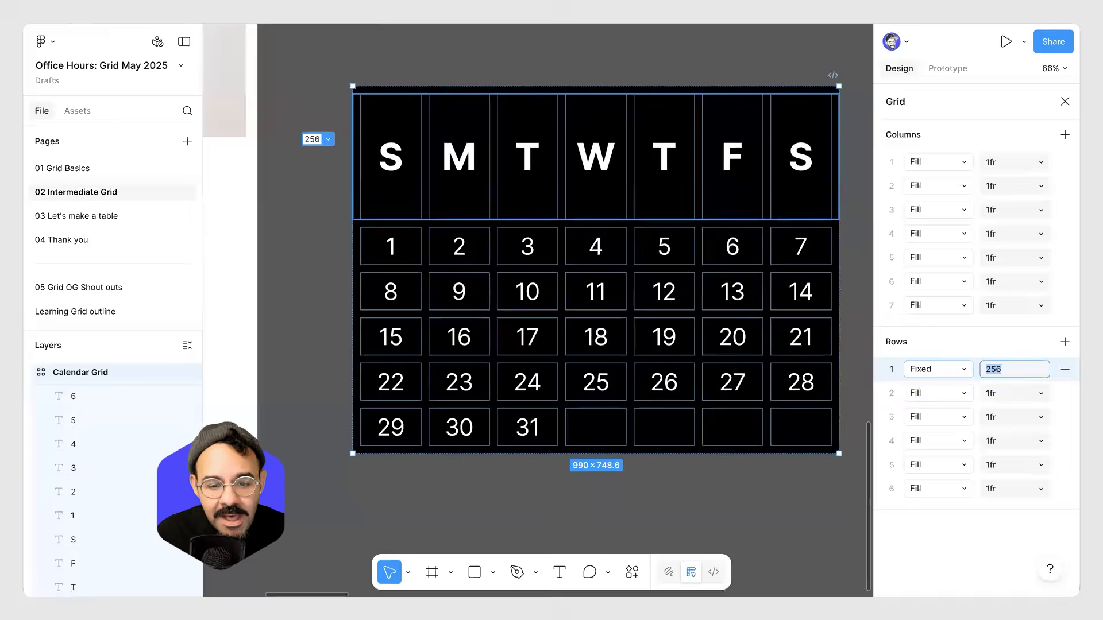
{"action": "key", "text": "shift+Up"}
{"action": "key", "text": "shift+Up"}
{"action": "key", "text": "shift+Up"}
{"action": "key", "text": "shift+Up"}
{"action": "key", "text": "shift+Up"}
{"action": "key", "text": "shift+Up"}
{"action": "key", "text": "shift+Up"}
{"action": "key", "text": "shift+Up"}
{"action": "key", "text": "shift+Up"}
{"action": "key", "text": "shift+Up"}
{"action": "key", "text": "shift+Down"}
{"action": "key", "text": "shift+Down"}
{"action": "key", "text": "shift+Down"}
{"action": "key", "text": "shift+Down"}
{"action": "key", "text": "shift+Down"}
{"action": "key", "text": "shift+Down"}
{"action": "key", "text": "shift+Down"}
{"action": "key", "text": "shift+Down"}
{"action": "key", "text": "shift+Down"}
{"action": "key", "text": "shift+Down"}
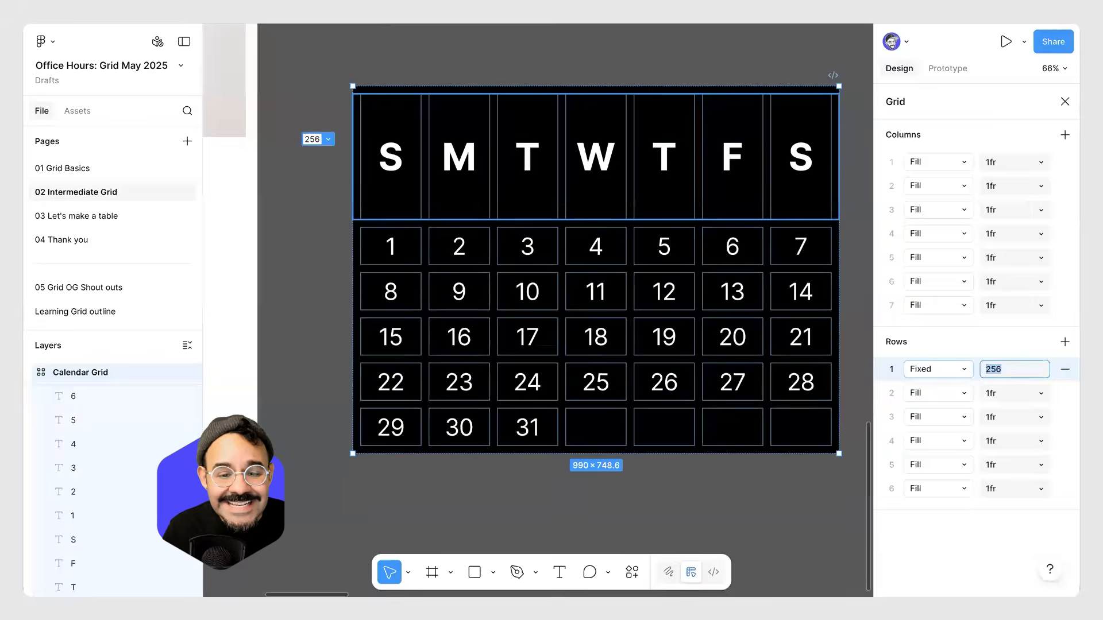
{"action": "left_click", "coordinate": [725, 506]}
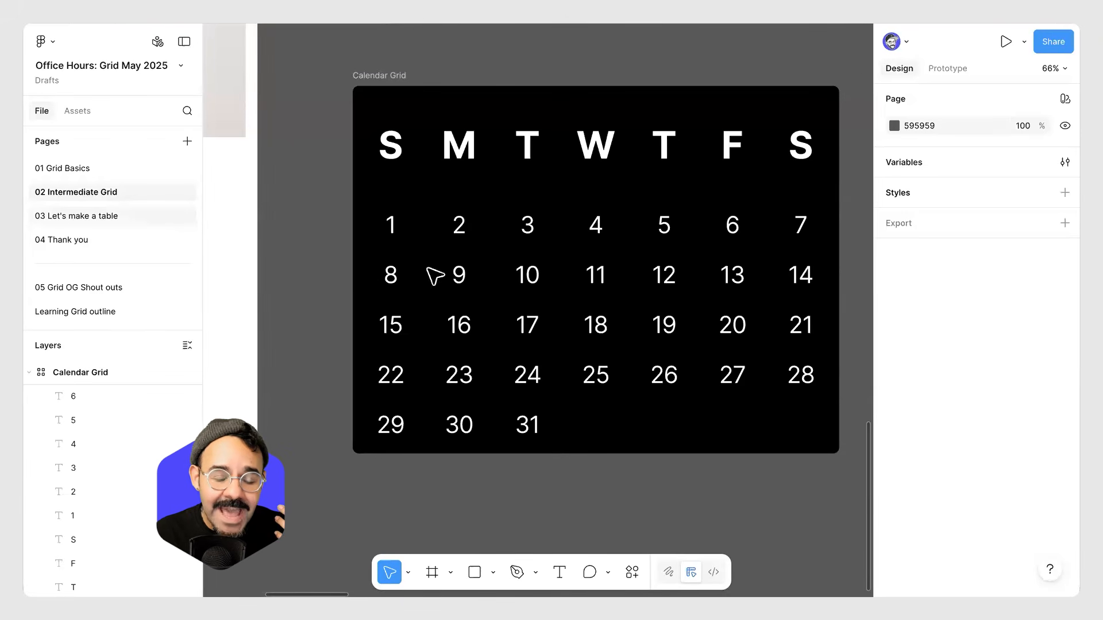
Return to the Resizing with Auto layout and Grid in Figma file and read the audience questions.
{"action": "scroll", "coordinate": [438, 276], "scroll_direction": "down", "scroll_amount": 5}
{"action": "left_click", "coordinate": [207, 22]}
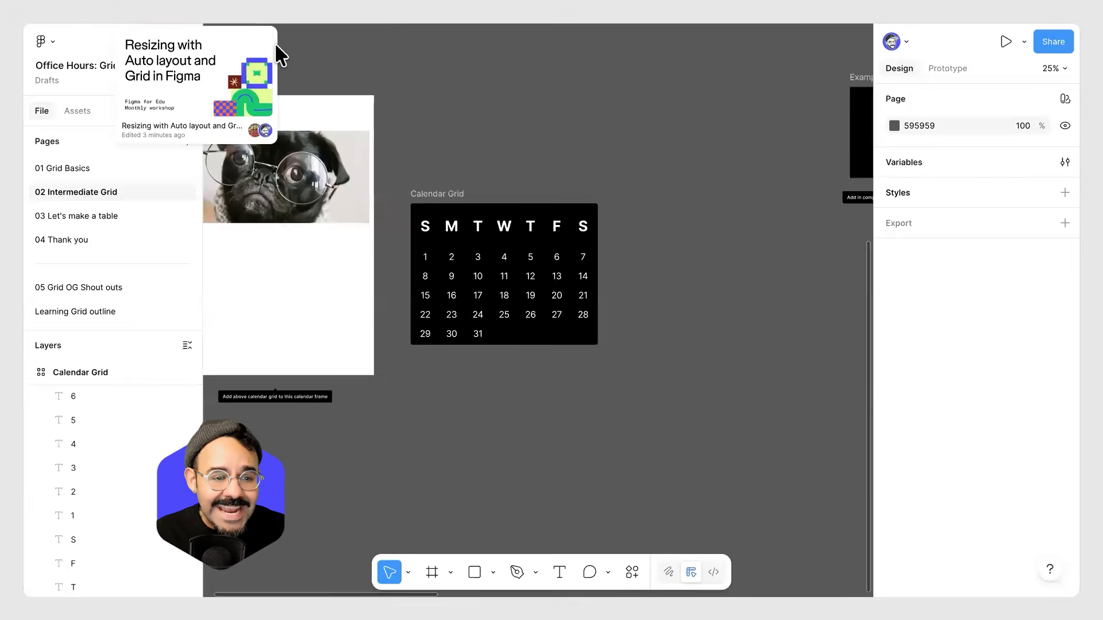
{"action": "scroll", "coordinate": [762, 264], "scroll_direction": "down", "scroll_amount": 1}
{"action": "scroll", "coordinate": [744, 246], "scroll_direction": "down", "scroll_amount": 1}
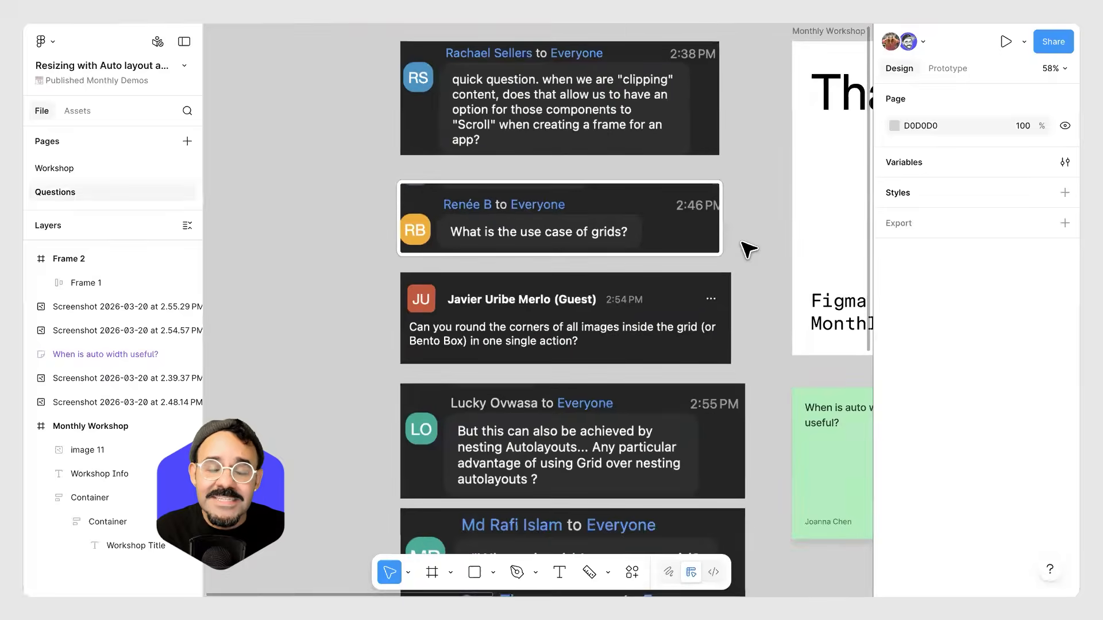
{"action": "scroll", "coordinate": [744, 247], "scroll_direction": "up", "scroll_amount": 2}
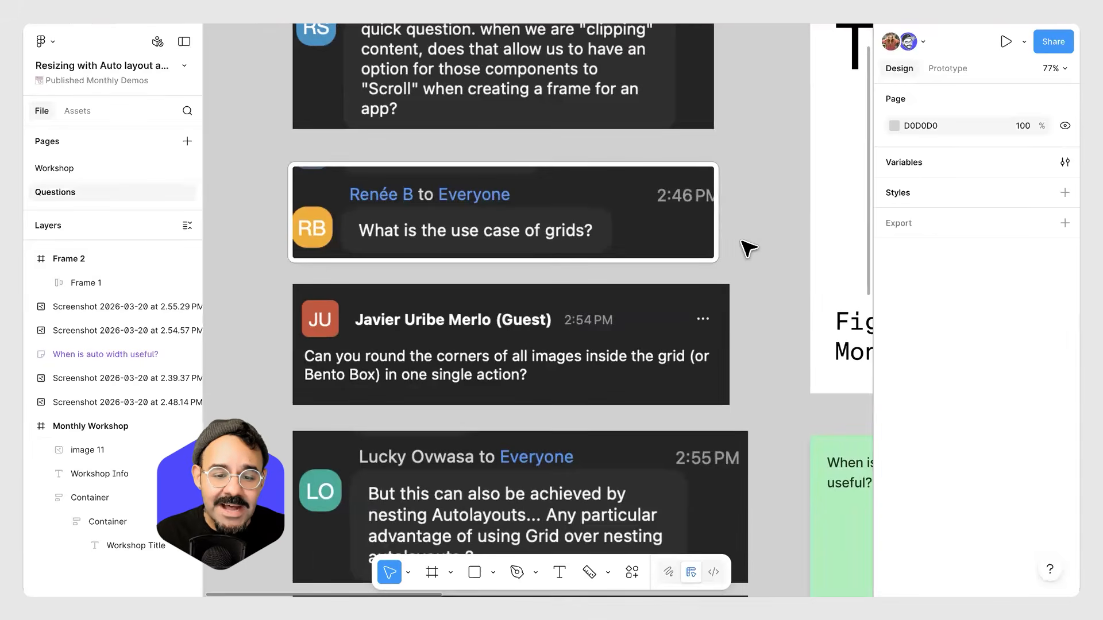
{"action": "scroll", "coordinate": [746, 248], "scroll_direction": "down", "scroll_amount": 2}
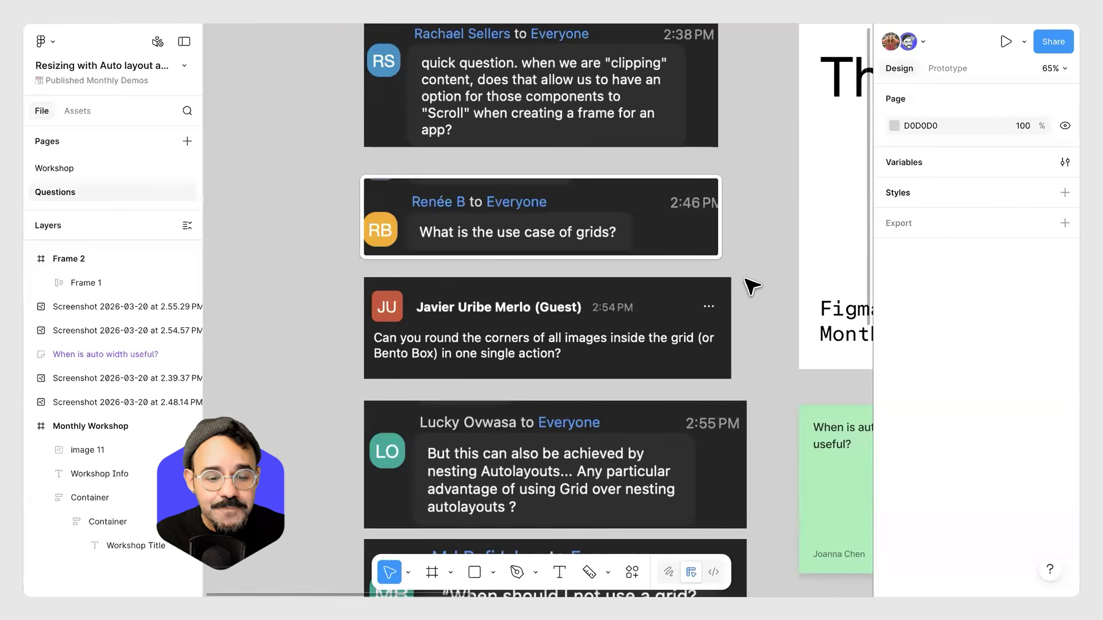
{"action": "scroll", "coordinate": [746, 287], "scroll_direction": "down", "scroll_amount": 3}
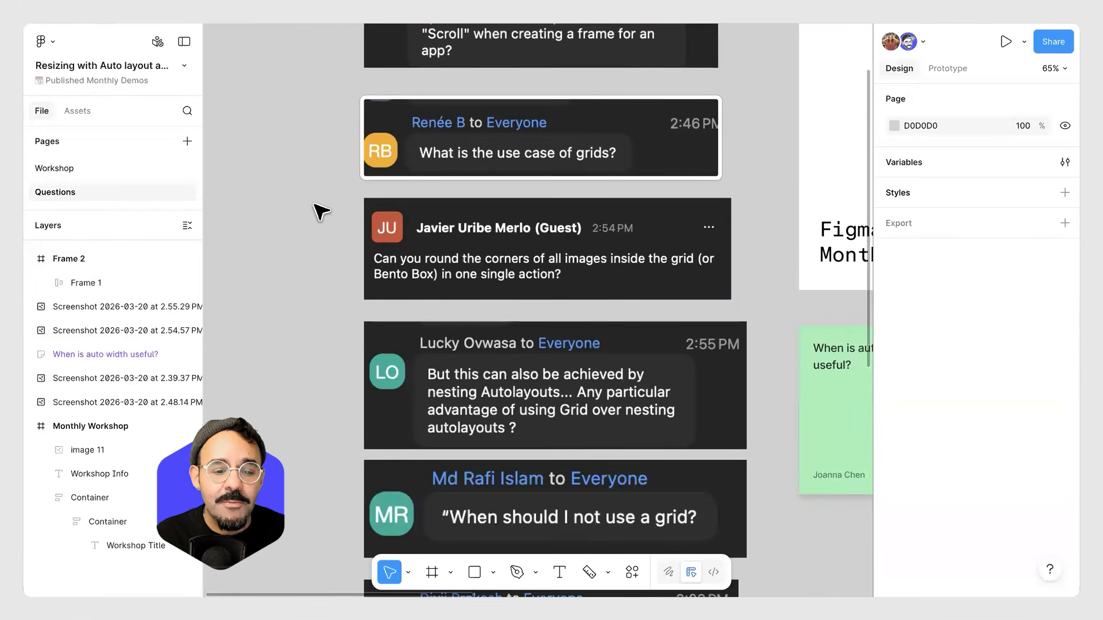
{"action": "scroll", "coordinate": [322, 212], "scroll_direction": "down", "scroll_amount": 2}
{"action": "scroll", "coordinate": [490, 247], "scroll_direction": "down", "scroll_amount": 6}
{"action": "left_click_drag", "start_coordinate": [690, 198], "coordinate": [499, 232]}
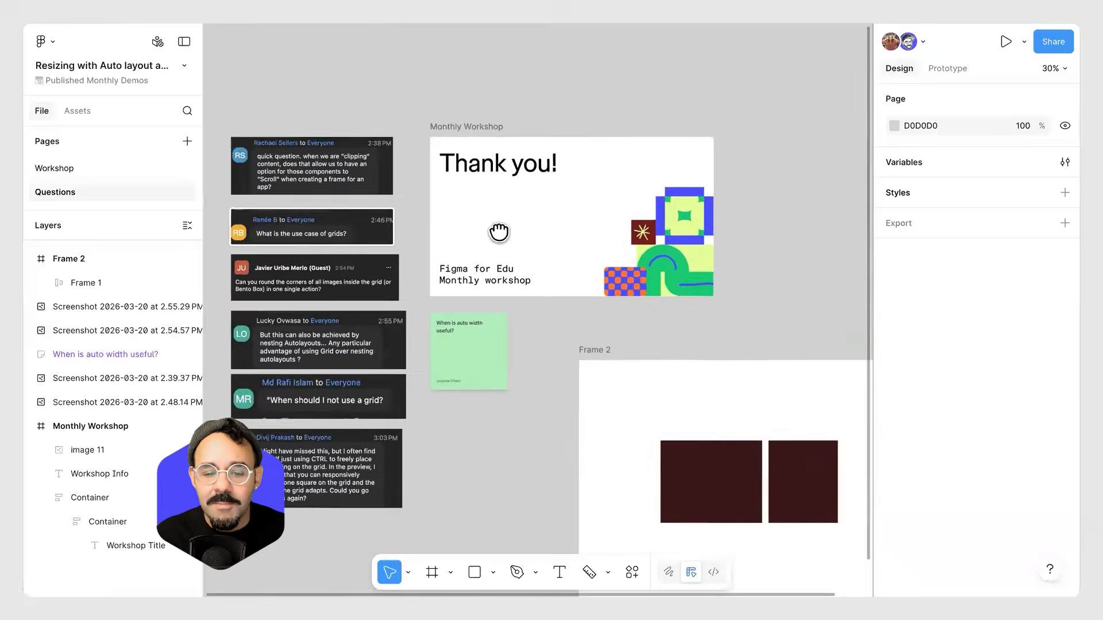
Open the Workshop page and navigate to the photo Grid example.
{"action": "left_click", "coordinate": [123, 169]}
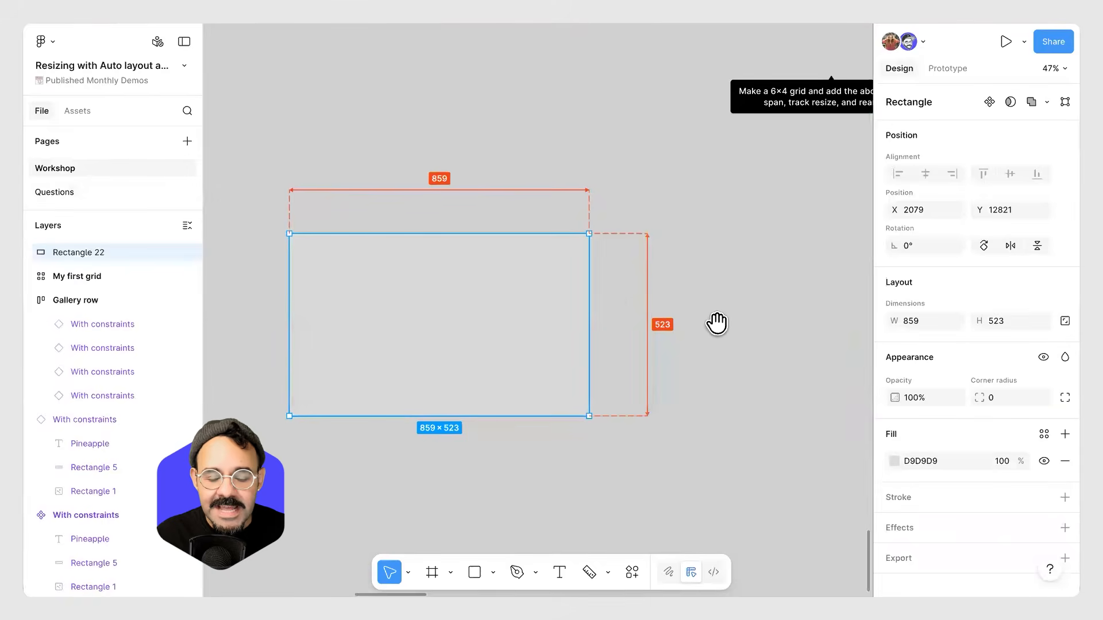
{"action": "scroll", "coordinate": [717, 323], "scroll_direction": "down", "scroll_amount": 5}
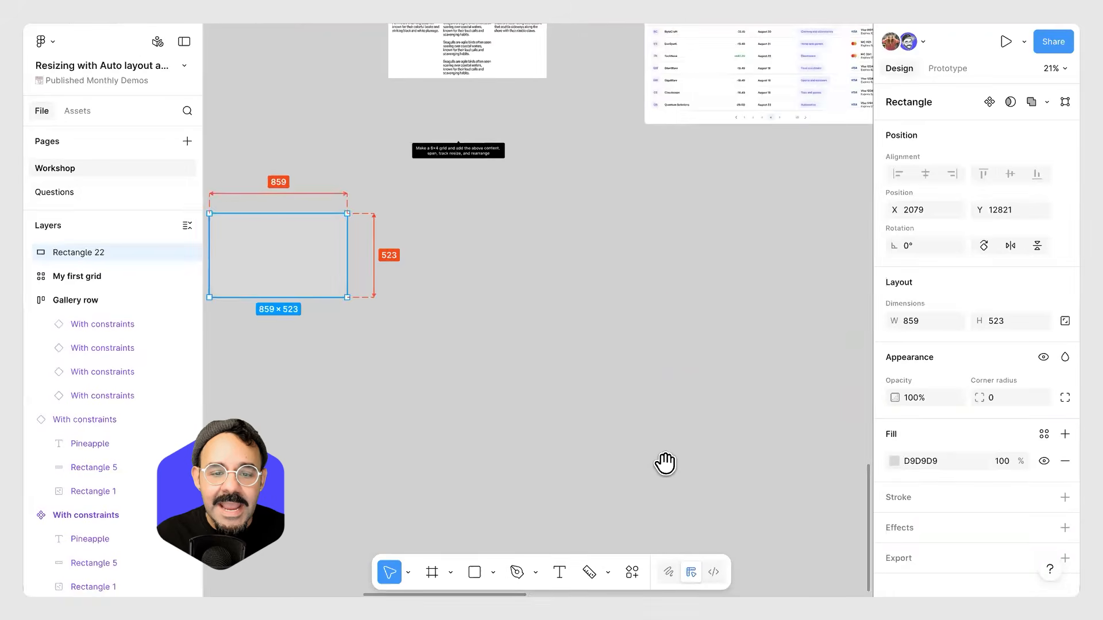
{"action": "scroll", "coordinate": [665, 463], "scroll_direction": "up", "scroll_amount": 10}
{"action": "scroll", "coordinate": [646, 368], "scroll_direction": "up", "scroll_amount": 4}
{"action": "left_click_drag", "start_coordinate": [637, 371], "coordinate": [553, 281]}
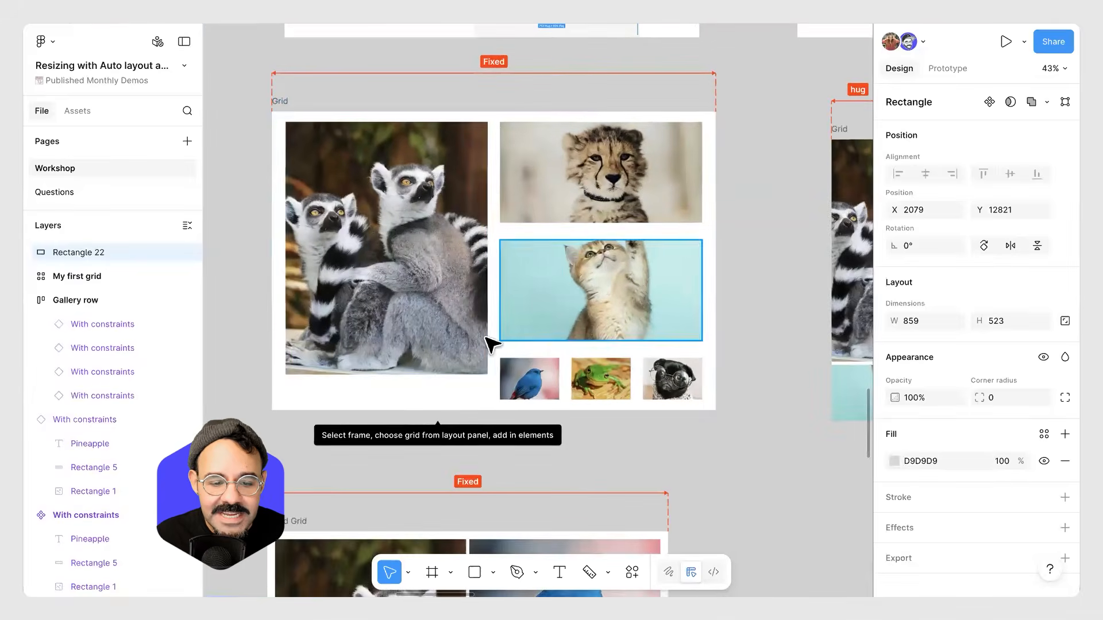
Round the corners of all six photos in the Grid frame to 37, then undo the rounding.
{"action": "left_click", "coordinate": [289, 109]}
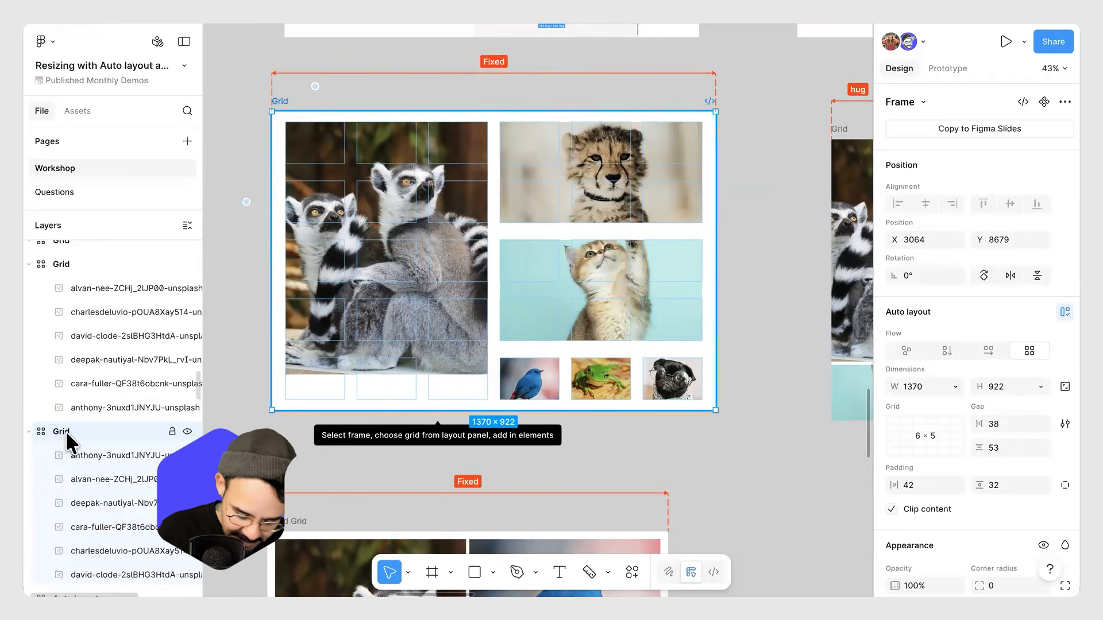
{"action": "key", "text": "Return"}
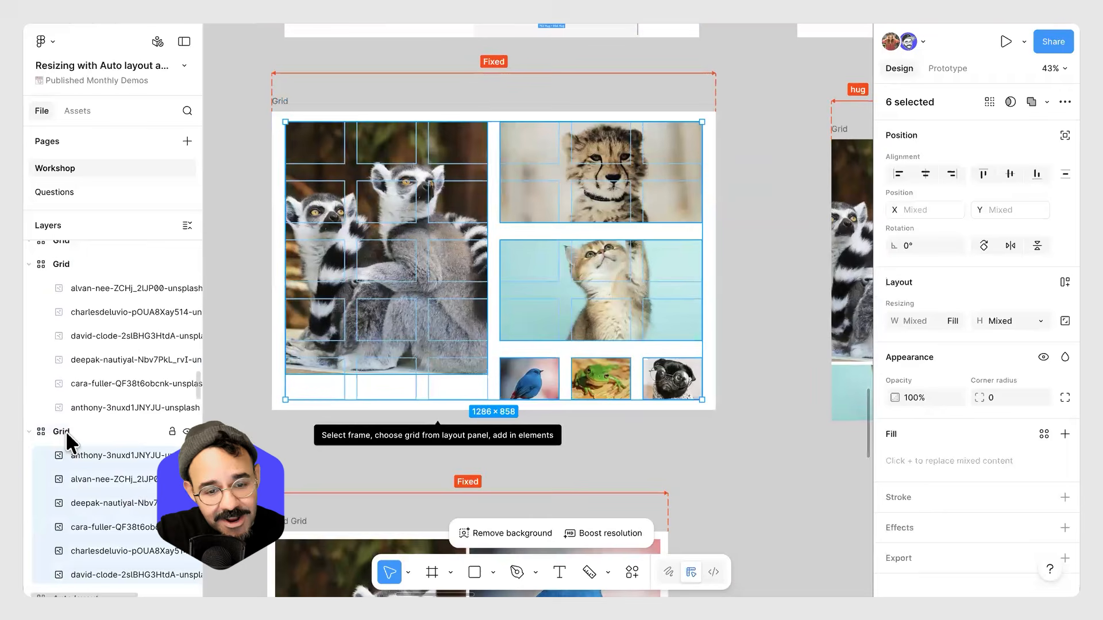
{"action": "scroll", "coordinate": [492, 312], "scroll_direction": "down", "scroll_amount": 5}
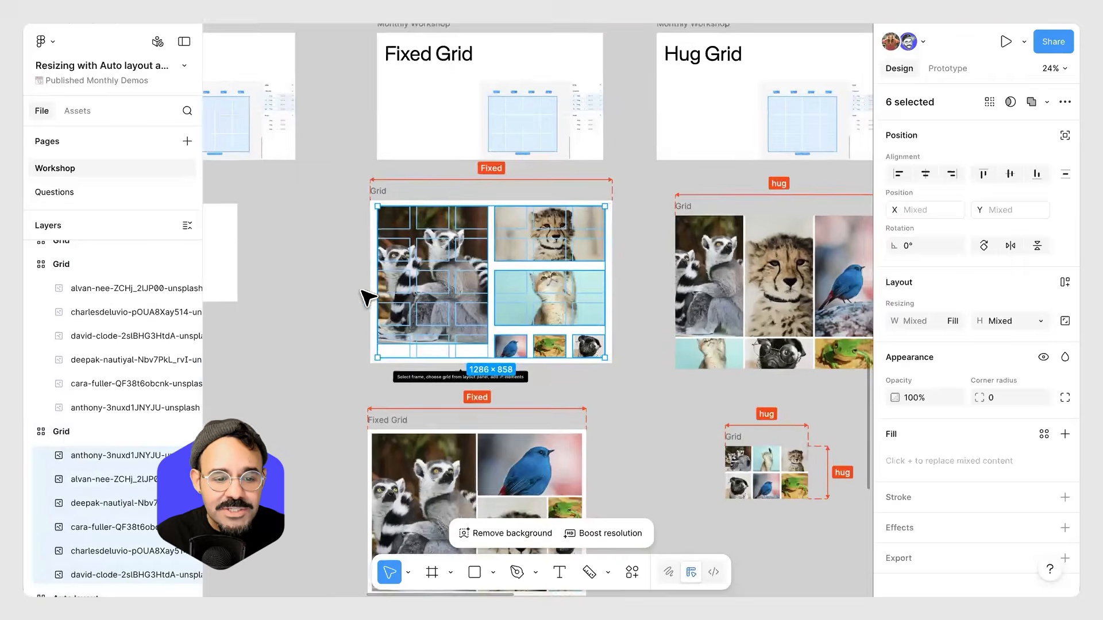
{"action": "scroll", "coordinate": [505, 282], "scroll_direction": "up", "scroll_amount": 4}
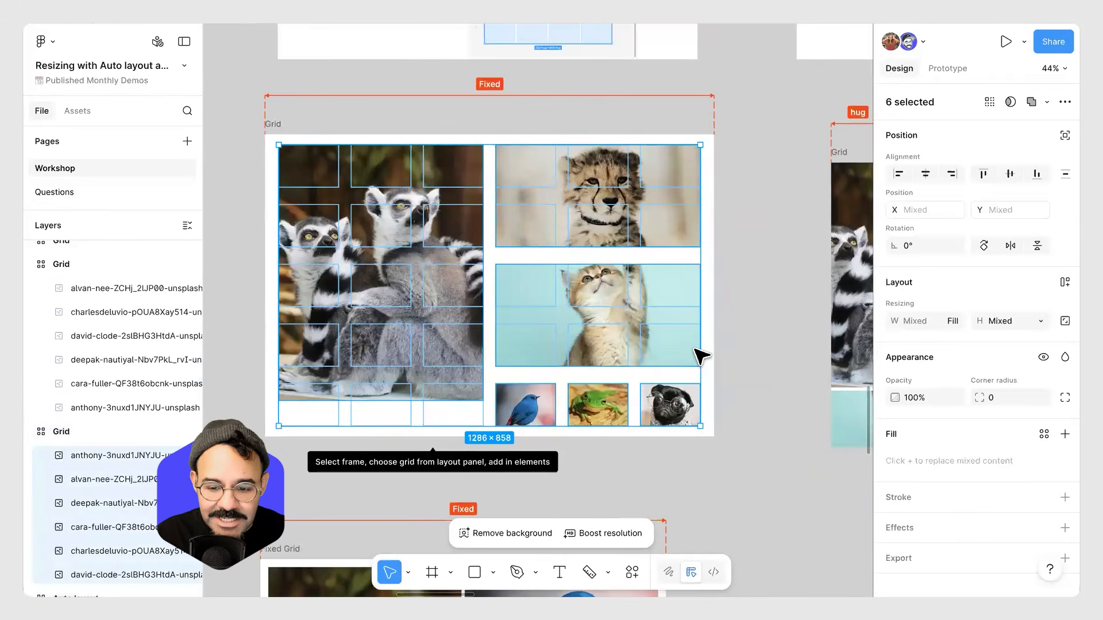
{"action": "left_click_drag", "start_coordinate": [983, 398], "coordinate": [1018, 398]}
{"action": "left_click_drag", "start_coordinate": [114, 404], "coordinate": [479, 391]}
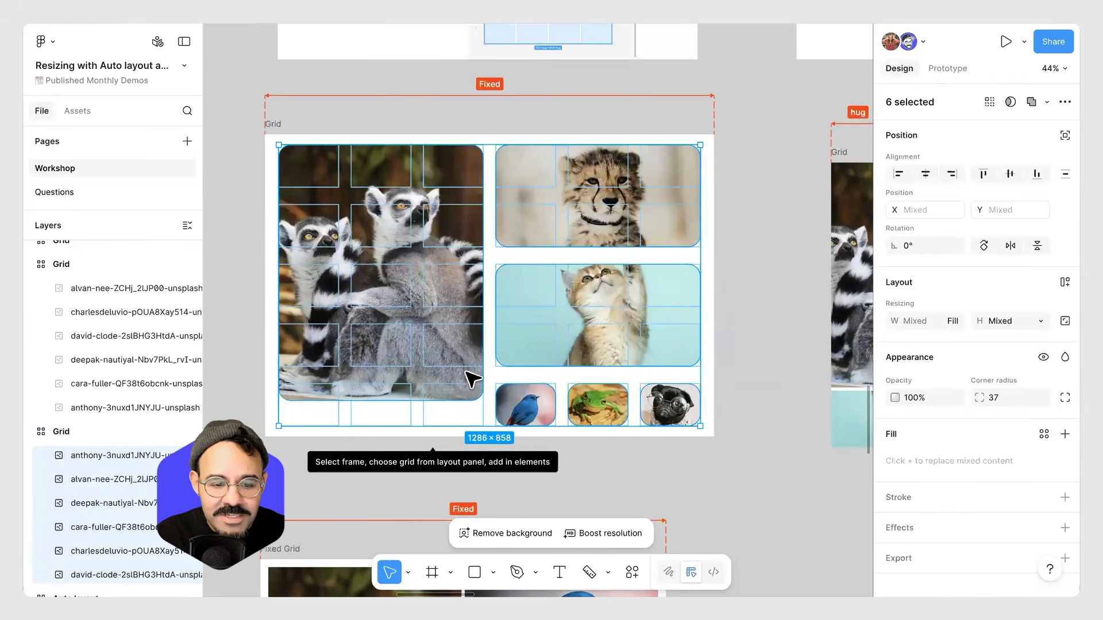
{"action": "scroll", "coordinate": [473, 379], "scroll_direction": "up", "scroll_amount": 3}
{"action": "scroll", "coordinate": [481, 387], "scroll_direction": "down", "scroll_amount": 3}
{"action": "left_click", "coordinate": [728, 557]}
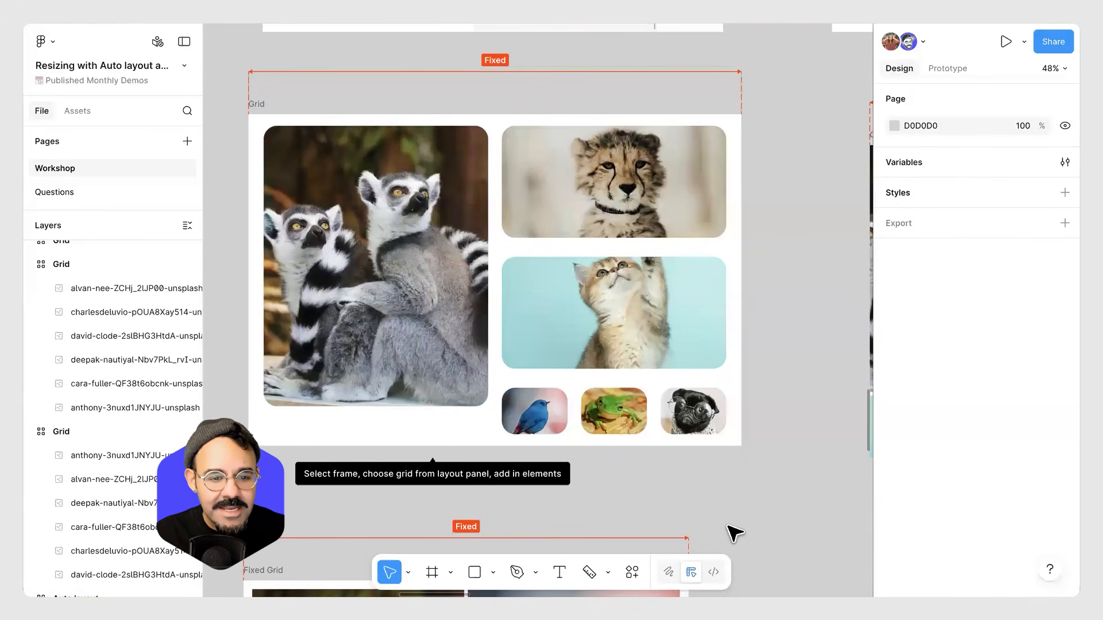
{"action": "key", "text": "ctrl+z"}
{"action": "key", "text": "ctrl+z"}
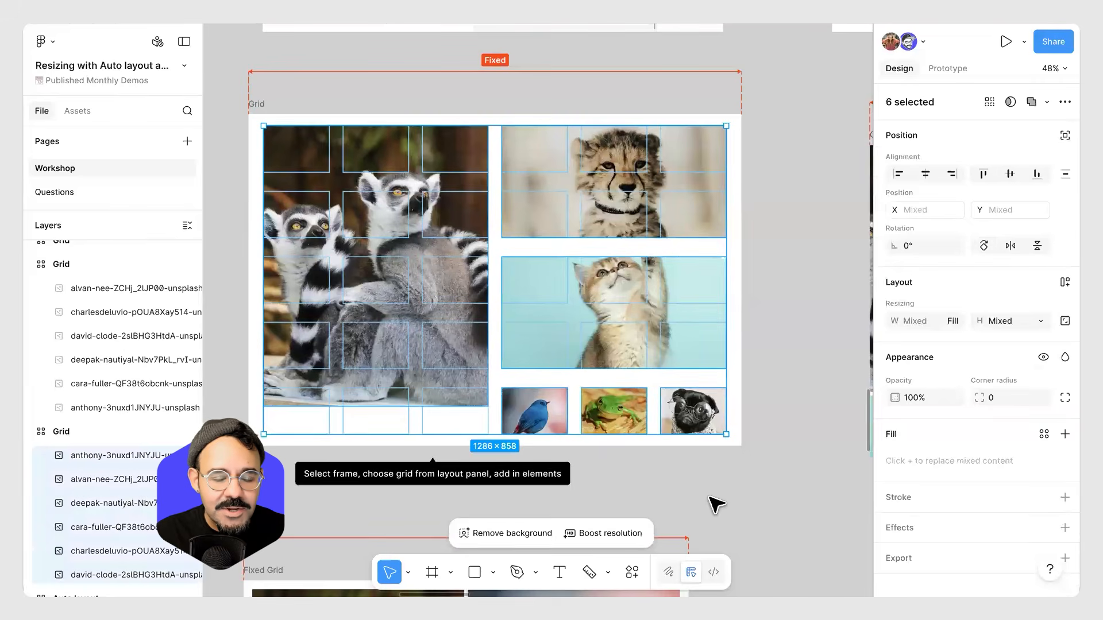
Select all six photos inside the Grid frame and give them rounded corners.
{"action": "left_click", "coordinate": [710, 505]}
{"action": "left_click_drag", "start_coordinate": [709, 505], "coordinate": [740, 507]}
{"action": "left_click", "coordinate": [407, 122]}
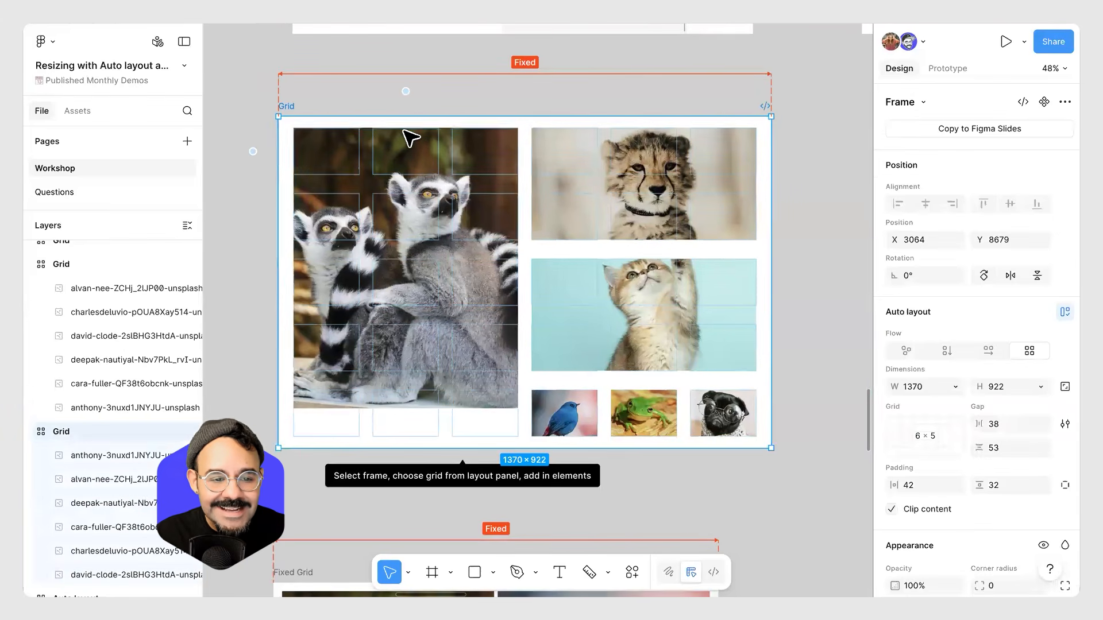
{"action": "key", "text": "Return"}
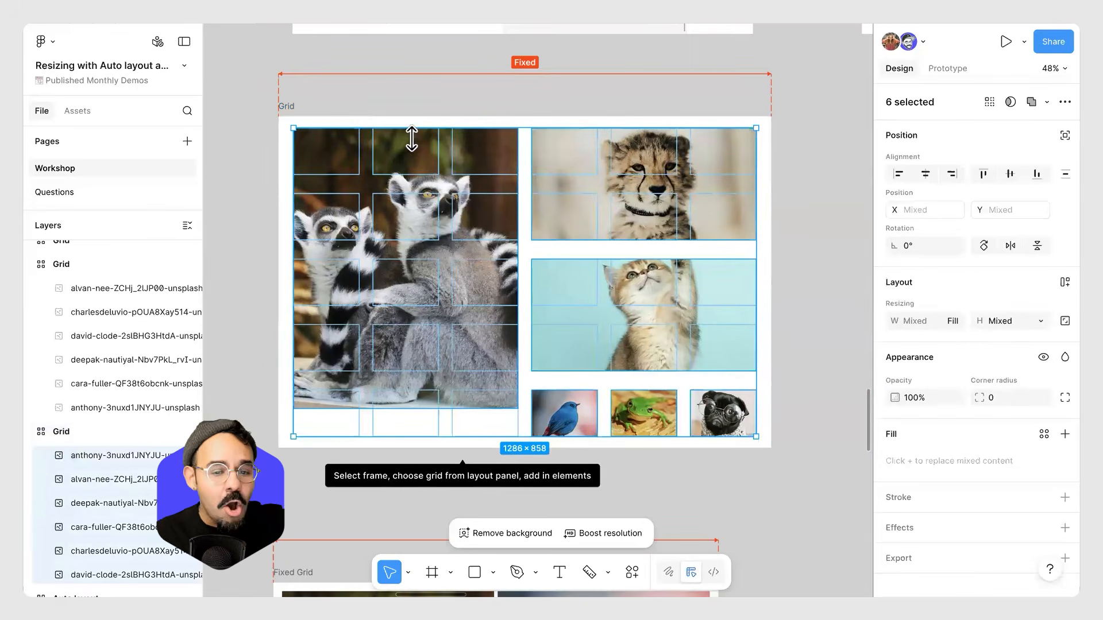
{"action": "left_click_drag", "start_coordinate": [979, 400], "coordinate": [276, 381]}
{"action": "left_click", "coordinate": [747, 482]}
{"action": "scroll", "coordinate": [752, 483], "scroll_direction": "down", "scroll_amount": 3}
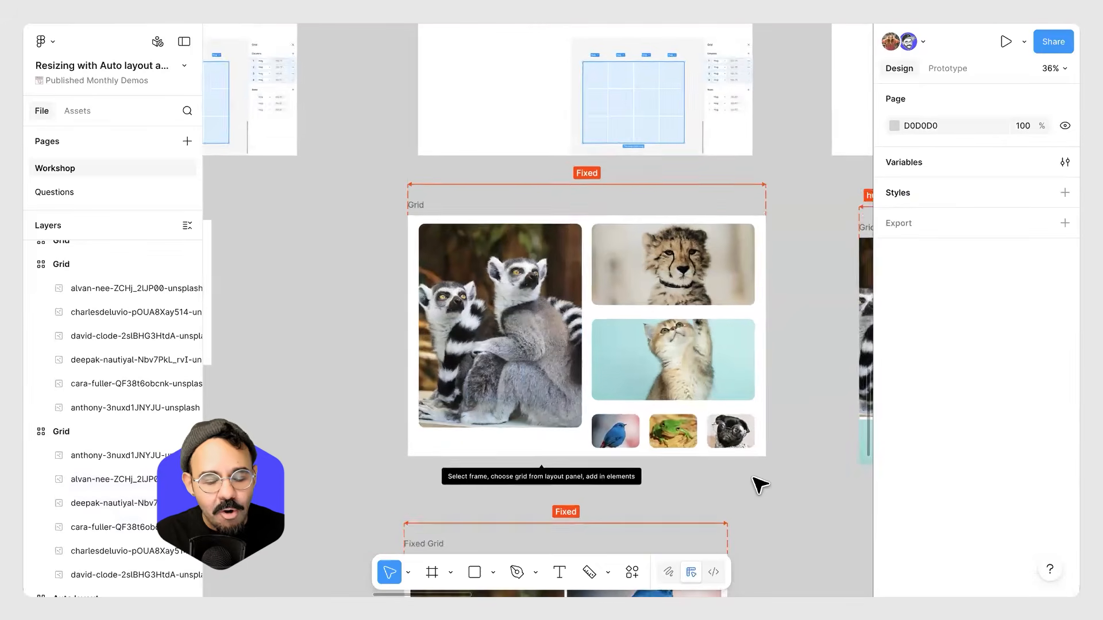
Select the Trivet / Feed frame and step through its nested child and parent layers to inspect the structure.
{"action": "scroll", "coordinate": [425, 306], "scroll_direction": "down", "scroll_amount": 3}
{"action": "left_click_drag", "start_coordinate": [318, 400], "coordinate": [1014, 402]}
{"action": "left_click_drag", "start_coordinate": [560, 135], "coordinate": [496, 592]}
{"action": "scroll", "coordinate": [472, 75], "scroll_direction": "up", "scroll_amount": 4}
{"action": "left_click_drag", "start_coordinate": [566, 52], "coordinate": [564, 416]}
{"action": "left_click", "coordinate": [466, 103]}
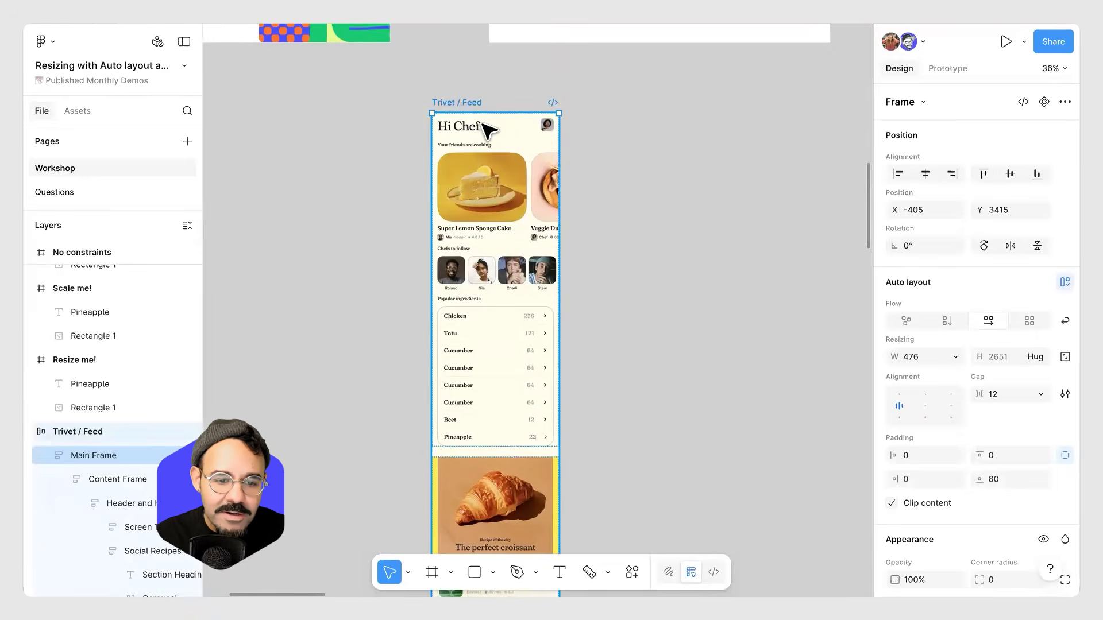
{"action": "scroll", "coordinate": [483, 123], "scroll_direction": "up", "scroll_amount": 5}
{"action": "scroll", "coordinate": [450, 147], "scroll_direction": "down", "scroll_amount": 5}
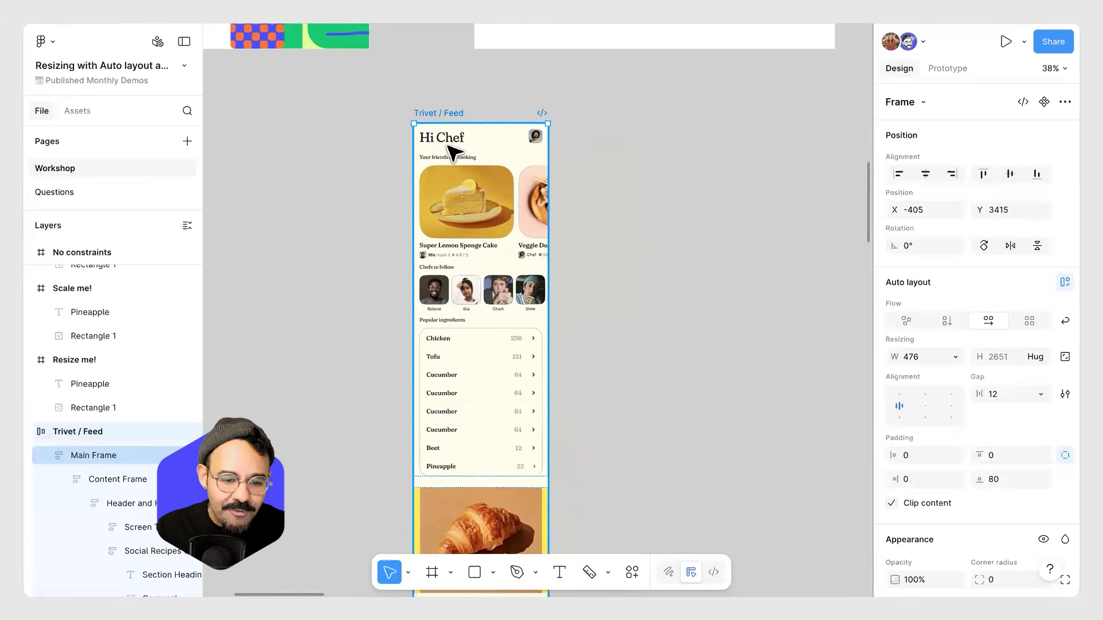
{"action": "key", "text": "Return"}
{"action": "key", "text": "Return"}
{"action": "key", "text": "Return"}
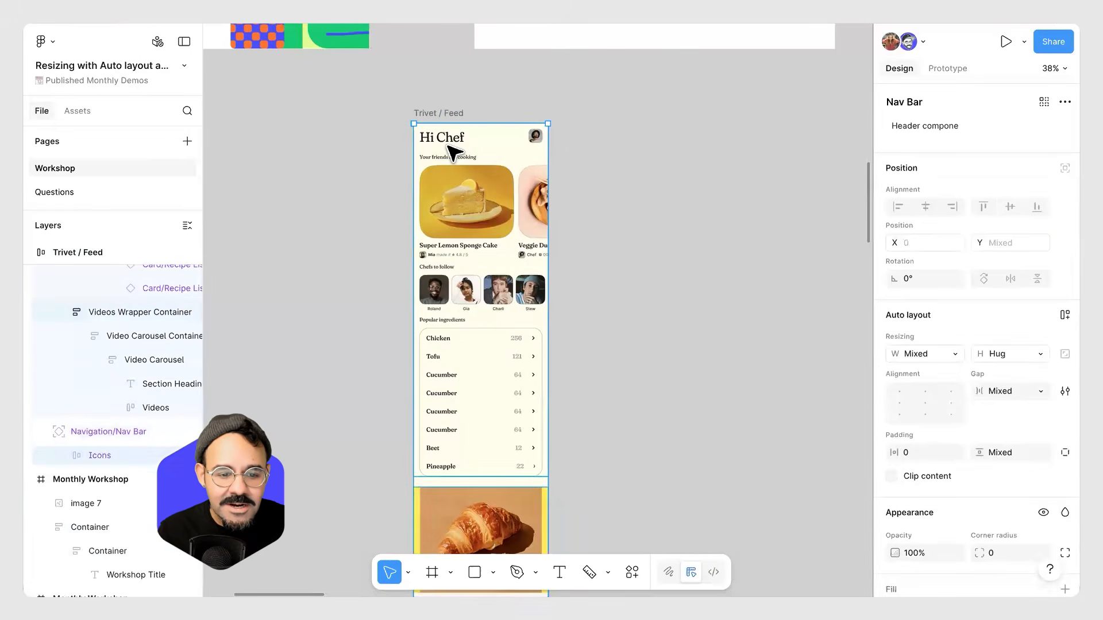
{"action": "scroll", "coordinate": [460, 359], "scroll_direction": "up", "scroll_amount": 5}
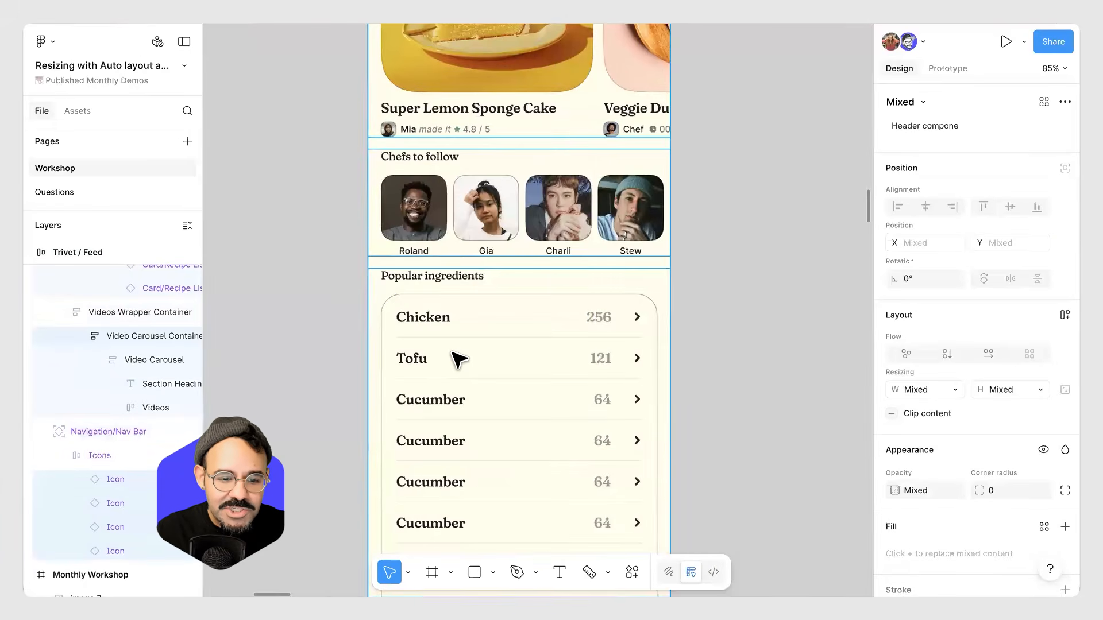
{"action": "key", "text": "Return"}
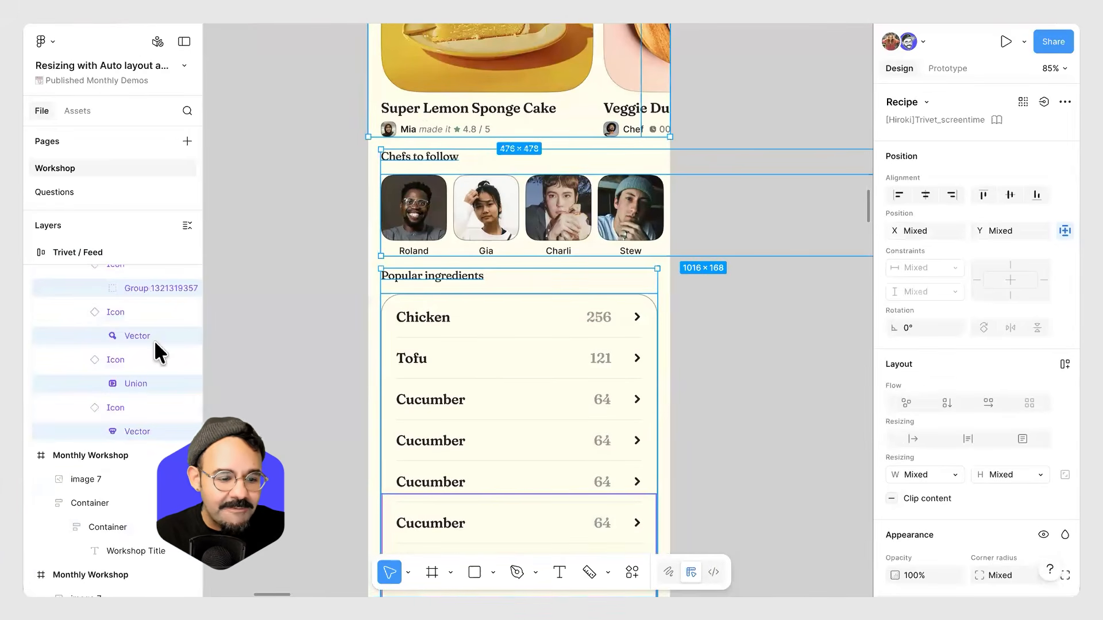
{"action": "key", "text": "shift+Return"}
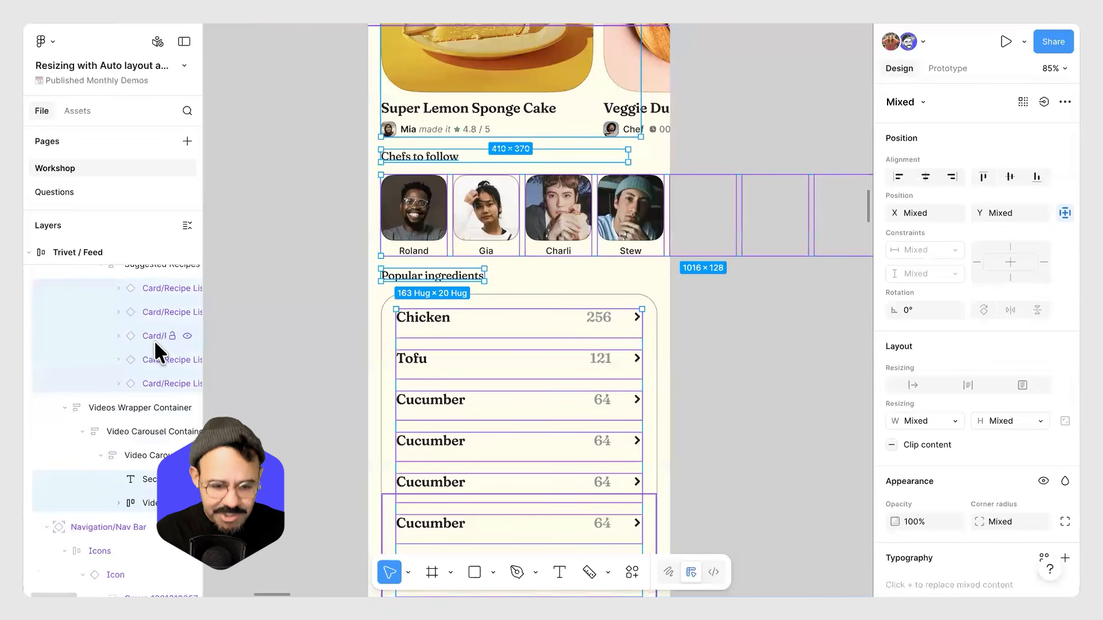
{"action": "key", "text": "shift+Return"}
{"action": "key", "text": "shift+Return"}
{"action": "key", "text": "shift+Return"}
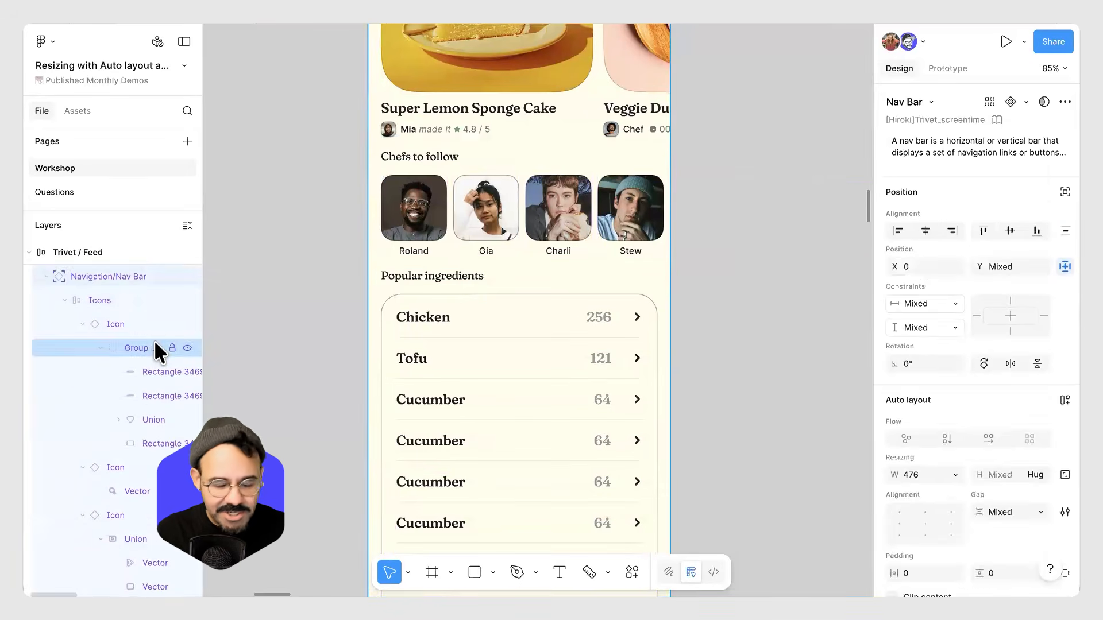
{"action": "key", "text": "shift+Return"}
{"action": "scroll", "coordinate": [283, 297], "scroll_direction": "down", "scroll_amount": 1}
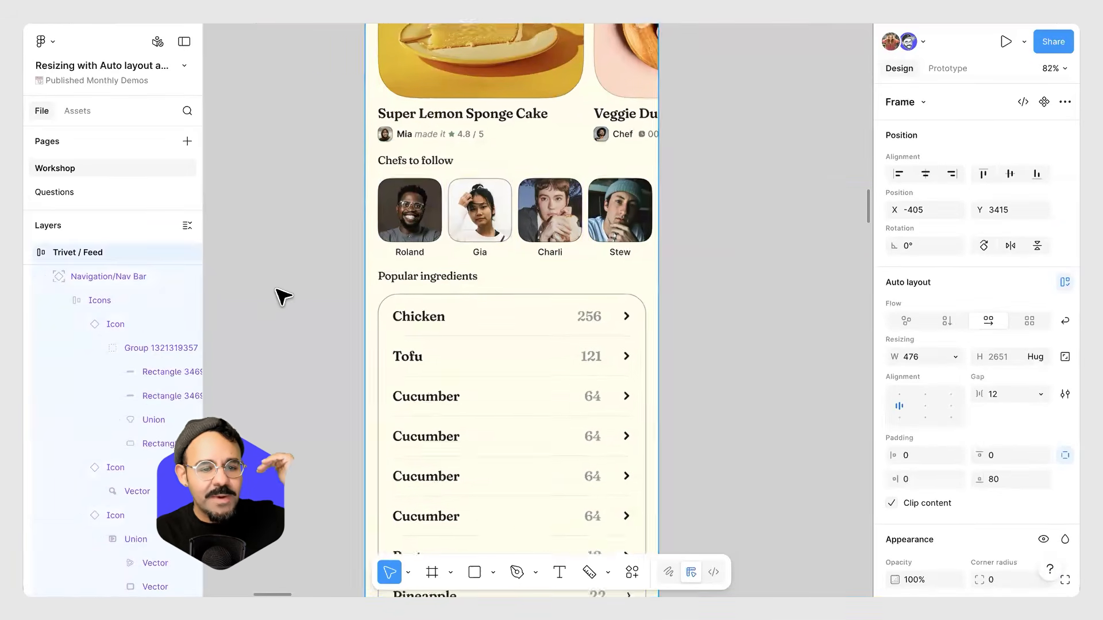
{"action": "scroll", "coordinate": [283, 297], "scroll_direction": "down", "scroll_amount": 10}
Set the four rectangles in the Auto layout frame to fill the container in both width and height.
{"action": "left_click", "coordinate": [569, 314]}
{"action": "scroll", "coordinate": [571, 315], "scroll_direction": "down", "scroll_amount": 4}
{"action": "left_click_drag", "start_coordinate": [839, 499], "coordinate": [518, 321]}
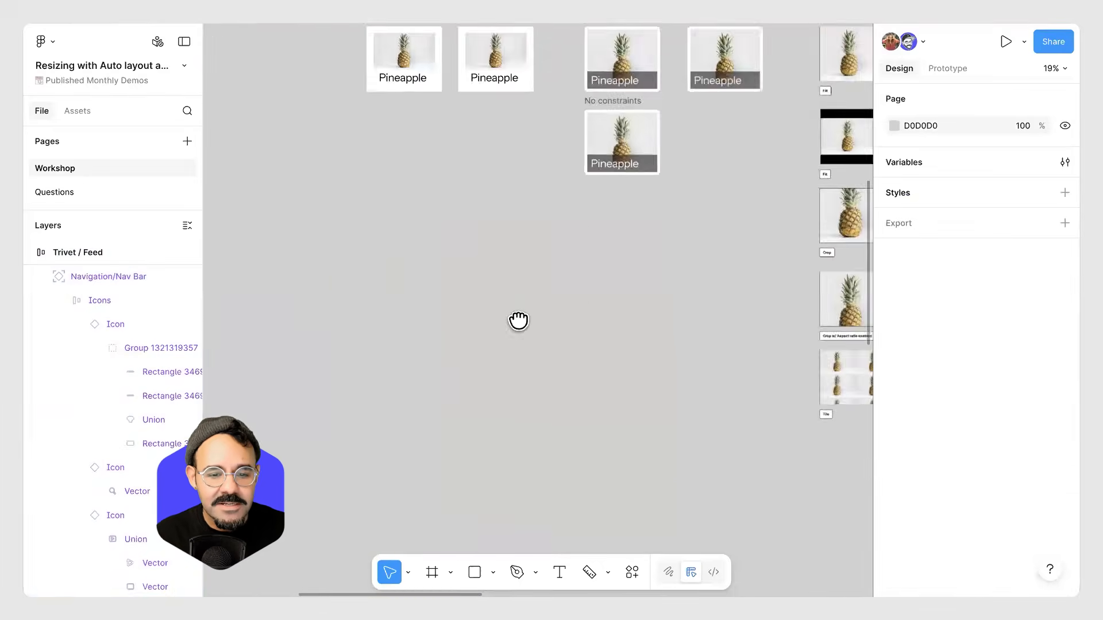
{"action": "scroll", "coordinate": [519, 321], "scroll_direction": "down", "scroll_amount": 10}
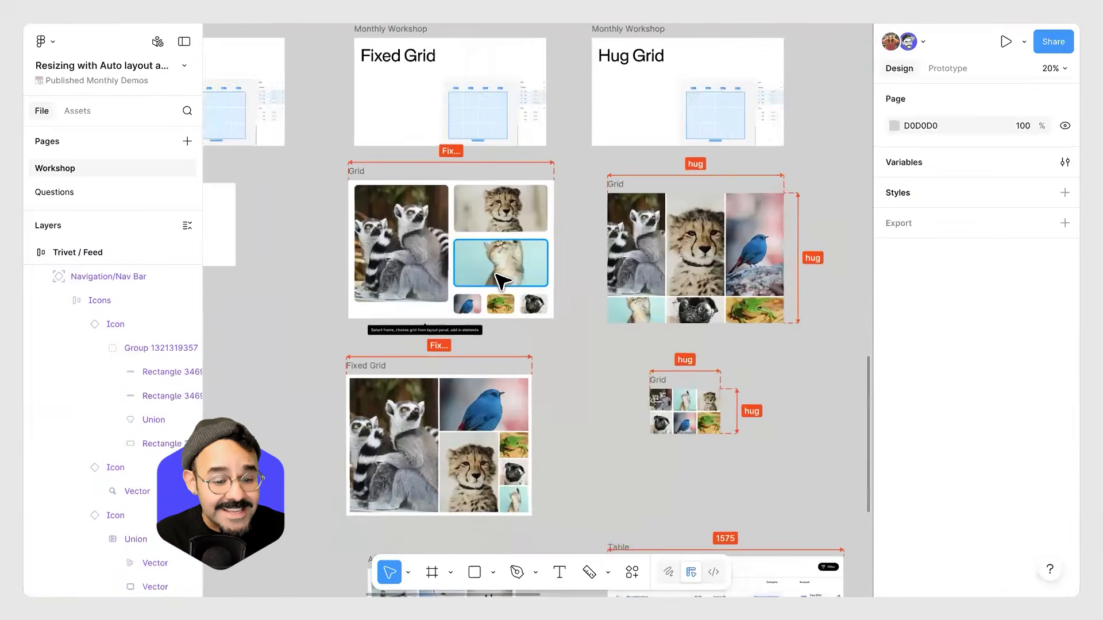
{"action": "scroll", "coordinate": [496, 276], "scroll_direction": "up", "scroll_amount": 4}
{"action": "scroll", "coordinate": [522, 295], "scroll_direction": "down", "scroll_amount": 5}
{"action": "left_click_drag", "start_coordinate": [522, 295], "coordinate": [459, 482]}
{"action": "left_click_drag", "start_coordinate": [542, 234], "coordinate": [562, 290]}
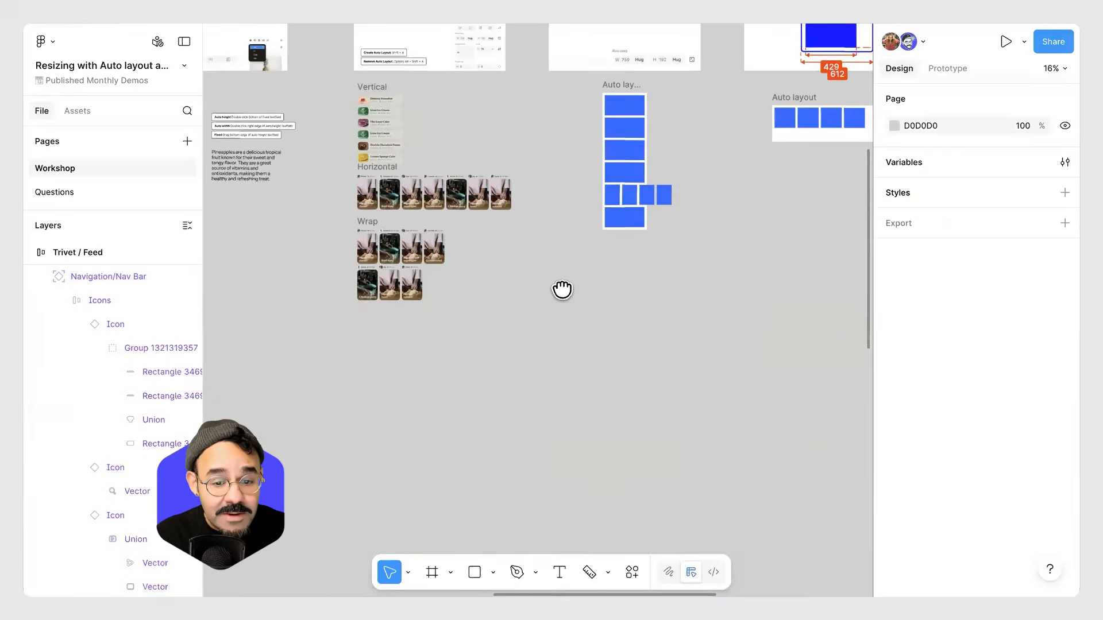
{"action": "scroll", "coordinate": [563, 290], "scroll_direction": "up", "scroll_amount": 3}
{"action": "scroll", "coordinate": [586, 307], "scroll_direction": "up", "scroll_amount": 5}
{"action": "scroll", "coordinate": [327, 239], "scroll_direction": "up", "scroll_amount": 5}
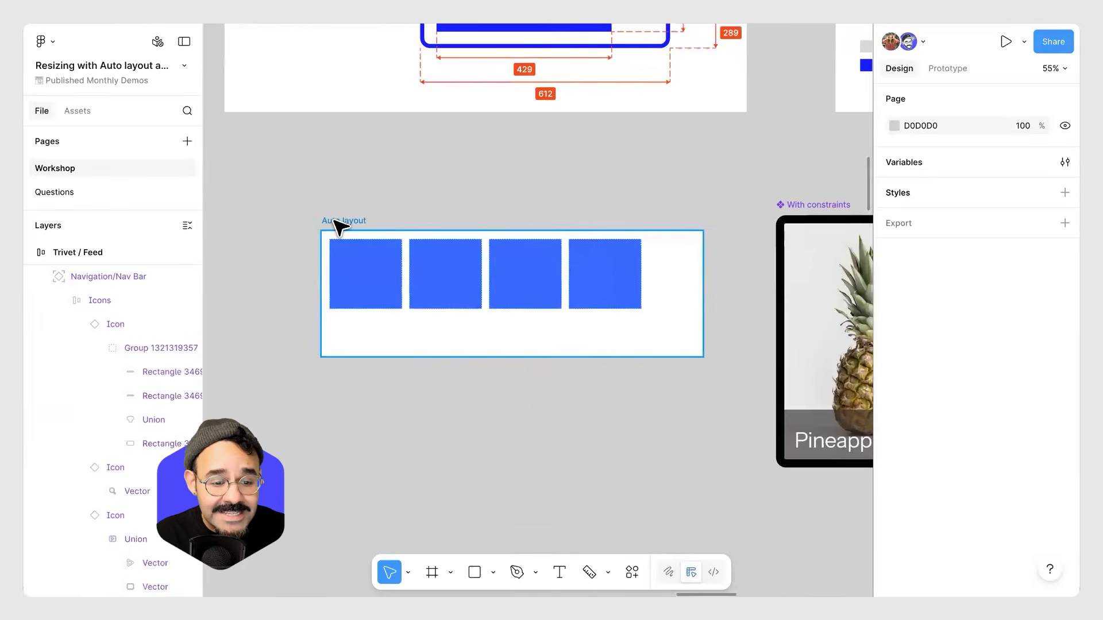
{"action": "left_click", "coordinate": [334, 220]}
{"action": "key", "text": "Return"}
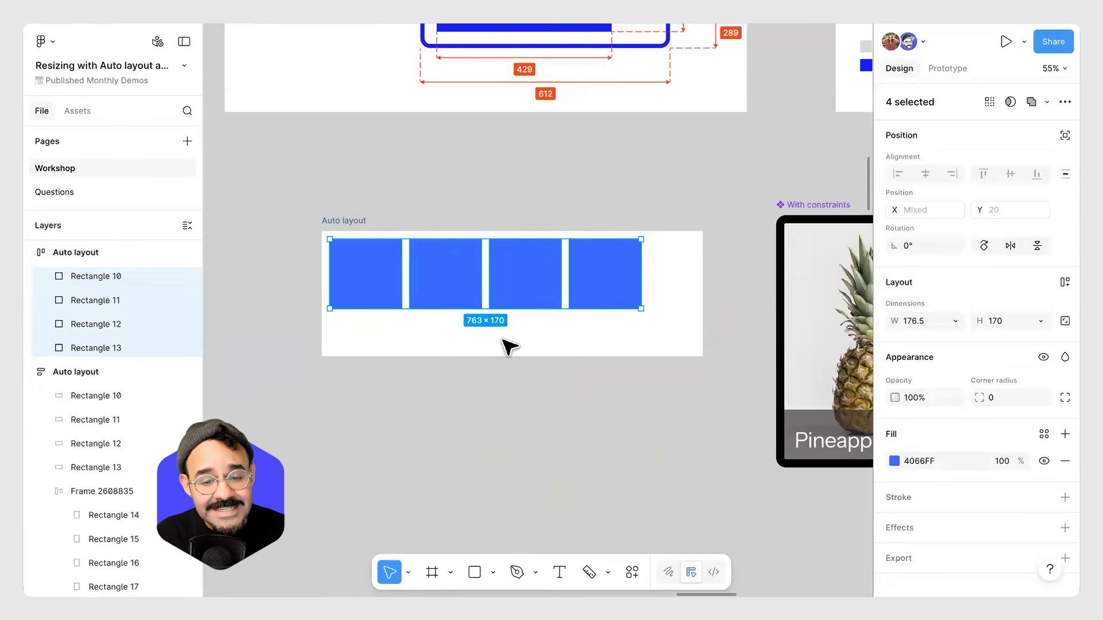
{"action": "left_click", "coordinate": [956, 320]}
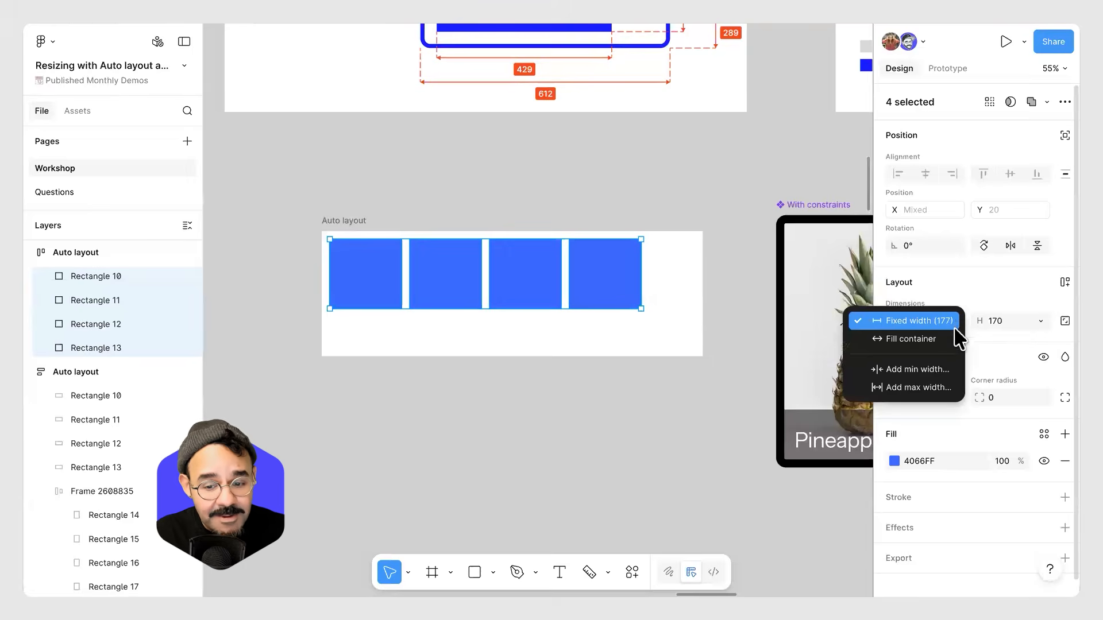
{"action": "left_click", "coordinate": [957, 340]}
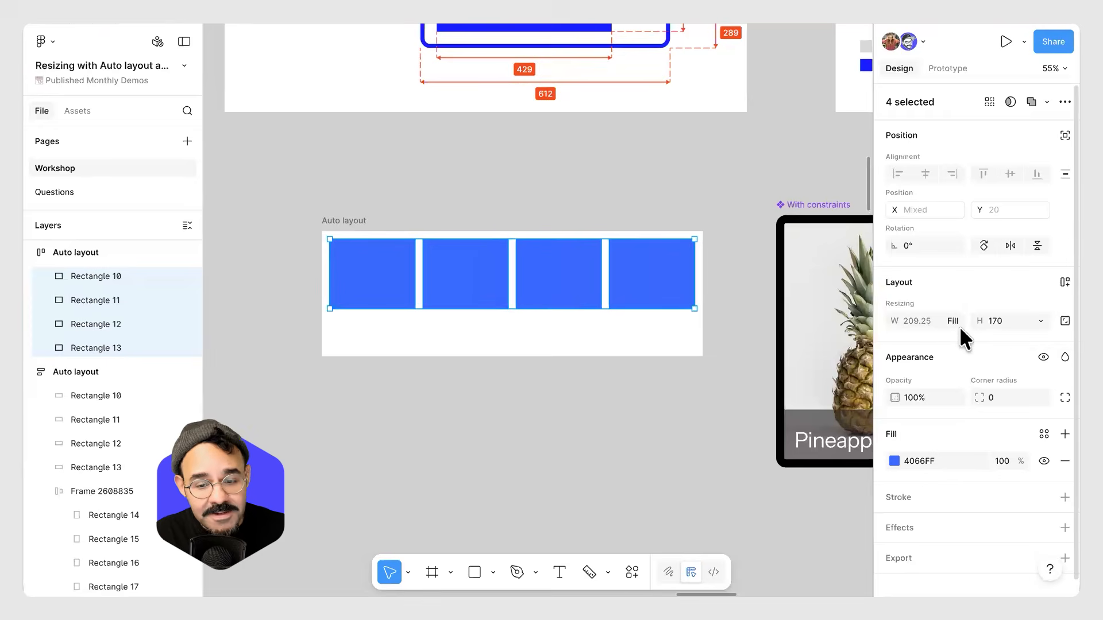
{"action": "left_click", "coordinate": [1039, 322]}
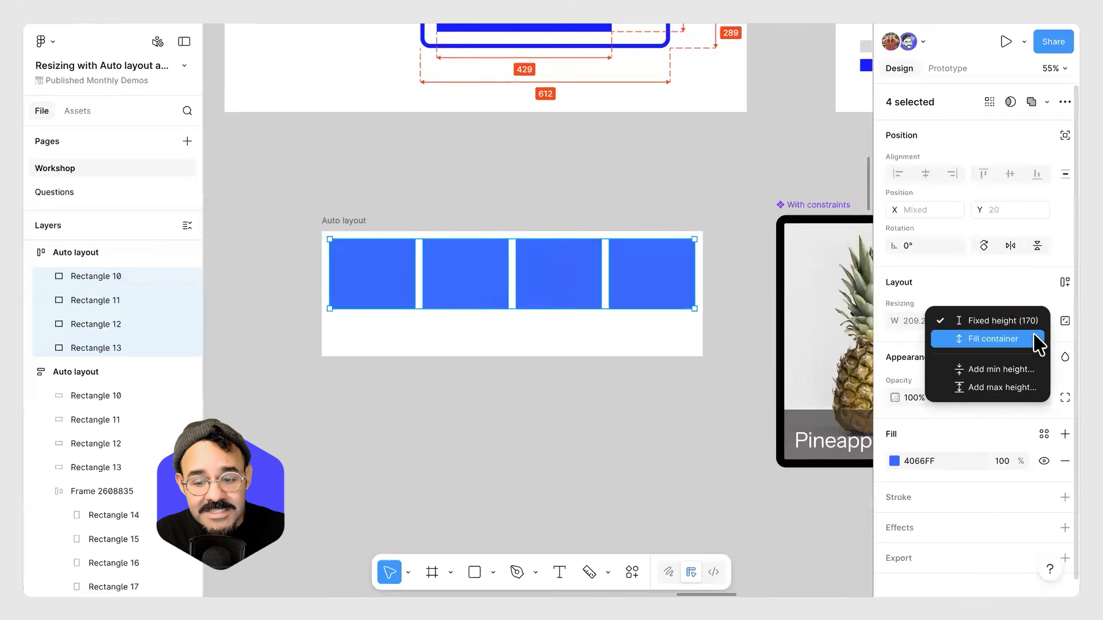
{"action": "left_click", "coordinate": [1032, 339]}
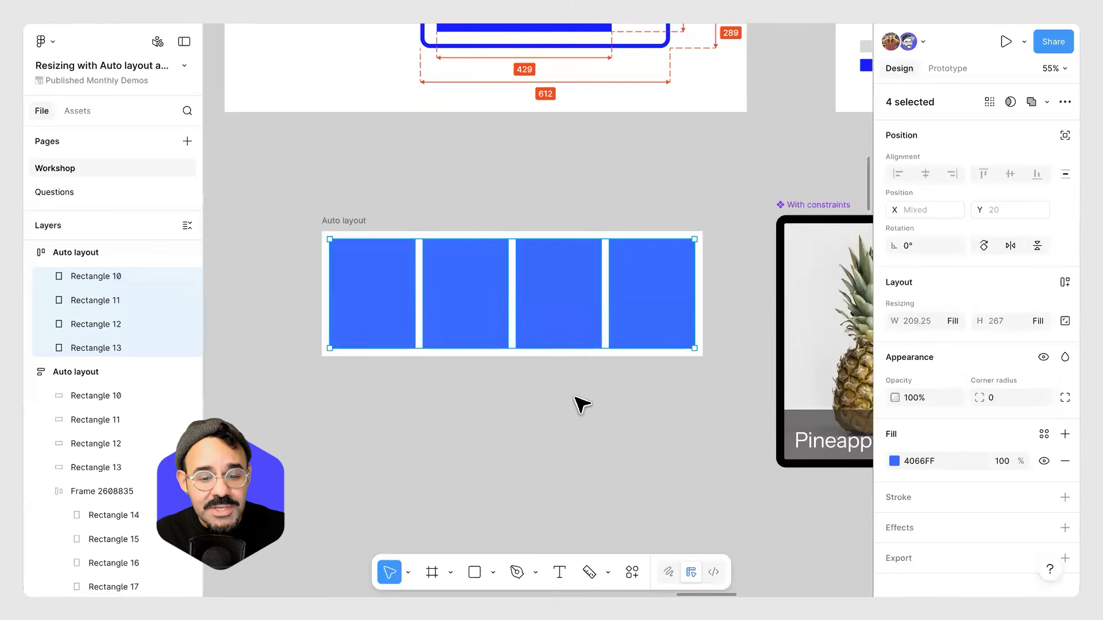
Undo the fill-container resizing and select the four rectangles in the Auto layout frame again.
{"action": "key", "text": "ctrl+z"}
{"action": "key", "text": "ctrl+z"}
{"action": "key", "text": "ctrl+z"}
{"action": "key", "text": "ctrl+z"}
{"action": "left_click", "coordinate": [342, 223]}
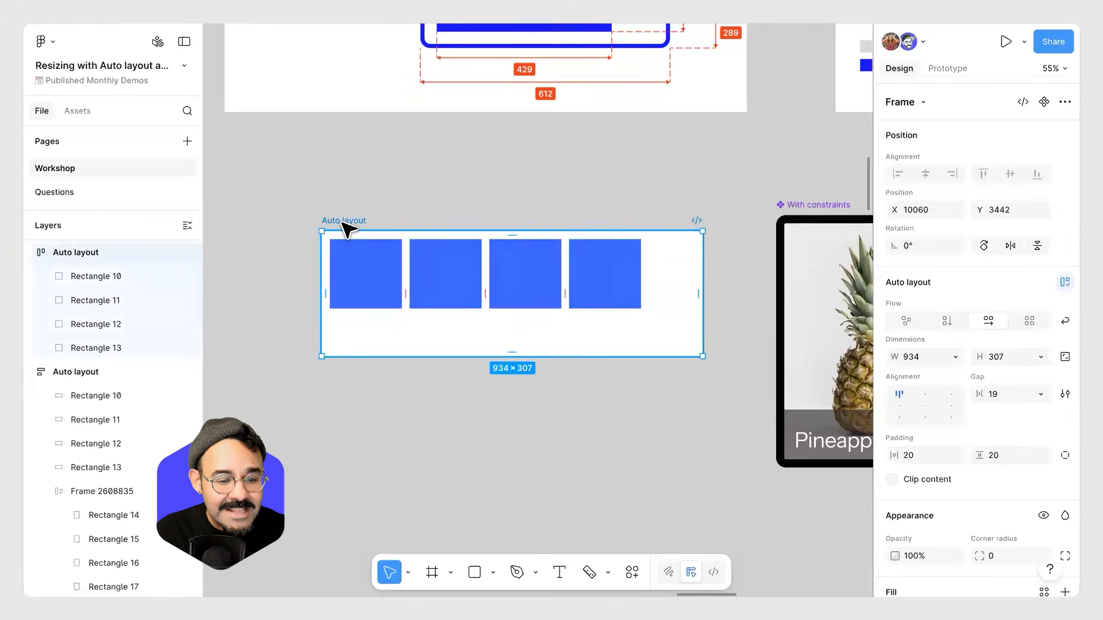
{"action": "key", "text": "Return"}
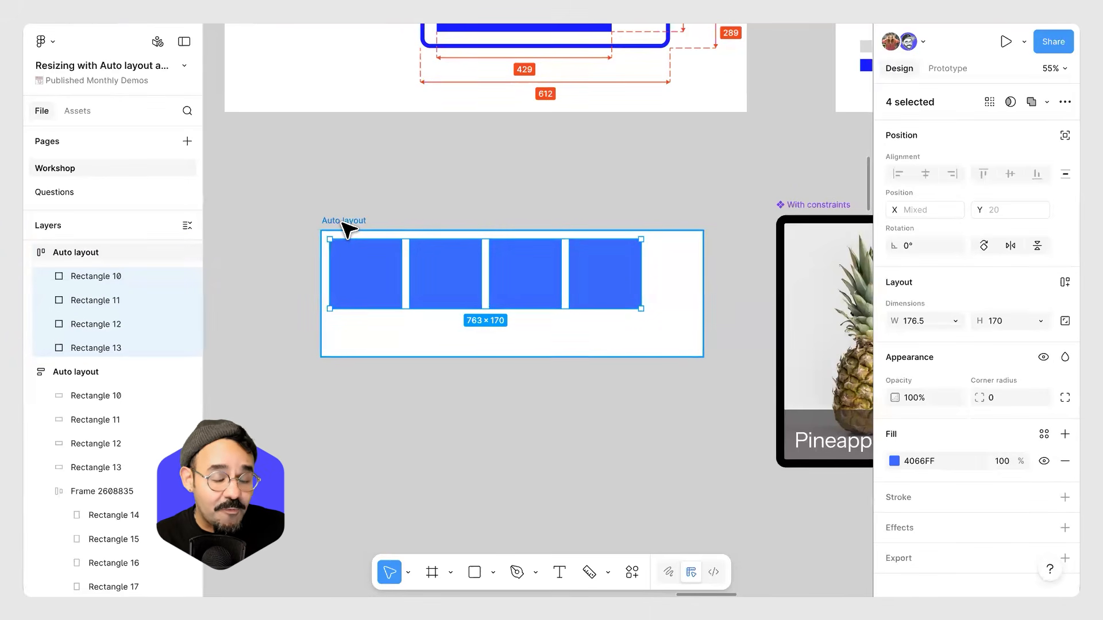
Switch to the Questions page and read through the audience questions.
{"action": "left_click", "coordinate": [54, 192]}
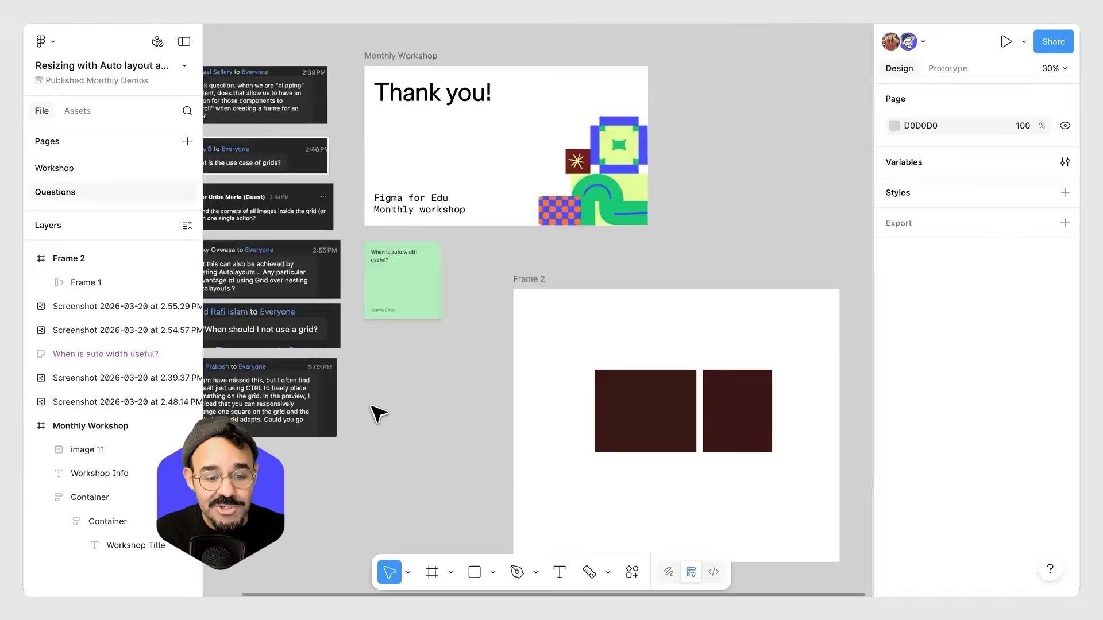
{"action": "scroll", "coordinate": [469, 402], "scroll_direction": "left", "scroll_amount": 5}
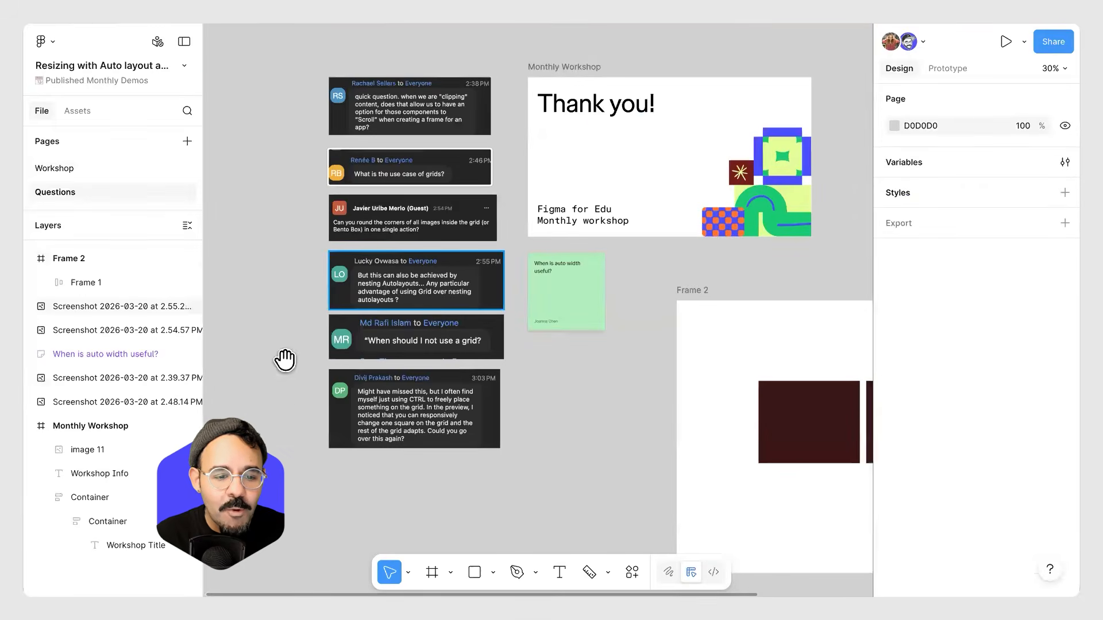
{"action": "scroll", "coordinate": [286, 375], "scroll_direction": "up", "scroll_amount": 5}
{"action": "scroll", "coordinate": [310, 320], "scroll_direction": "down", "scroll_amount": 5}
{"action": "scroll", "coordinate": [310, 320], "scroll_direction": "left", "scroll_amount": 2}
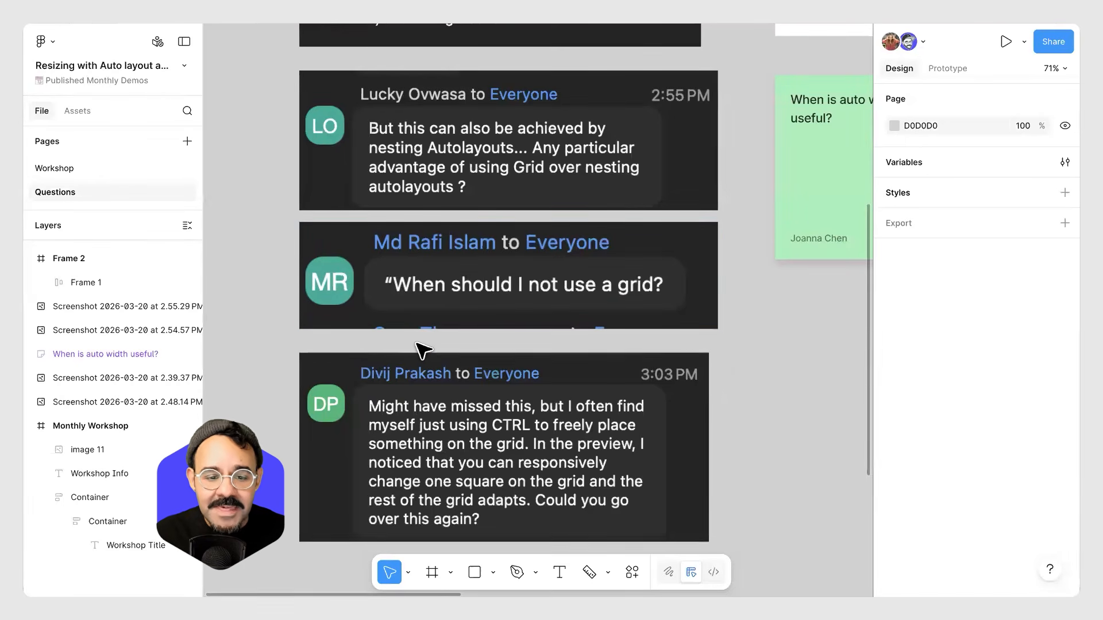
{"action": "scroll", "coordinate": [421, 352], "scroll_direction": "down", "scroll_amount": 5}
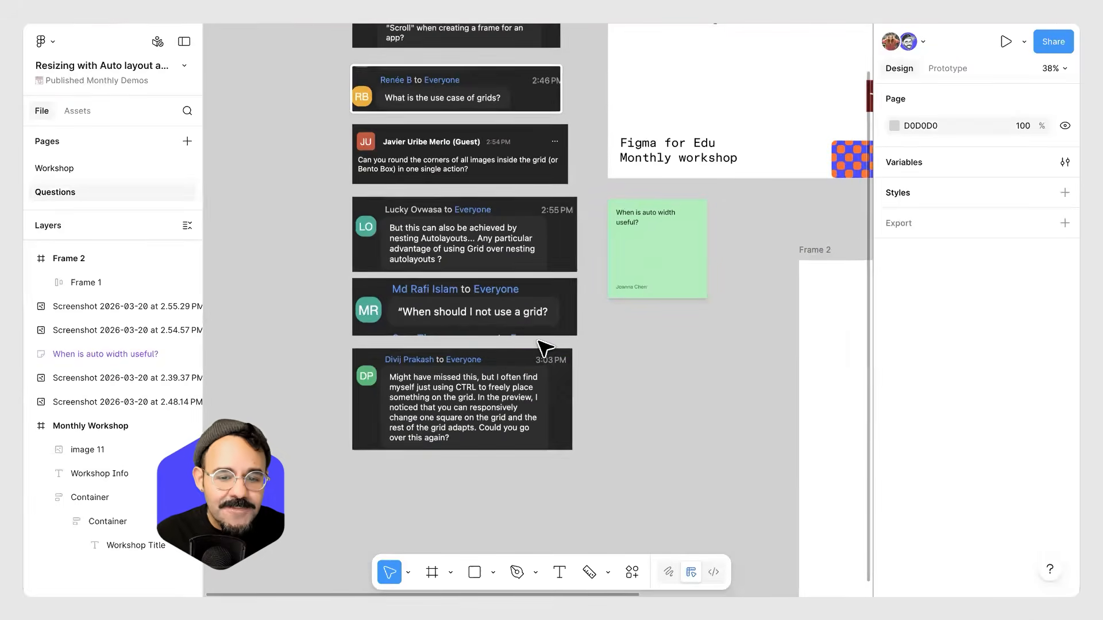
{"action": "scroll", "coordinate": [497, 353], "scroll_direction": "up", "scroll_amount": 2}
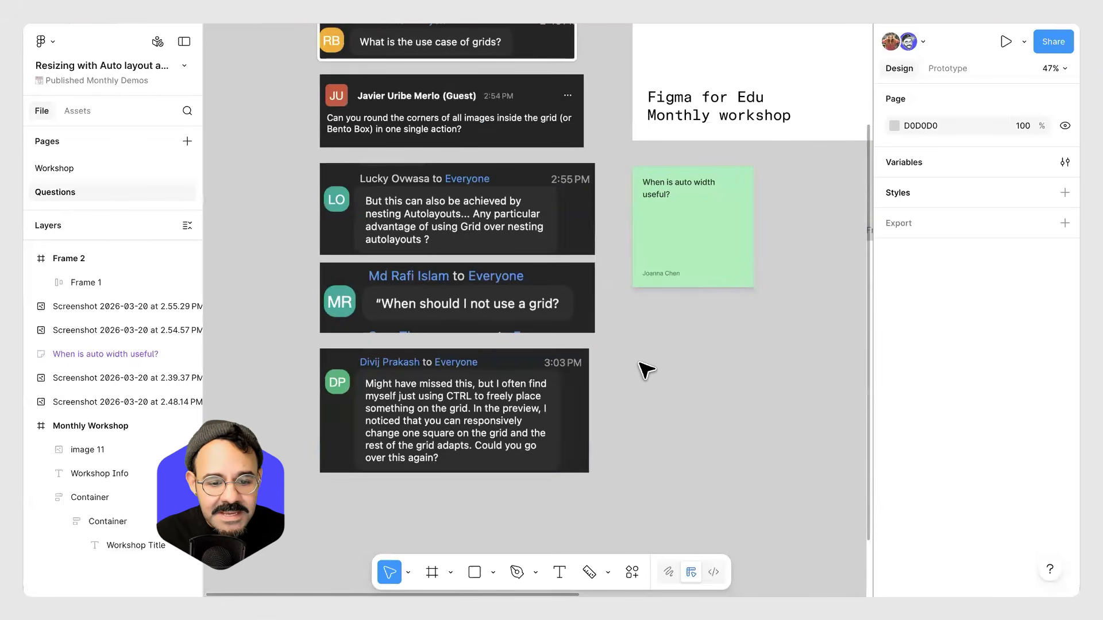
Draw a rectangle about 169 × 360 on the empty canvas beside the questions.
{"action": "left_click_drag", "start_coordinate": [398, 374], "coordinate": [658, 343]}
{"action": "key", "text": "r"}
{"action": "left_click_drag", "start_coordinate": [362, 299], "coordinate": [292, 171]}
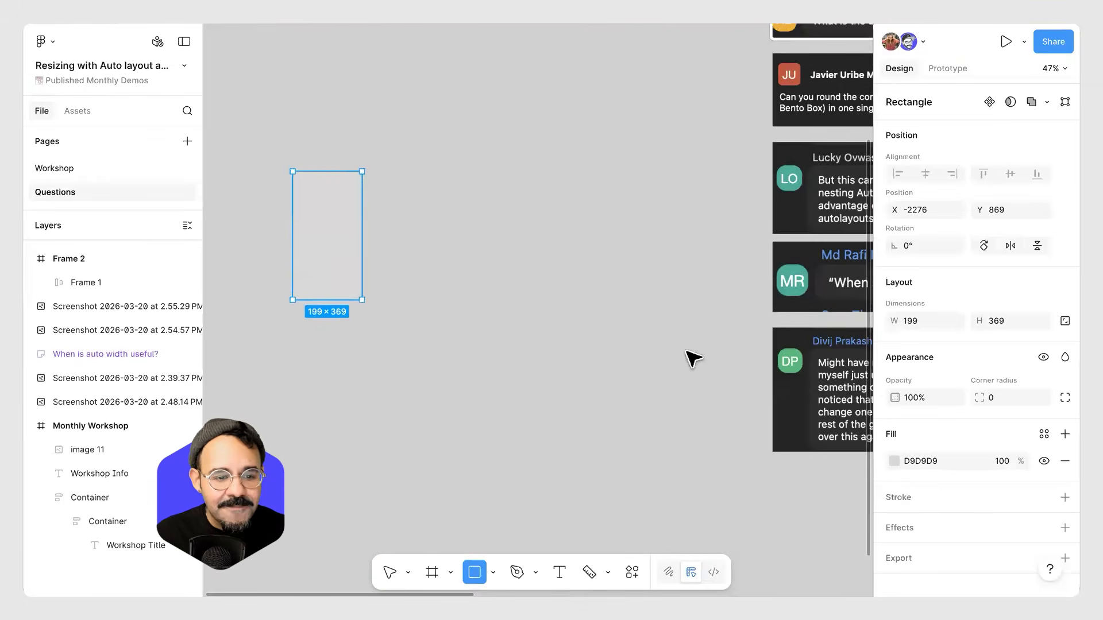
Set the rectangle's fill colour to 4E5EC4.
{"action": "left_click", "coordinate": [894, 461]}
{"action": "left_click", "coordinate": [802, 327]}
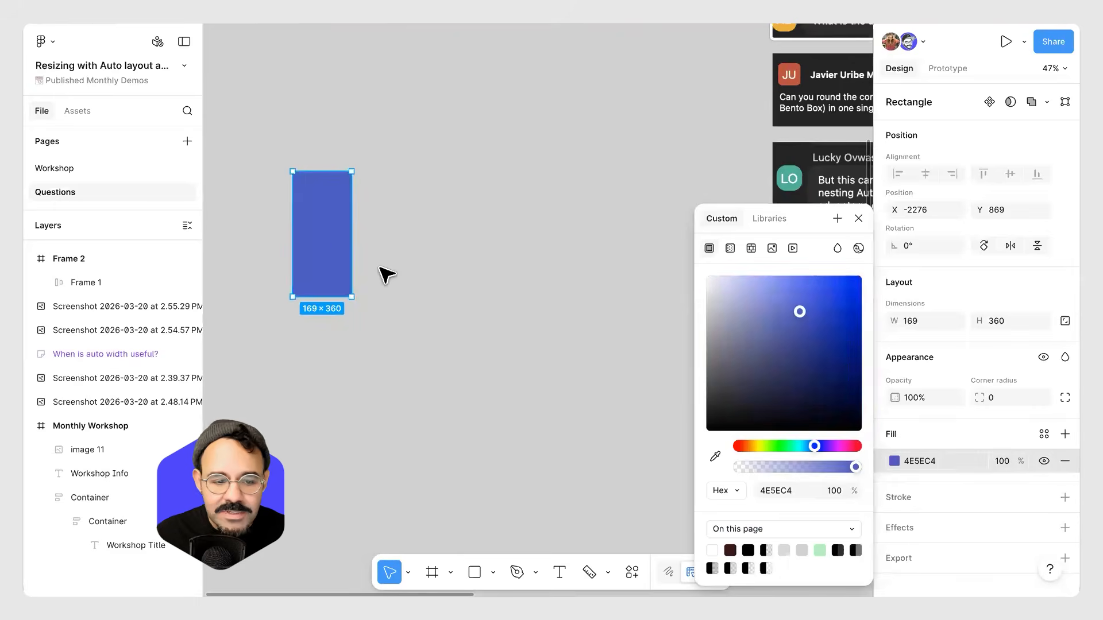
{"action": "left_click", "coordinate": [379, 251]}
Duplicate the blue rectangle repeatedly to form a horizontal row of evenly spaced copies.
{"action": "left_click_drag", "start_coordinate": [308, 251], "coordinate": [374, 251]}
{"action": "key", "text": "super+d"}
{"action": "key", "text": "super+d"}
{"action": "key", "text": "super+d"}
{"action": "key", "text": "super+d"}
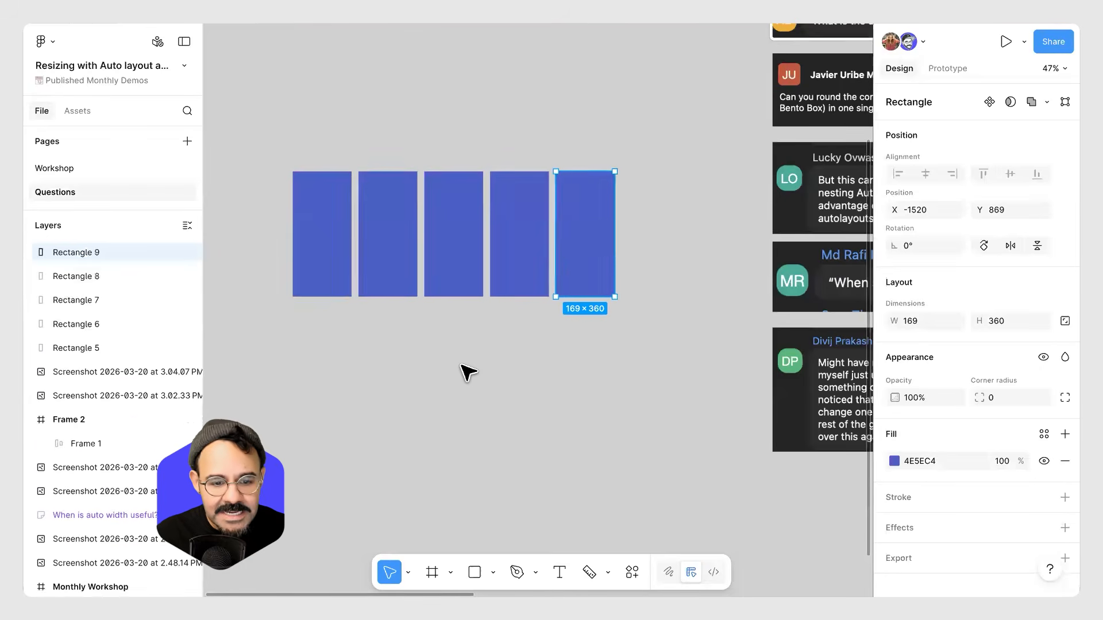
Select all six rectangles and wrap them in an auto layout frame.
{"action": "left_click_drag", "start_coordinate": [442, 377], "coordinate": [447, 376]}
{"action": "left_click_drag", "start_coordinate": [290, 353], "coordinate": [675, 216]}
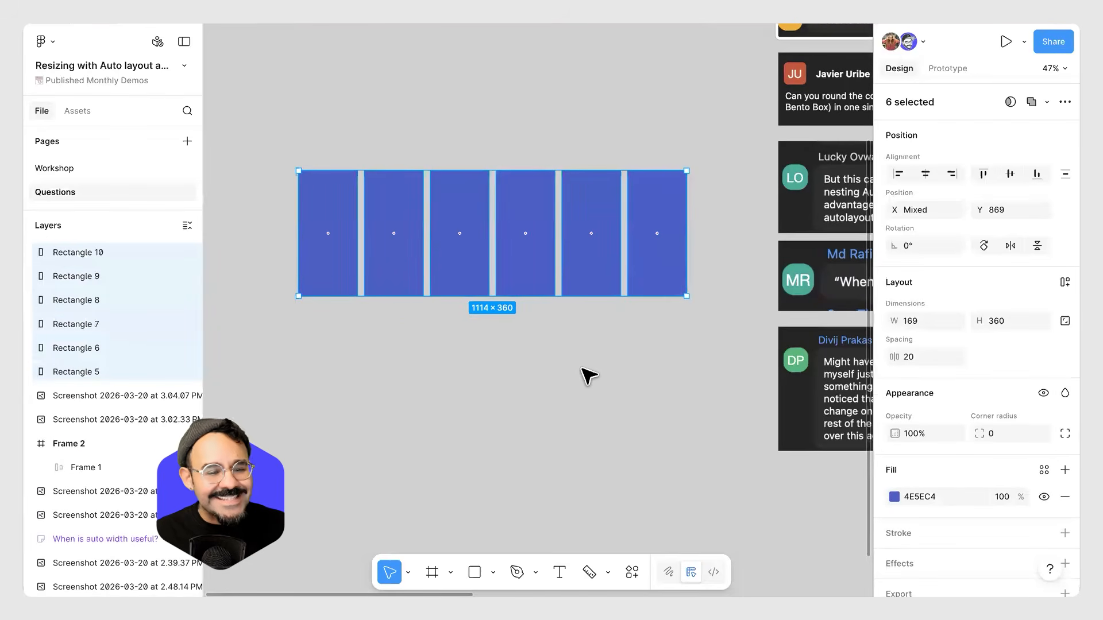
{"action": "key", "text": "shift+a"}
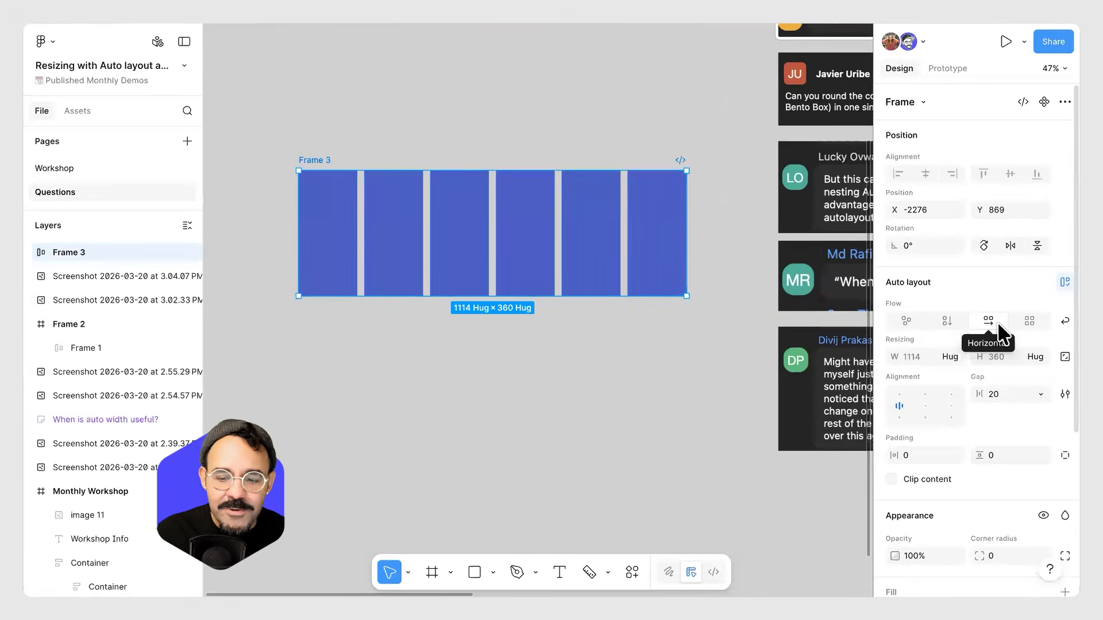
Turn on wrap for the frame's auto layout, widen it to about 1242, and center the alignment.
{"action": "left_click", "coordinate": [1048, 324]}
{"action": "left_click_drag", "start_coordinate": [680, 248], "coordinate": [731, 275]}
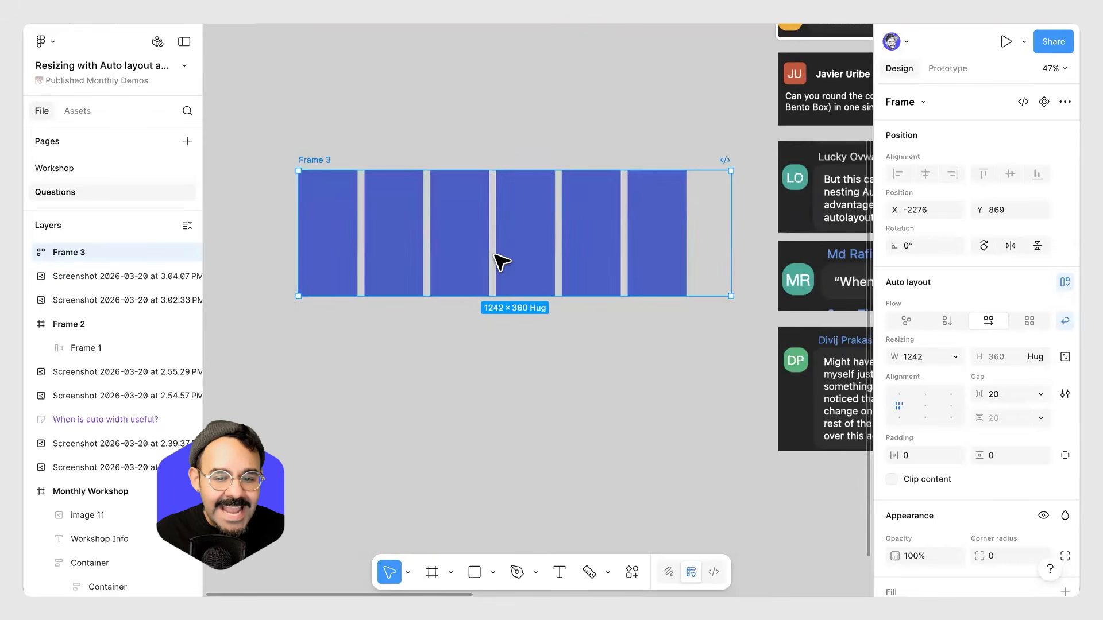
{"action": "left_click", "coordinate": [924, 405]}
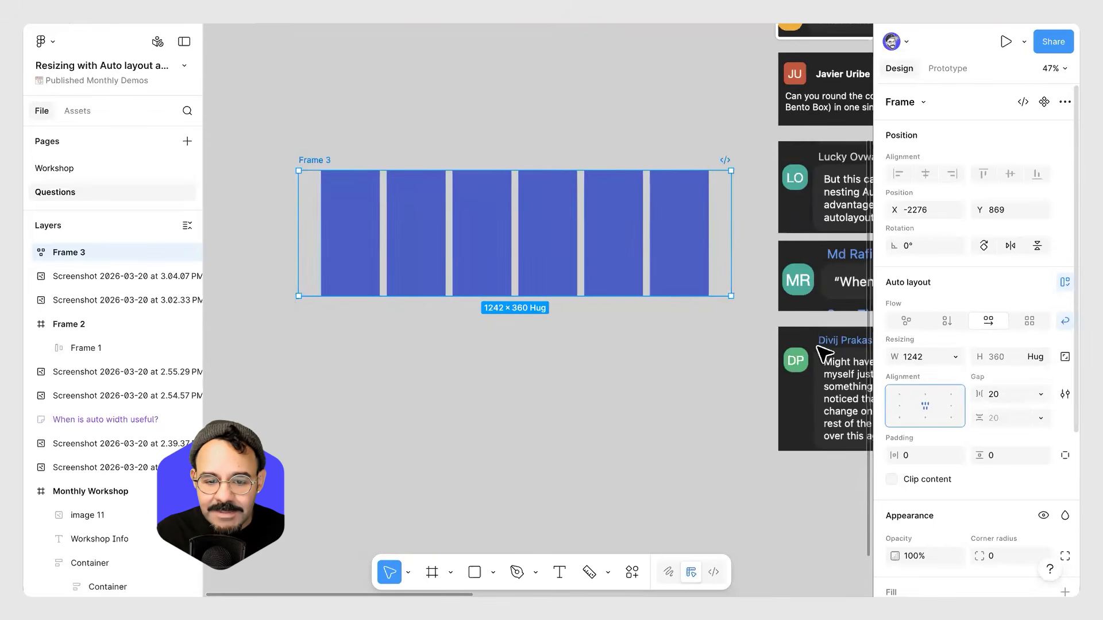
Resize Frame 3 to about 1004 wide with its contents center-aligned so the rectangles wrap onto two rows.
{"action": "left_click_drag", "start_coordinate": [726, 236], "coordinate": [752, 278]}
{"action": "left_click", "coordinate": [954, 405]}
{"action": "left_click_drag", "start_coordinate": [754, 222], "coordinate": [698, 283]}
{"action": "left_click", "coordinate": [925, 406]}
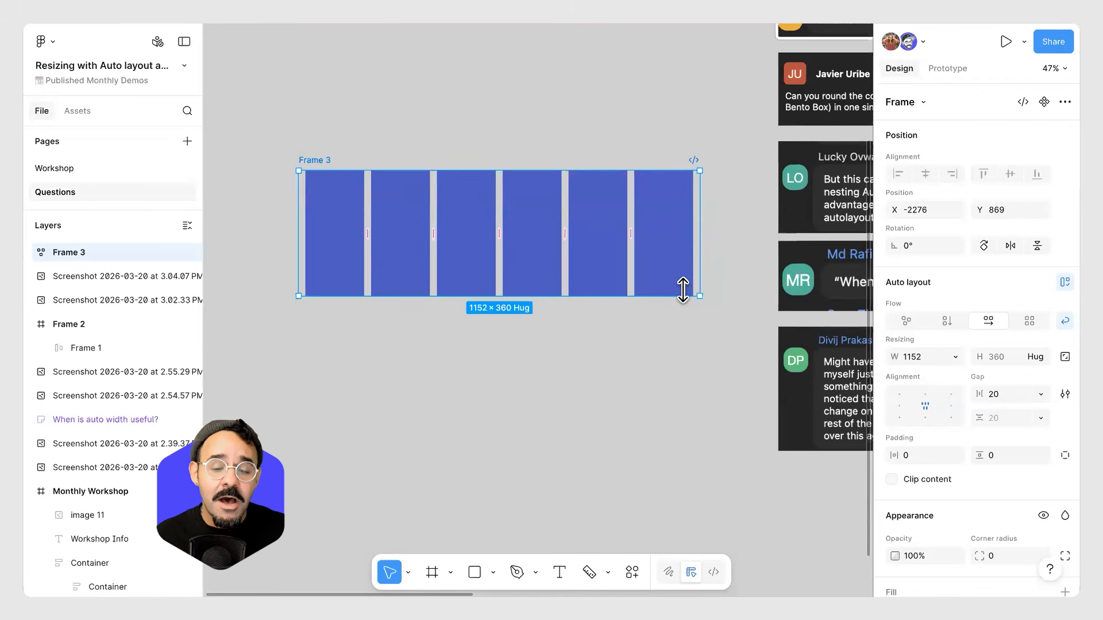
{"action": "left_click_drag", "start_coordinate": [699, 274], "coordinate": [646, 312]}
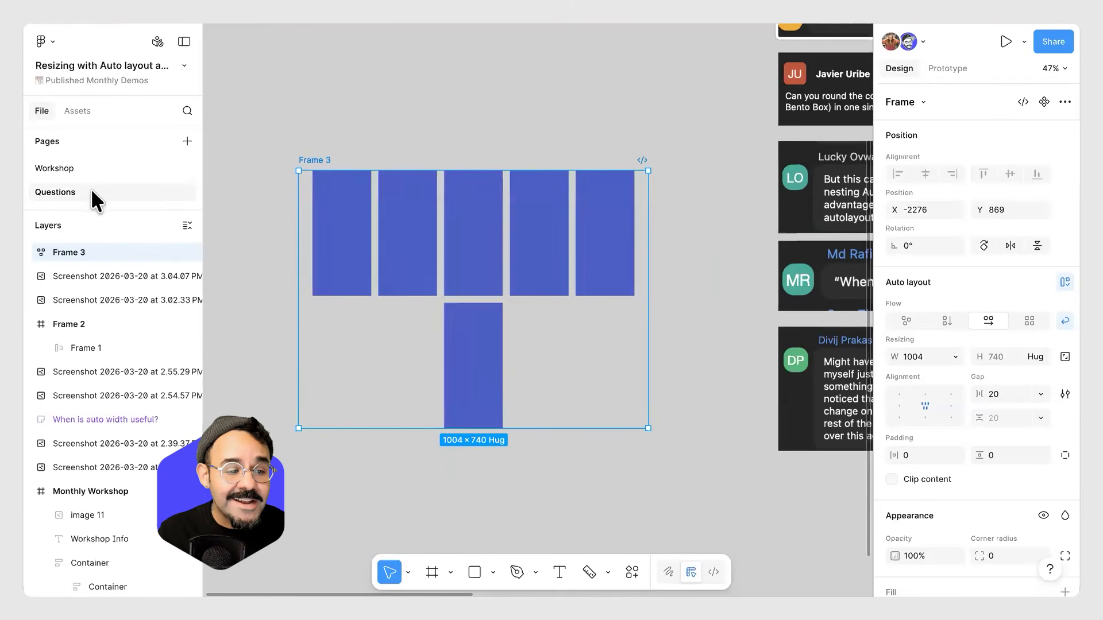
Pan and zoom around the Questions page canvas to look for an empty area.
{"action": "left_click", "coordinate": [406, 126]}
{"action": "scroll", "coordinate": [405, 125], "scroll_direction": "down", "scroll_amount": 5}
{"action": "left_click_drag", "start_coordinate": [337, 115], "coordinate": [230, 143]}
{"action": "left_click_drag", "start_coordinate": [853, 339], "coordinate": [457, 309]}
{"action": "scroll", "coordinate": [573, 286], "scroll_direction": "up", "scroll_amount": 4}
{"action": "left_click_drag", "start_coordinate": [509, 266], "coordinate": [504, 306]}
{"action": "scroll", "coordinate": [511, 278], "scroll_direction": "up", "scroll_amount": 2}
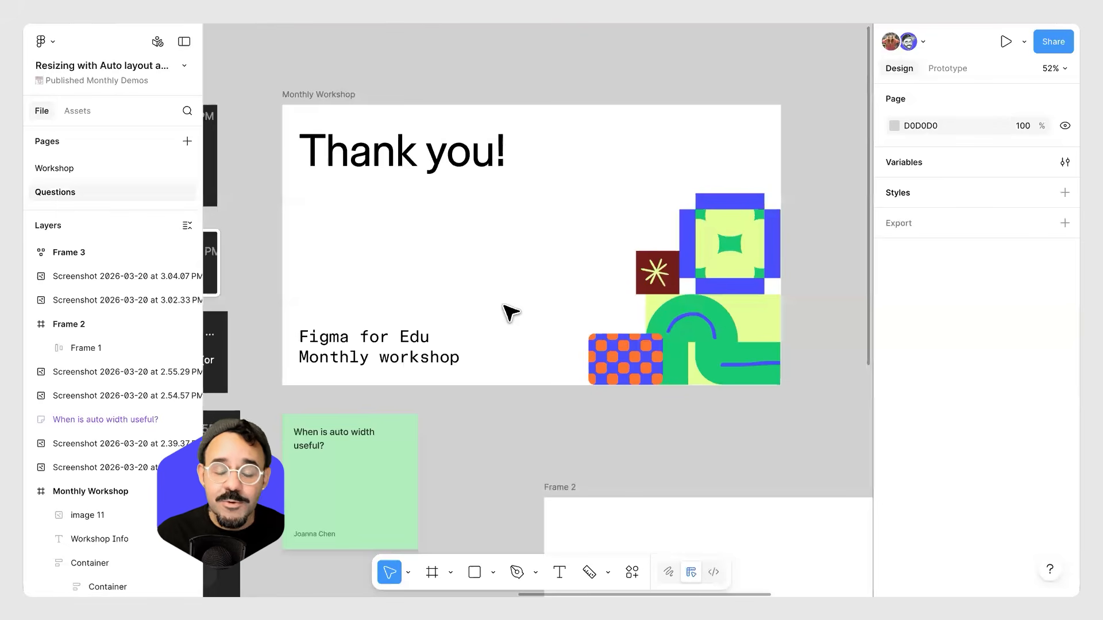
{"action": "mouse_move", "coordinate": [495, 231]}
{"action": "left_mouse_down"}
{"action": "mouse_move", "coordinate": [577, 240]}
{"action": "mouse_move", "coordinate": [598, 230]}
{"action": "mouse_move", "coordinate": [511, 242]}
{"action": "left_mouse_up"}
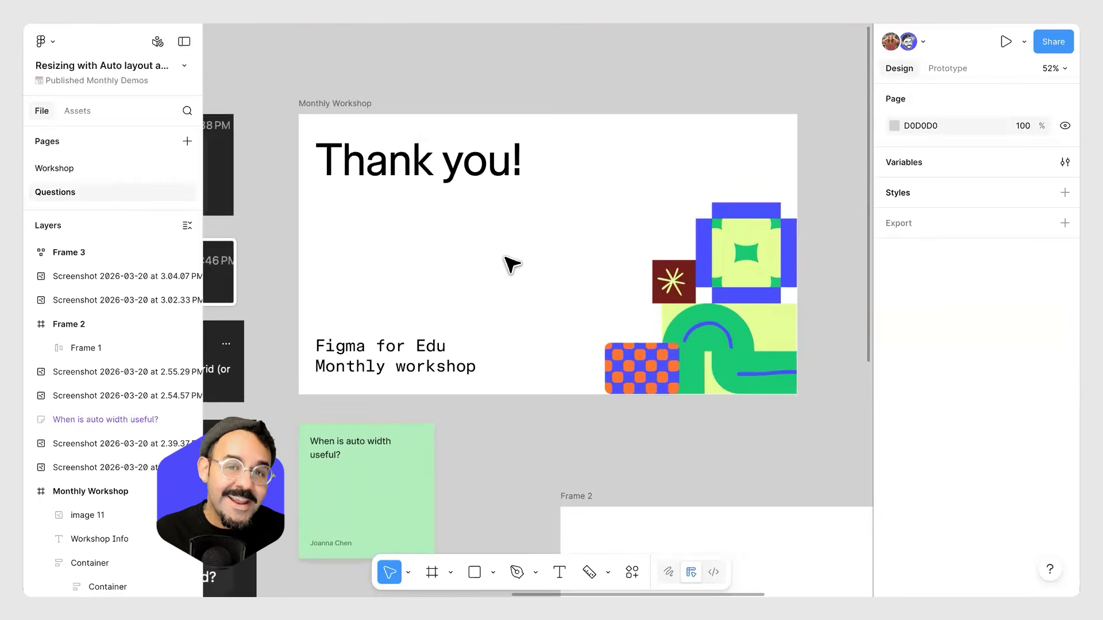
{"action": "left_click_drag", "start_coordinate": [468, 508], "coordinate": [712, 380]}
{"action": "scroll", "coordinate": [712, 379], "scroll_direction": "up", "scroll_amount": 2}
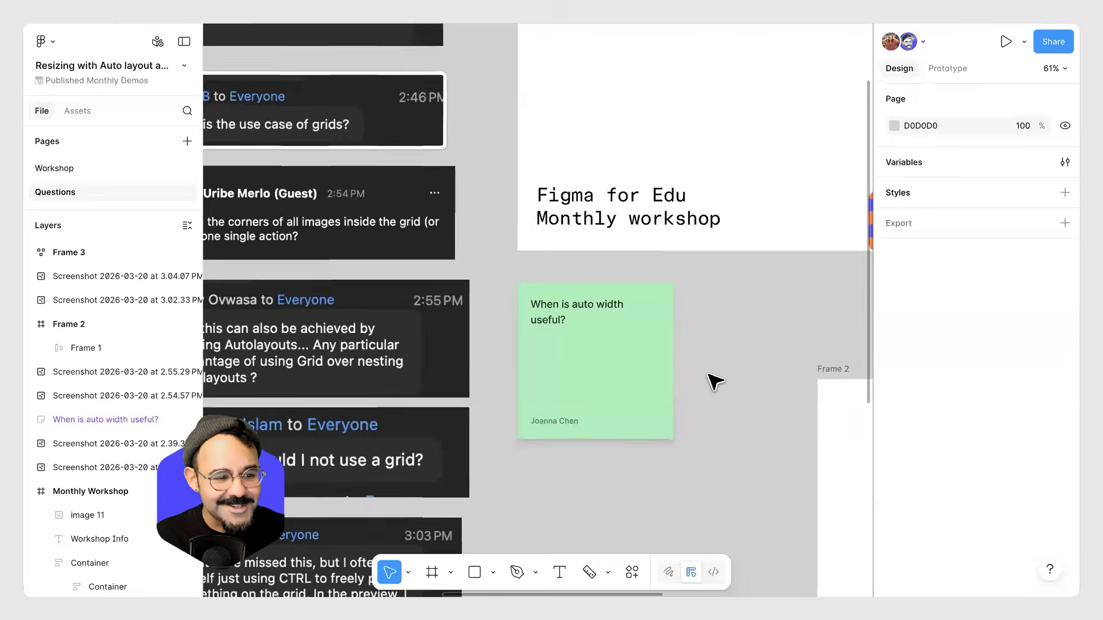
{"action": "scroll", "coordinate": [712, 382], "scroll_direction": "down", "scroll_amount": 3}
{"action": "left_click_drag", "start_coordinate": [582, 341], "coordinate": [413, 351]}
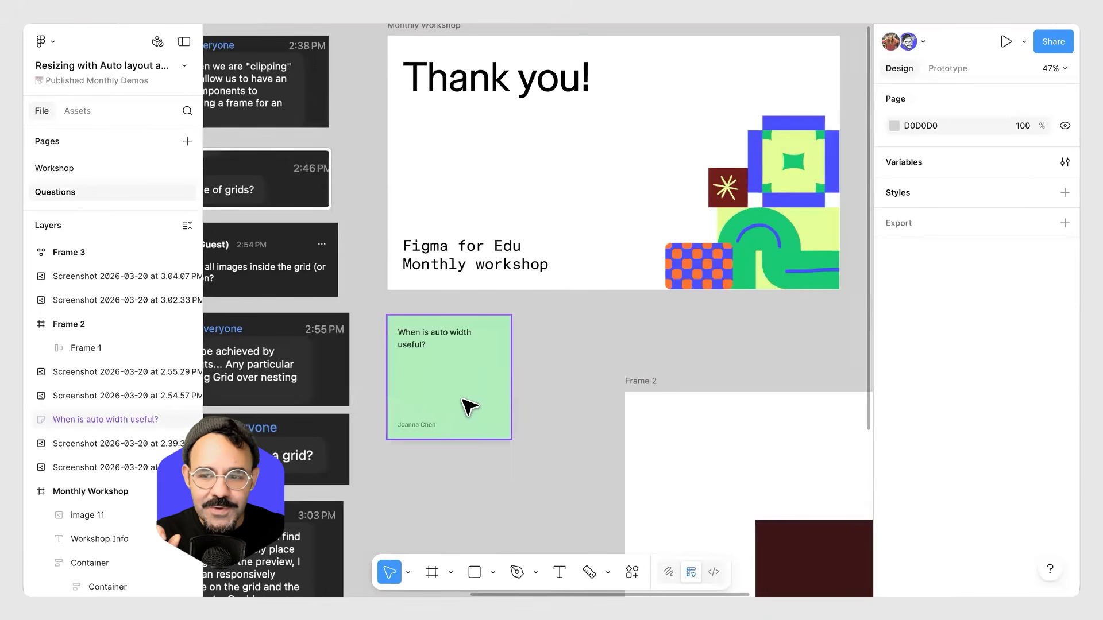
{"action": "left_click_drag", "start_coordinate": [654, 436], "coordinate": [433, 180]}
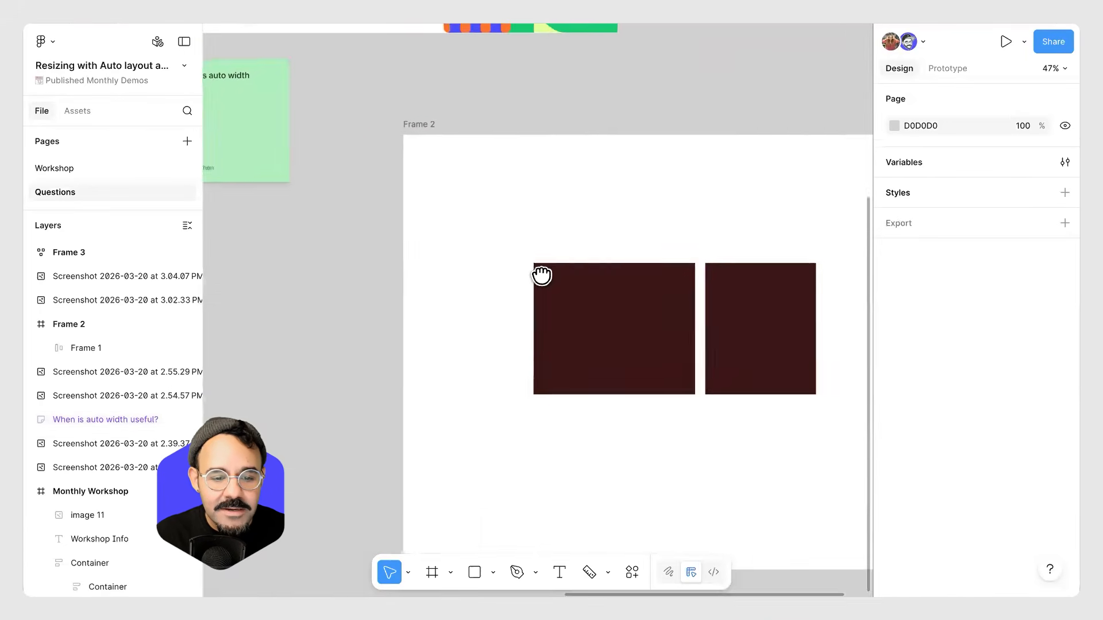
{"action": "left_click_drag", "start_coordinate": [542, 275], "coordinate": [333, 494]}
{"action": "scroll", "coordinate": [502, 277], "scroll_direction": "up", "scroll_amount": 2}
Create a text layer in the empty canvas area reading "Click here".
{"action": "key", "text": "t"}
{"action": "left_click", "coordinate": [541, 225]}
{"action": "type", "text": "asdasdads"}
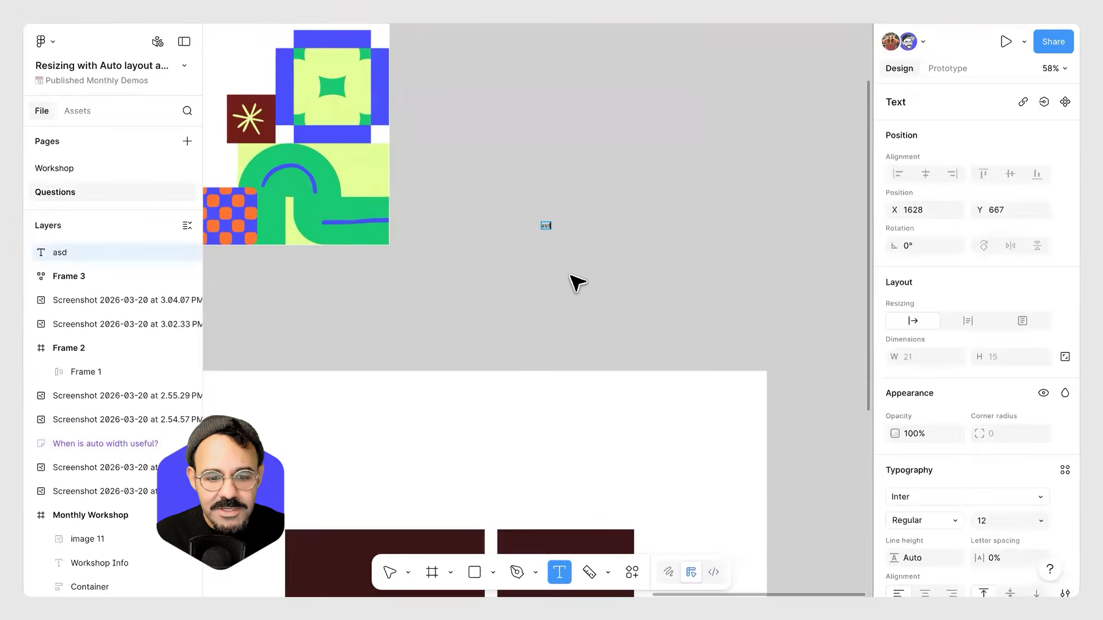
{"action": "key", "text": "Escape"}
{"action": "scroll", "coordinate": [568, 256], "scroll_direction": "up", "scroll_amount": 2}
{"action": "scroll", "coordinate": [551, 236], "scroll_direction": "up", "scroll_amount": 5}
{"action": "double_click", "coordinate": [525, 188]}
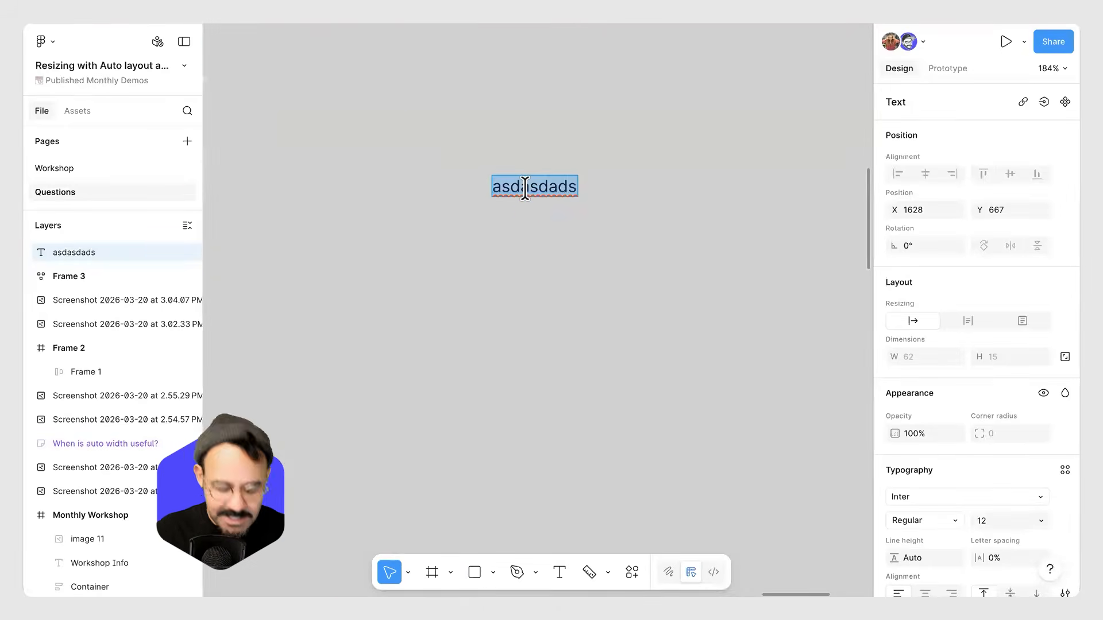
{"action": "type", "text": "Click here"}
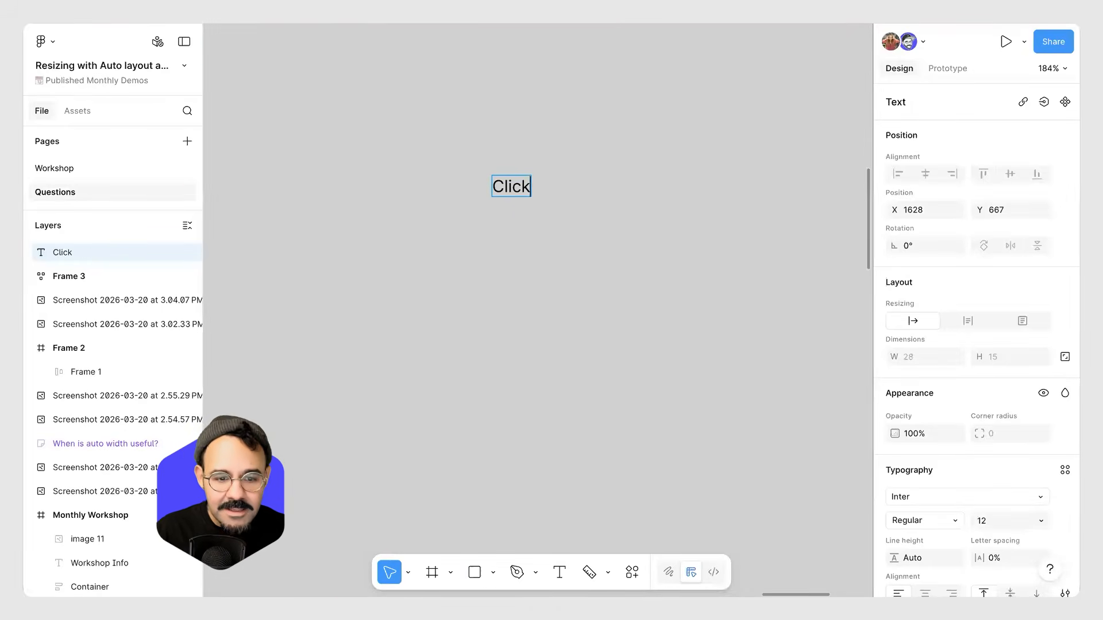
{"action": "key", "text": "Escape"}
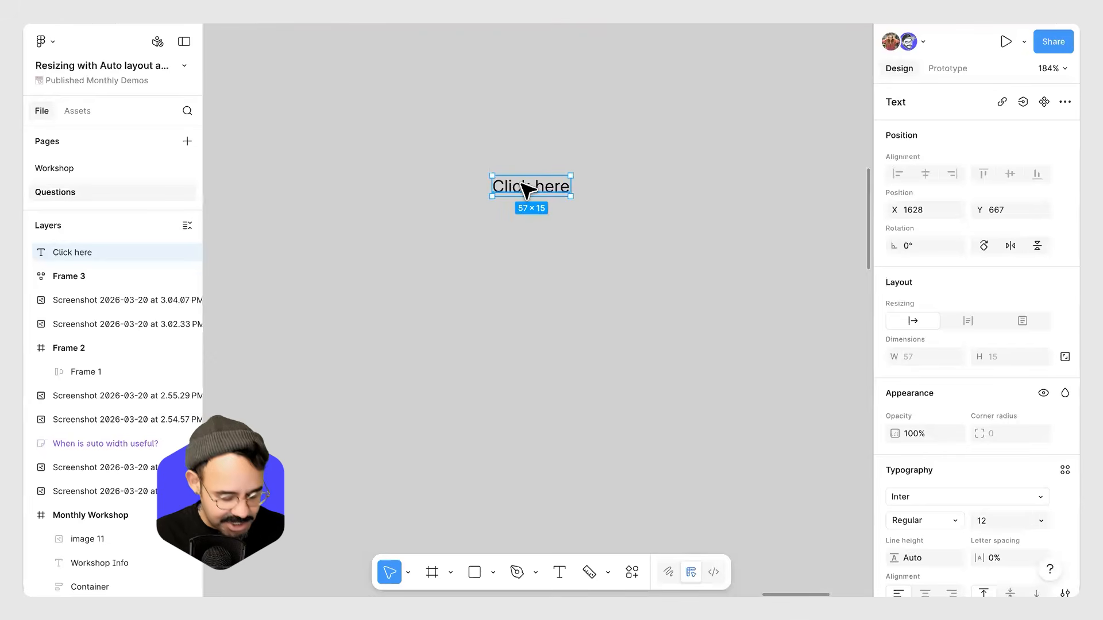
Wrap the "Click here" text in an auto layout frame and give the frame a 6B4EFF fill.
{"action": "key", "text": "shift+a"}
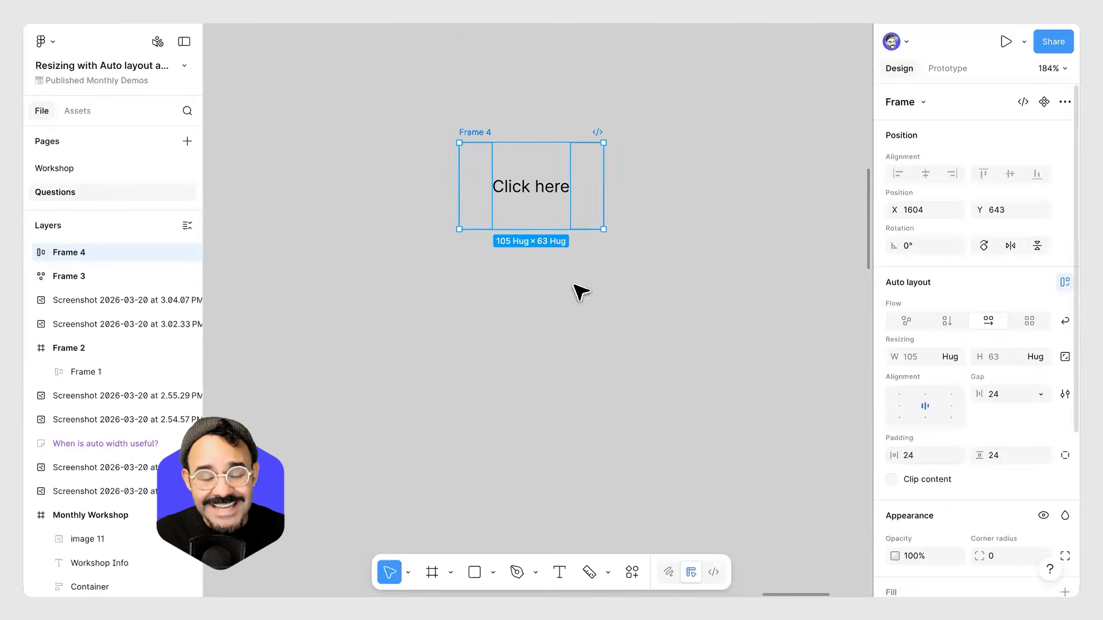
{"action": "scroll", "coordinate": [950, 416], "scroll_direction": "down", "scroll_amount": 5}
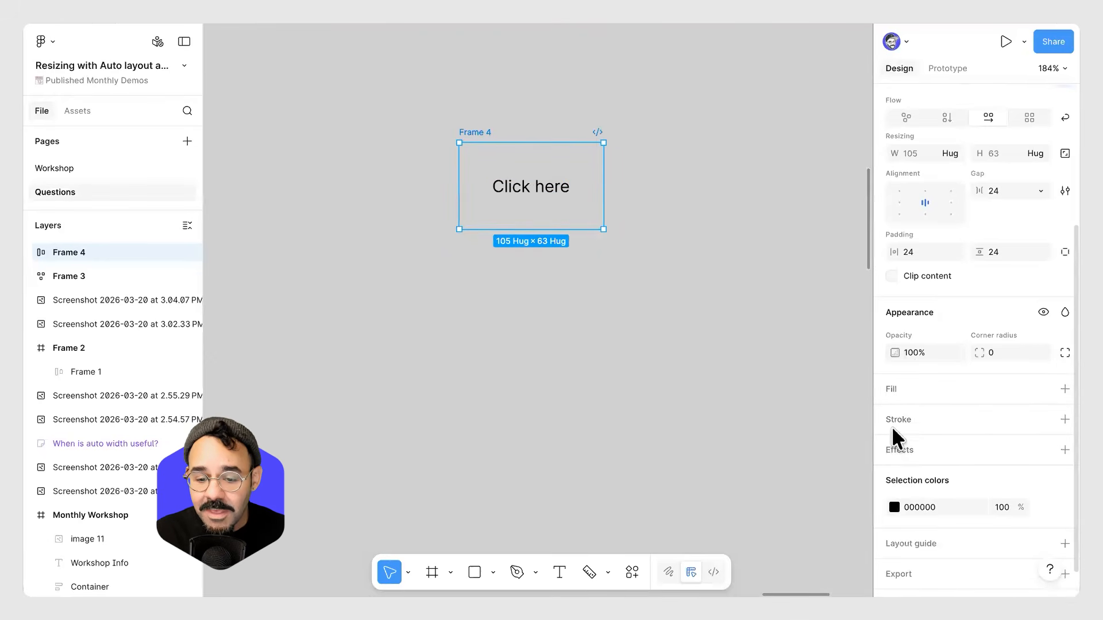
{"action": "left_click", "coordinate": [890, 388]}
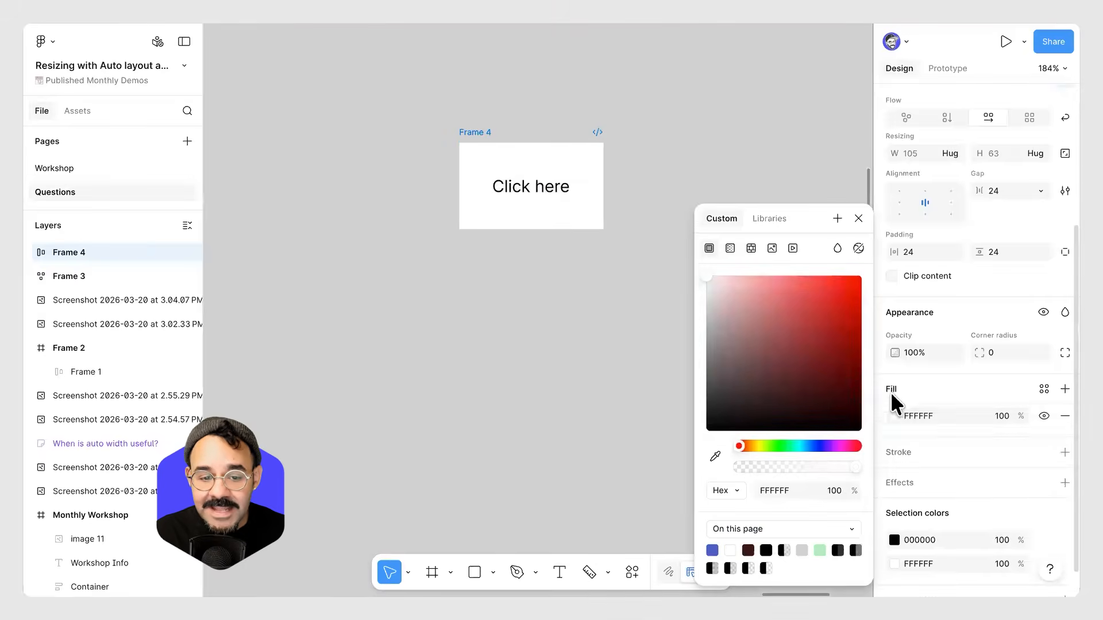
{"action": "left_click", "coordinate": [819, 446]}
{"action": "left_click", "coordinate": [814, 277]}
Round the corners of the button frame by increasing its corner radius.
{"action": "scroll", "coordinate": [639, 198], "scroll_direction": "up", "scroll_amount": 1}
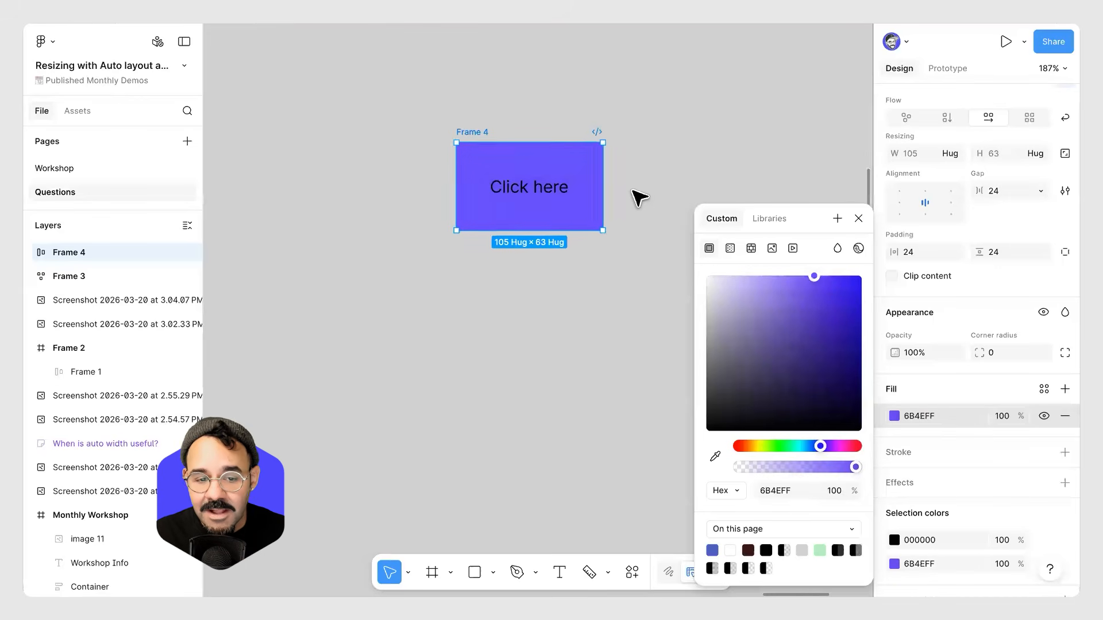
{"action": "scroll", "coordinate": [591, 172], "scroll_direction": "up", "scroll_amount": 2}
{"action": "scroll", "coordinate": [606, 155], "scroll_direction": "up", "scroll_amount": 3}
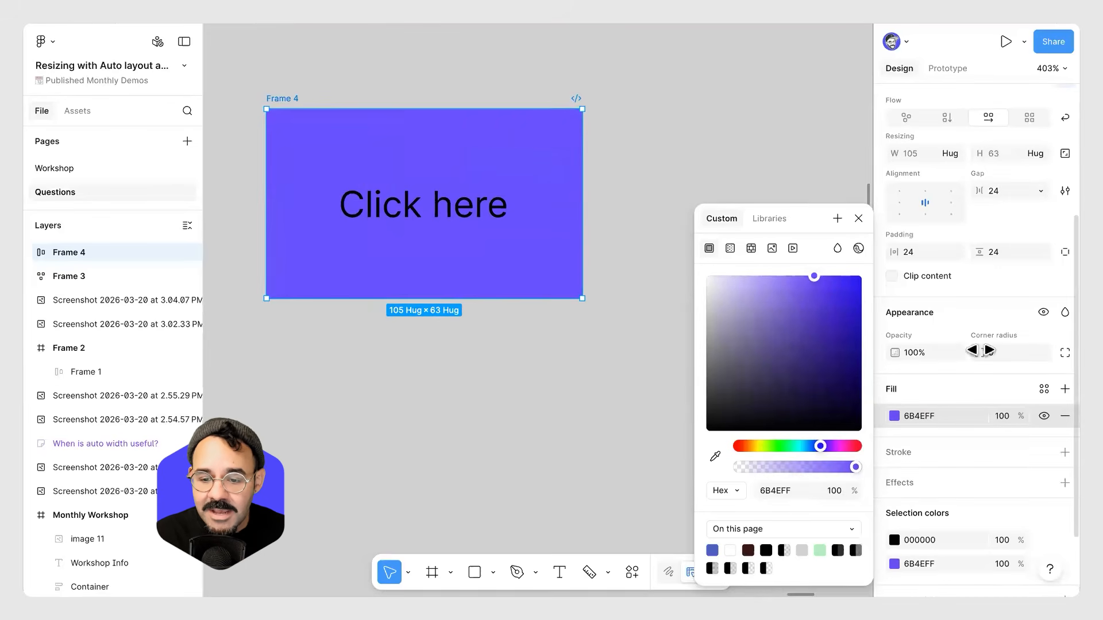
{"action": "left_click_drag", "start_coordinate": [982, 350], "coordinate": [1011, 350]}
{"action": "left_click", "coordinate": [487, 364]}
Replace the button label with the long text asdkajshdajshdkajshdkajshdkahsdkhasd.
{"action": "scroll", "coordinate": [463, 253], "scroll_direction": "down", "scroll_amount": 3}
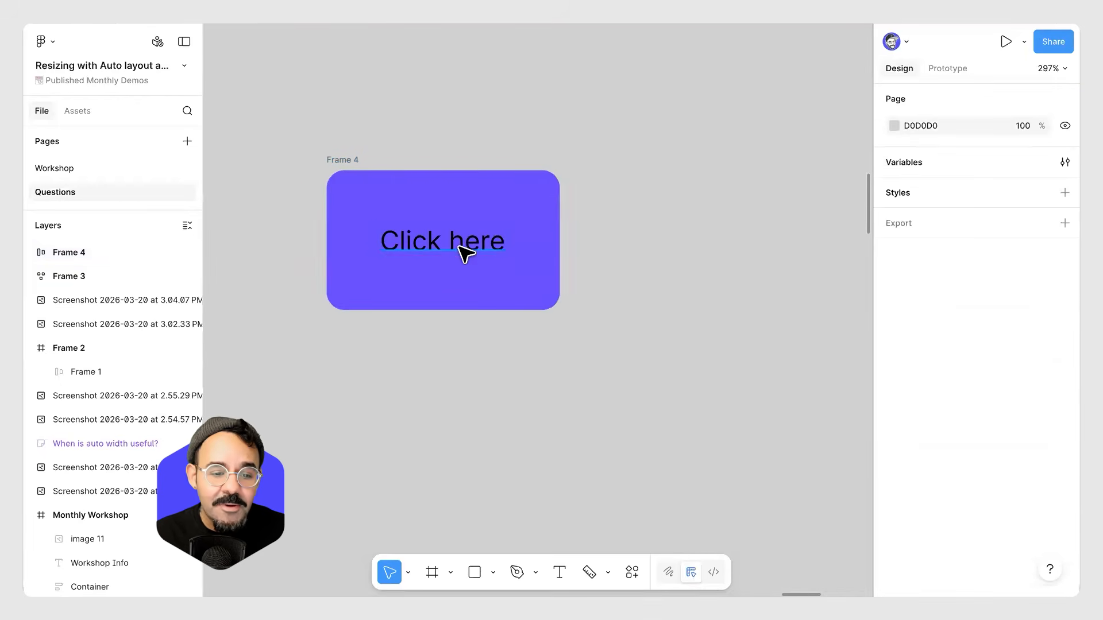
{"action": "left_click", "coordinate": [463, 253]}
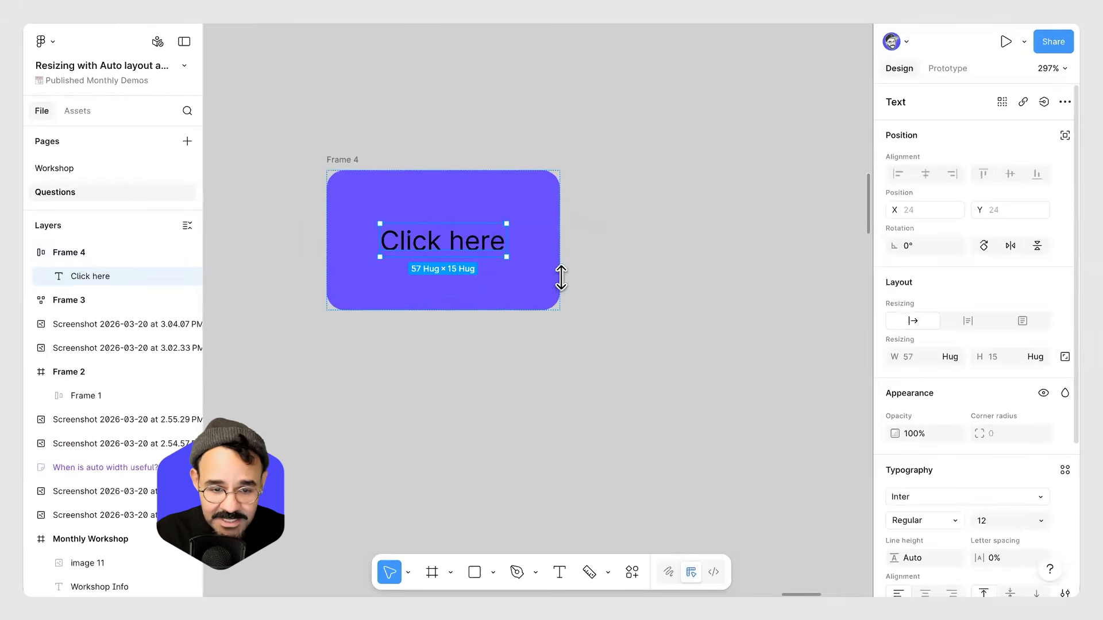
{"action": "double_click", "coordinate": [453, 241]}
{"action": "type", "text": "asdkajshdajshdkajshdkajshdkahsdkhas"}
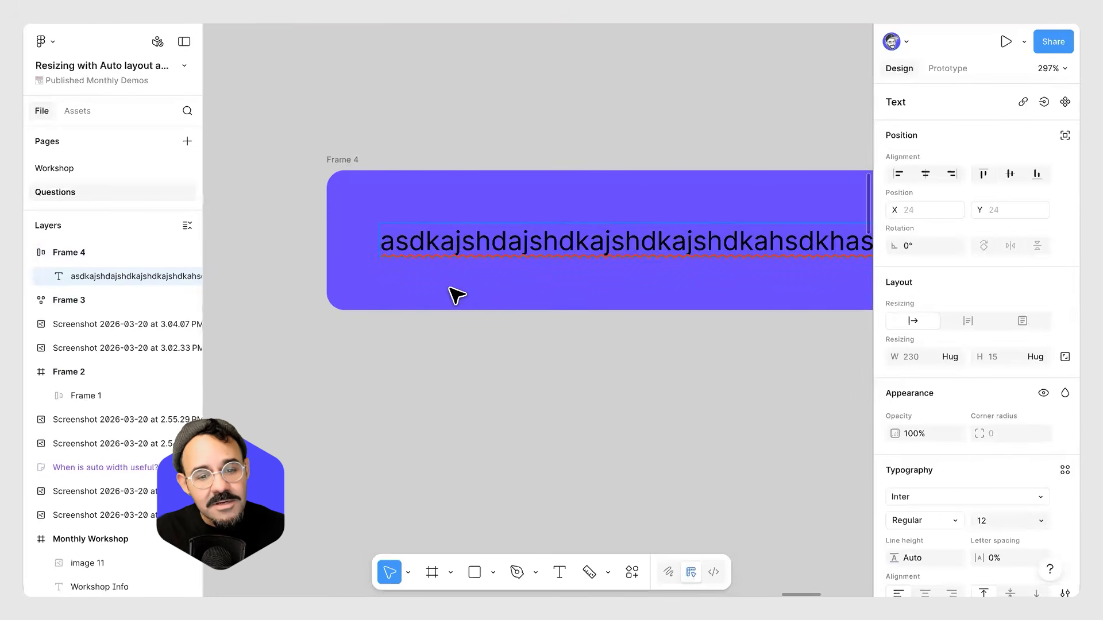
{"action": "scroll", "coordinate": [457, 294], "scroll_direction": "down", "scroll_amount": 5}
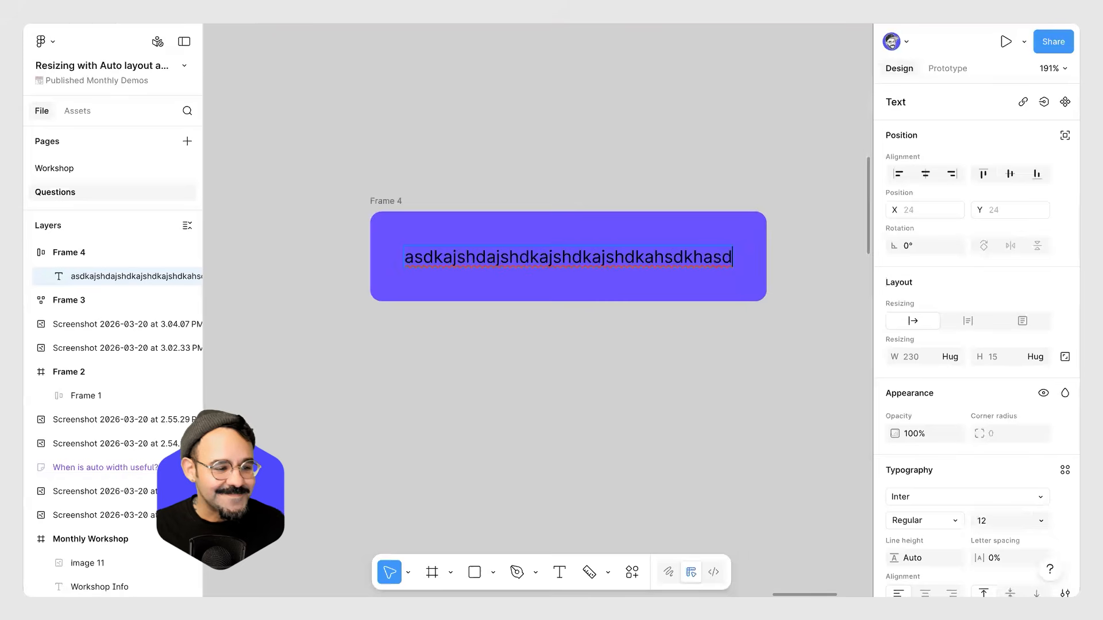
{"action": "key", "text": "Escape"}
{"action": "key", "text": "Escape"}
{"action": "scroll", "coordinate": [638, 325], "scroll_direction": "down", "scroll_amount": 10}
{"action": "scroll", "coordinate": [641, 293], "scroll_direction": "up", "scroll_amount": 5}
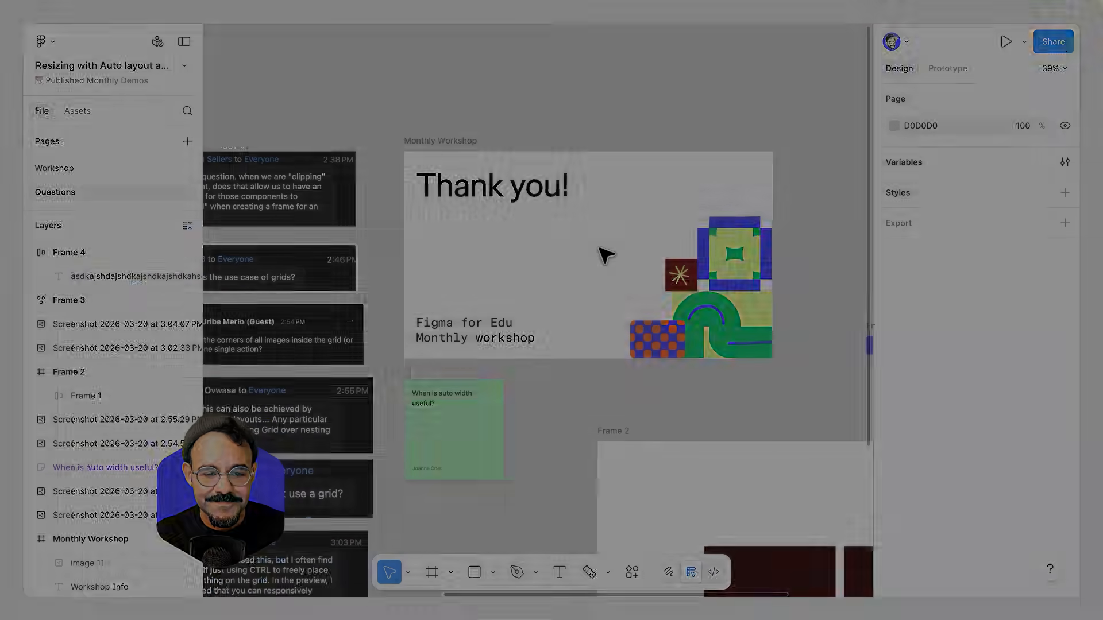